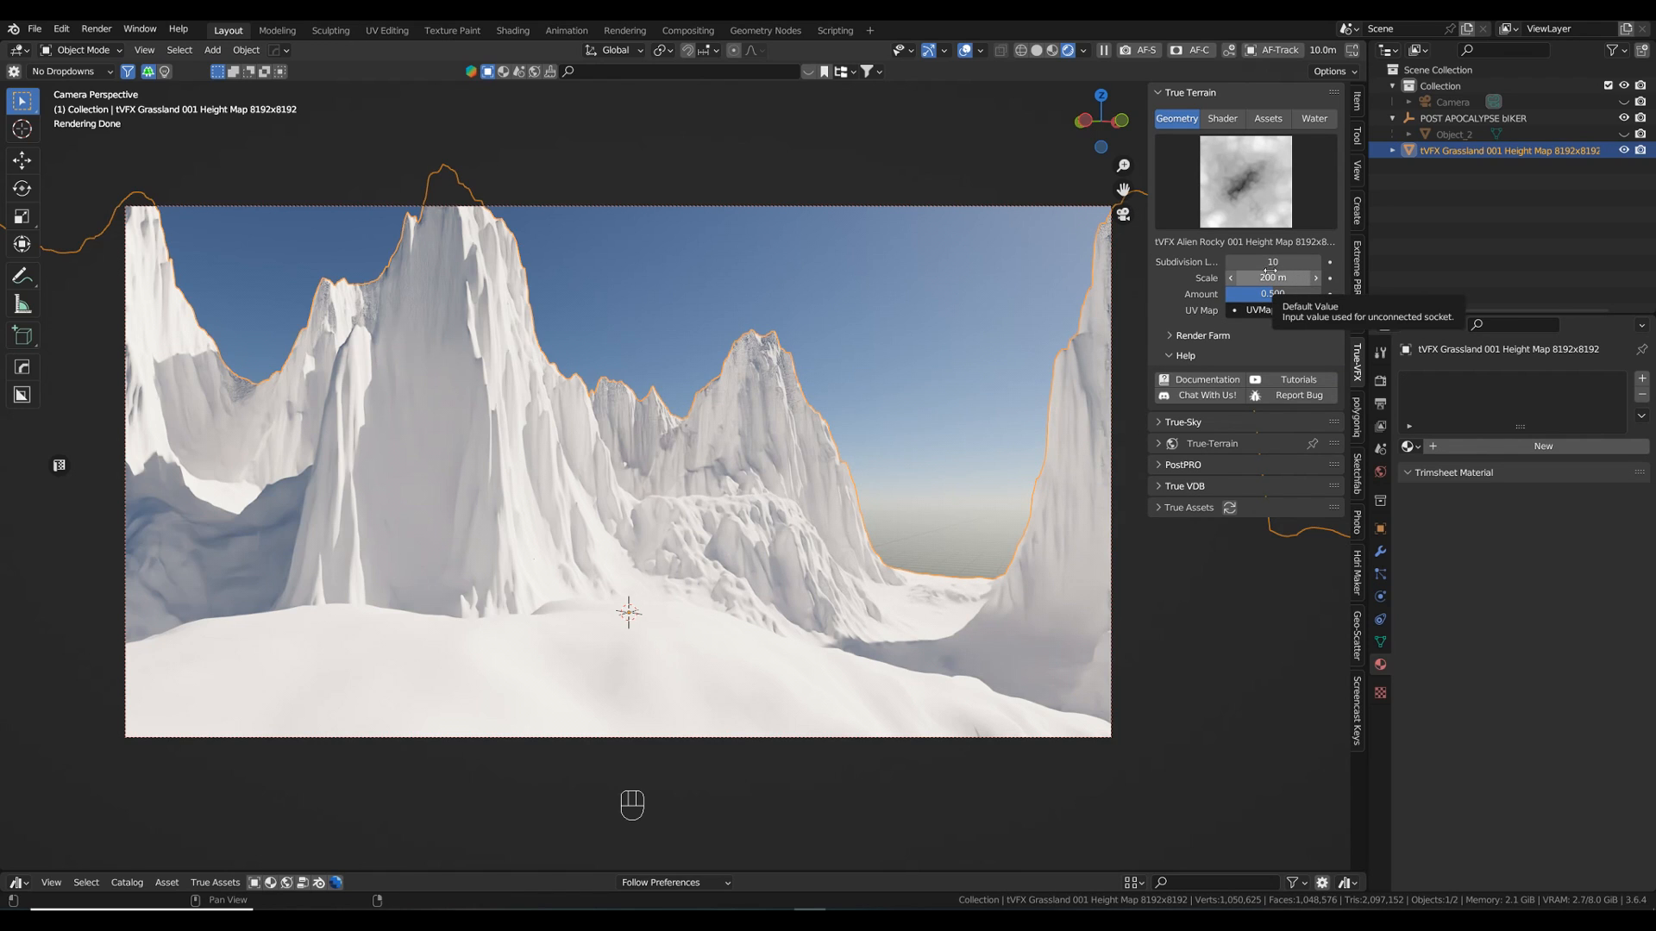
click(1231, 263)
click(1231, 262)
click(1316, 263)
click(1316, 262)
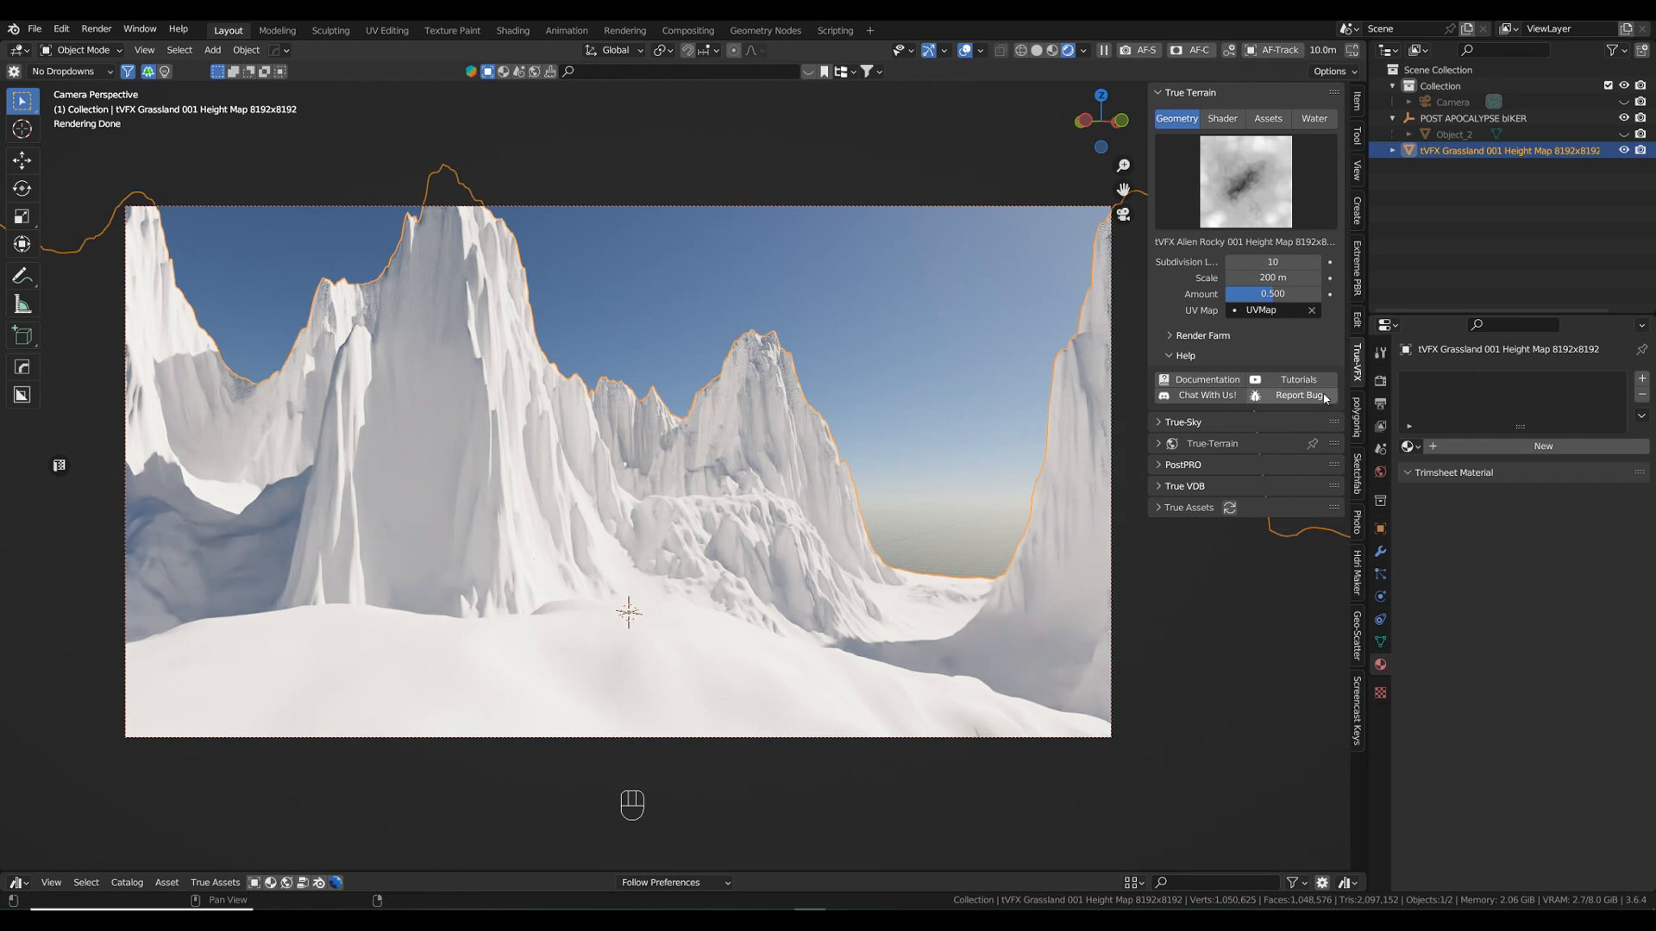
- Review the world's Nishita sky texture settings and the Color Management exposure in the render settings
click(1380, 472)
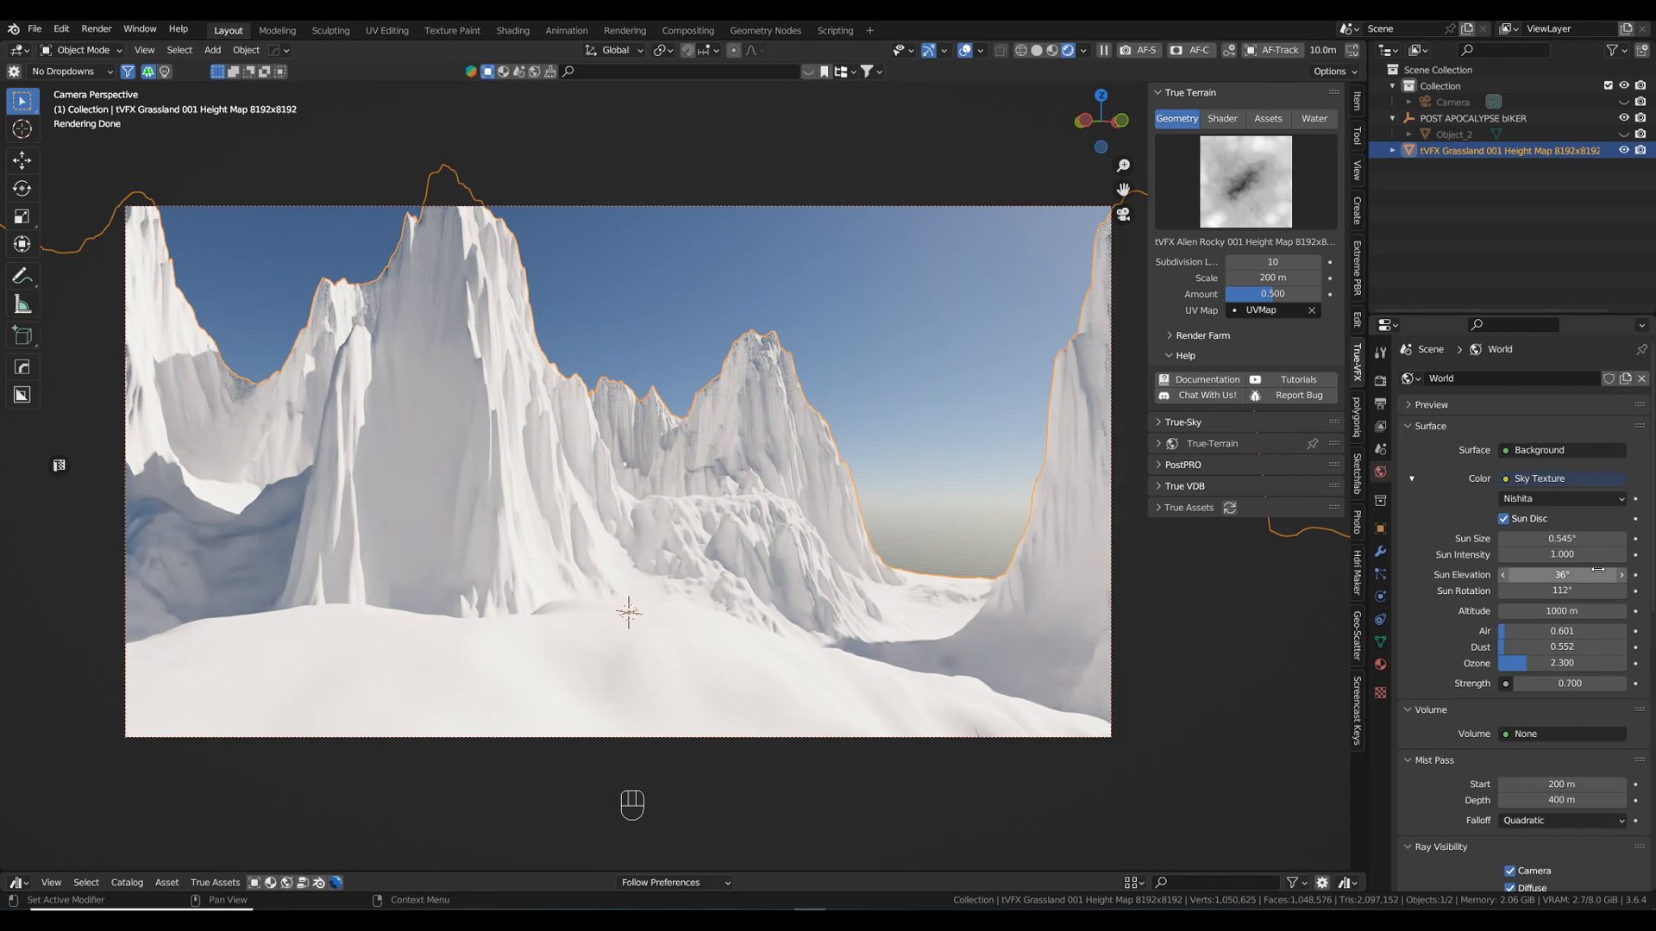
click(1380, 380)
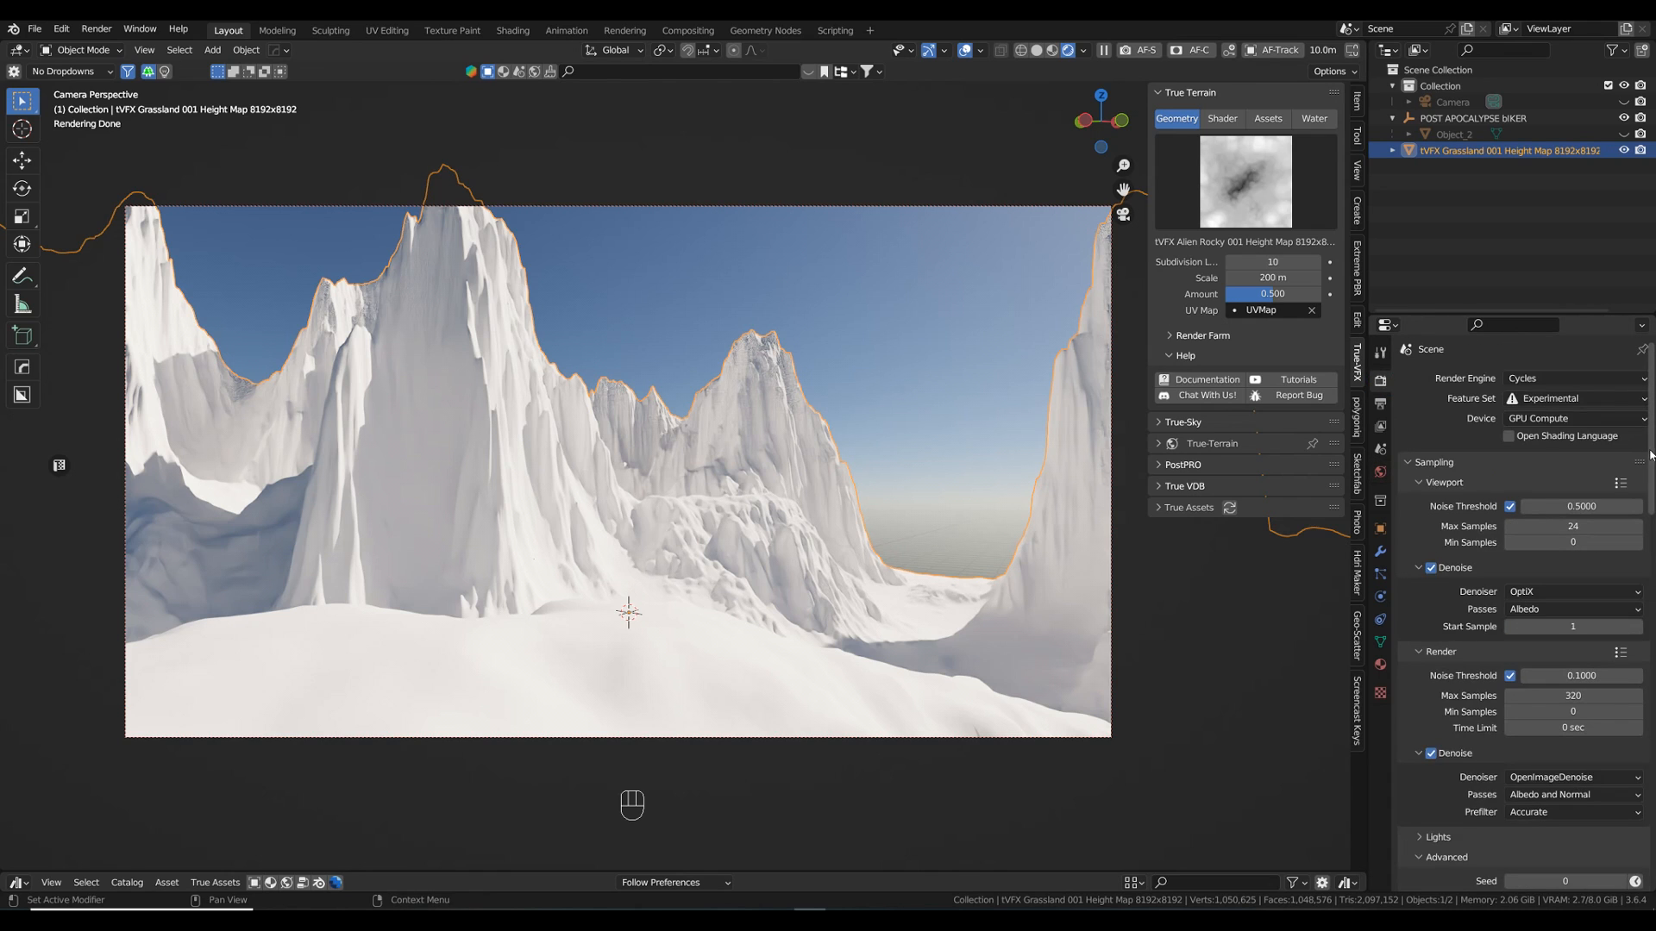
scroll(1621, 517, down, 15)
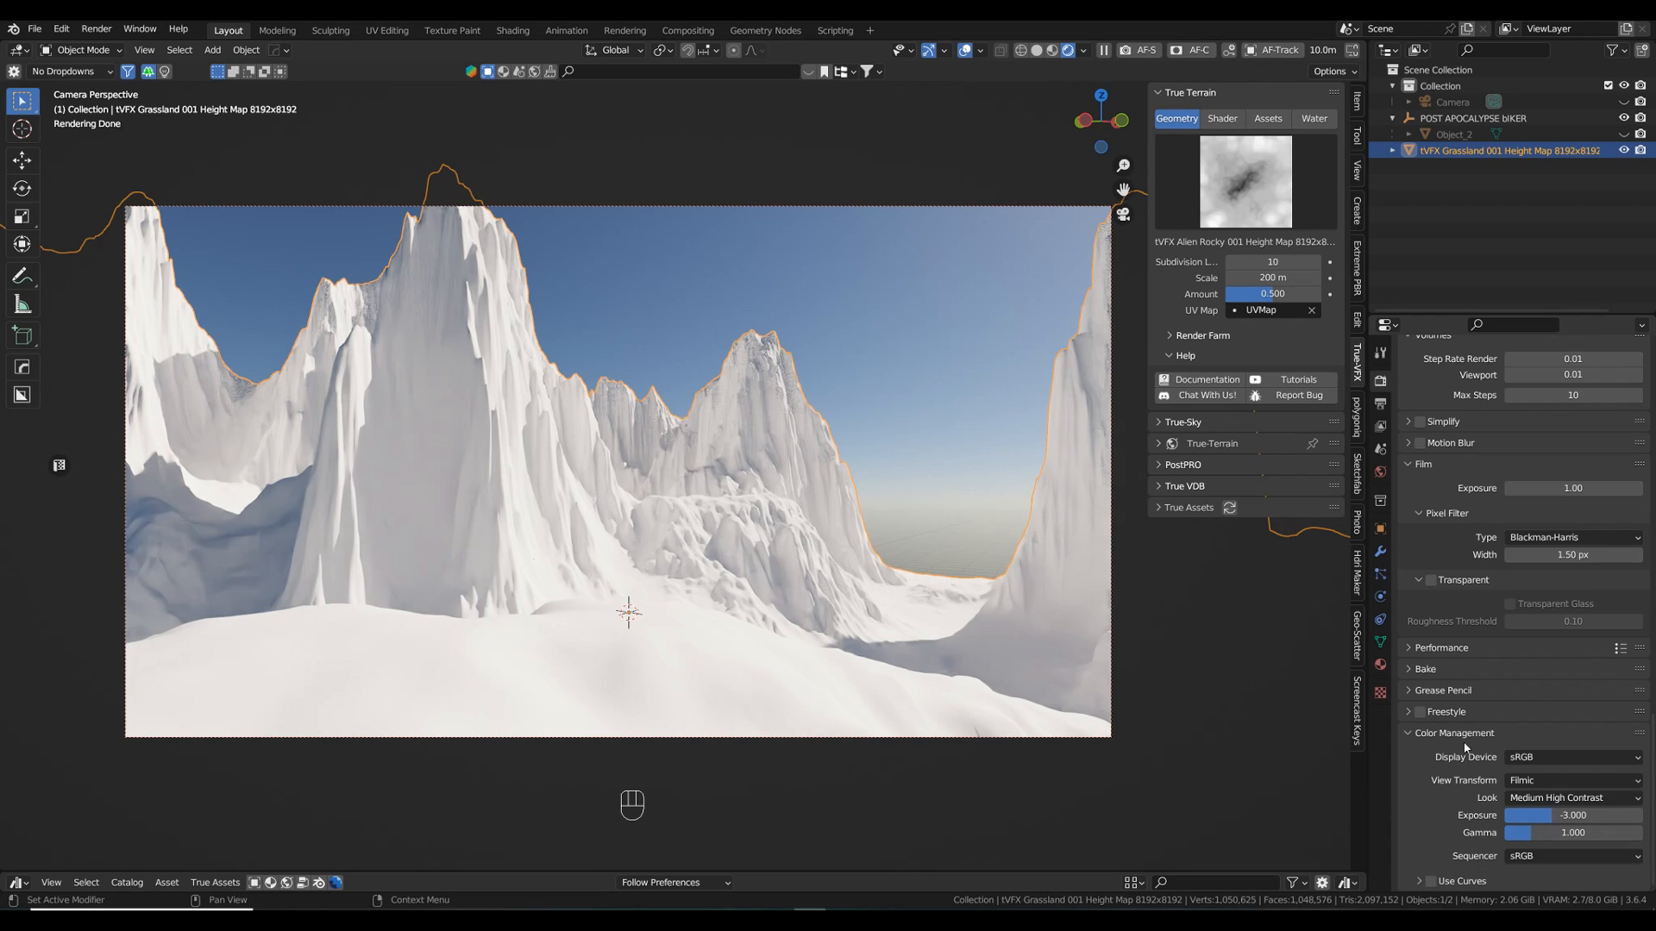
click(1381, 473)
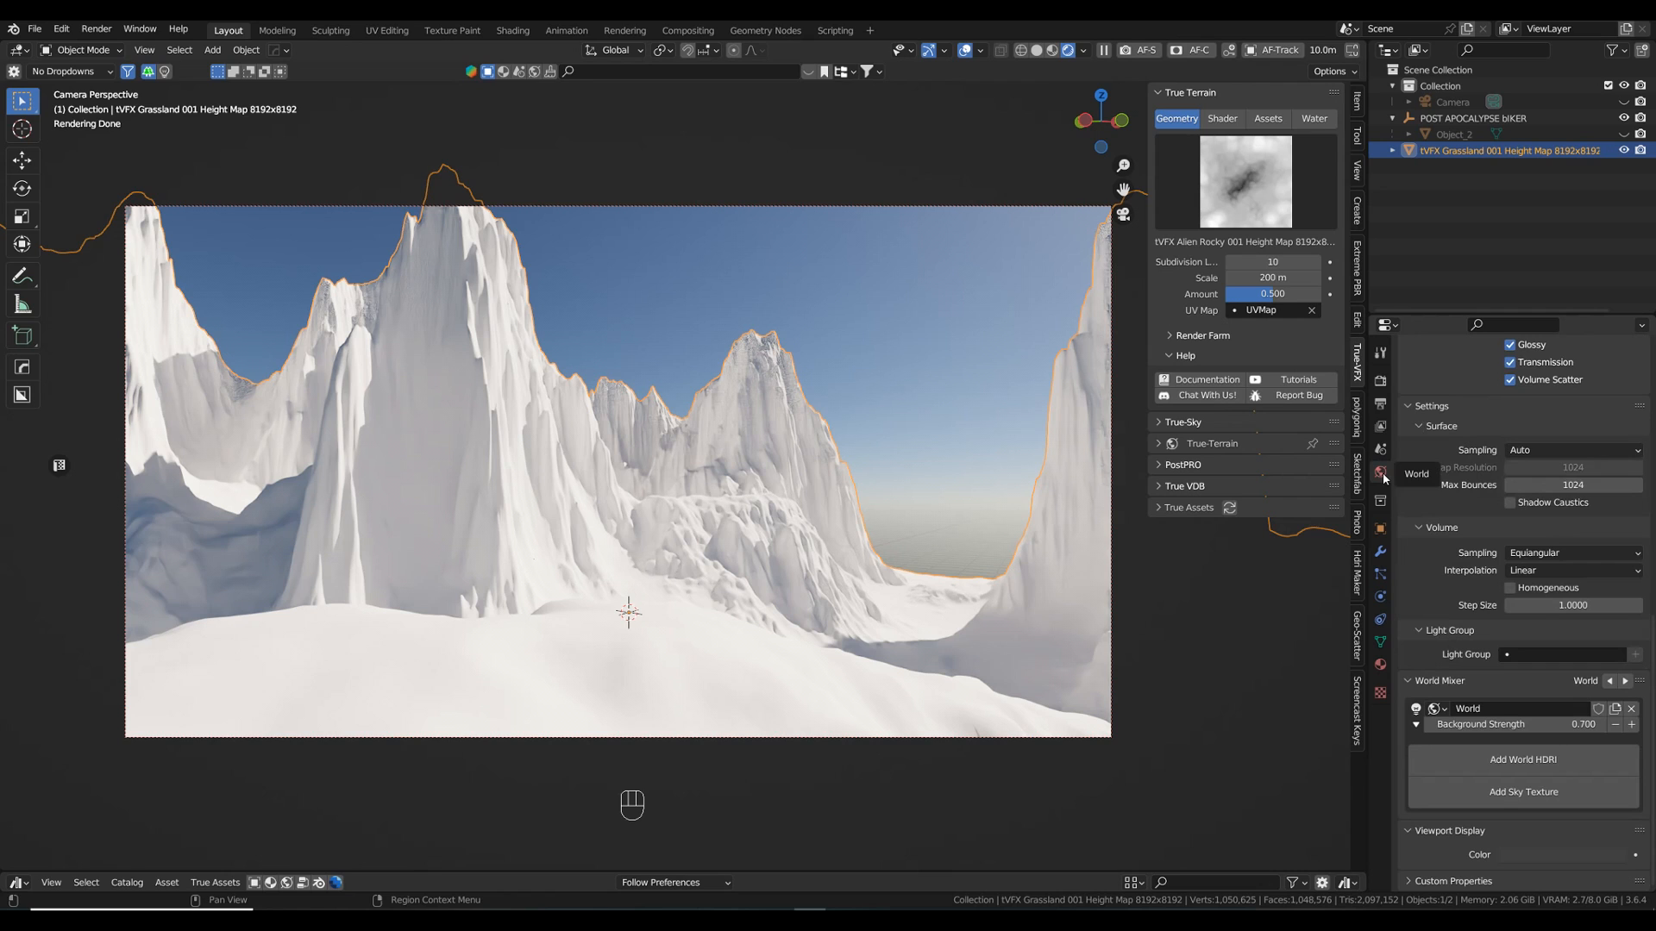
scroll(1565, 526, up, 5)
scroll(1593, 537, up, 15)
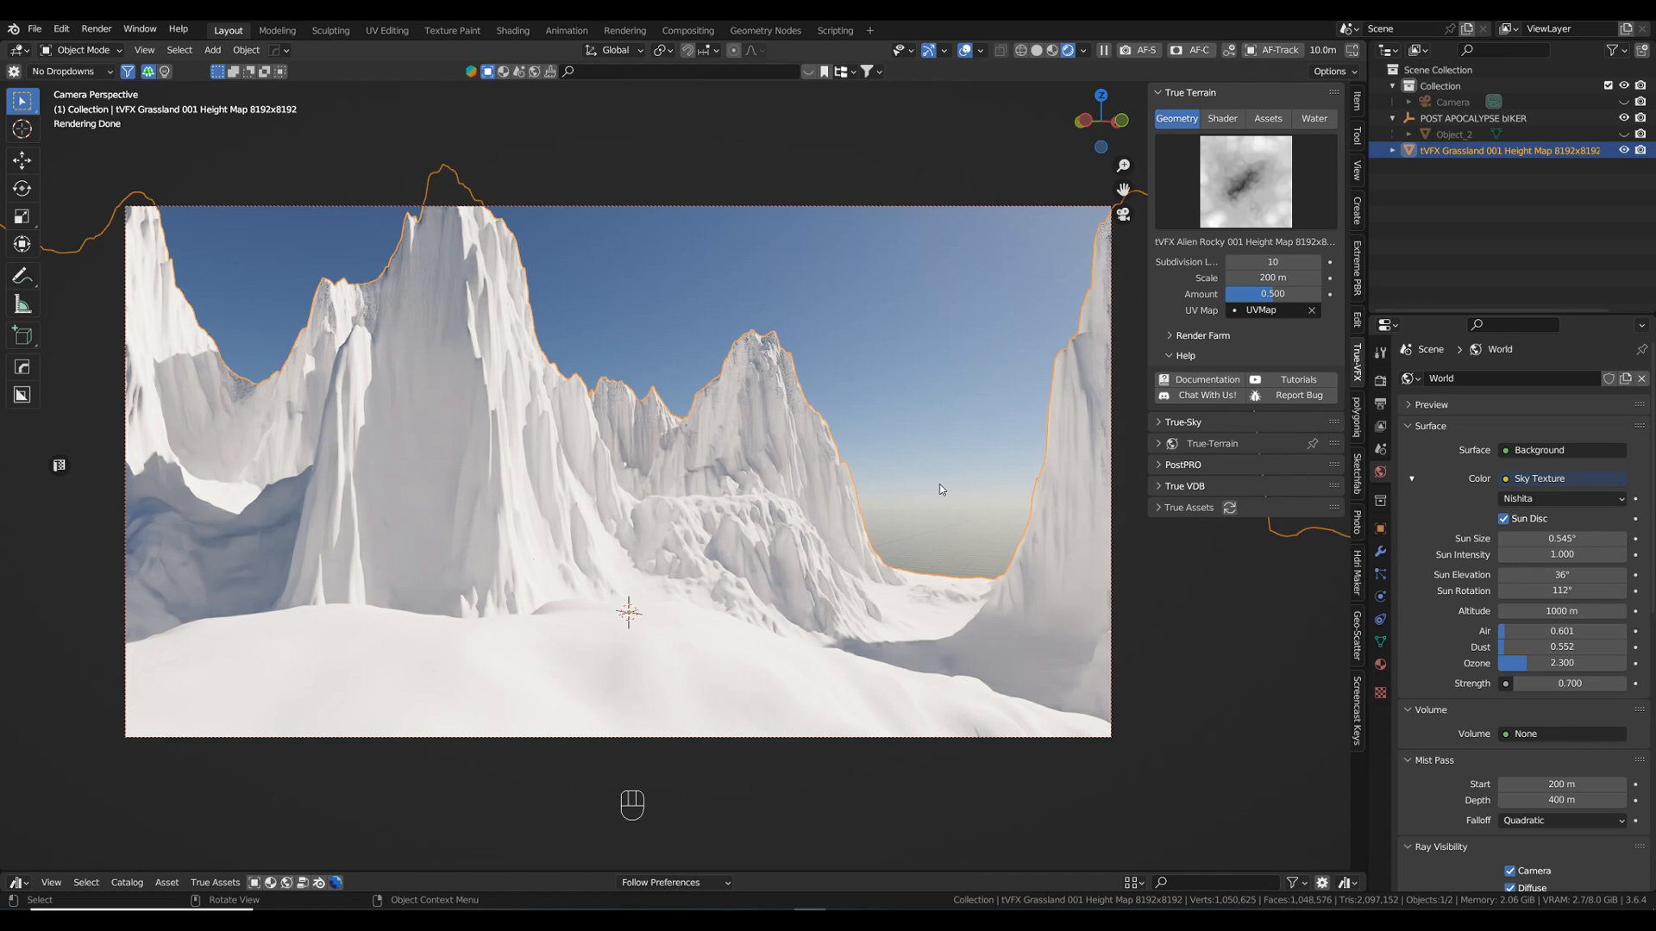
- Unhide Object_2 of the post-apocalypse biker and add the Terrain material to the landscape
click(1623, 133)
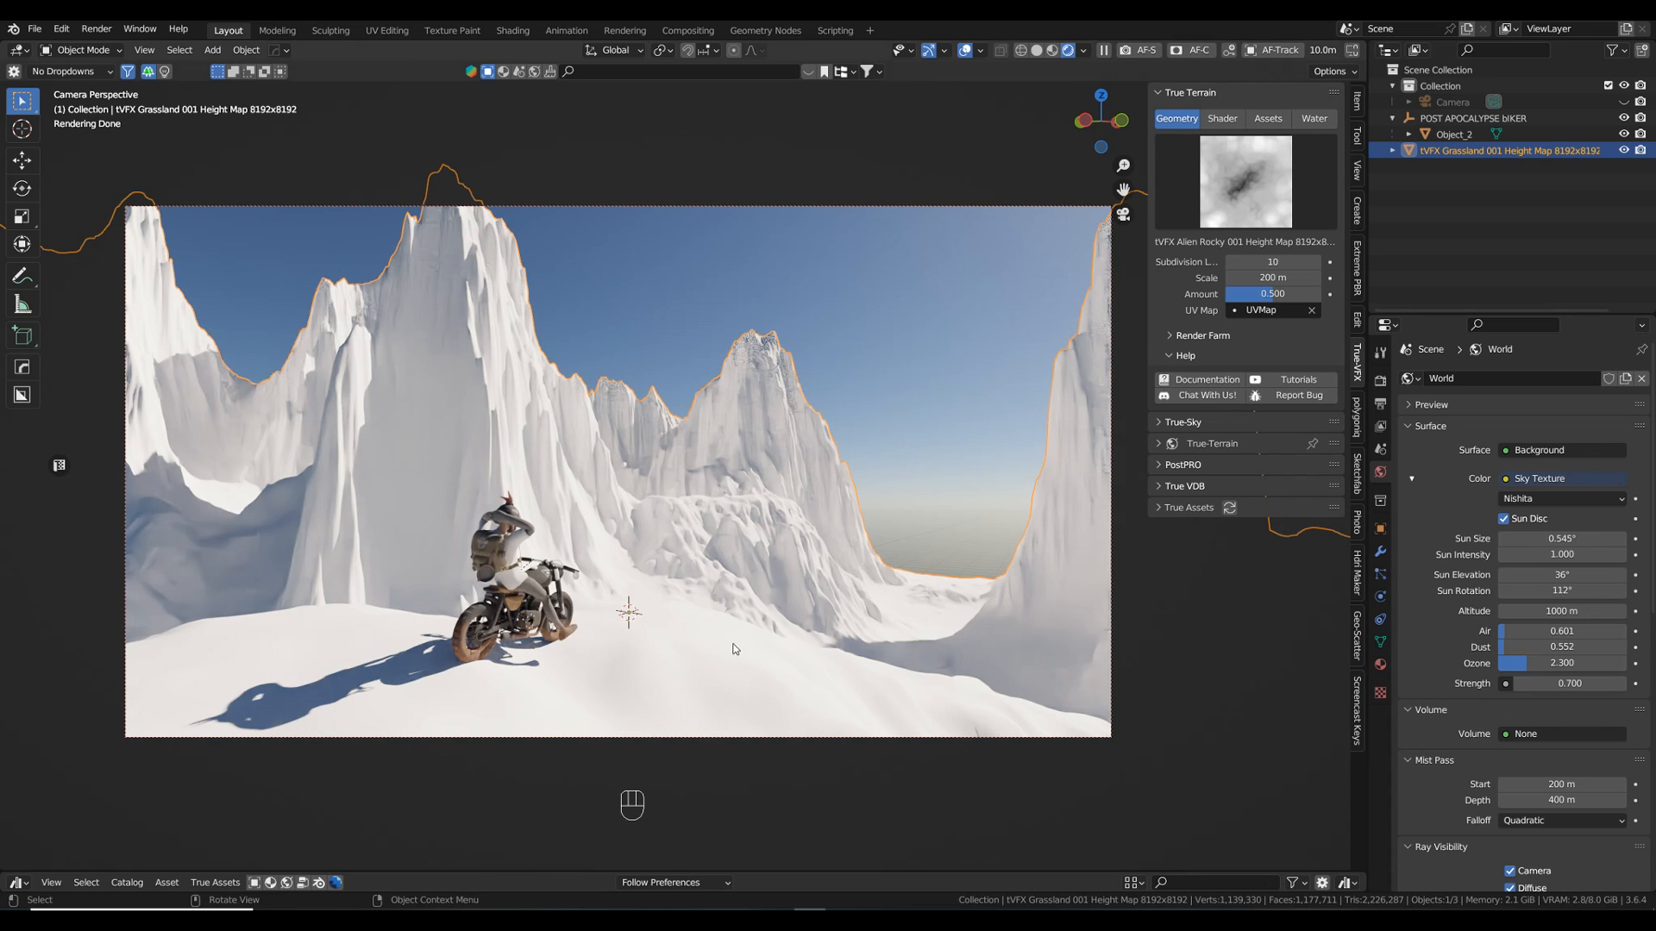
click(1222, 119)
click(1253, 144)
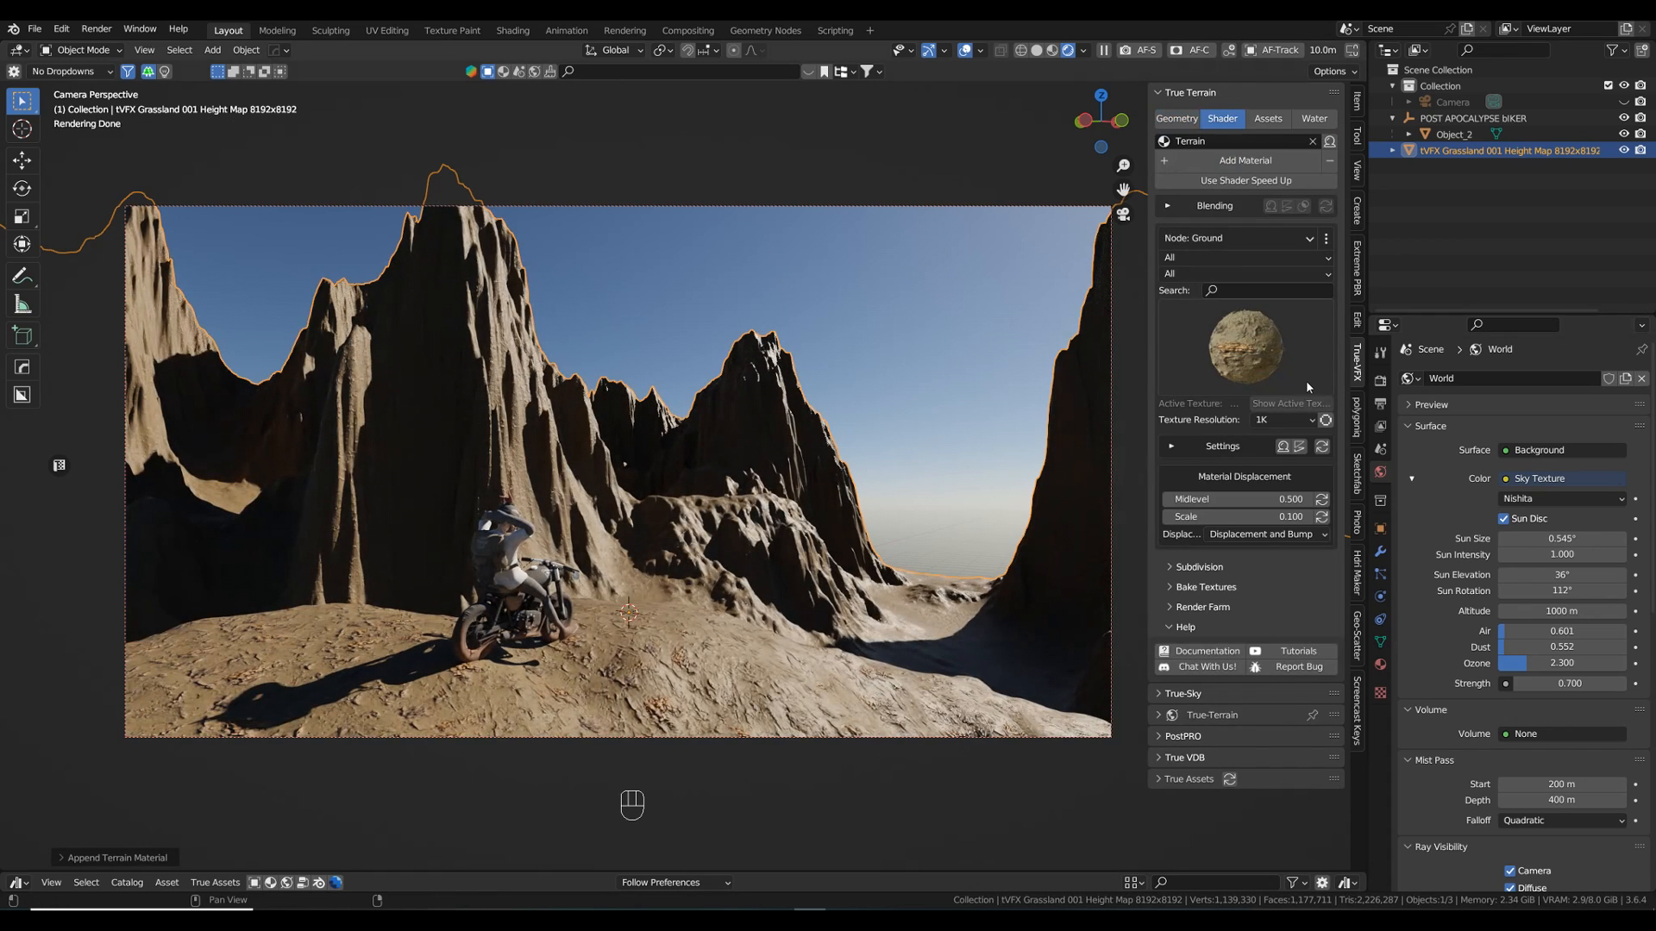
- Choose the mossy green Bergpack texture for the Ground node and set its texture resolution to 6K
click(1252, 337)
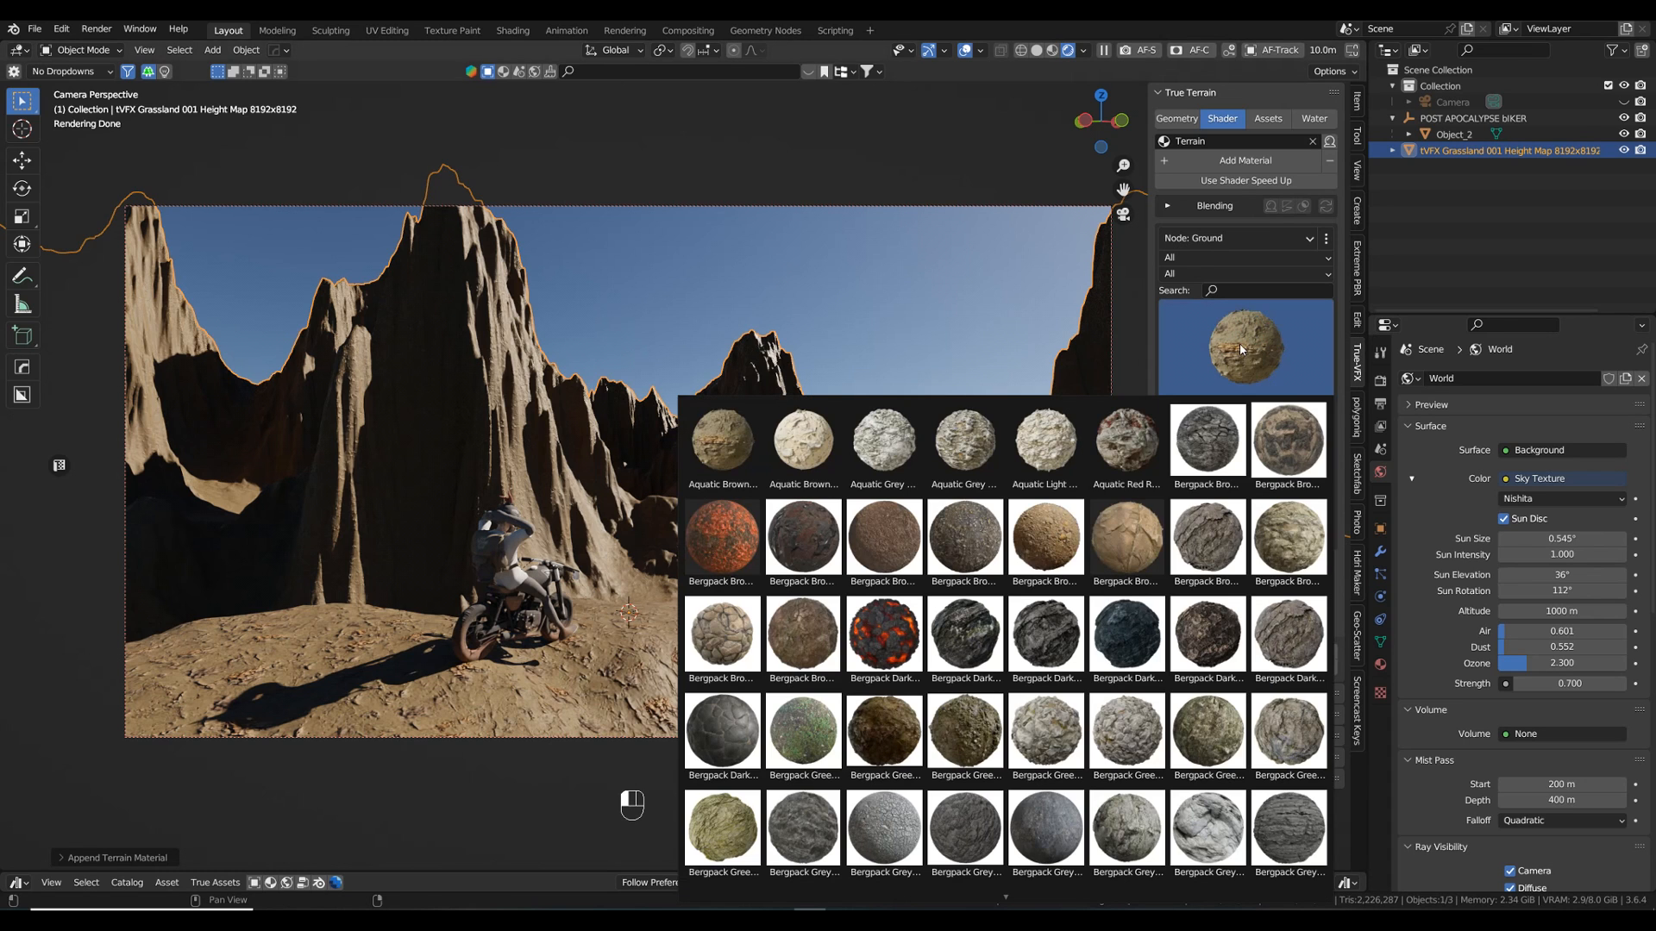
click(806, 740)
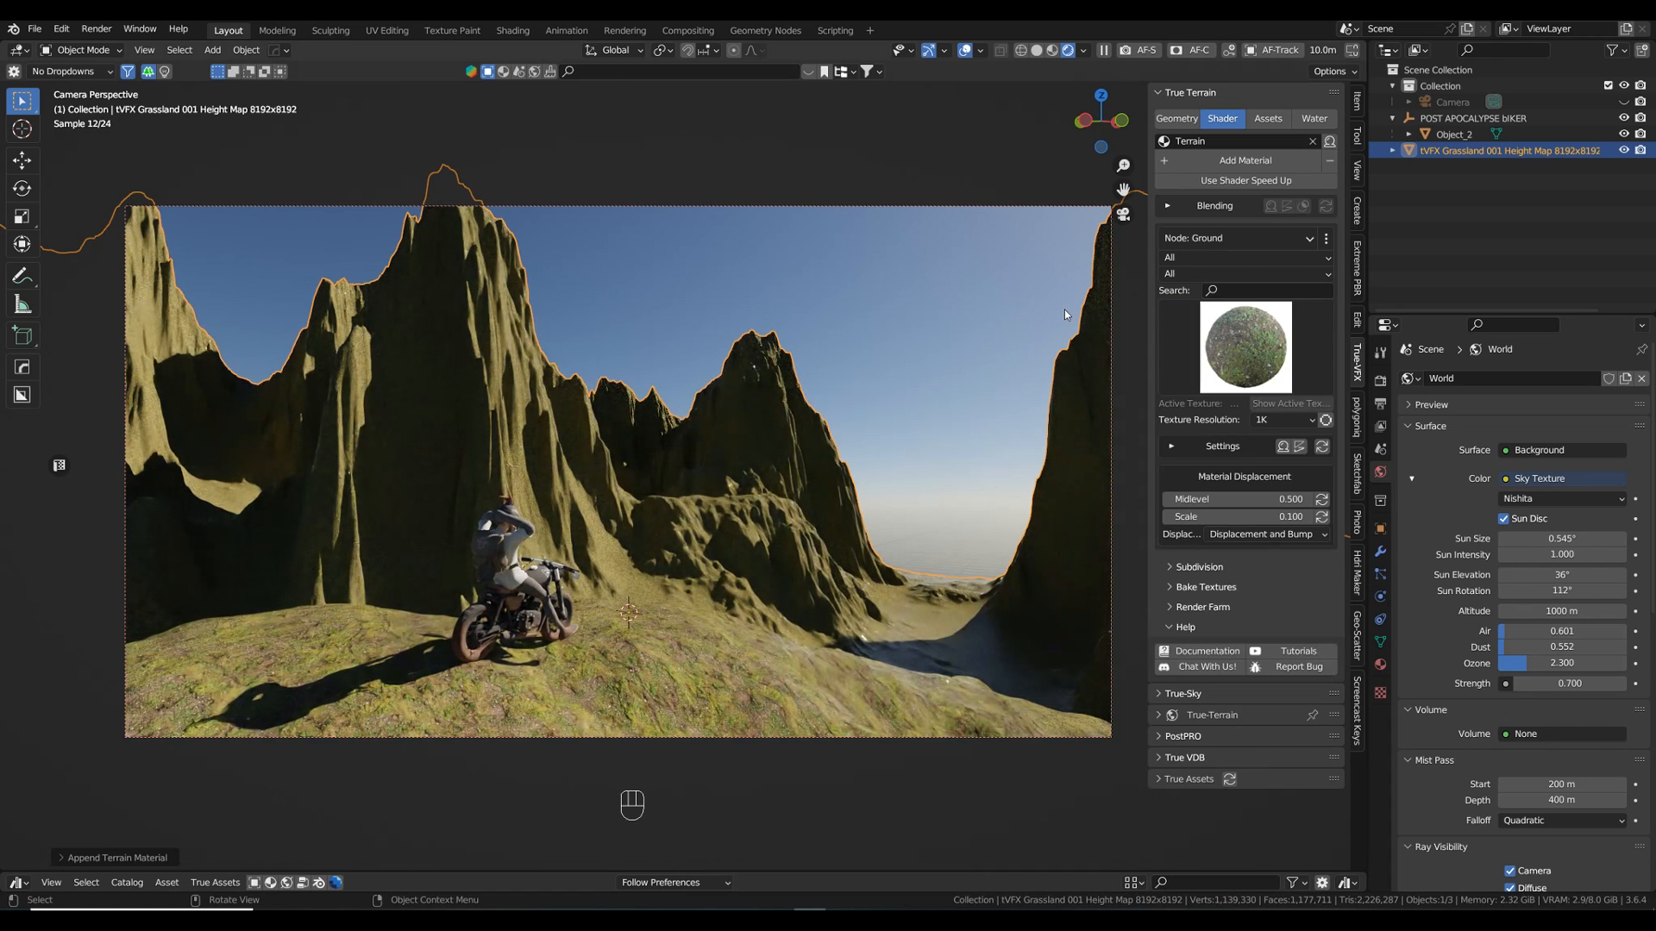
click(1277, 420)
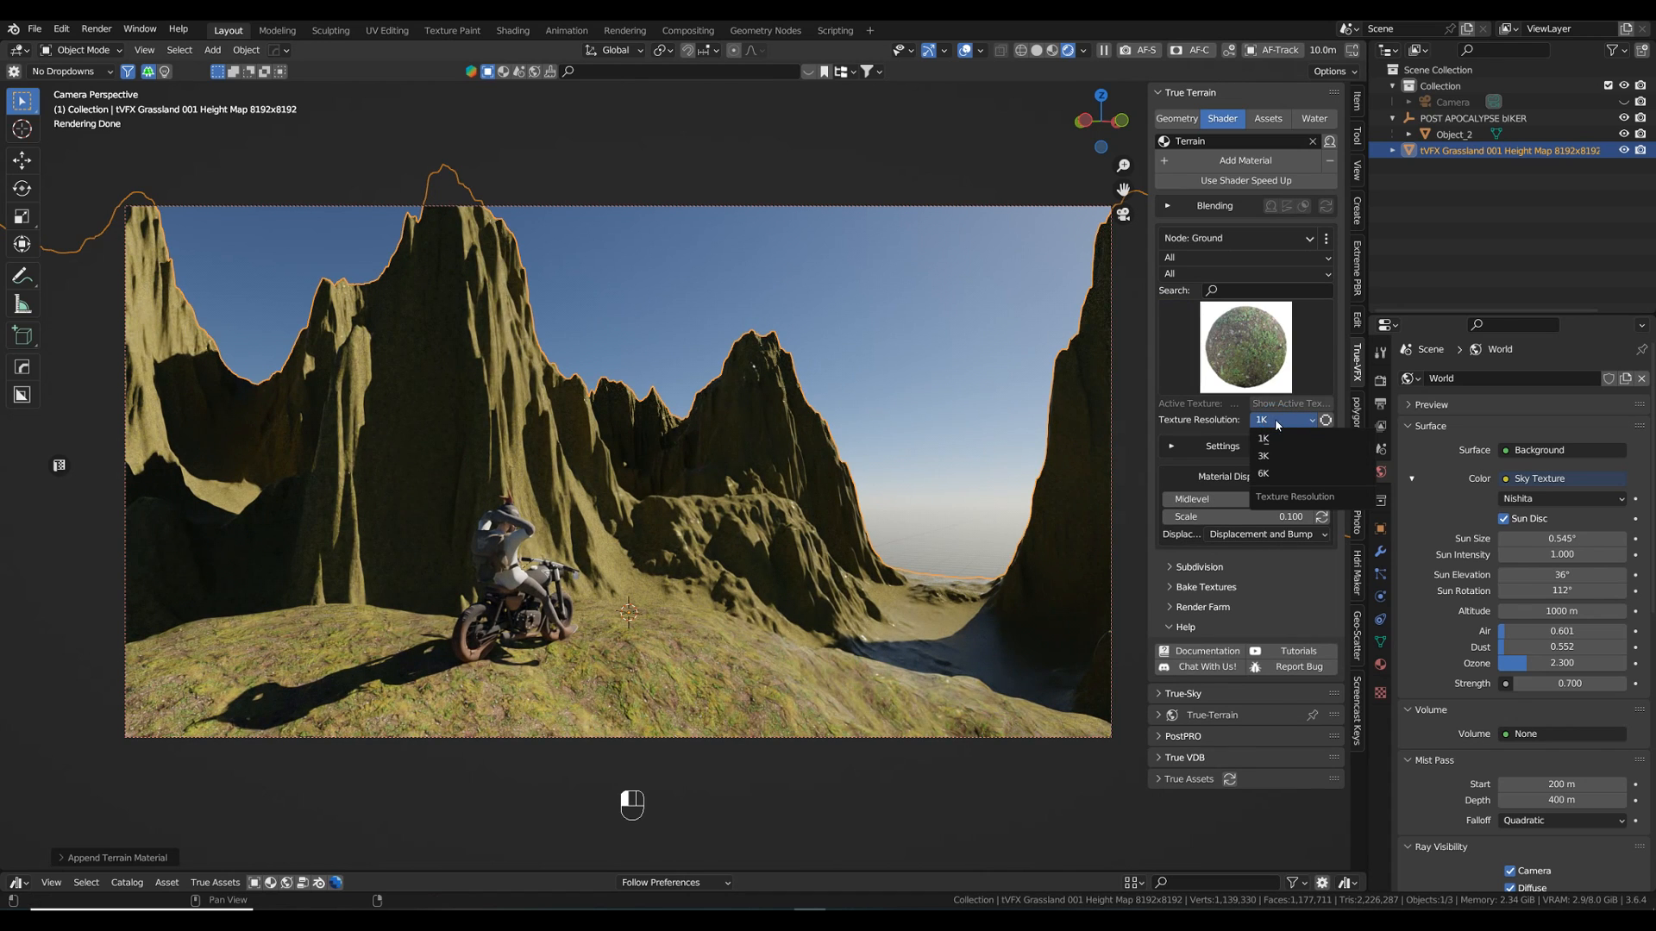
click(1277, 475)
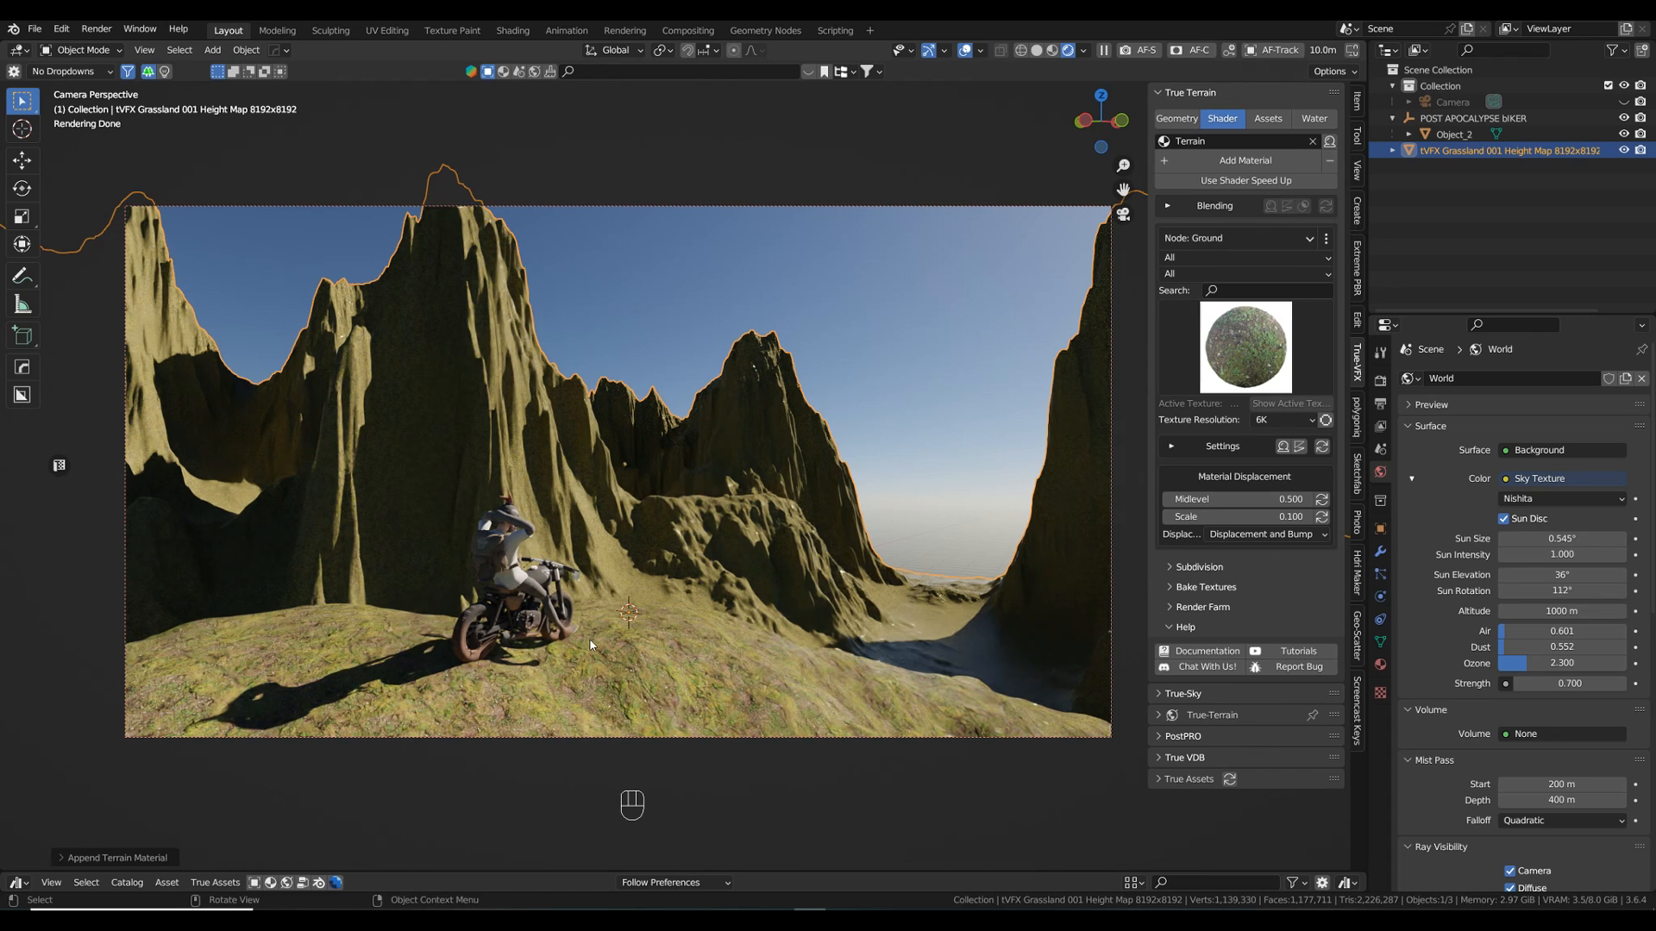
scroll(590, 641, up, 3)
shift+middle_drag(575, 701, 671, 576)
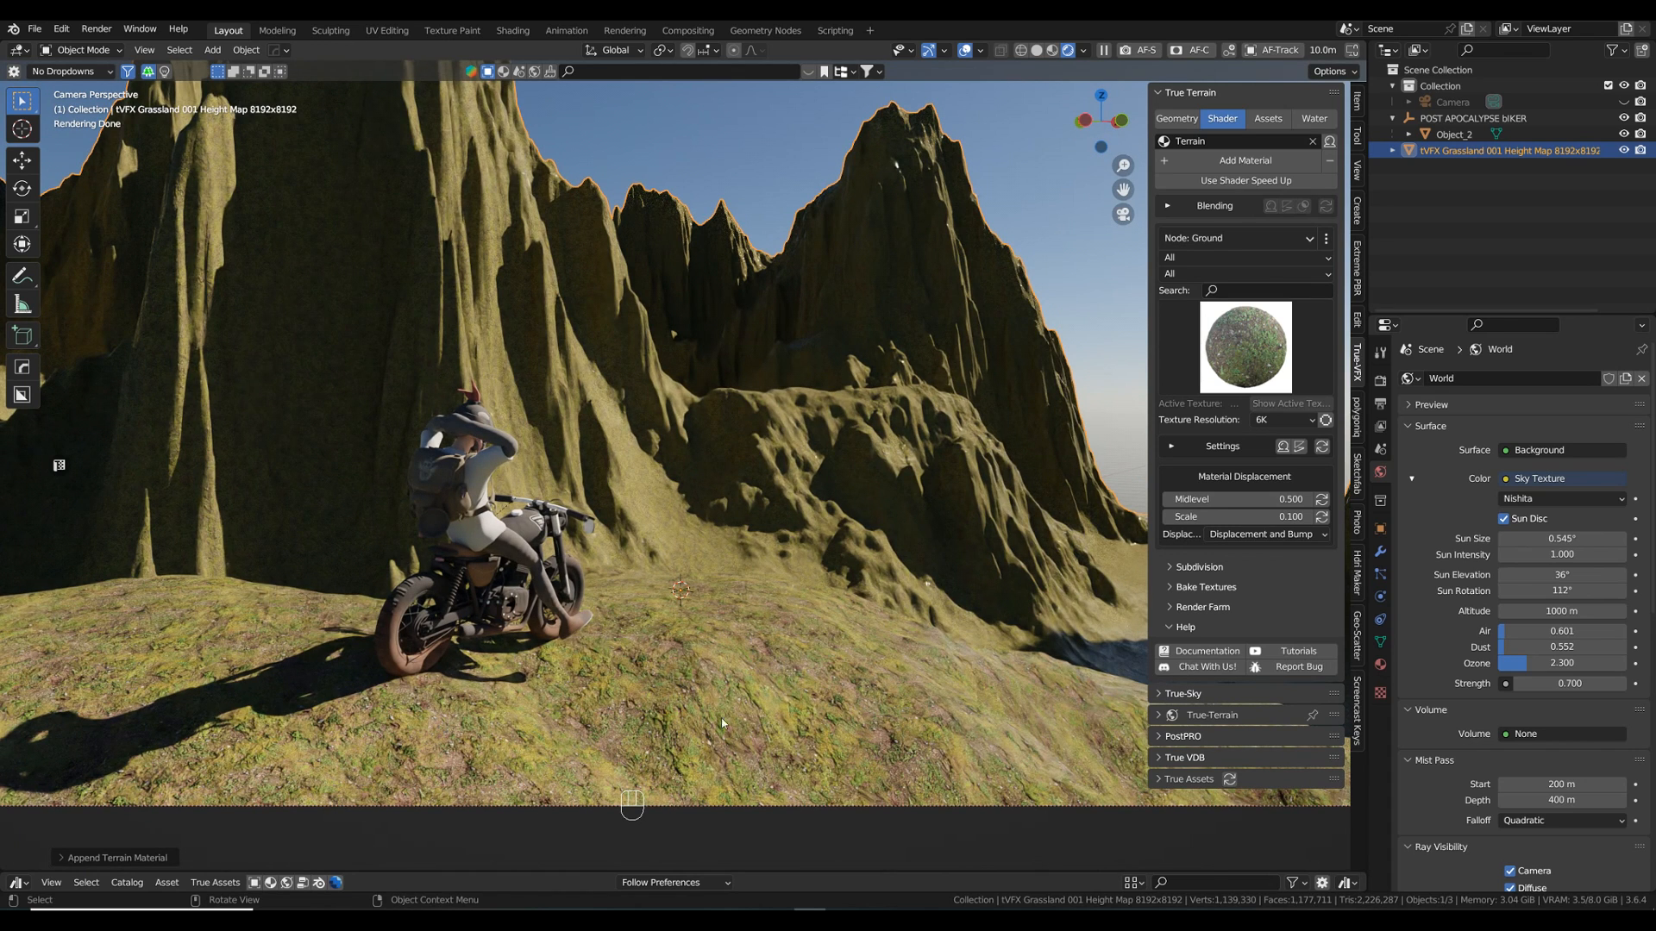
scroll(818, 673, down, 2)
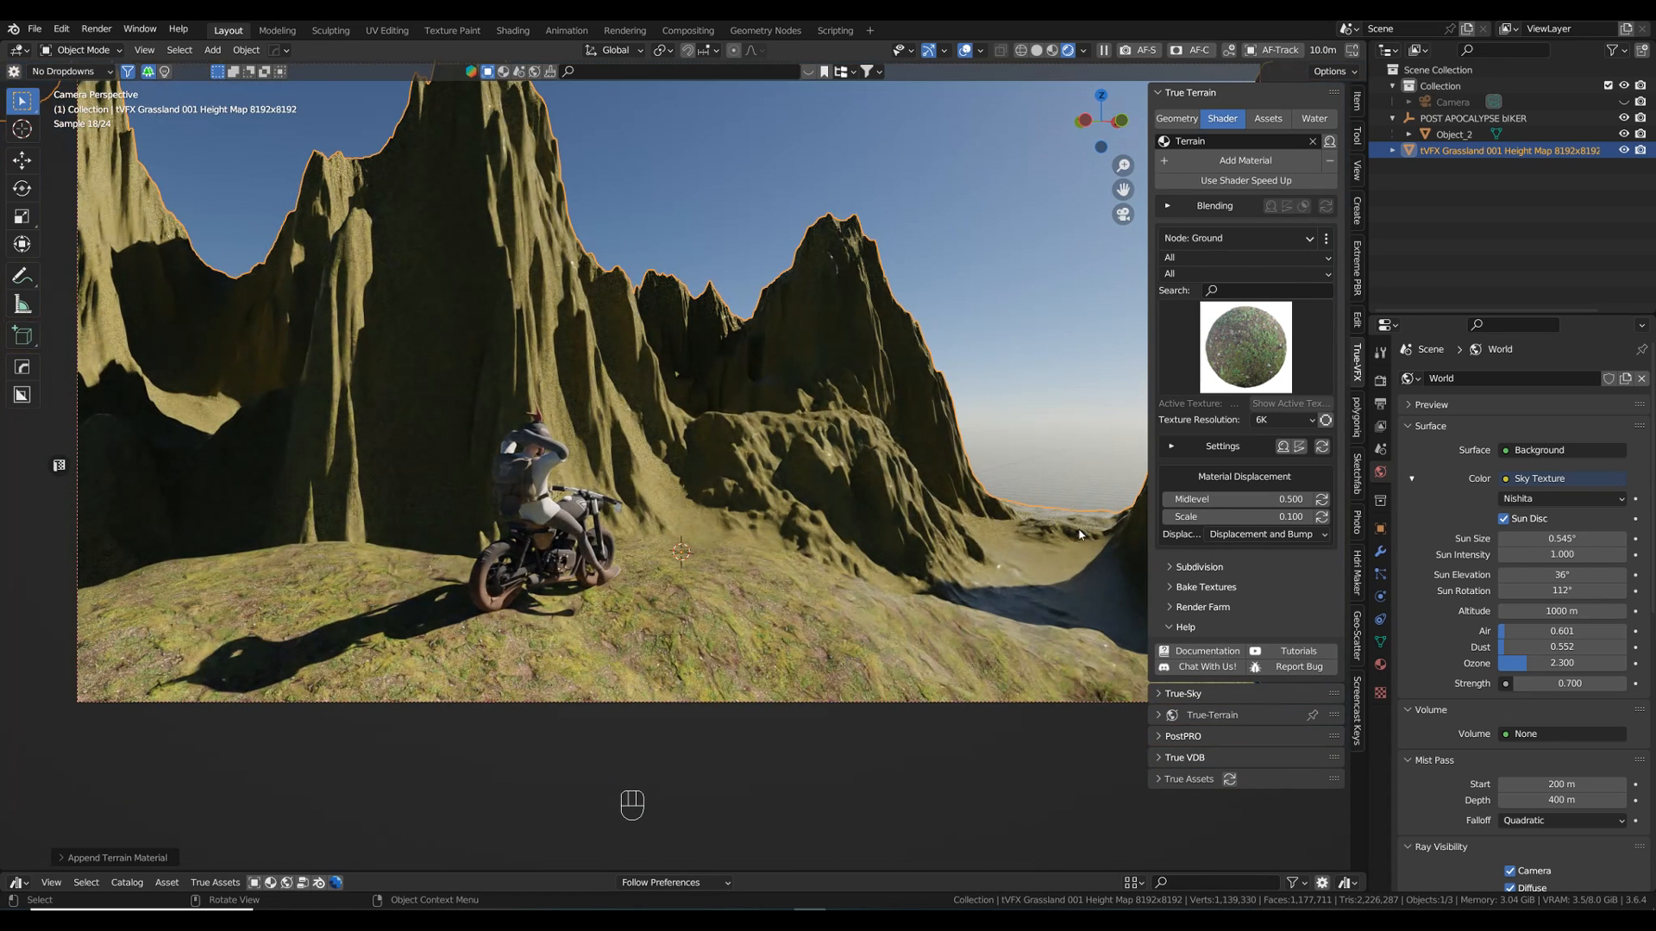
- Turn on Roughness to Glossy for the ground shader, and set Roughness to 0 and Specularity to 0.1
click(1170, 447)
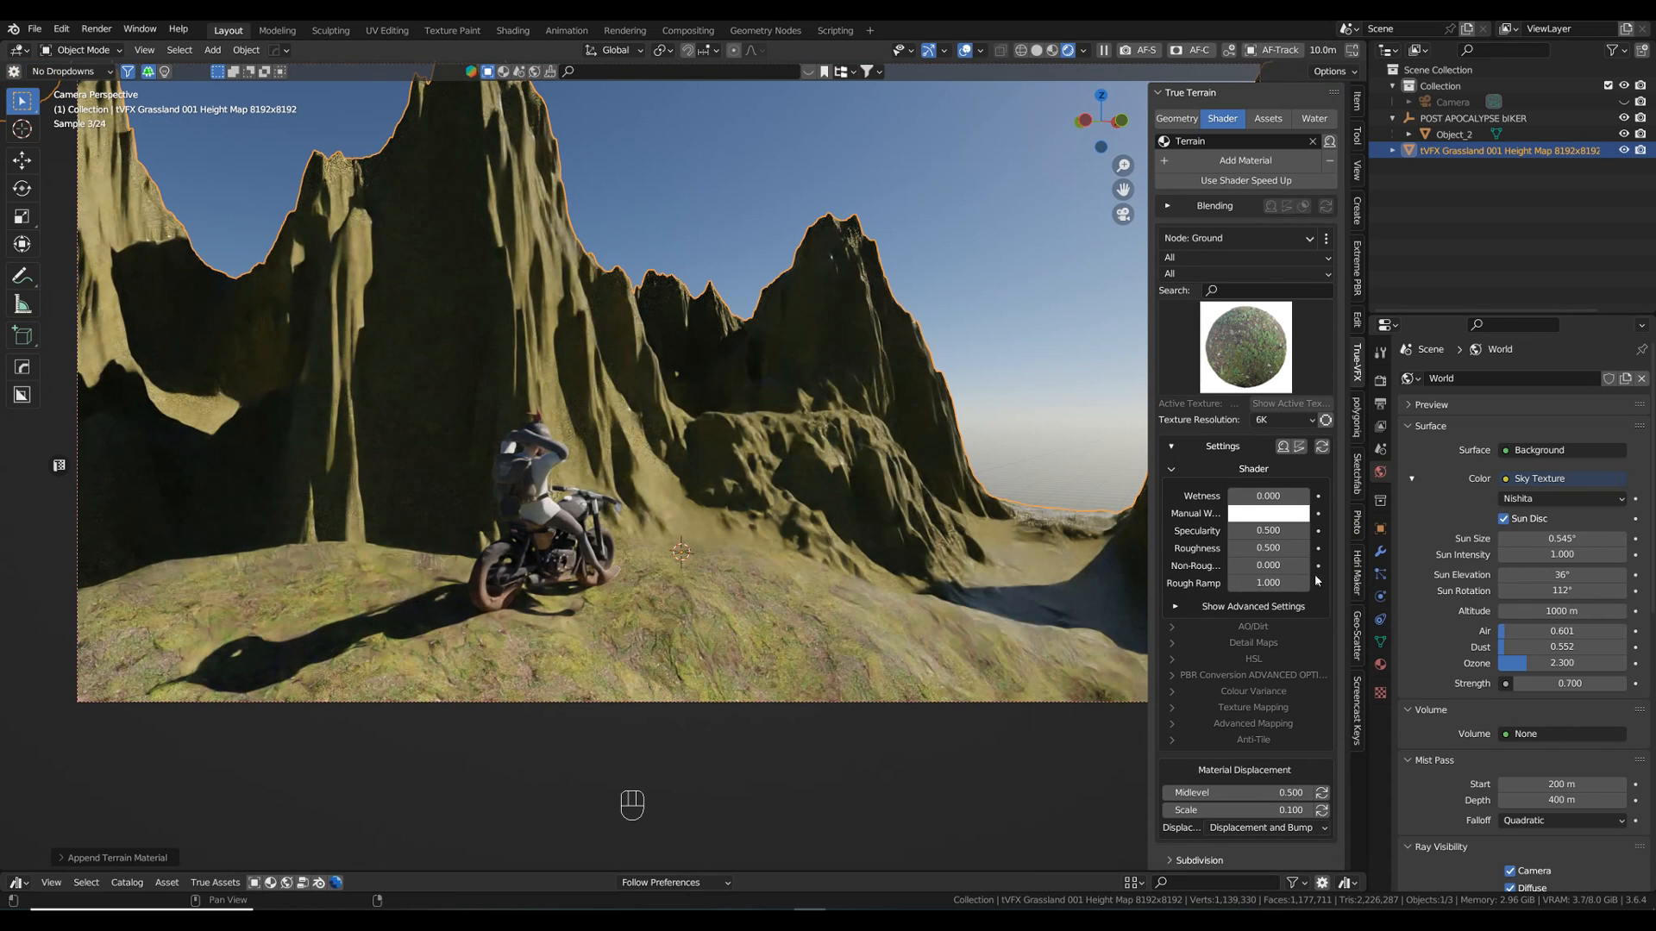
drag(1264, 551, 1372, 550)
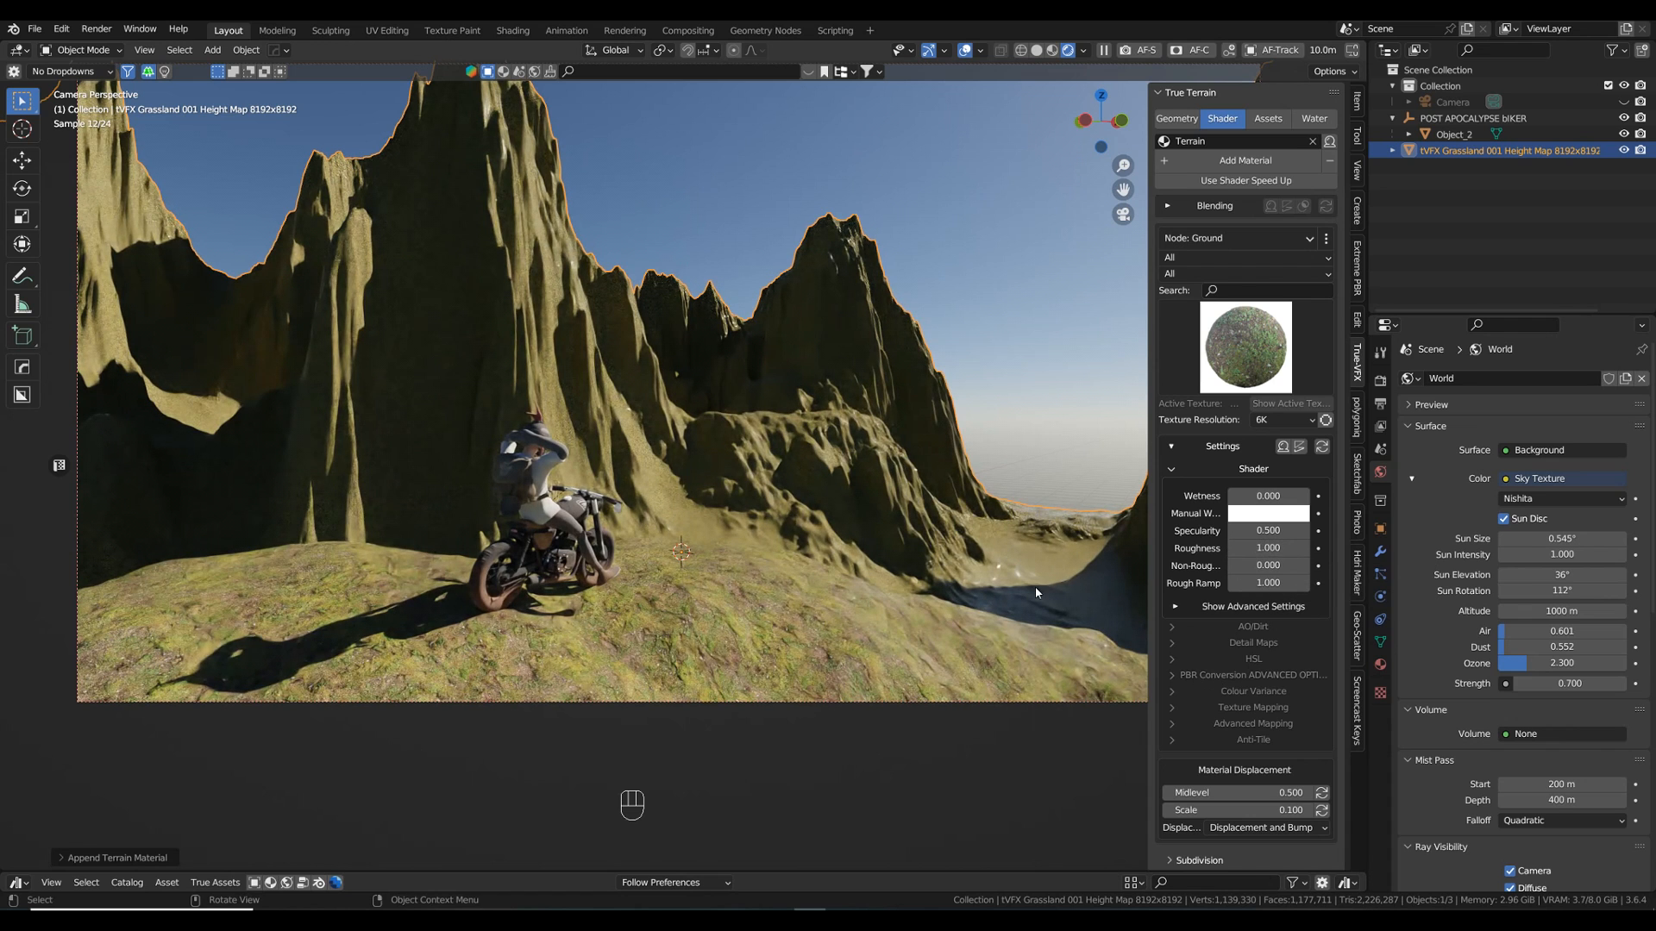
click(1239, 677)
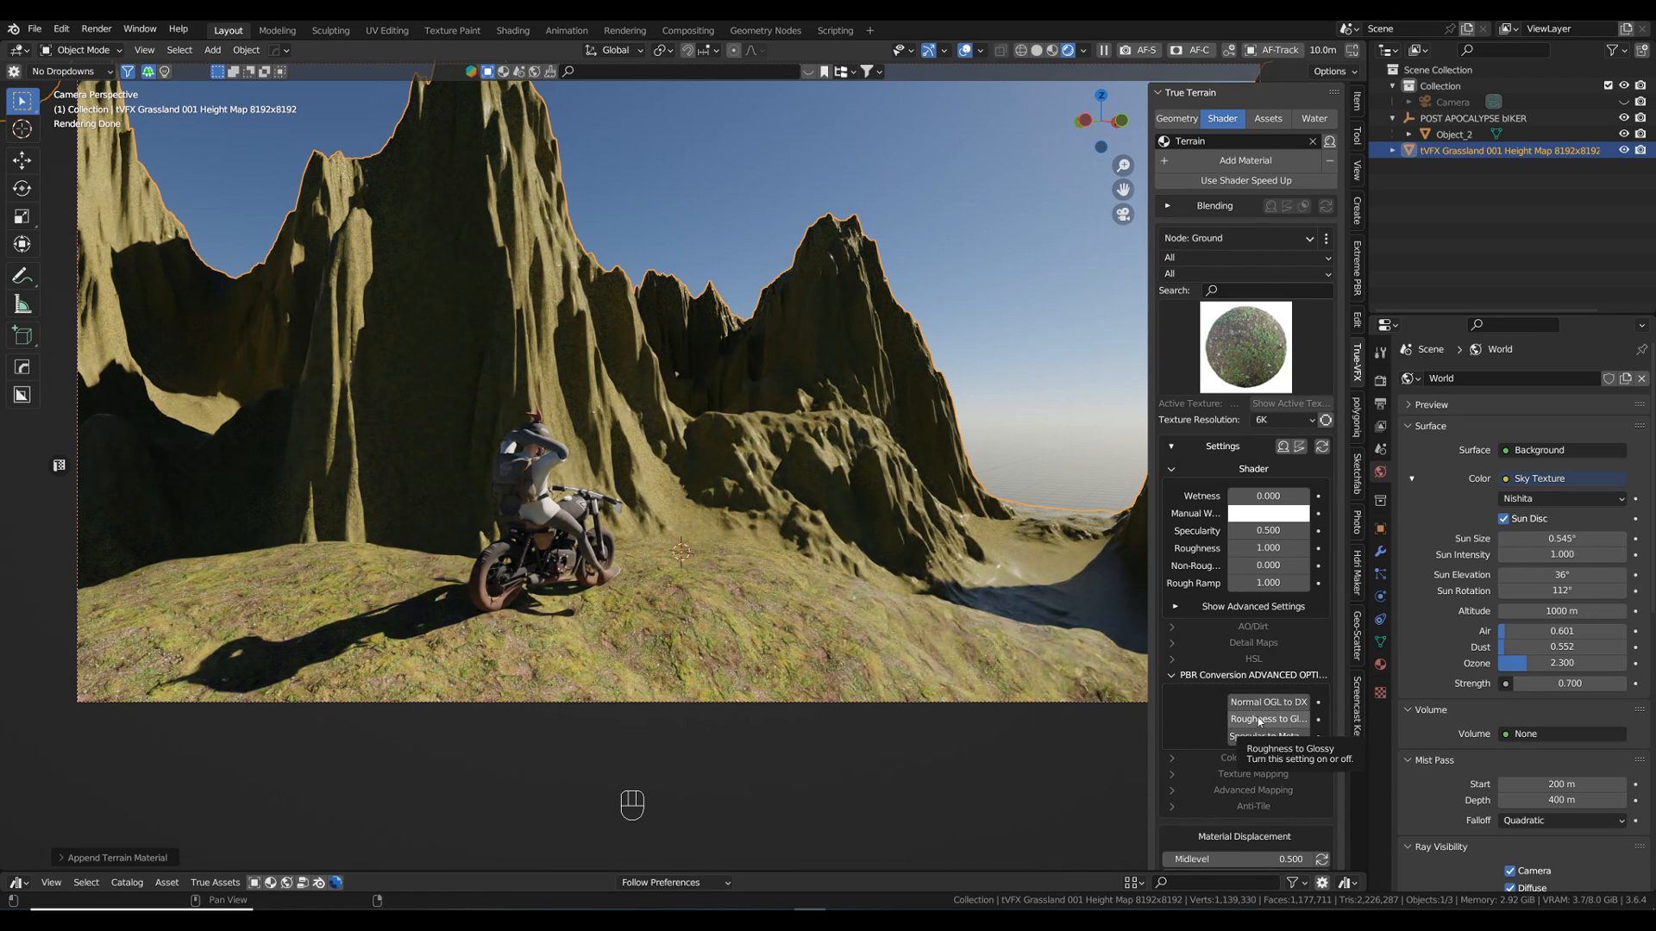
click(1259, 721)
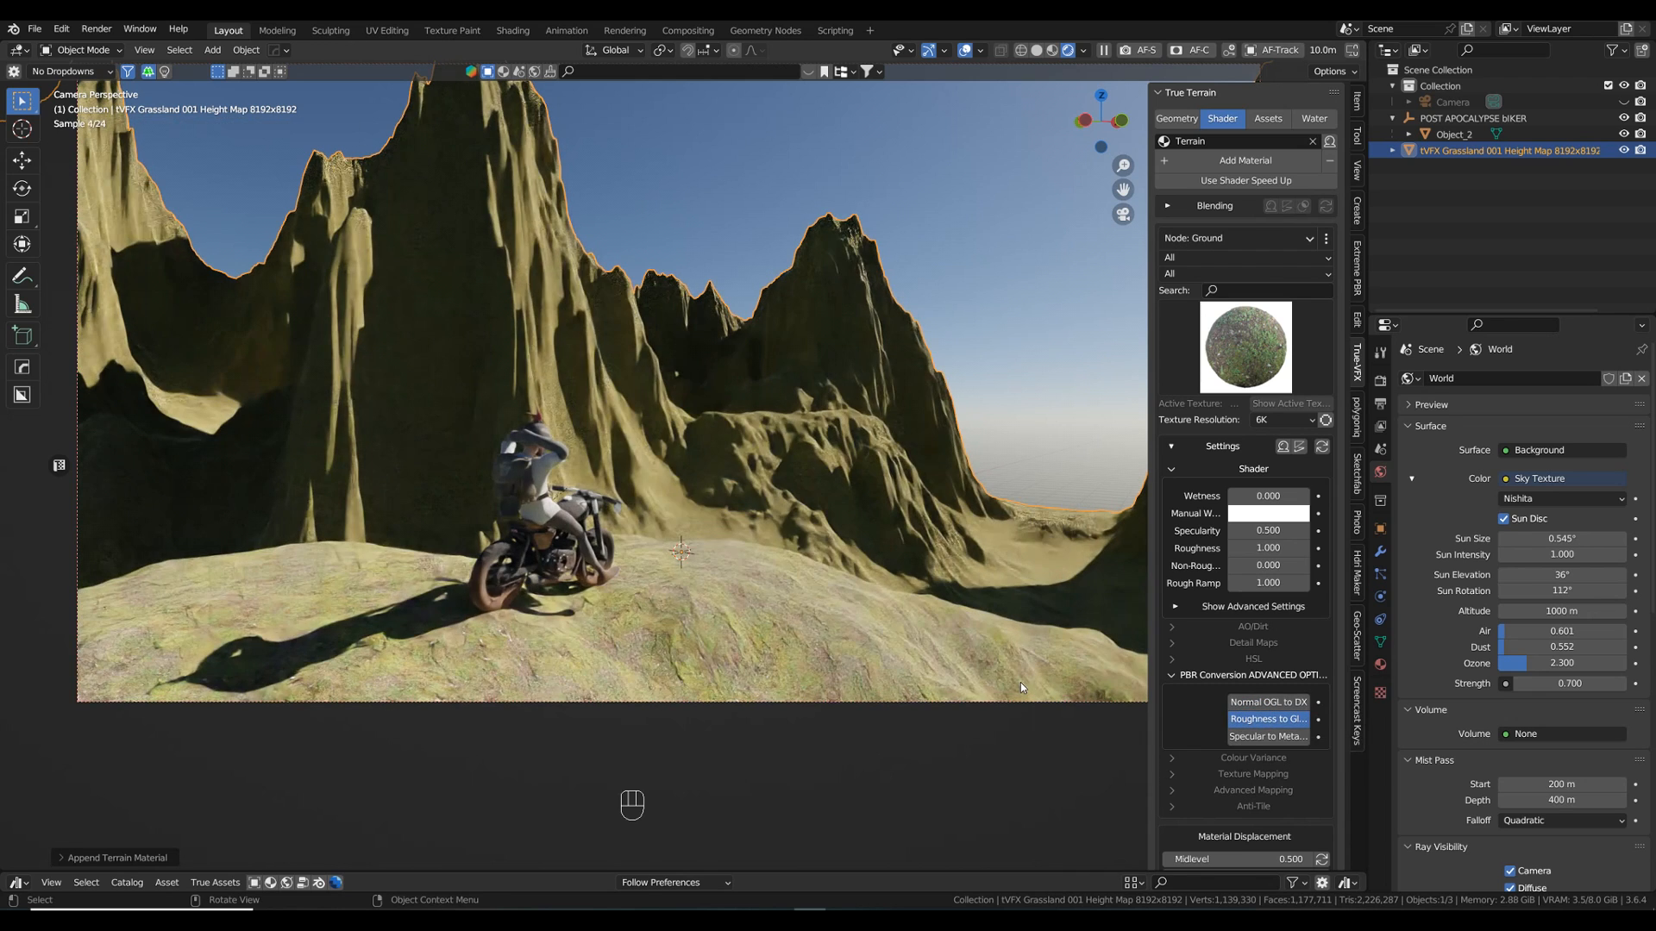
drag(1281, 550, 1199, 550)
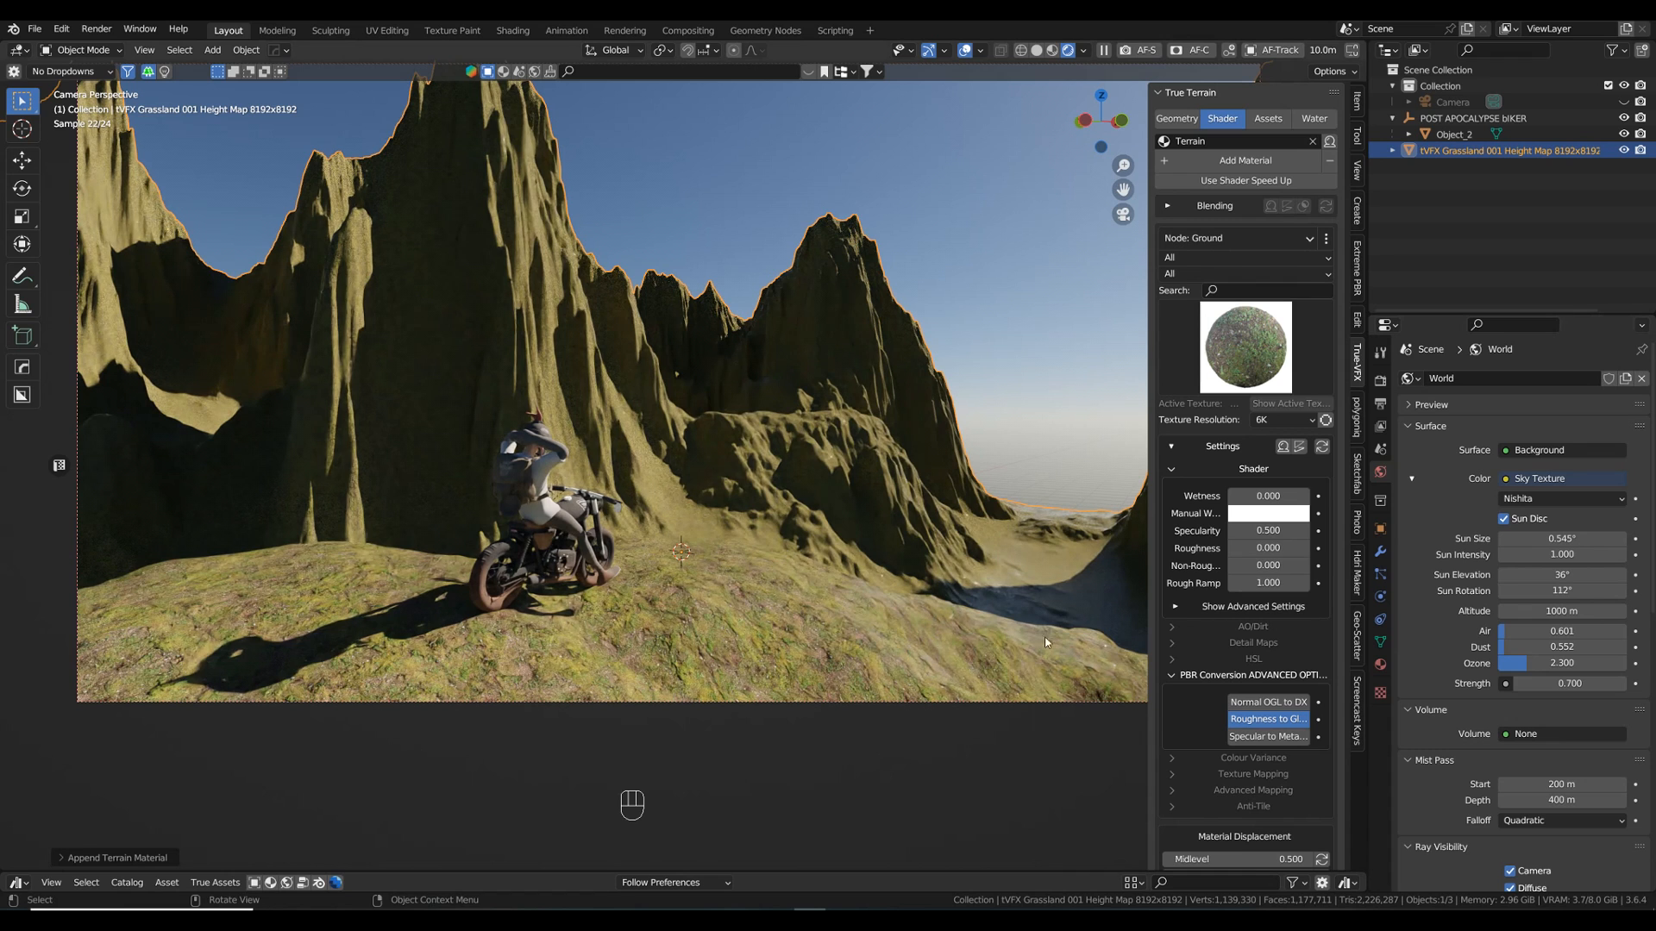
drag(1298, 536, 1228, 537)
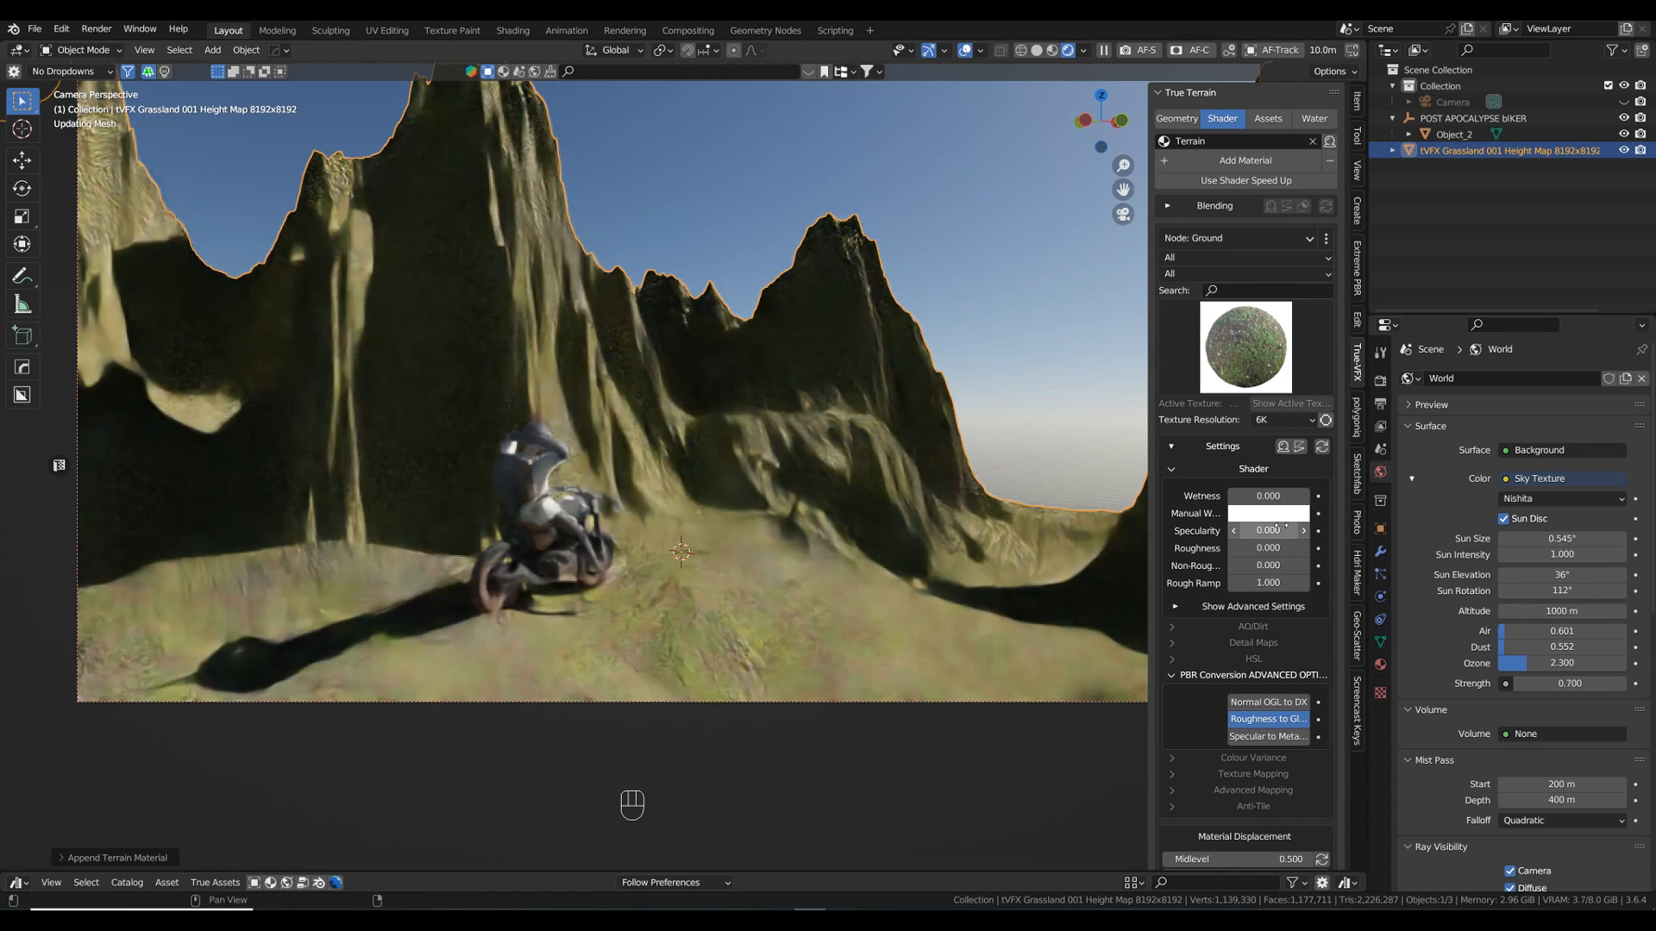
click(1304, 531)
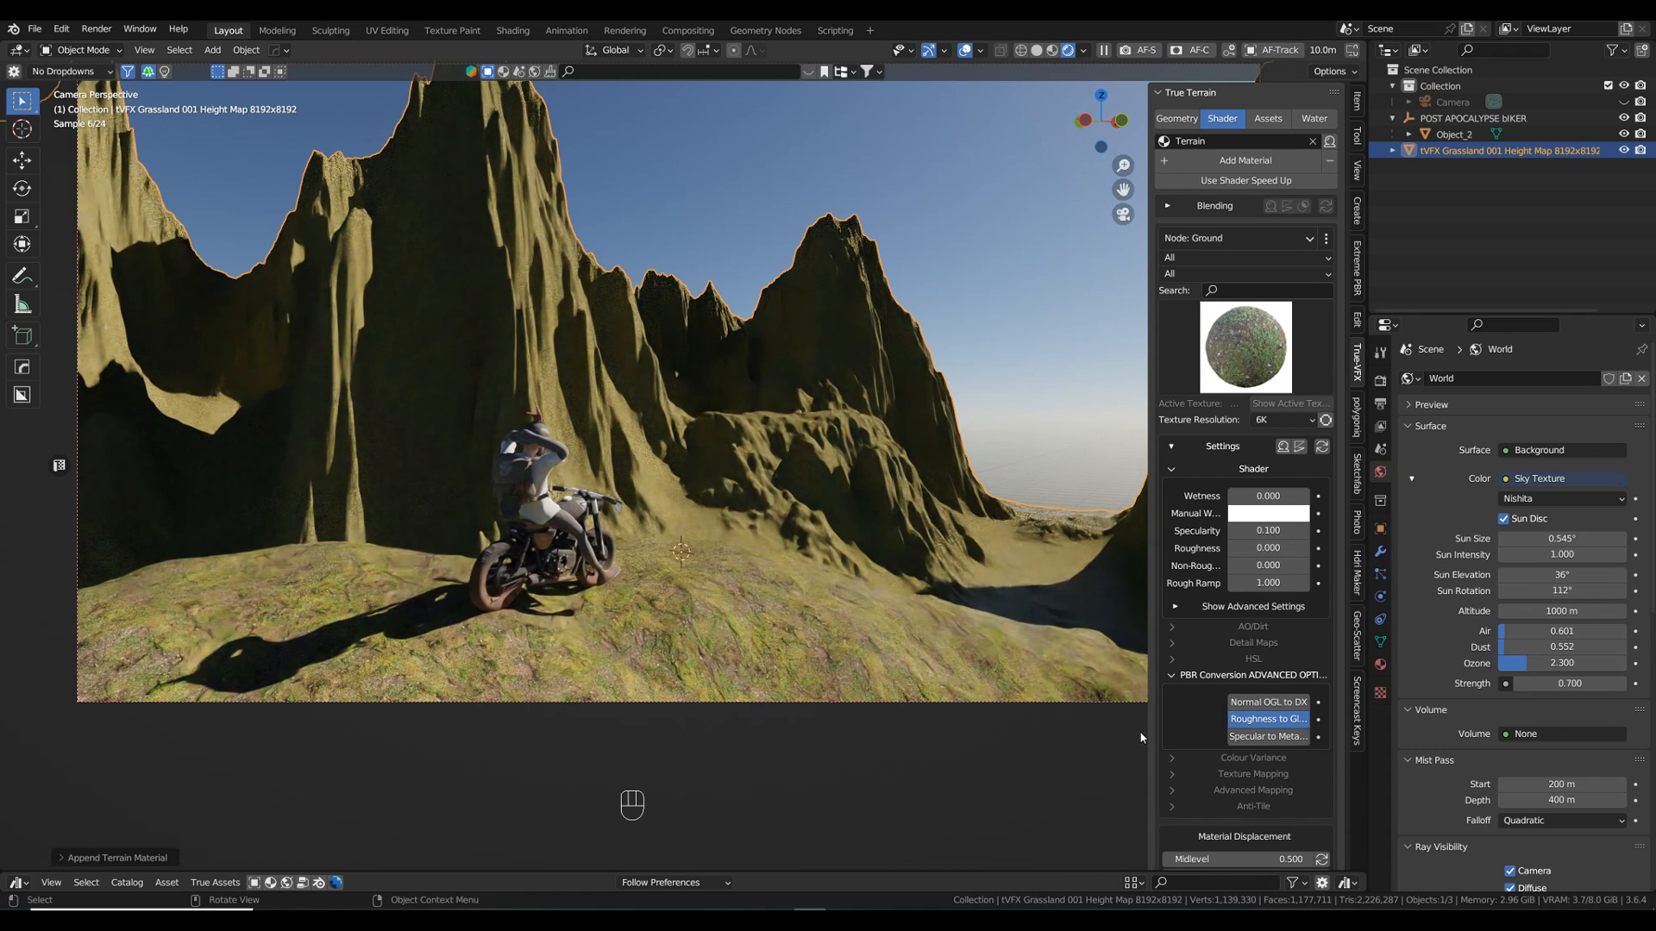
- Open the ground shader's Texture Mapping, Advanced Mapping and Anti-Tile settings
scroll(1220, 655, down, 8)
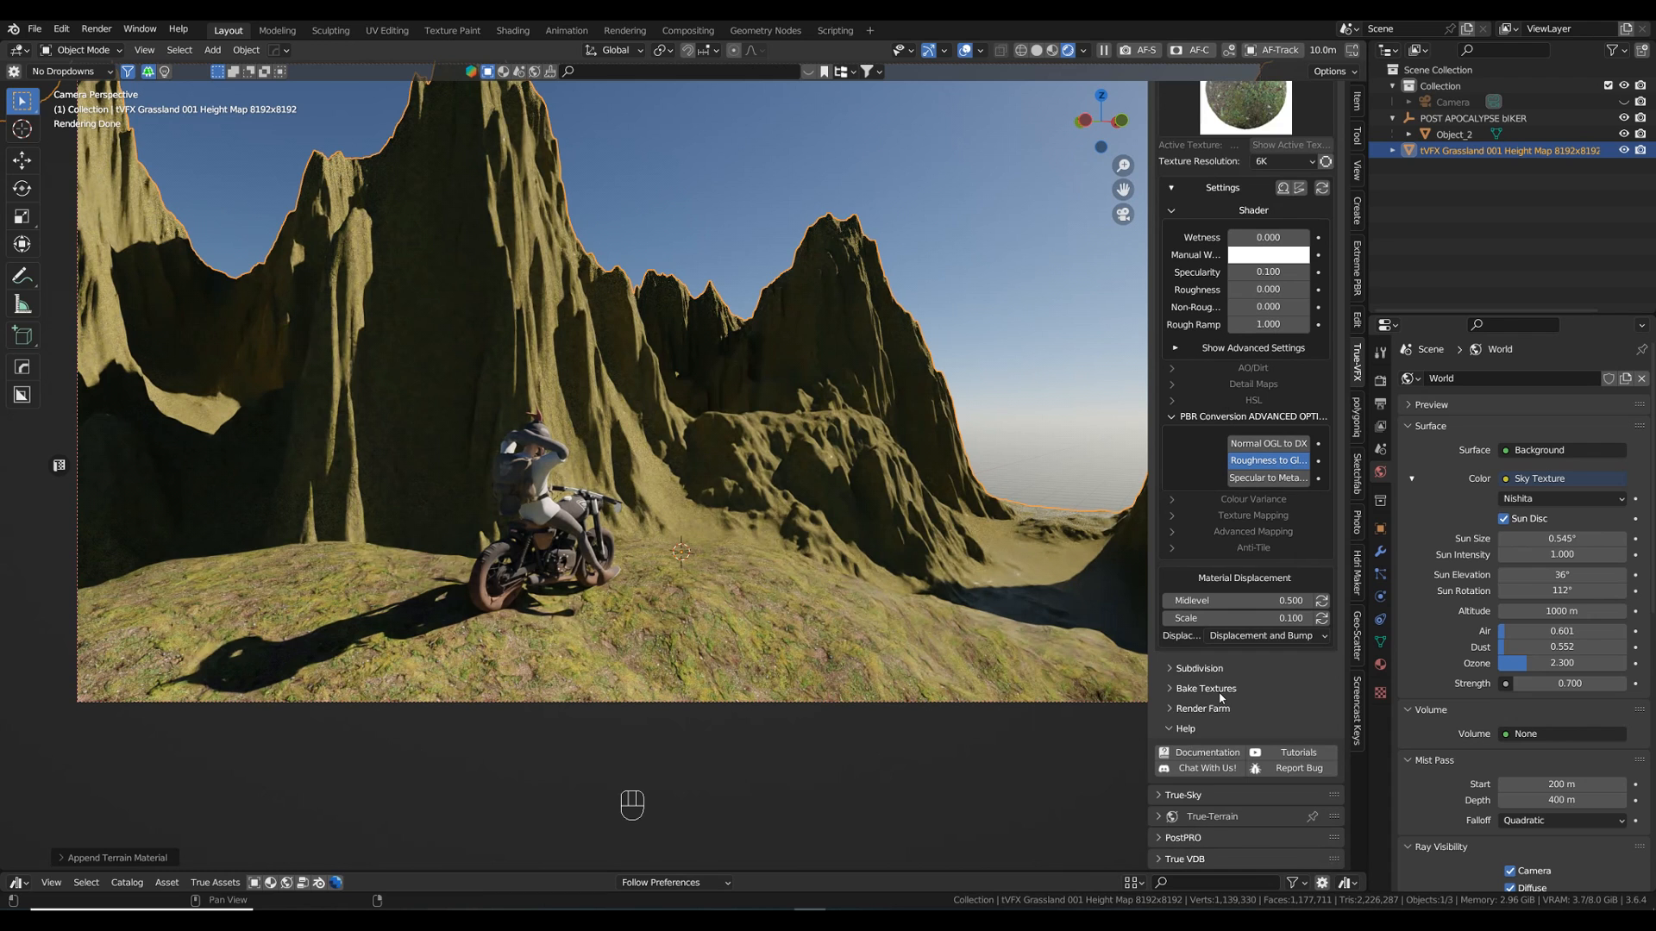
click(1229, 515)
click(1246, 636)
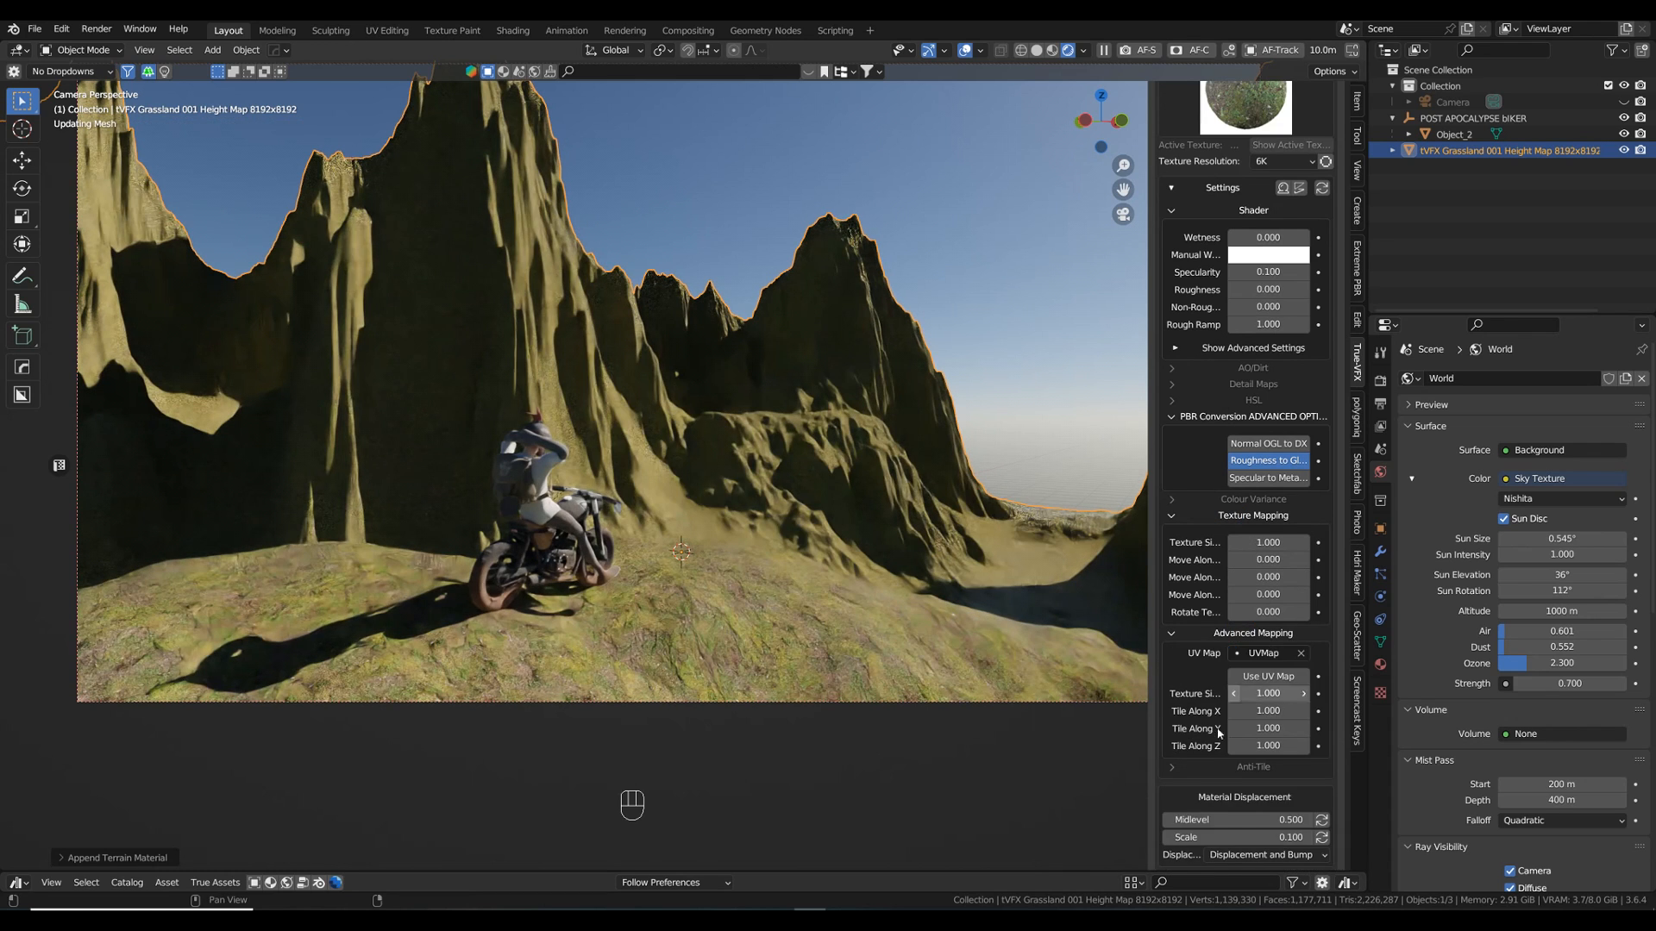
scroll(1199, 766, down, 2)
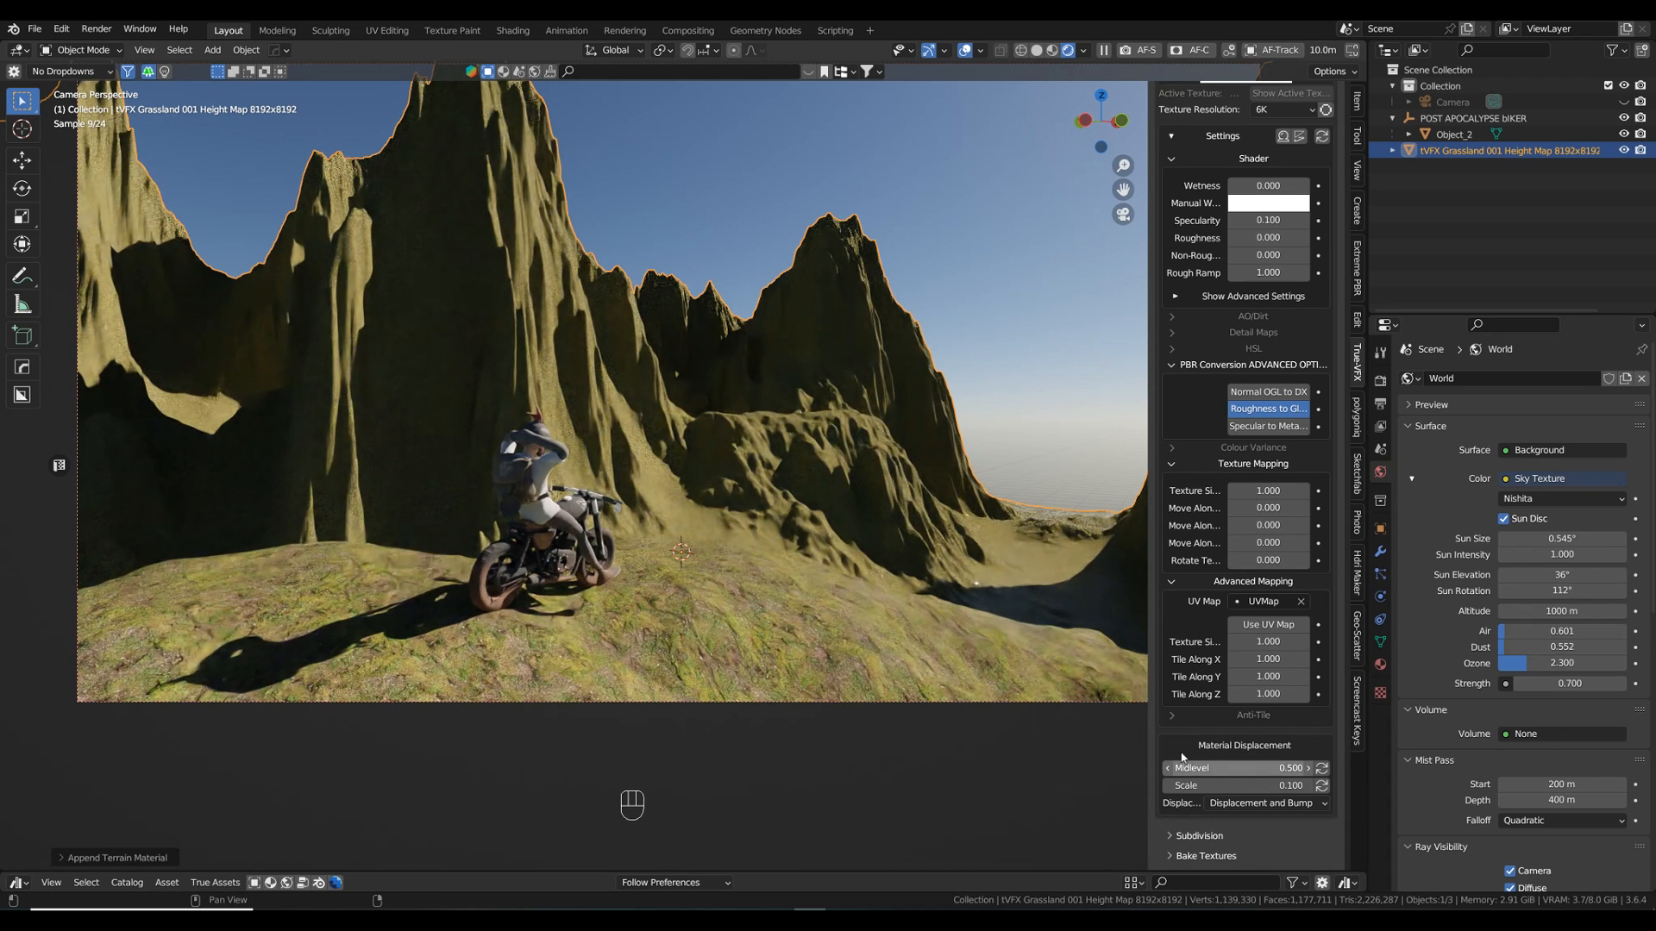
click(1171, 714)
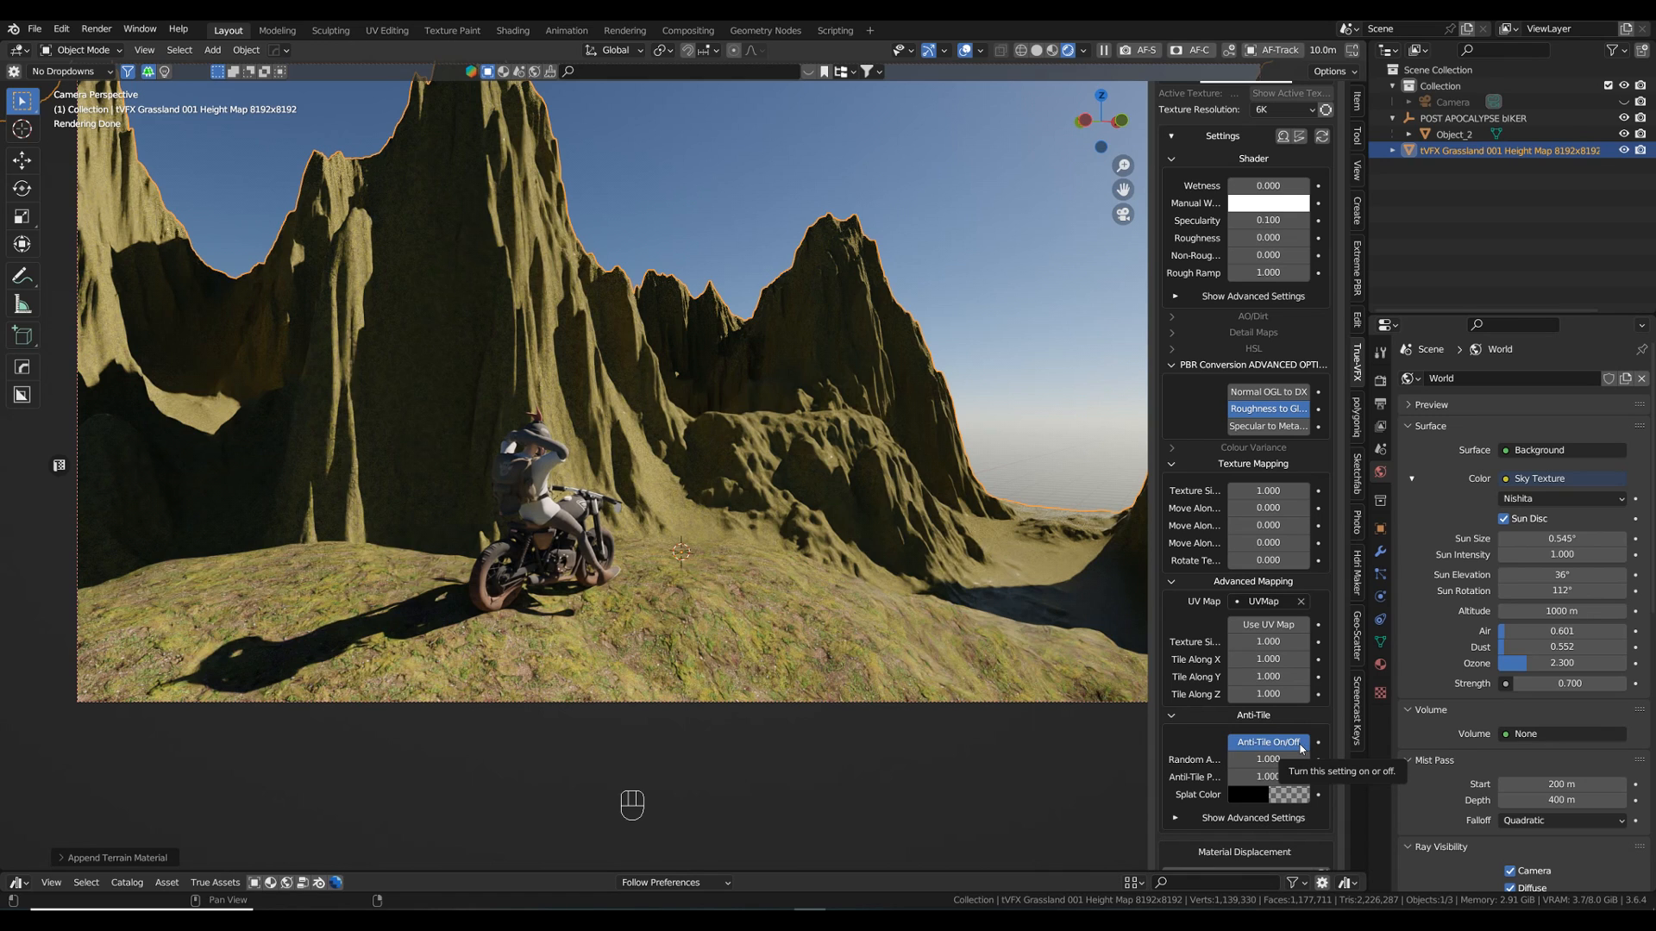
- Test the ground's Roughness at 1, restore it to 0, and turn on Use UV Map in the advanced mapping
drag(1258, 238, 1328, 238)
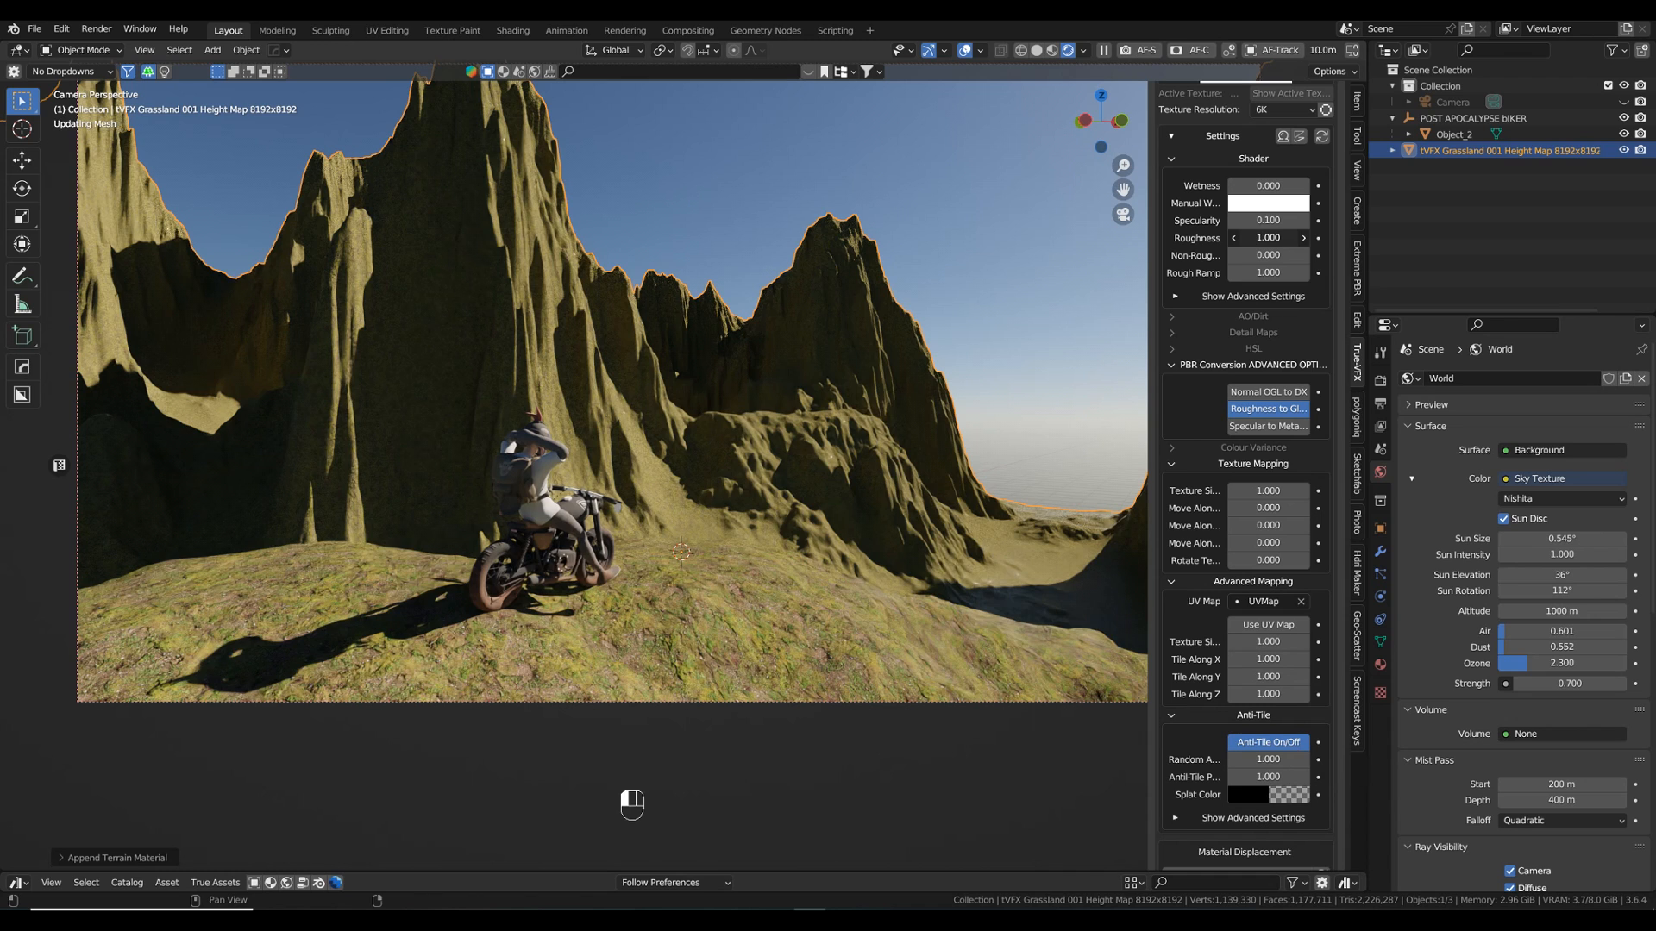
drag(1258, 238, 1199, 238)
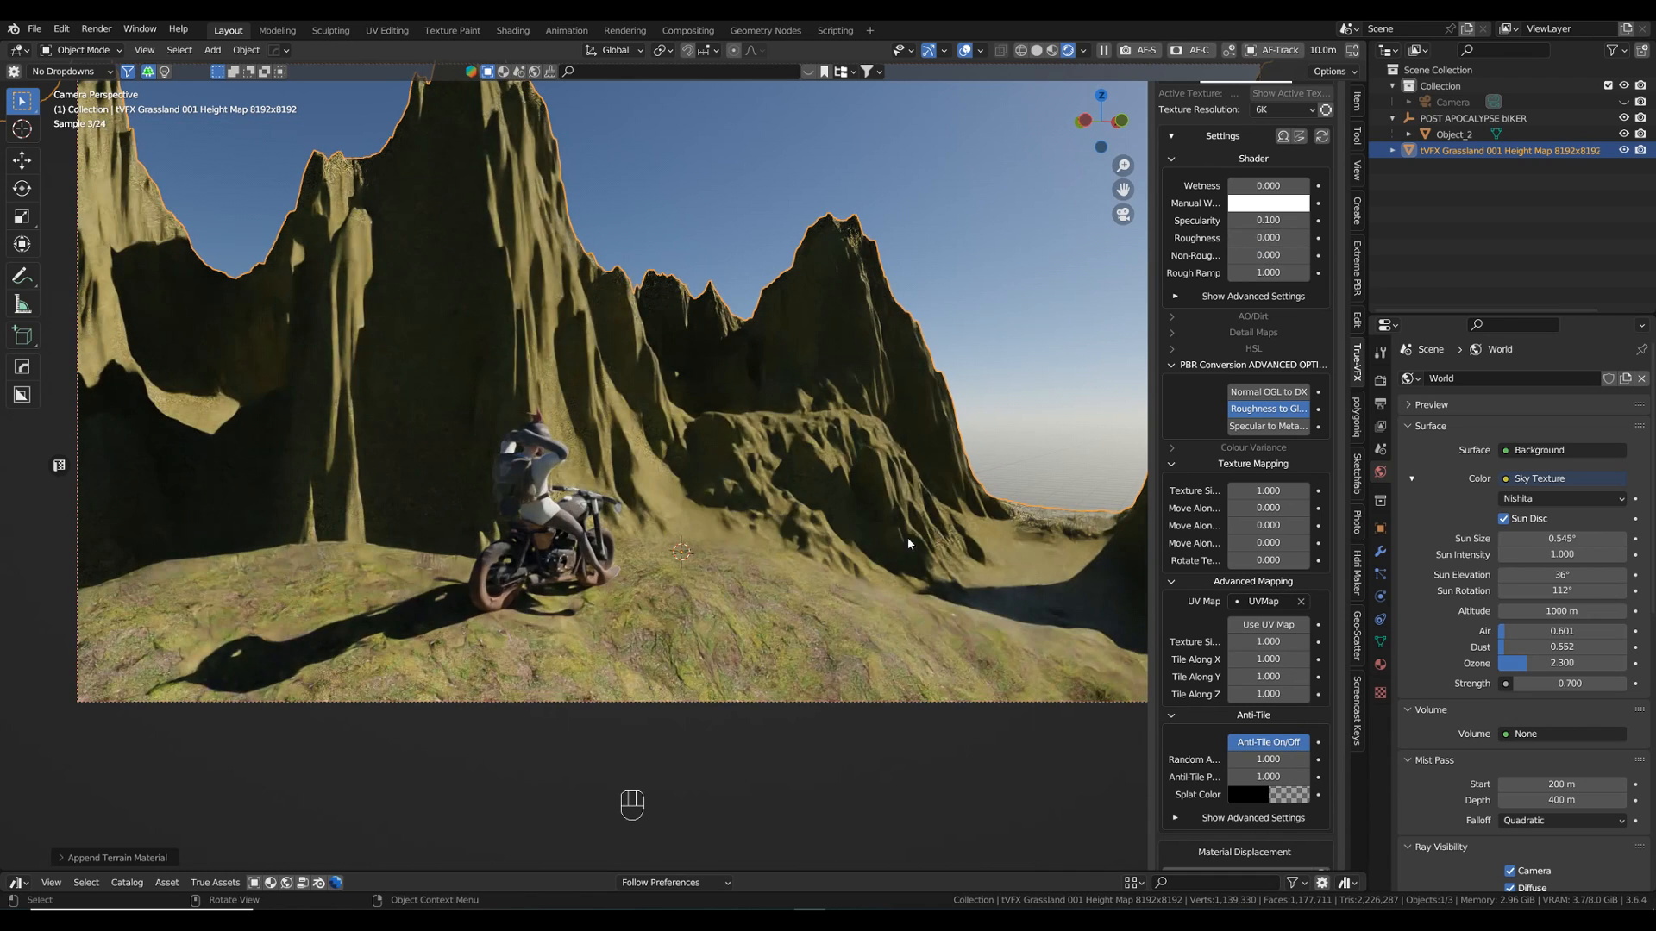
click(1250, 627)
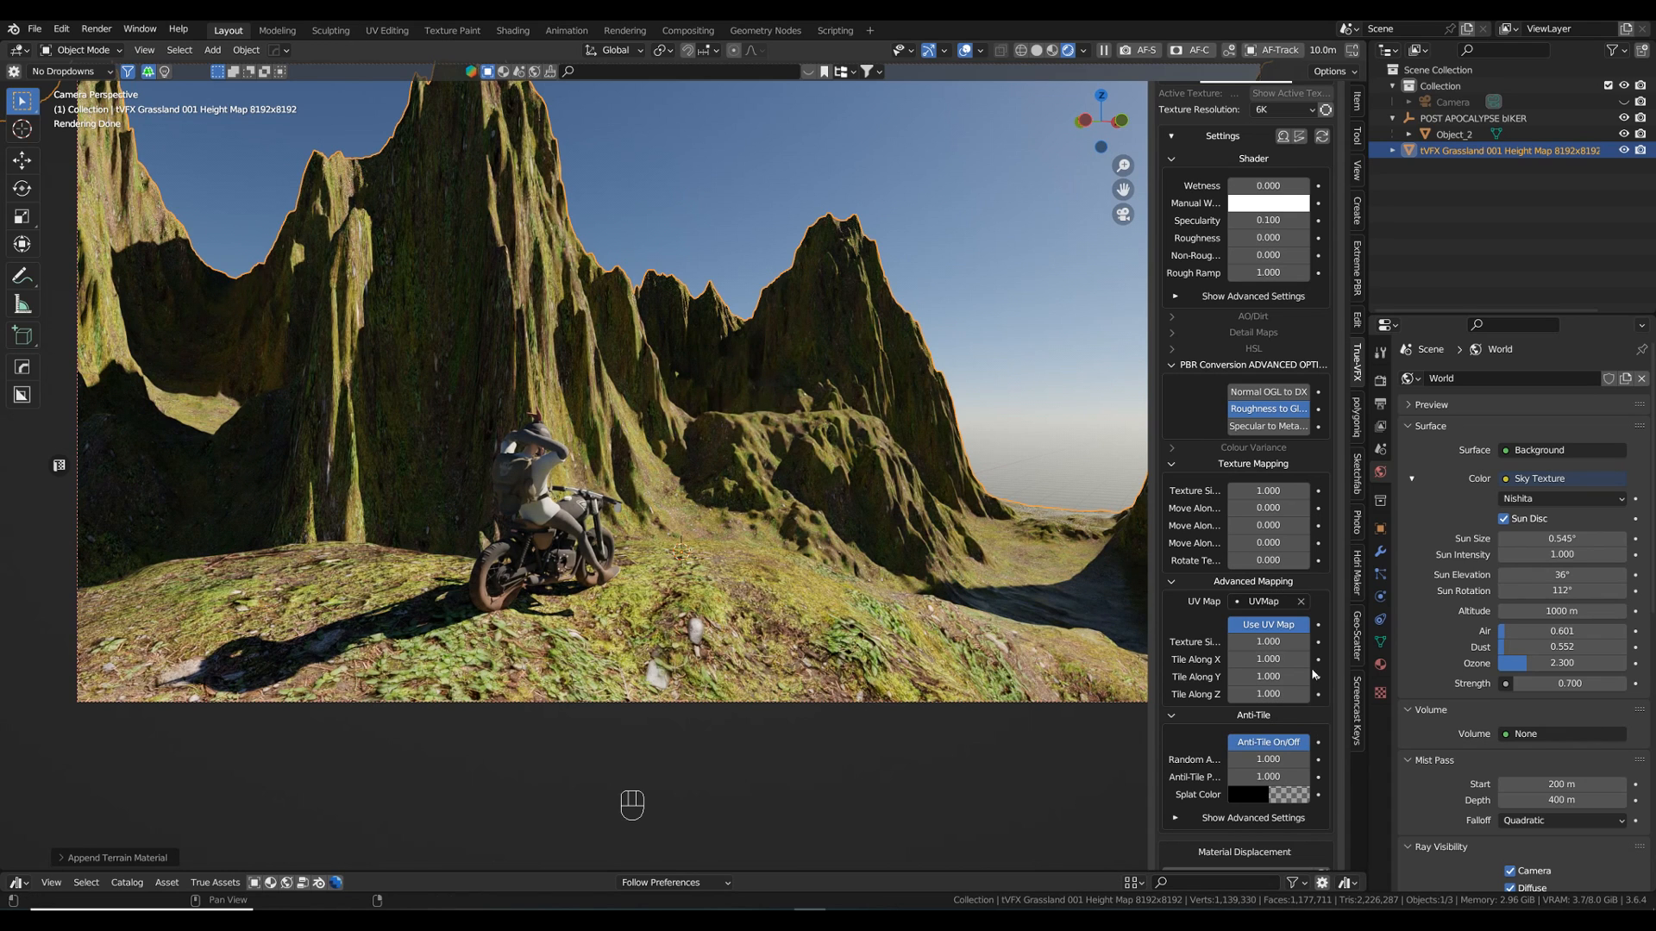
- Set the ground's texture size in the advanced mapping to 1.5
click(1305, 641)
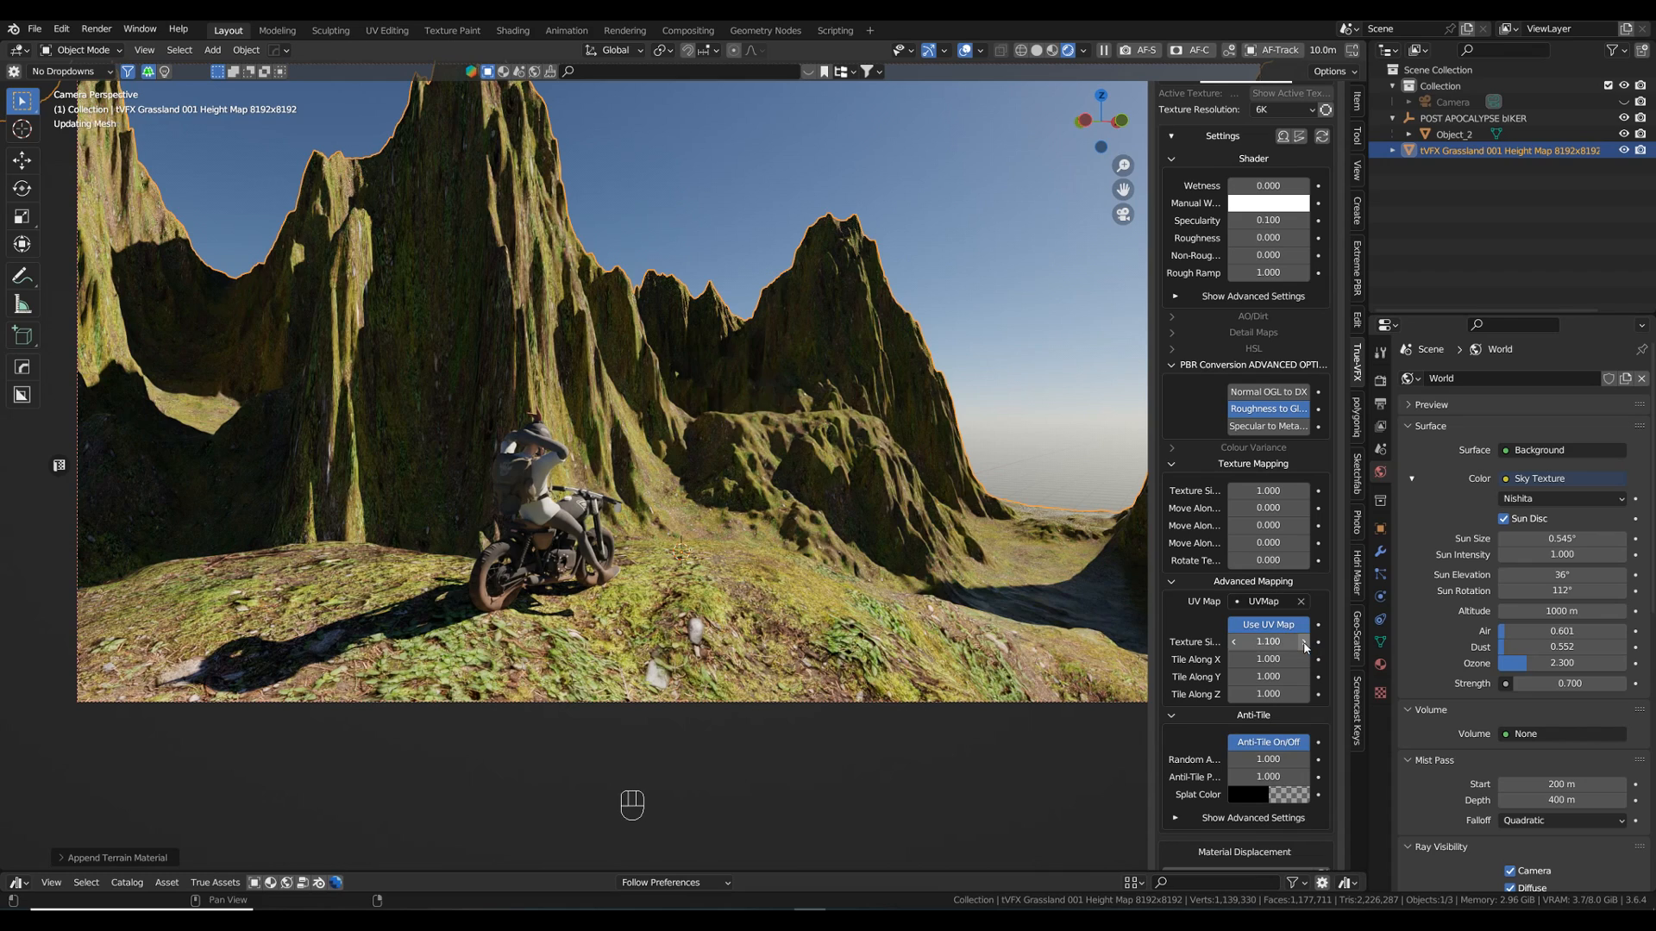
click(1305, 641)
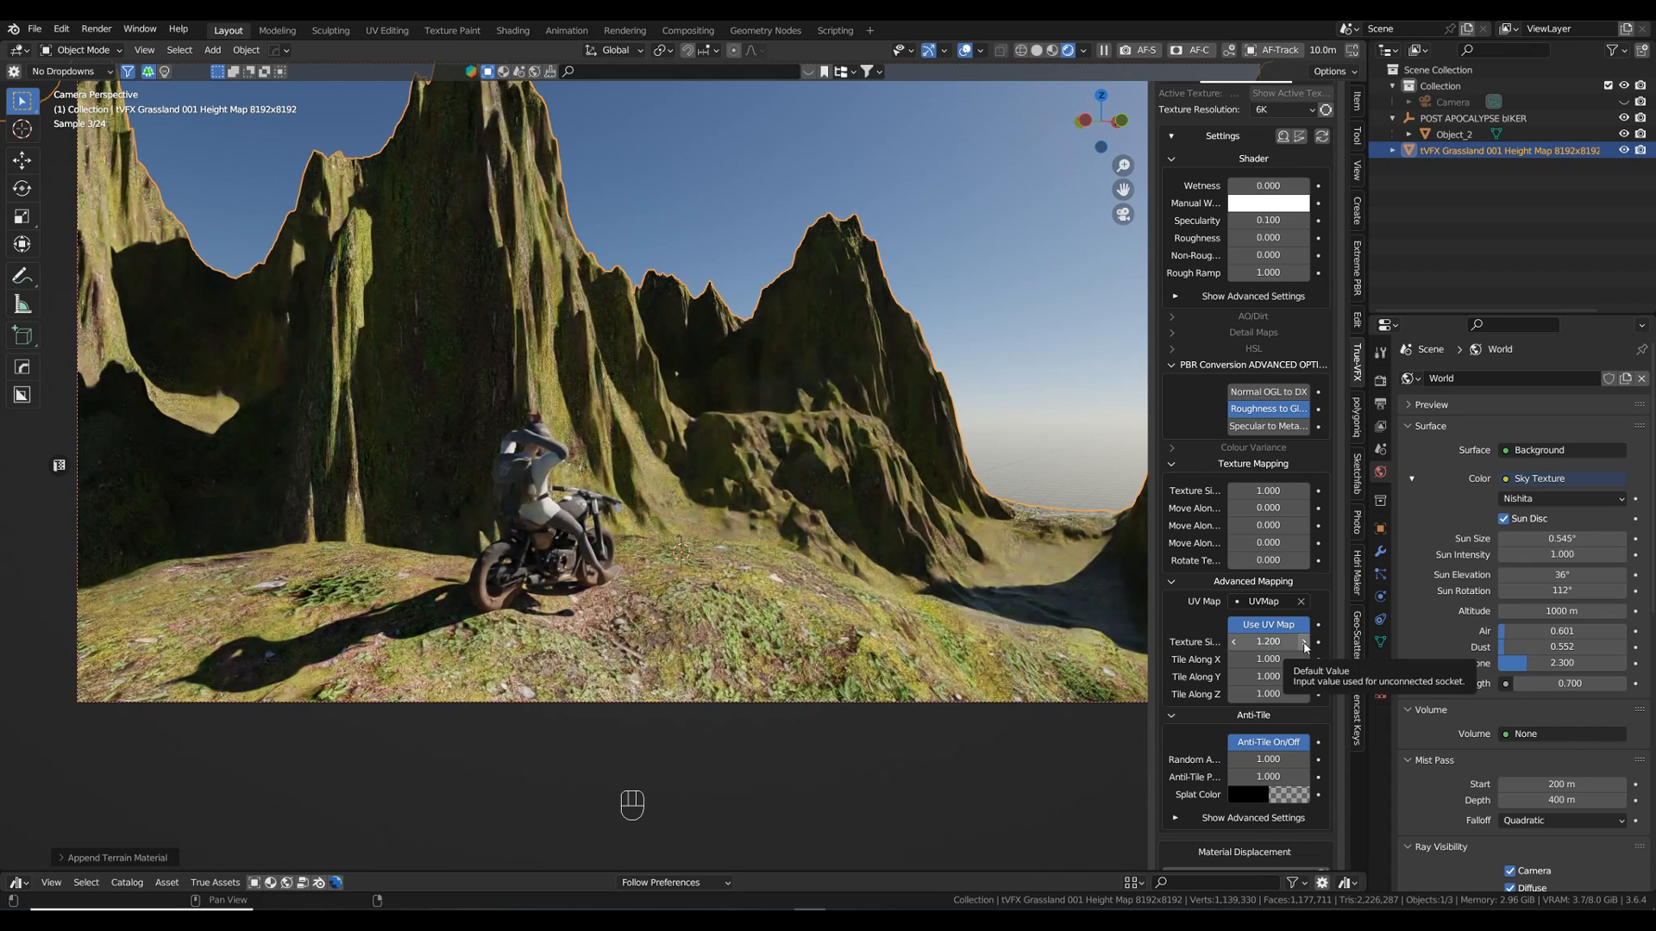
click(1305, 647)
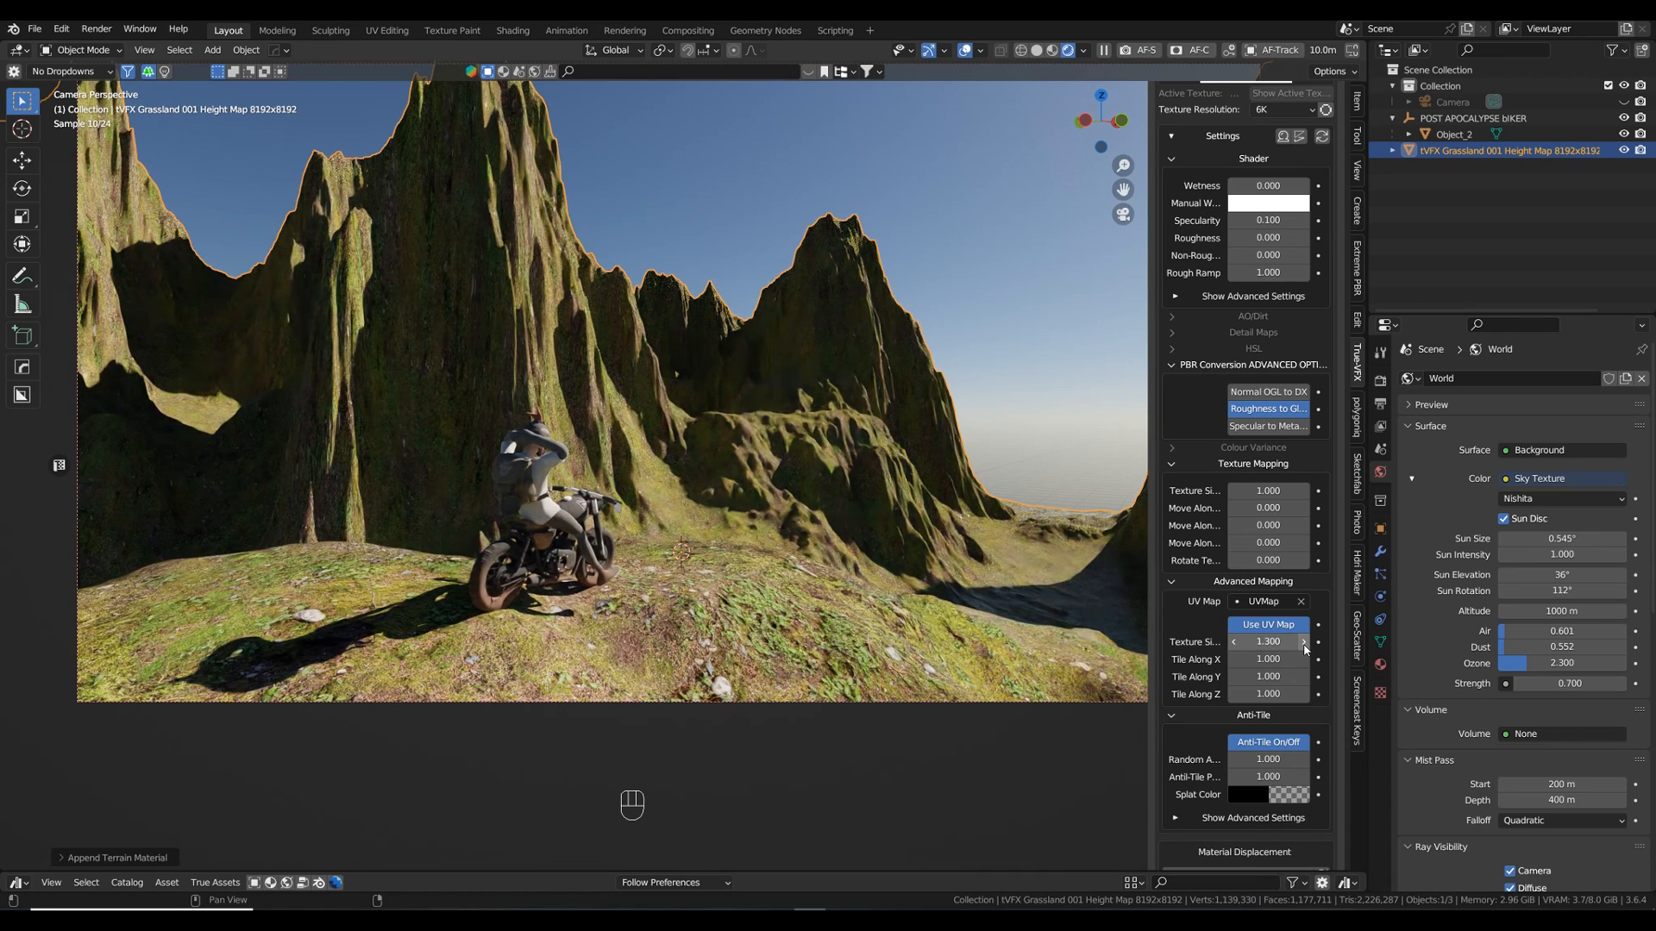
click(1304, 647)
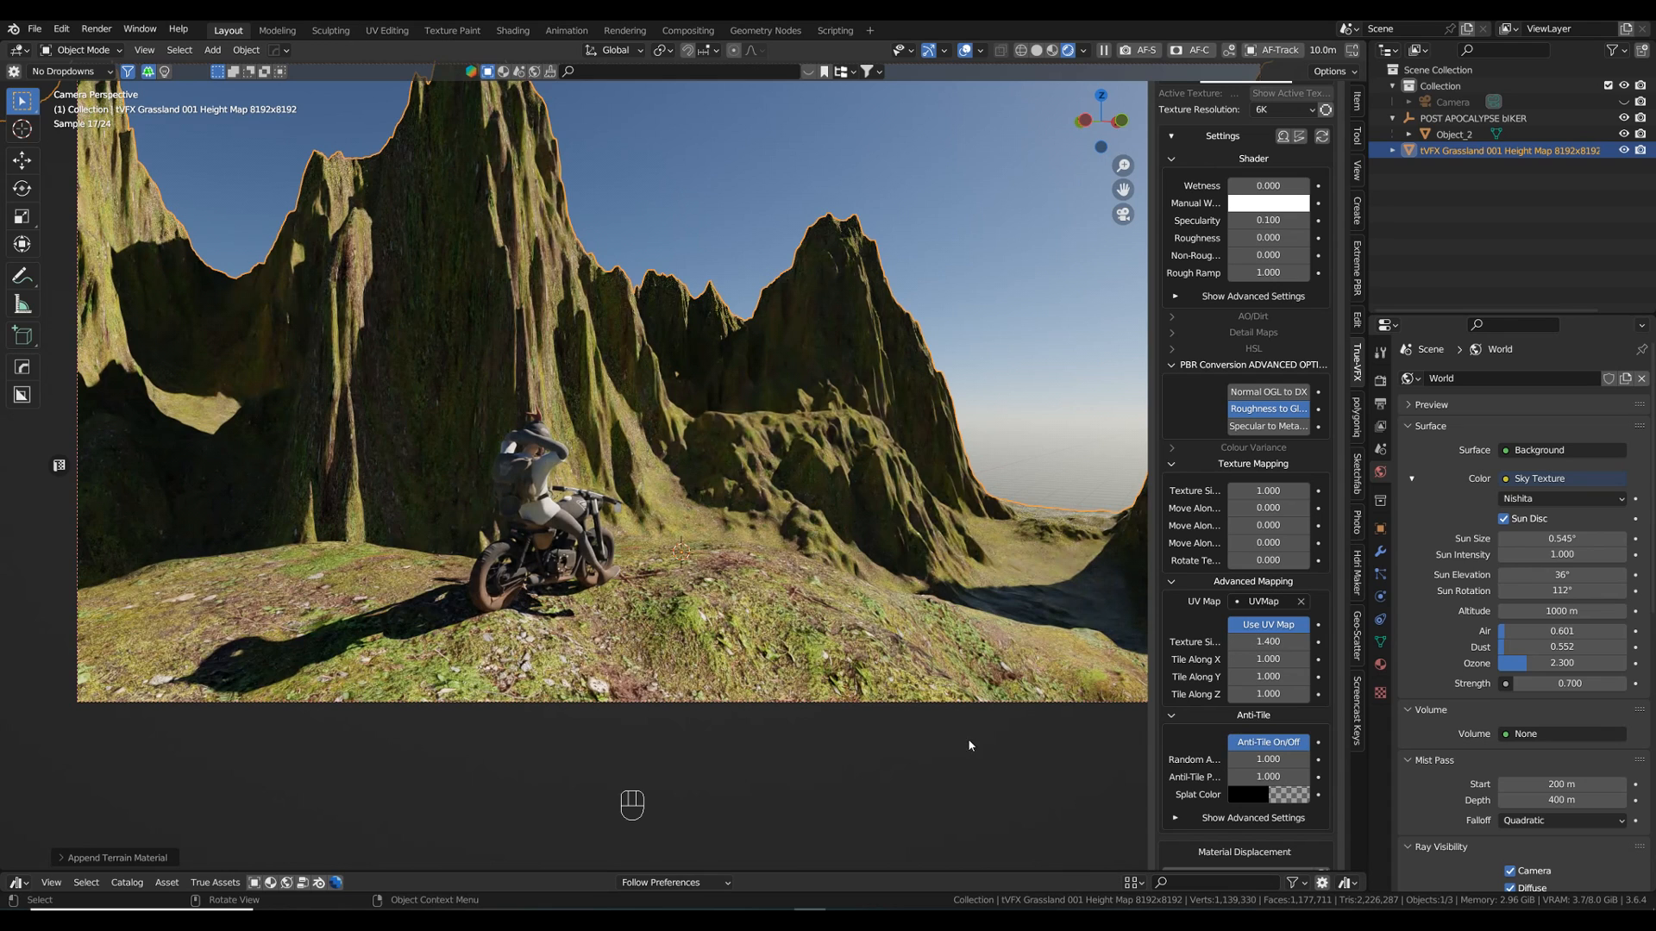
click(1267, 643)
text(1.5)
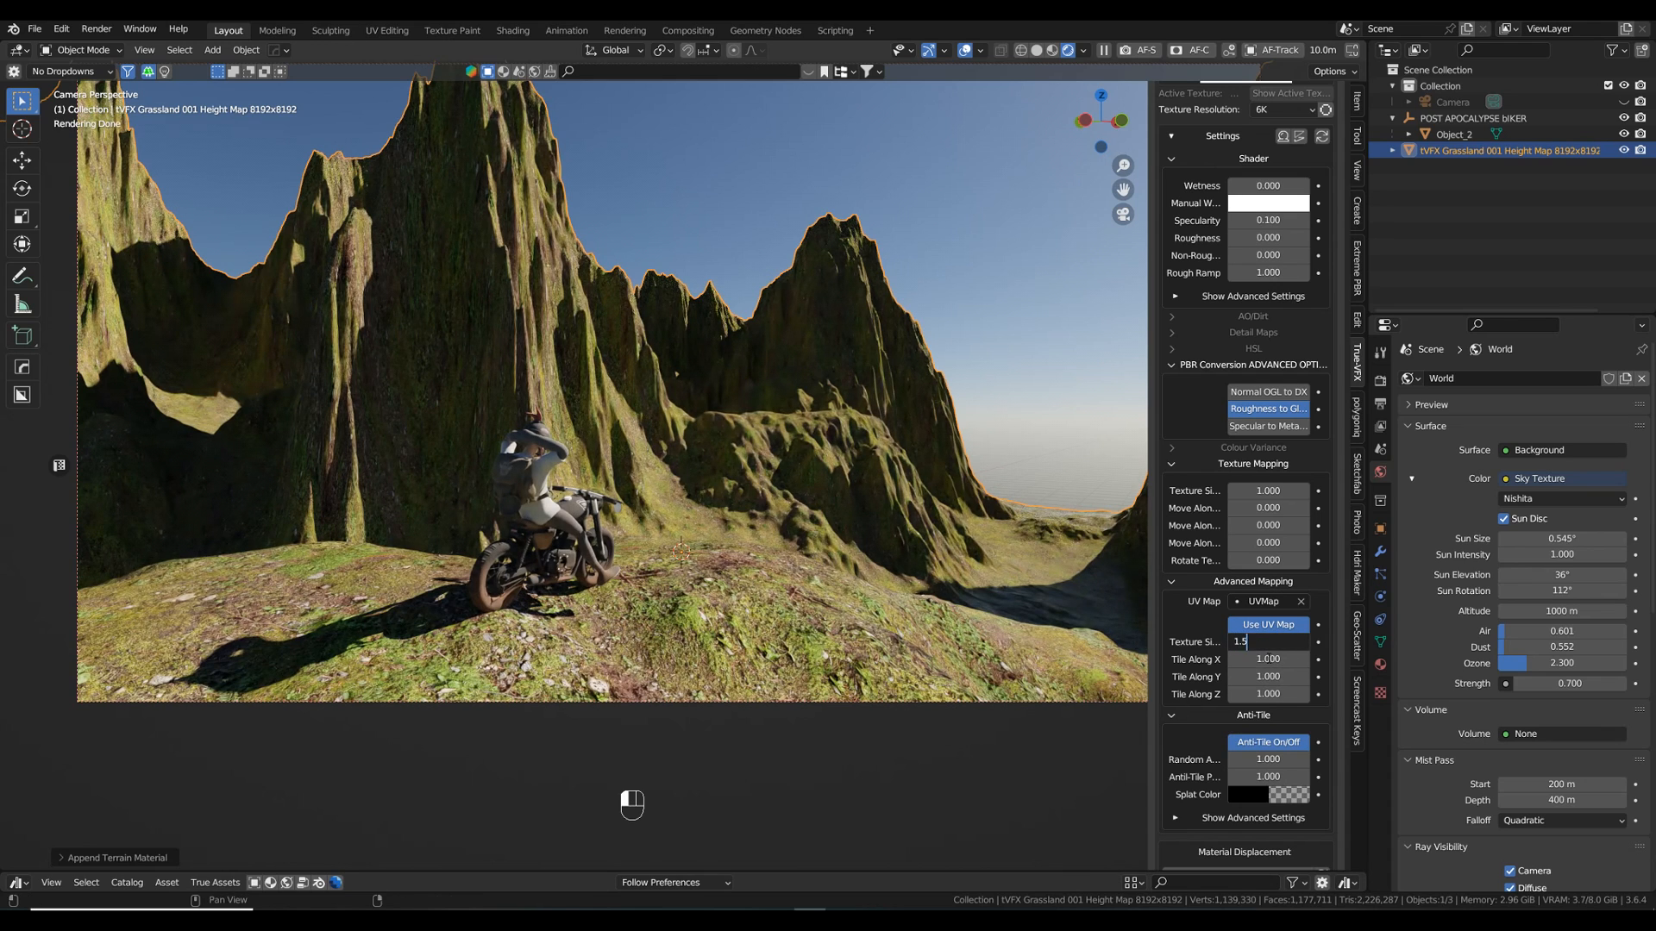
key(Return)
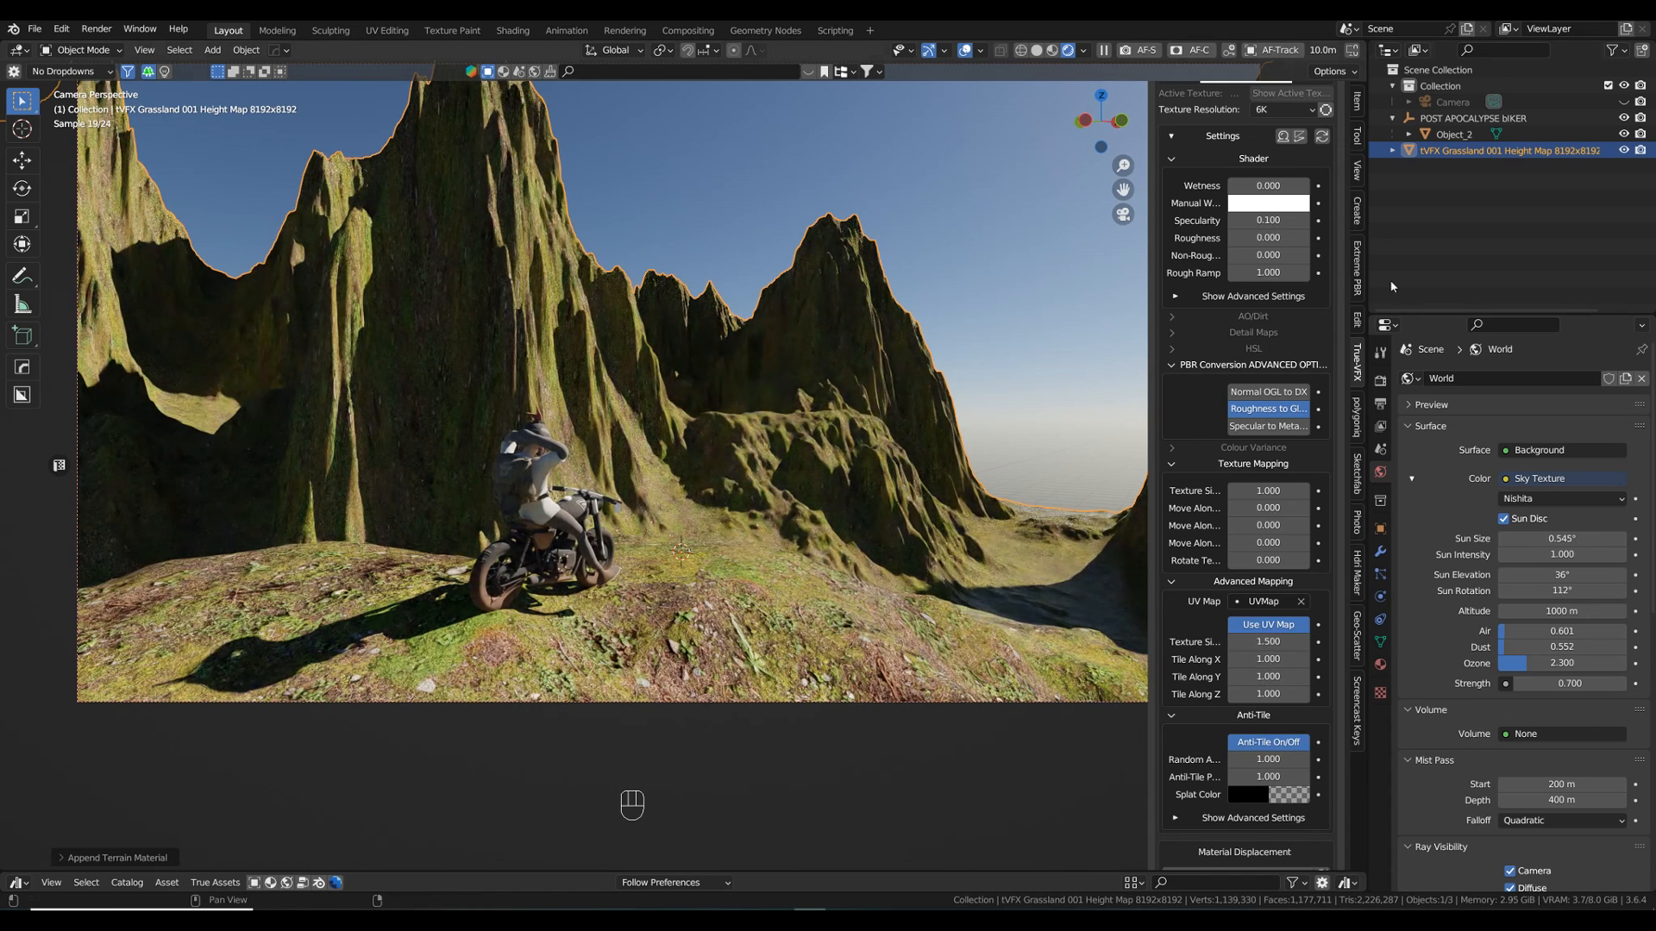
scroll(1237, 339, up, 6)
scroll(1239, 340, up, 1)
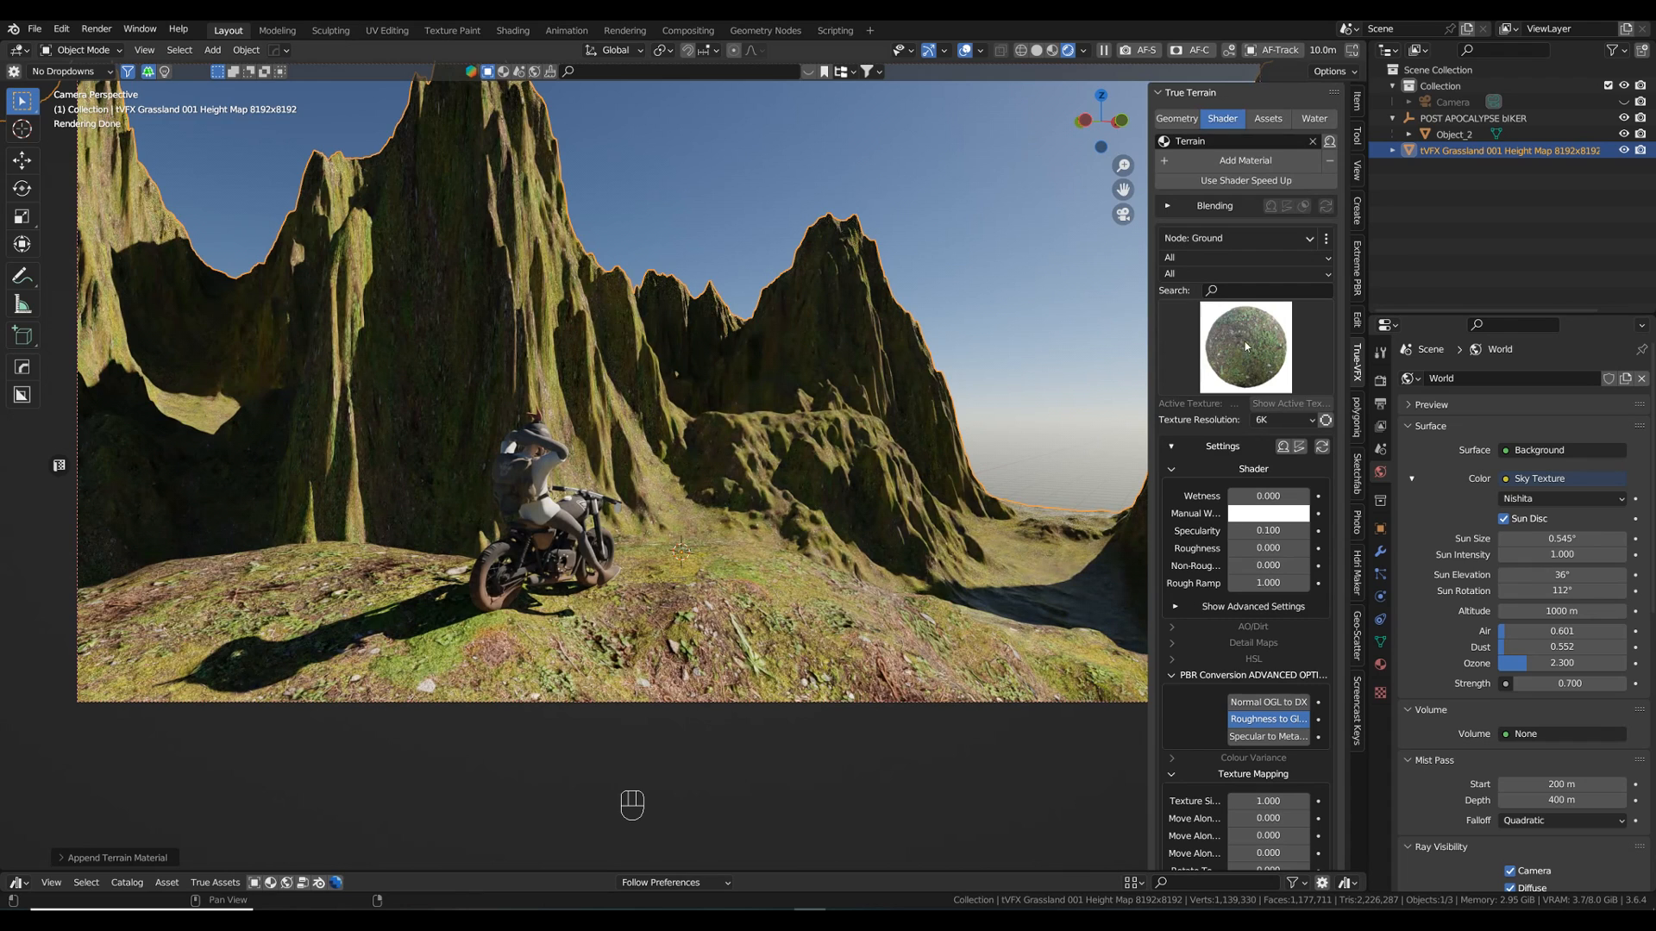
- Enable the Ground - Secondary node and give it a brown Bergpack material at 4K texture resolution
click(1206, 238)
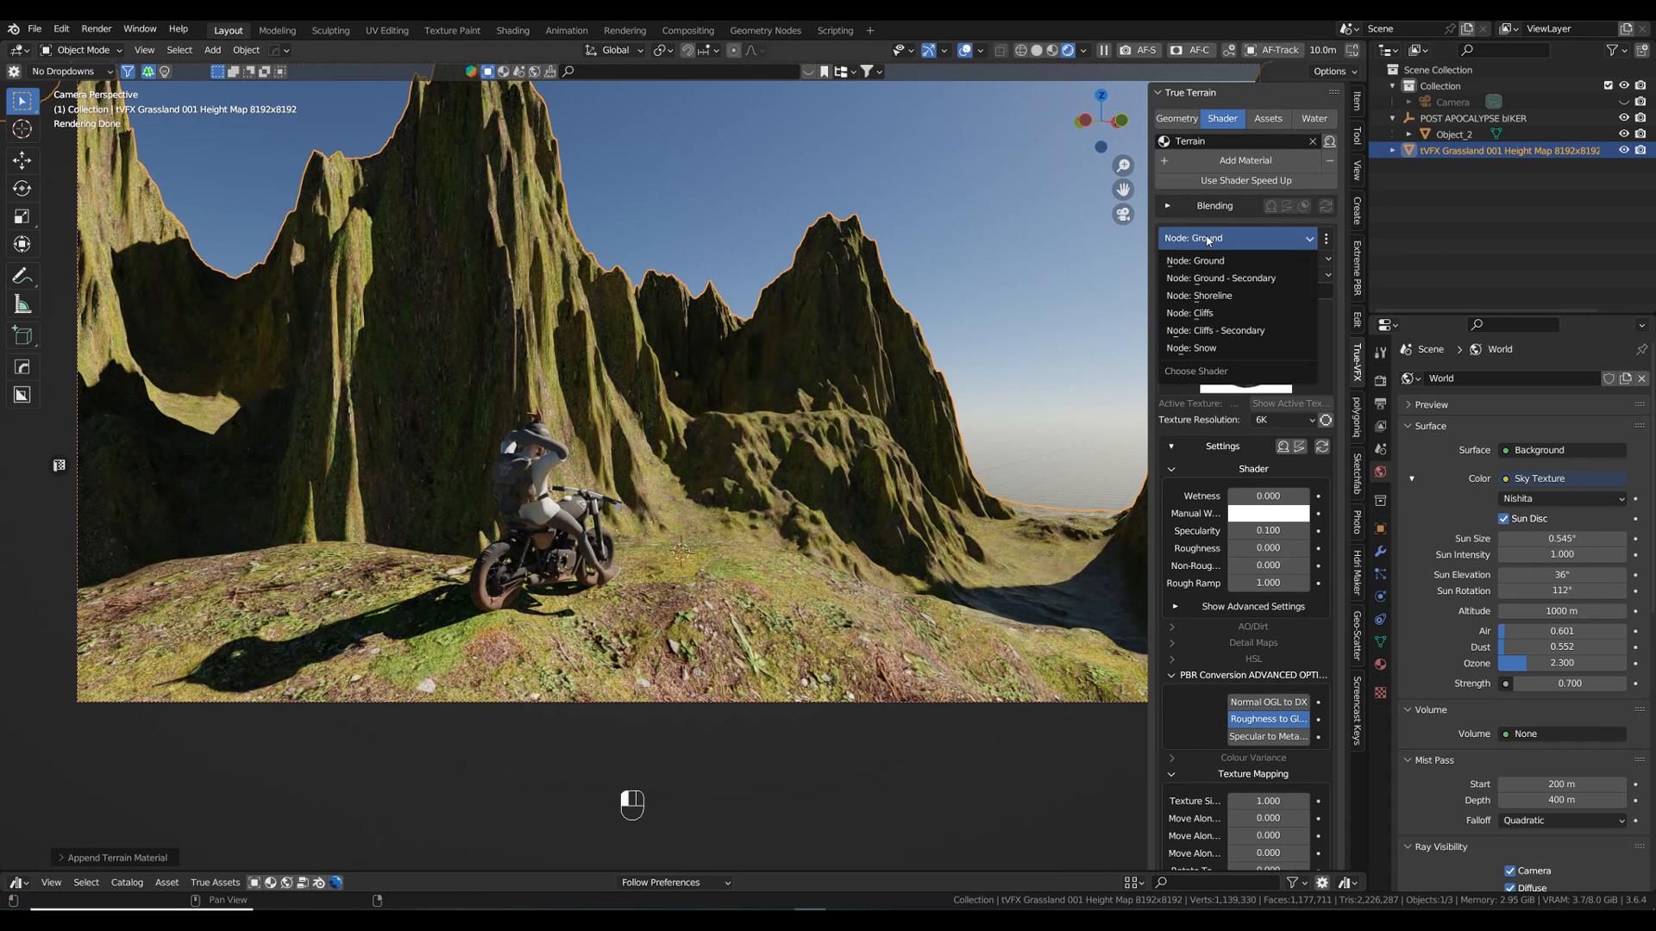
click(1259, 279)
click(1245, 261)
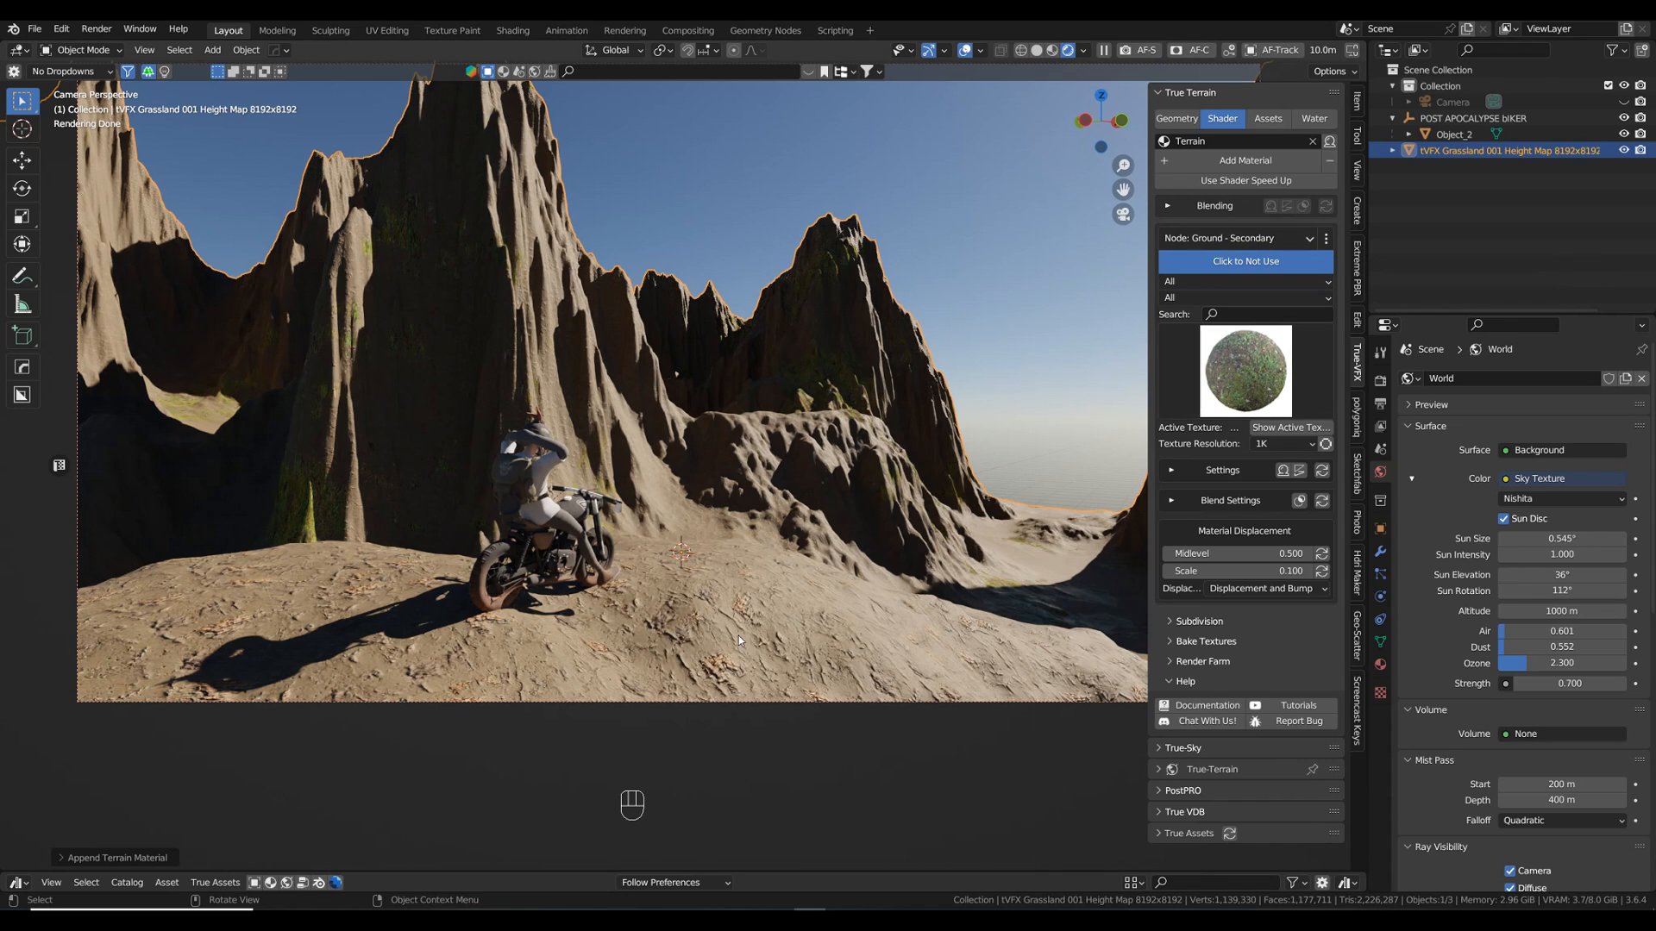
click(1300, 429)
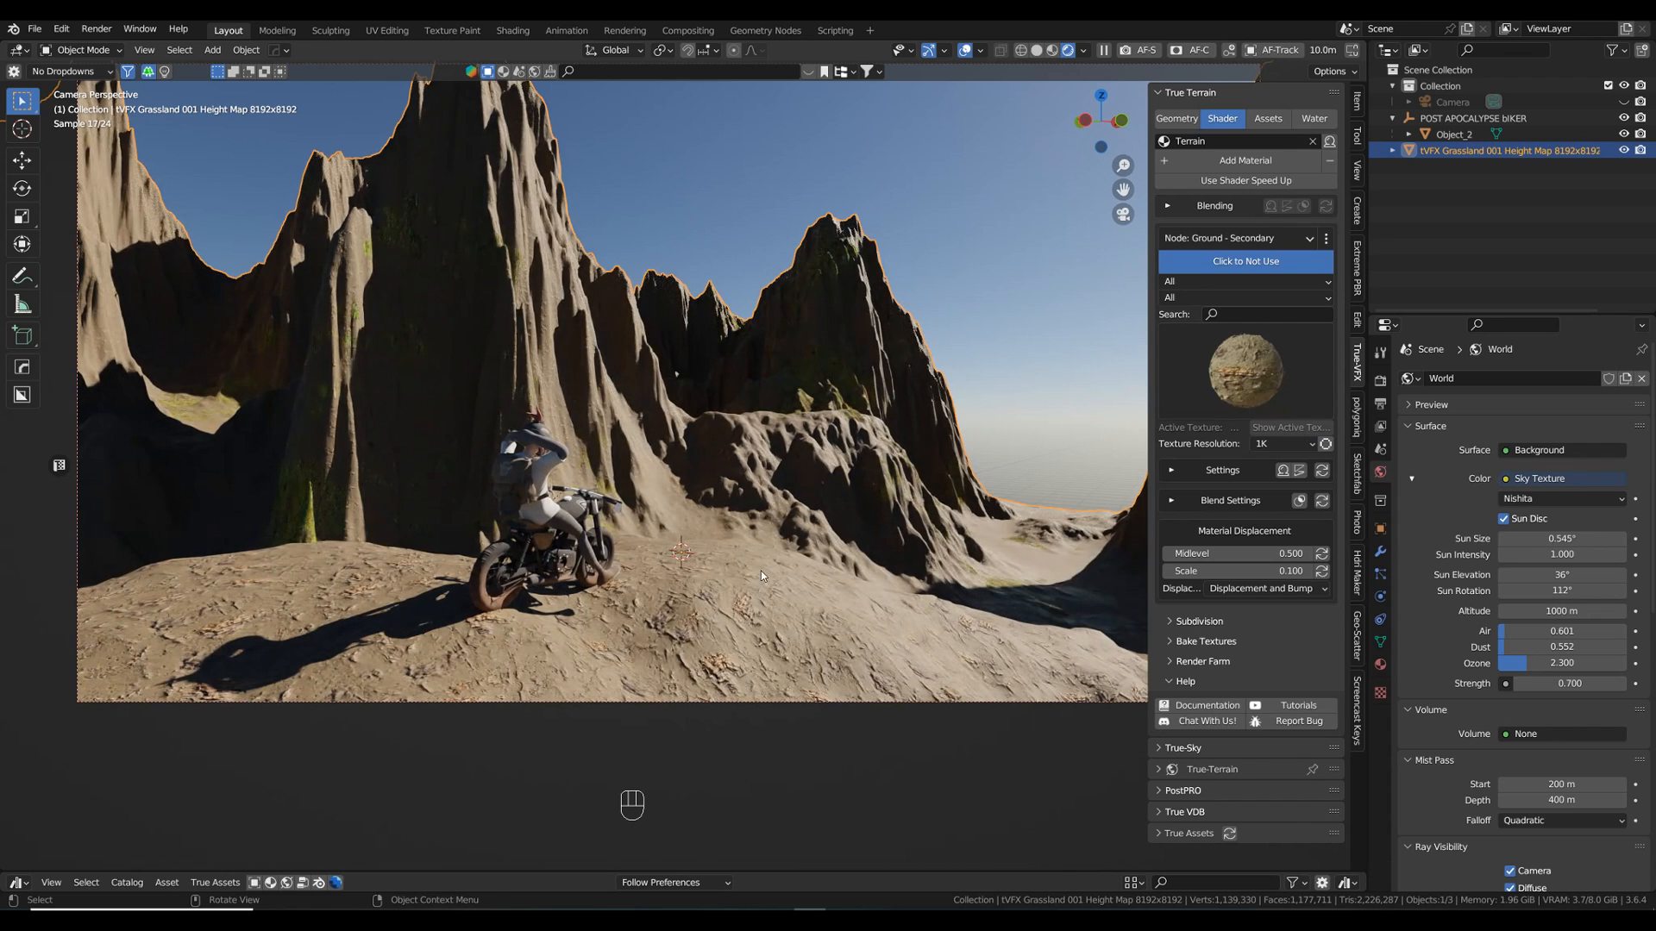
click(1278, 369)
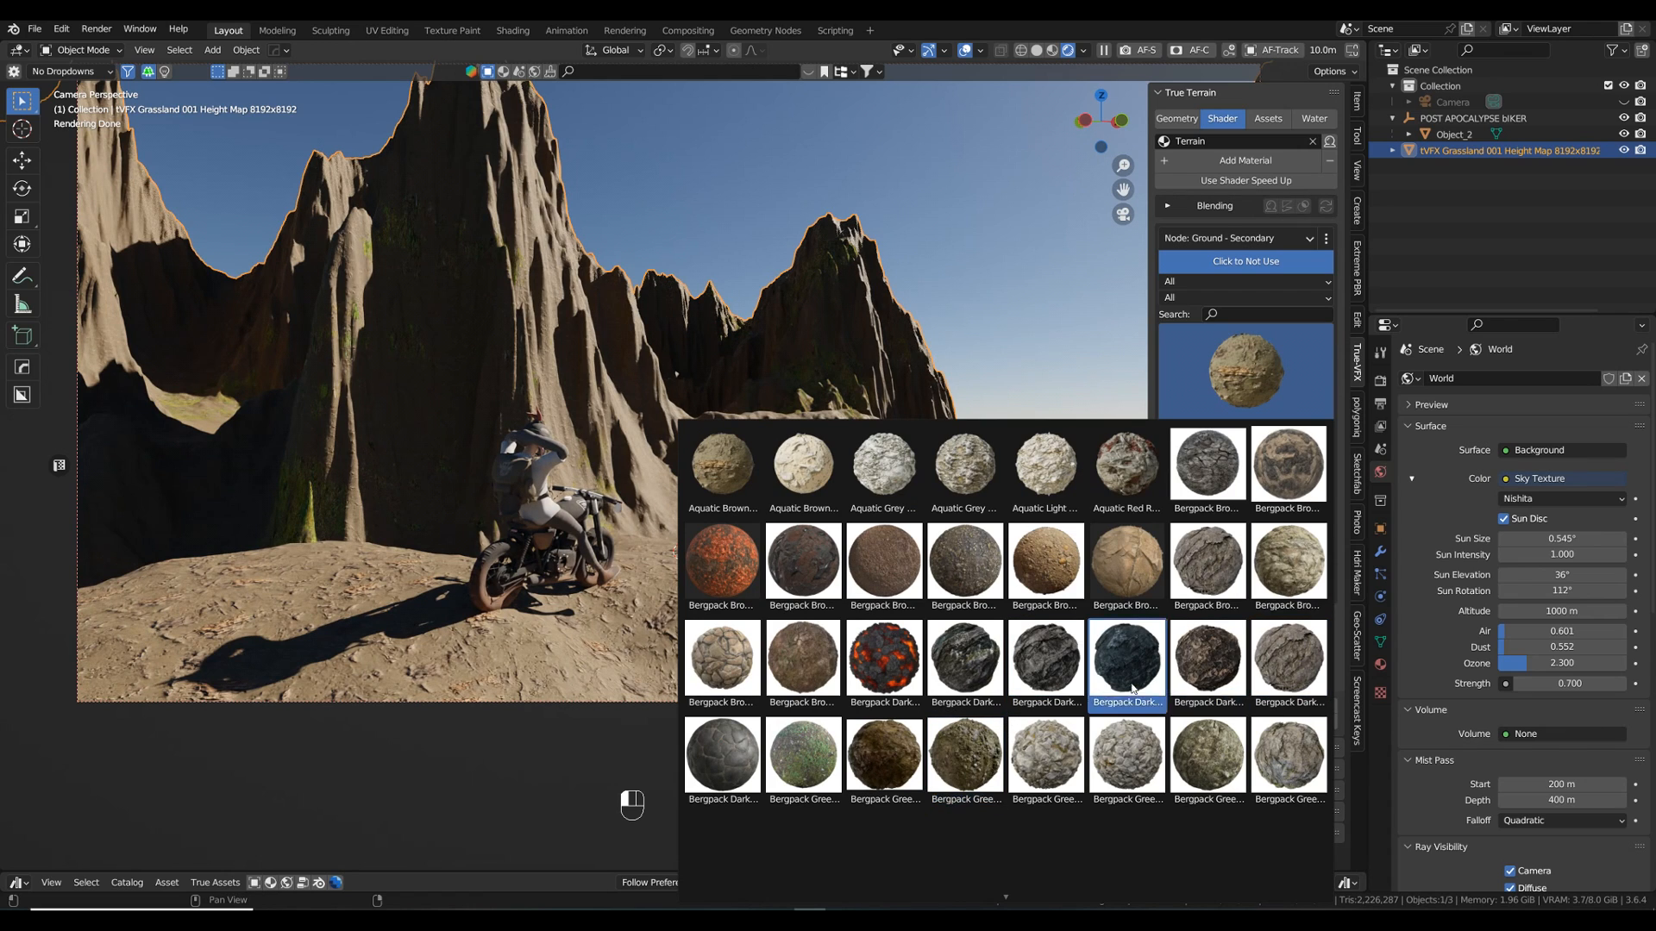
click(802, 659)
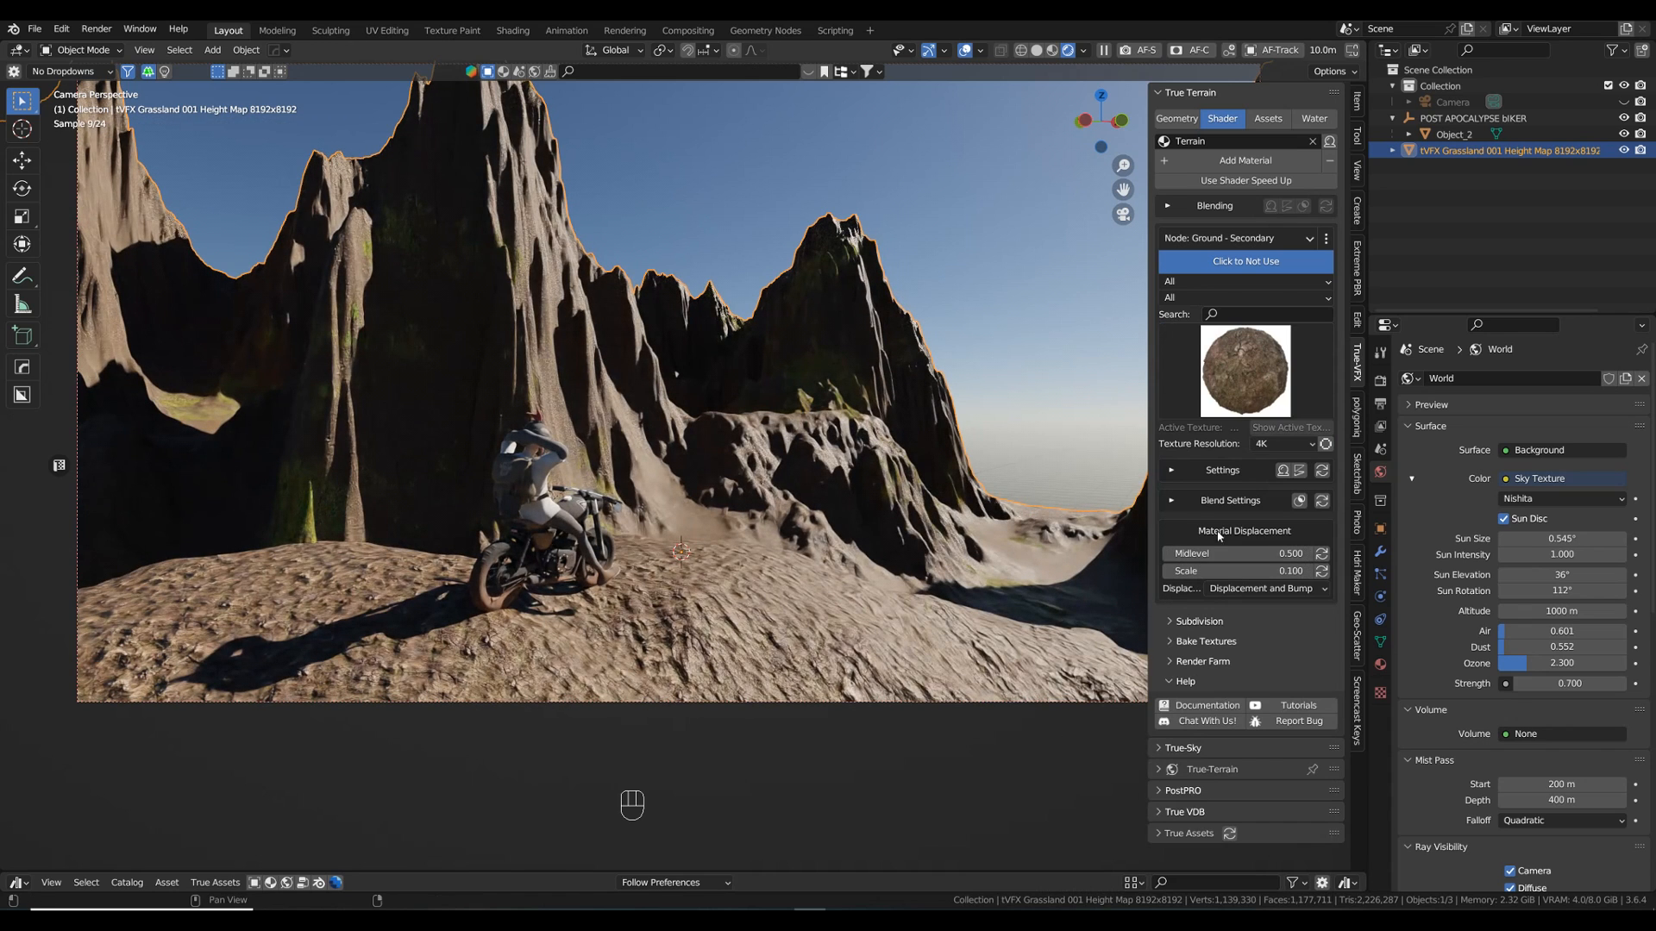
- Open the secondary ground's blend, shader and PBR conversion settings, and set its Roughness to 0.9
click(1175, 500)
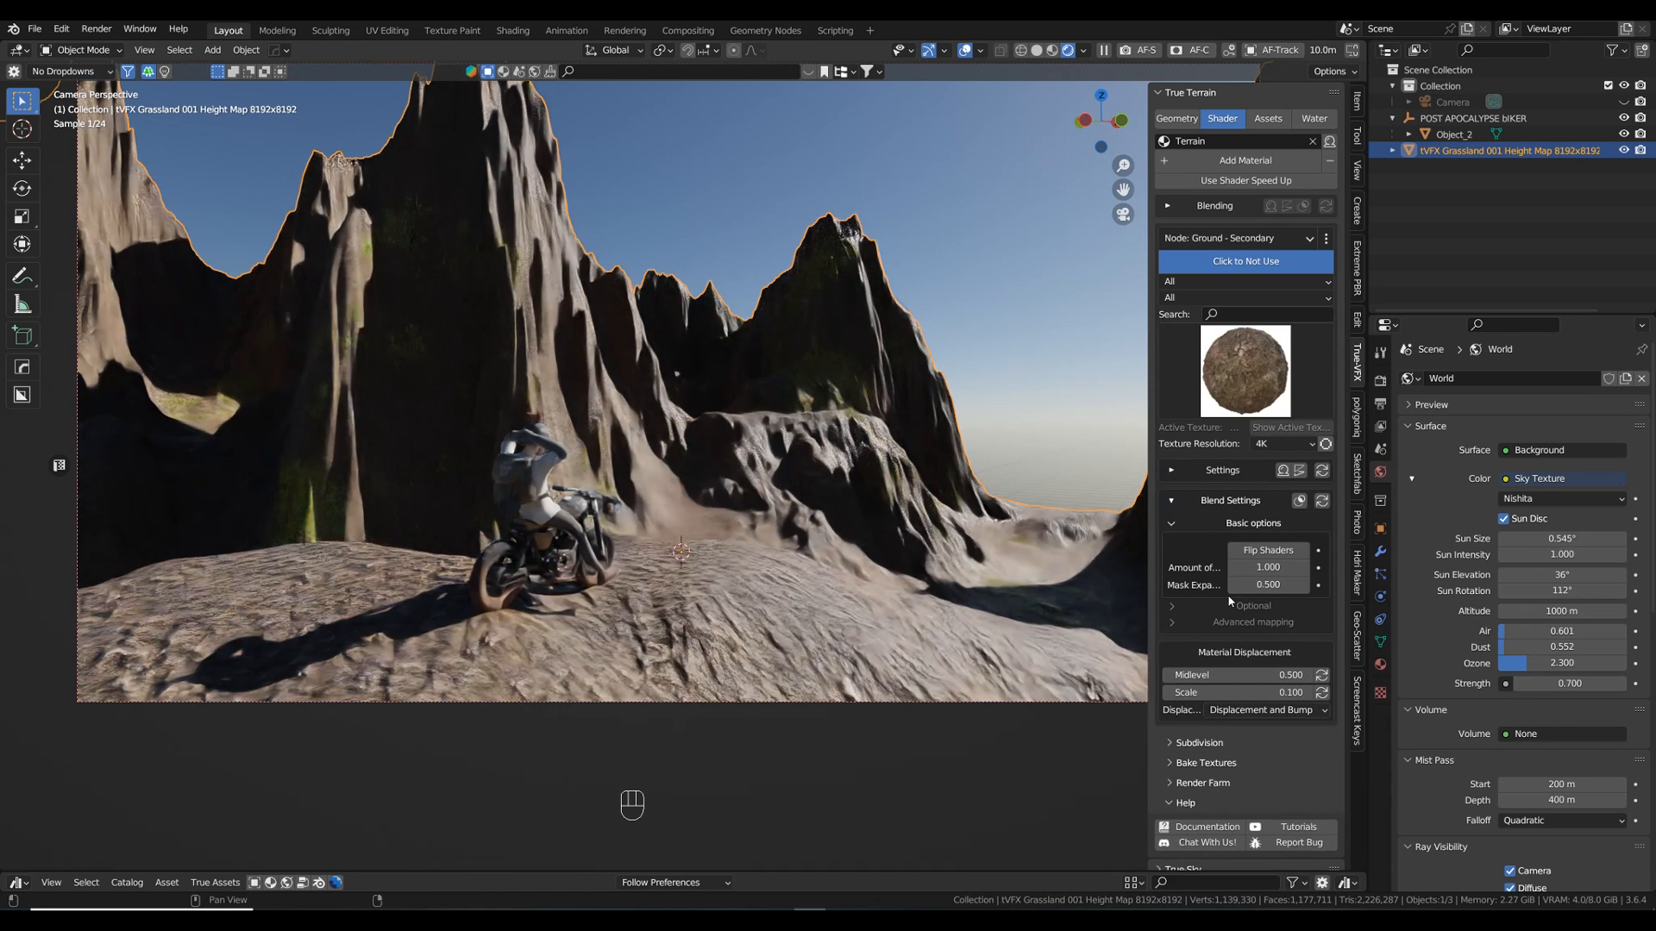
scroll(1228, 601, down, 3)
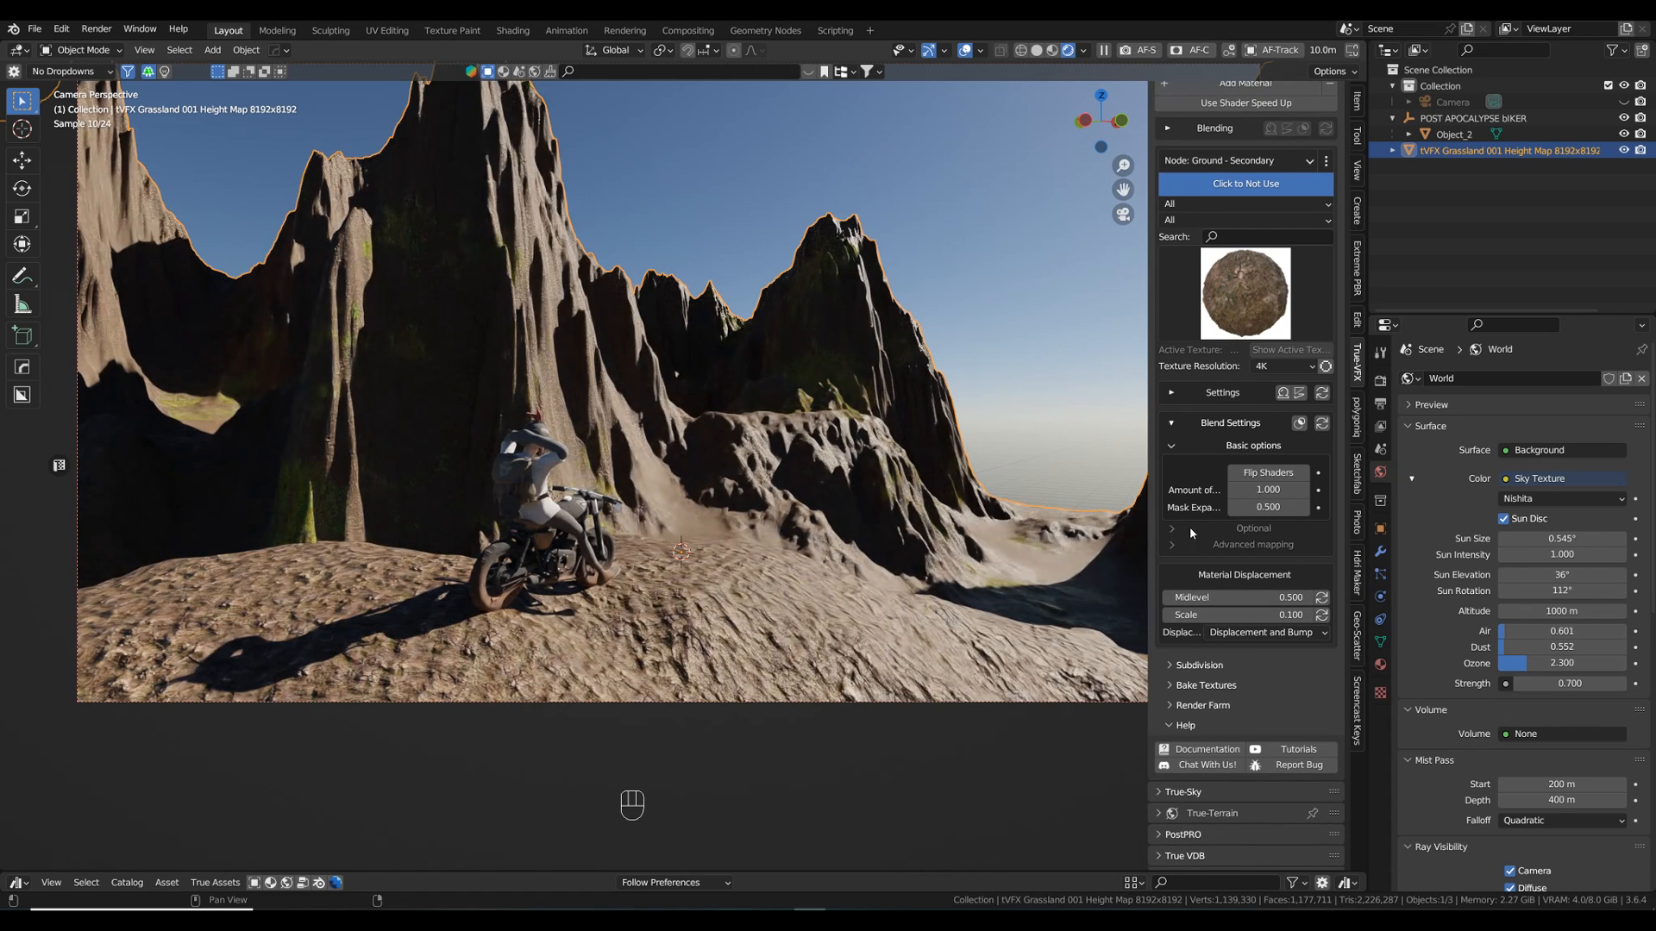
click(1172, 450)
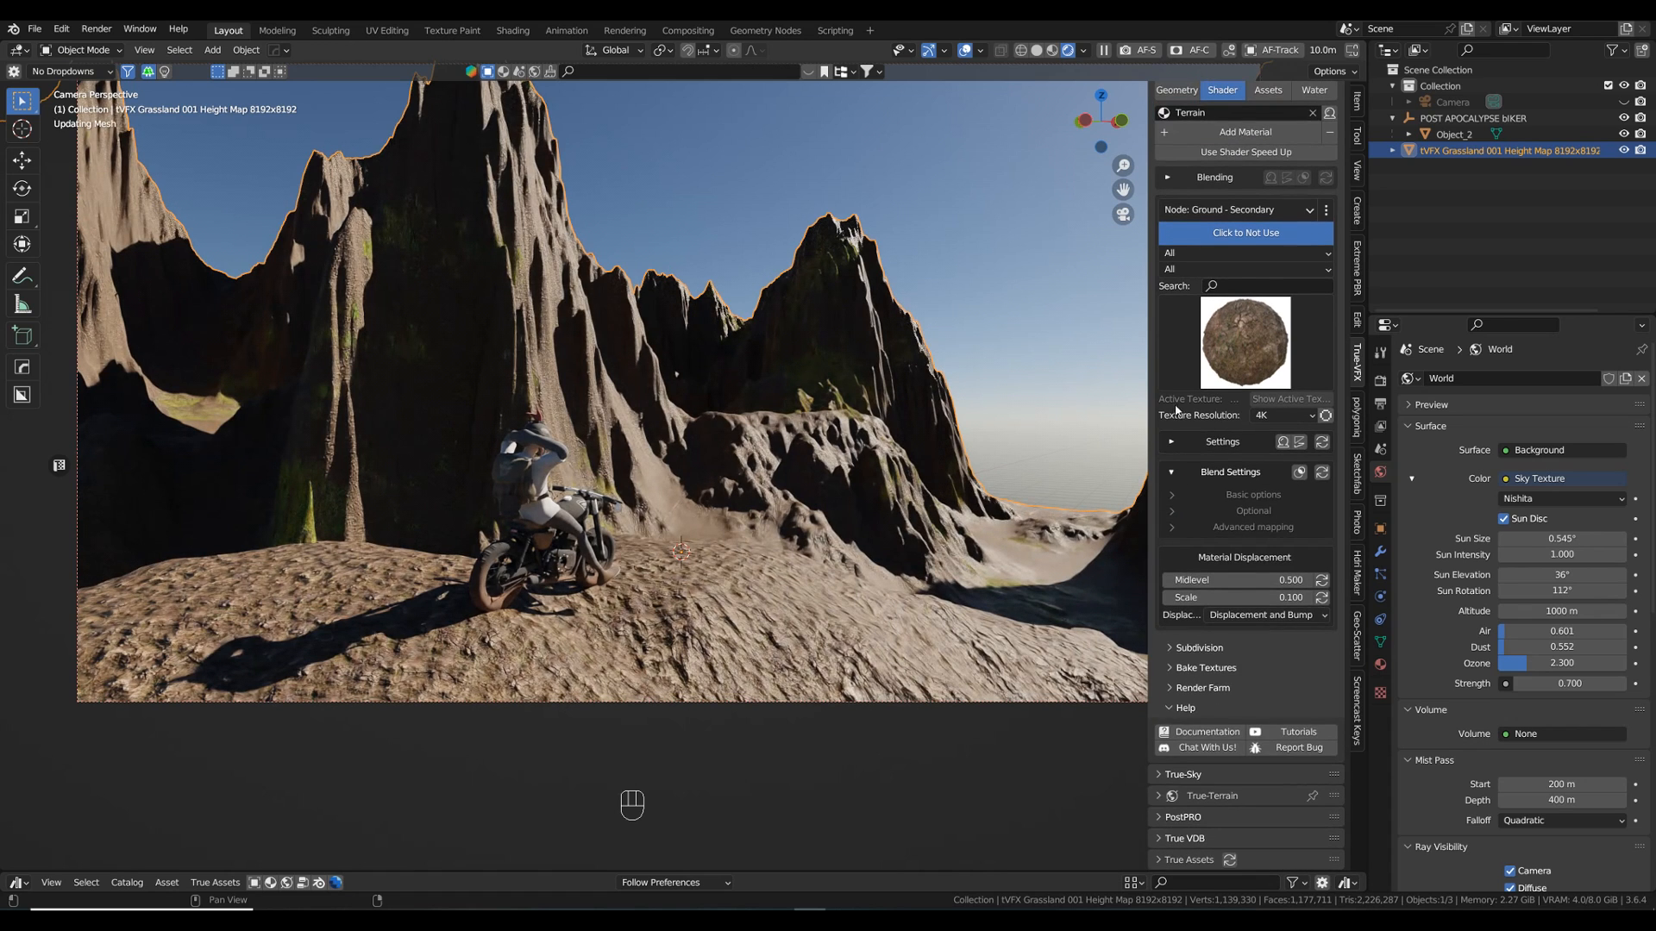
click(1171, 443)
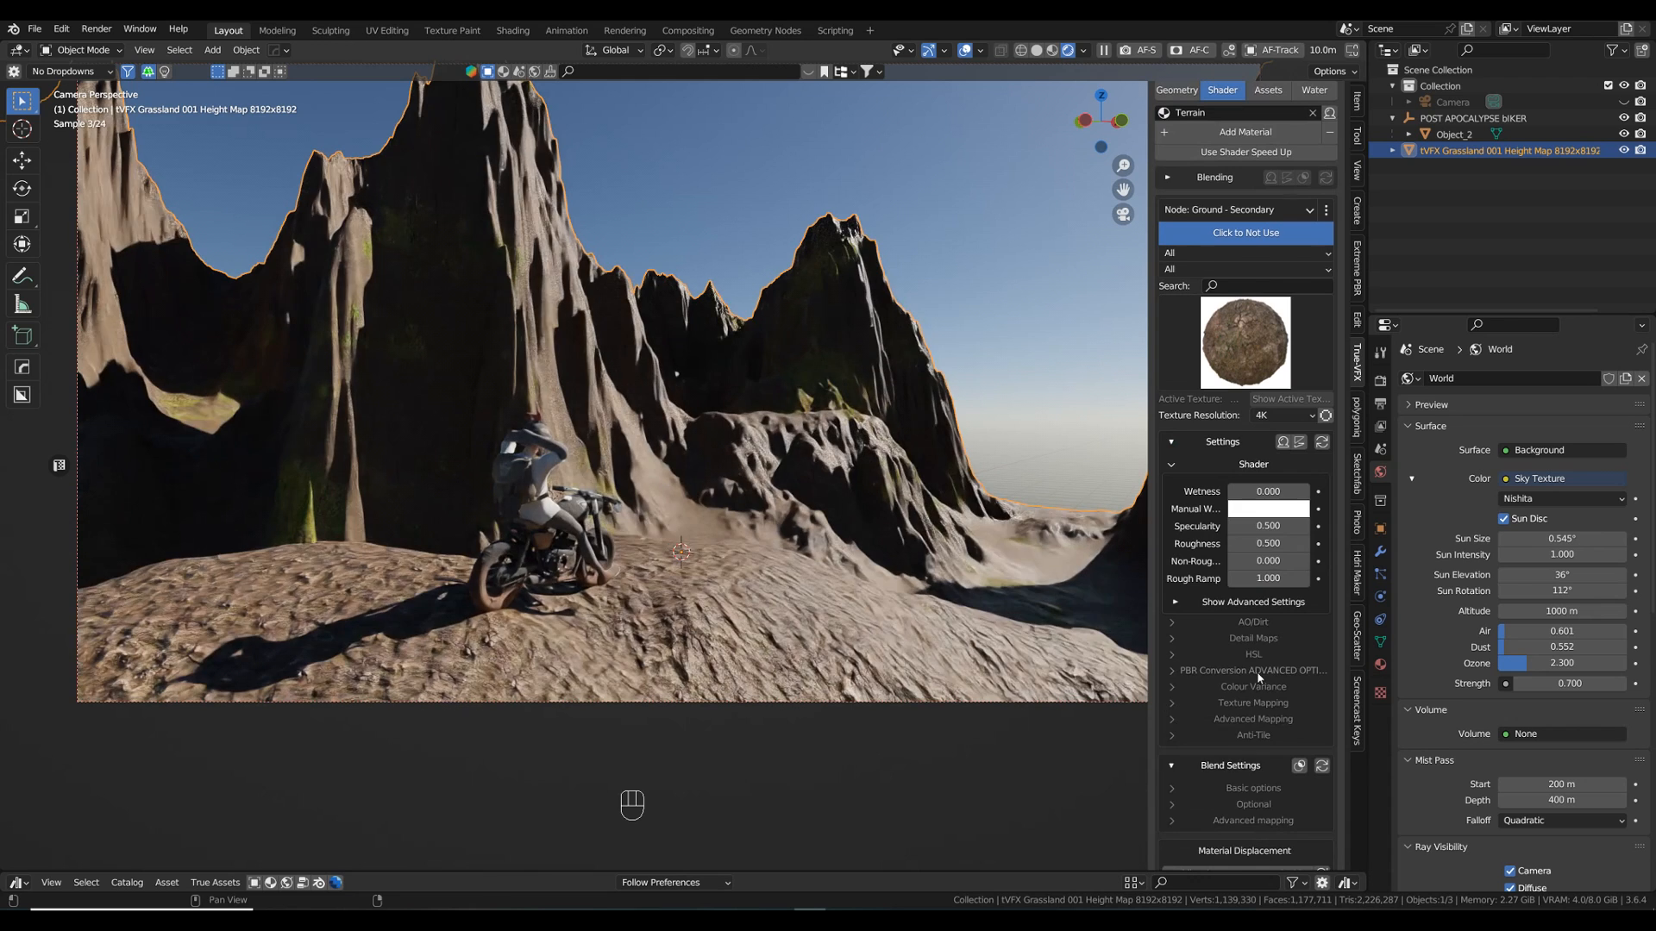
click(1252, 670)
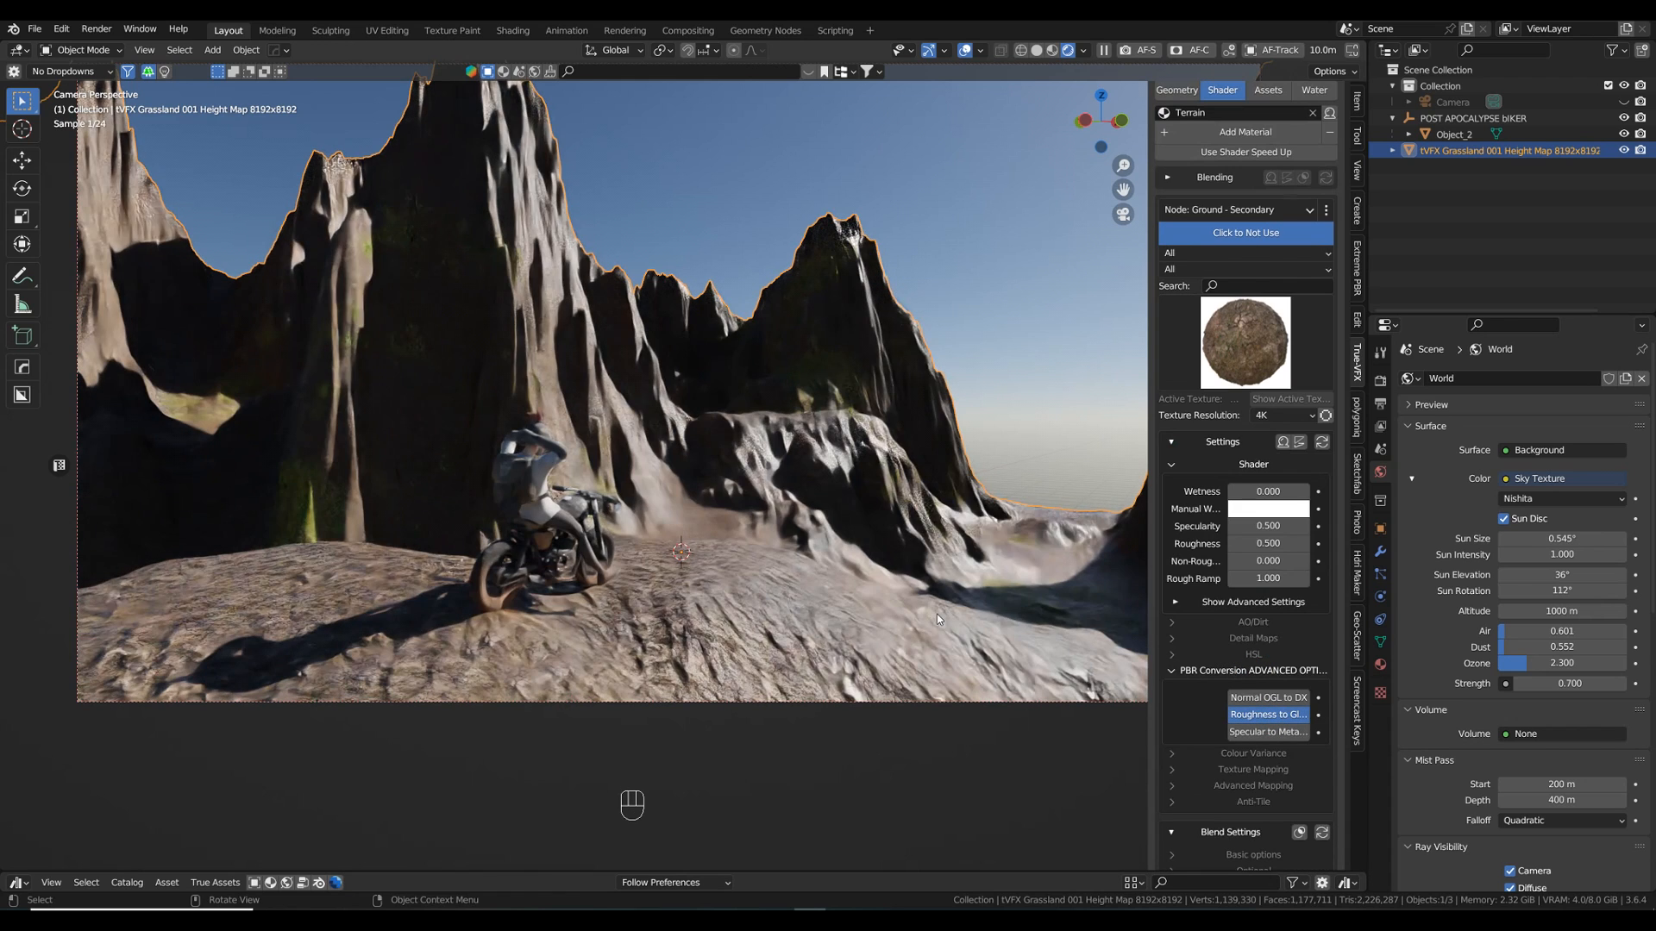
drag(1265, 544, 1466, 544)
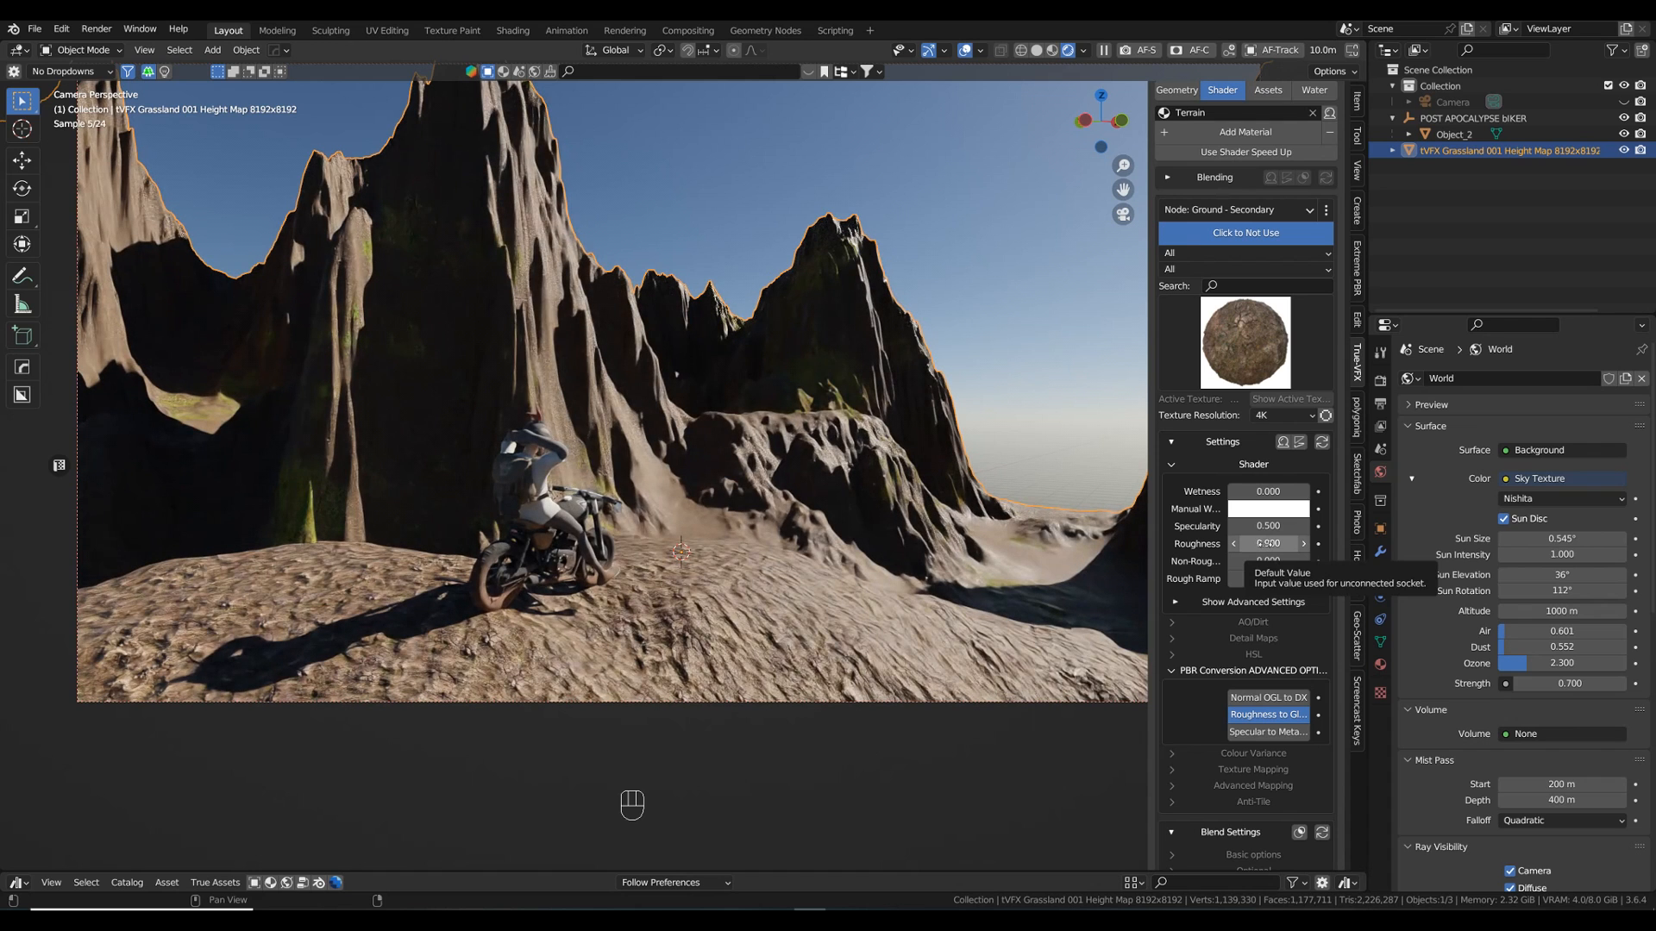
- Turn on Use UV Map in the secondary ground's advanced mapping, try a texture size of 1.5, and set it to 6.2
click(1235, 786)
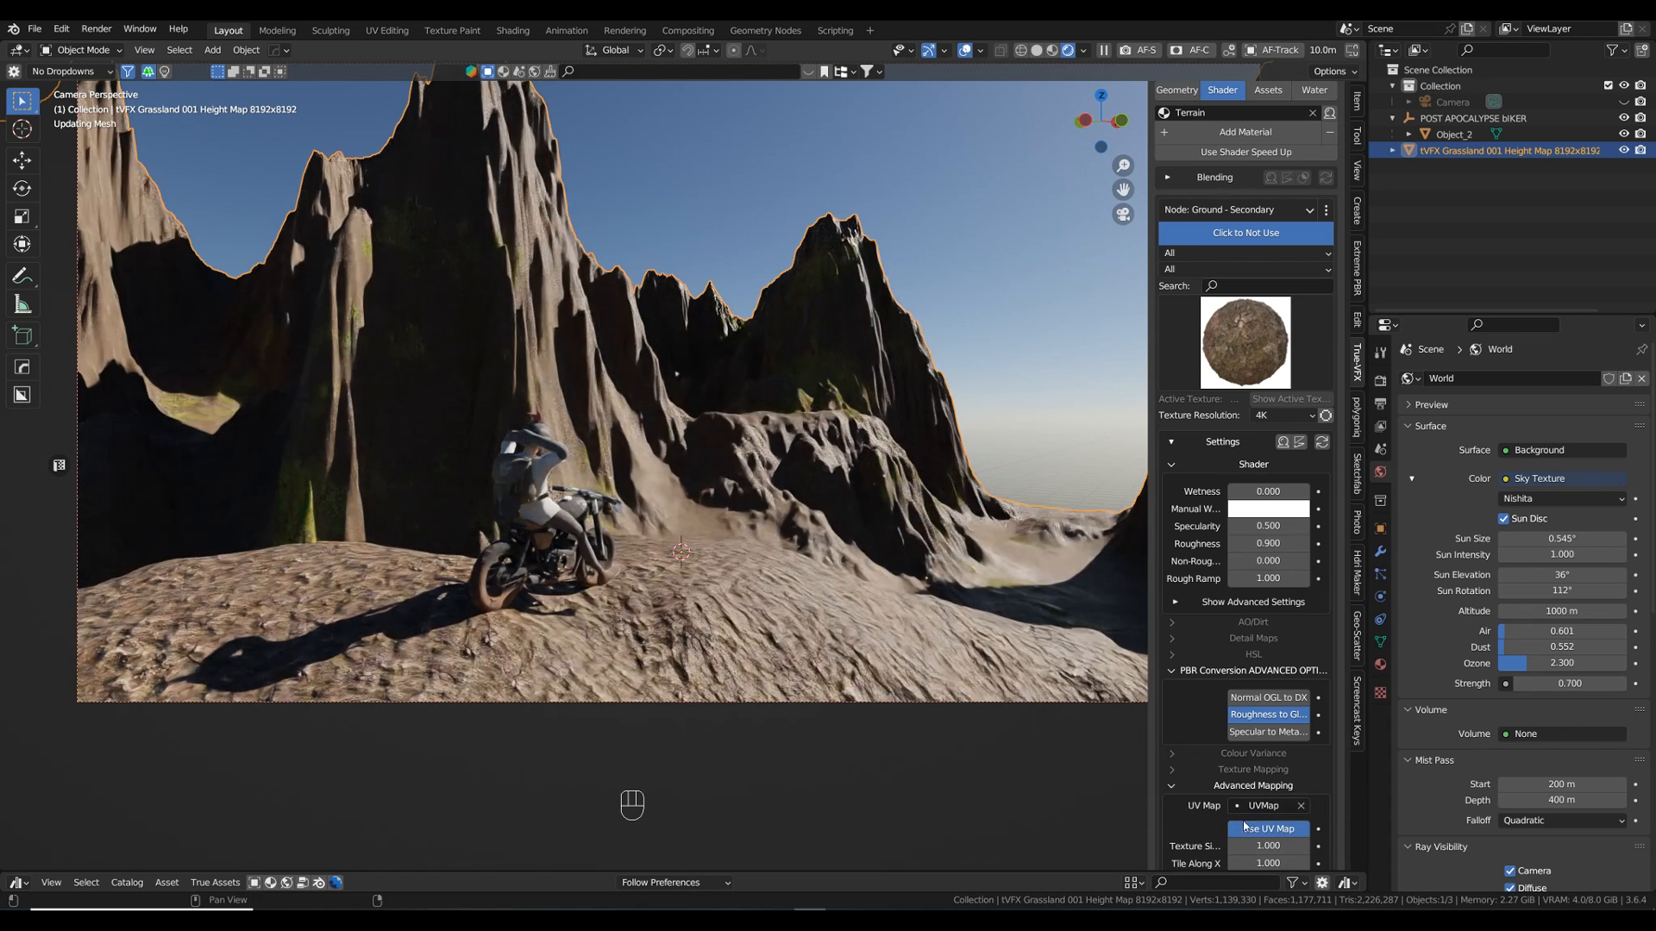
scroll(1268, 695, down, 5)
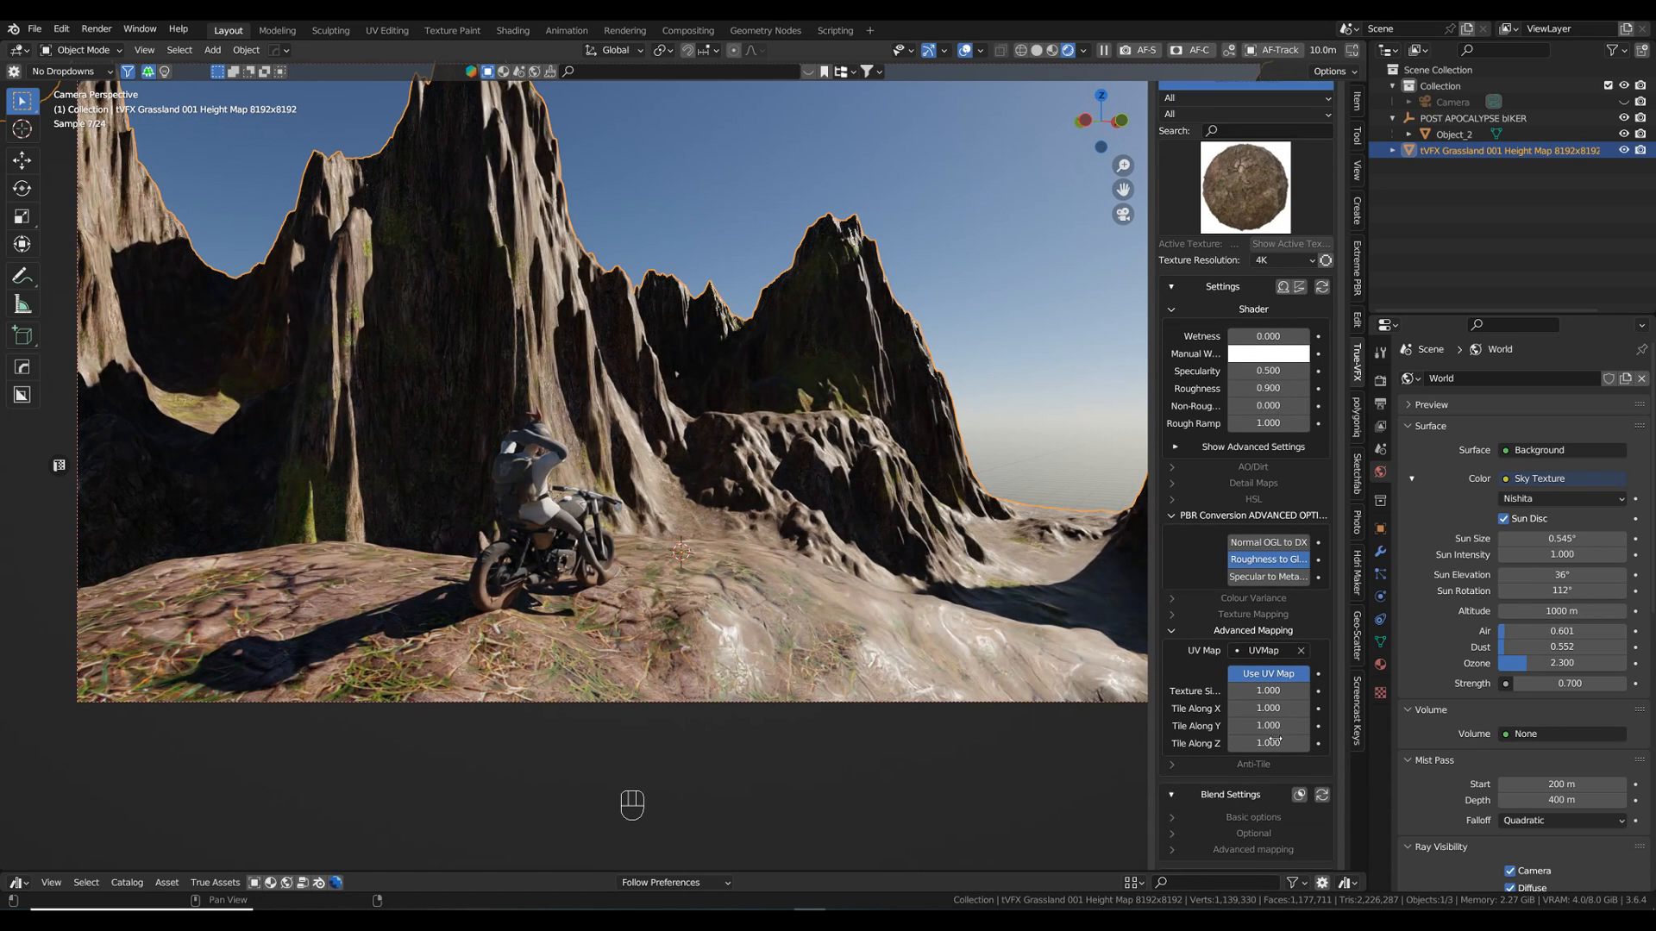
click(1284, 689)
text(1.5)
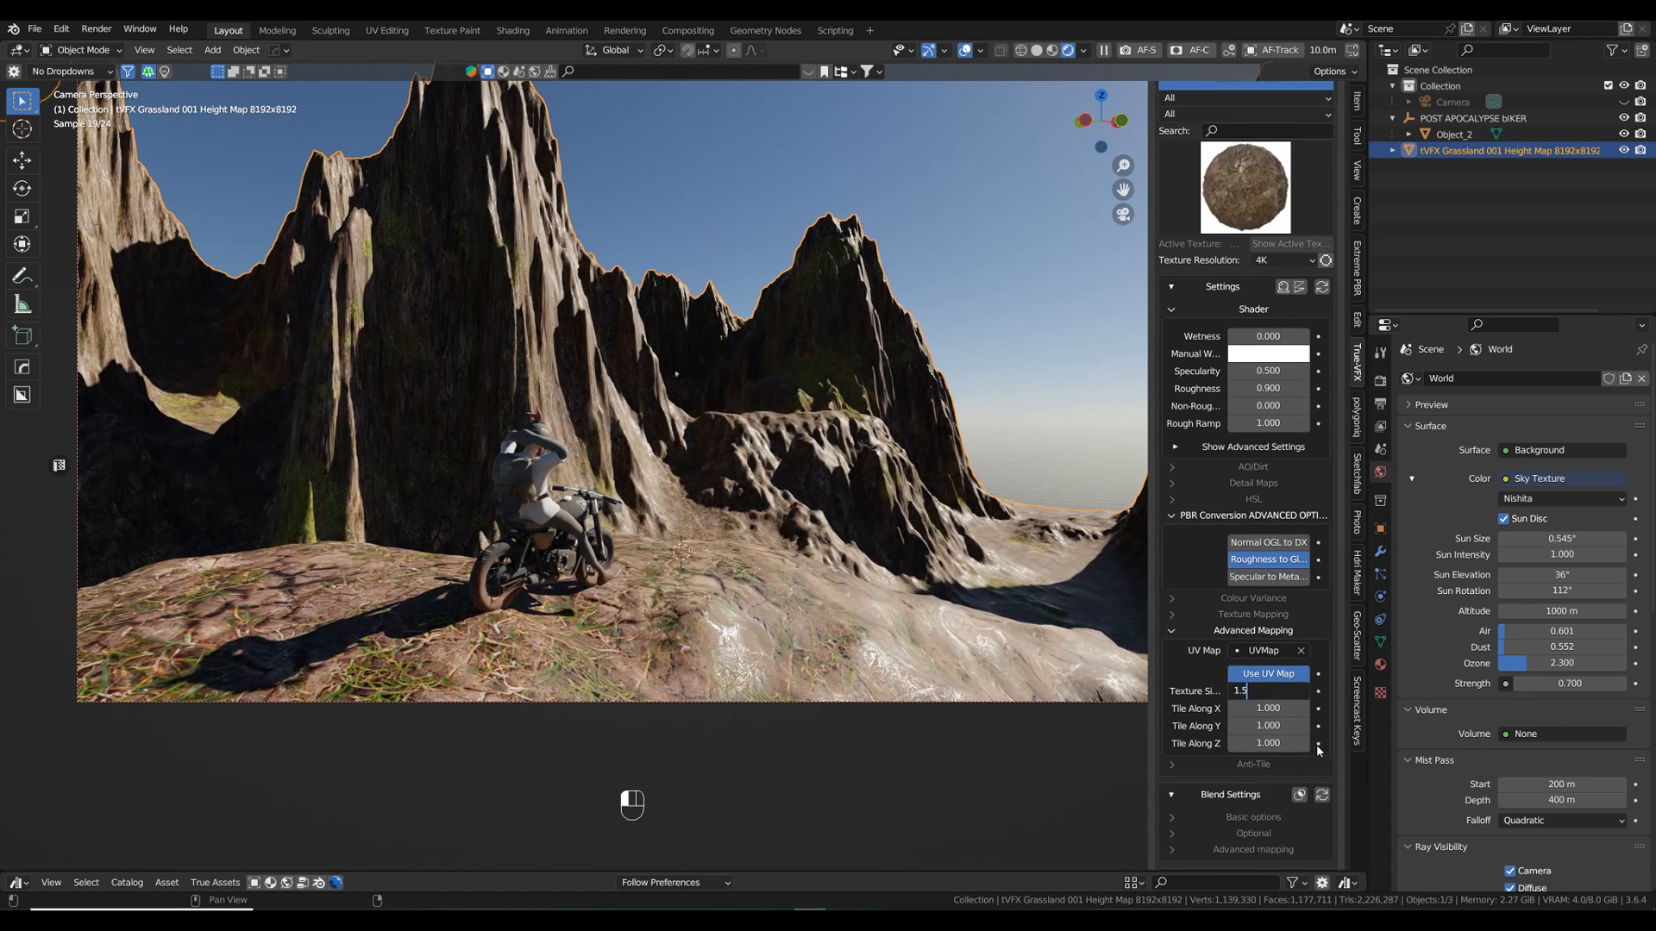
key(Return)
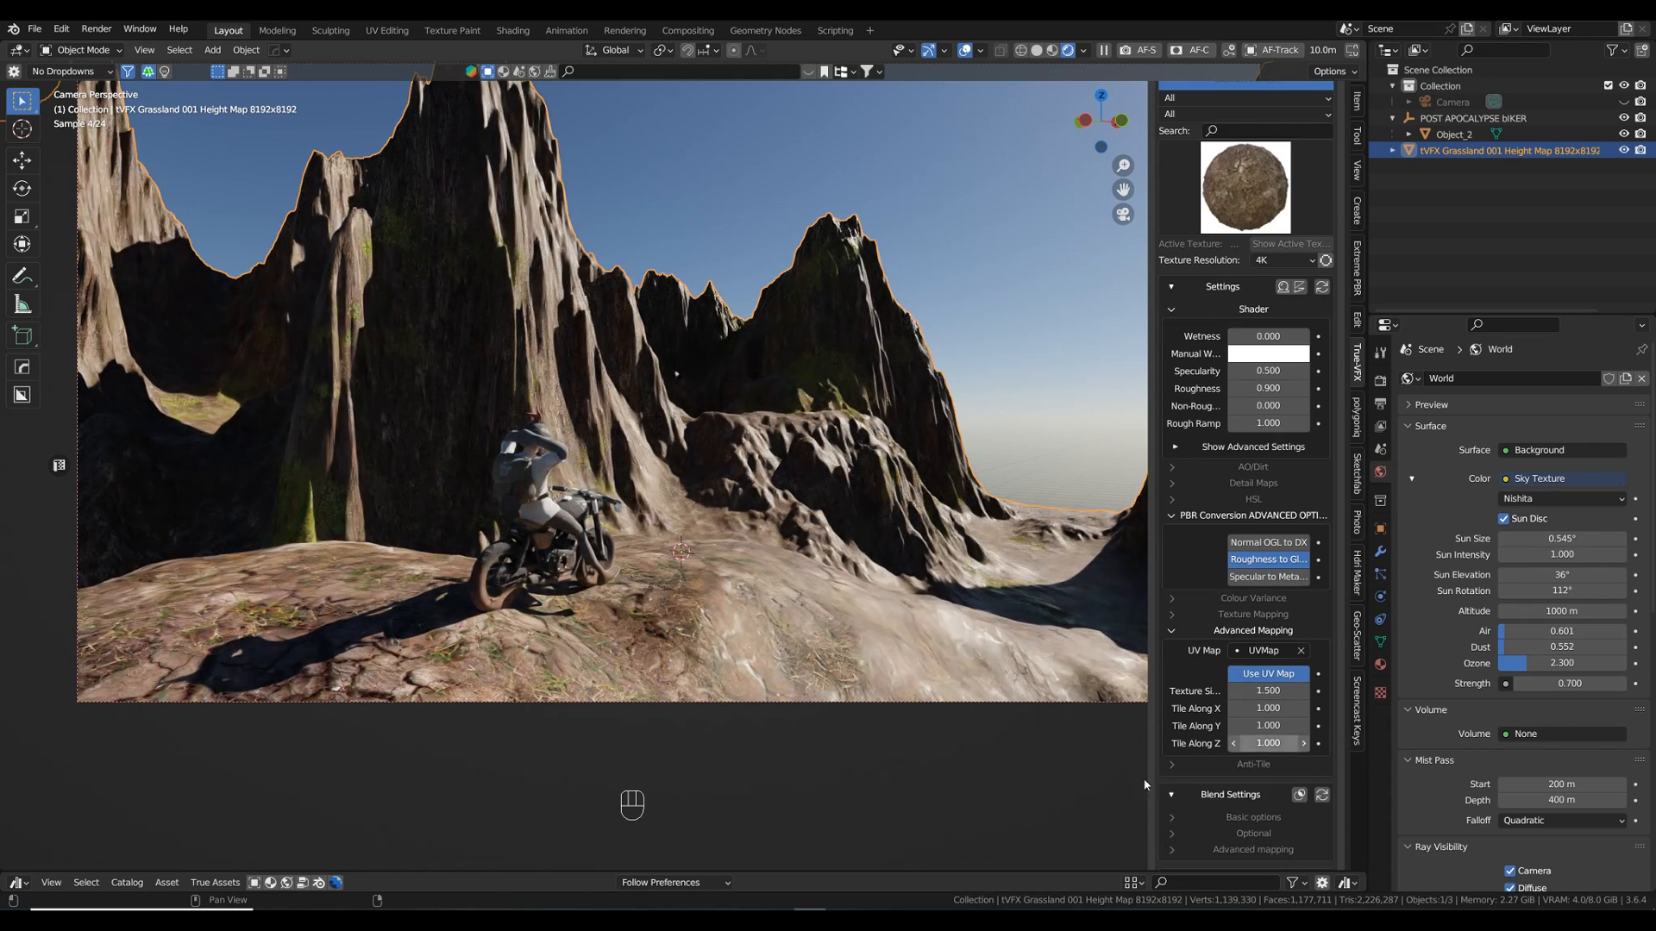
drag(1252, 692, 1293, 692)
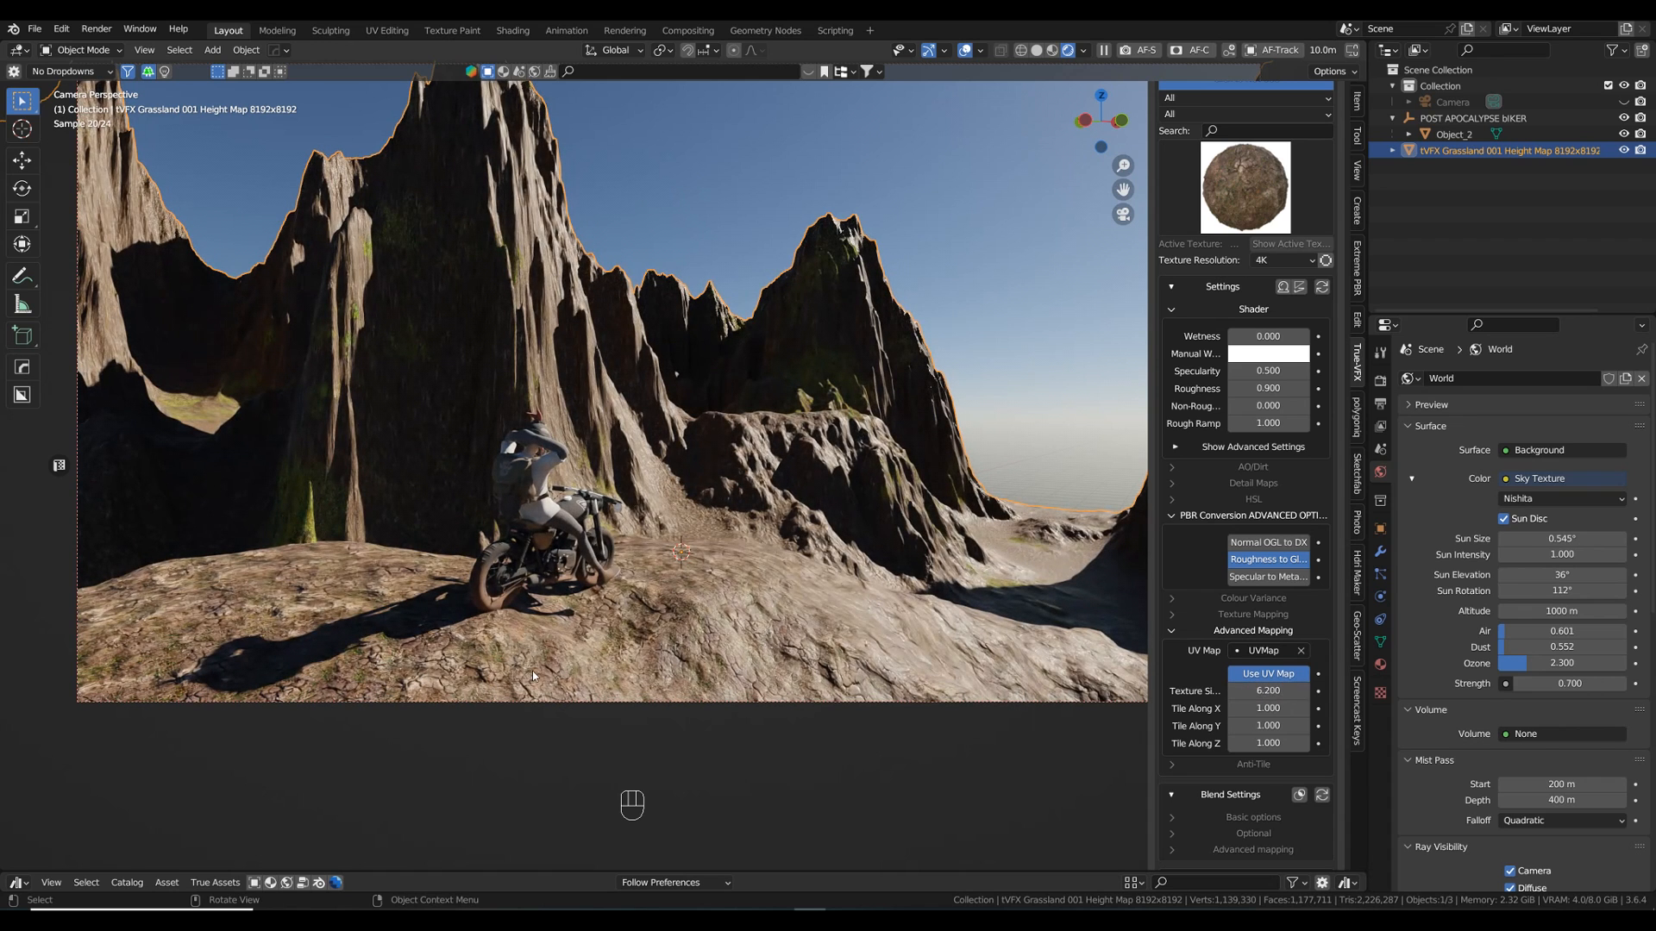
- Test low Roughness values on the secondary ground, turn off Roughness to Glossy, and set Roughness to 1
mouse_move(1268, 388)
mouse_down()
mouse_move(1286, 388)
mouse_move(1242, 388)
mouse_up()
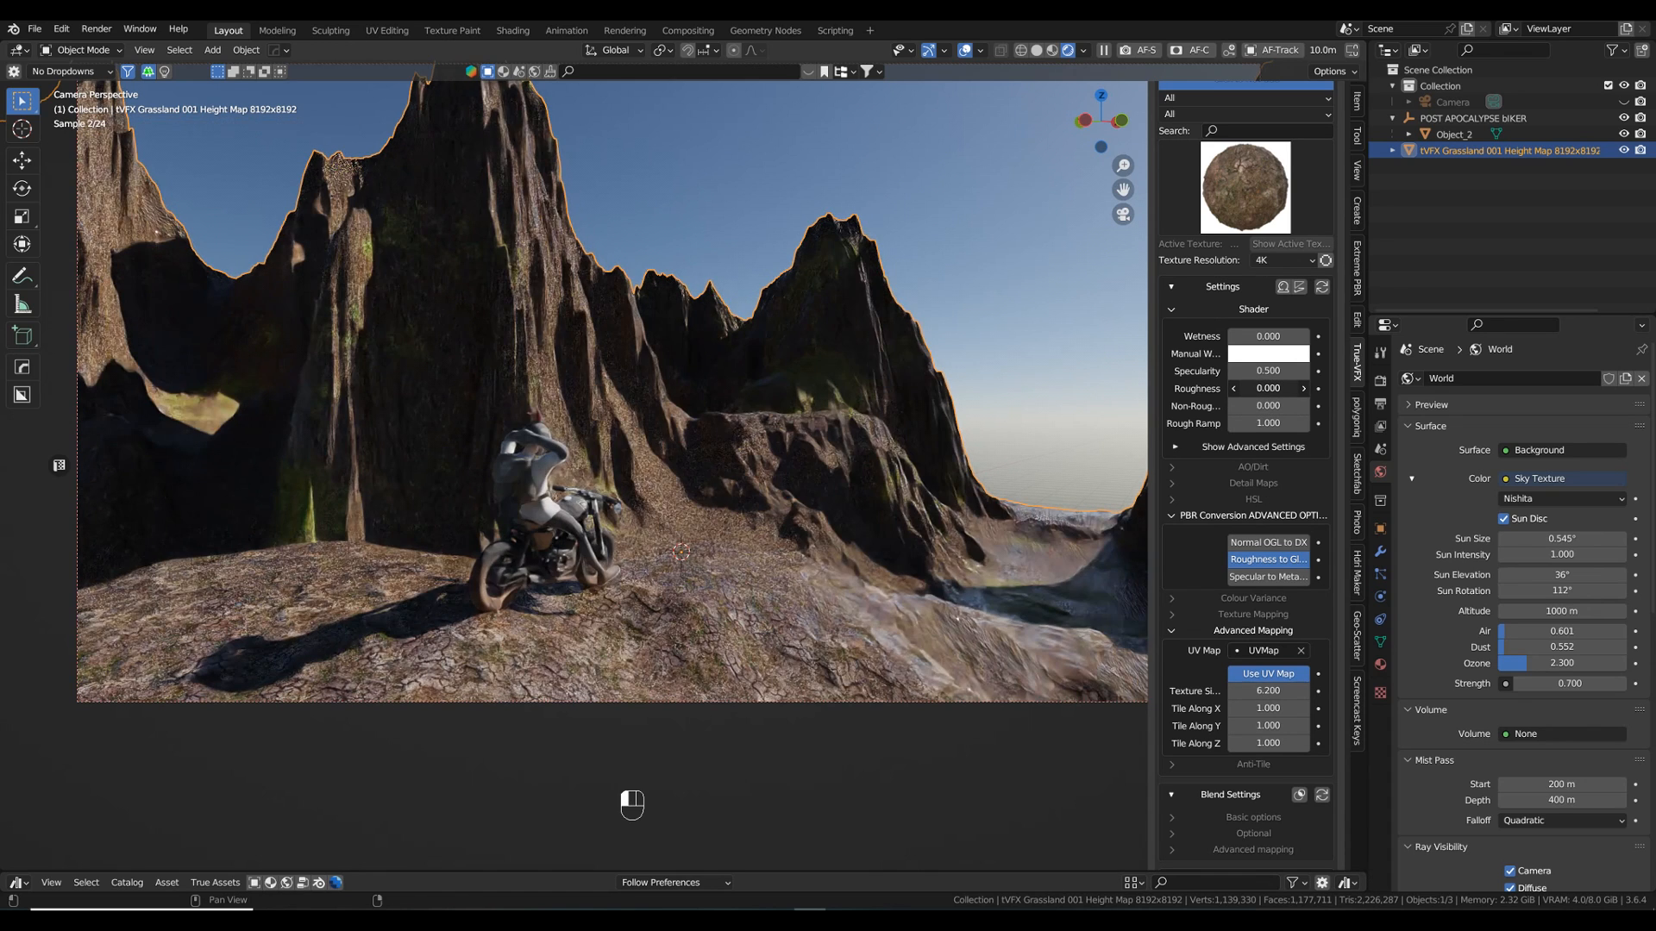
click(1303, 388)
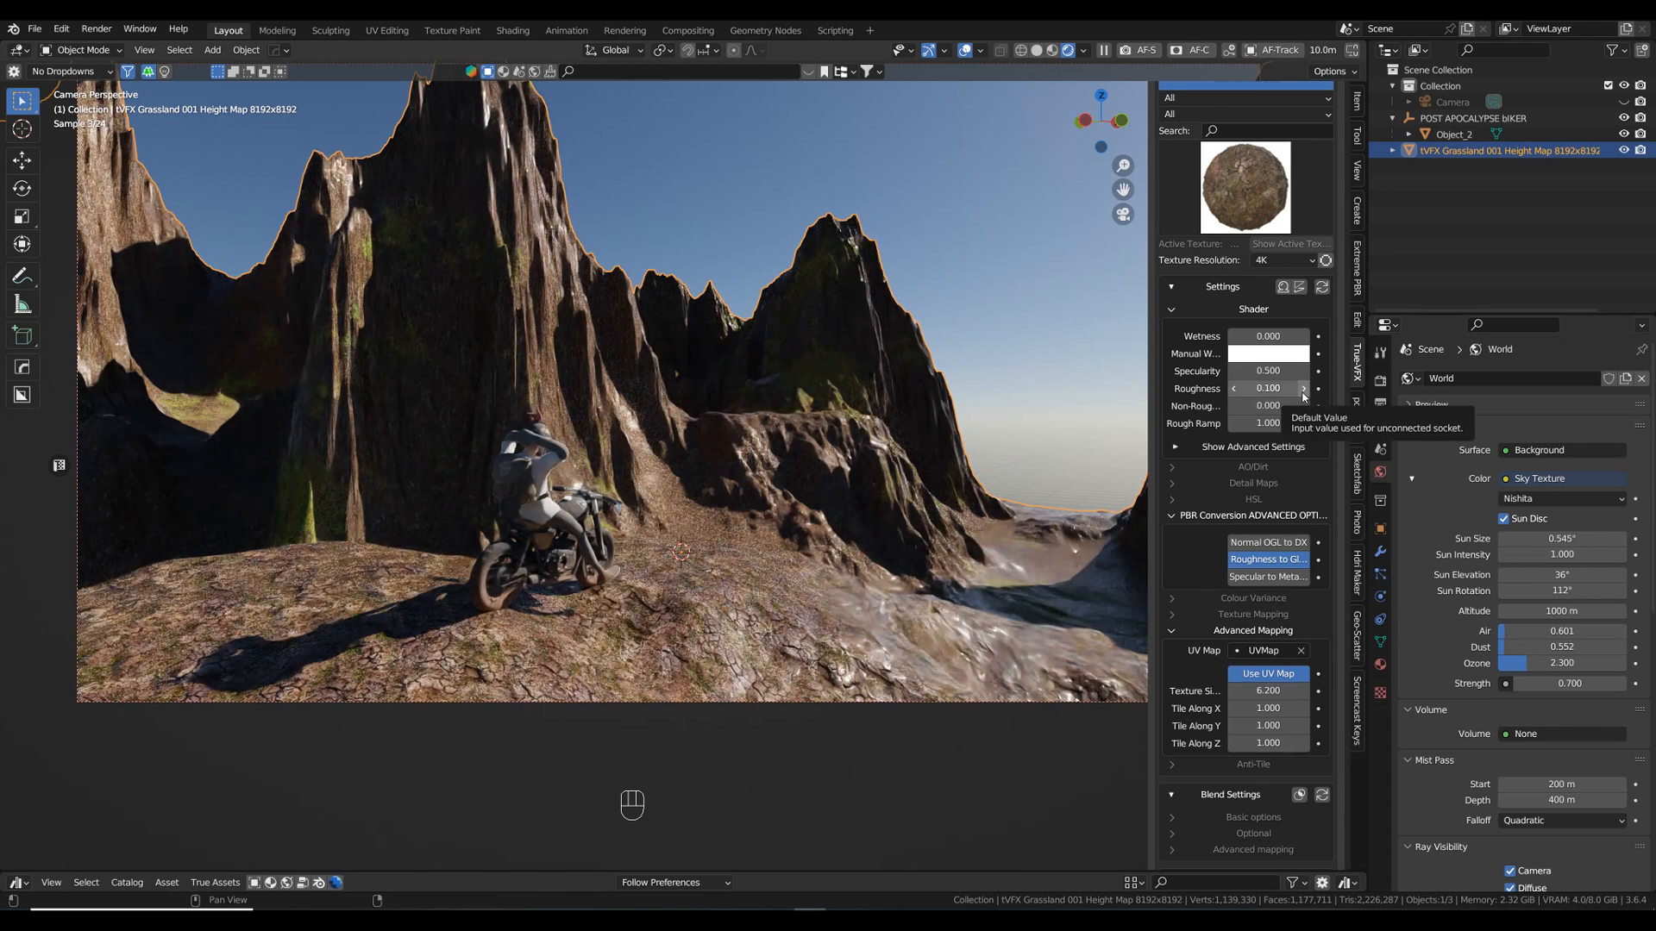
click(1234, 388)
click(1267, 560)
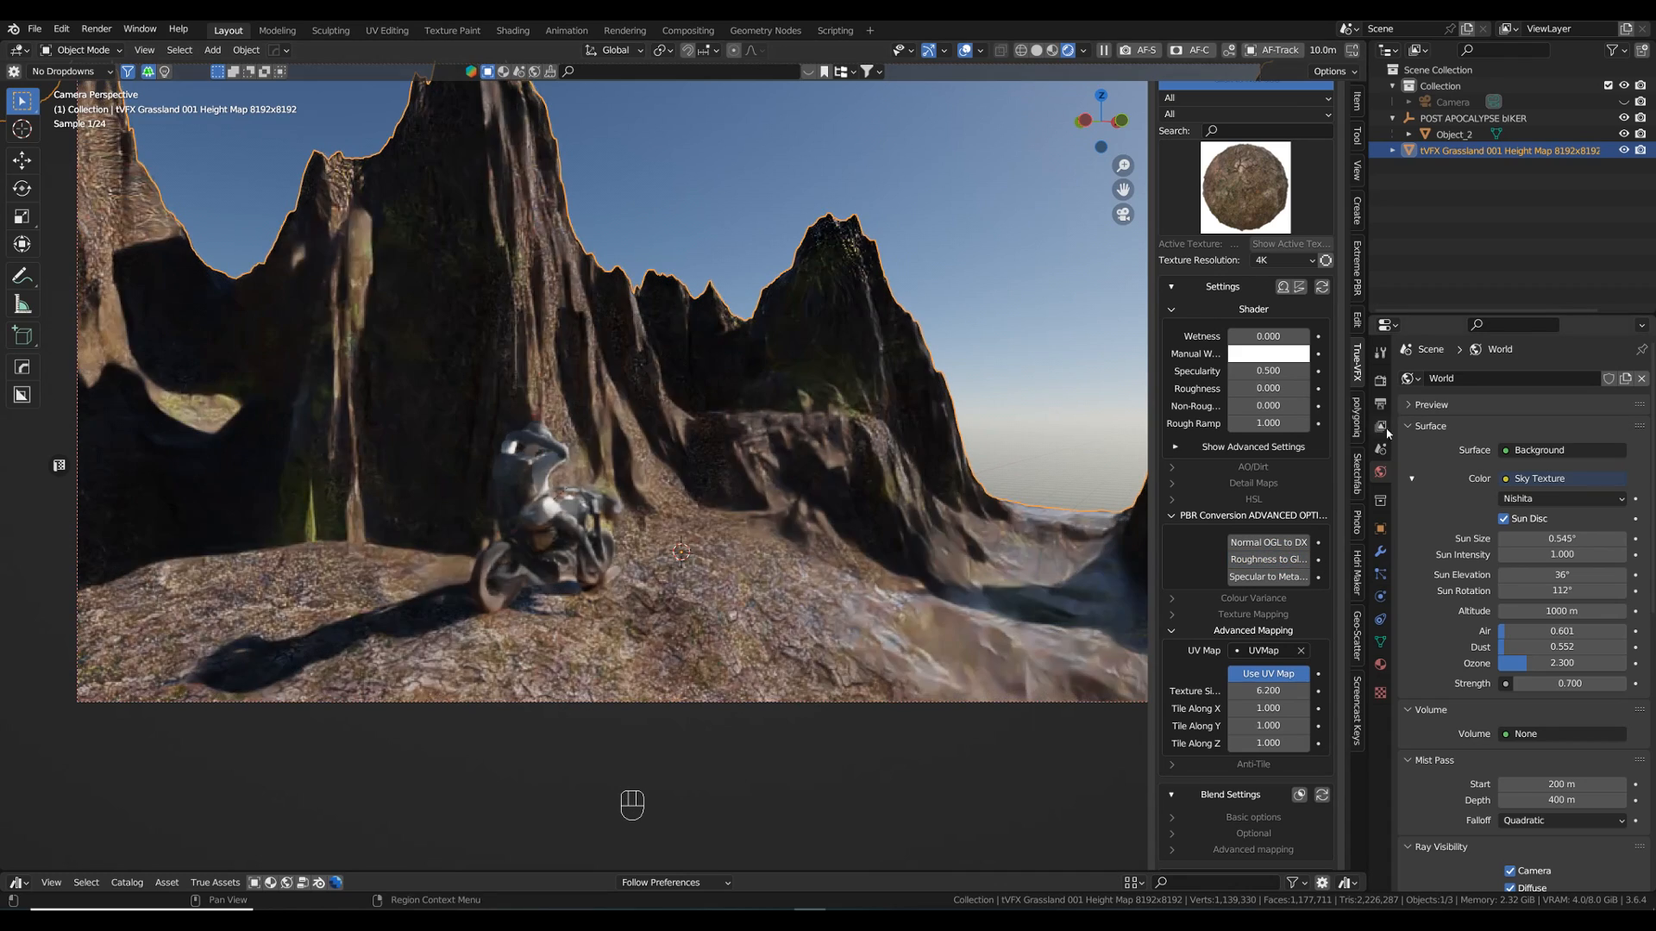
click(1302, 392)
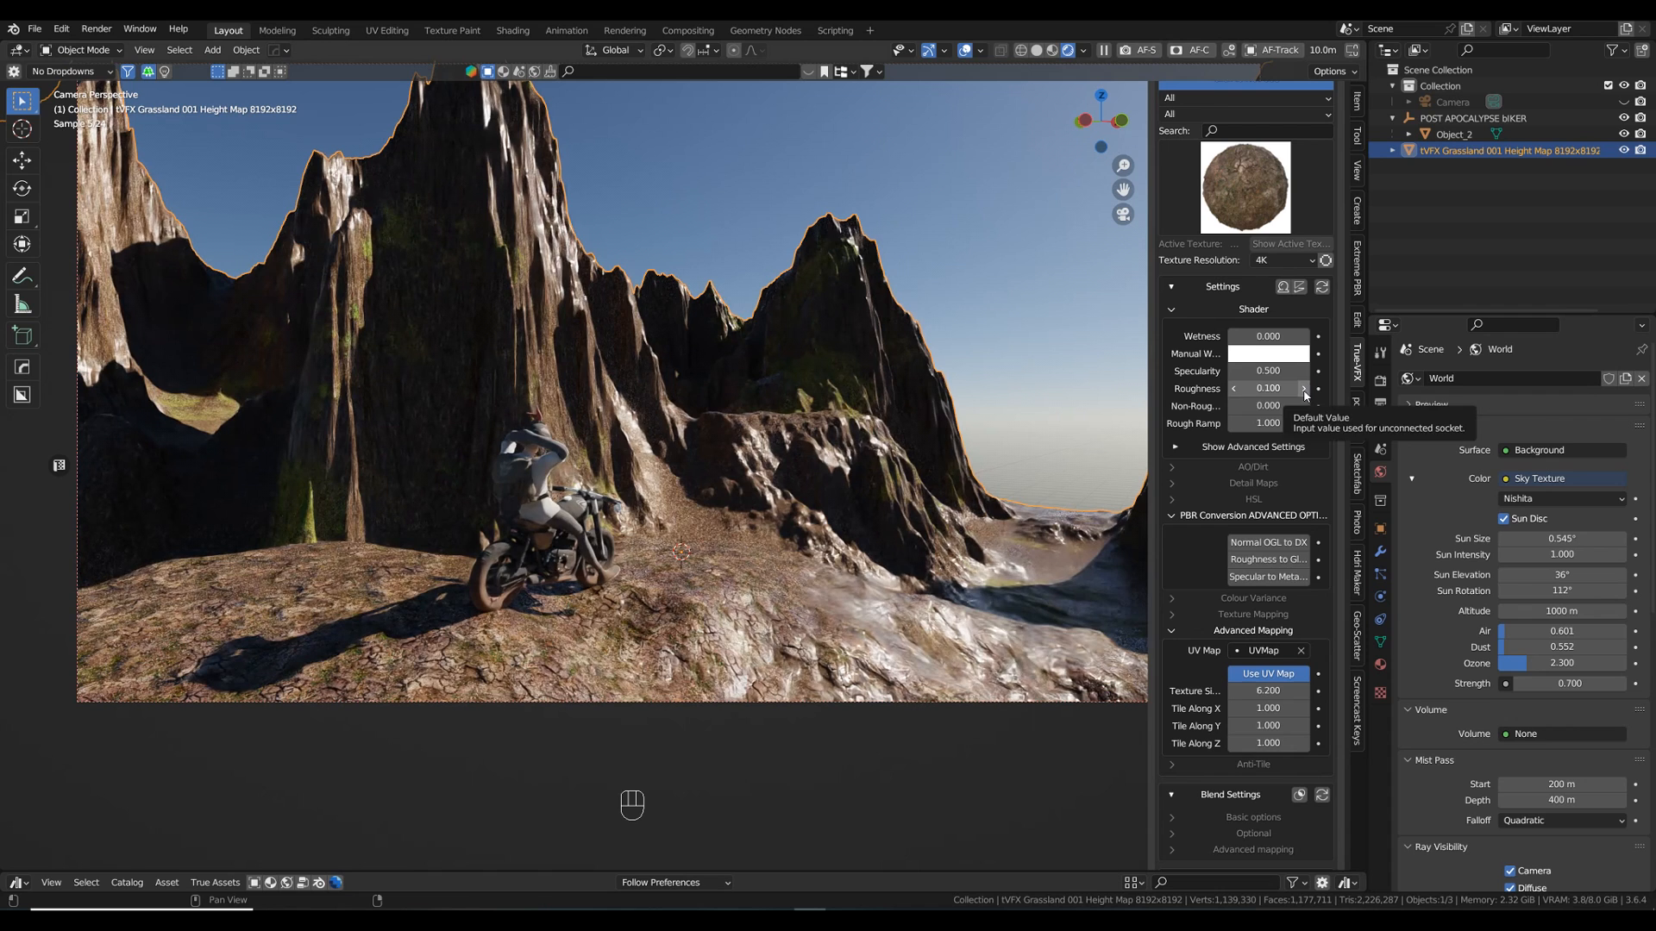
drag(1270, 390, 1346, 390)
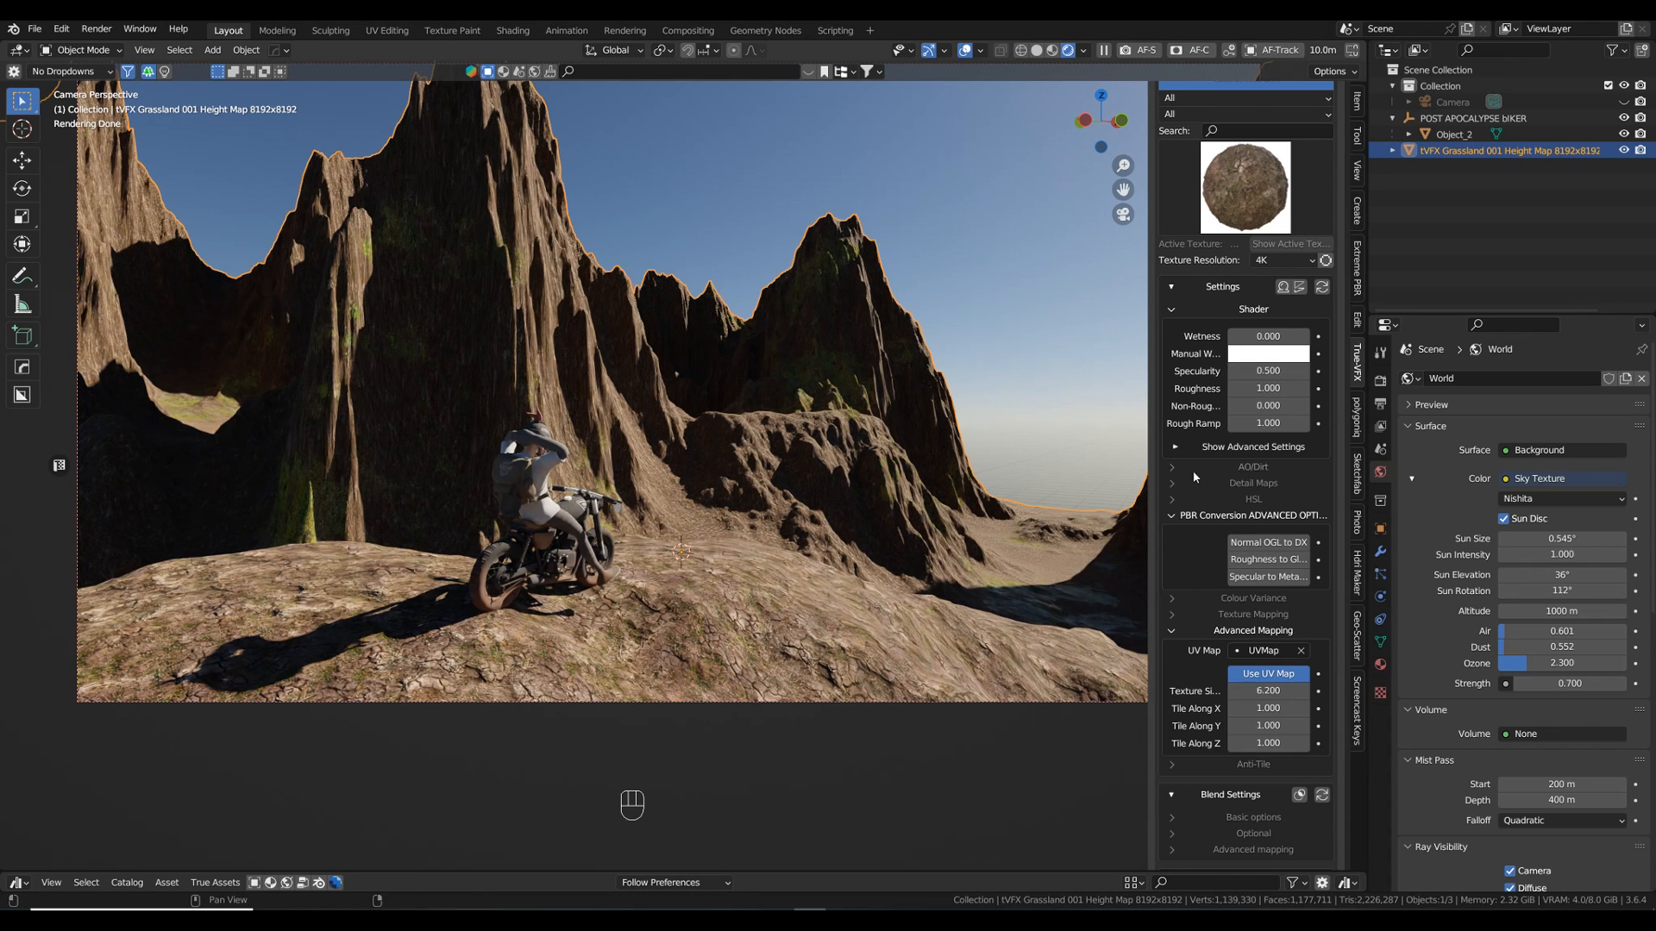
- Preview the secondary ground's blend mask on the terrain and open its basic, optional and advanced mapping blend settings
scroll(1217, 298, down, 5)
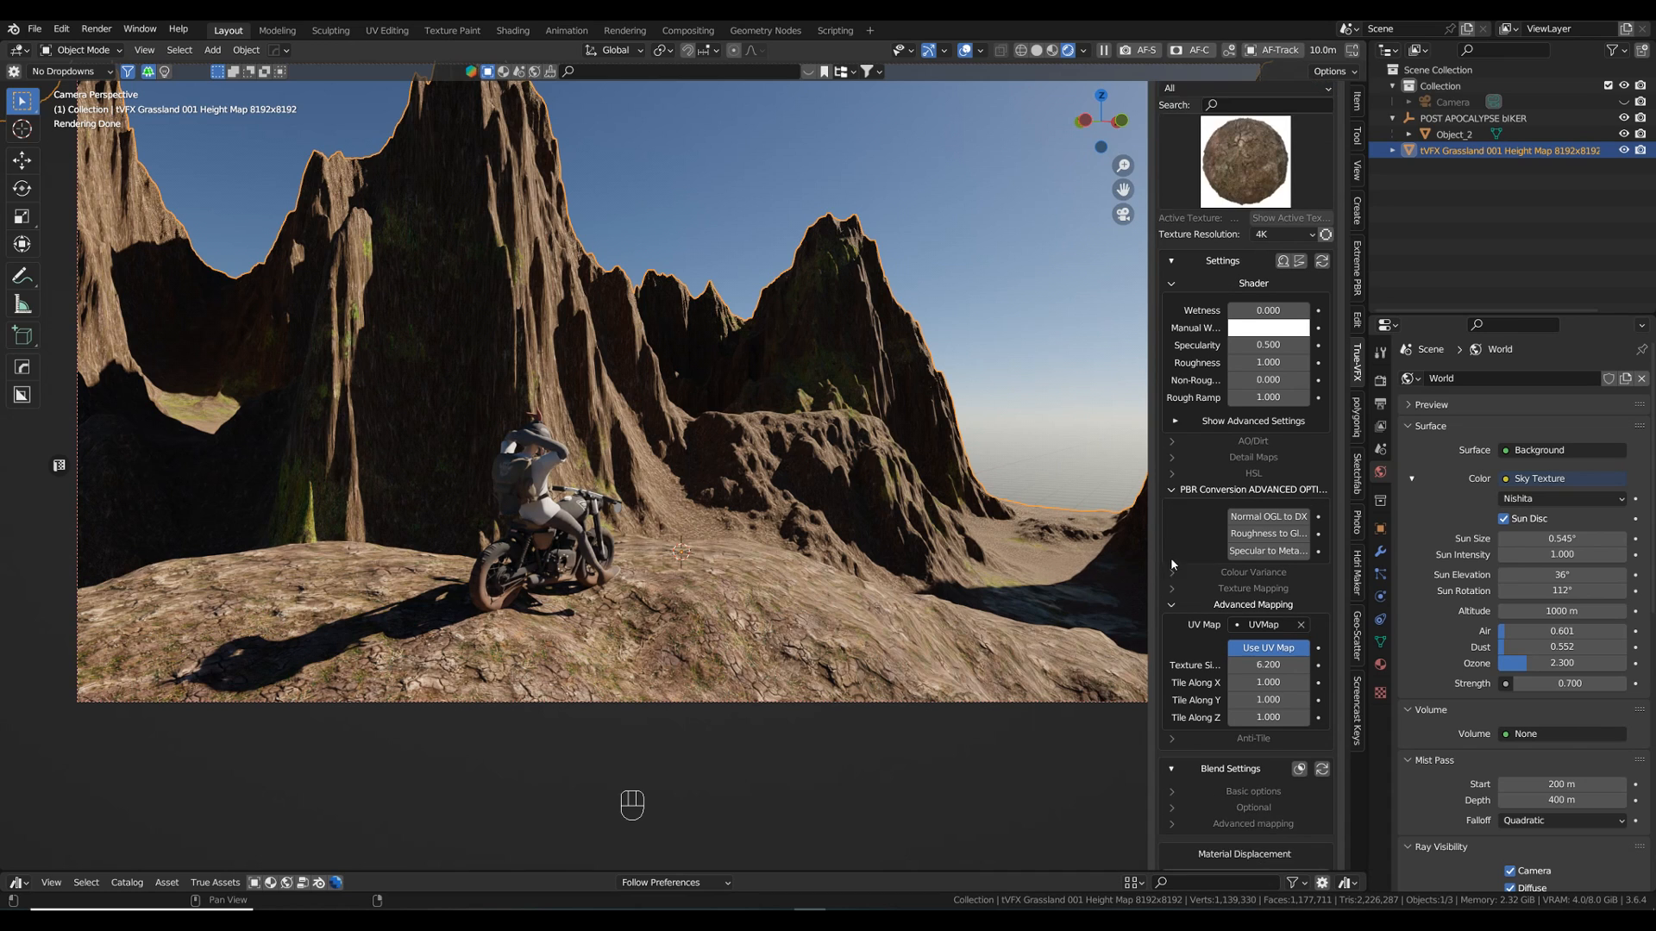
scroll(1198, 612, down, 3)
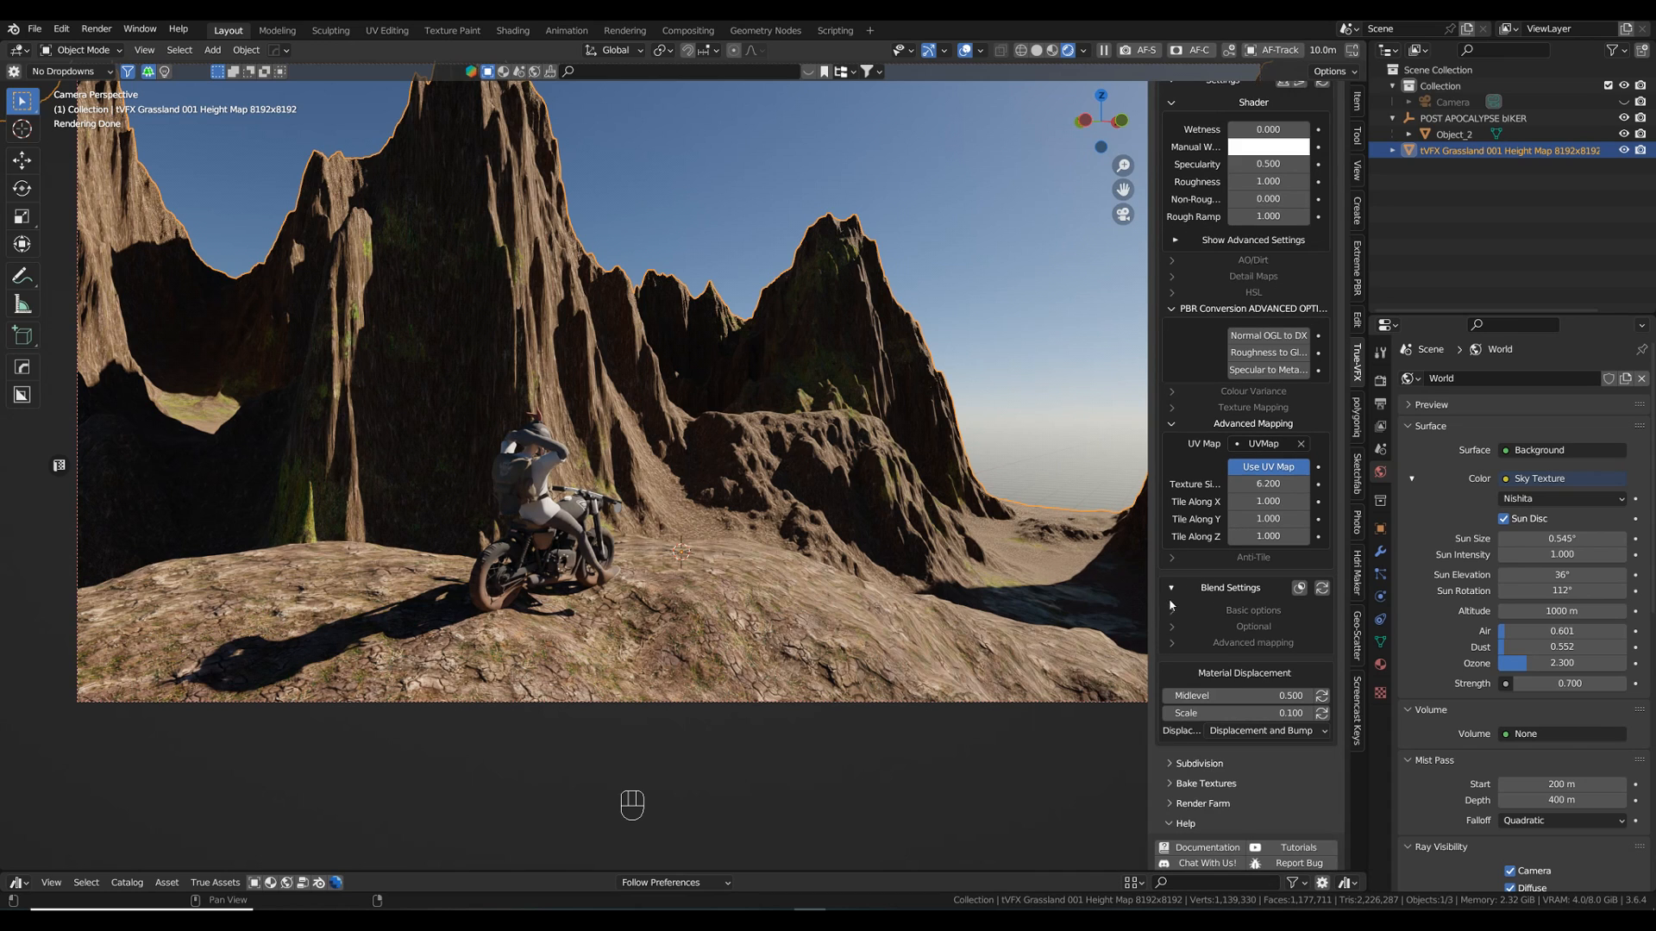
click(1299, 588)
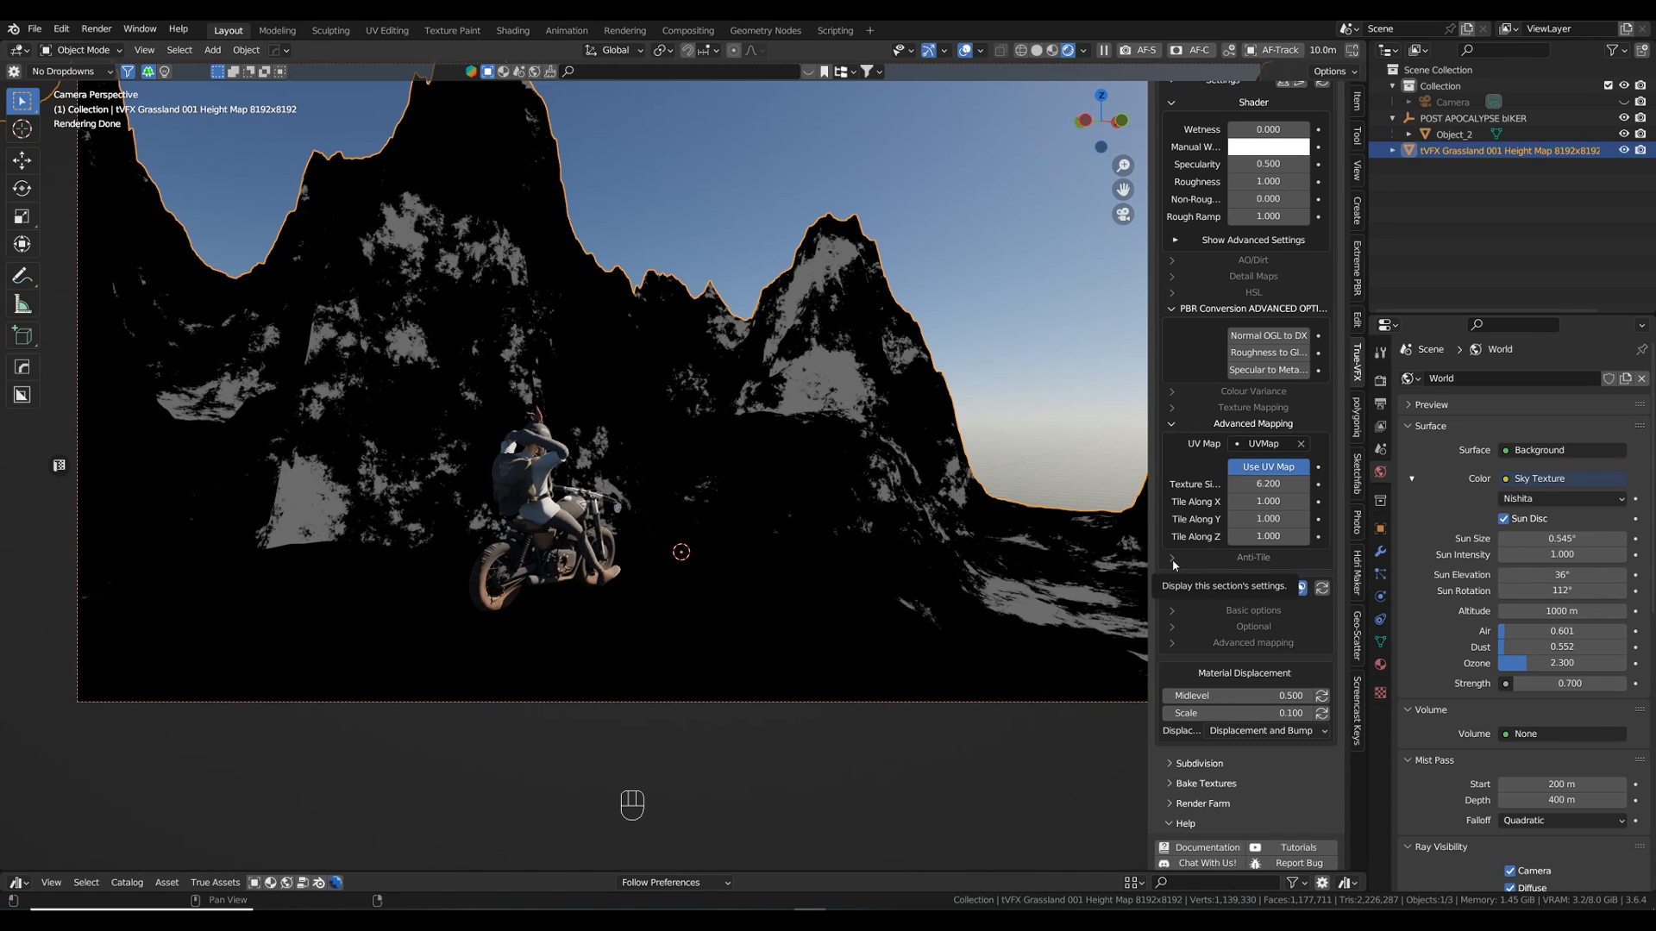
click(1173, 610)
click(1172, 693)
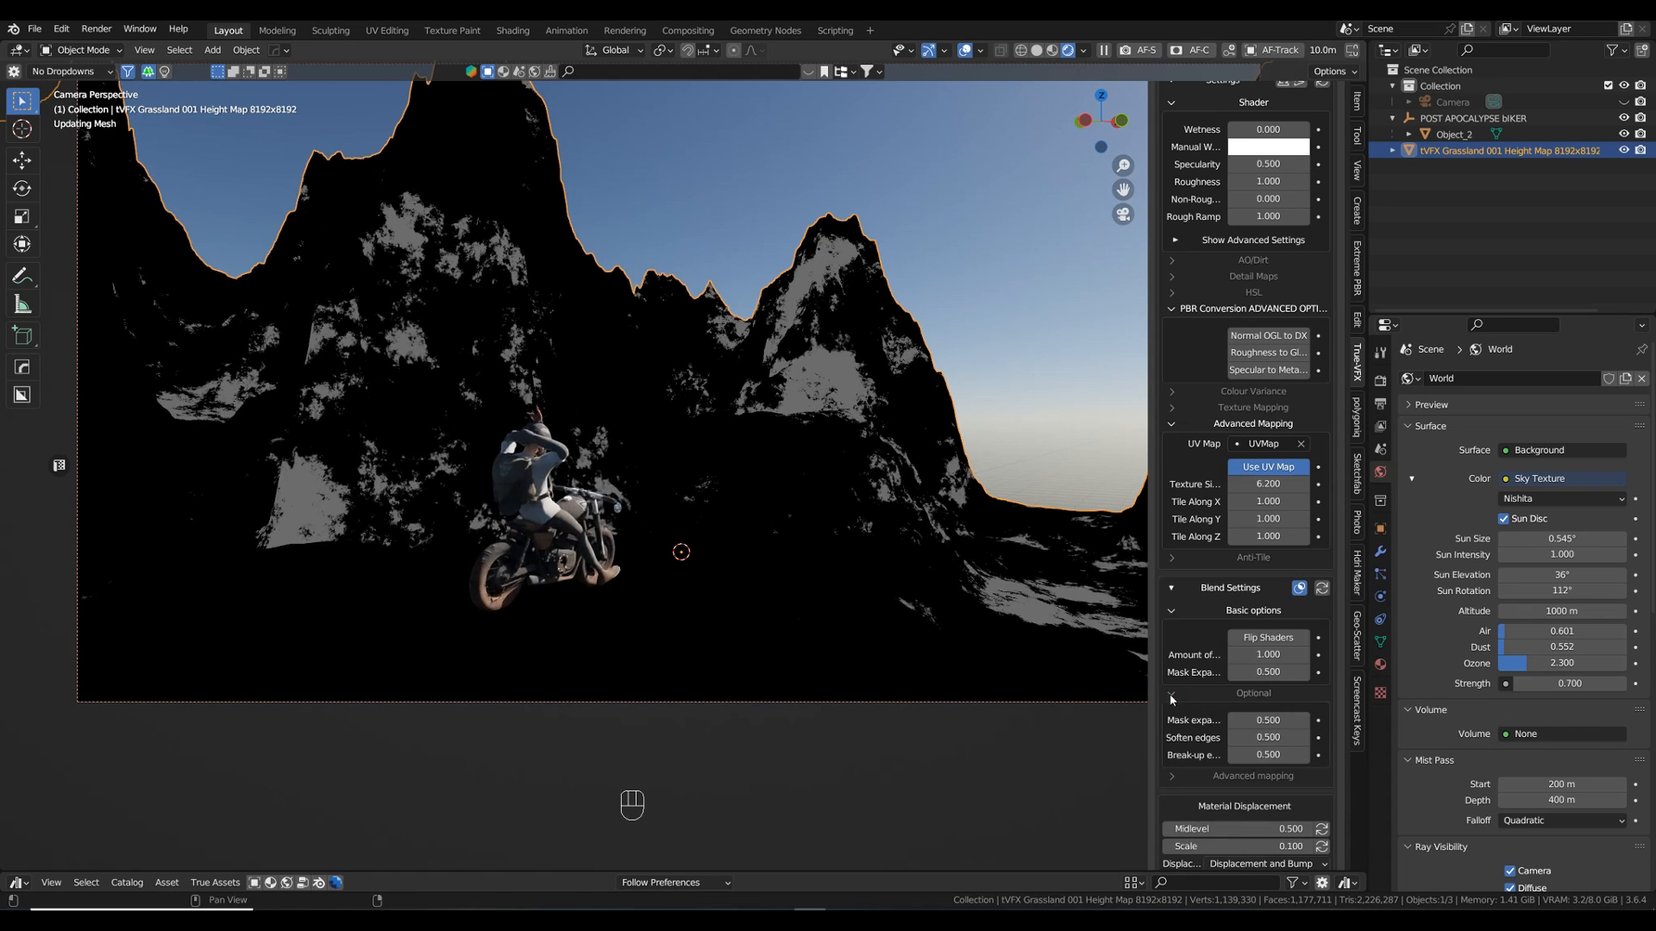
click(1171, 776)
scroll(1191, 690, down, 5)
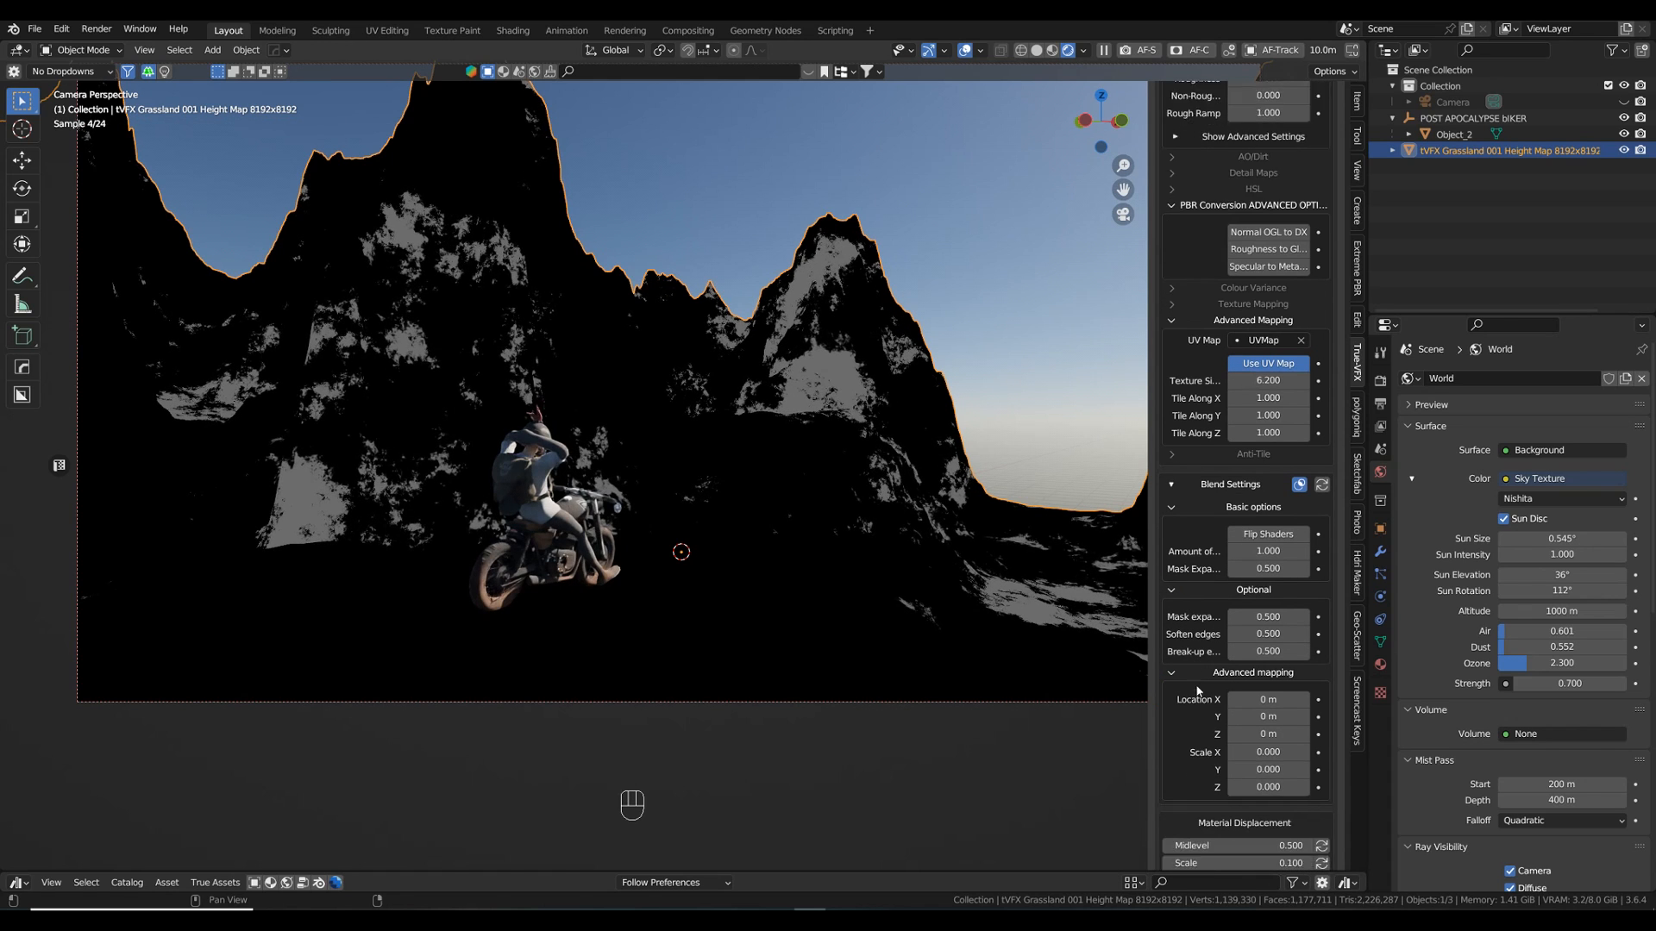
scroll(1196, 665, down, 1)
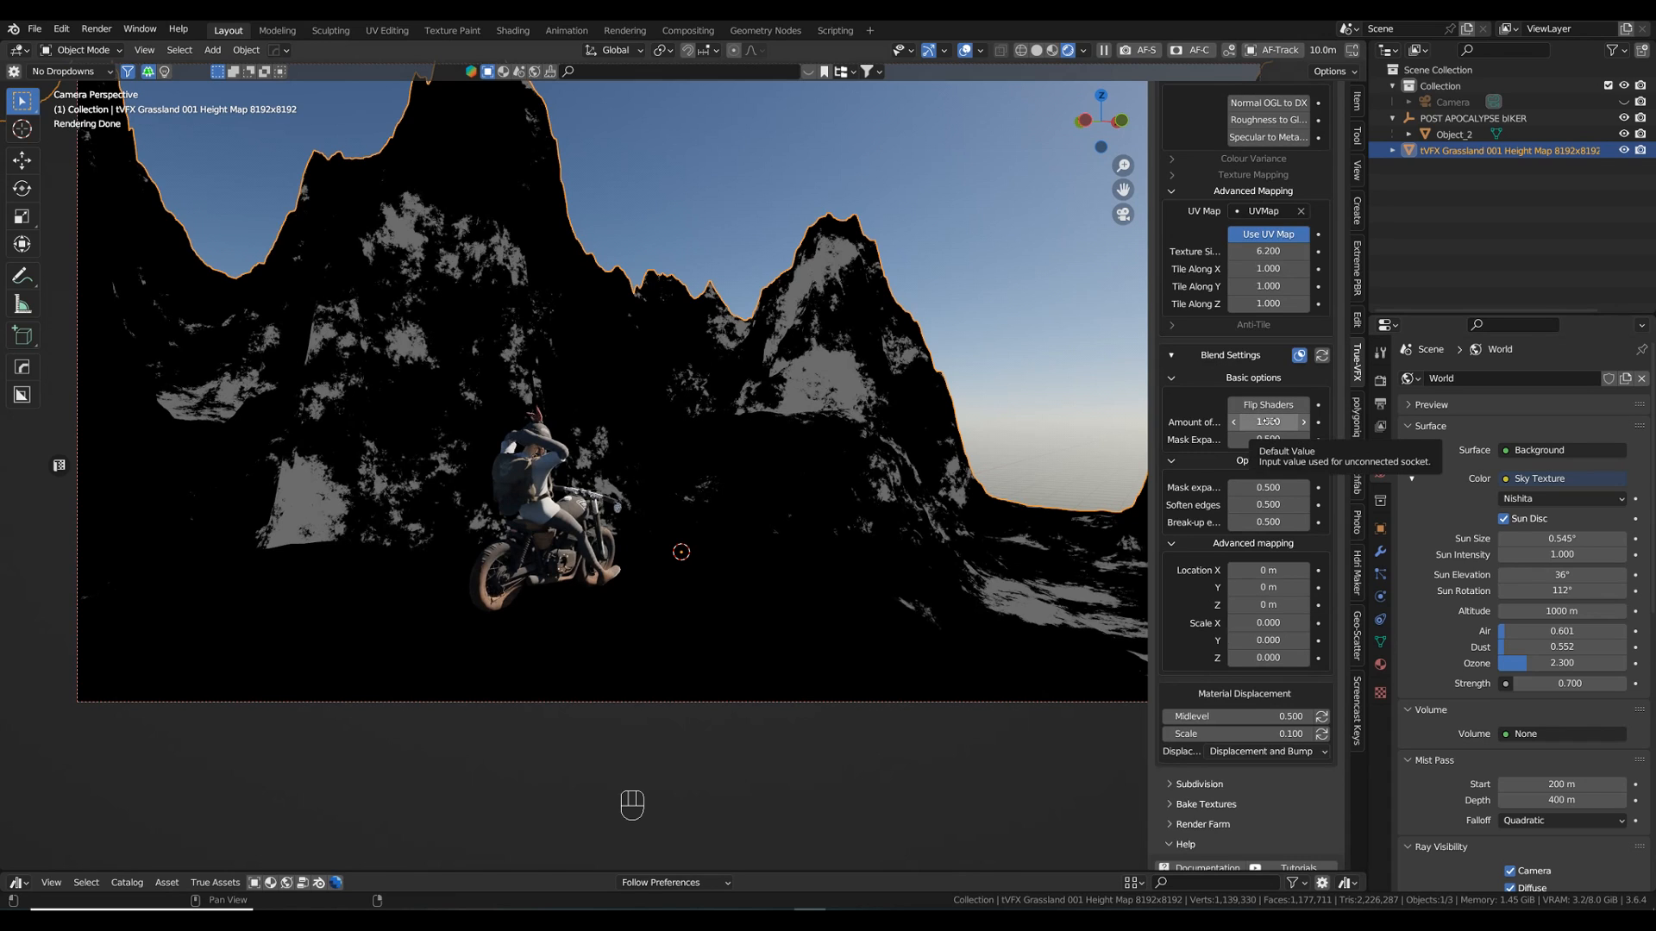
- Set the secondary ground's blend amount to 1.4 and turn off the mask preview
drag(1259, 422, 1294, 422)
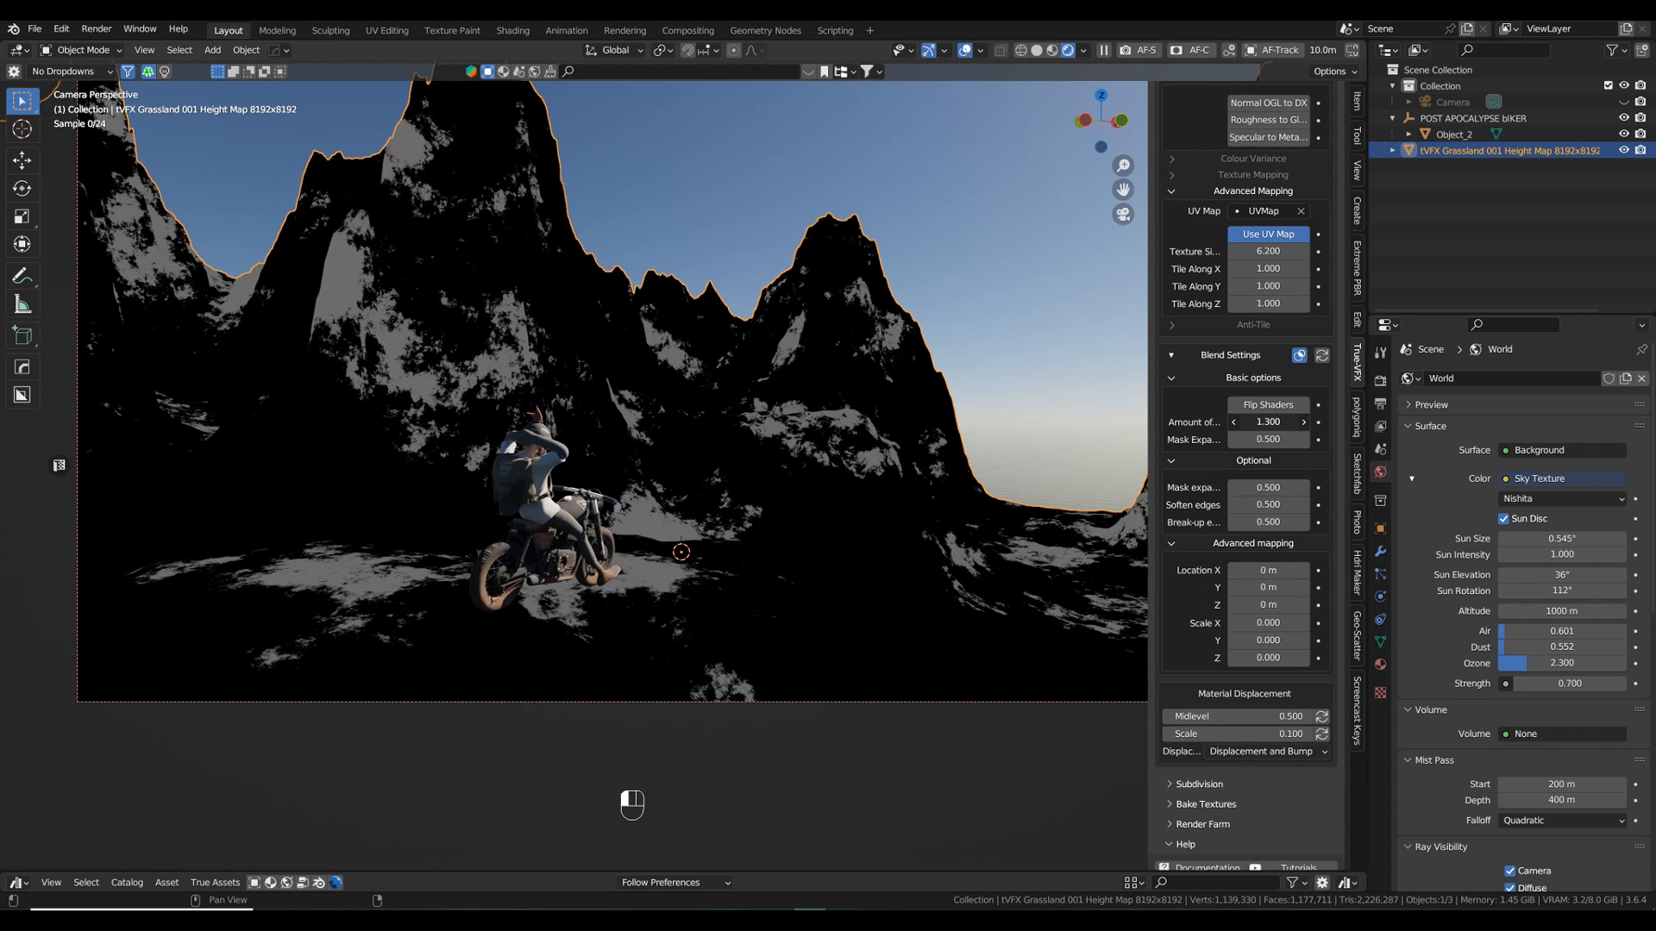
drag(1293, 422, 1285, 423)
click(1305, 422)
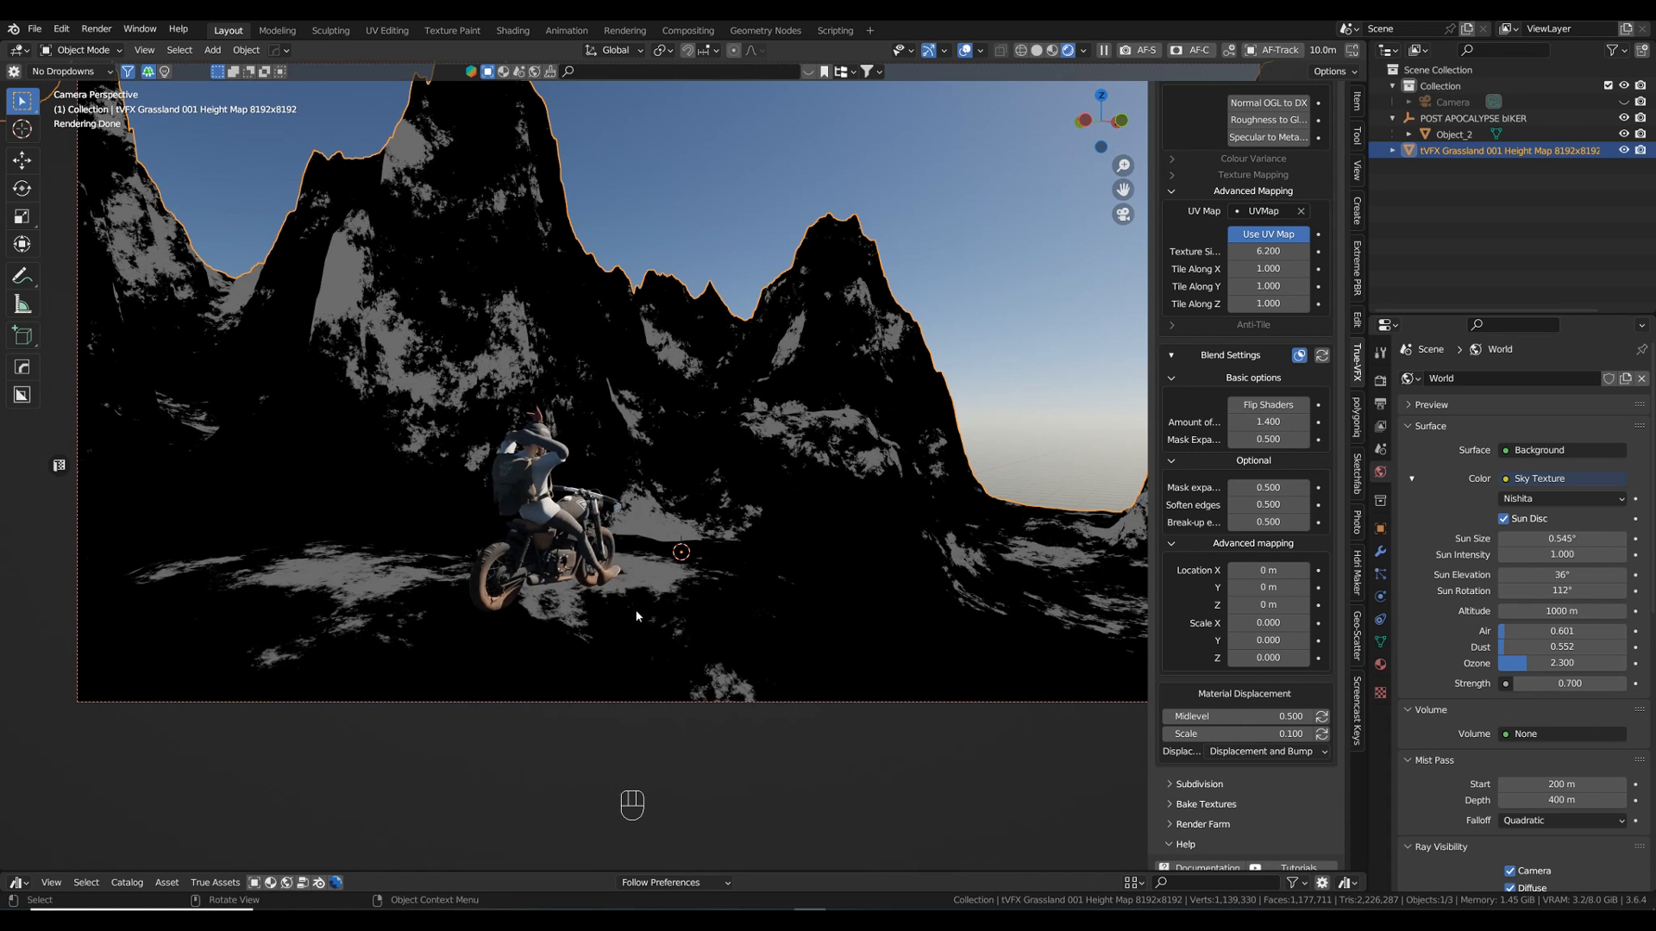
click(1299, 355)
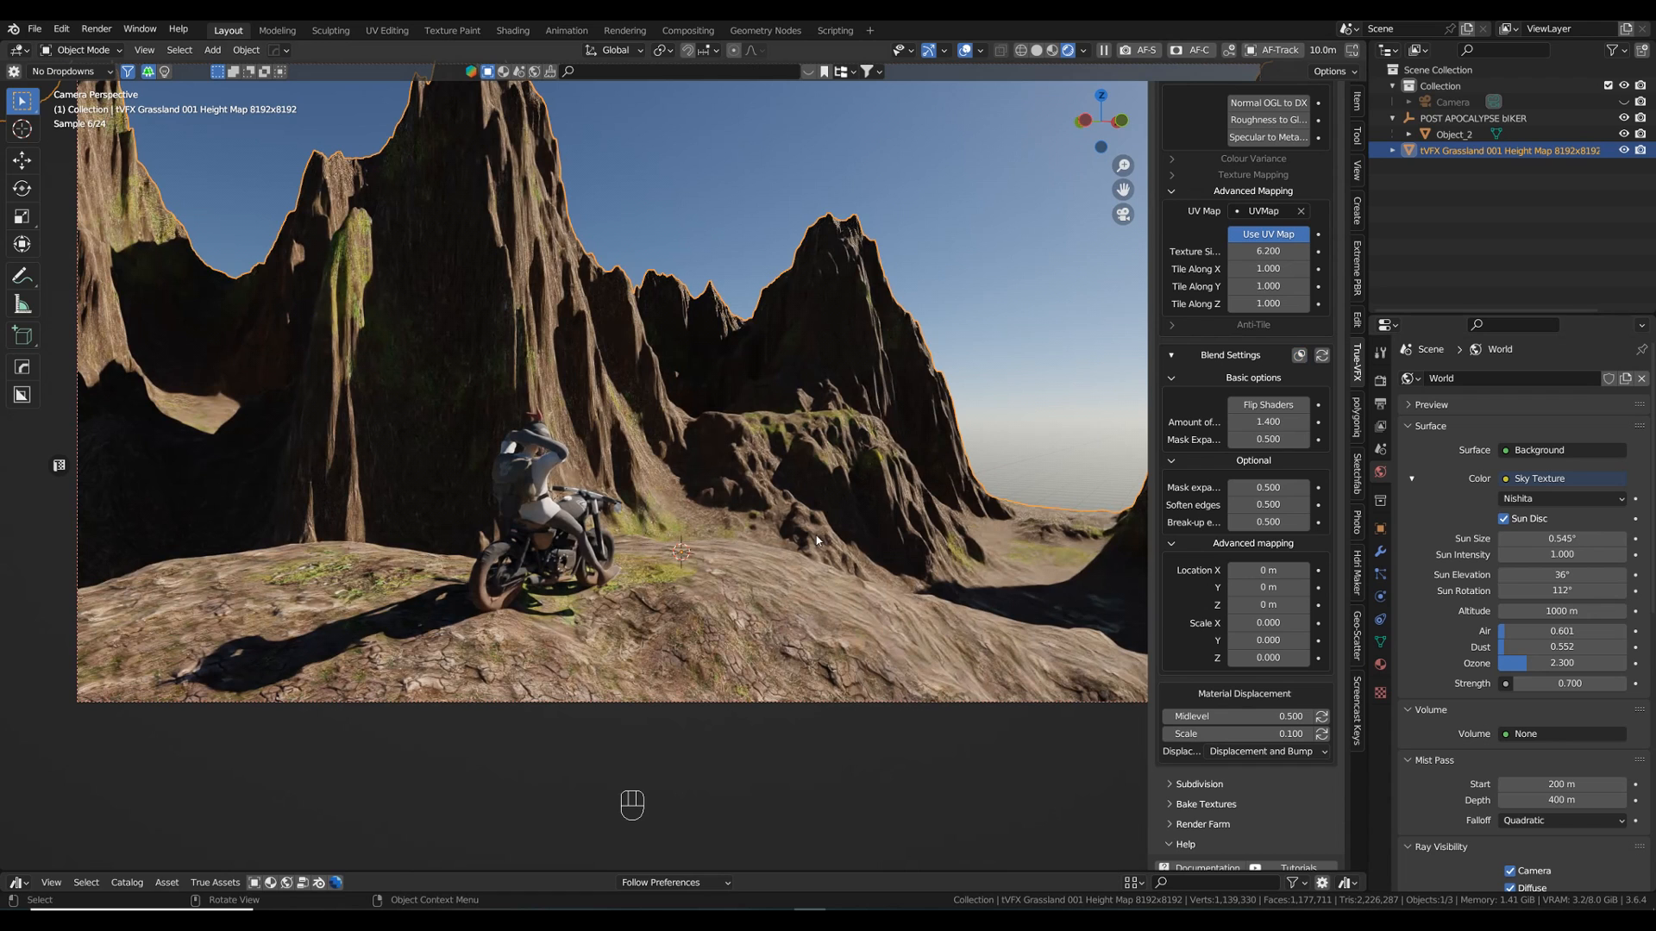
- Set the optional mask expansion of the secondary ground to 0.8, using the mask preview while adjusting it
click(1300, 356)
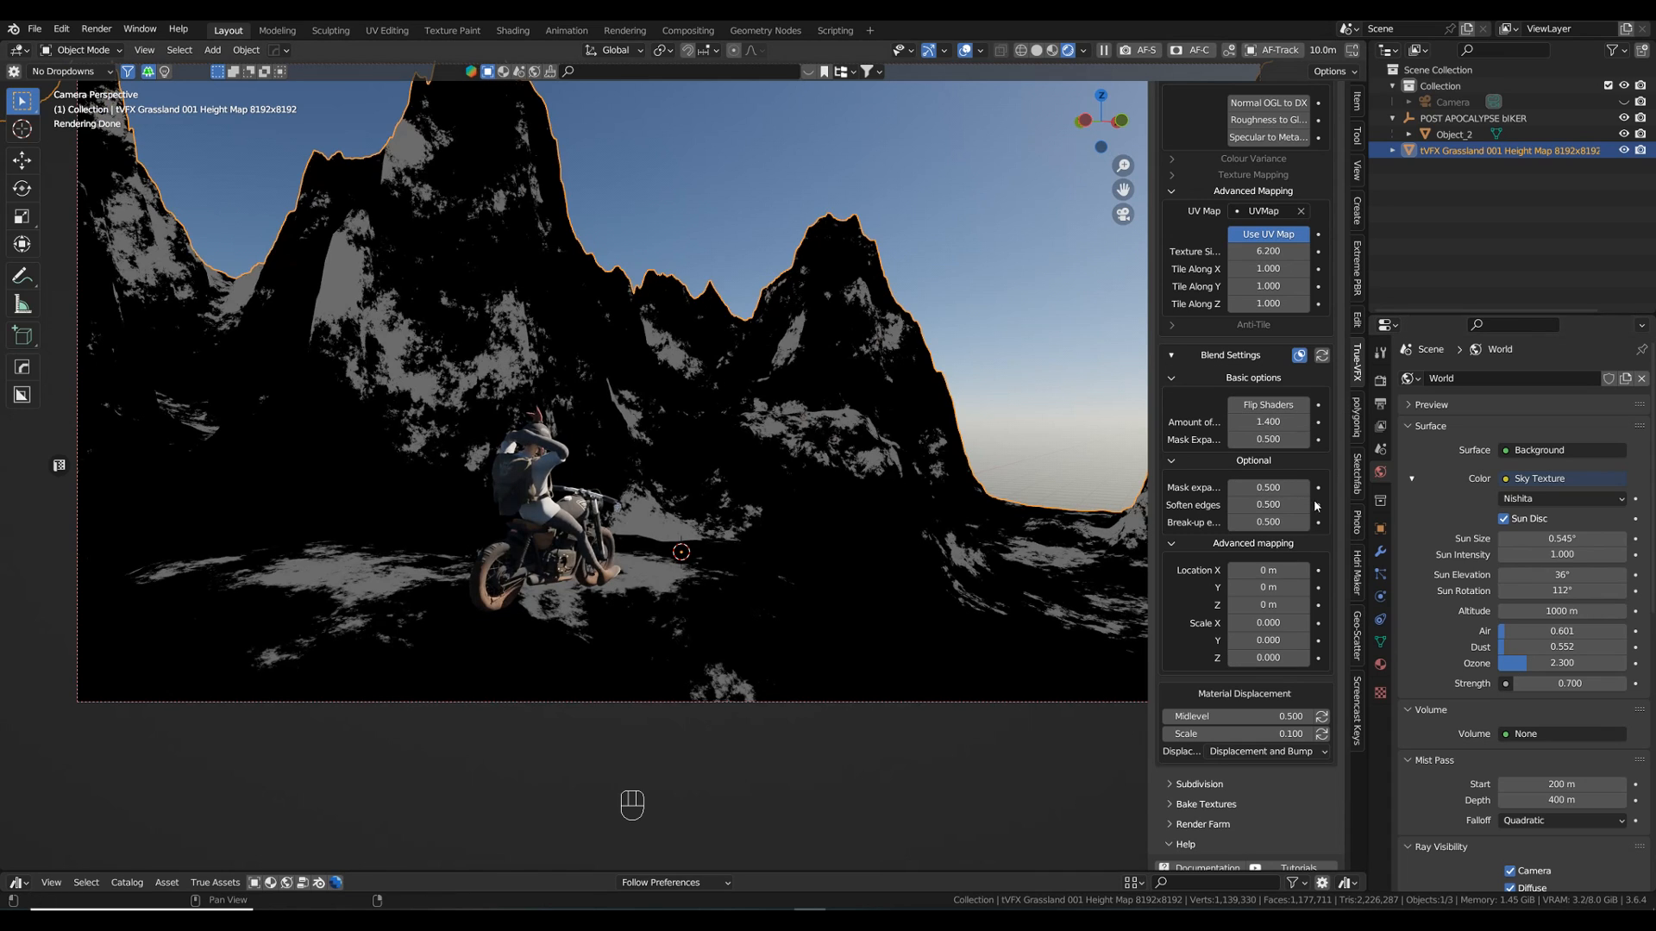
drag(1270, 487, 1337, 488)
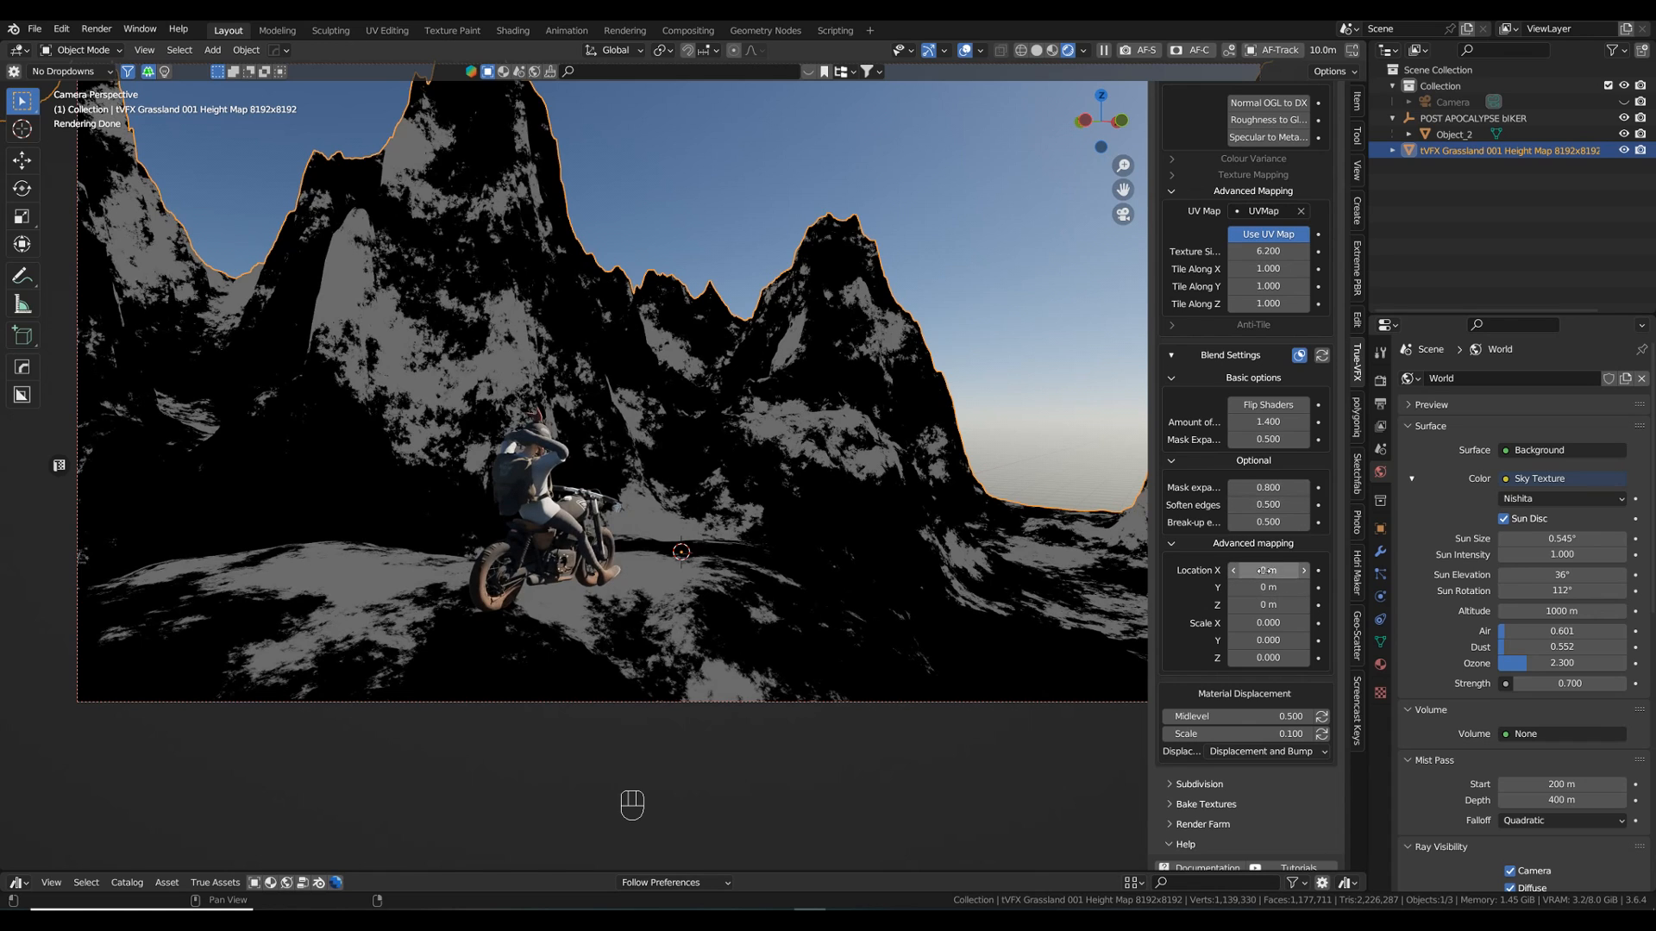
click(1300, 357)
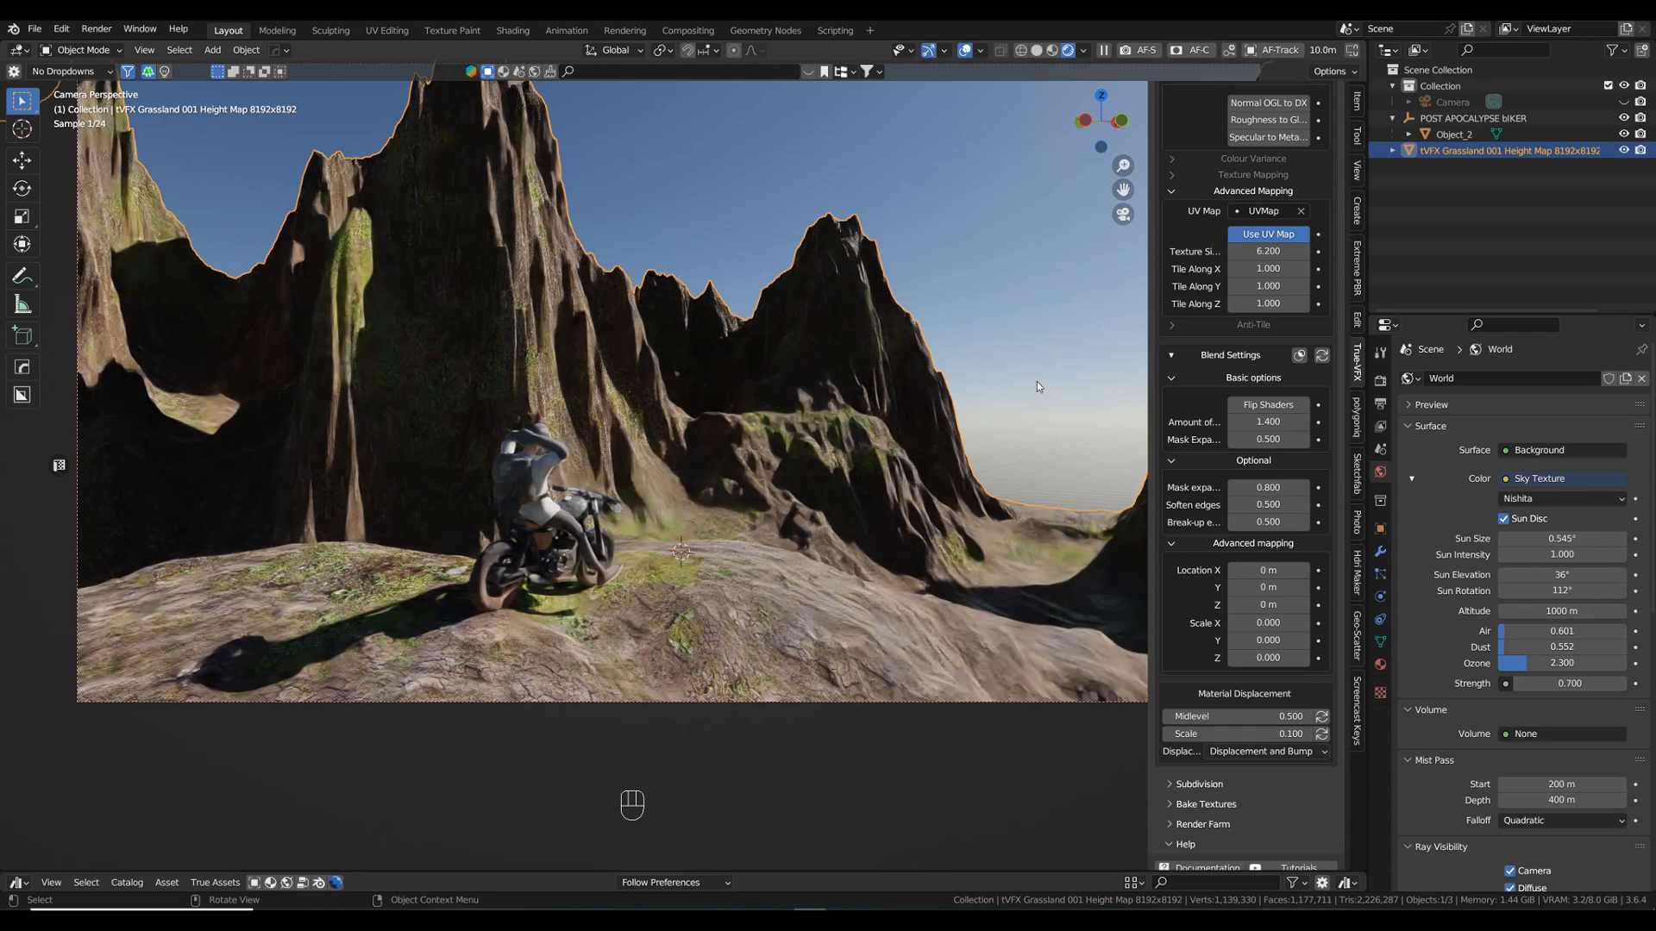
- Shift the blend mask's location to X 2.5 m and Y 1.7 m, and preview the mask again
mouse_move(1265, 570)
mouse_down()
mouse_move(1287, 570)
mouse_move(1268, 587)
mouse_up()
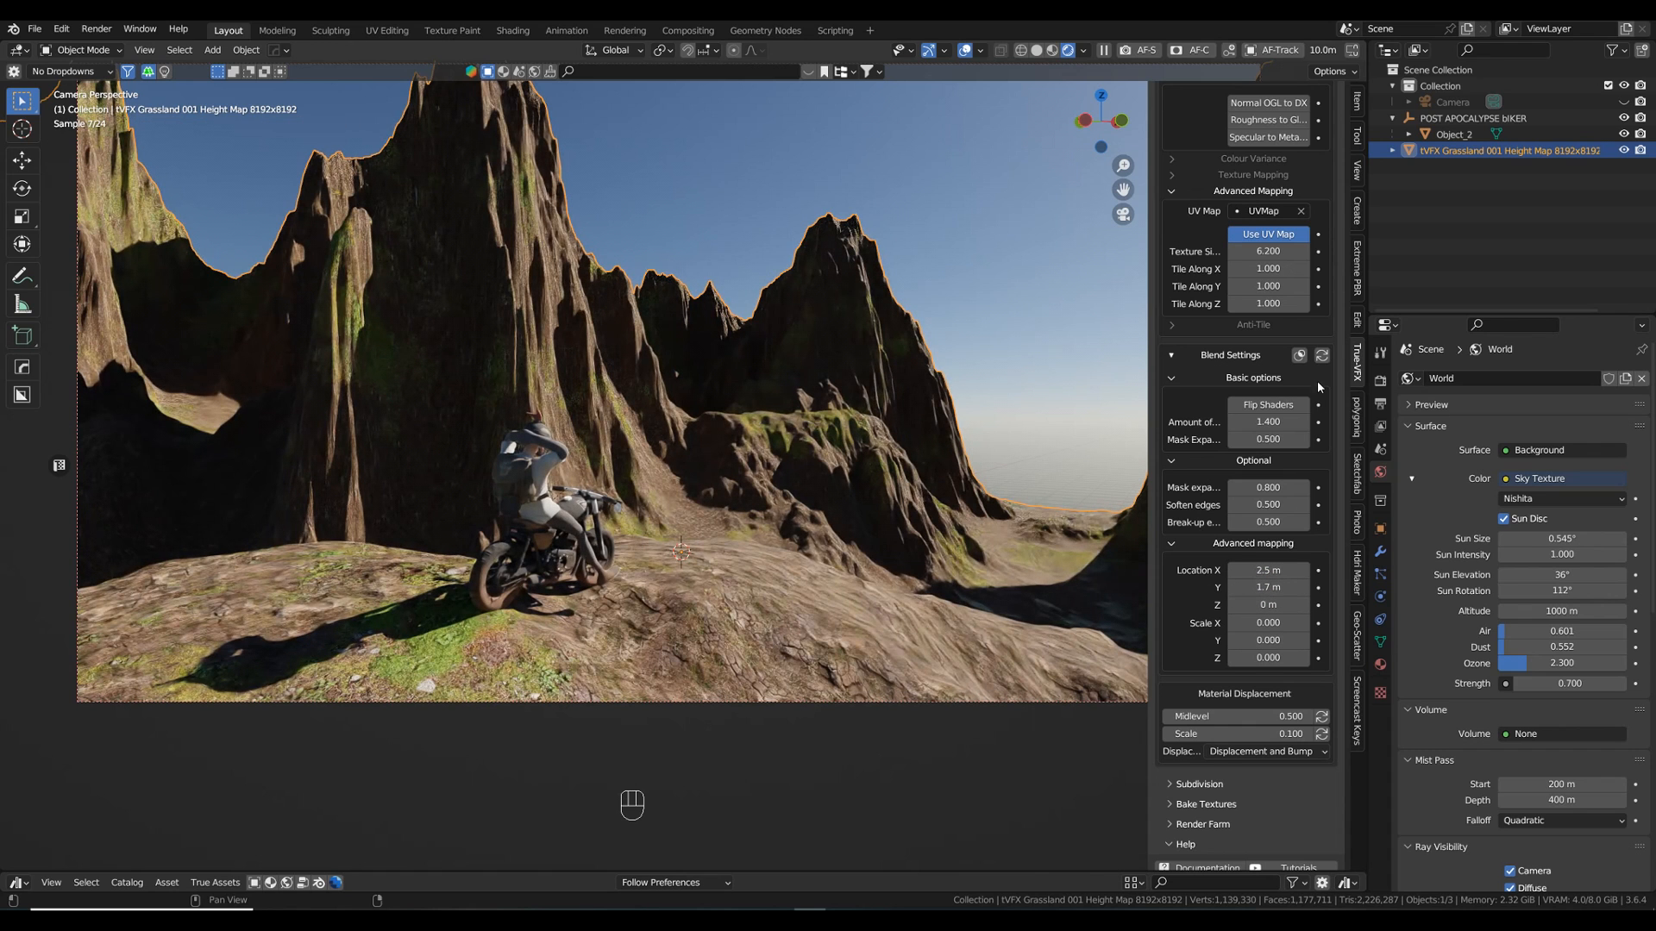
click(1299, 355)
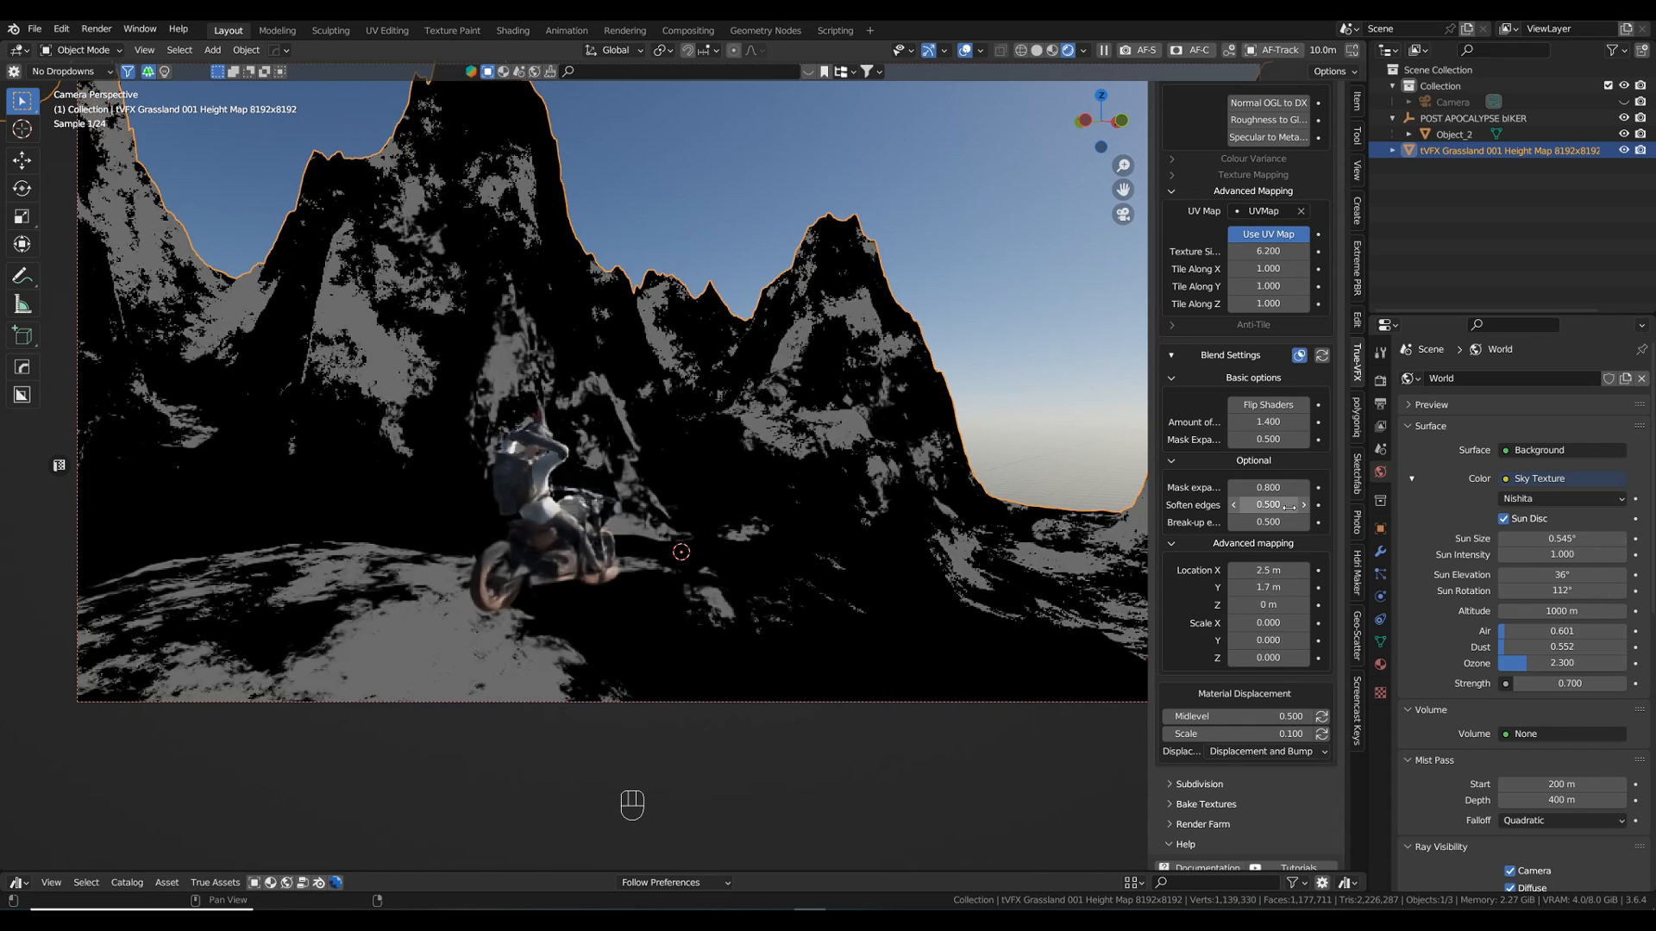
- Try a blend mask Y location of 10 m, reset the X and Y locations to 0 m, and turn off the mask preview
drag(1266, 587, 1337, 588)
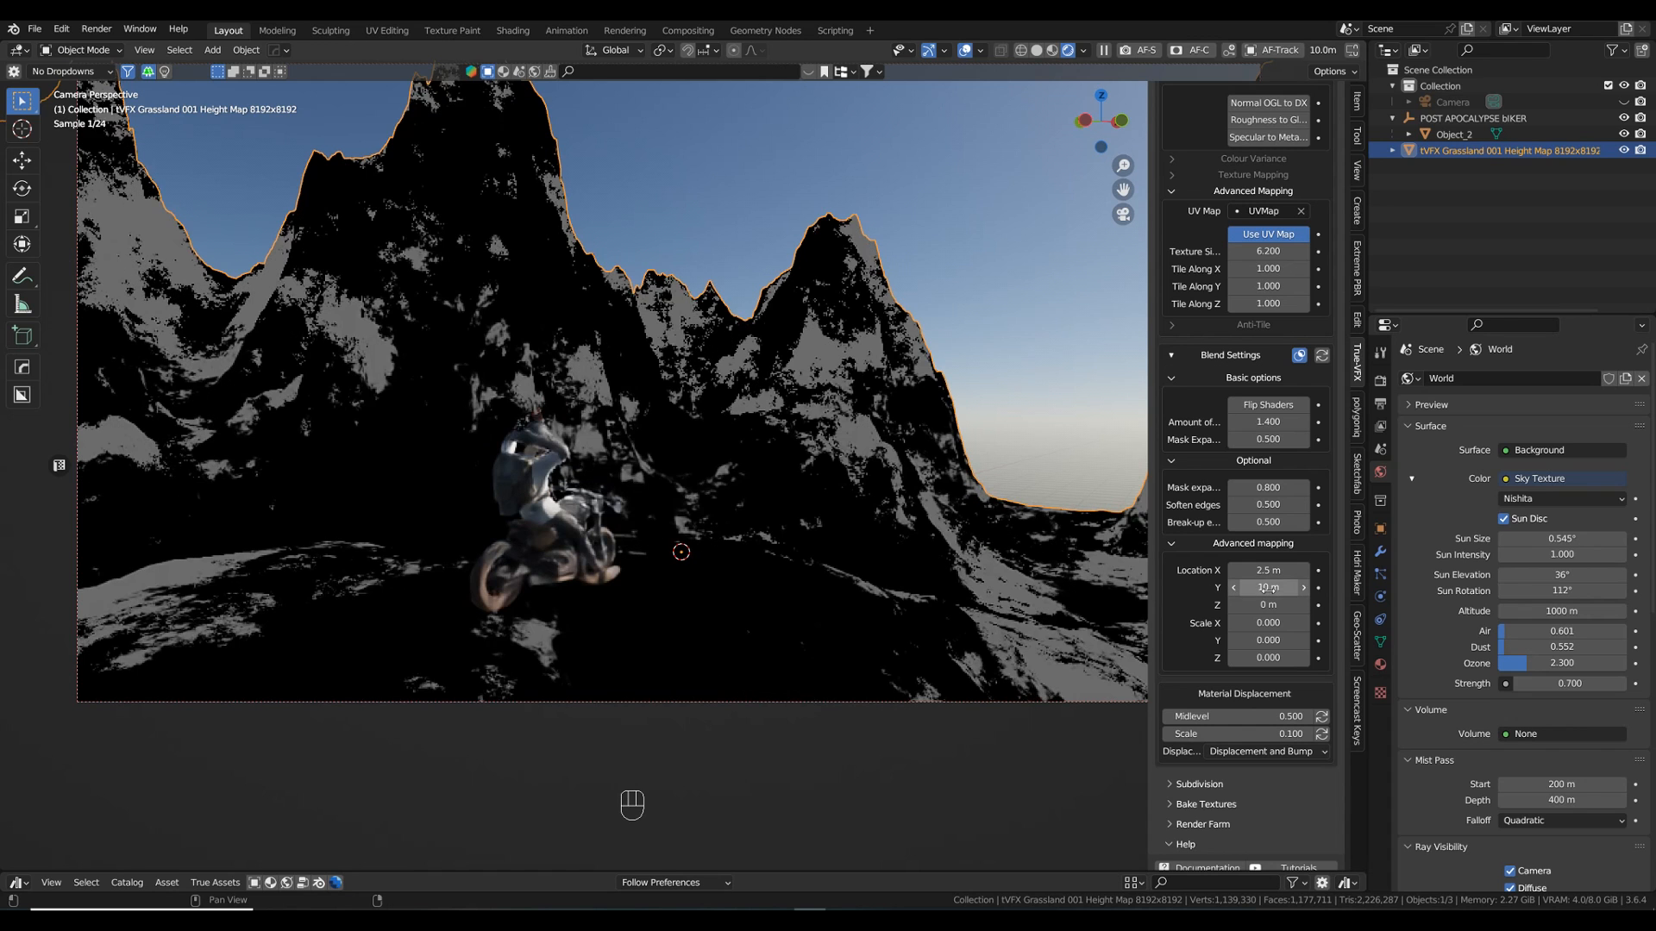
click(1276, 571)
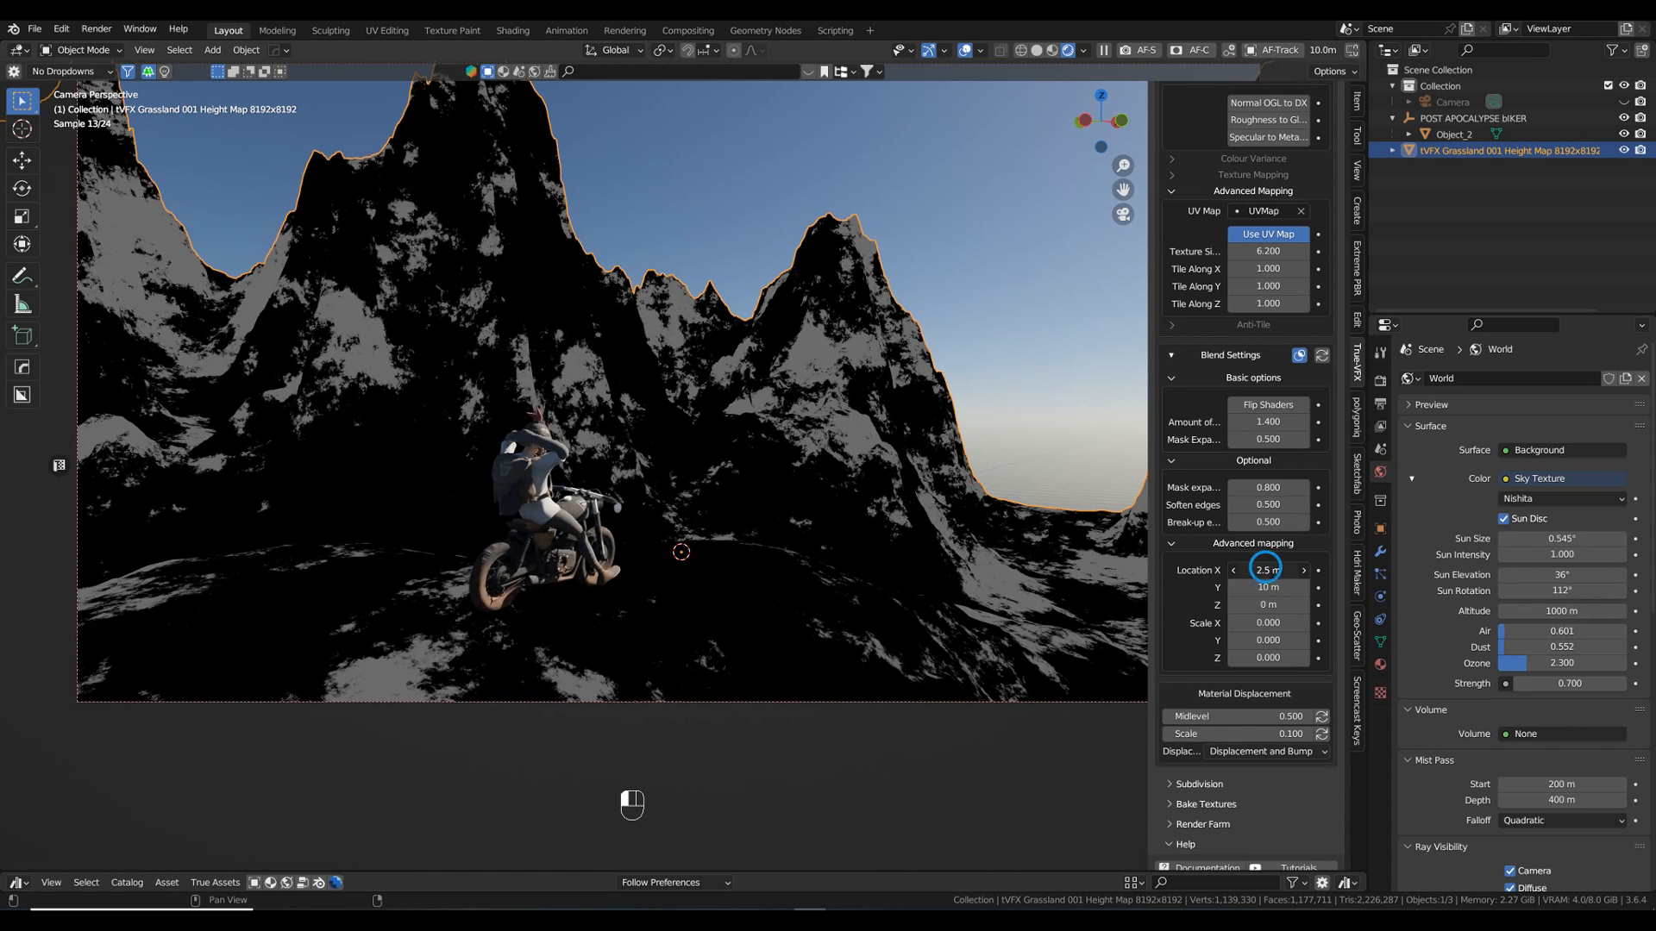
text(0)
key(Tab)
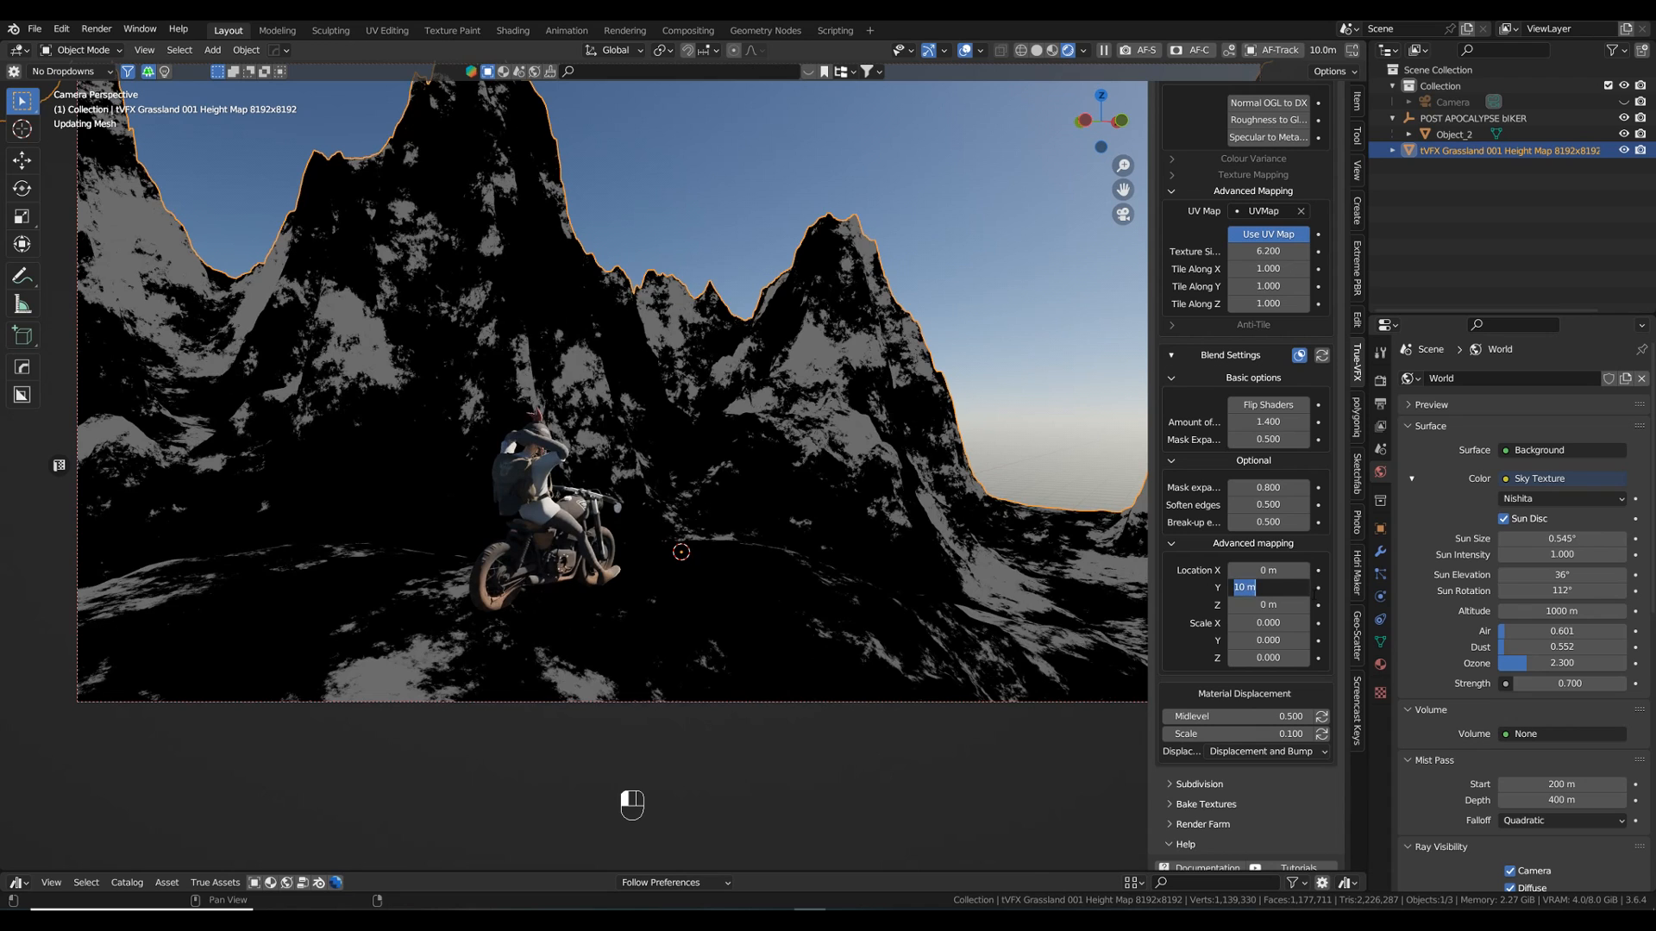
text(0)
key(Return)
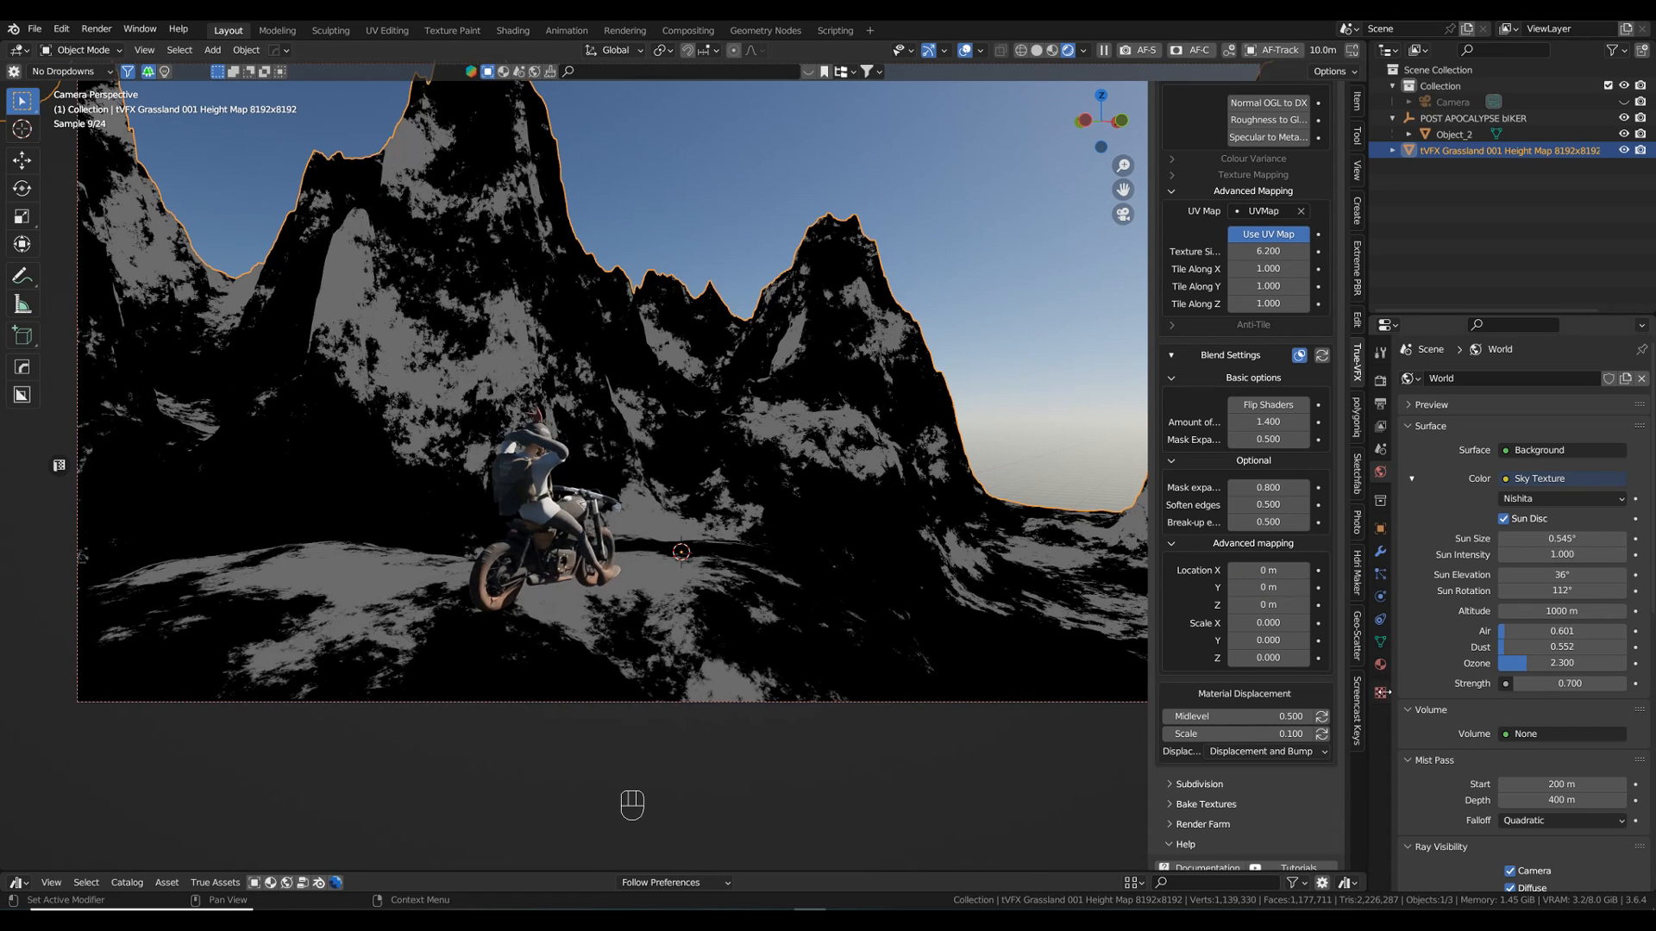
click(1300, 355)
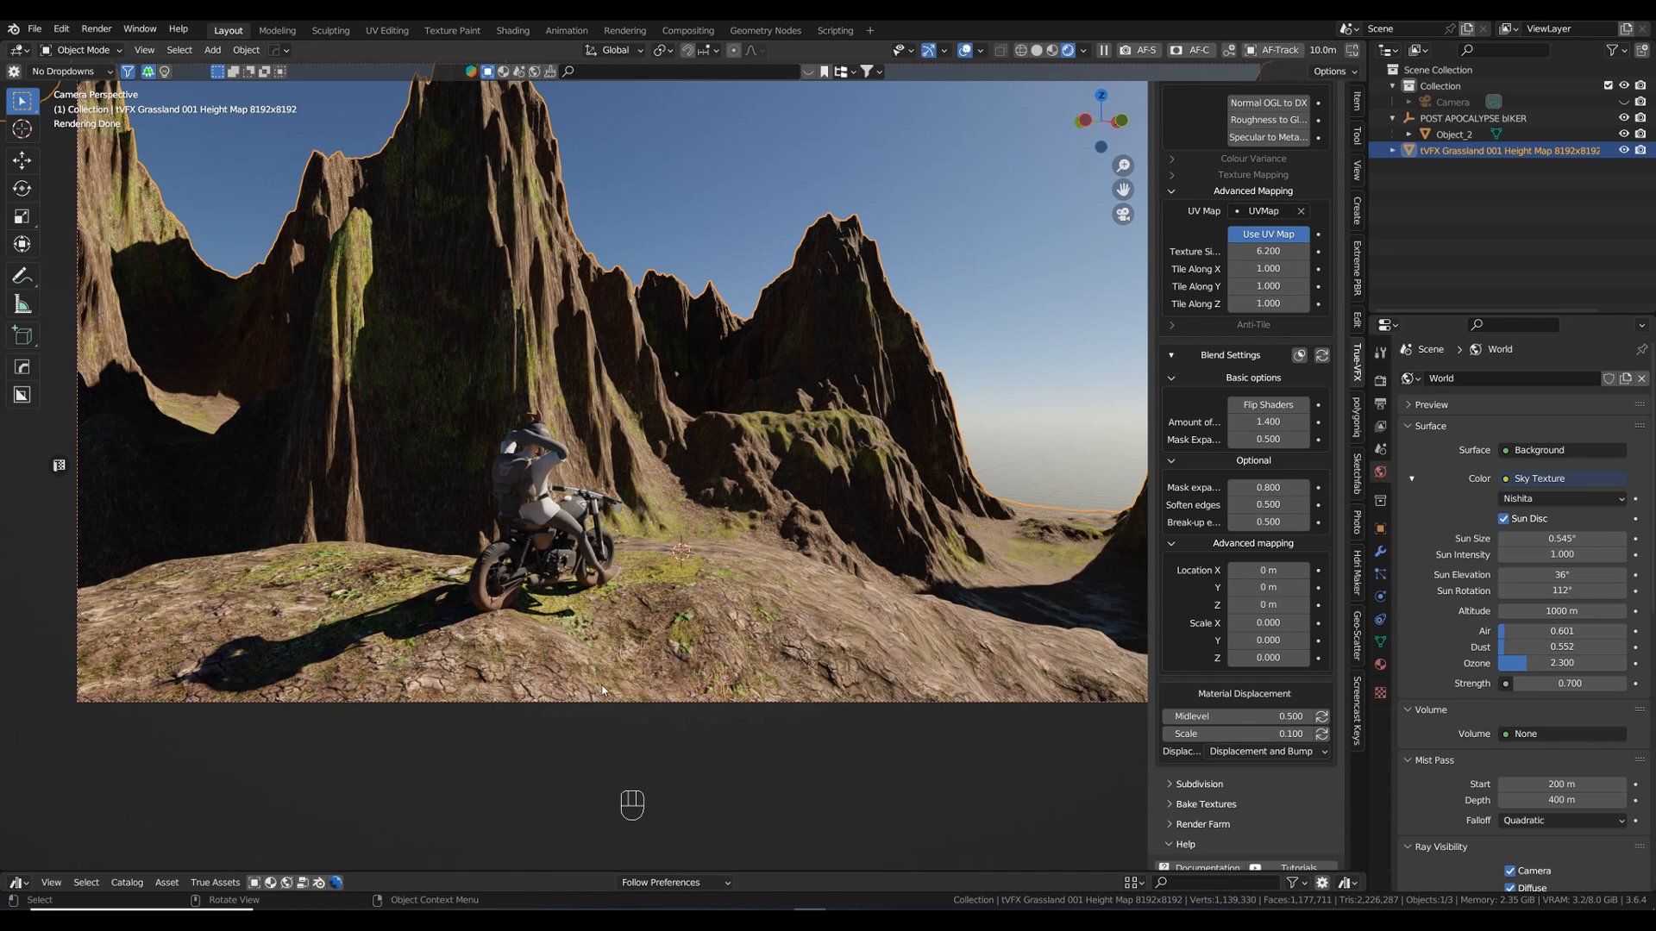
- Enable the Cliffs material and assign it the tan, cracked Bergpack rock texture
scroll(1279, 361, up, 10)
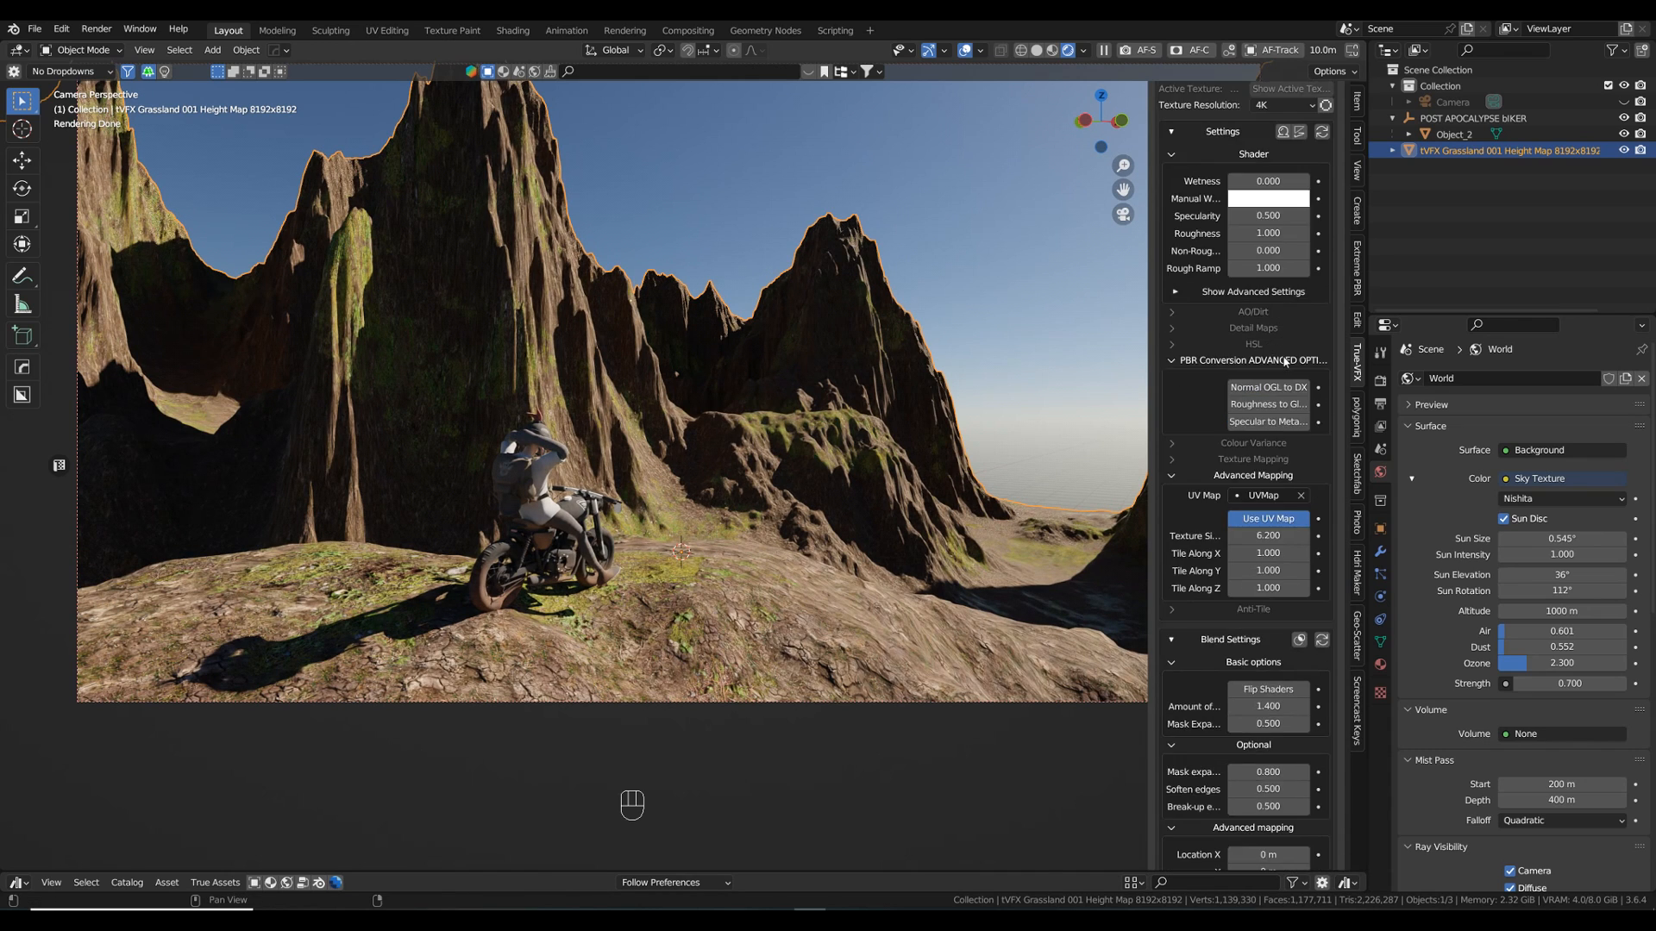
scroll(1279, 361, up, 5)
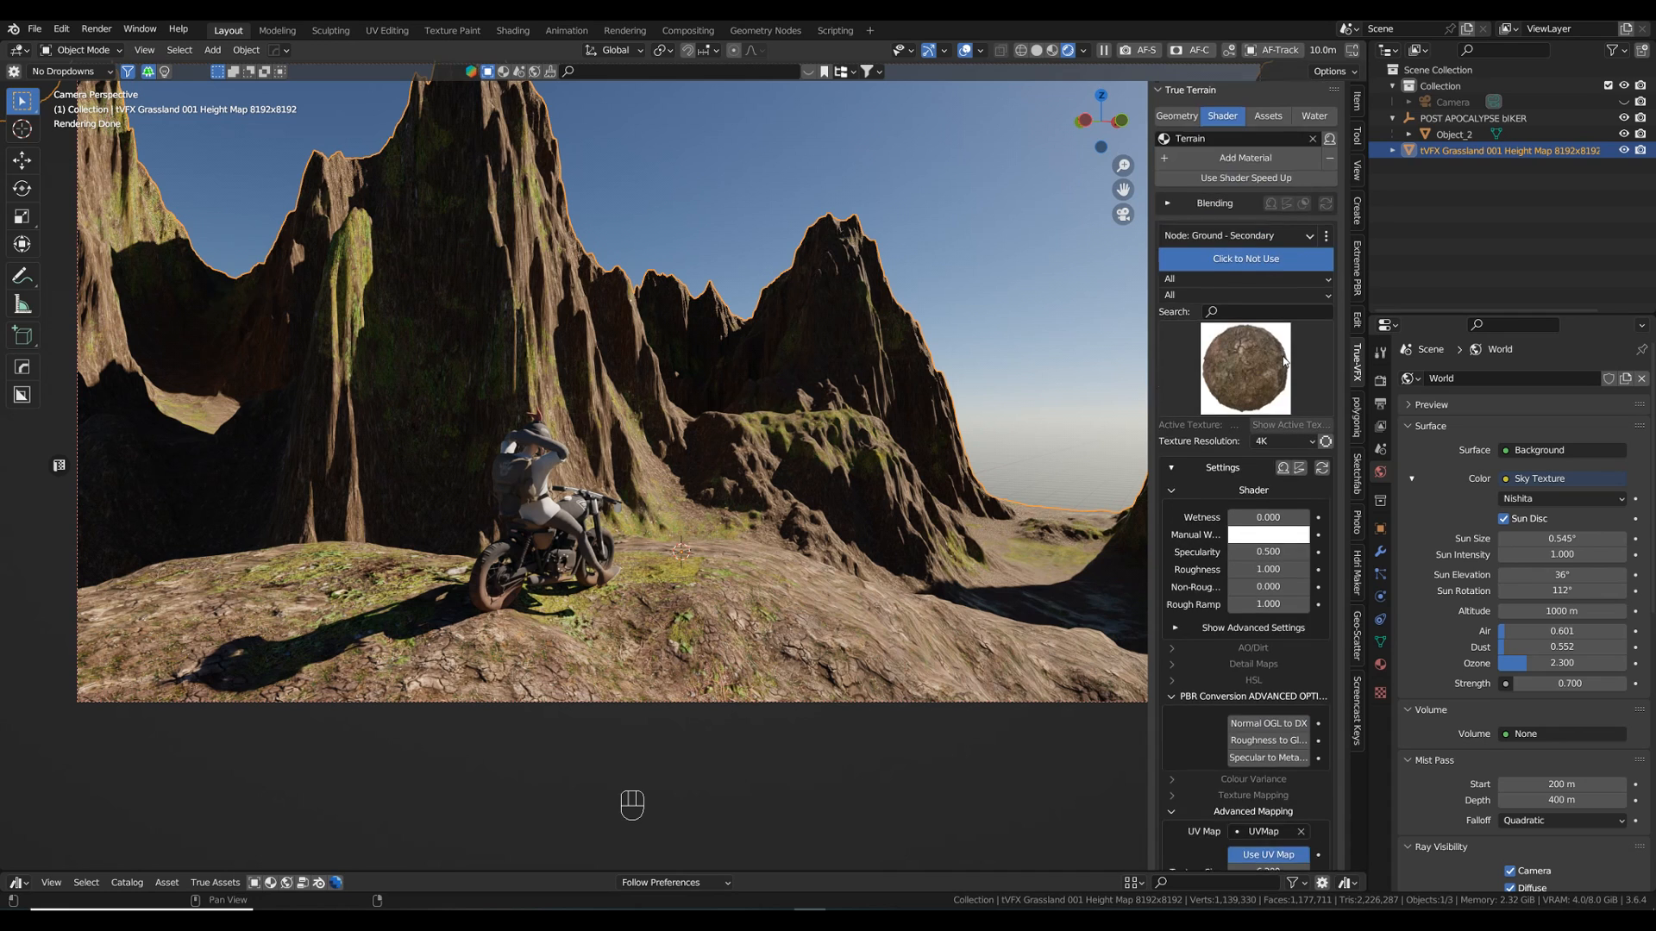
click(1218, 240)
click(1216, 312)
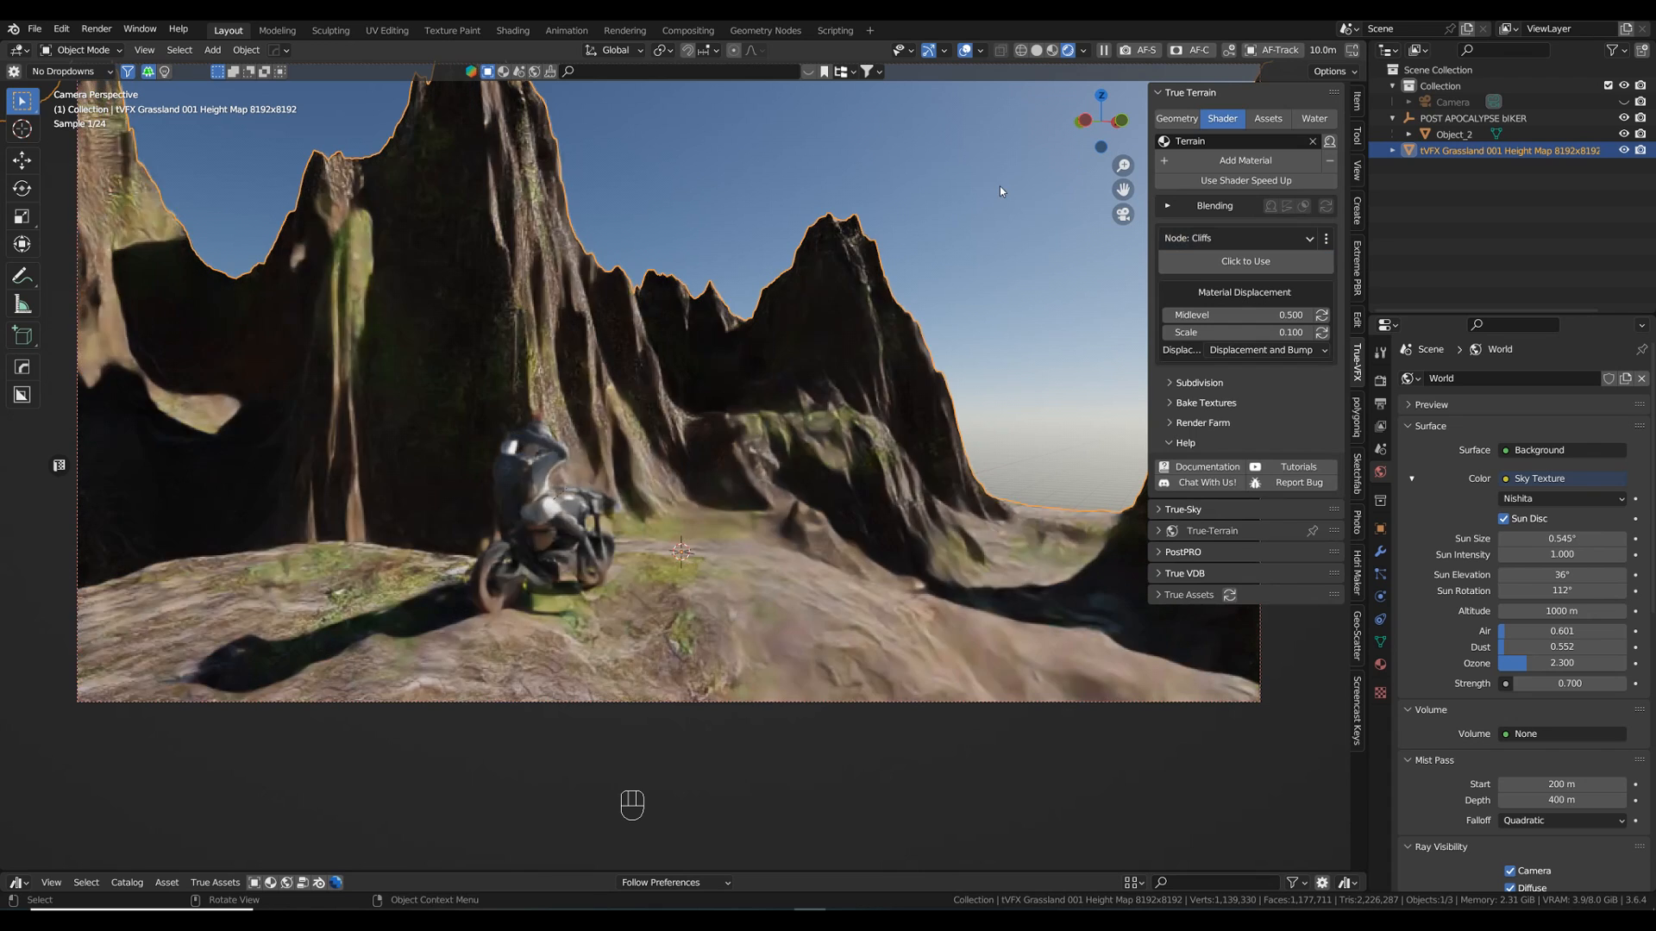
click(1242, 262)
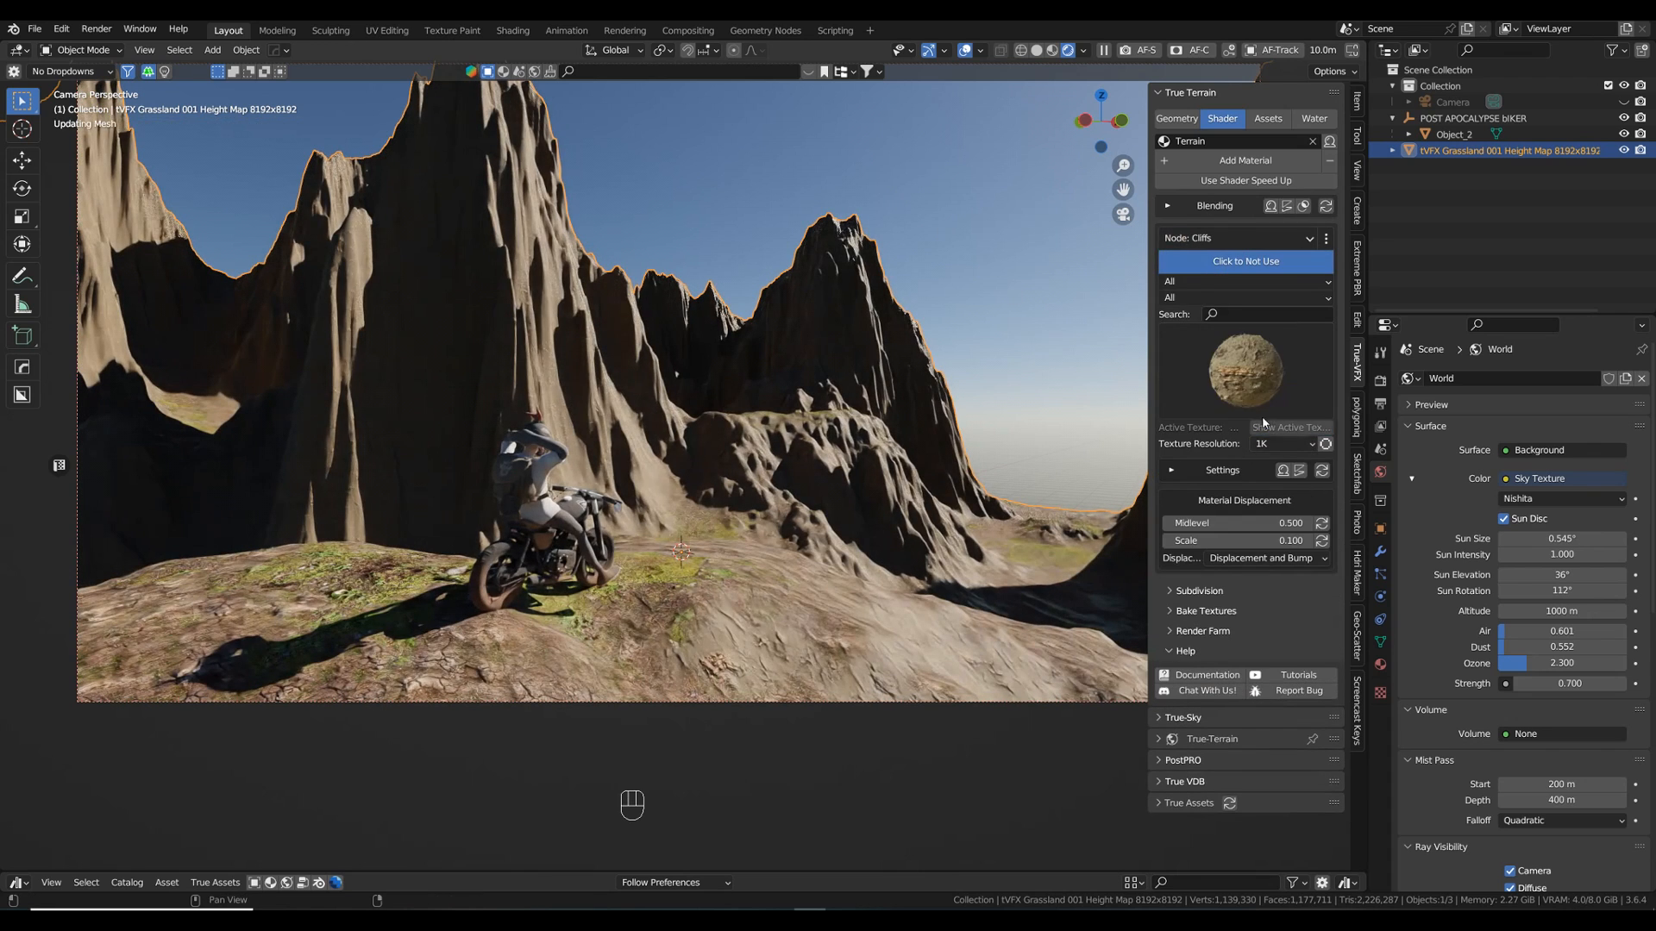
click(1253, 371)
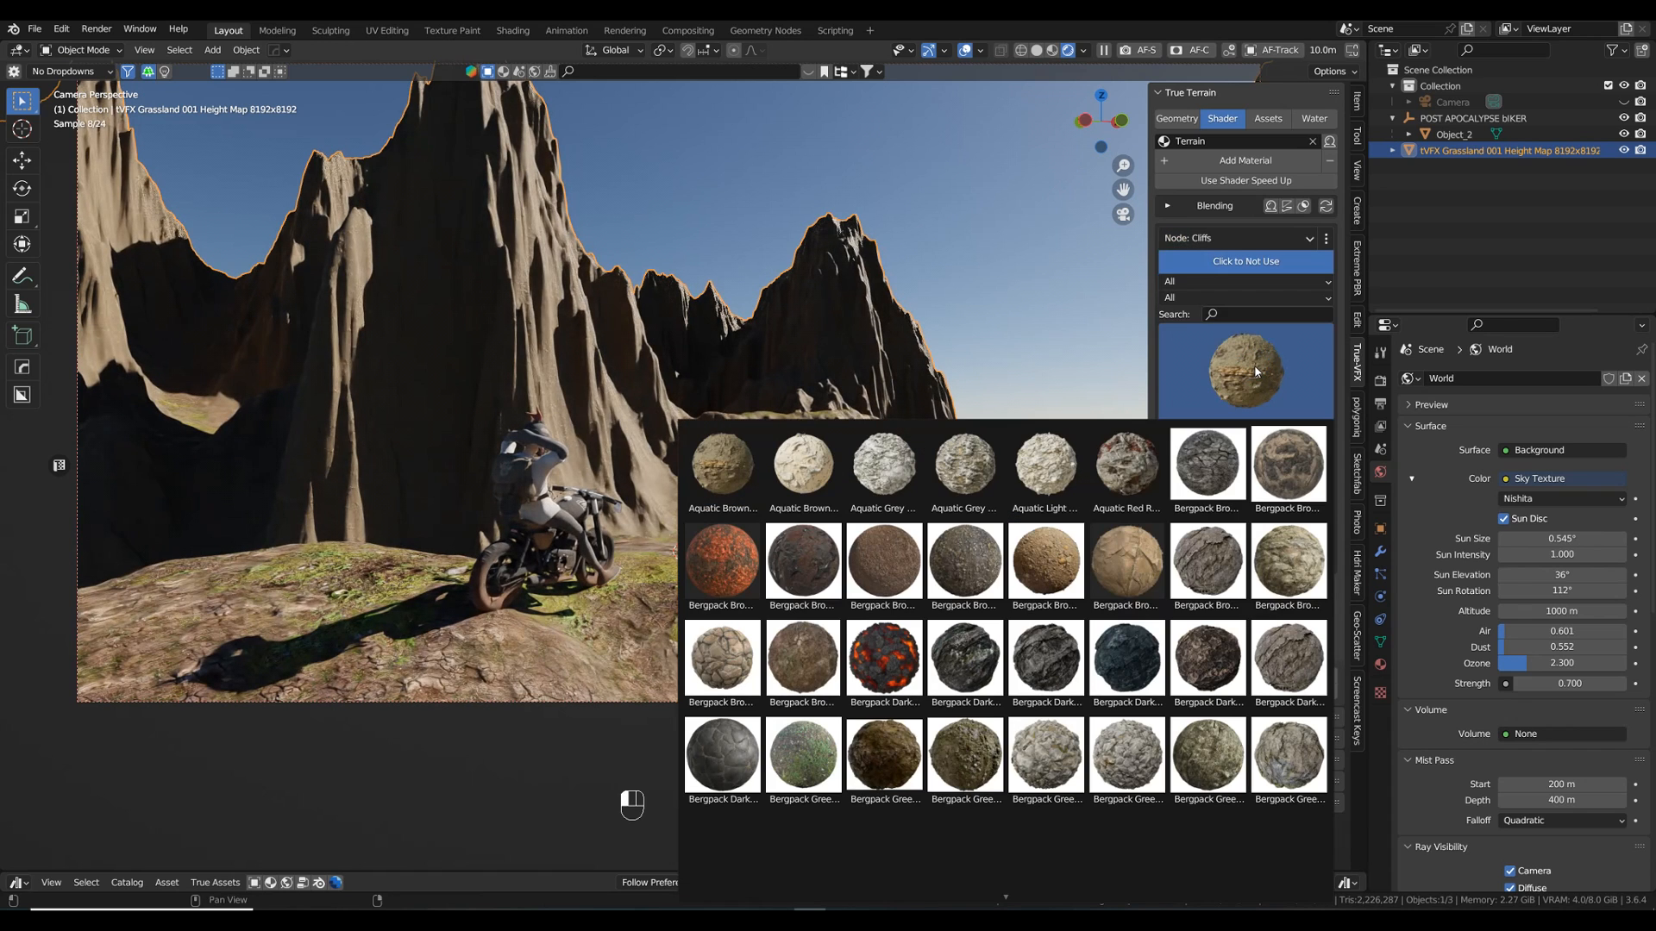
click(1147, 576)
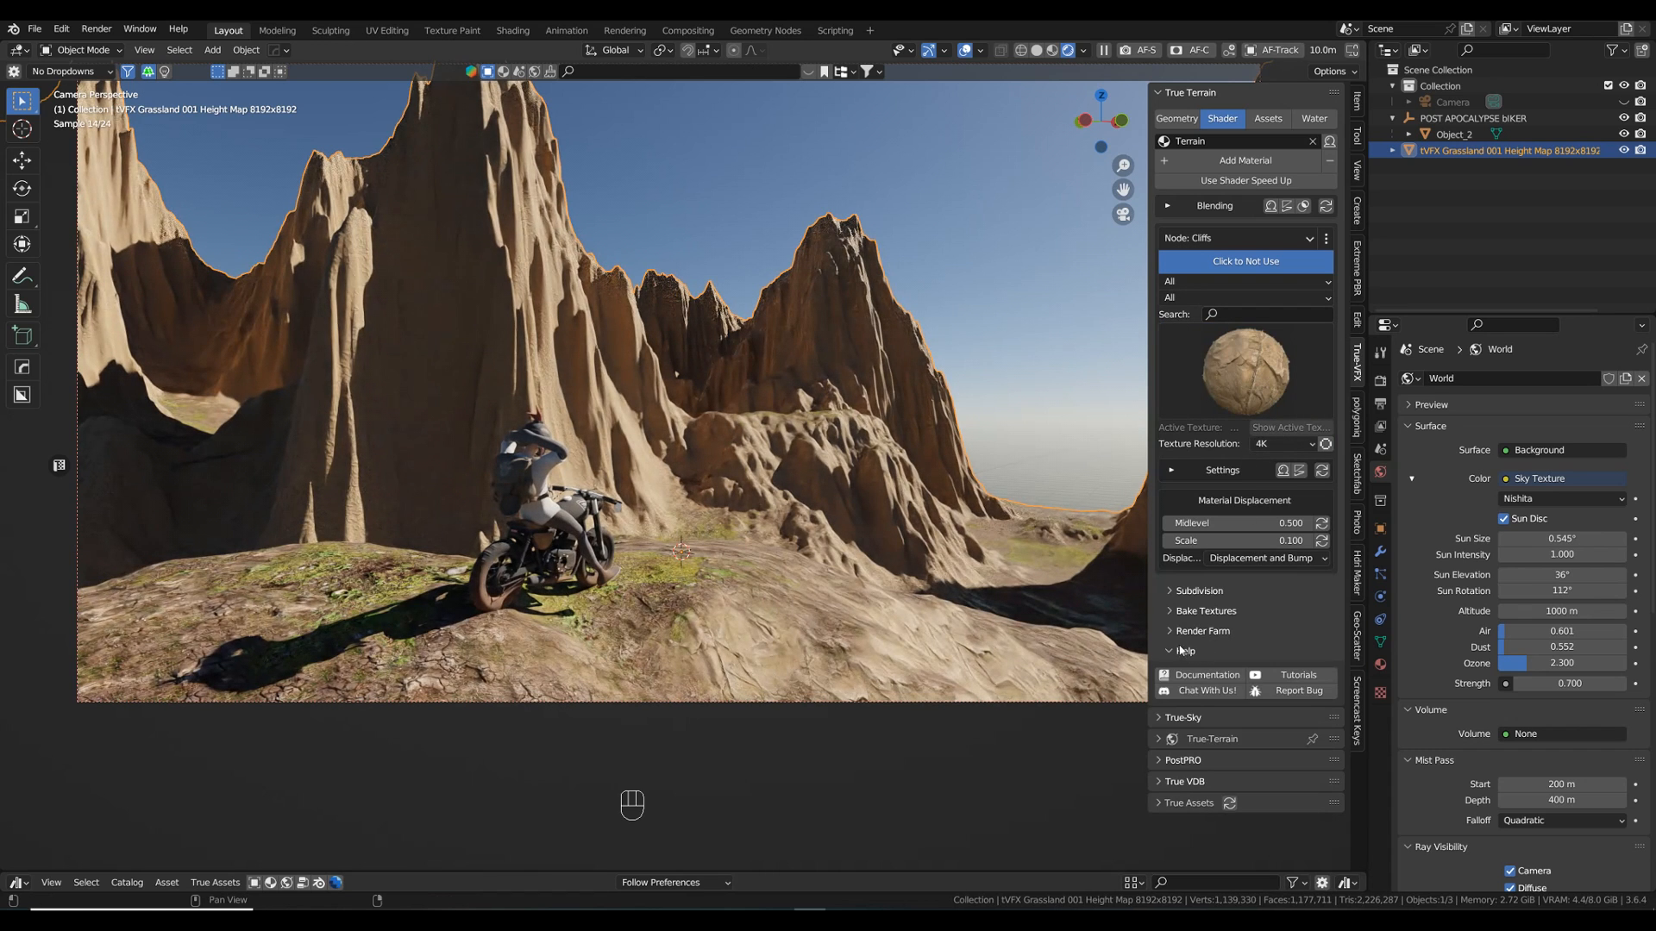
- Open the Cliffs material's settings and expand its Anti-Tile and Texture Mapping options
click(1171, 471)
scroll(1235, 572, down, 5)
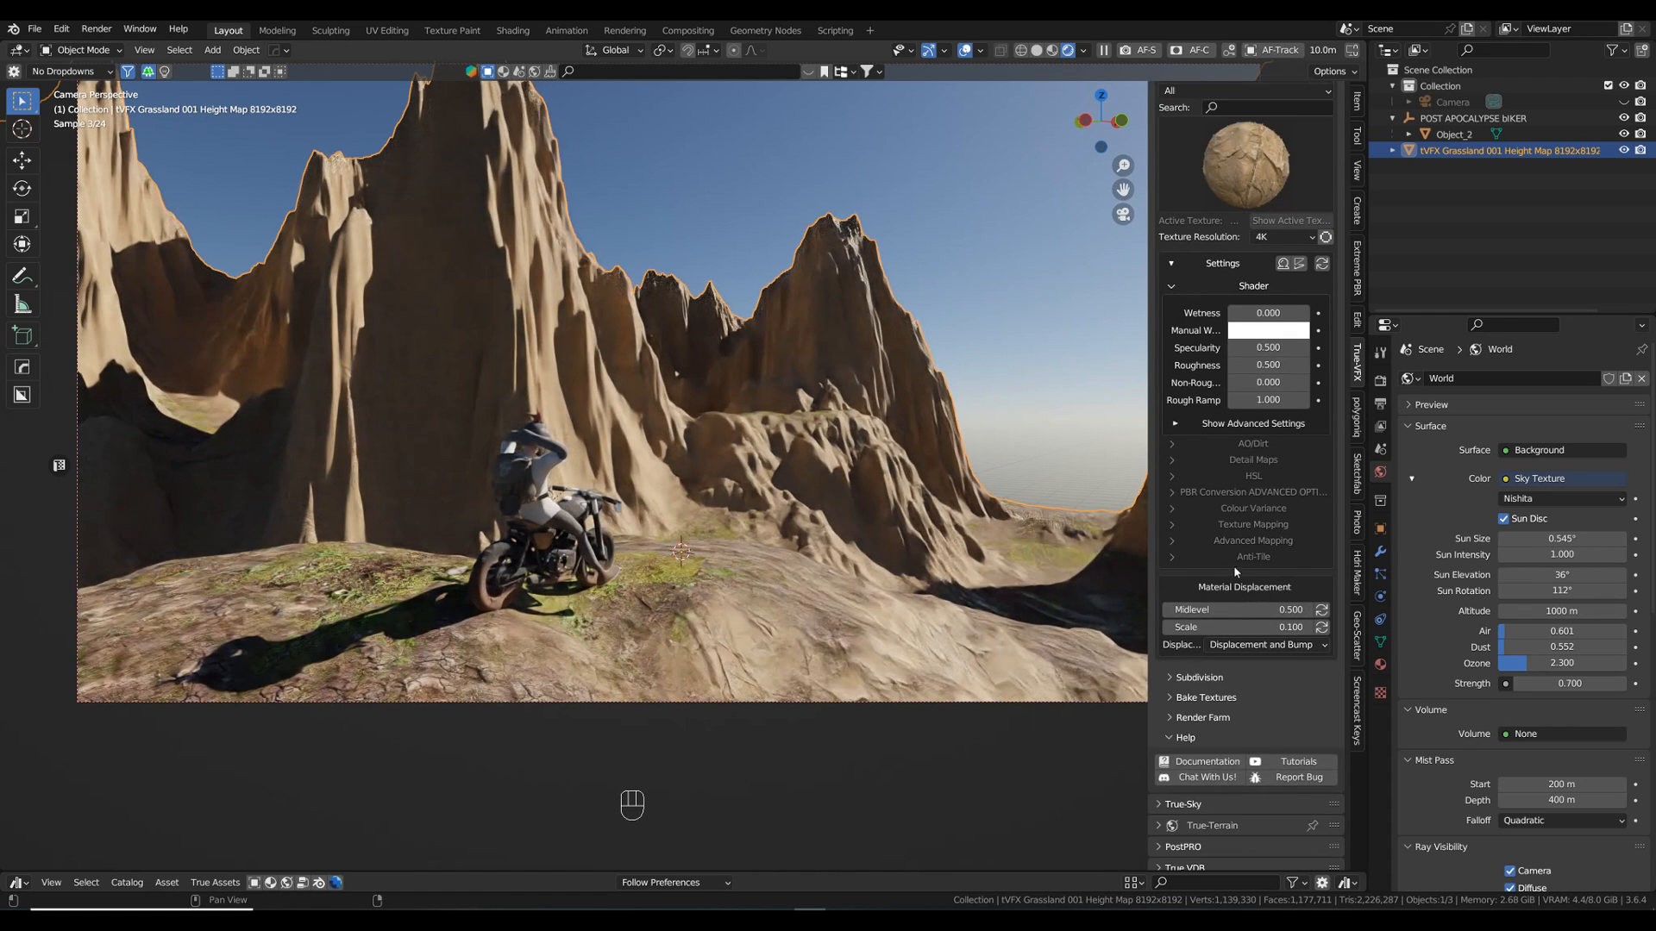
click(1246, 557)
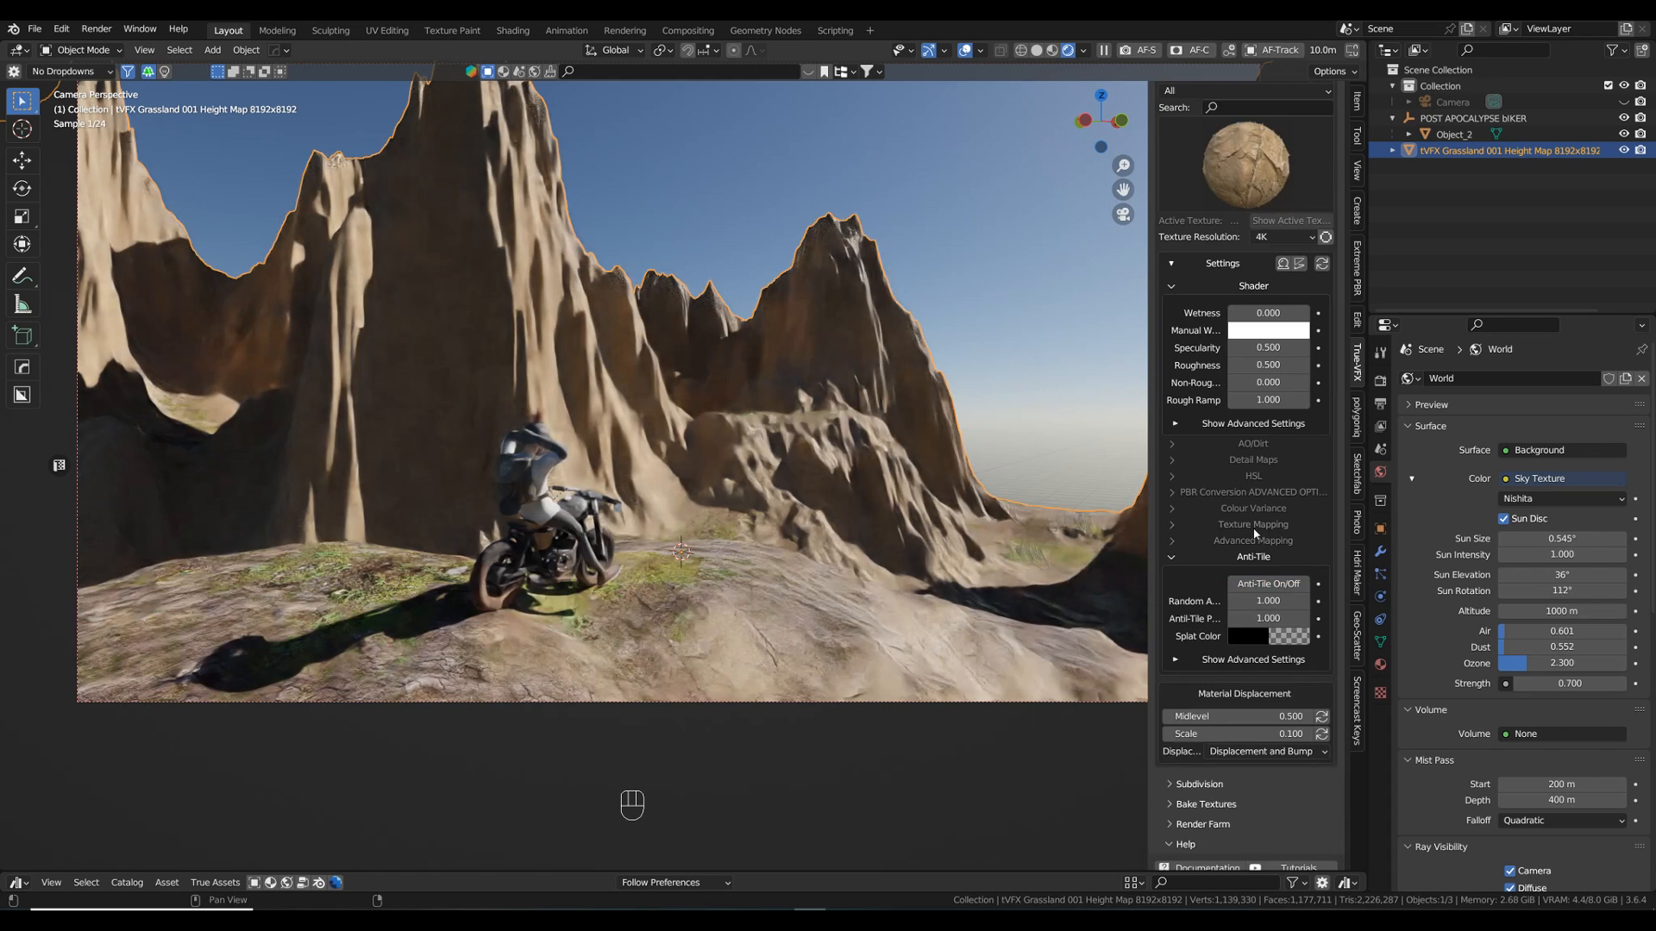
click(1253, 525)
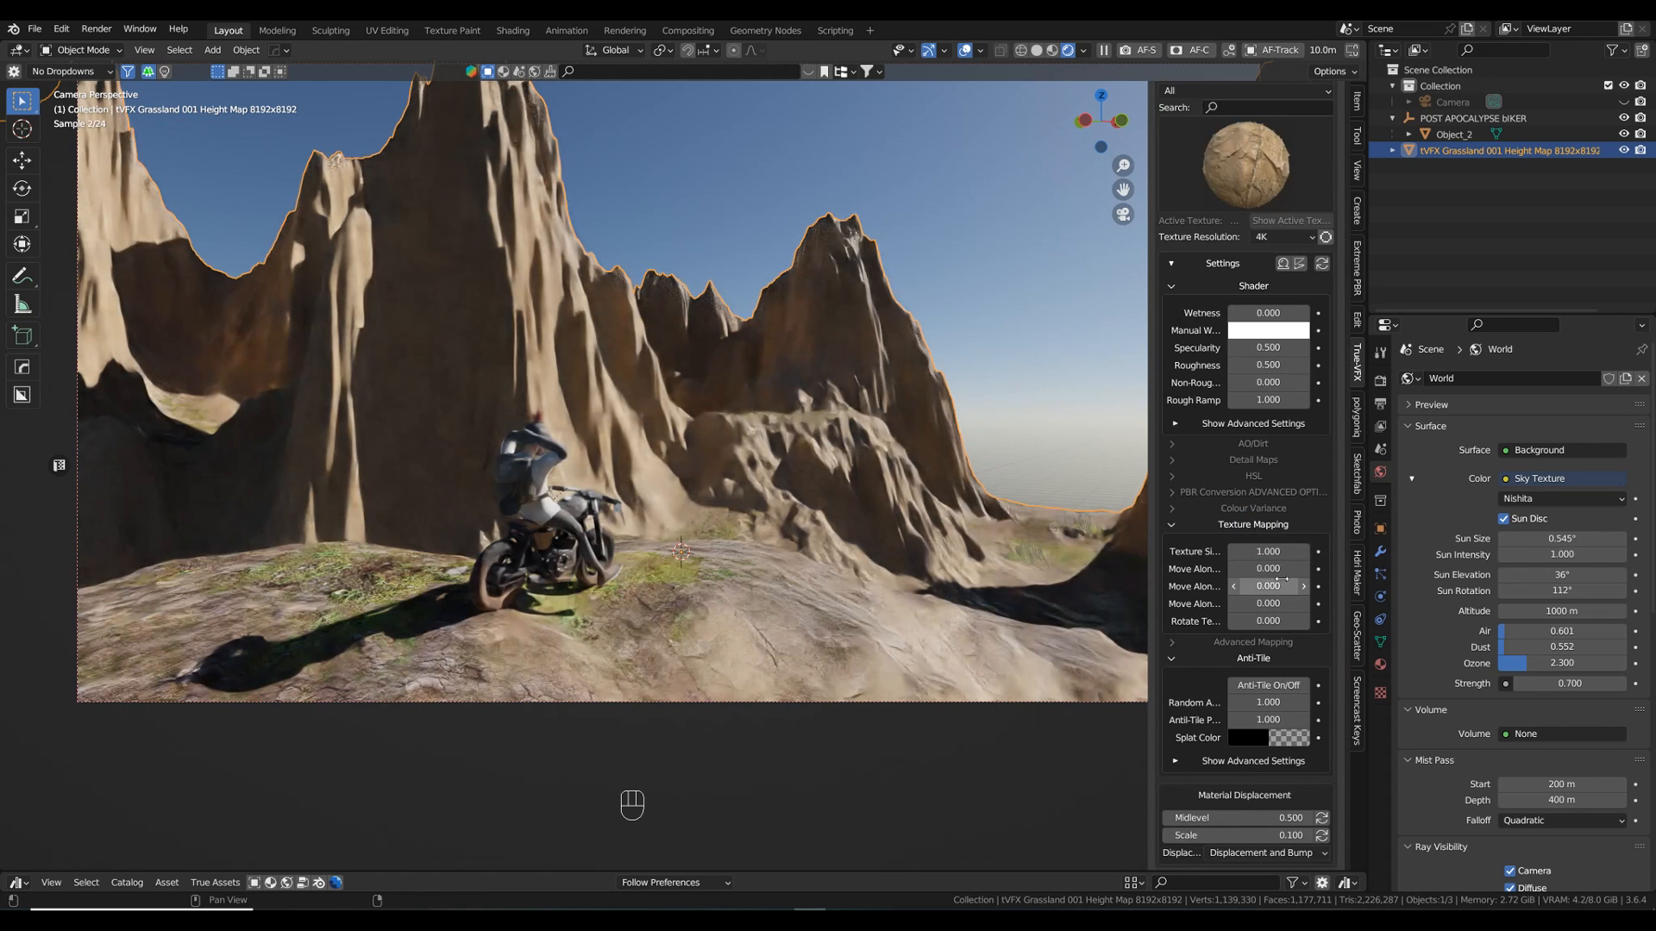
- Try progressively larger texture sizes for the cliffs, up to 47.3
double_click(1268, 551)
text(10.1)
key(Return)
drag(1267, 551, 1373, 551)
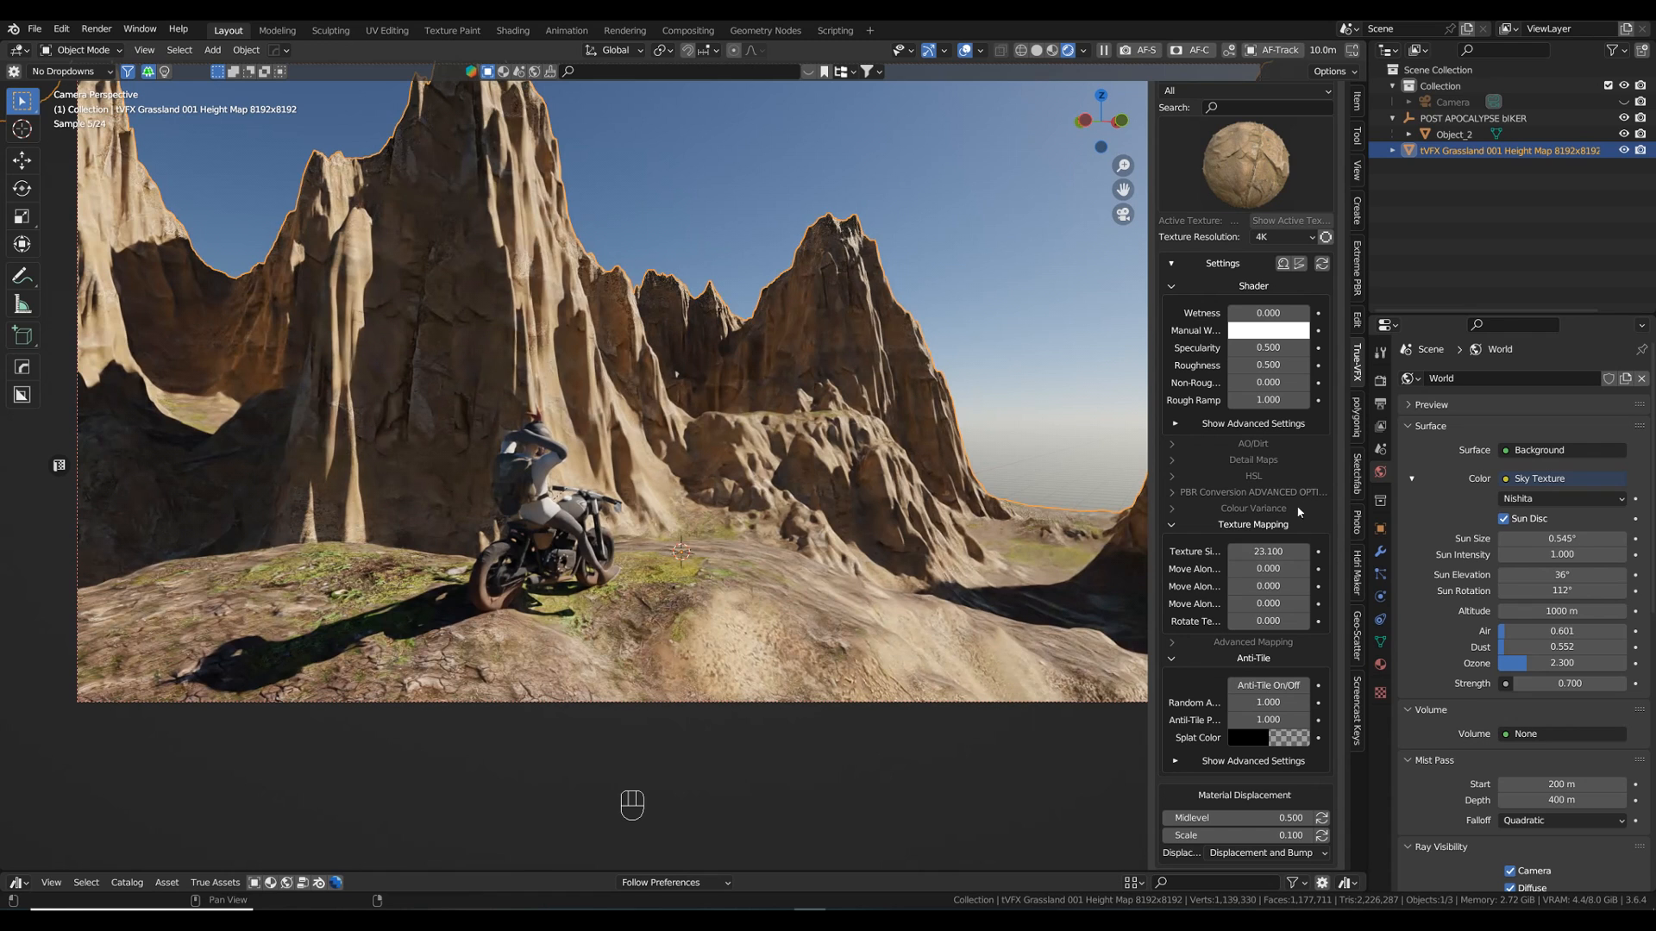
drag(1268, 551, 1410, 551)
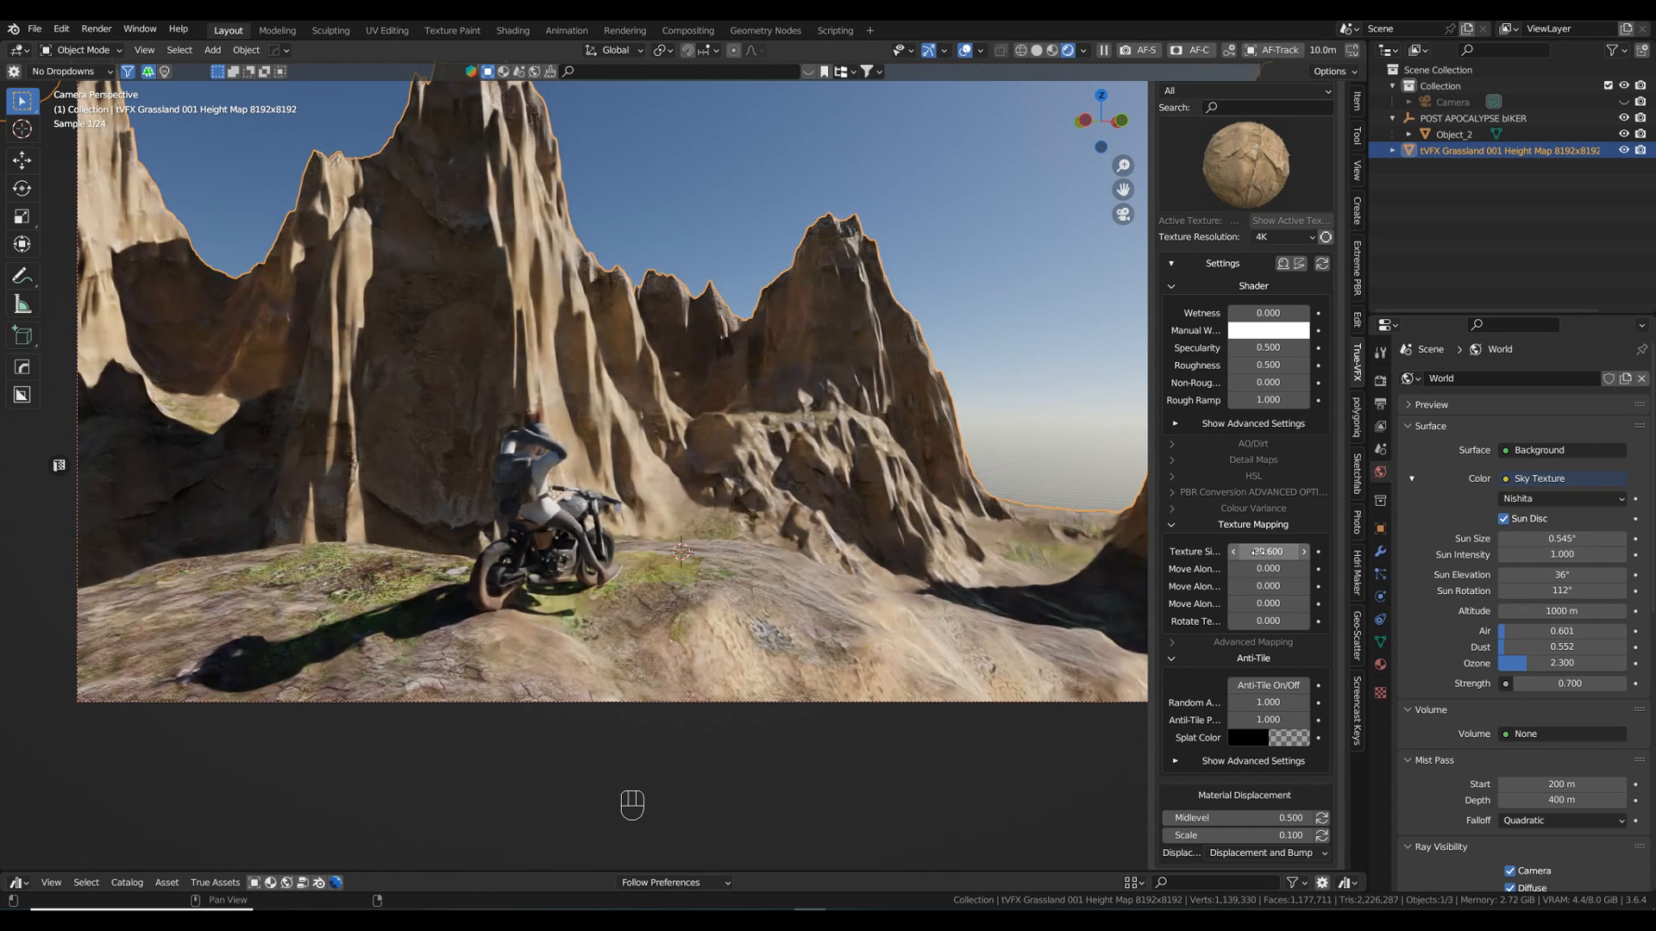
drag(1261, 551, 1333, 551)
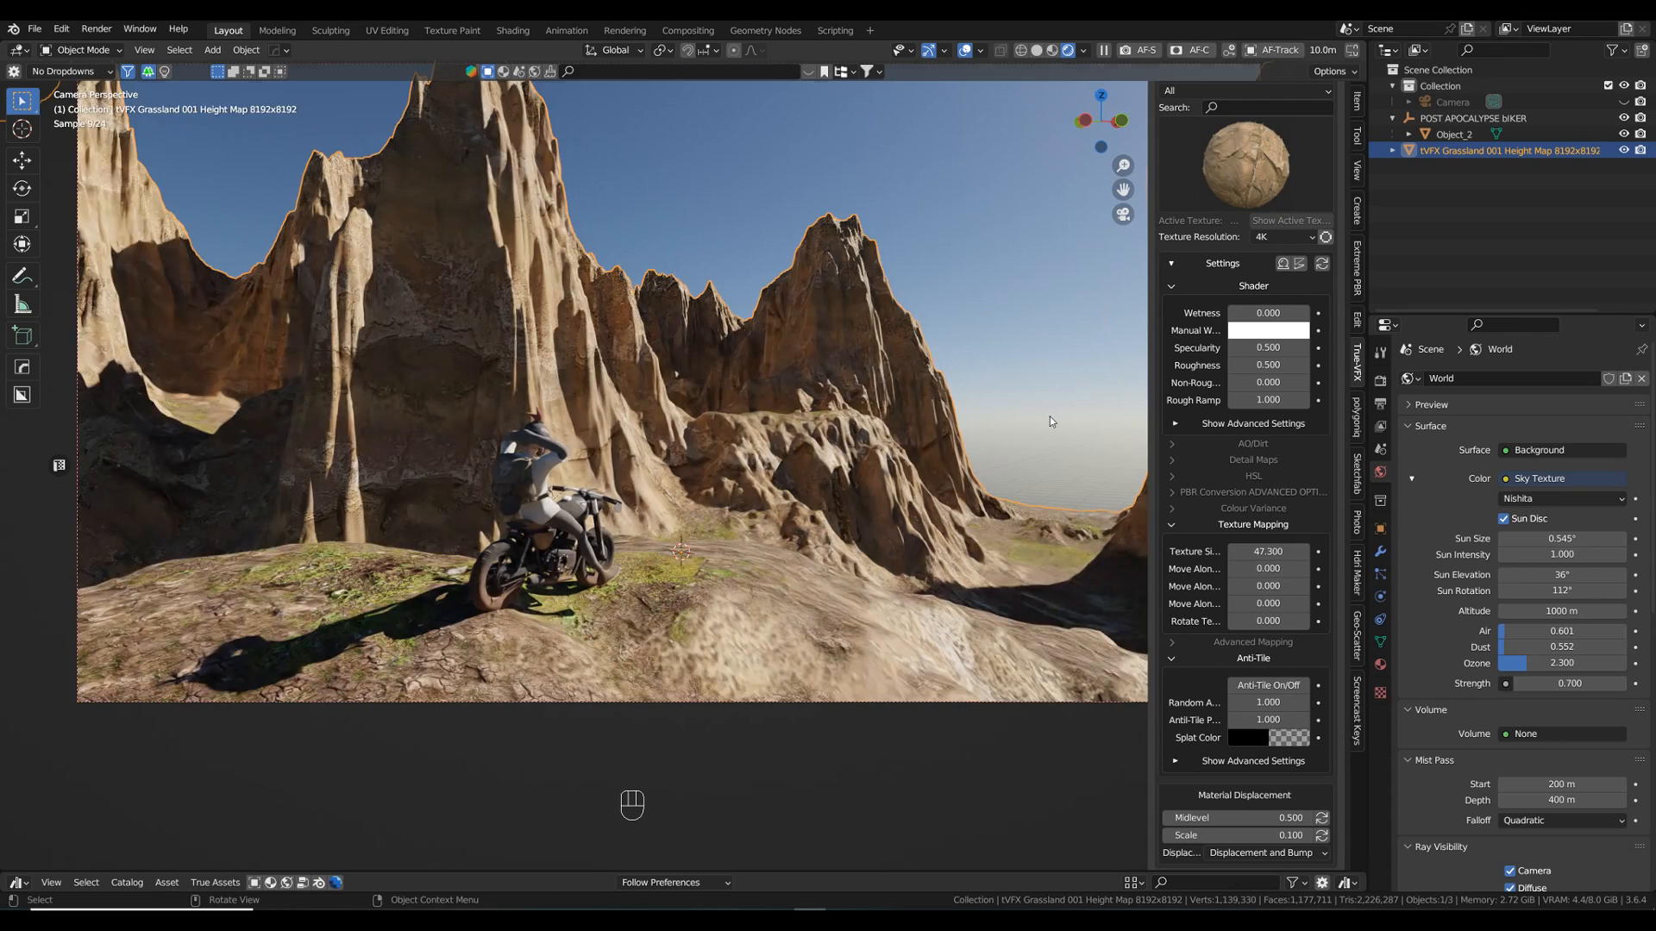
- Try cliff texture sizes of 100 and 50 while viewing the whole camera frame
scroll(1041, 418, down, 1)
shift+middle_drag(969, 439, 890, 496)
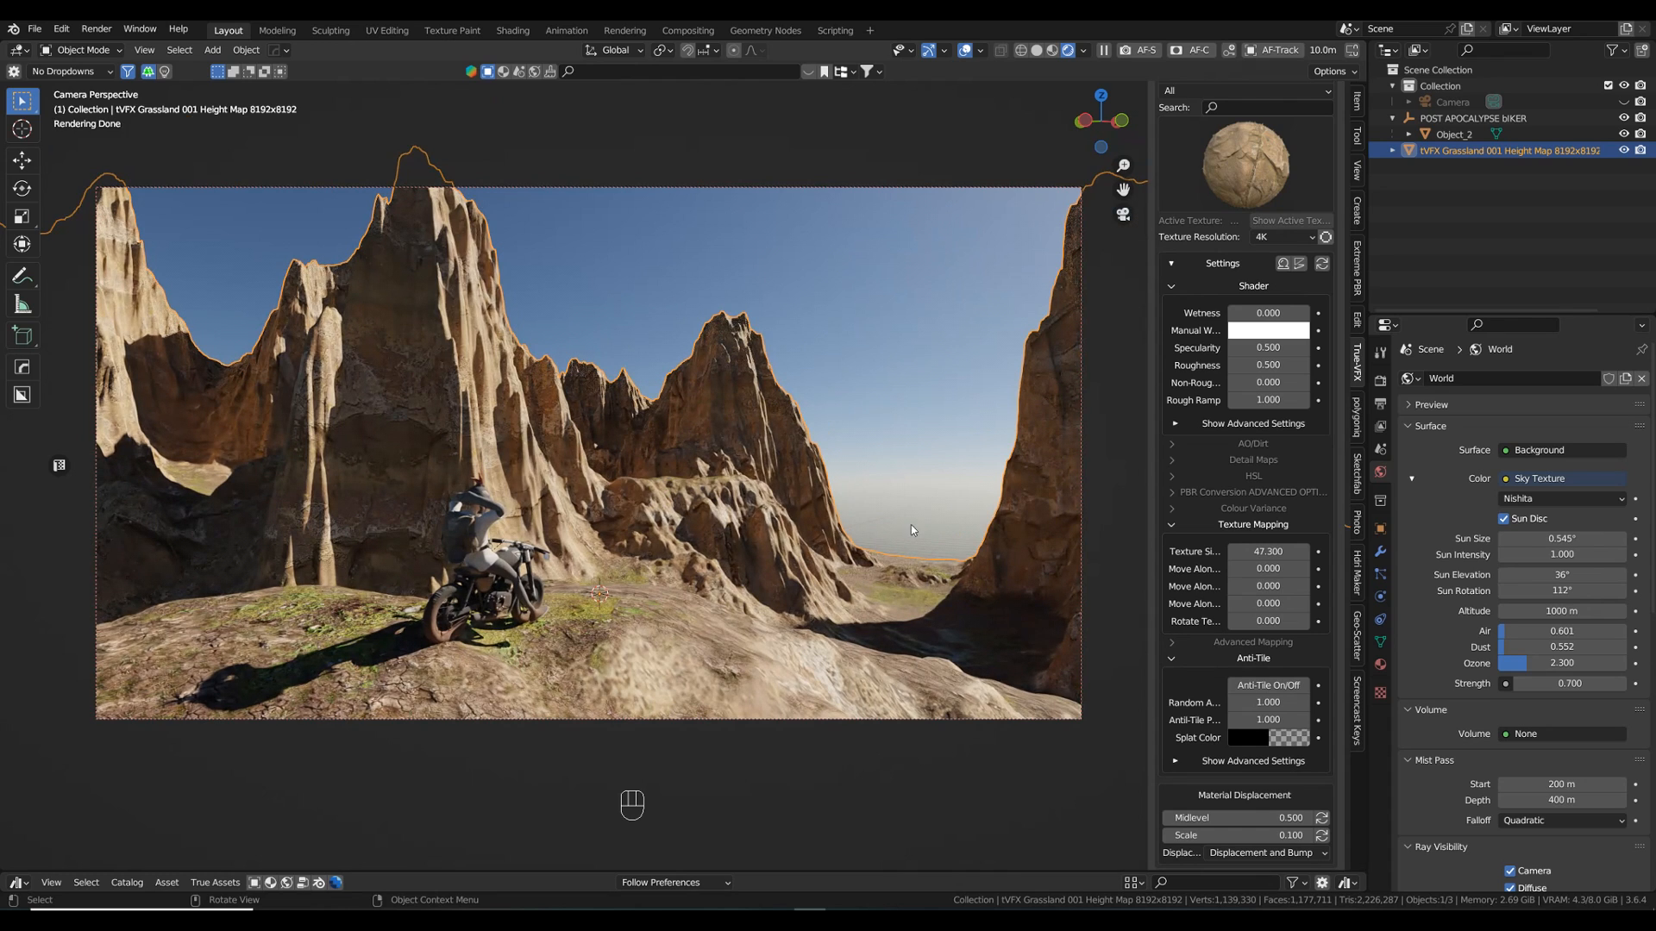
click(1269, 551)
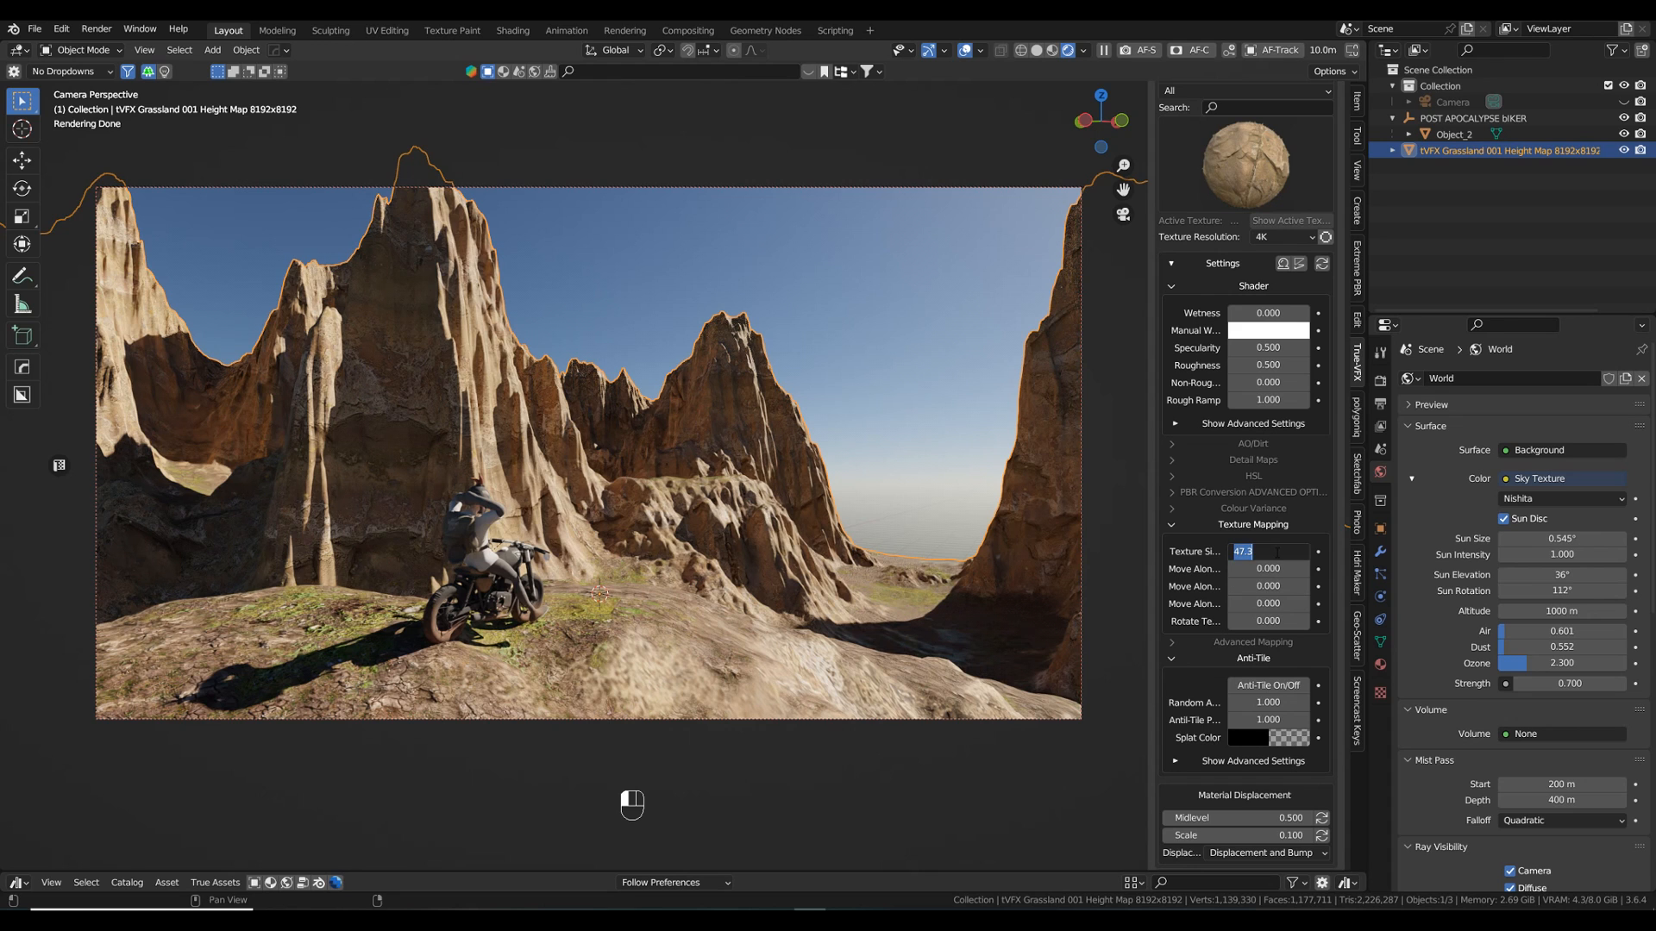
text(100)
key(Return)
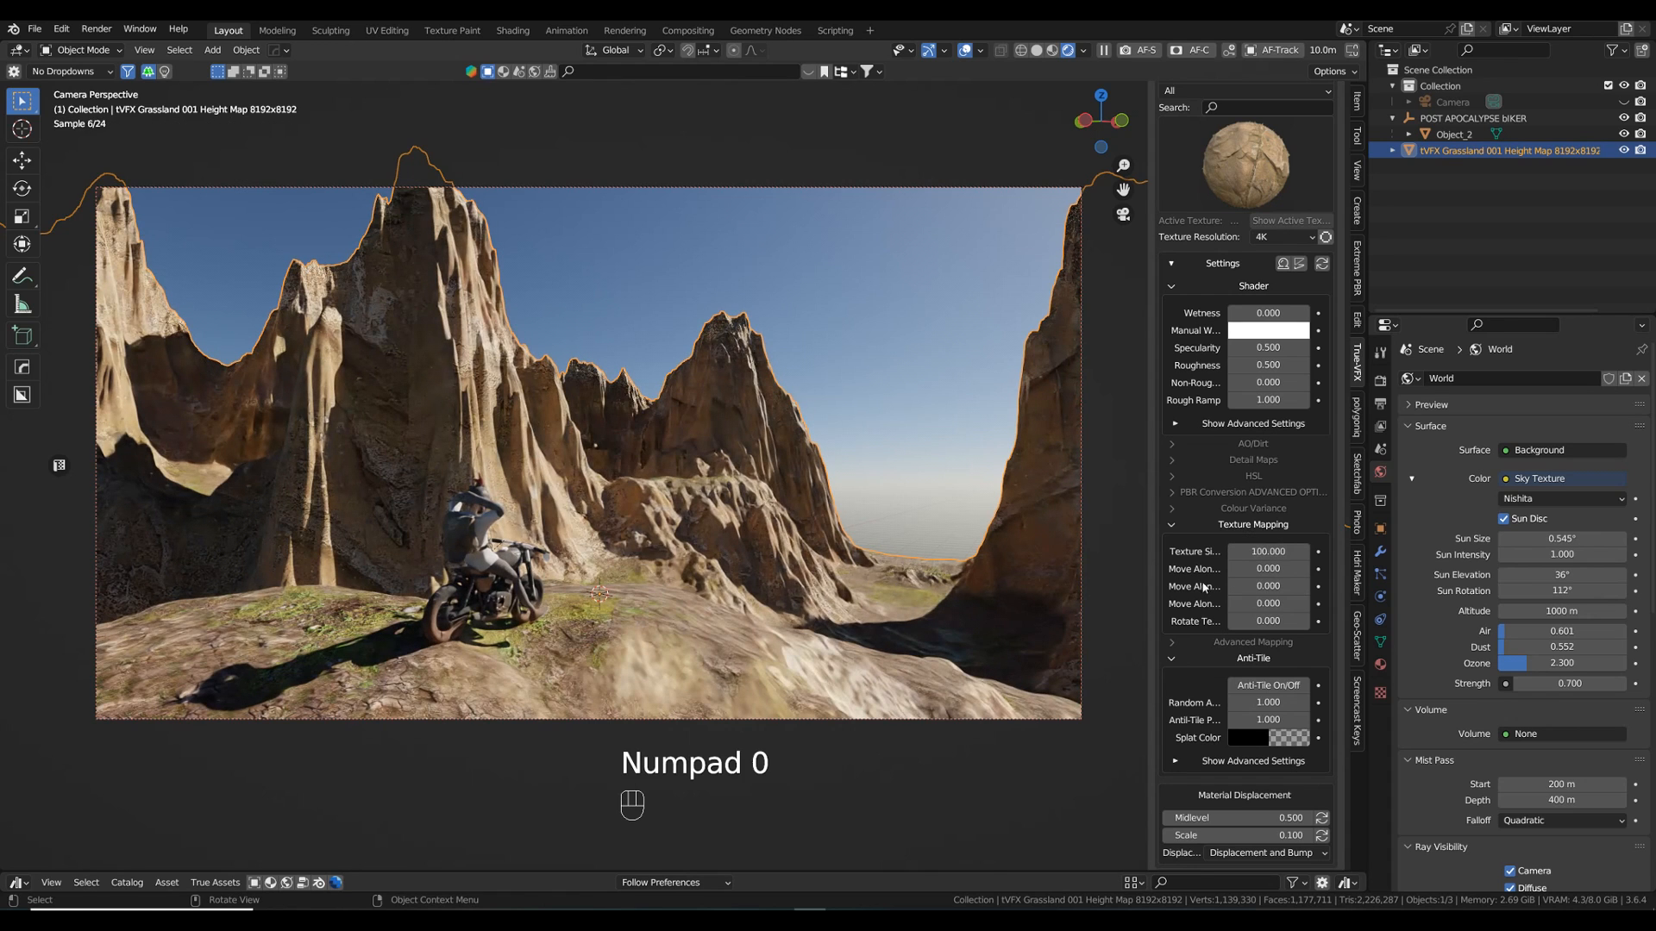
click(1269, 552)
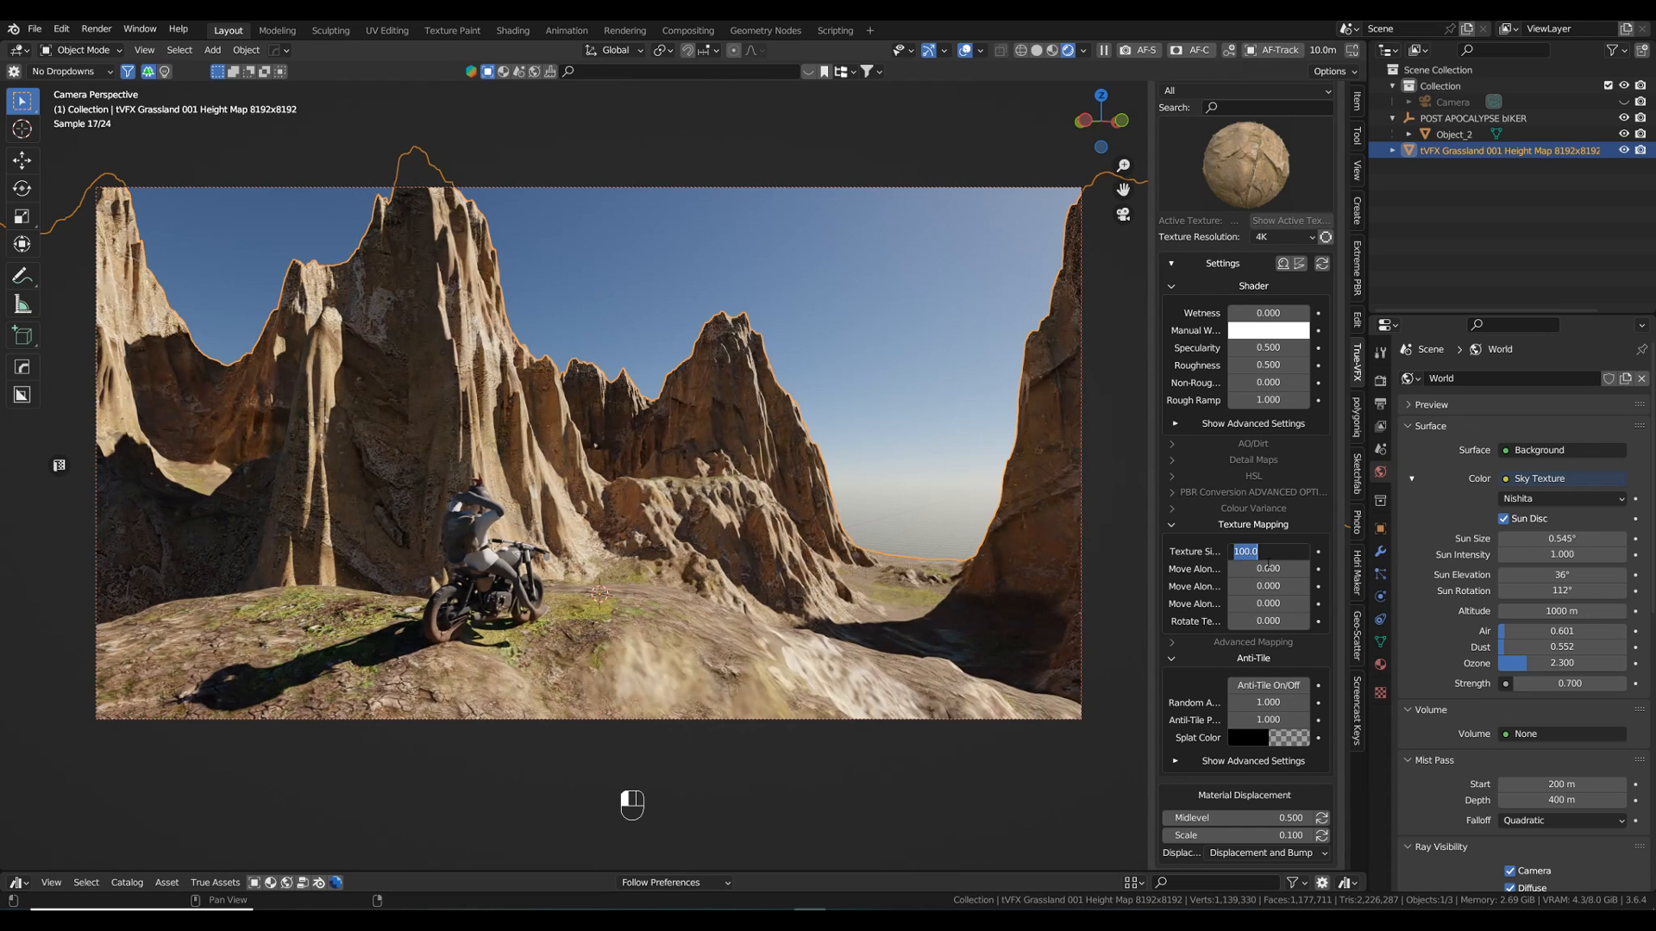
text(50)
key(Return)
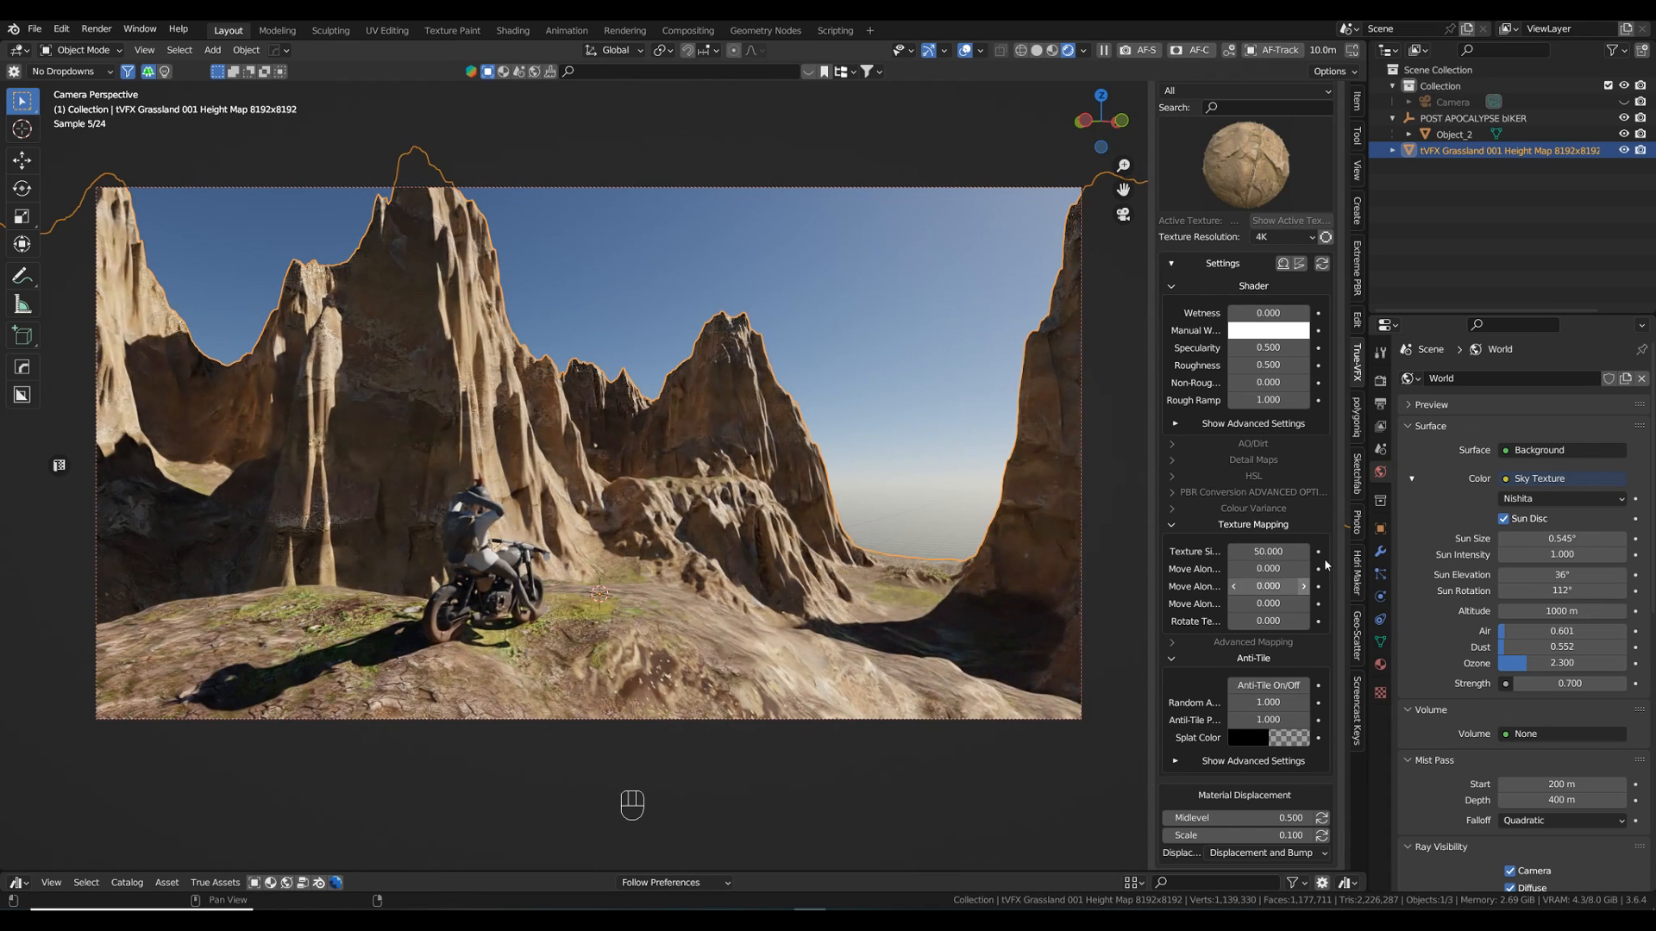
- Set the Cliffs material's texture size to 25
click(1268, 552)
text(25)
key(Return)
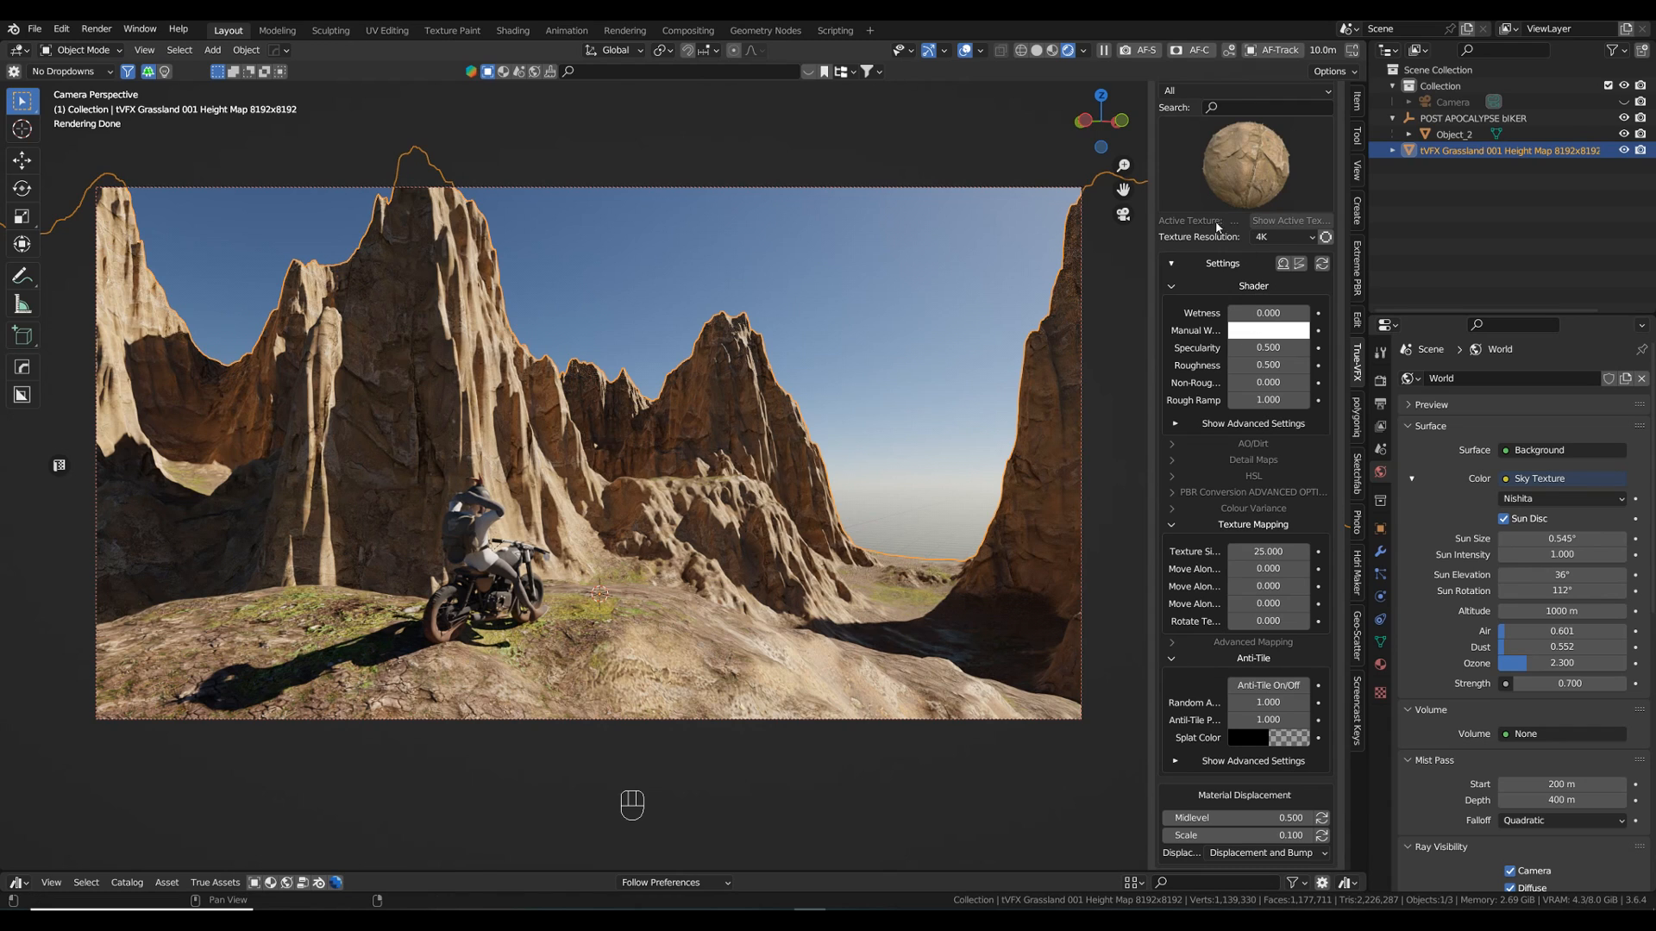
- Raise the terrain geometry's subdivision level to 11
scroll(1246, 304, up, 5)
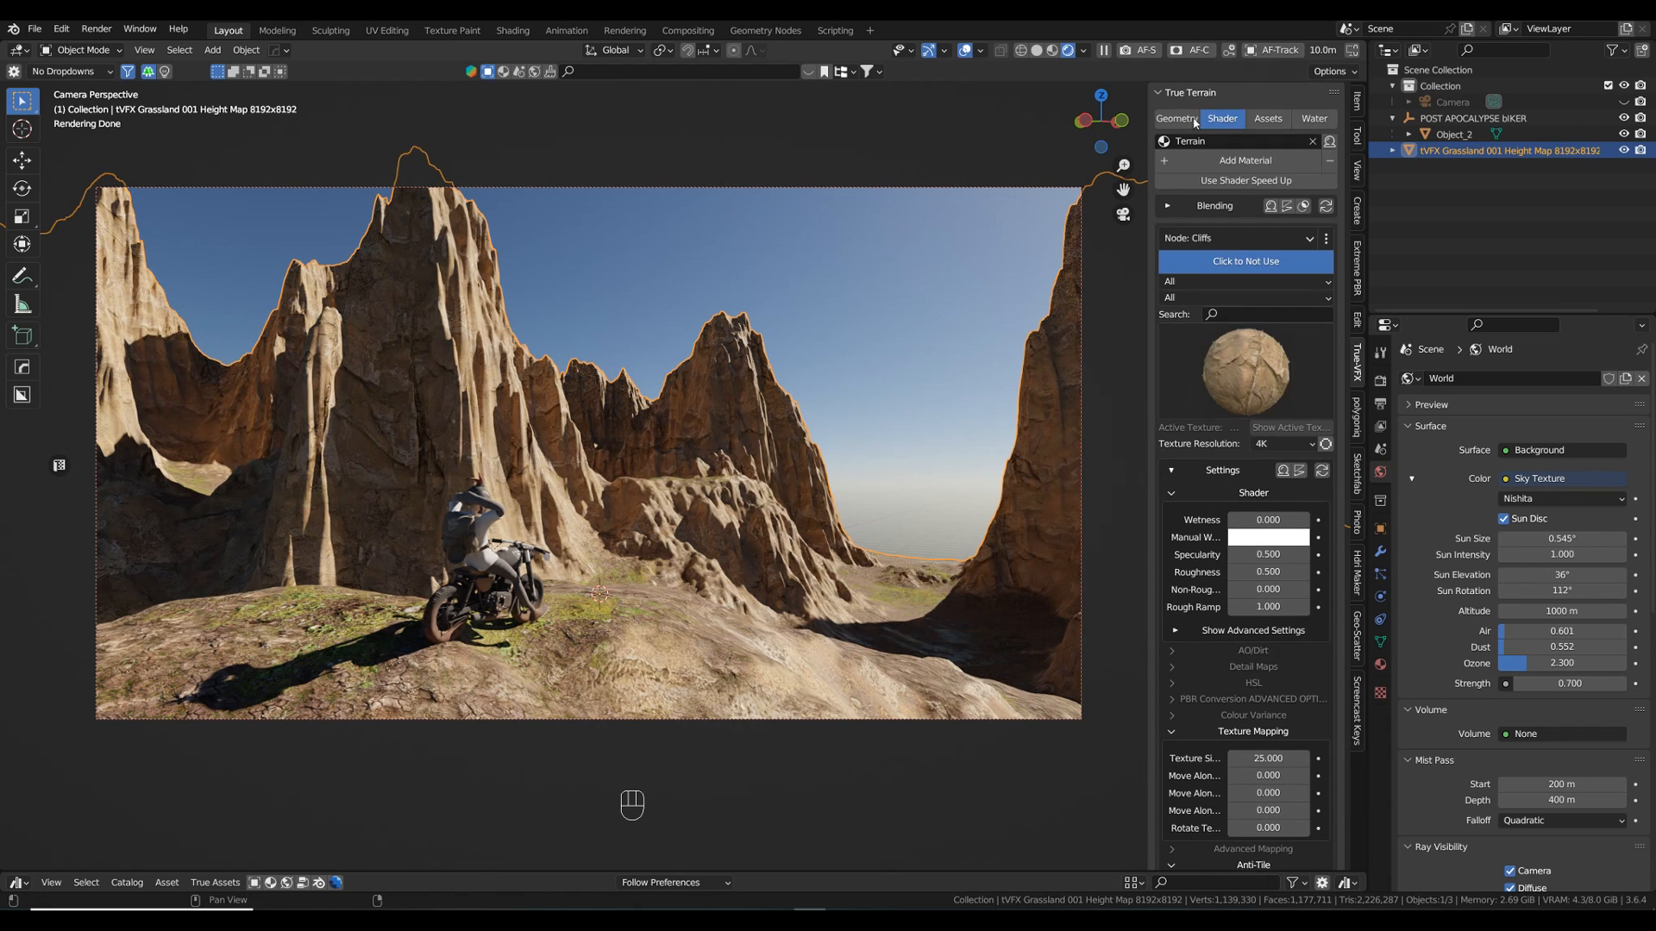
click(1176, 118)
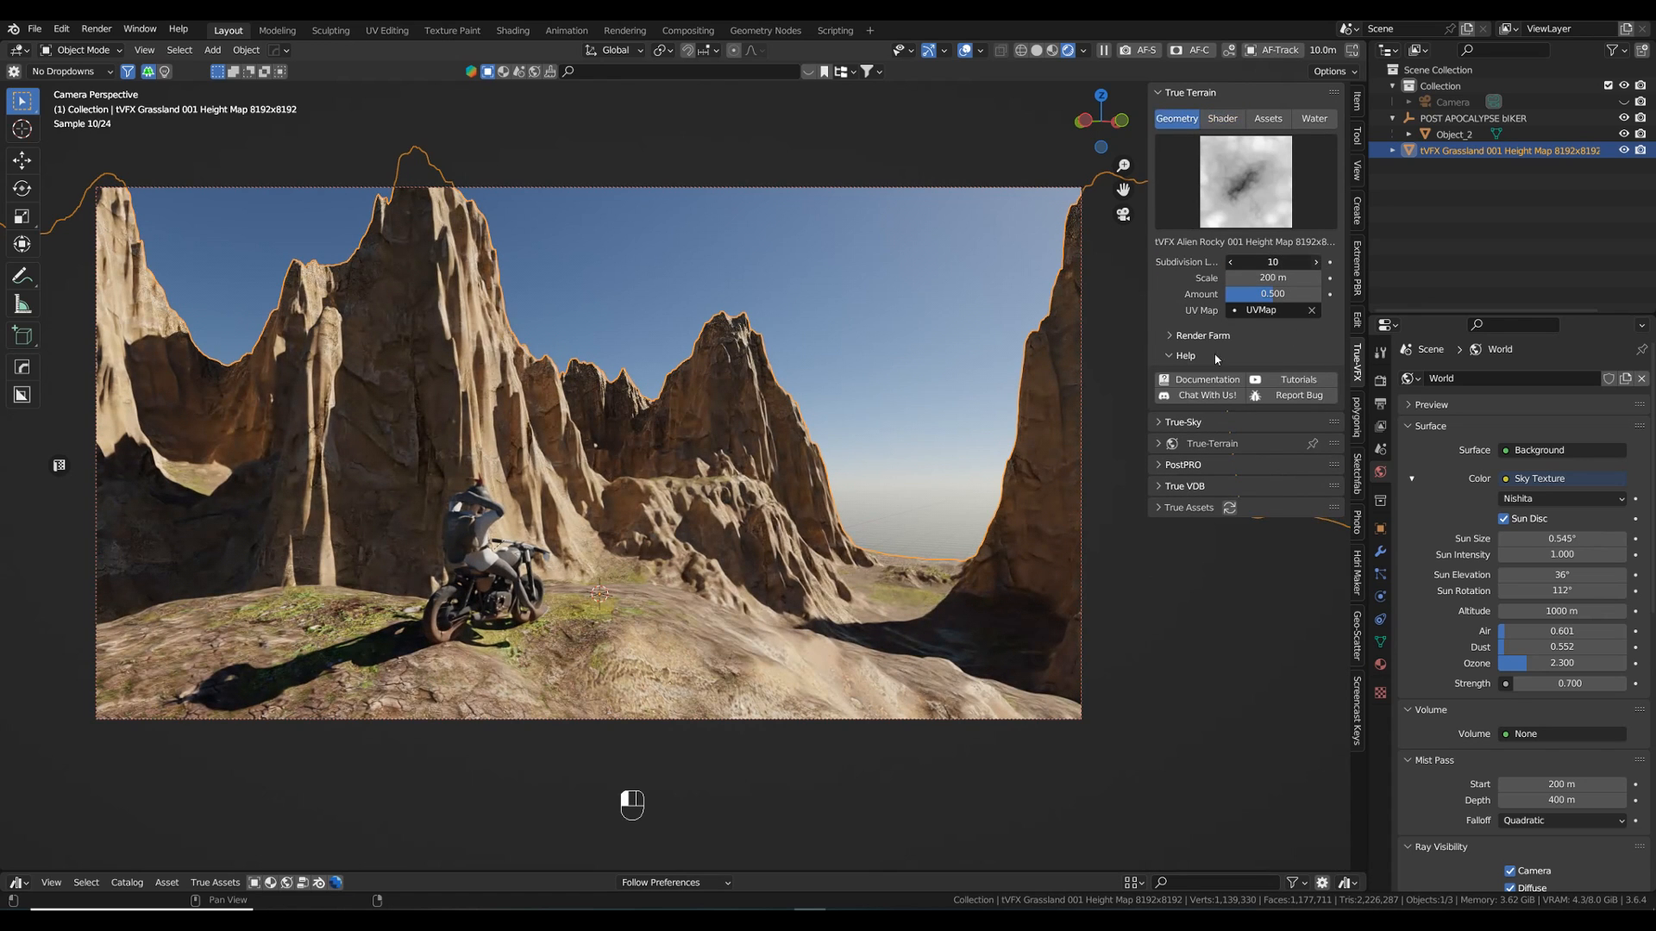
click(1316, 262)
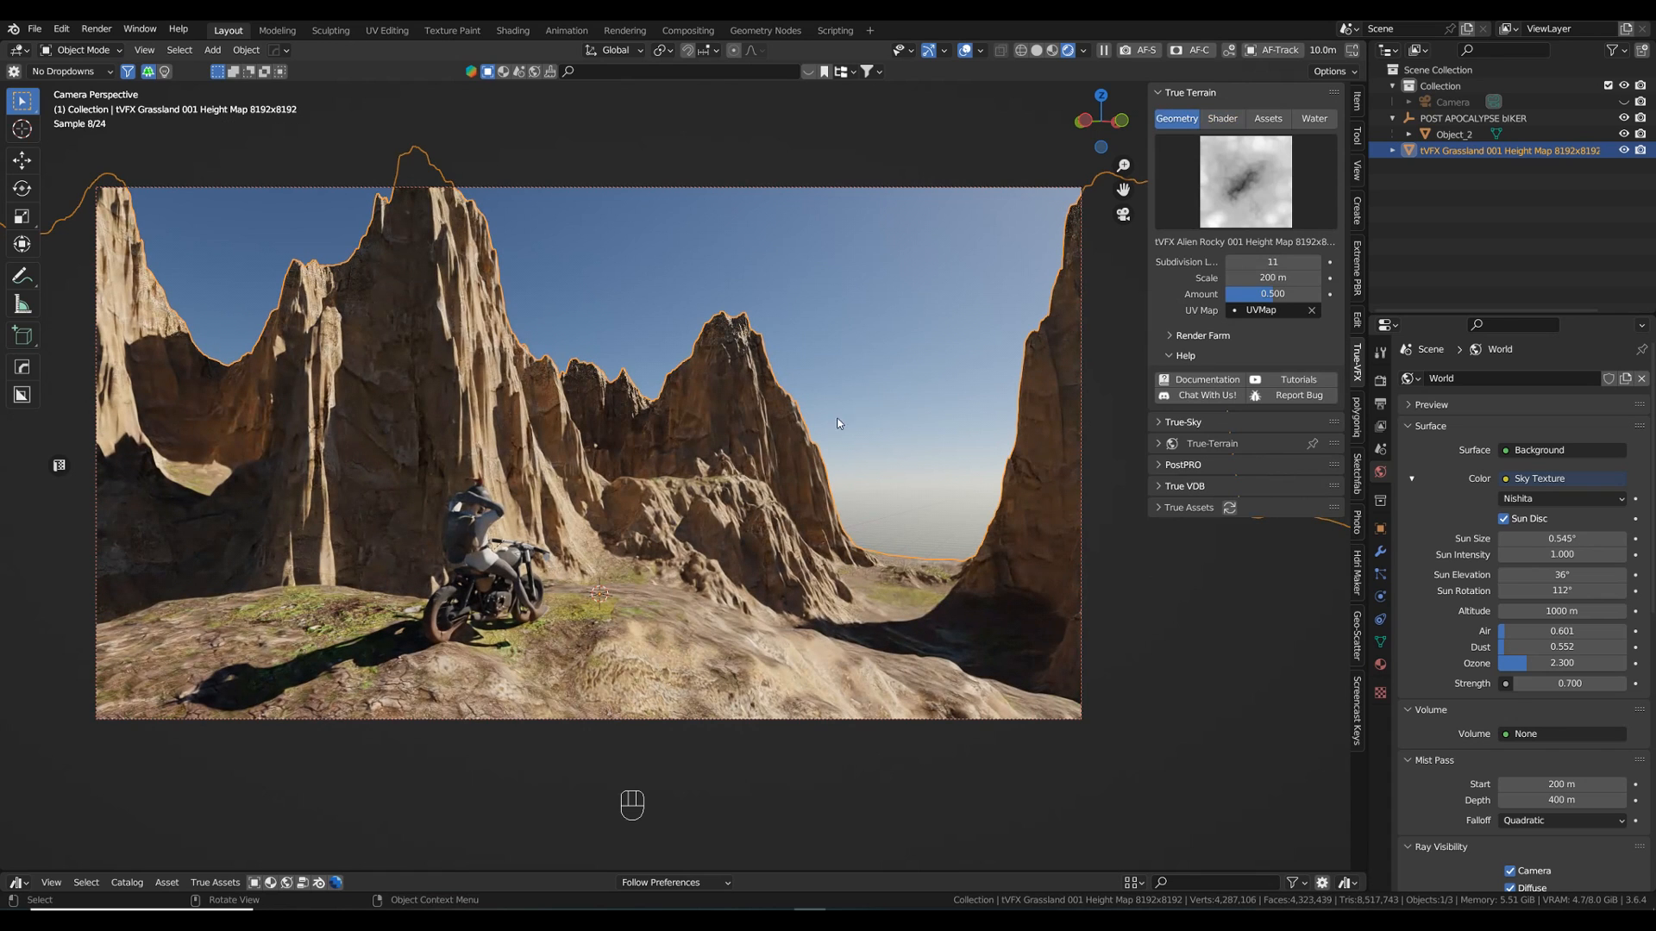
- Preview the ground-to-cliff blend mask and open its Blending settings, including the advanced, Mix details and Ground Cut-off options
click(1222, 118)
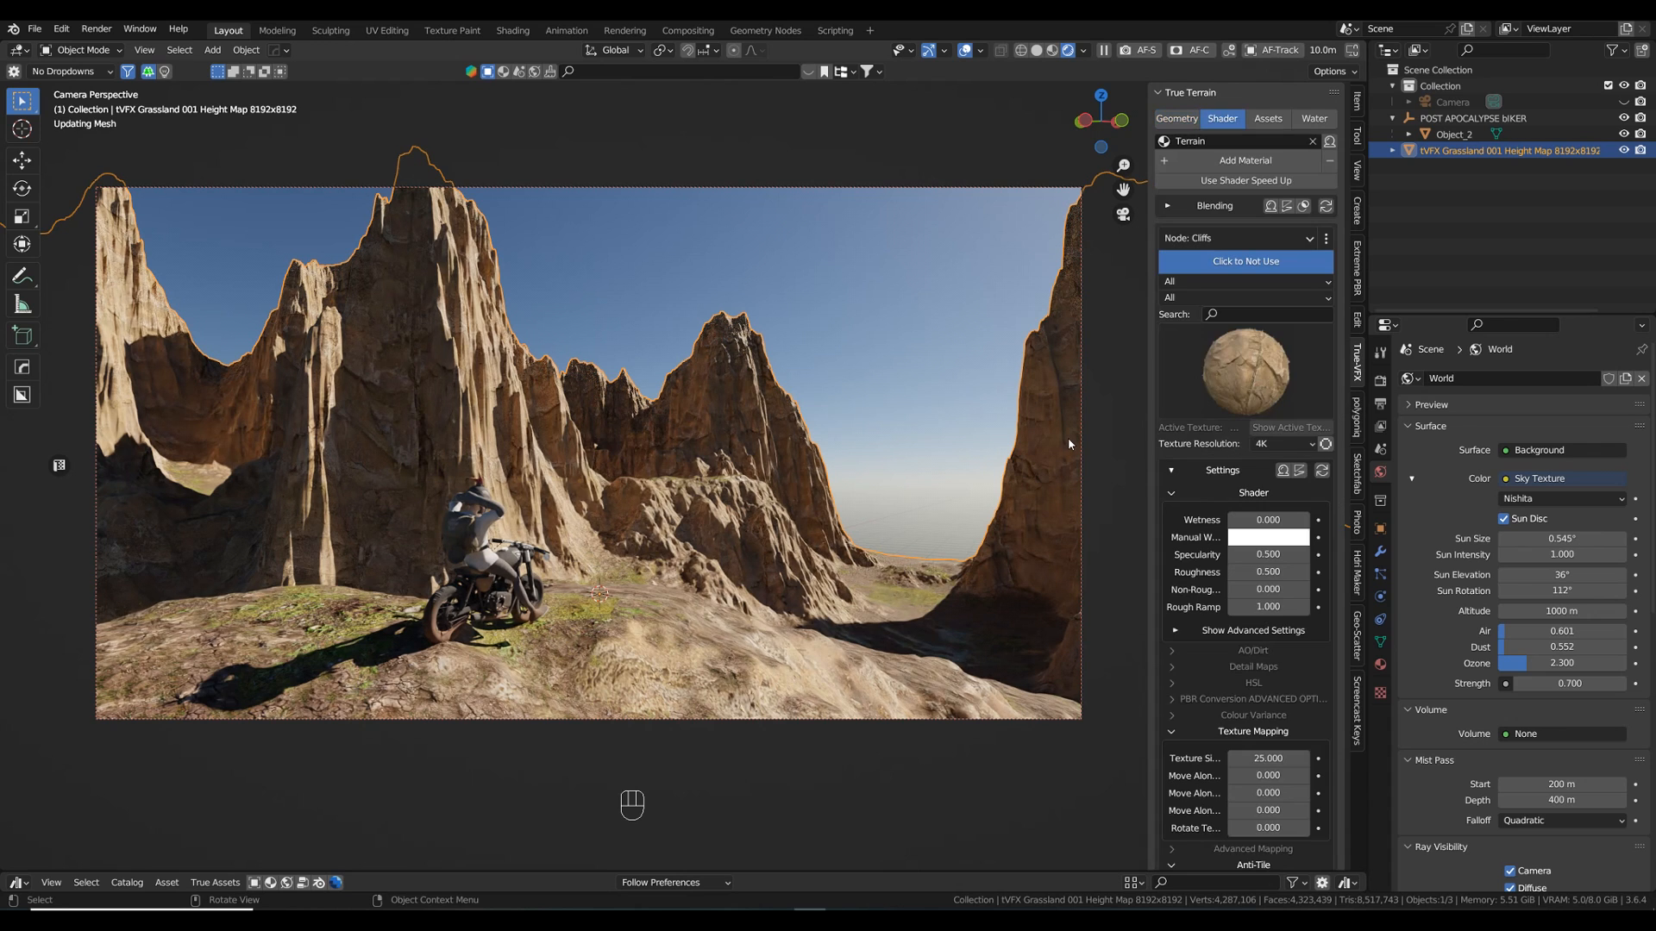
click(1303, 205)
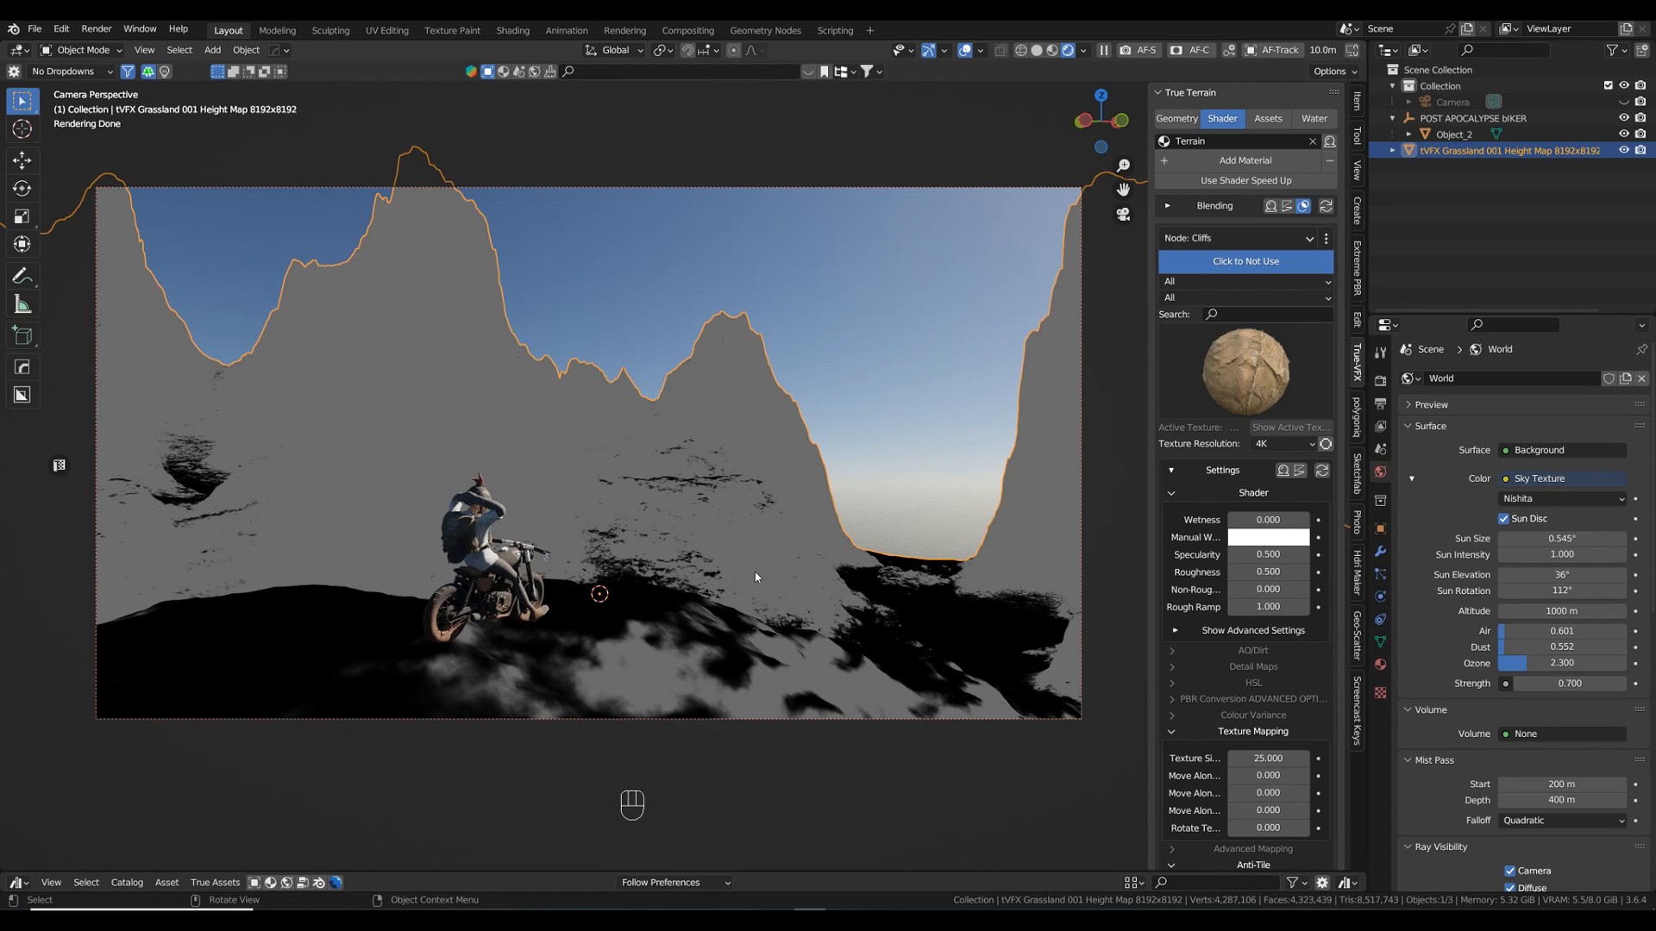
click(1167, 207)
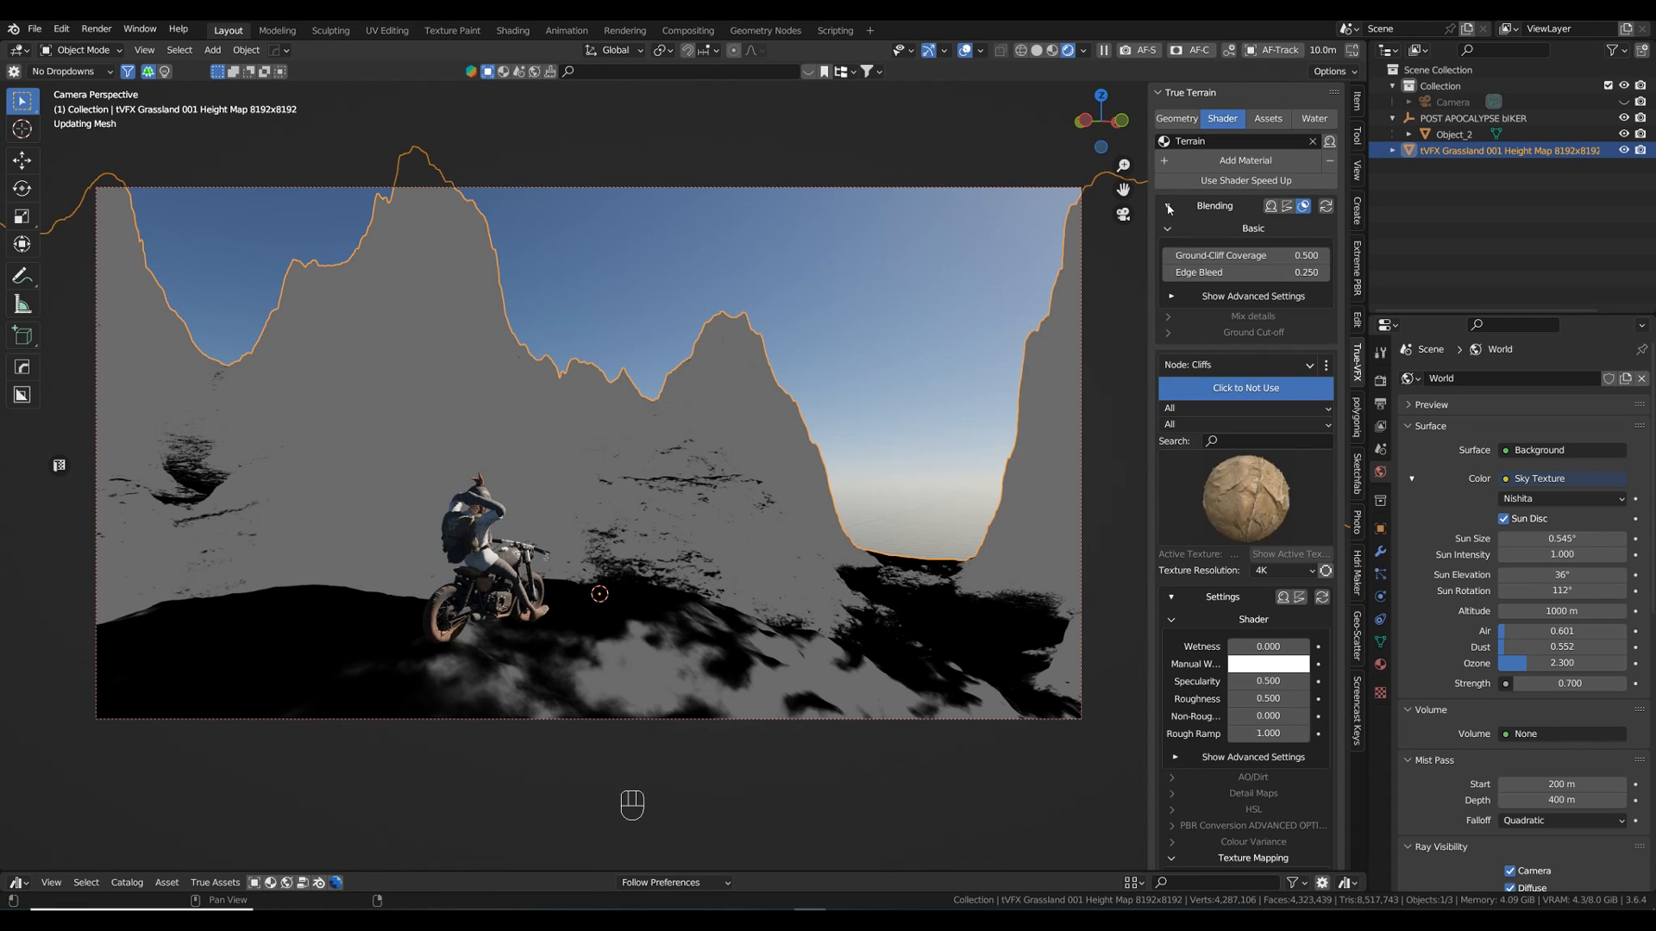
click(1172, 296)
click(1171, 376)
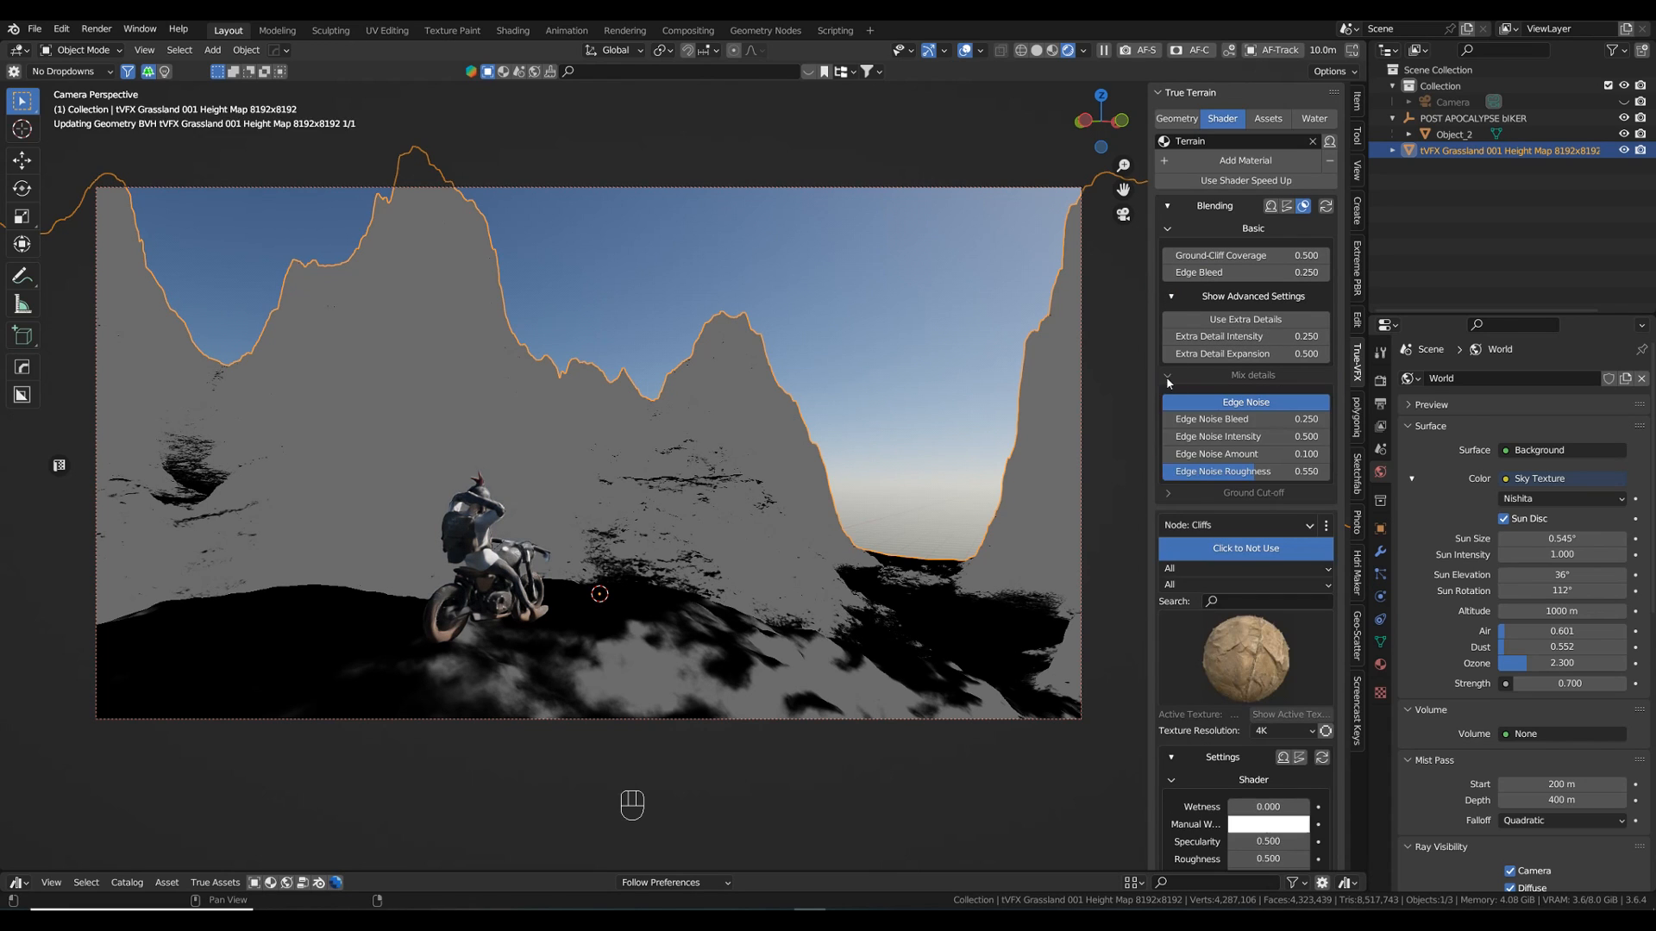
click(1170, 493)
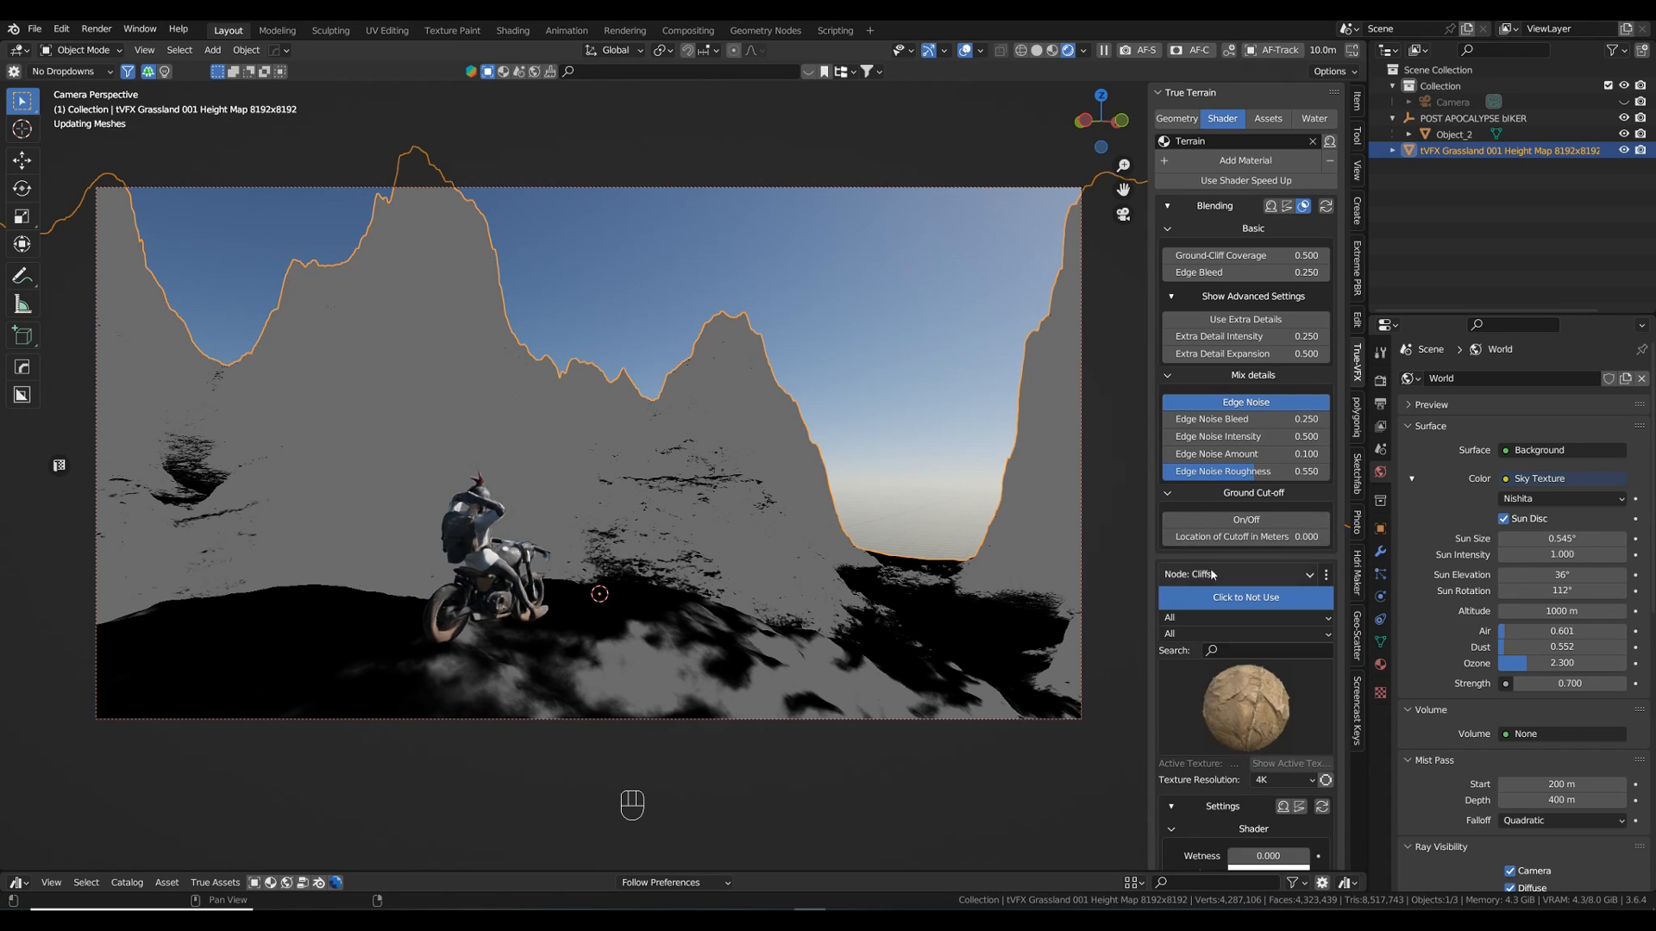
- Try a Ground-Cliff Coverage of 0, set it to 0.1, and enable Use Extra Details for the blend
drag(1302, 256, 1286, 258)
click(1285, 256)
text(0)
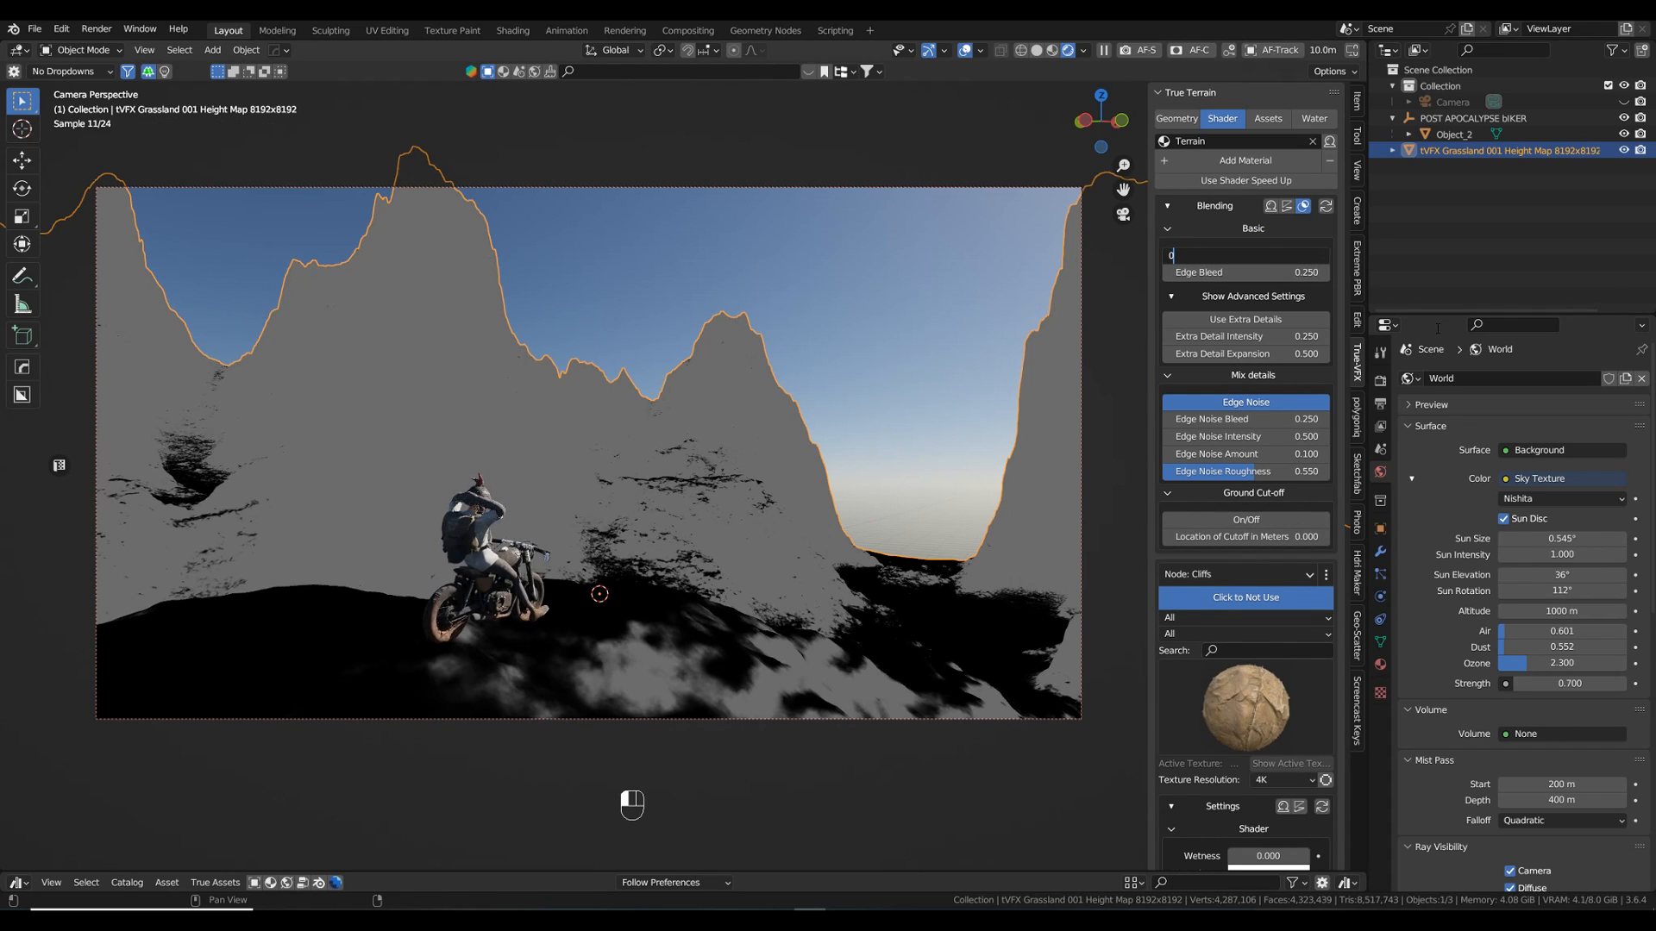
key(Return)
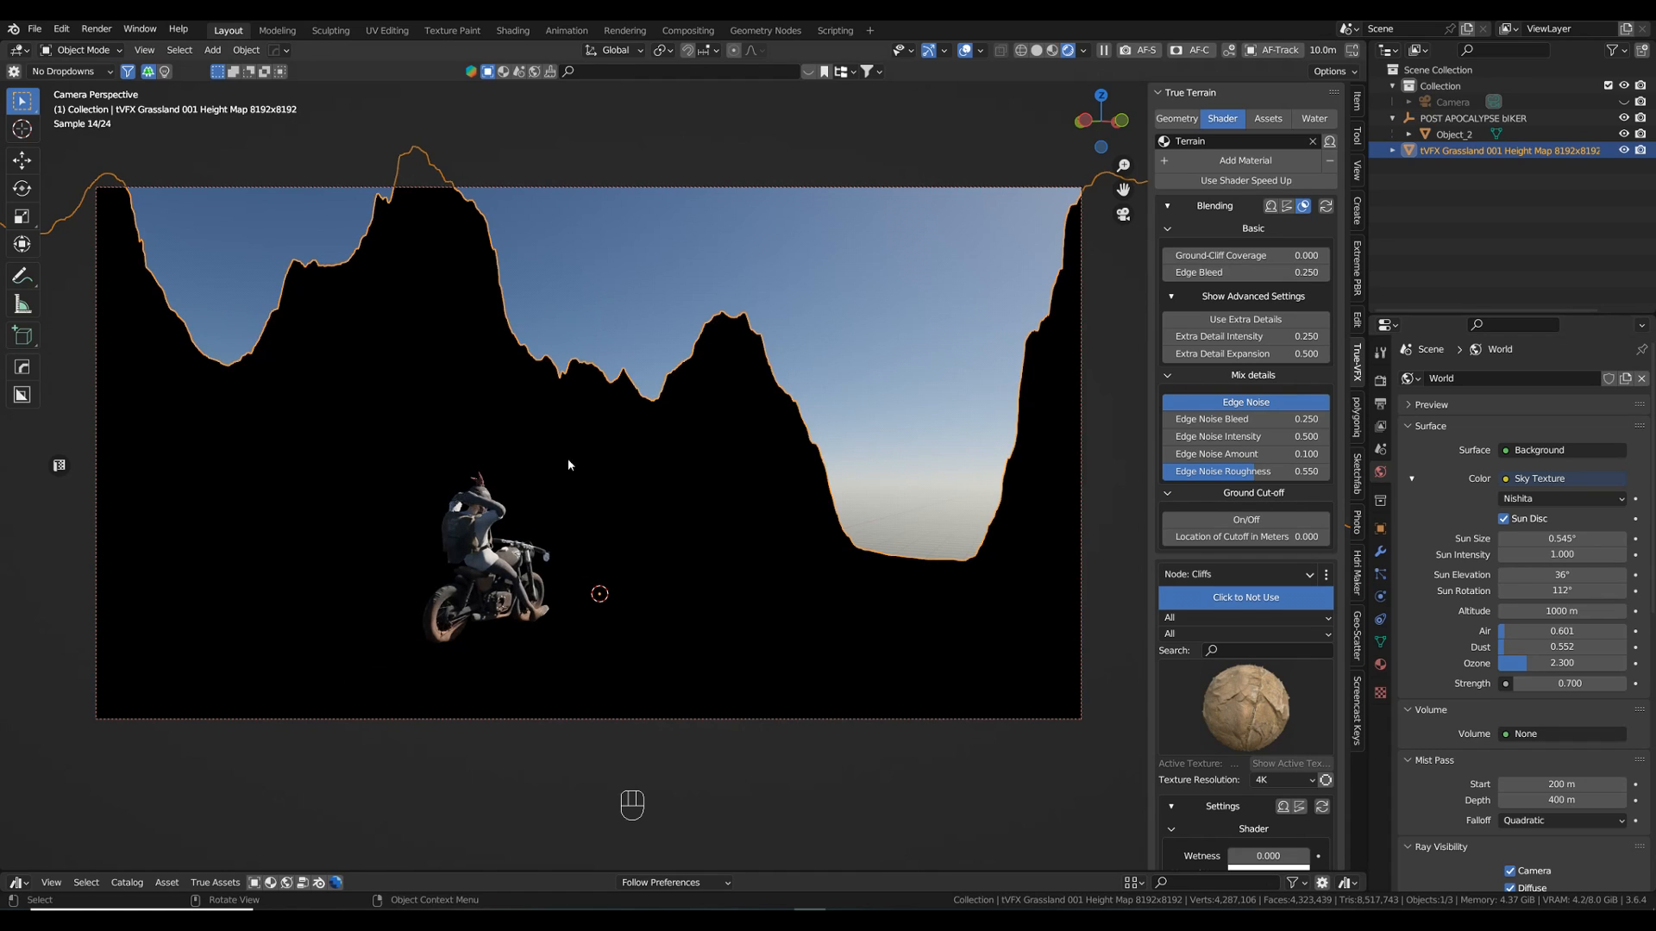
click(1326, 255)
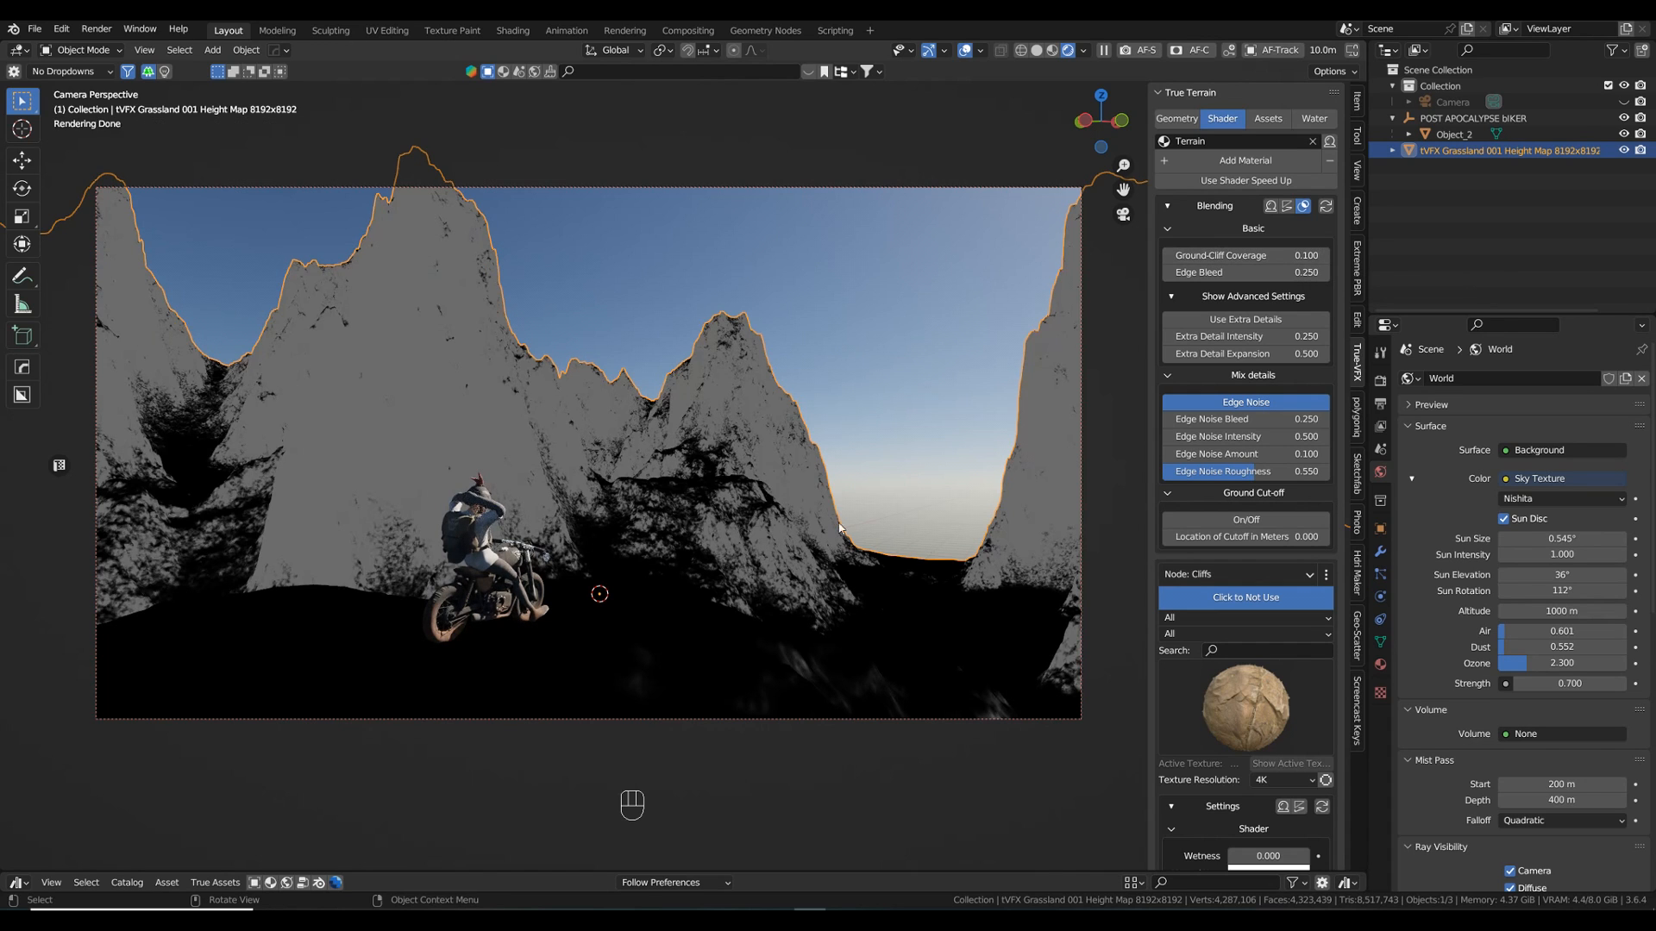
click(1256, 320)
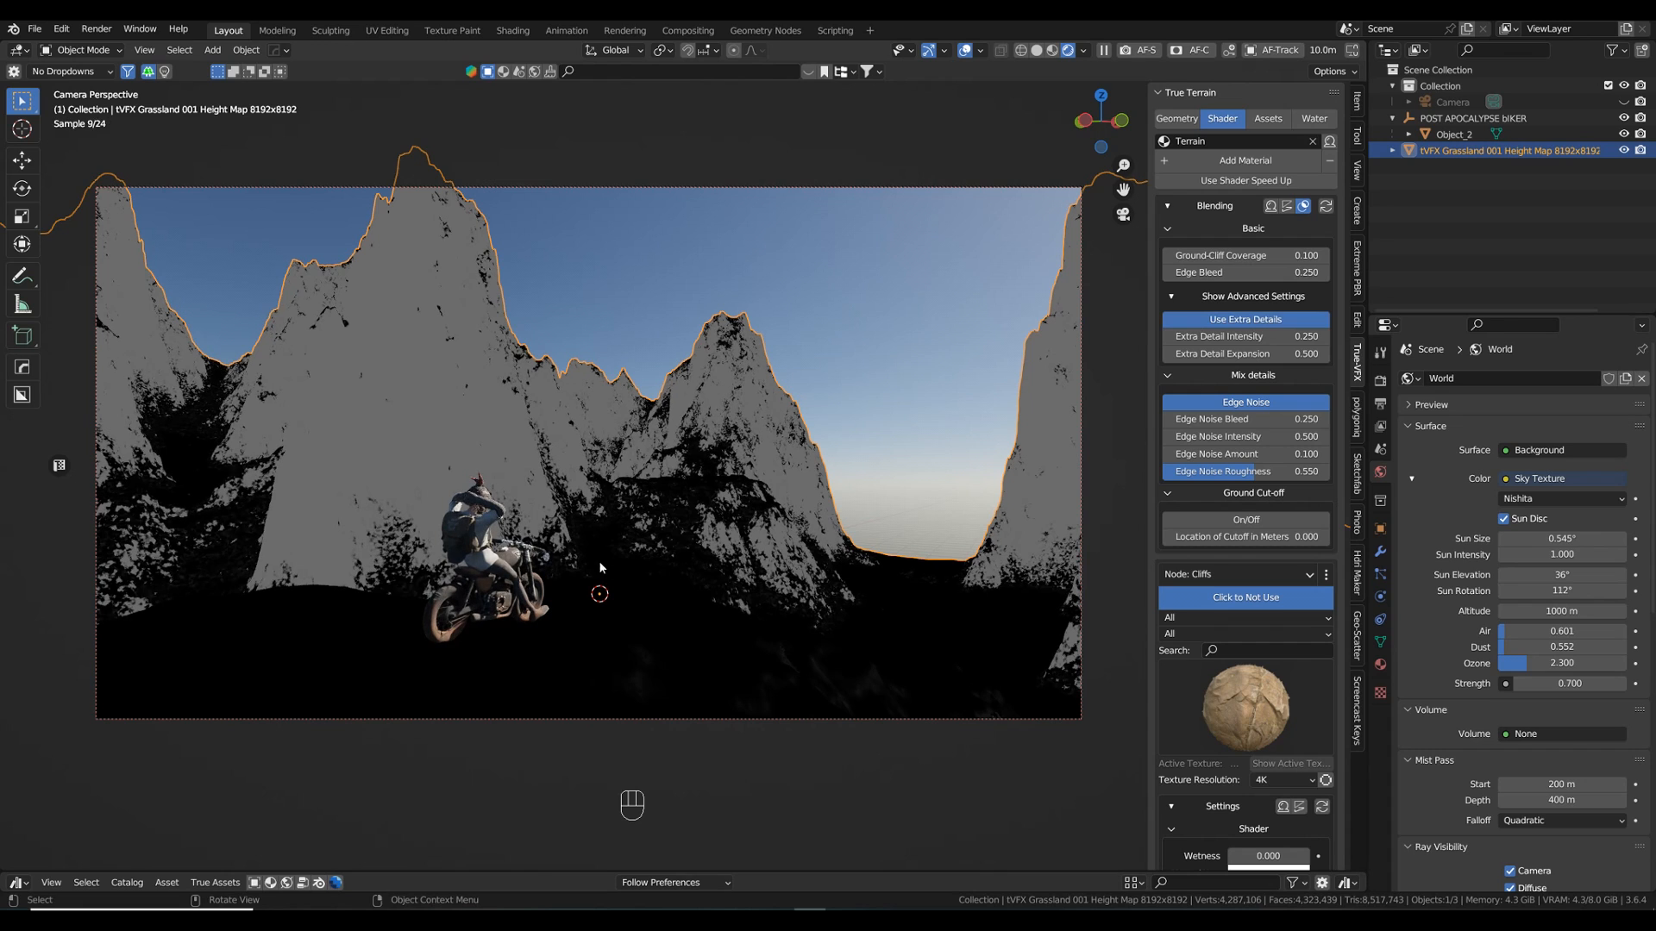
- Set the blend's Extra Detail Intensity to 0.35 and Extra Detail Expansion to 0.6, and turn off the mask preview
click(1325, 337)
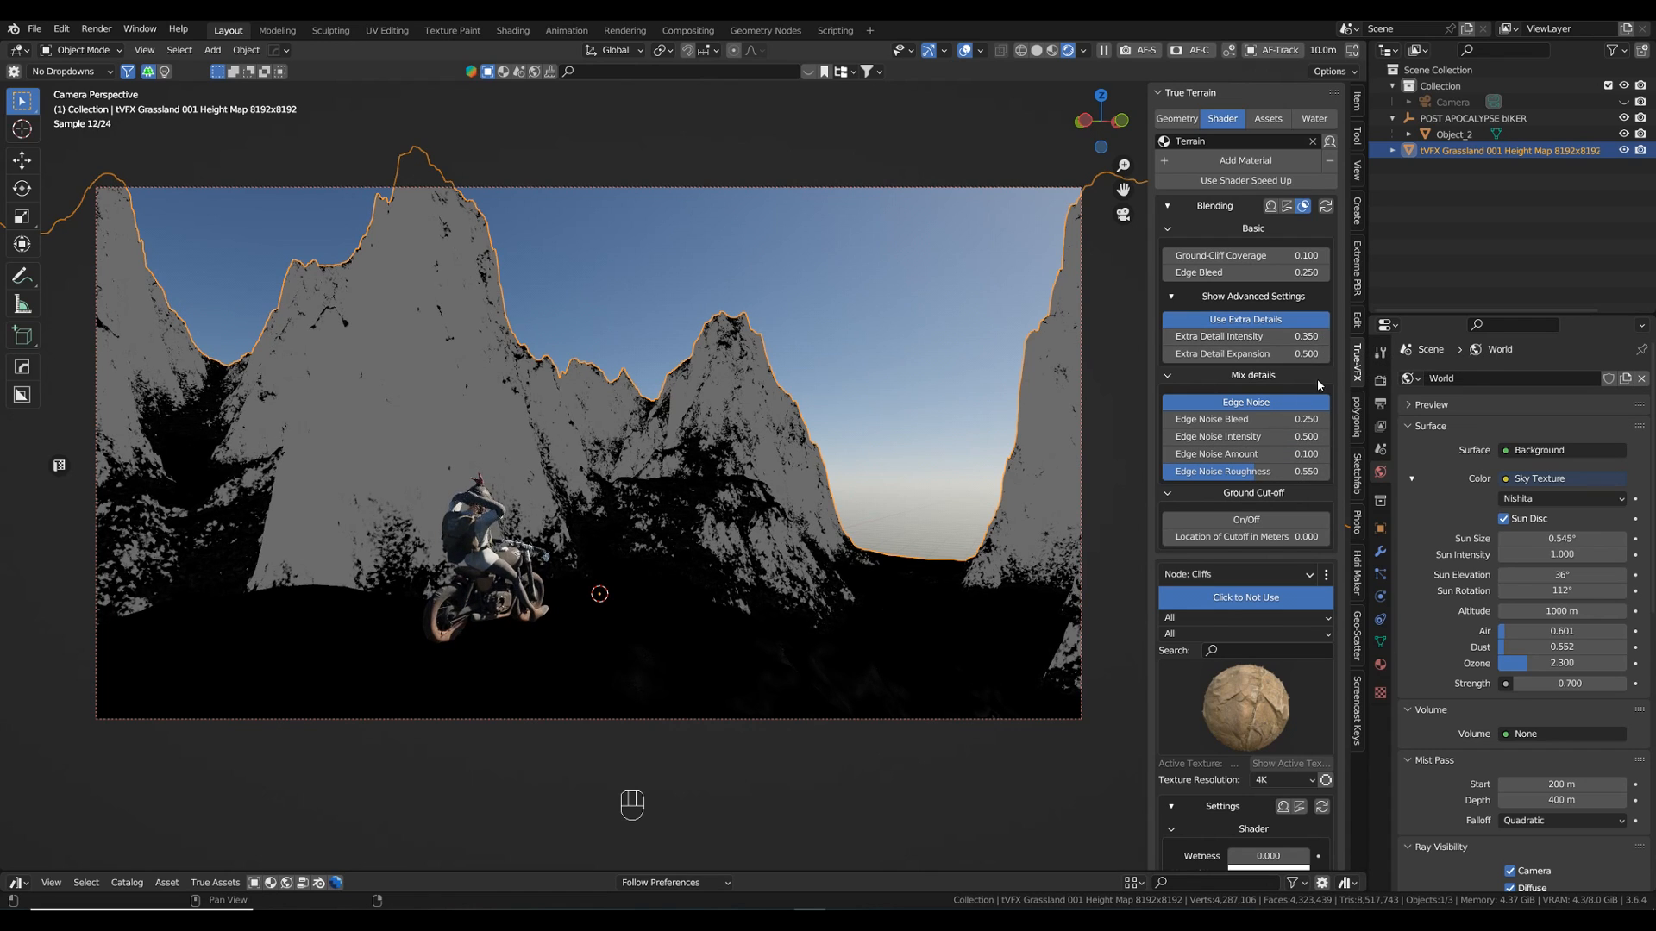
click(1324, 355)
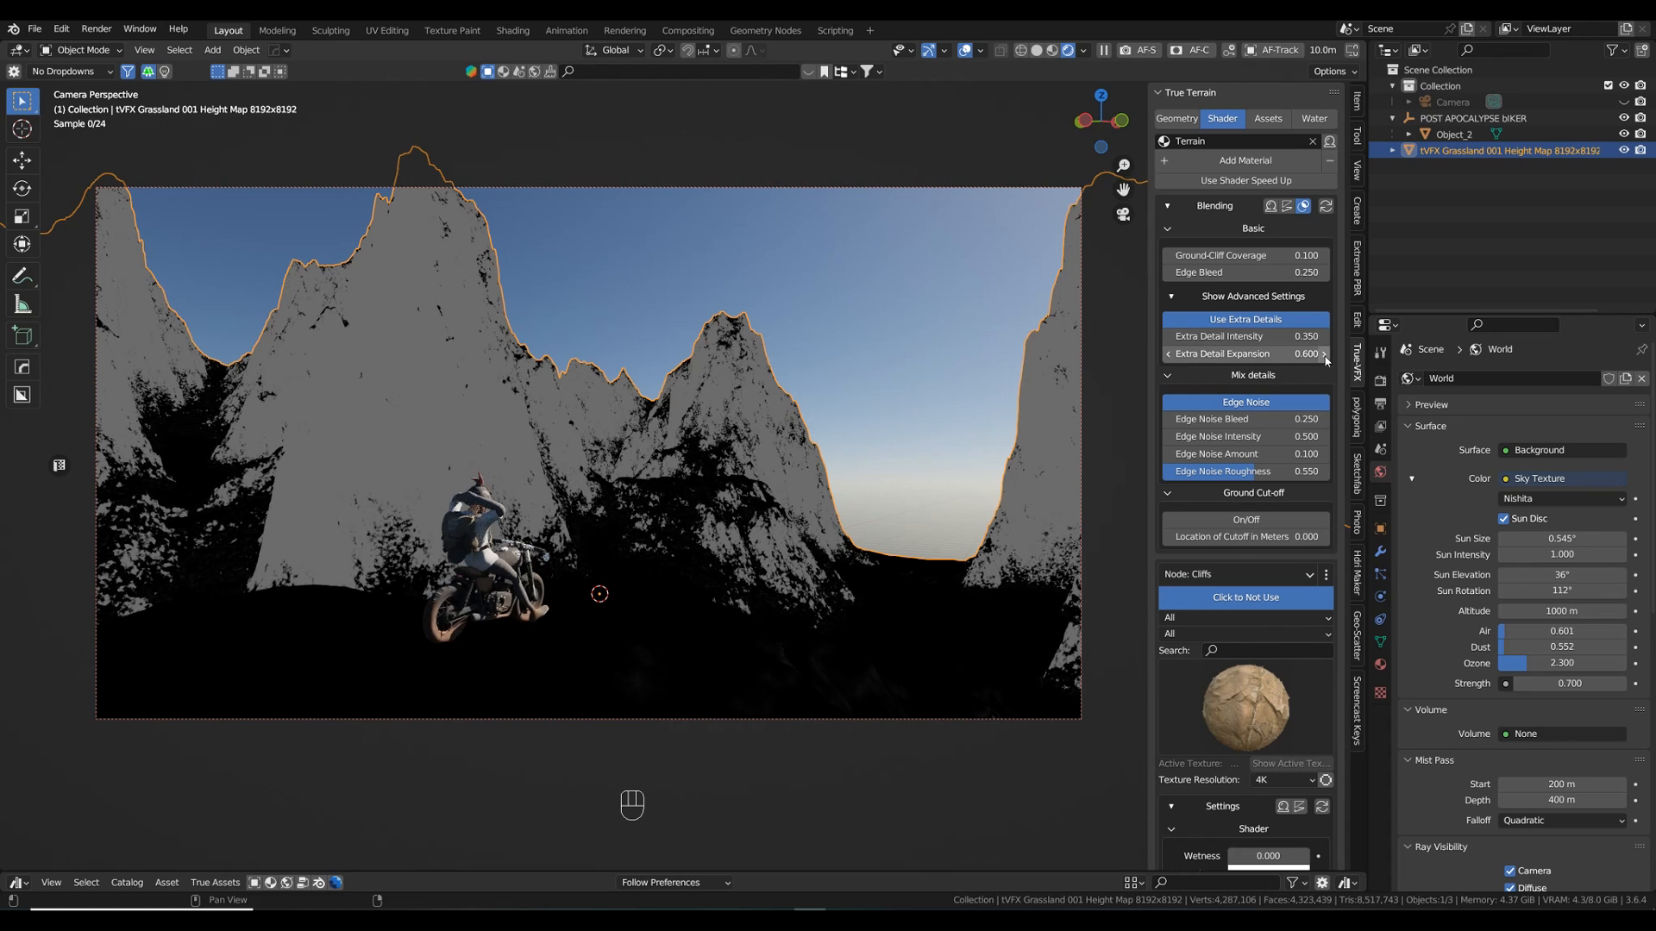
click(1303, 205)
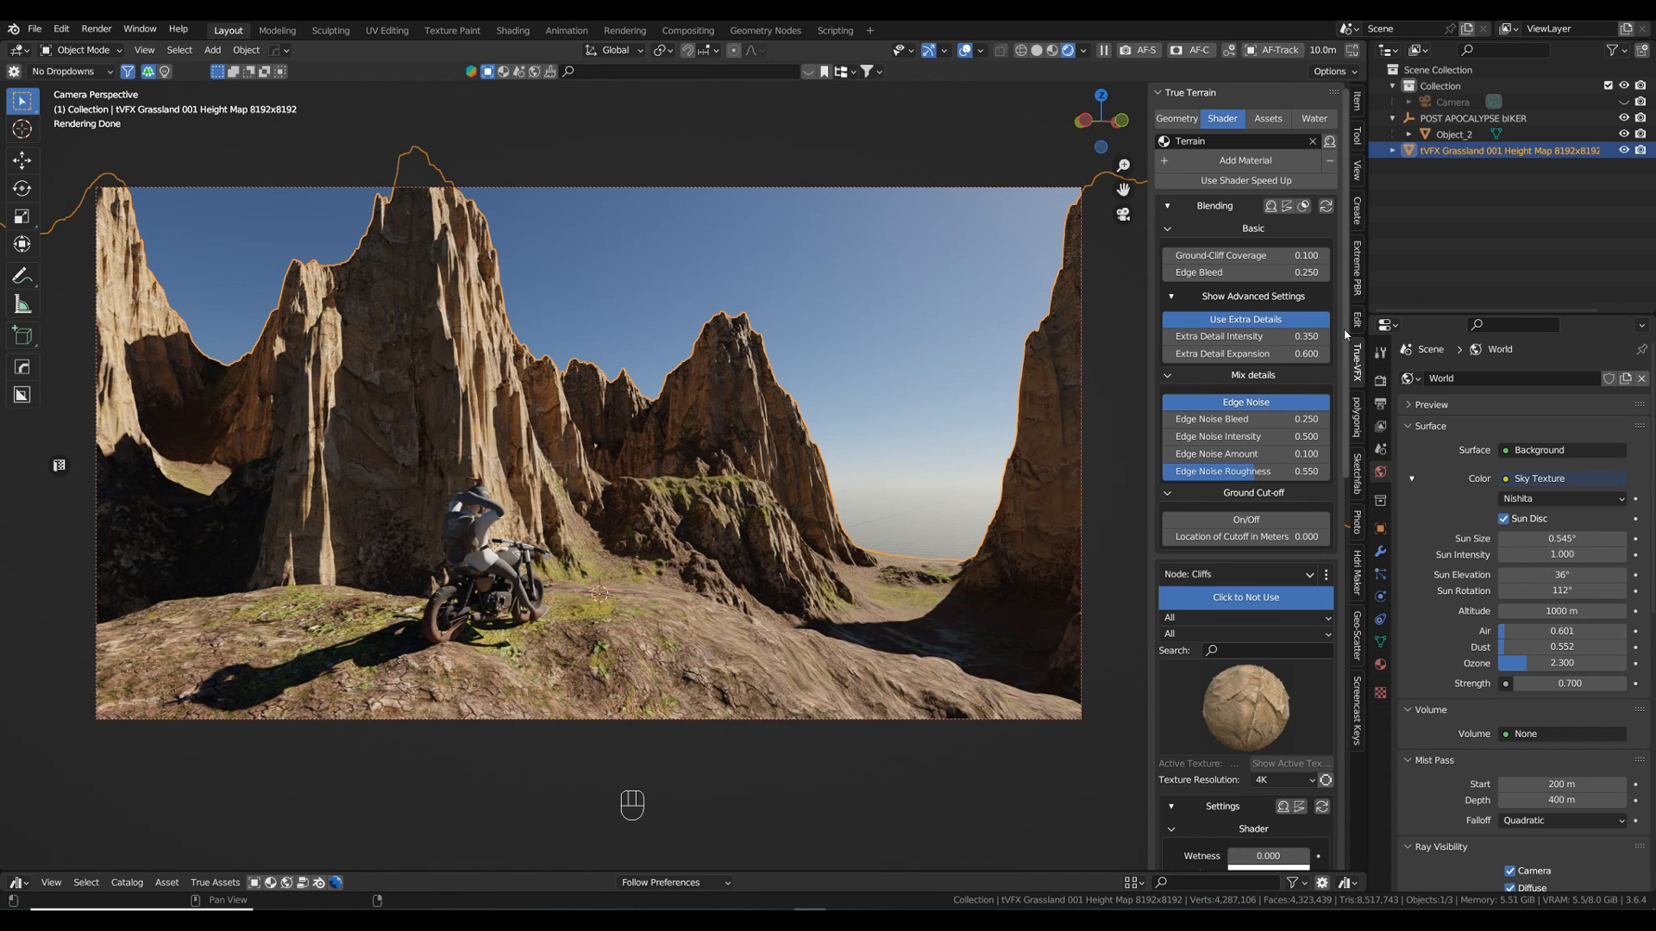
- In the Cliffs material's Detail Maps, set Displacement Strength to 0.3, Normal Strength to 0.2 and Detail Distance to 0.2
scroll(1193, 633, down, 10)
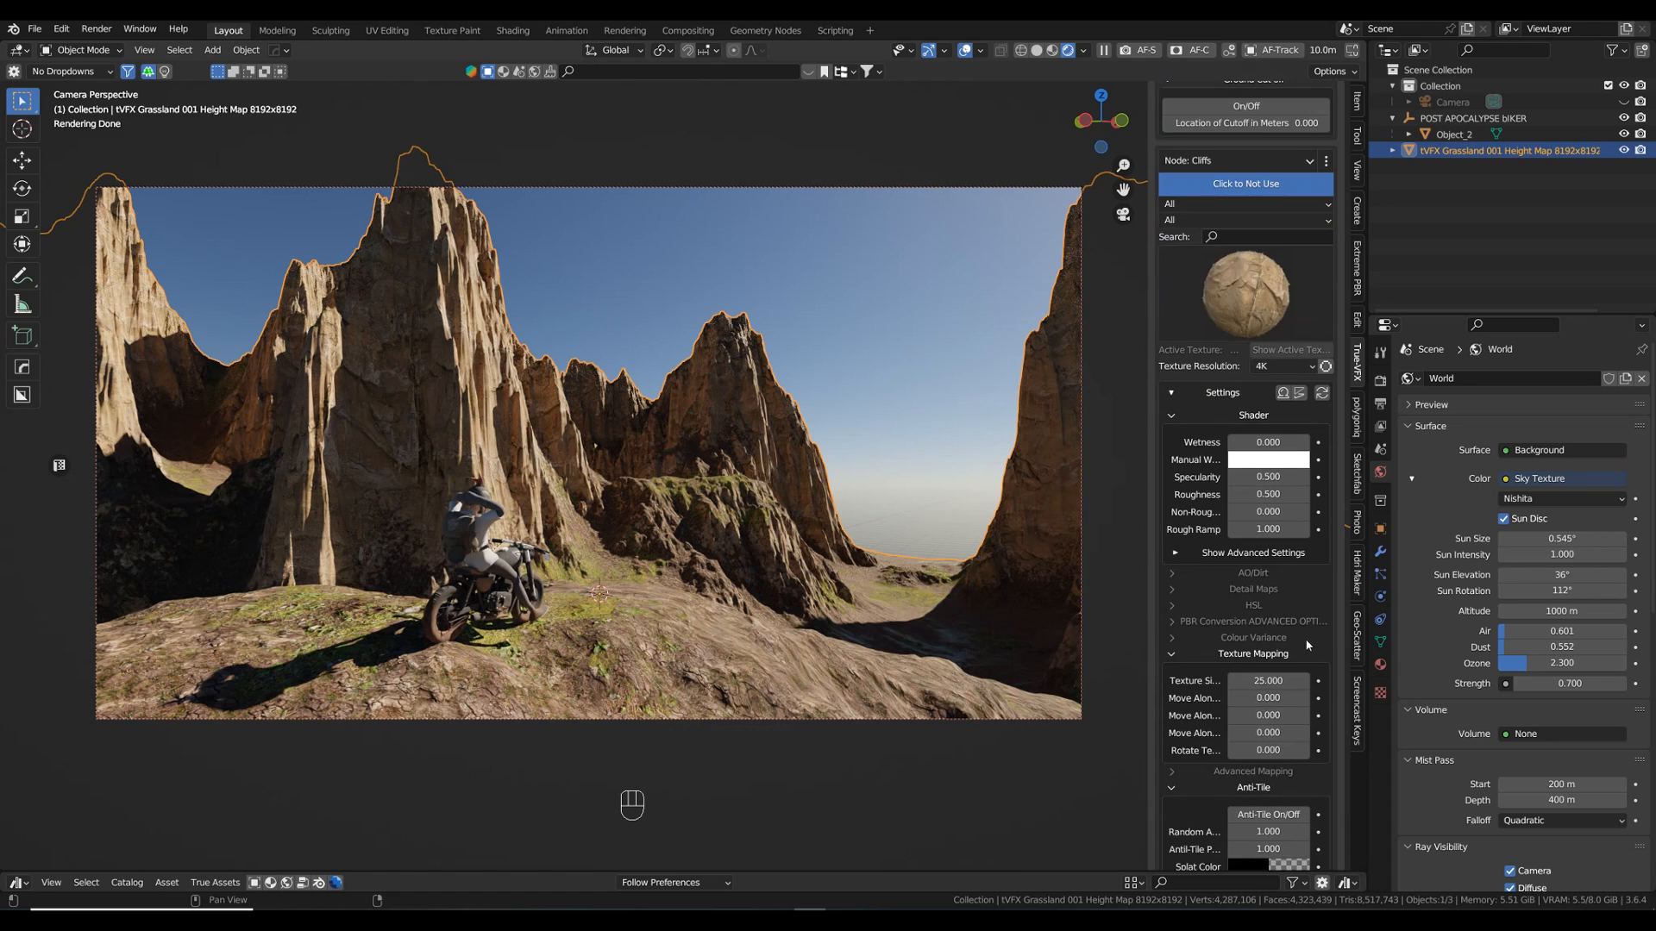
click(1173, 589)
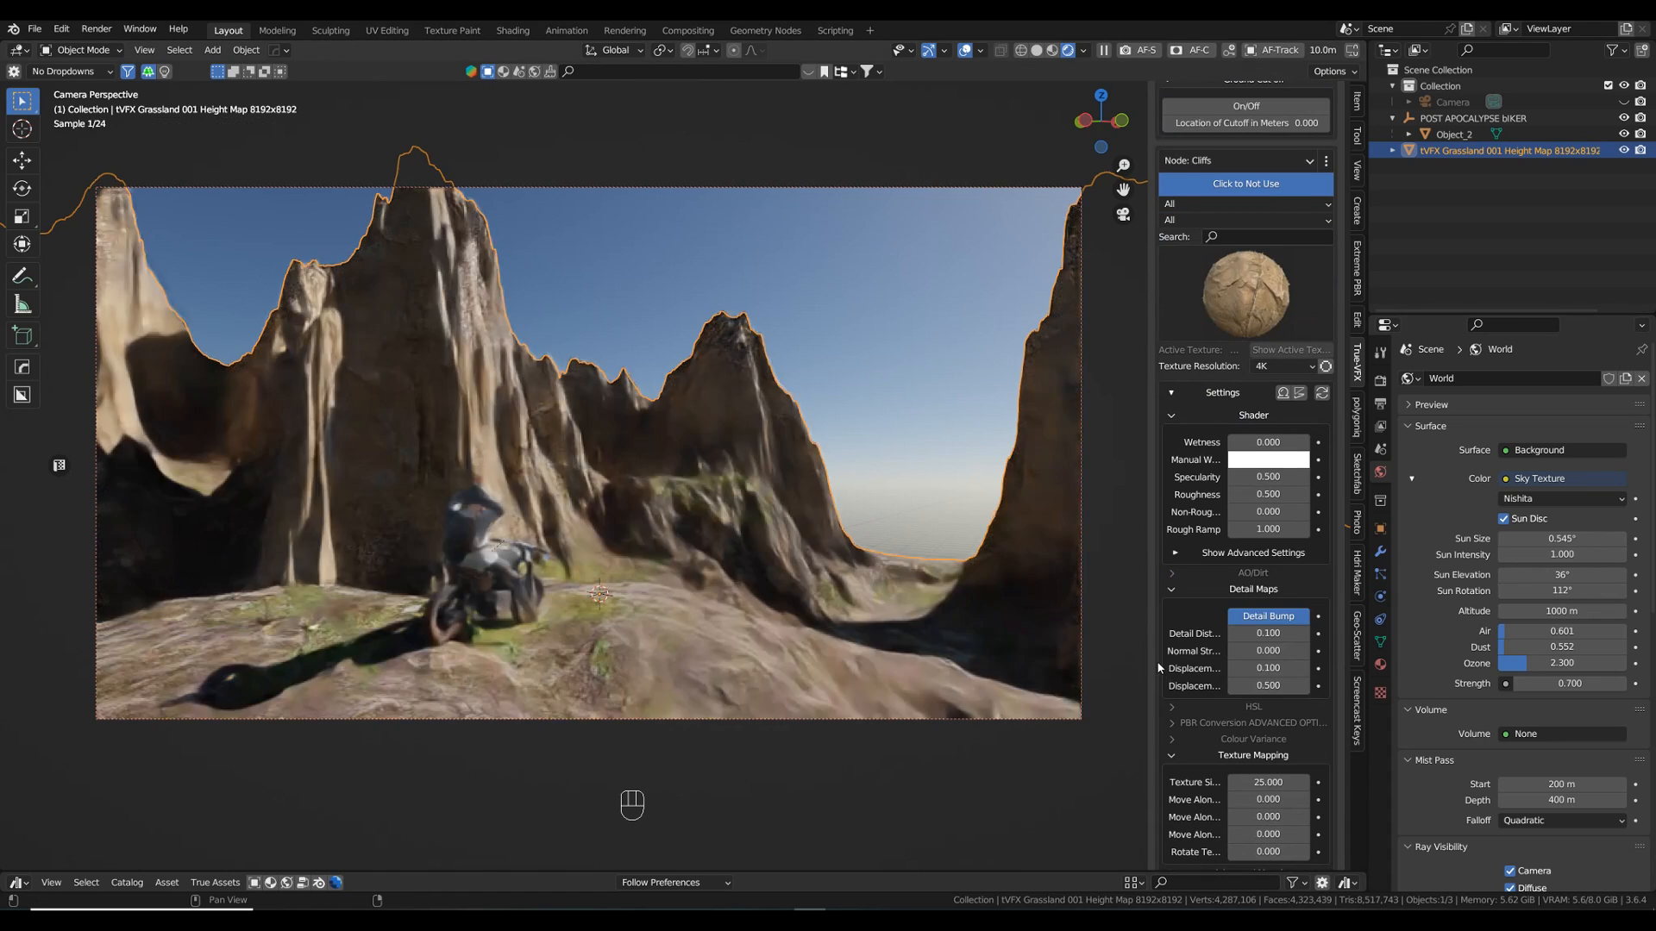
drag(1150, 656, 1092, 660)
click(1303, 668)
click(1306, 672)
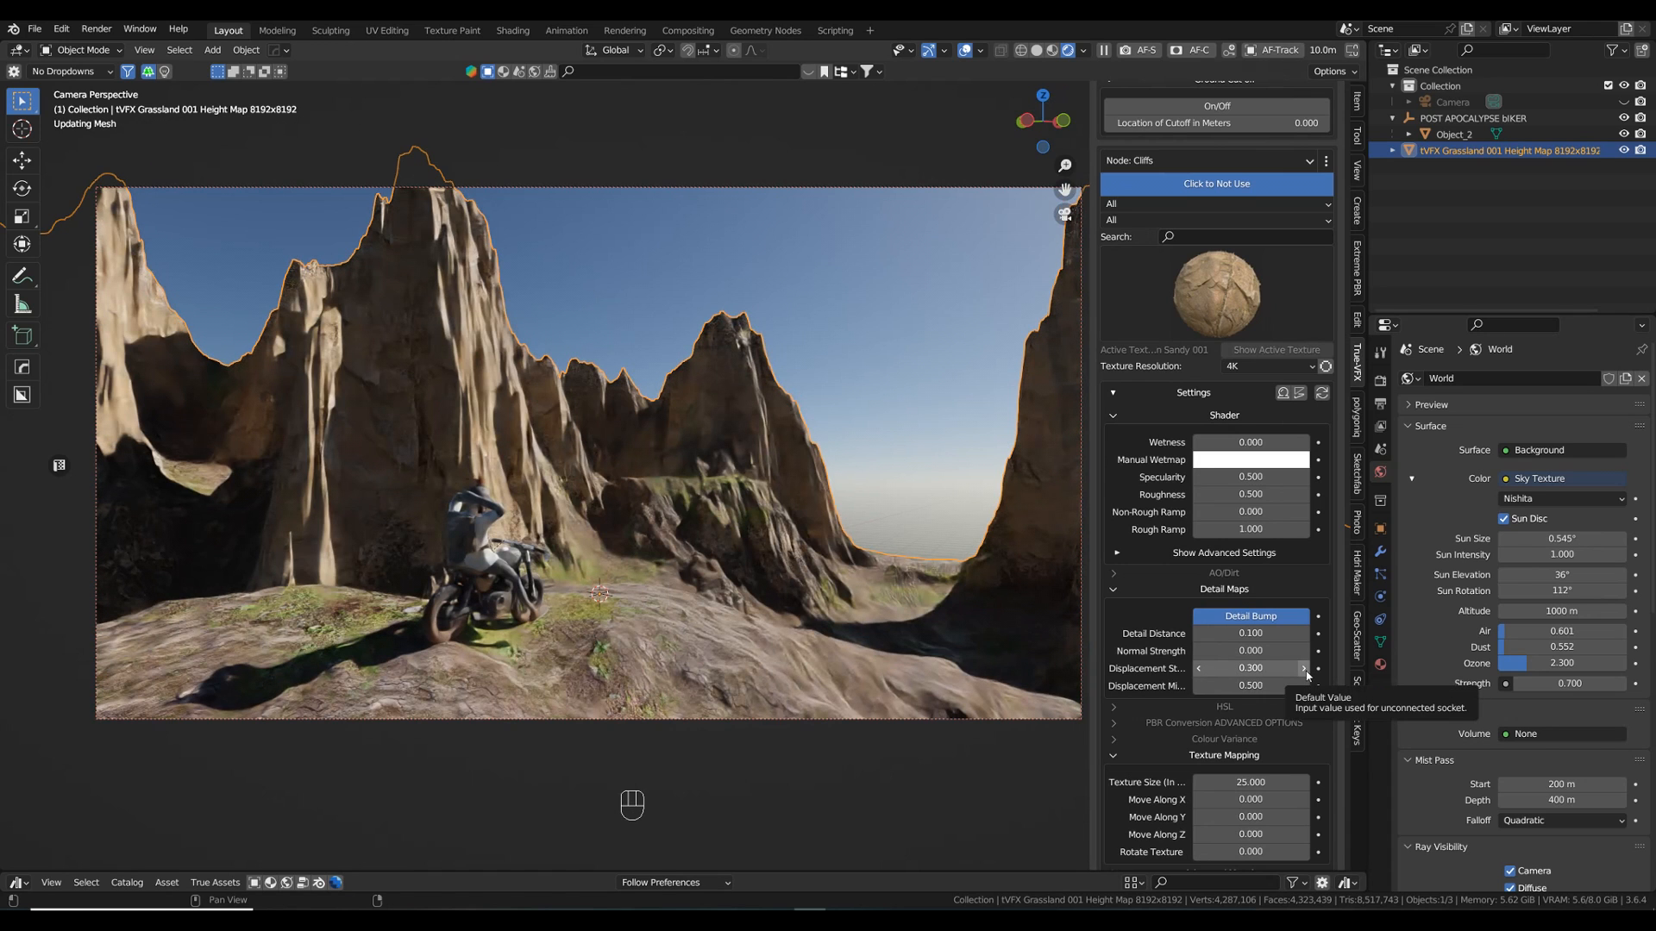
click(1303, 651)
click(1303, 651)
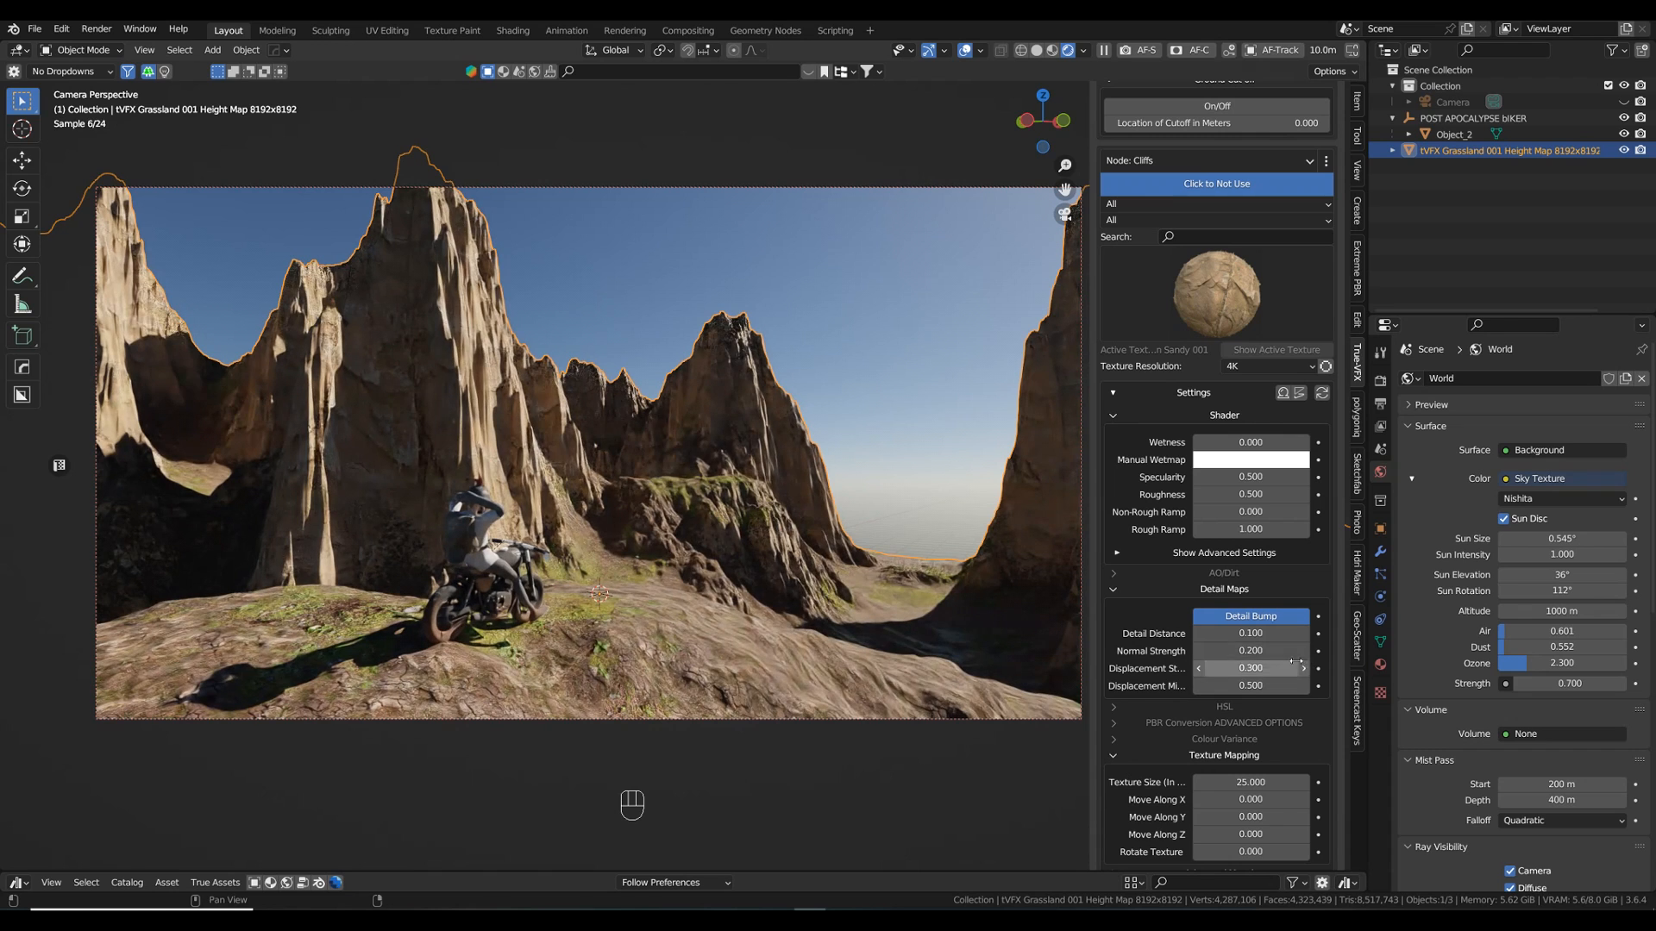
click(1303, 634)
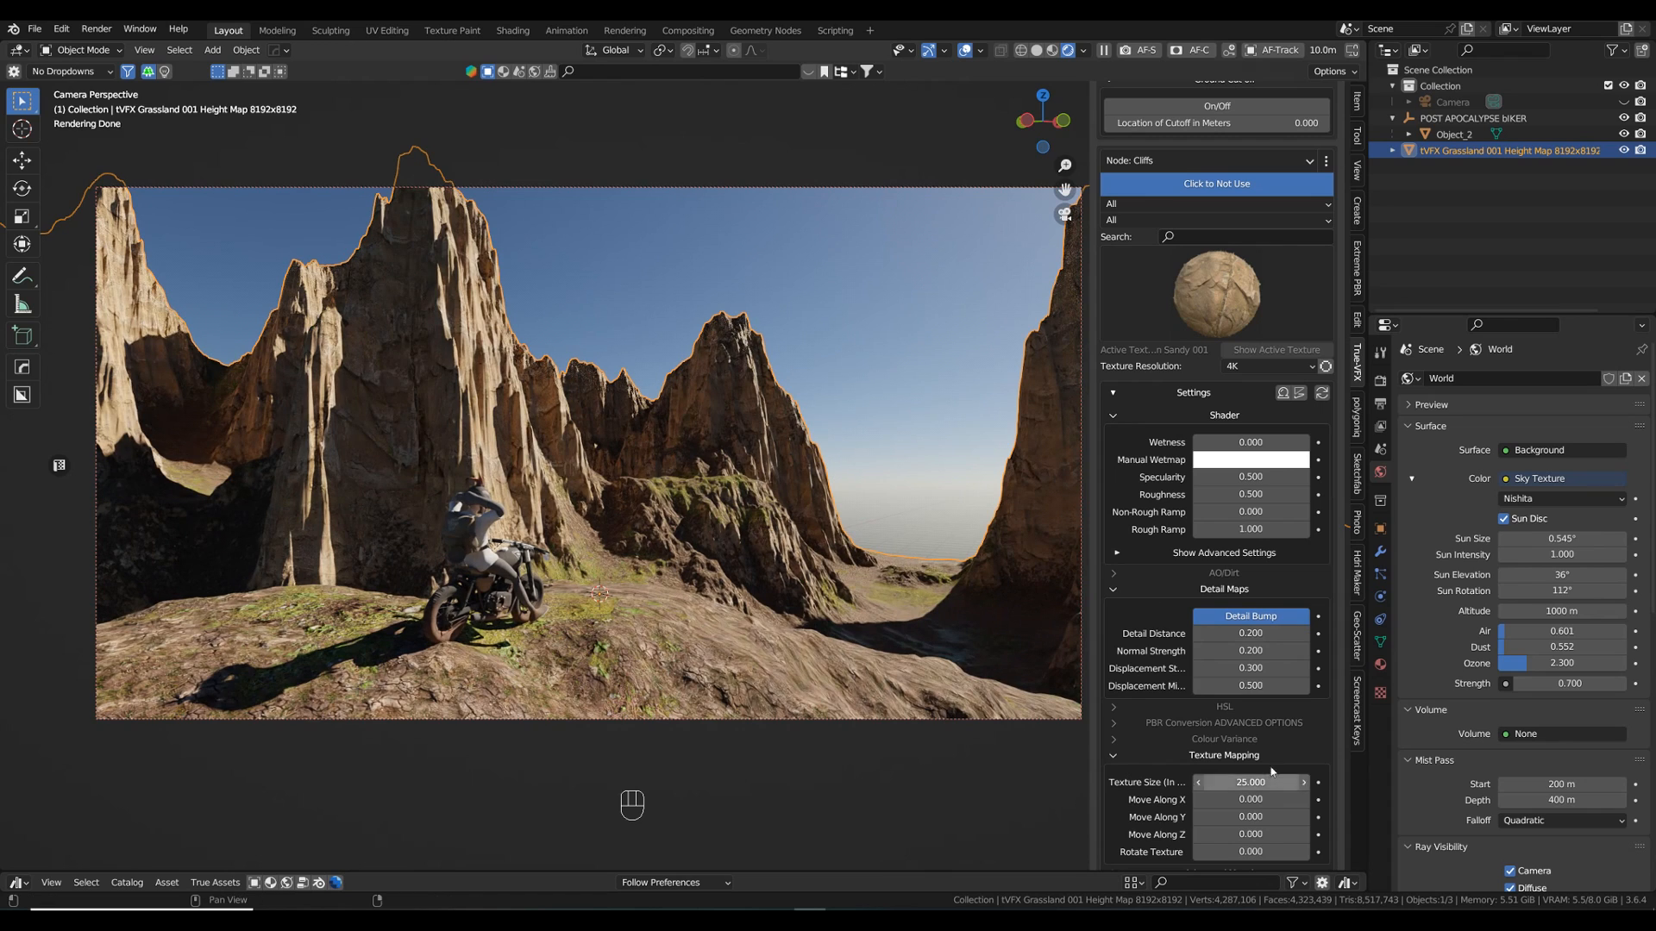
- Try a Light Patches value of 1 in the Cliffs material's Colour Variance settings, and settle on 0.2
scroll(1216, 716, down, 6)
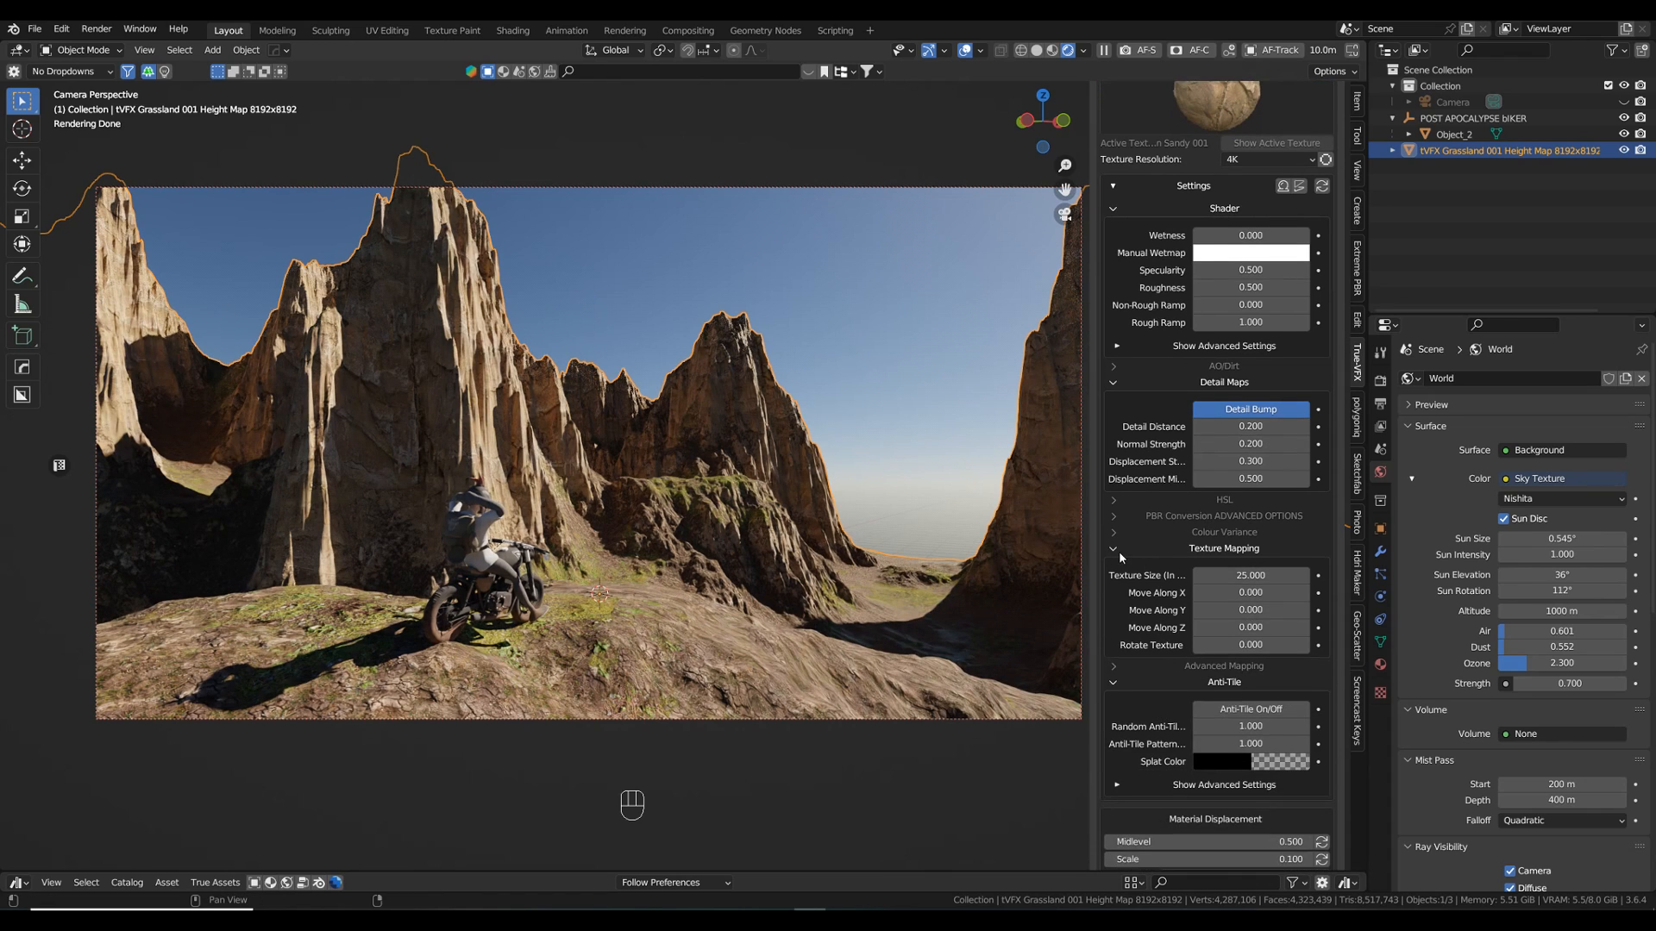
click(1115, 552)
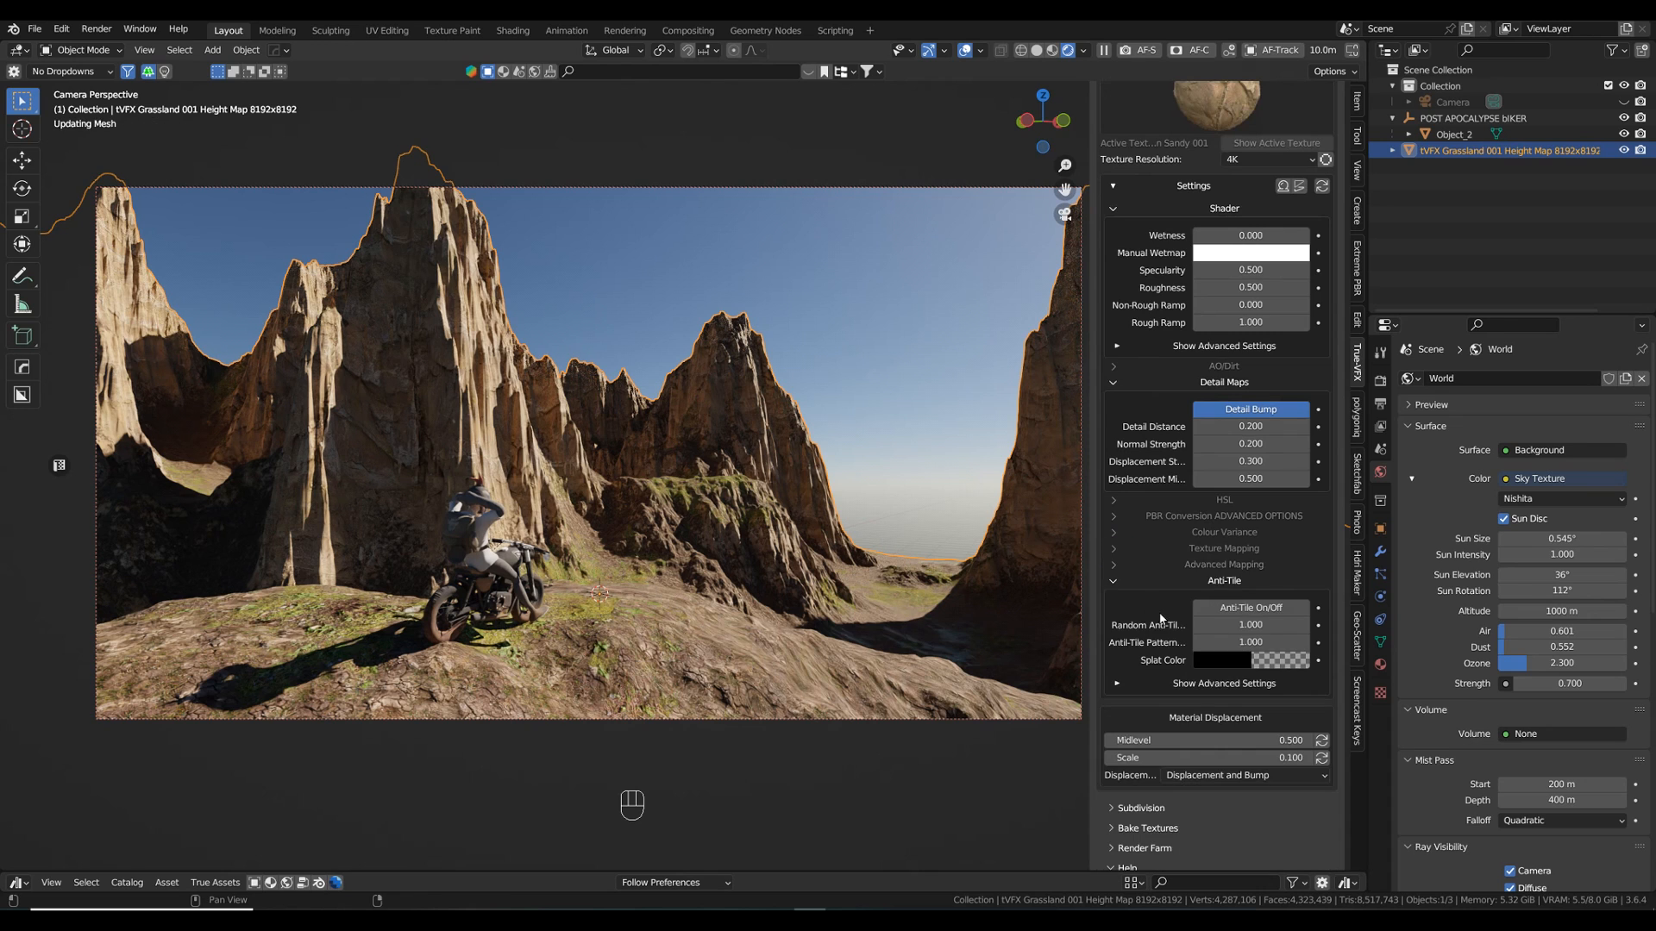
click(1114, 581)
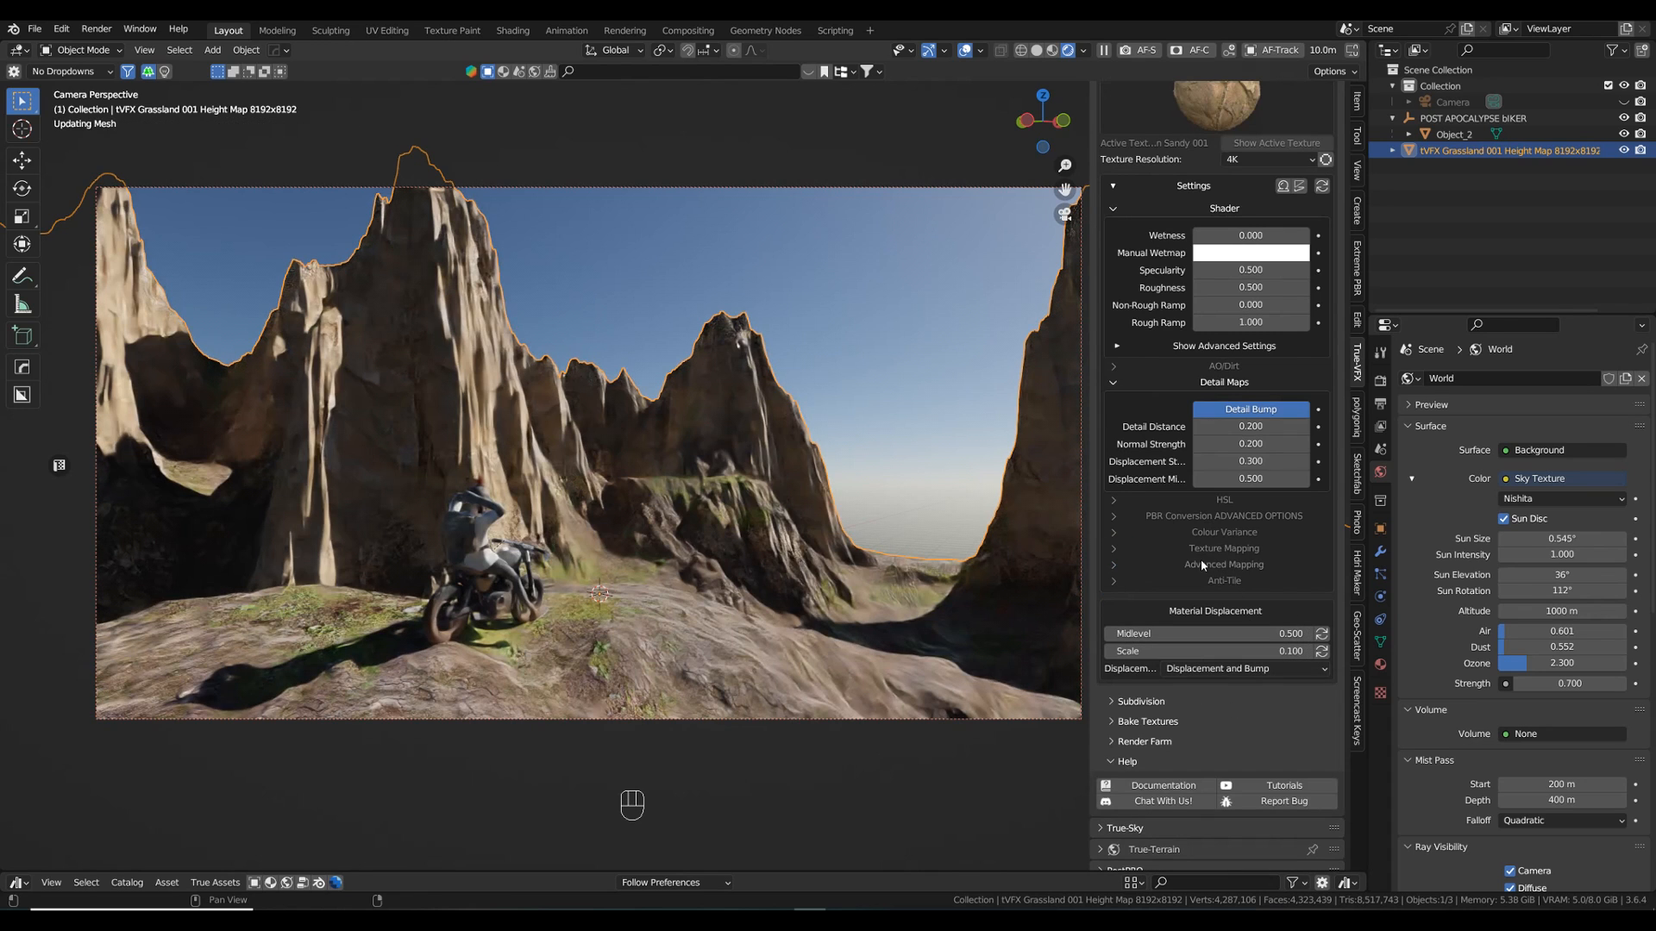
click(1116, 534)
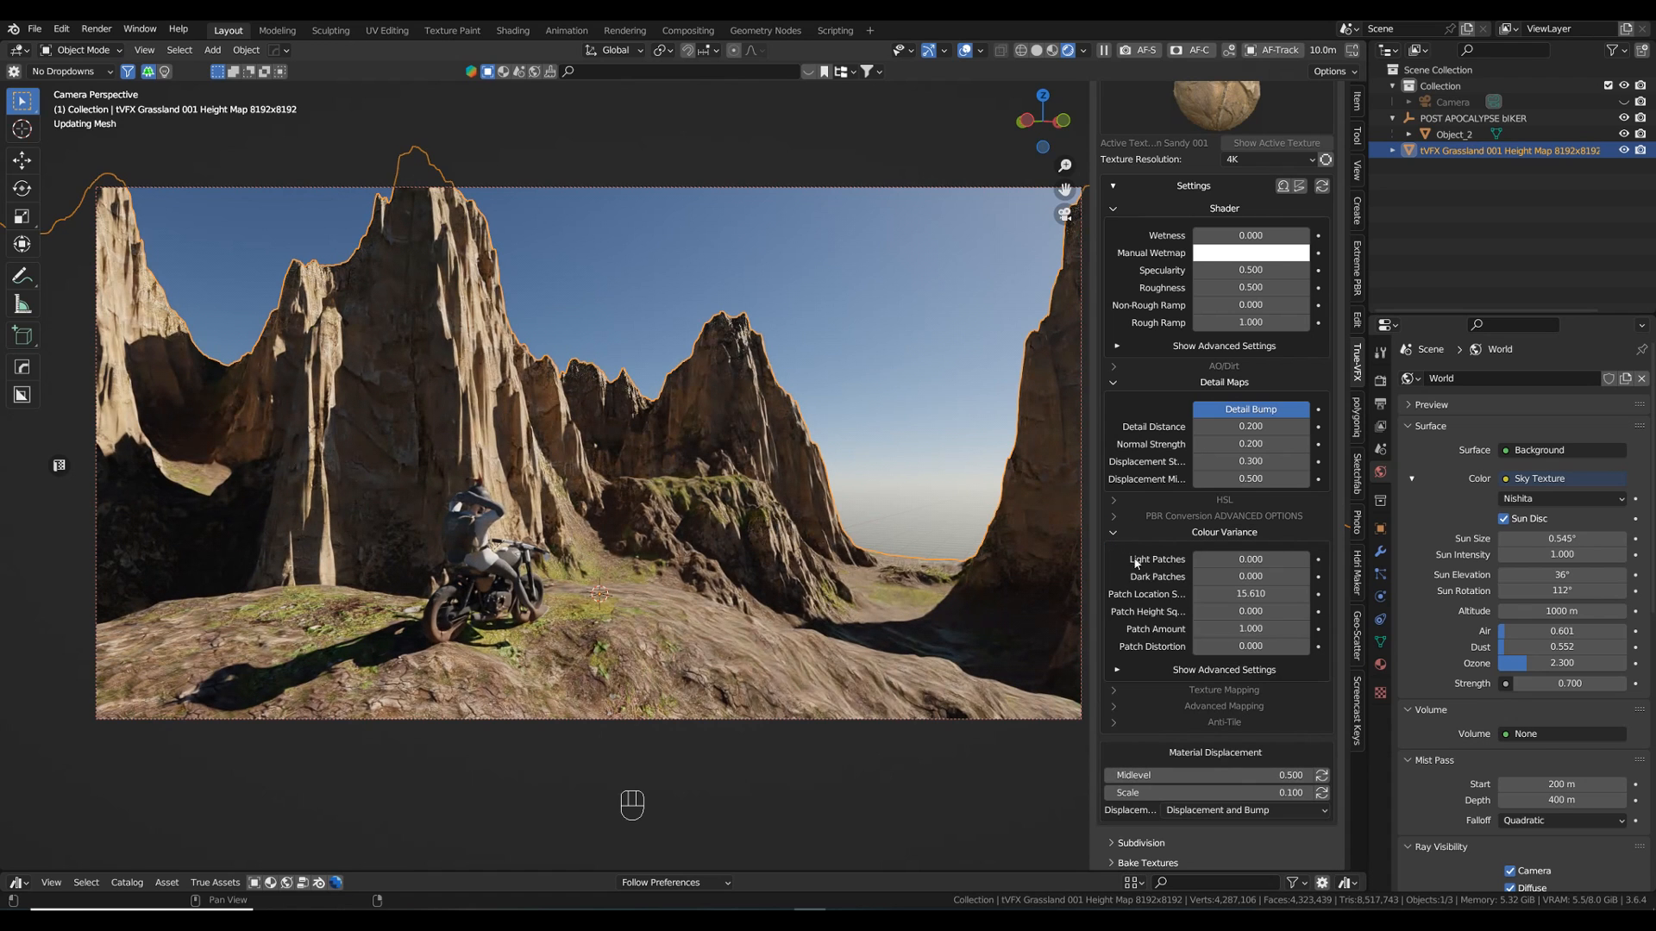
double_click(1251, 560)
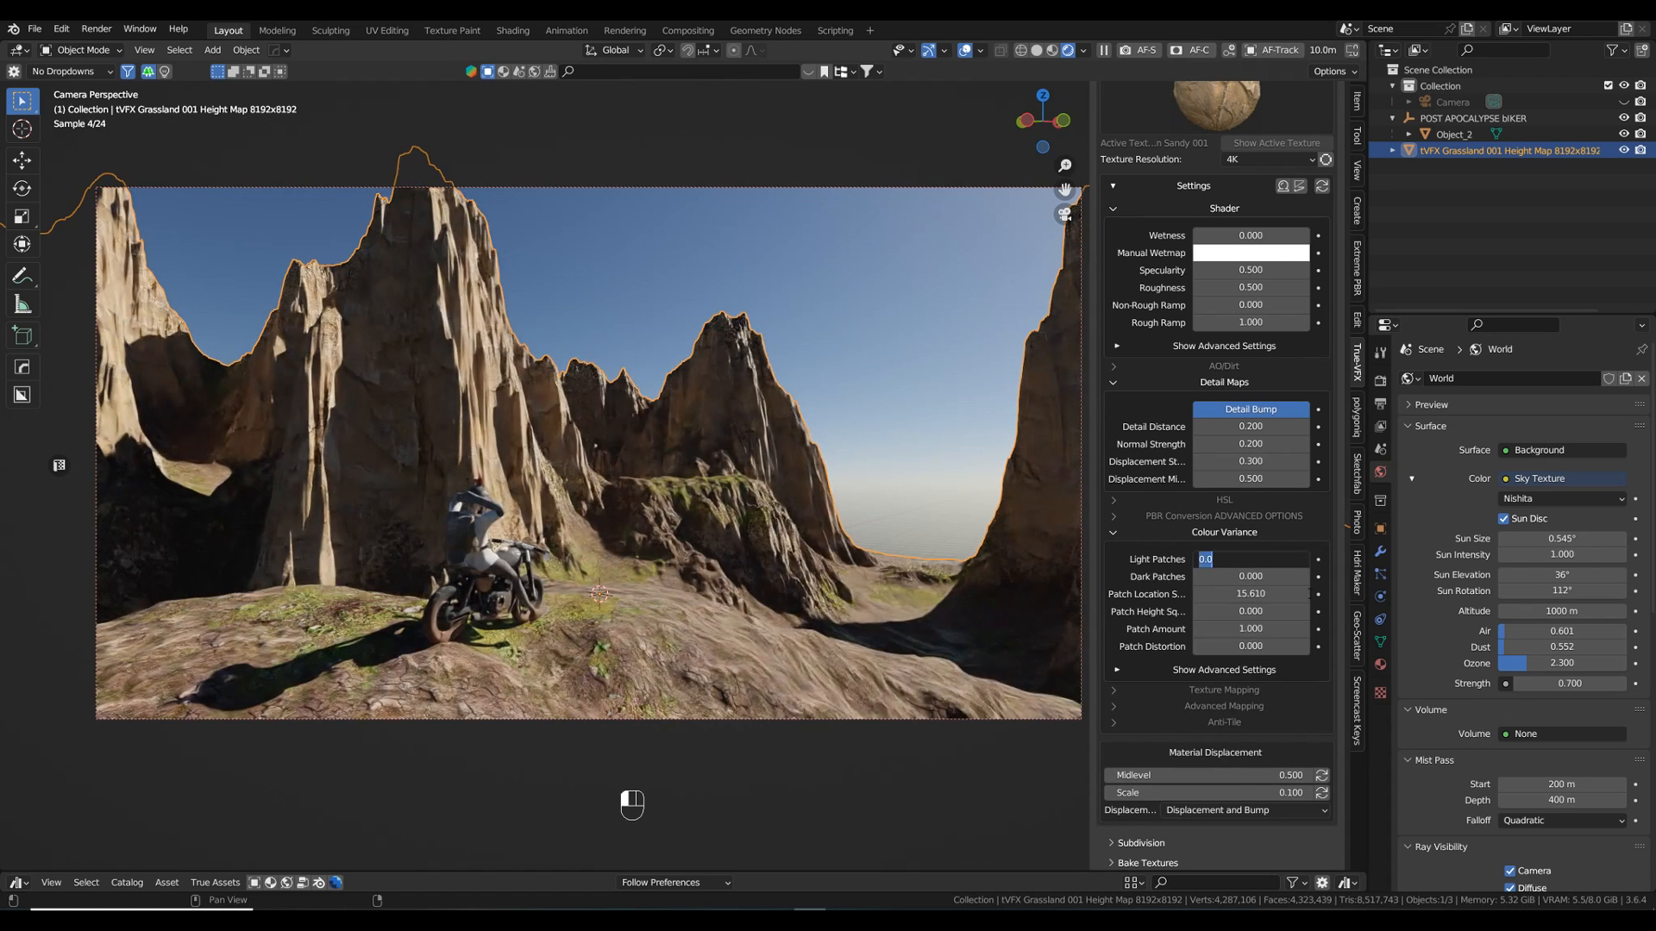
text(1)
key(Return)
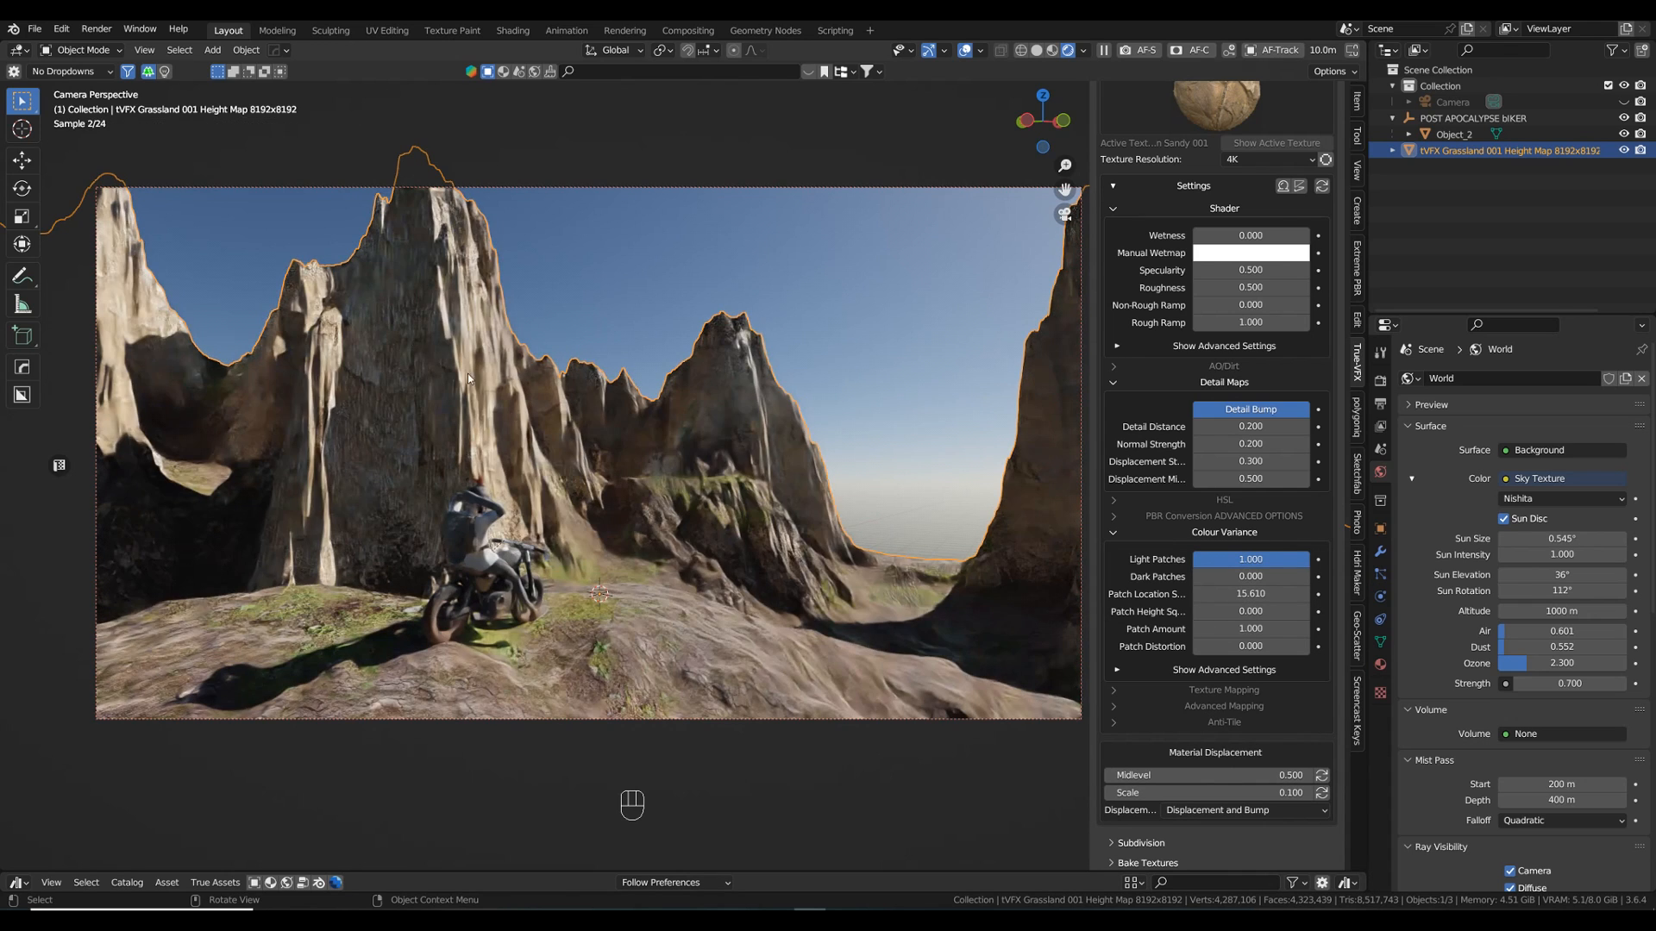
double_click(1250, 558)
text(0.)
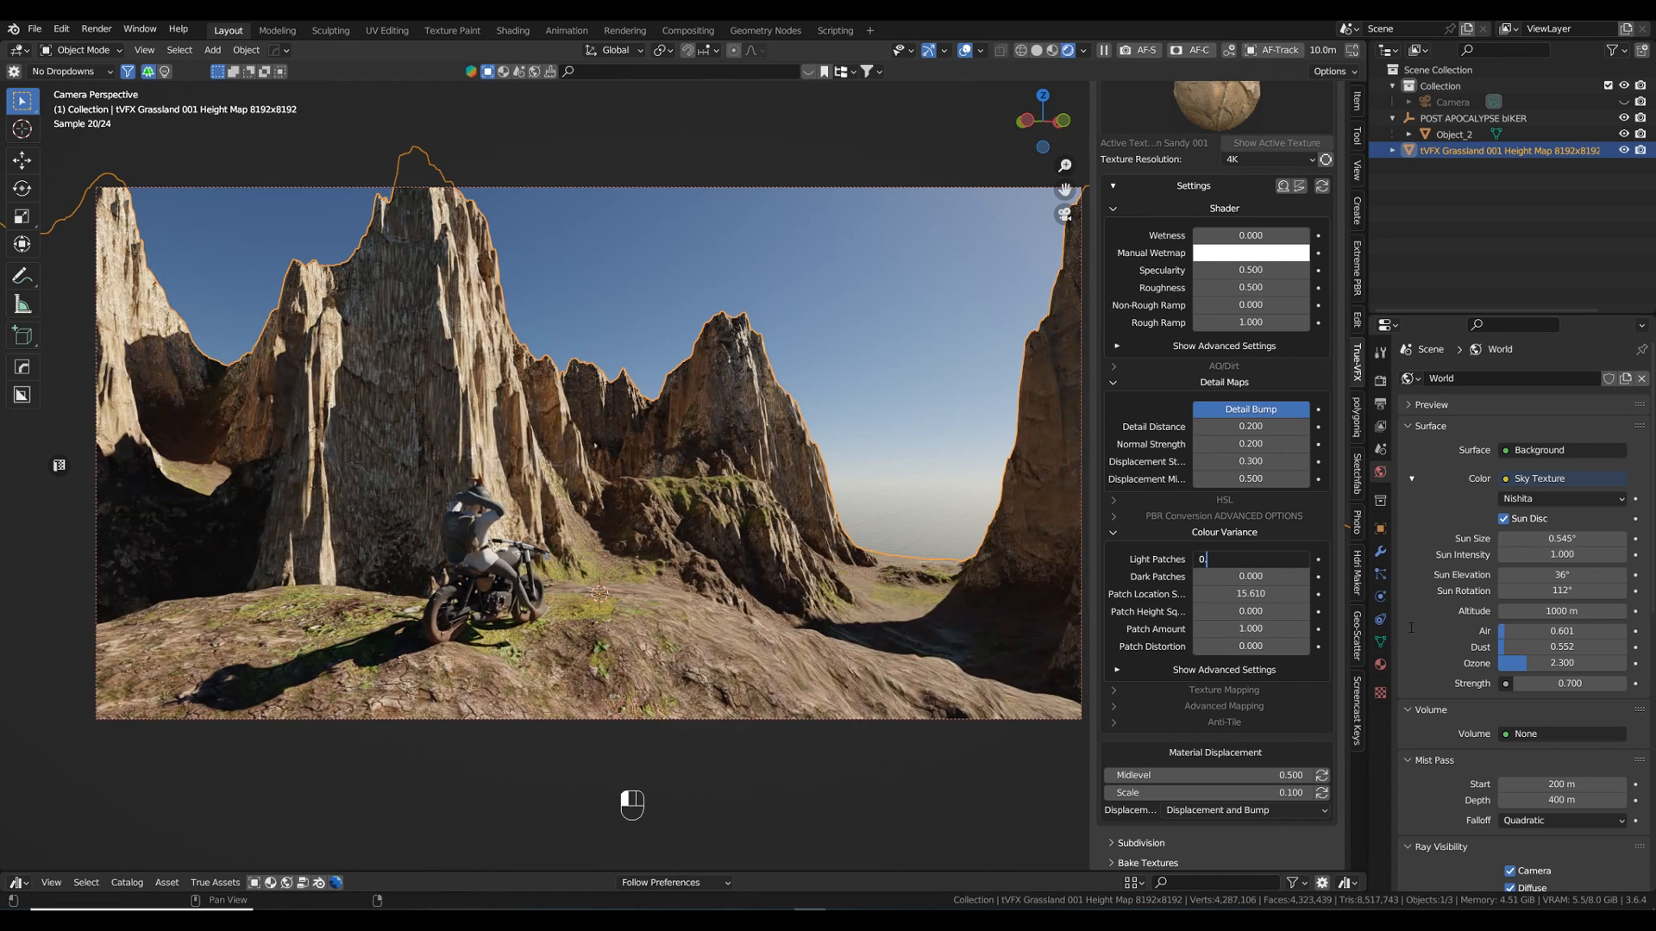
text(2)
key(Return)
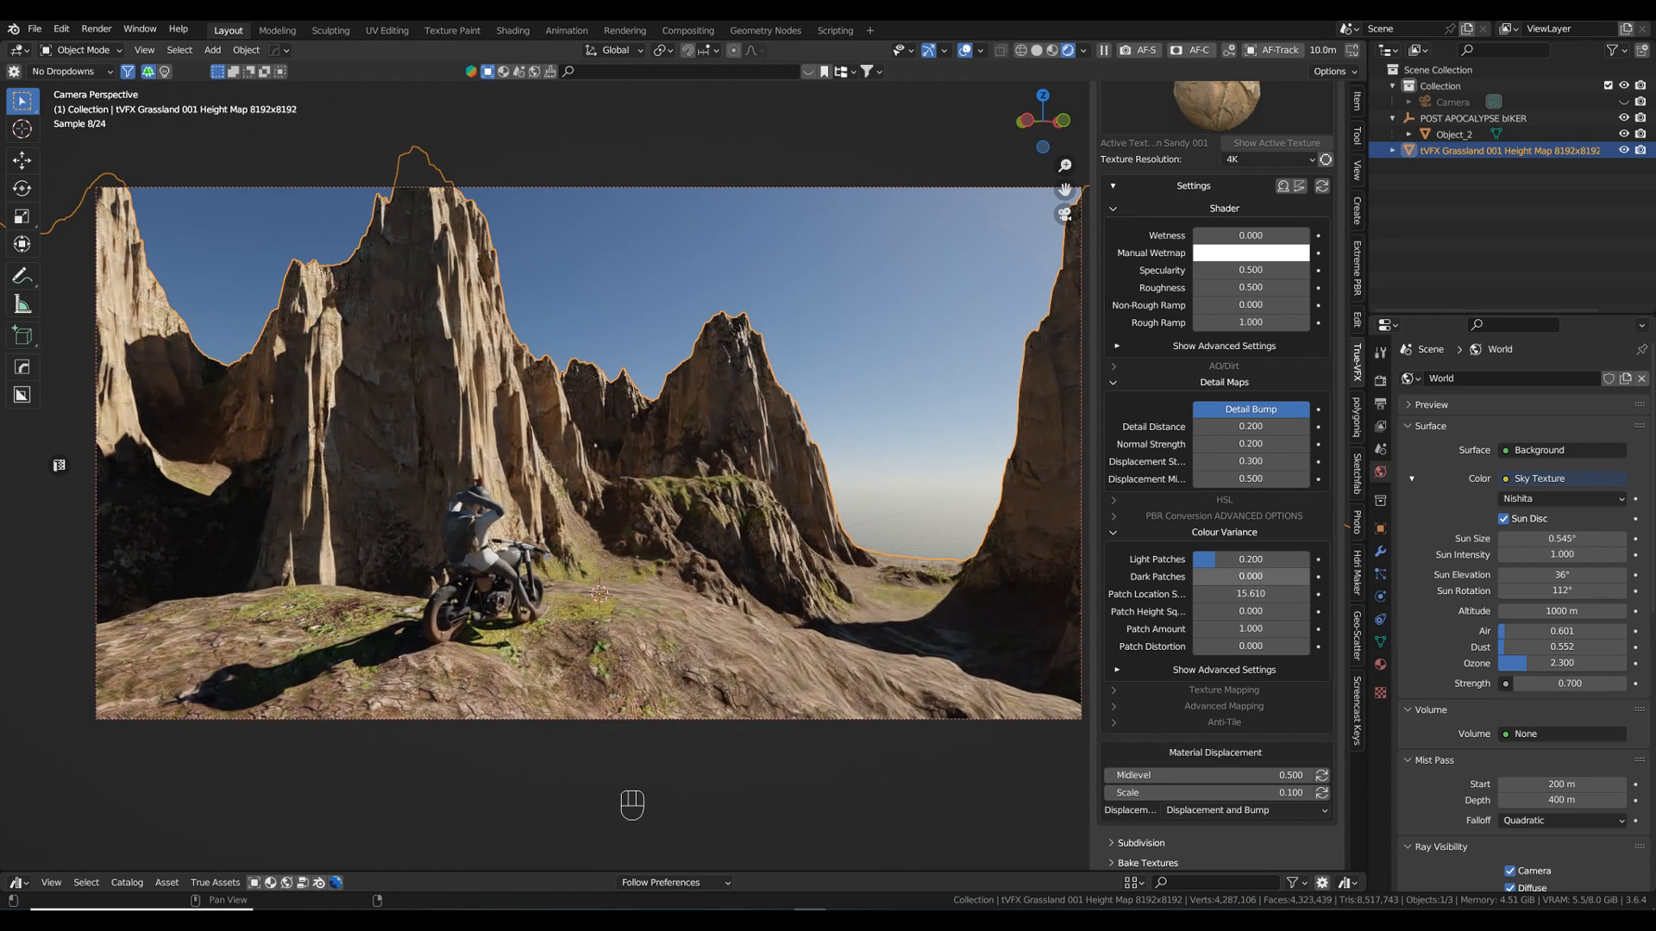
- Set the Cliffs material's Dark Patches to 1
click(1241, 577)
text(1)
key(Return)
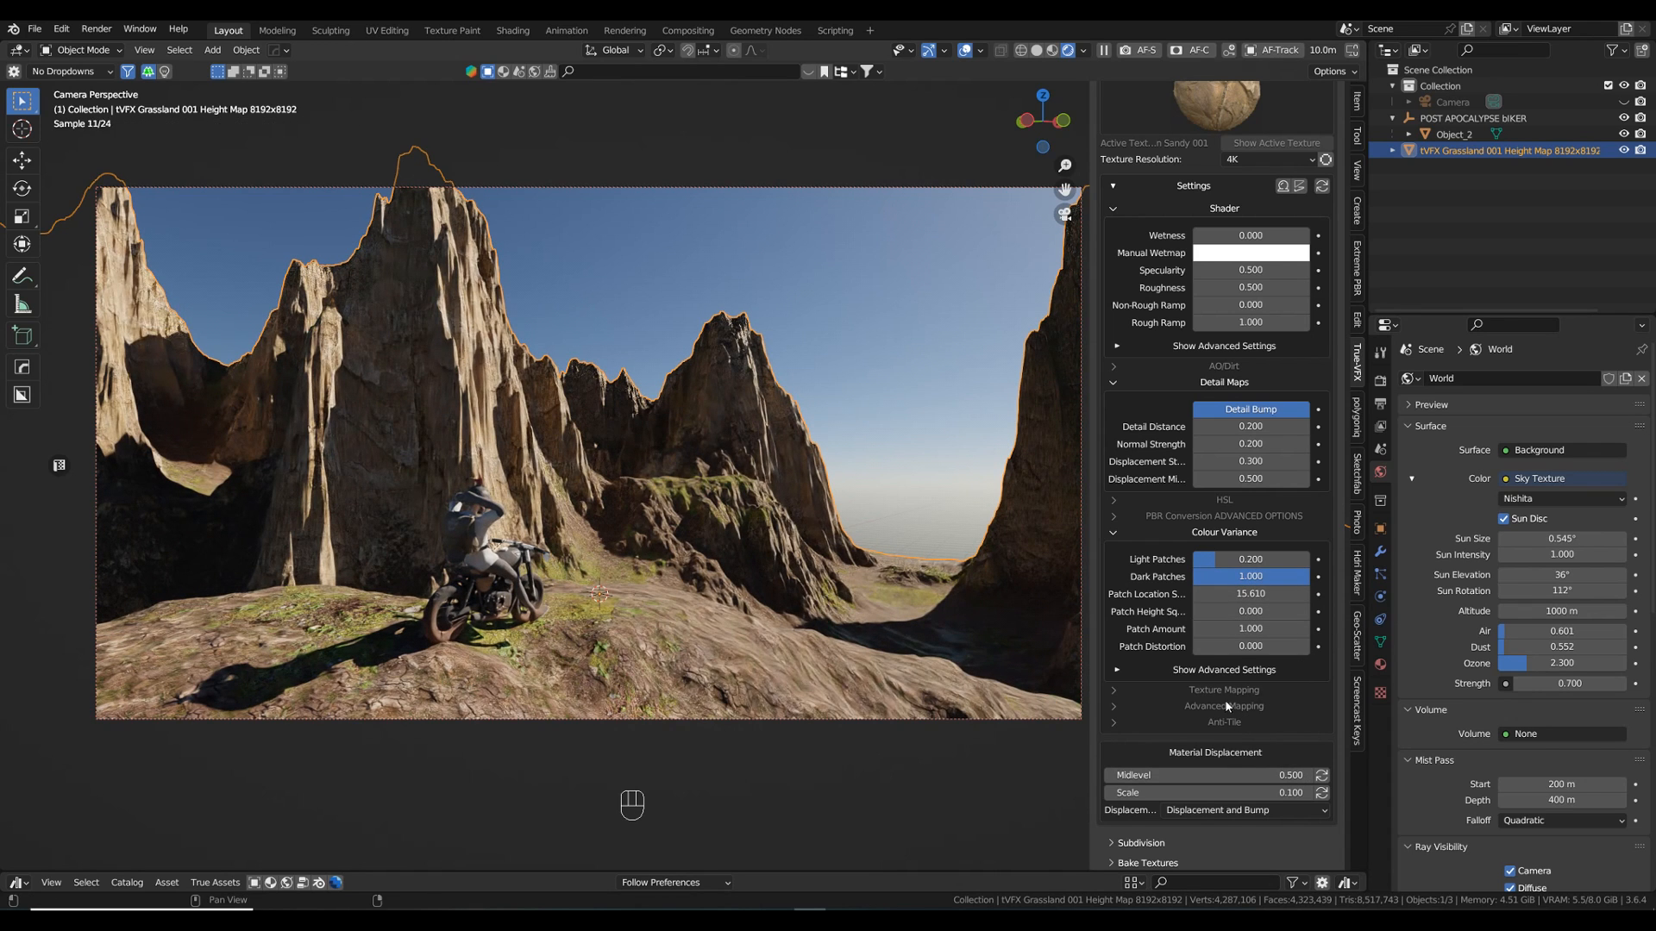
- Enable AO based Dirt in the Cliffs material's advanced Colour Variance settings and set the Dirt Amount to 0.5
click(1118, 670)
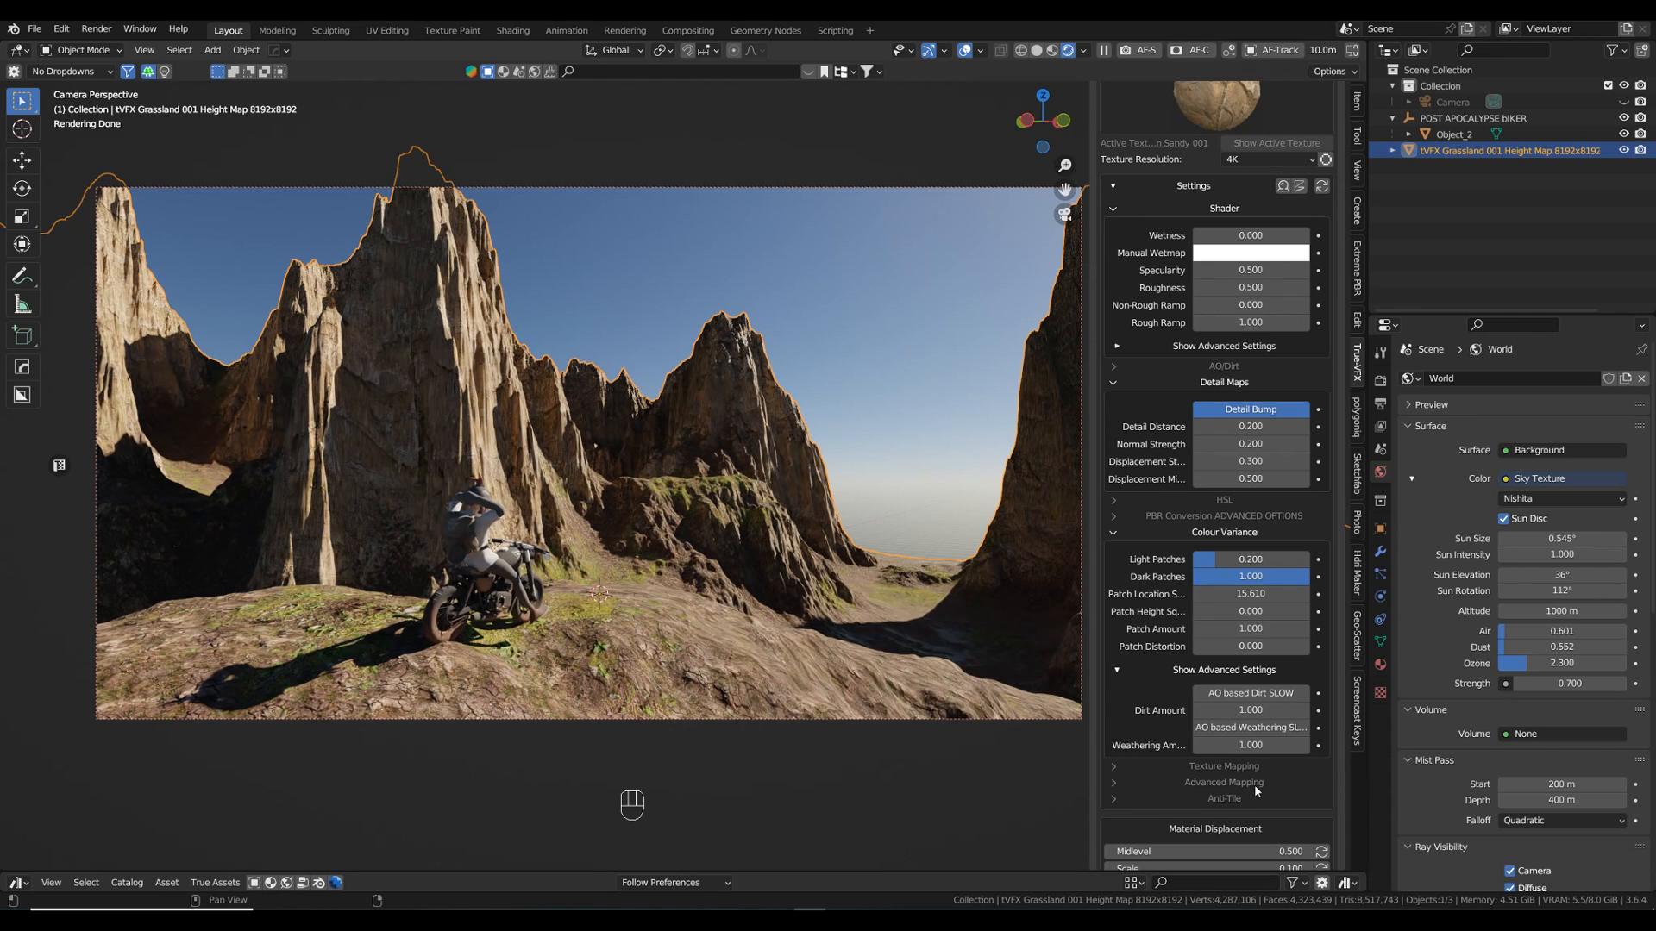
click(1266, 695)
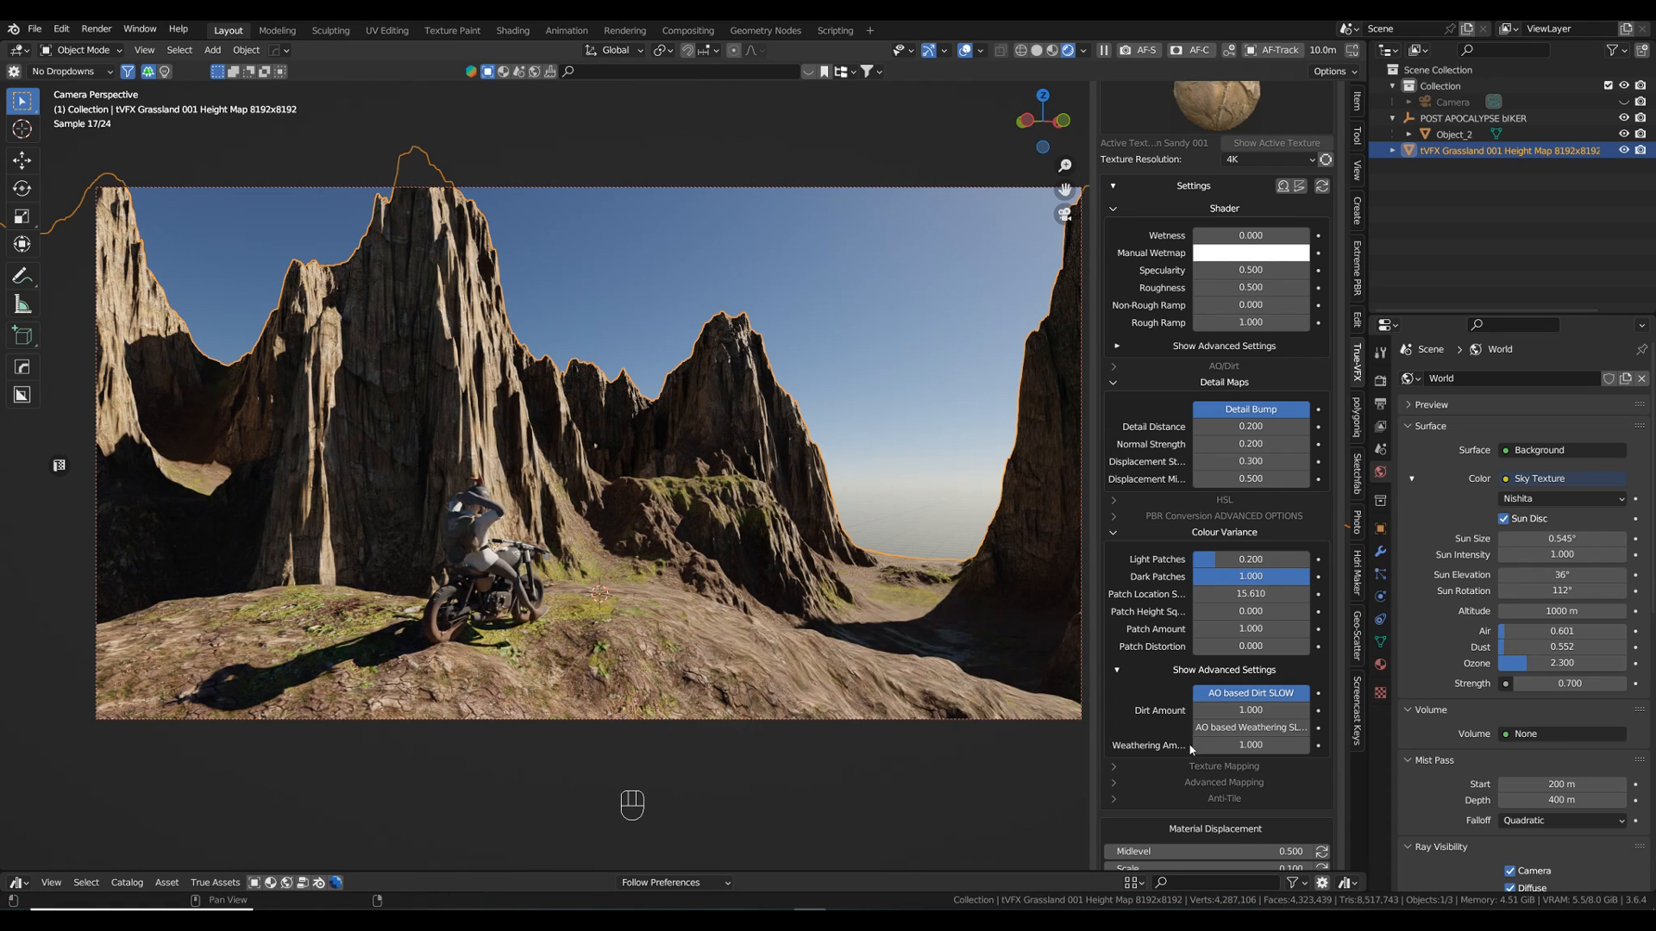
double_click(1250, 710)
text(0)
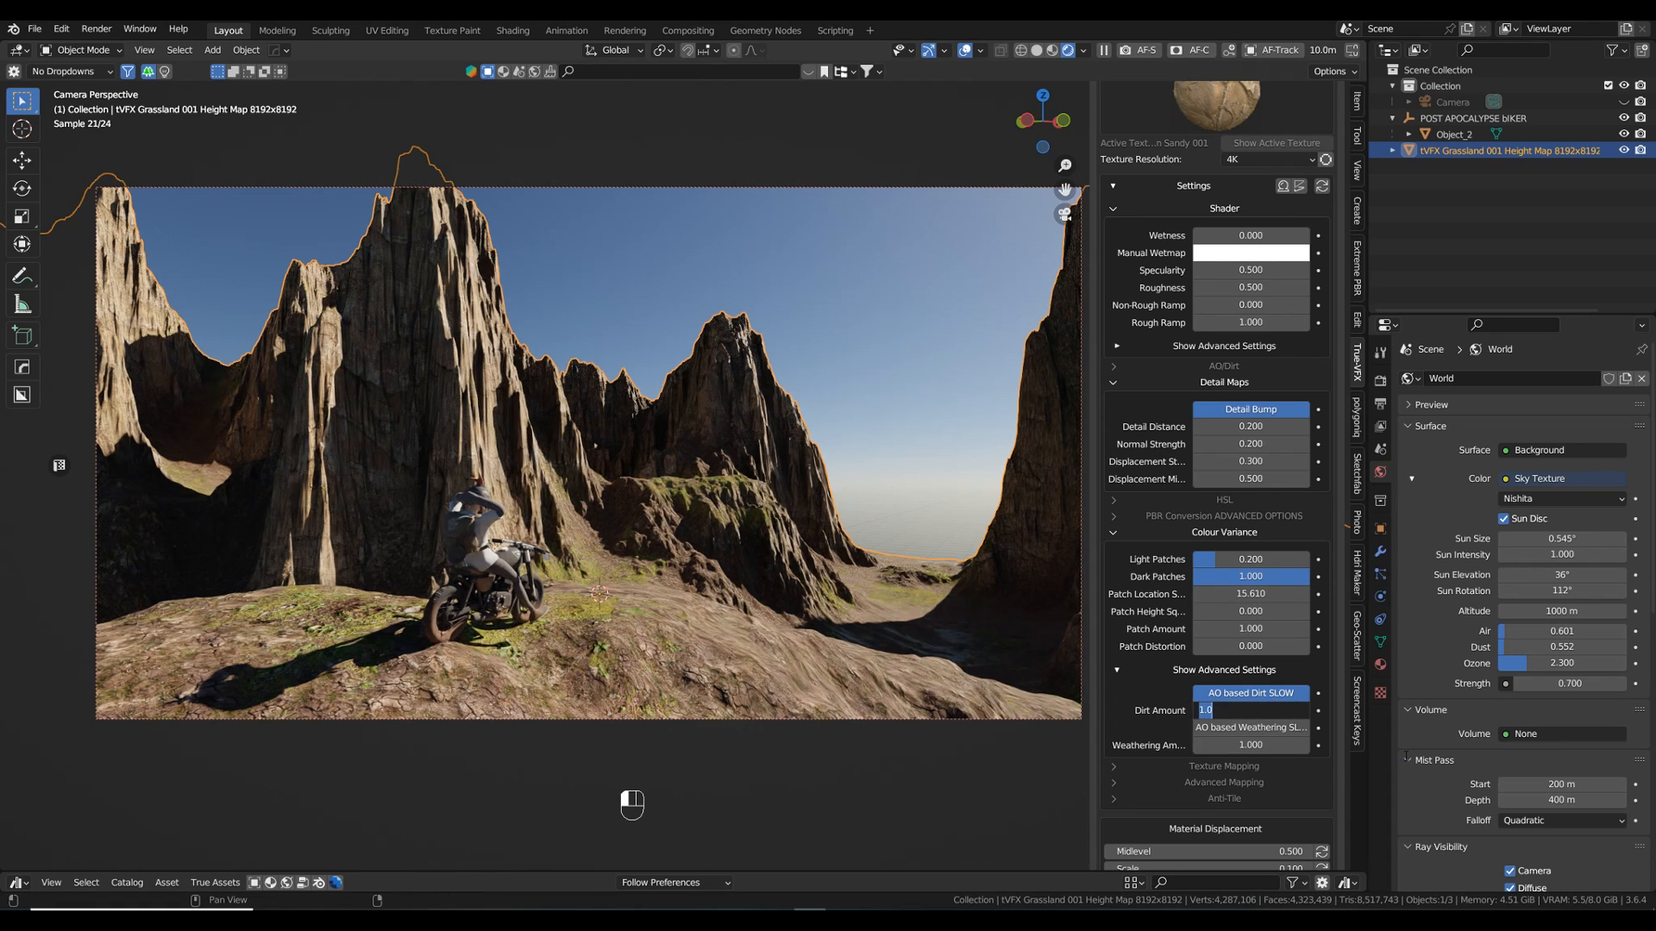
text(.5)
key(Return)
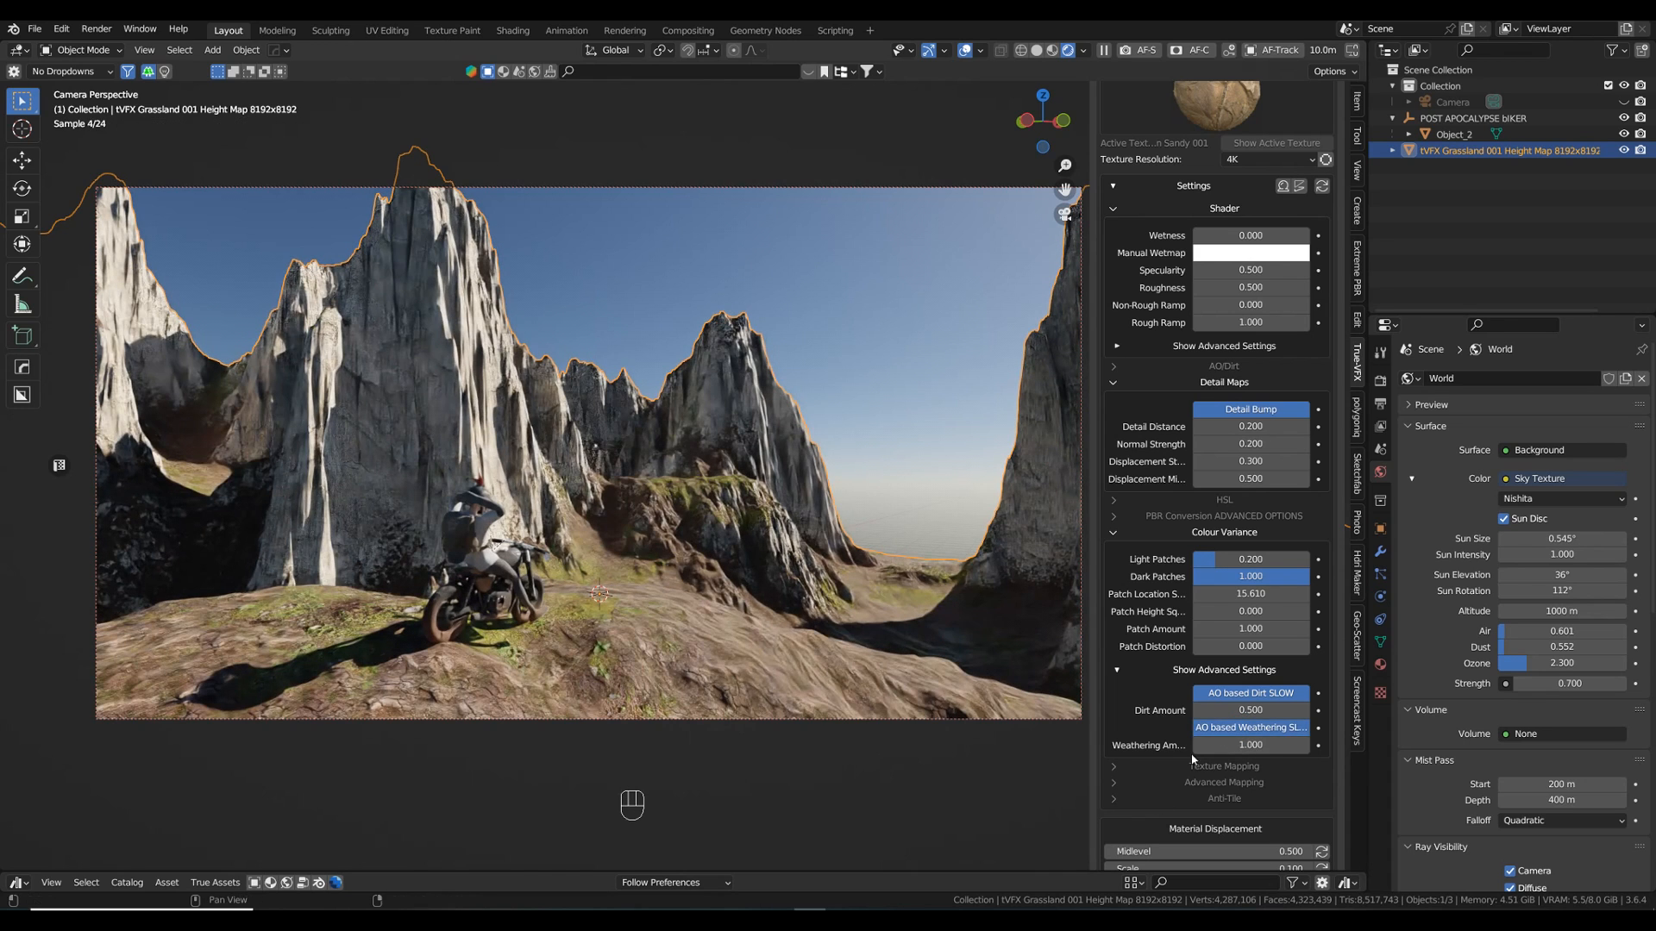
- Enable AO based Weathering for the Cliffs material and set the Weathering Amount to 0.2
drag(1242, 748, 1234, 749)
click(1245, 746)
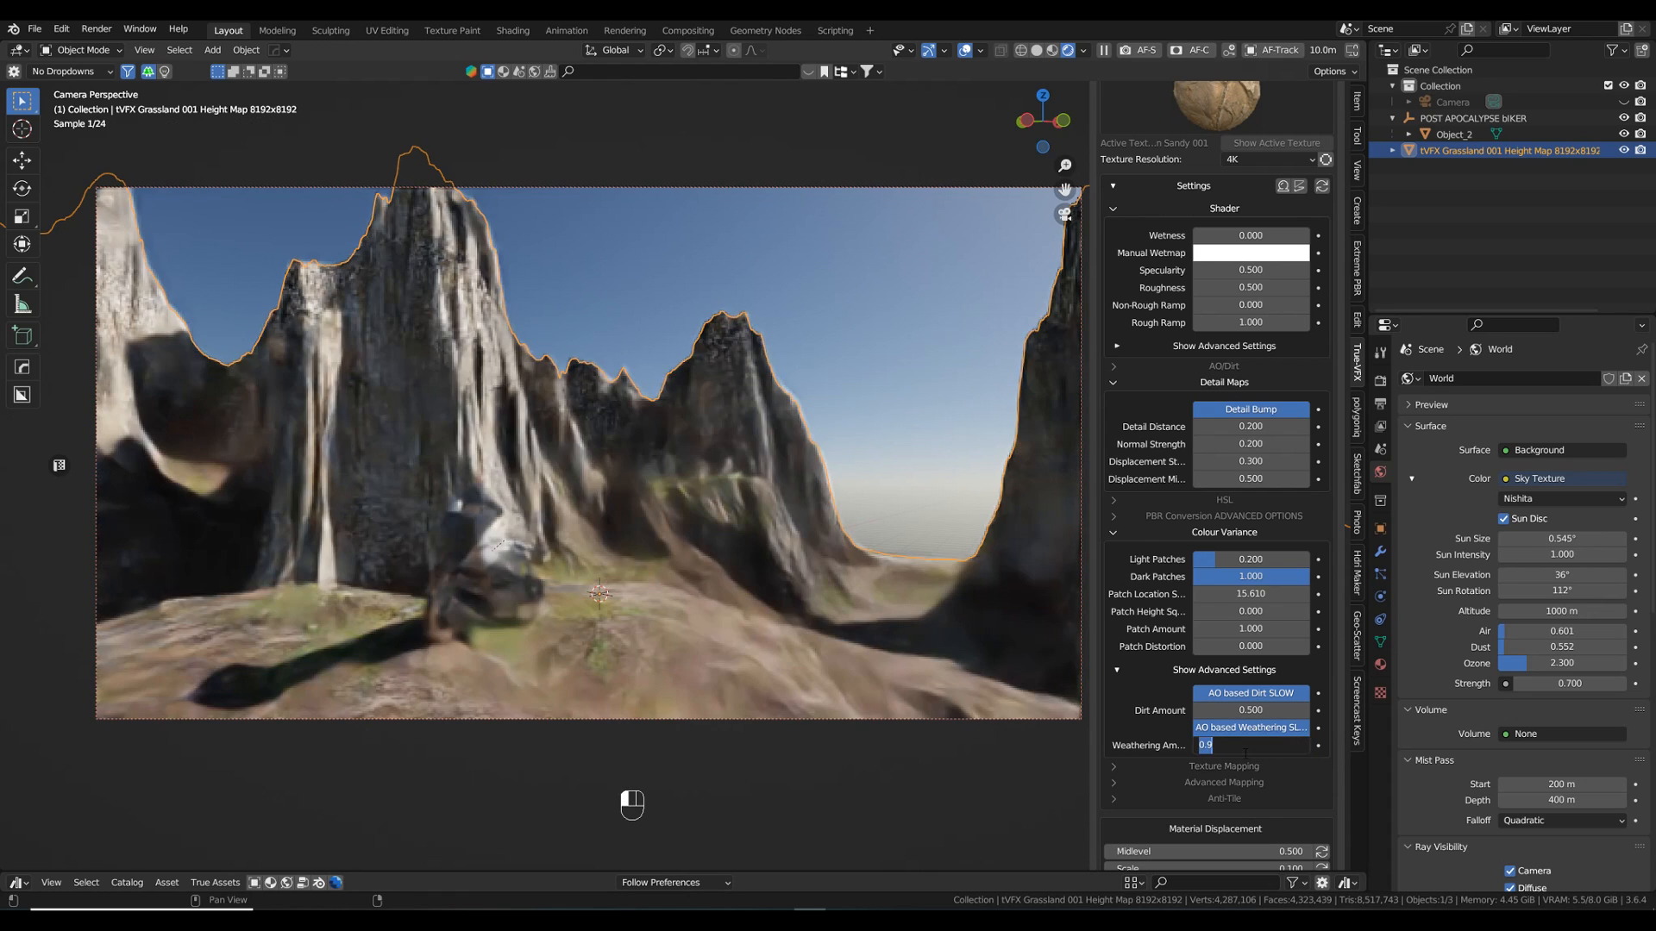
text(0.2)
key(Return)
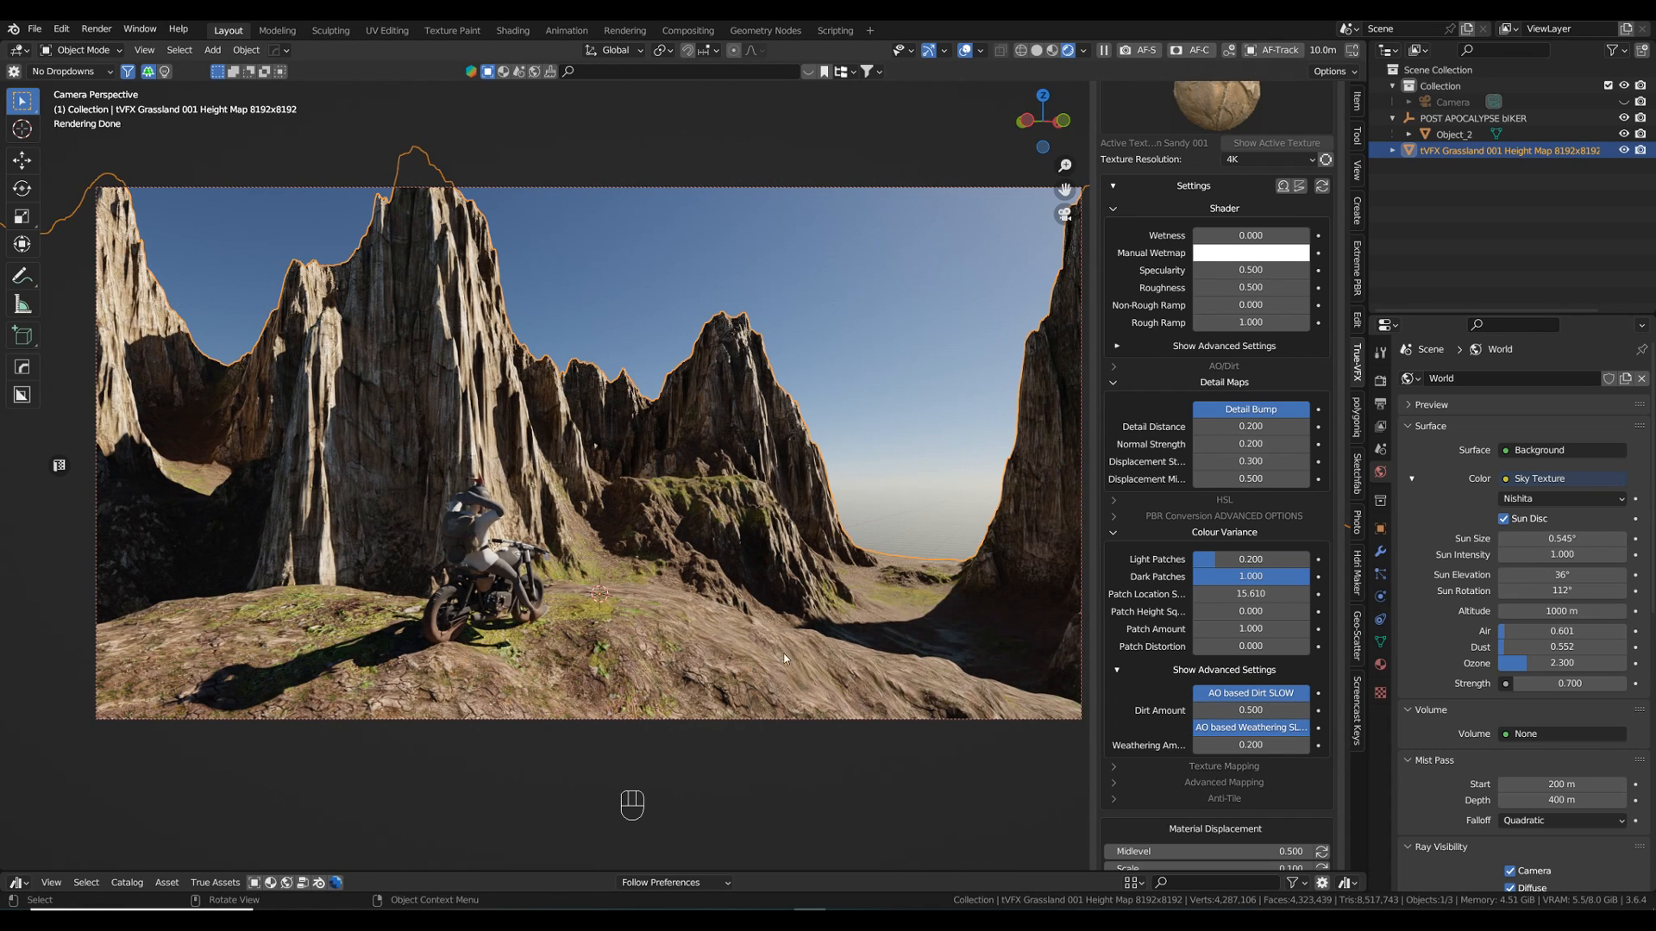
- In the Ground material's Detail Maps, set Displacement Strength to 0.2, Normal Strength to 0.1 and Detail Distance to 0.2
scroll(1185, 530, up, 10)
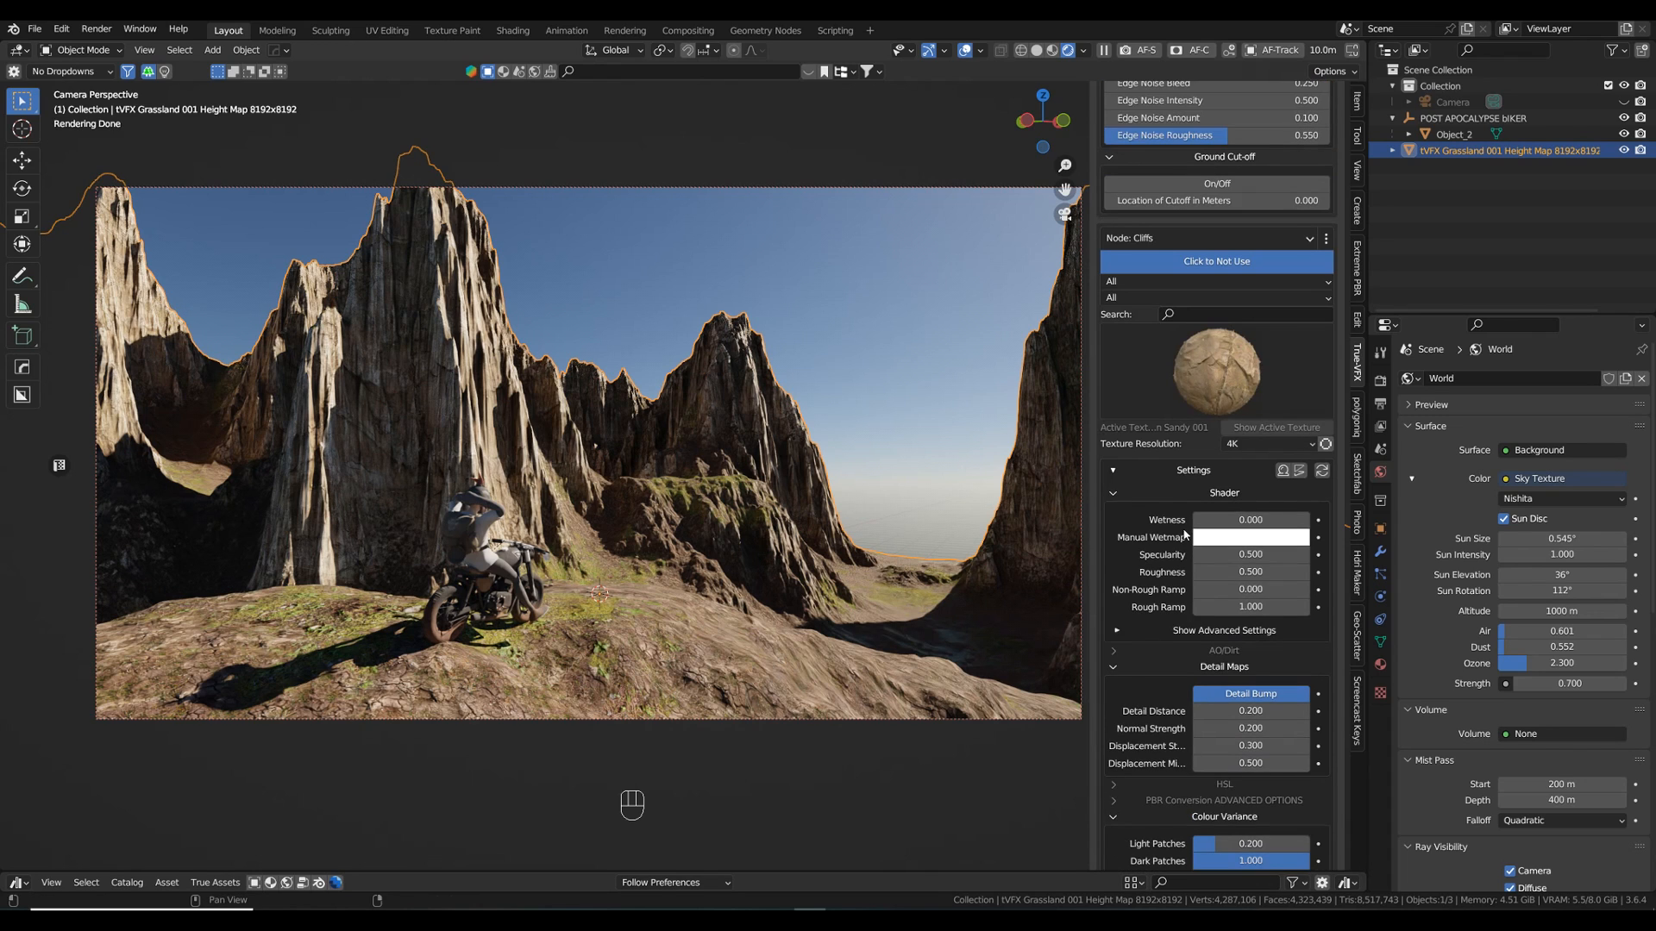
scroll(1182, 533, up, 3)
click(1139, 421)
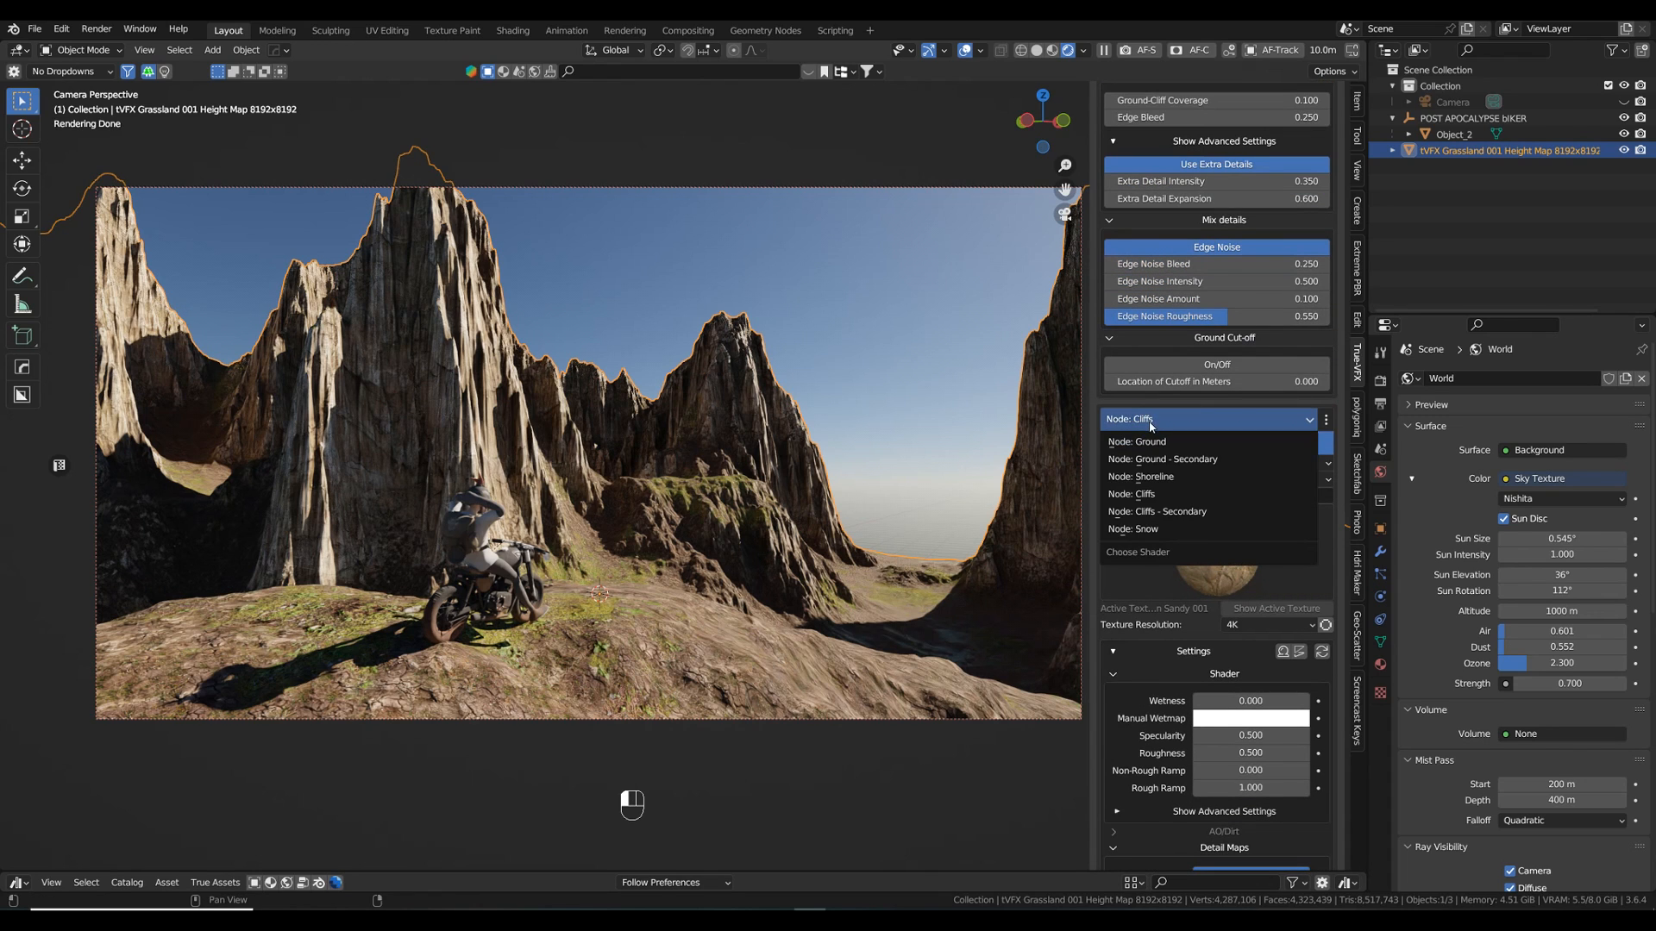
click(1139, 442)
click(1266, 583)
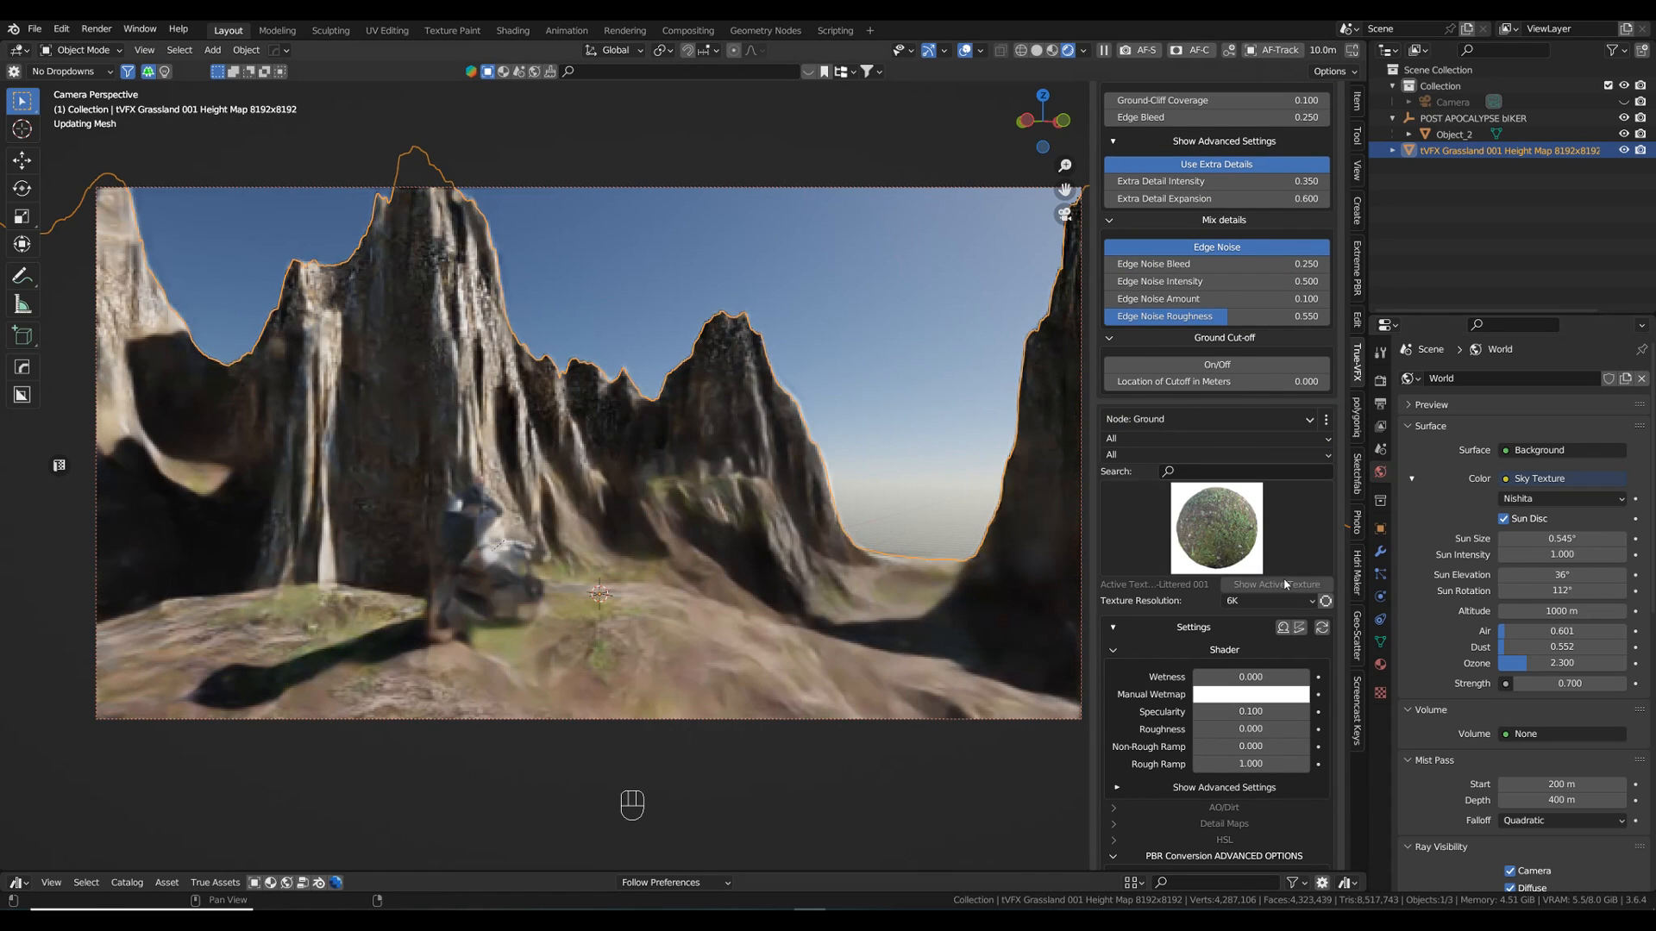
scroll(1259, 569, down, 8)
scroll(1259, 570, down, 2)
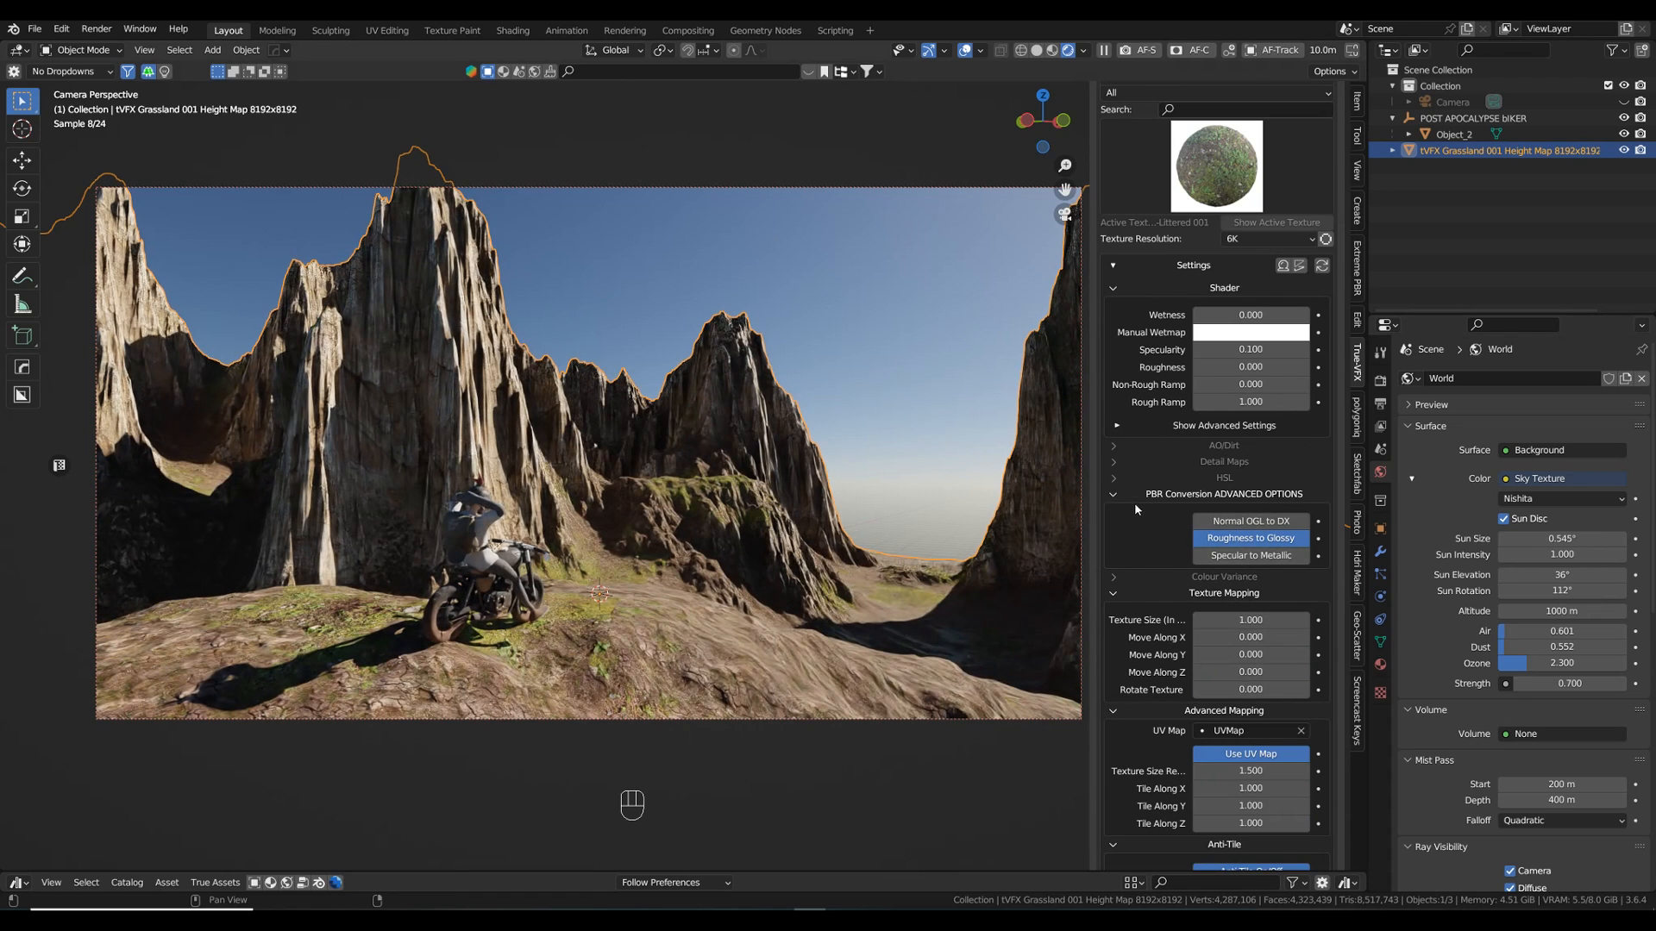
click(1113, 462)
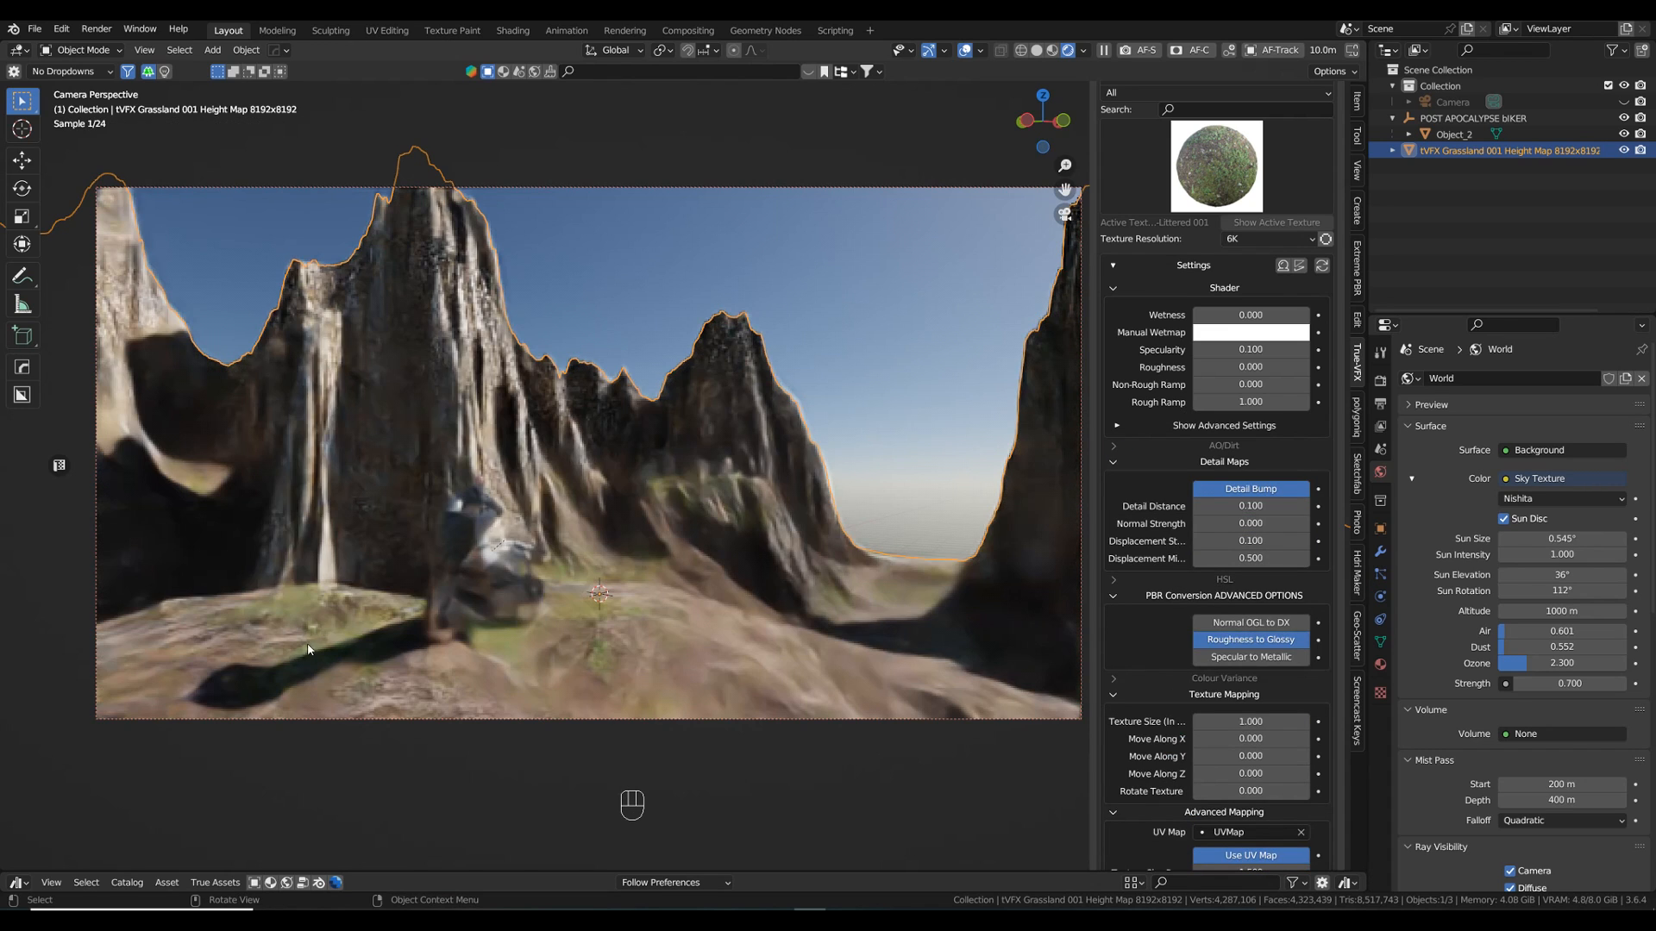
click(1304, 540)
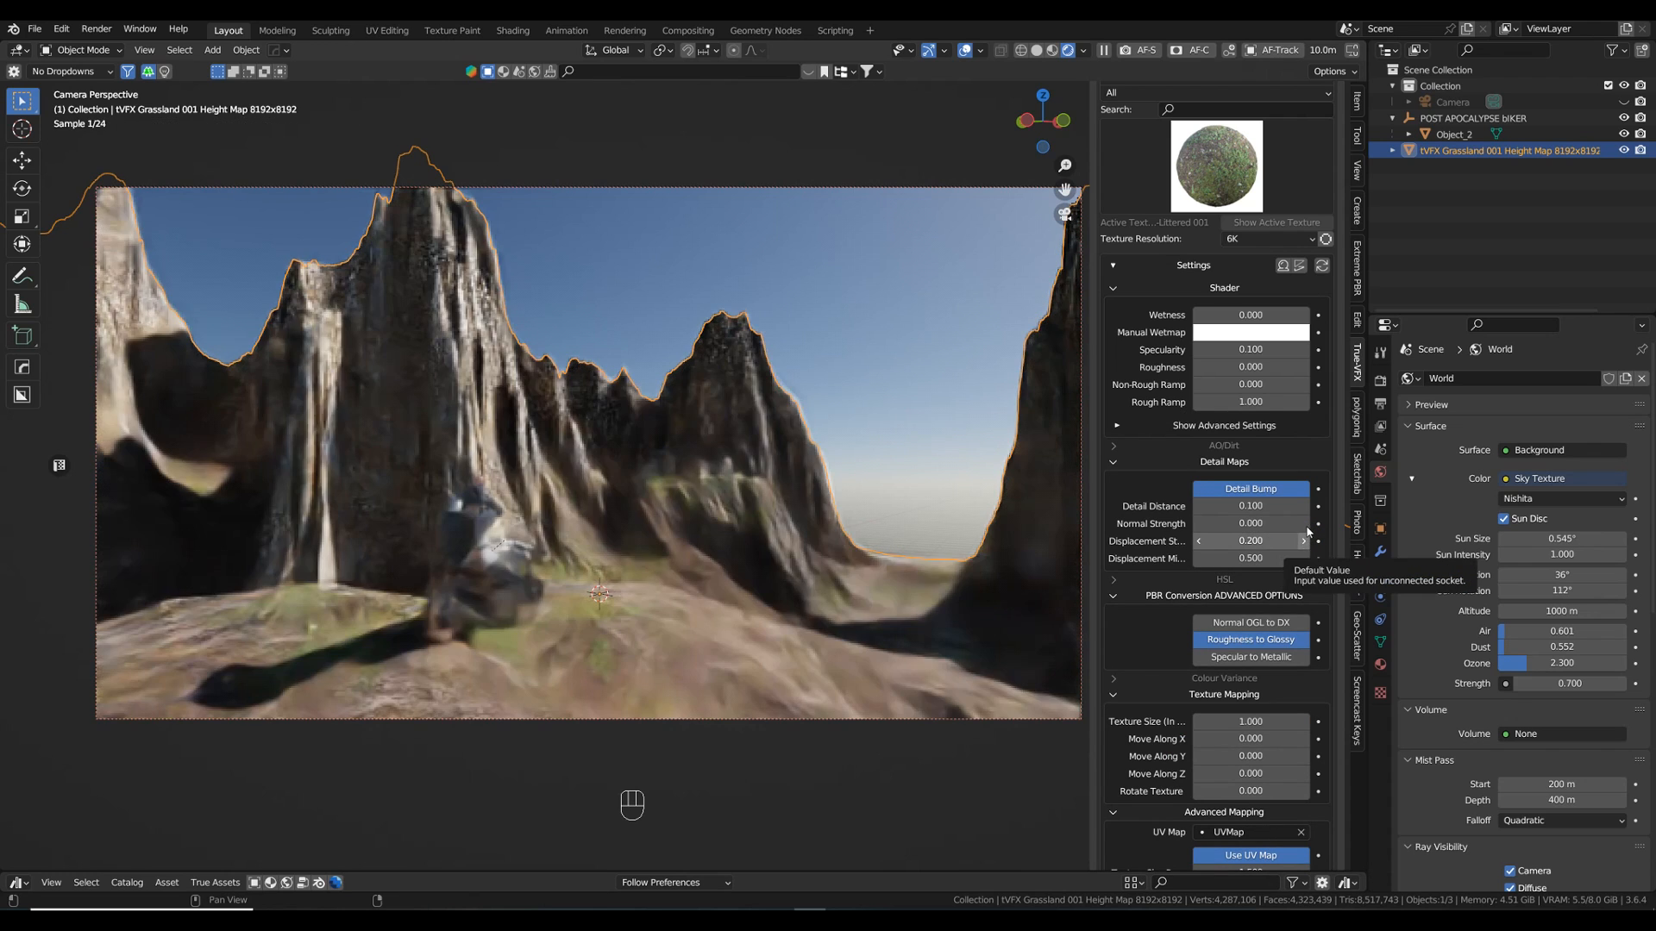
click(1306, 525)
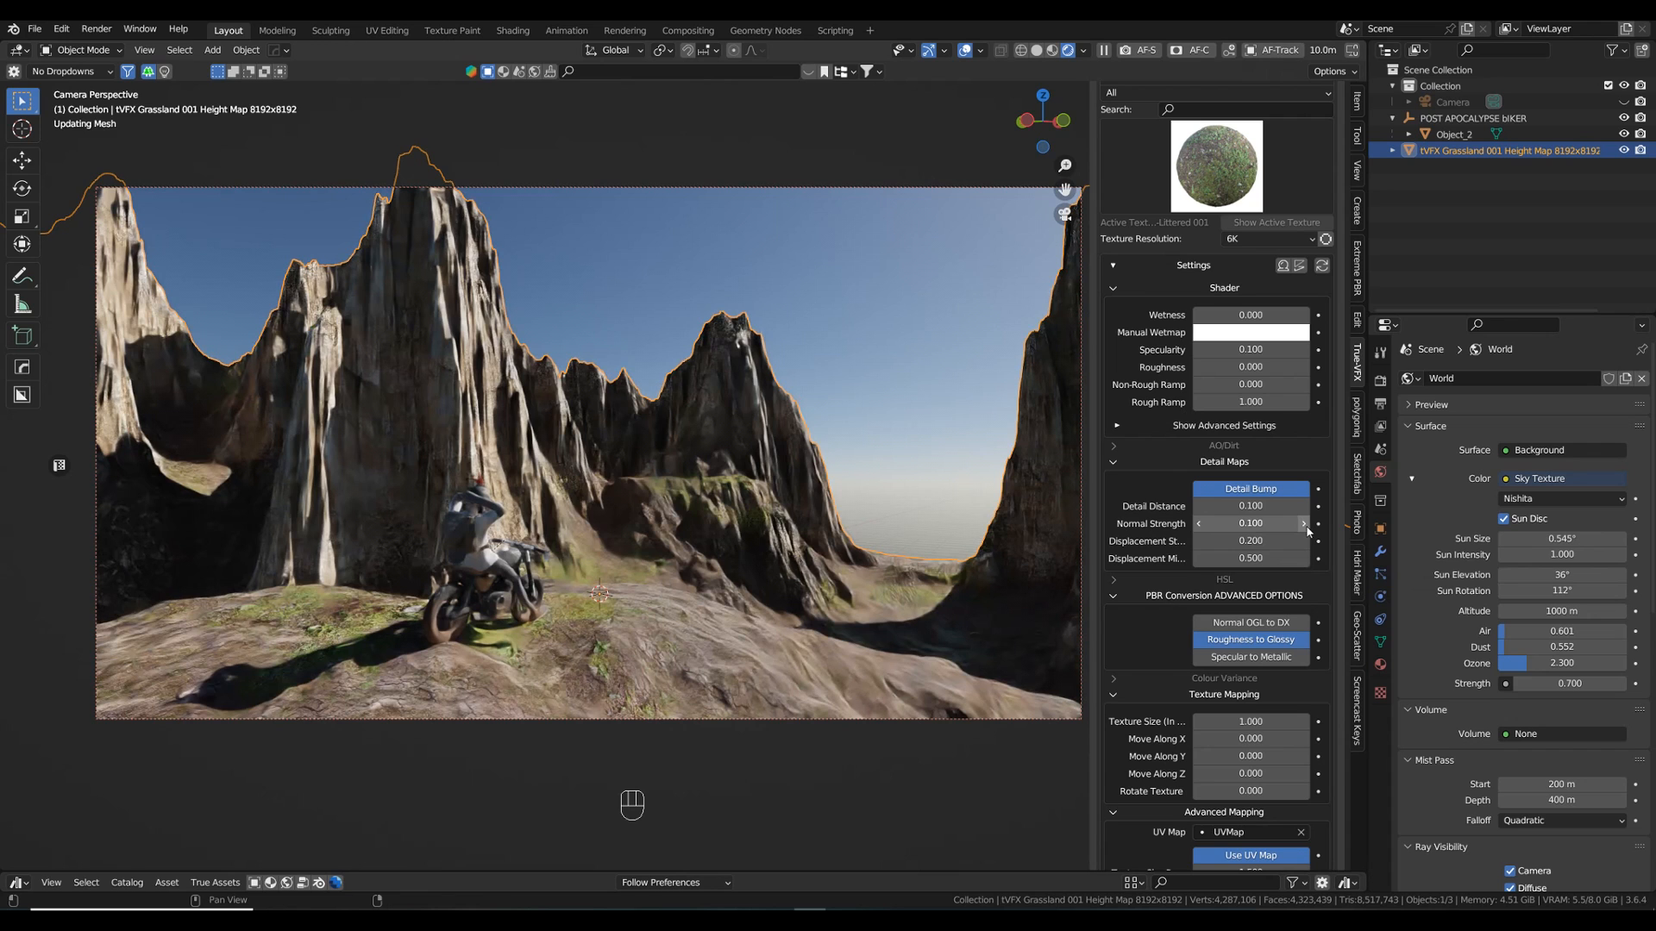
click(1303, 507)
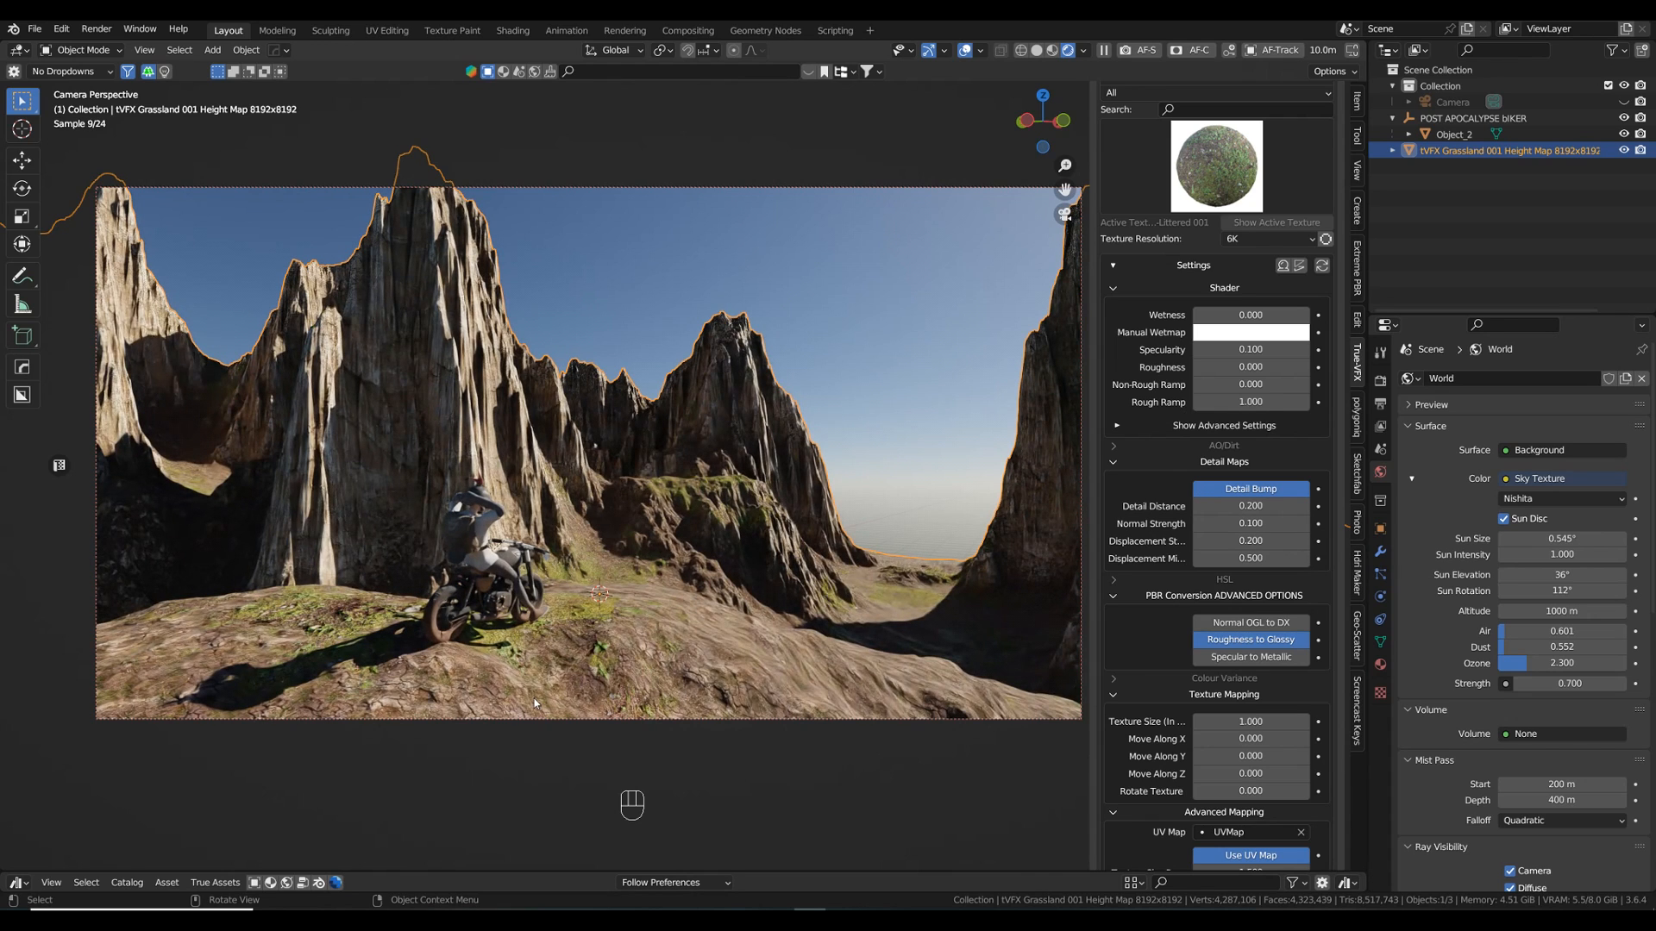
- Enable the Detail Maps for the Ground - Secondary material with Normal Strength 0.1 and Displacement Strength 0.2
scroll(1190, 314, up, 6)
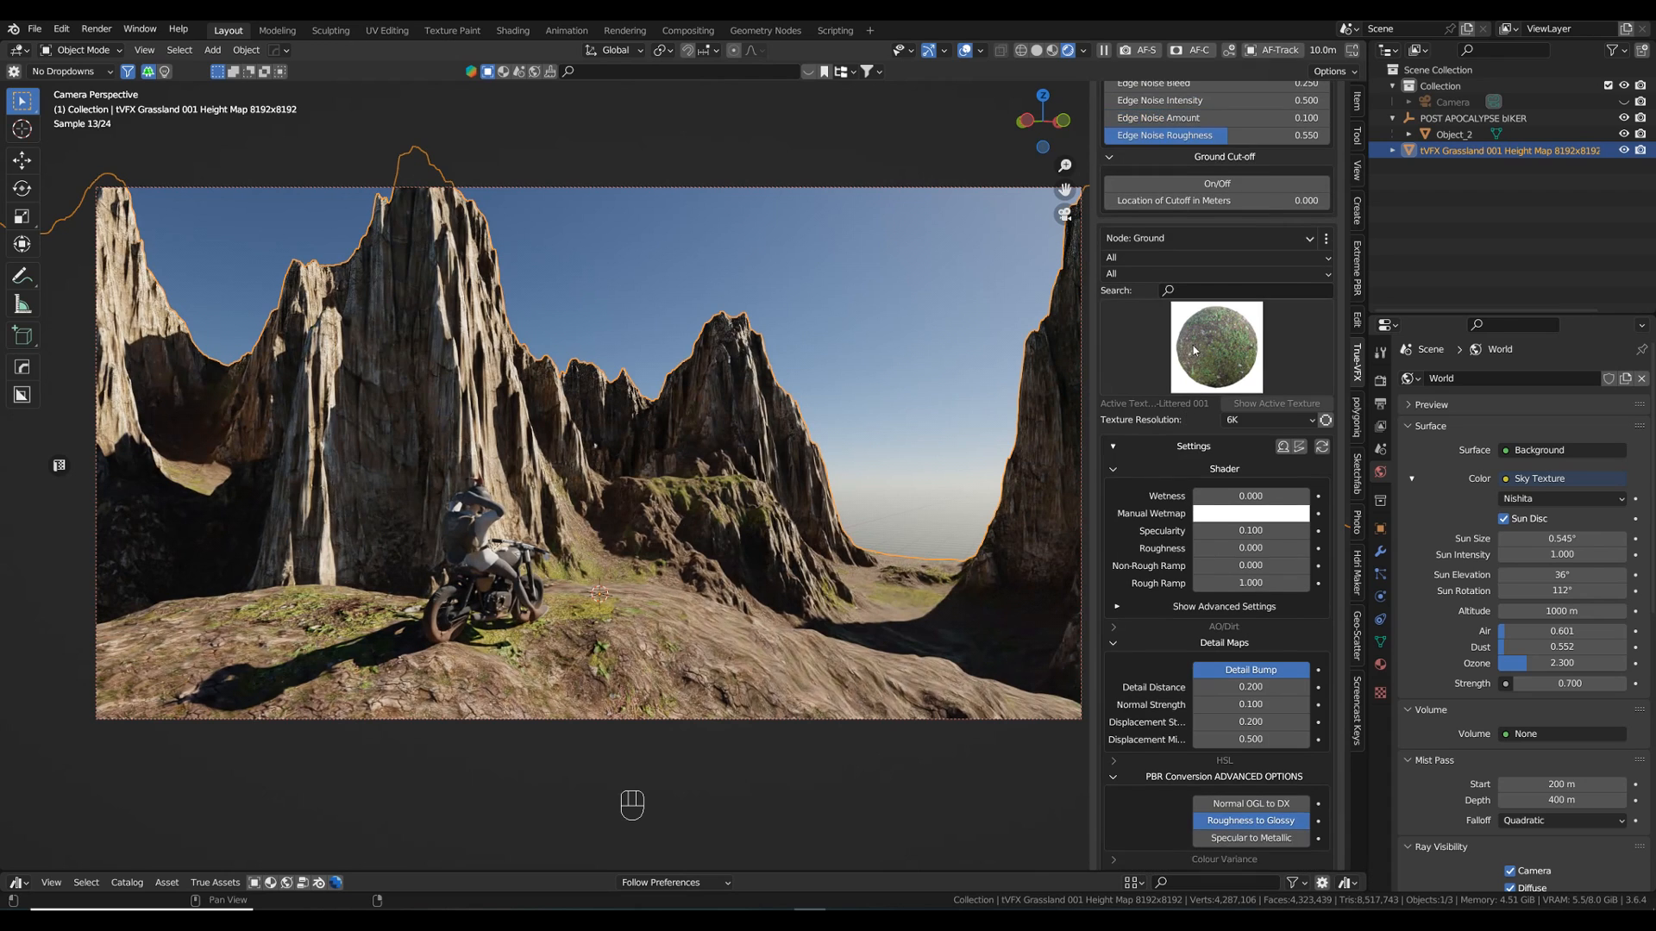
click(1207, 267)
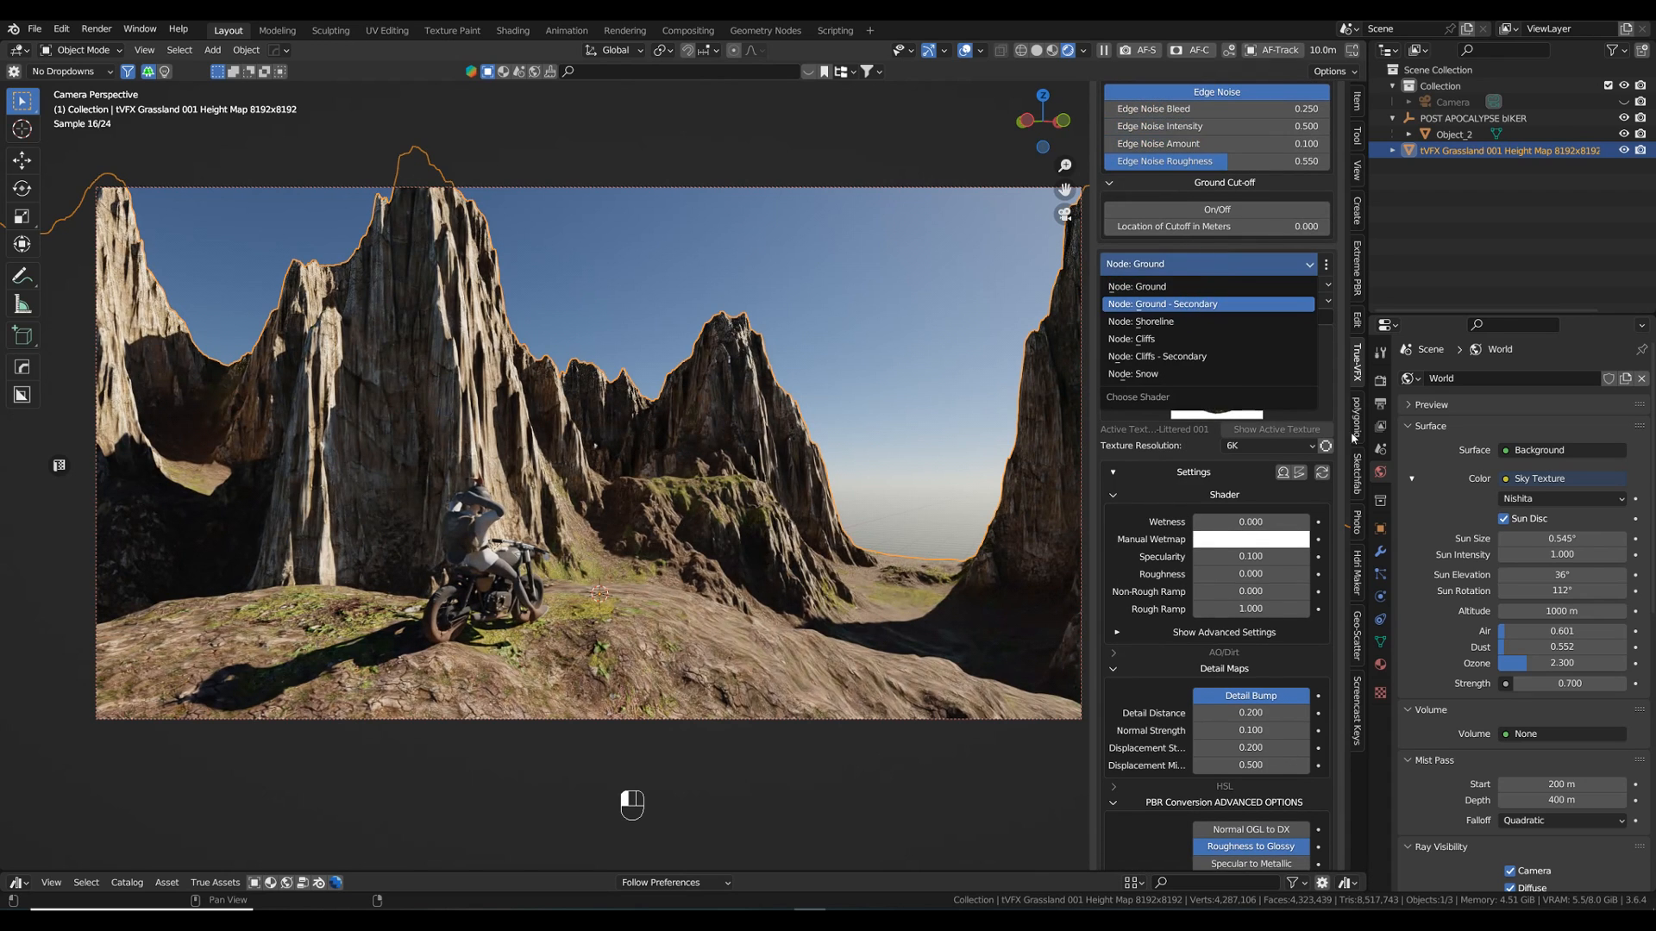
click(1195, 311)
scroll(1167, 664, down, 4)
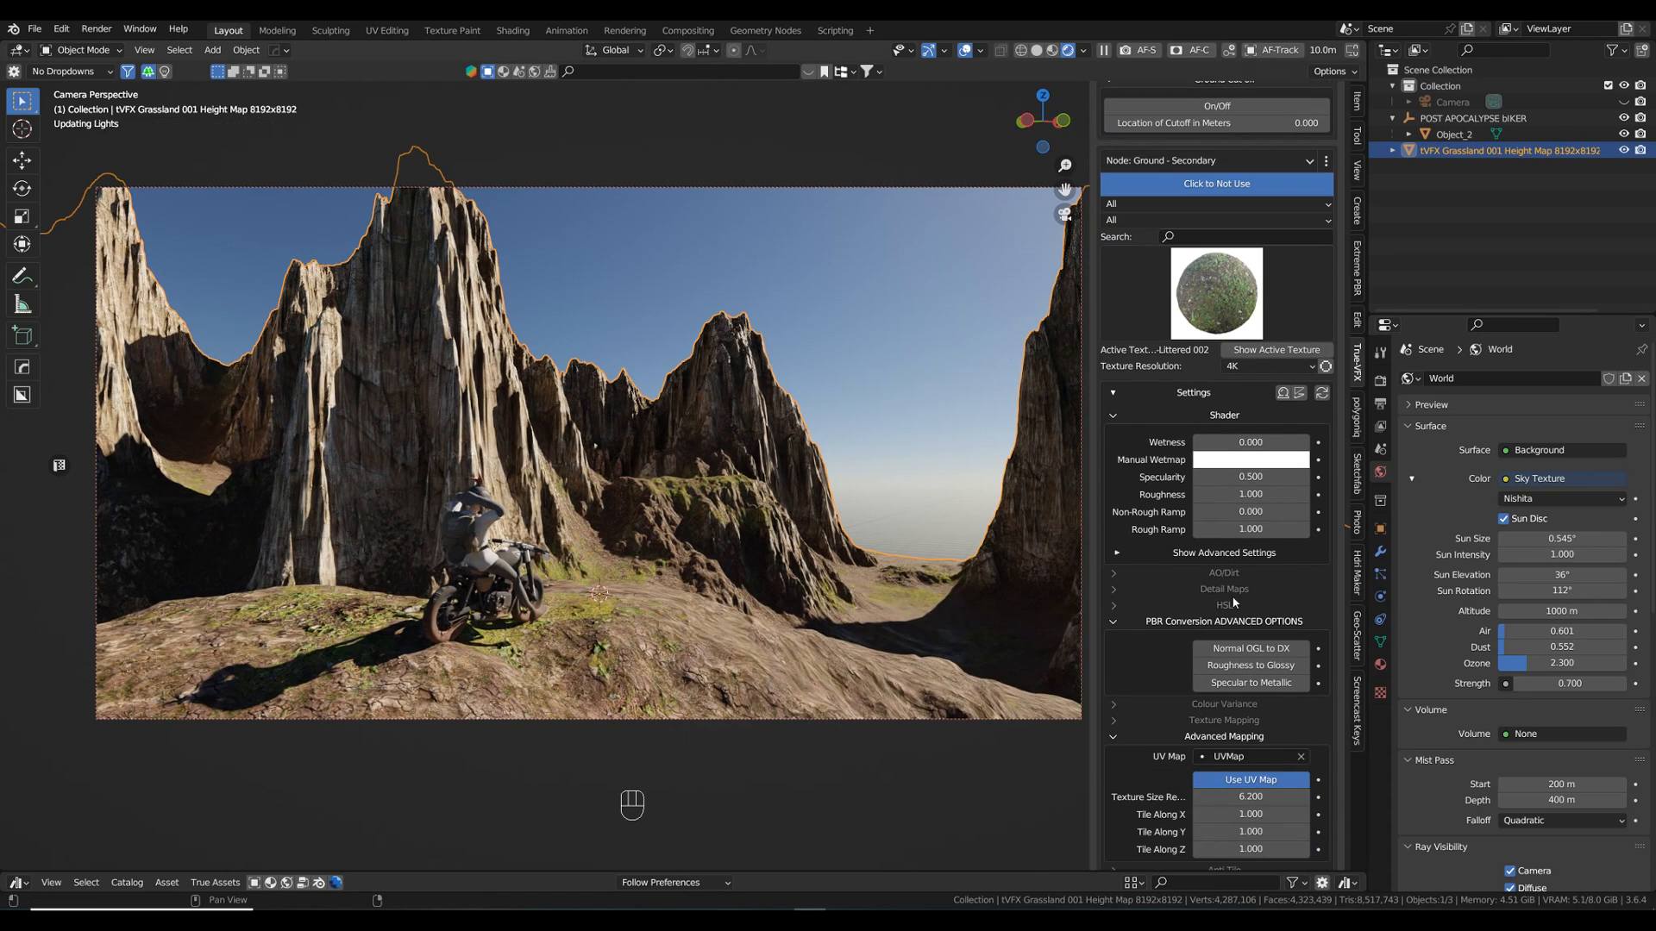
click(1225, 590)
scroll(1181, 660, down, 3)
click(1305, 590)
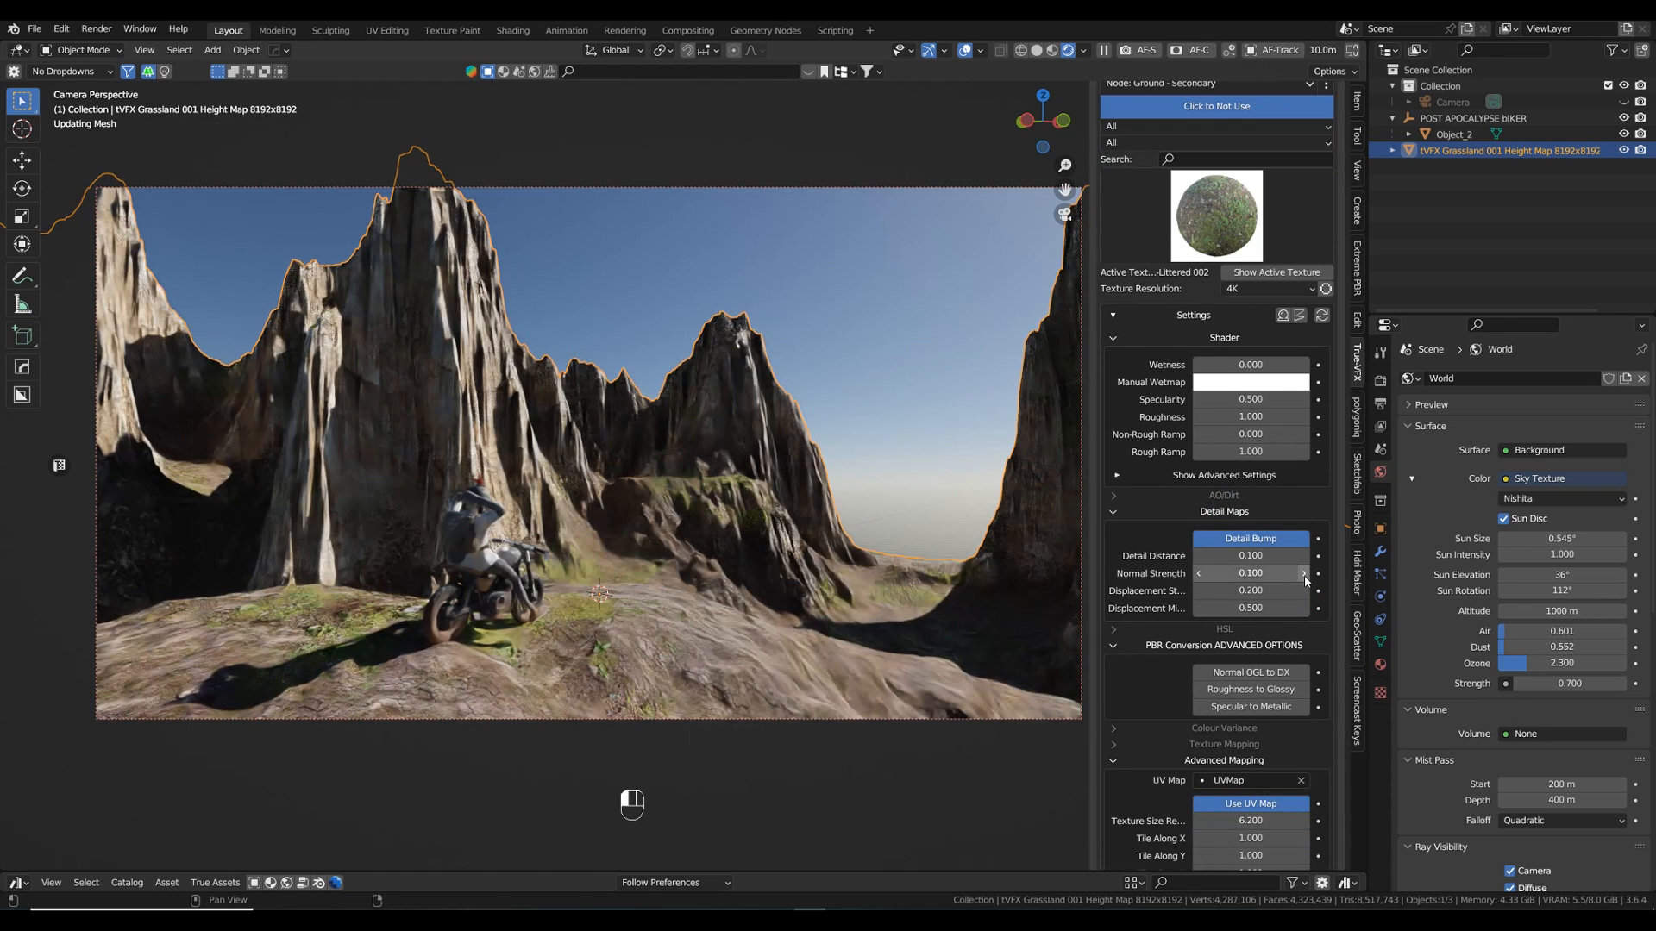
click(1306, 572)
- Try a Detail Distance of 0.3 on the Ground - Secondary material, and set it back to 0.1
click(1306, 556)
click(1306, 556)
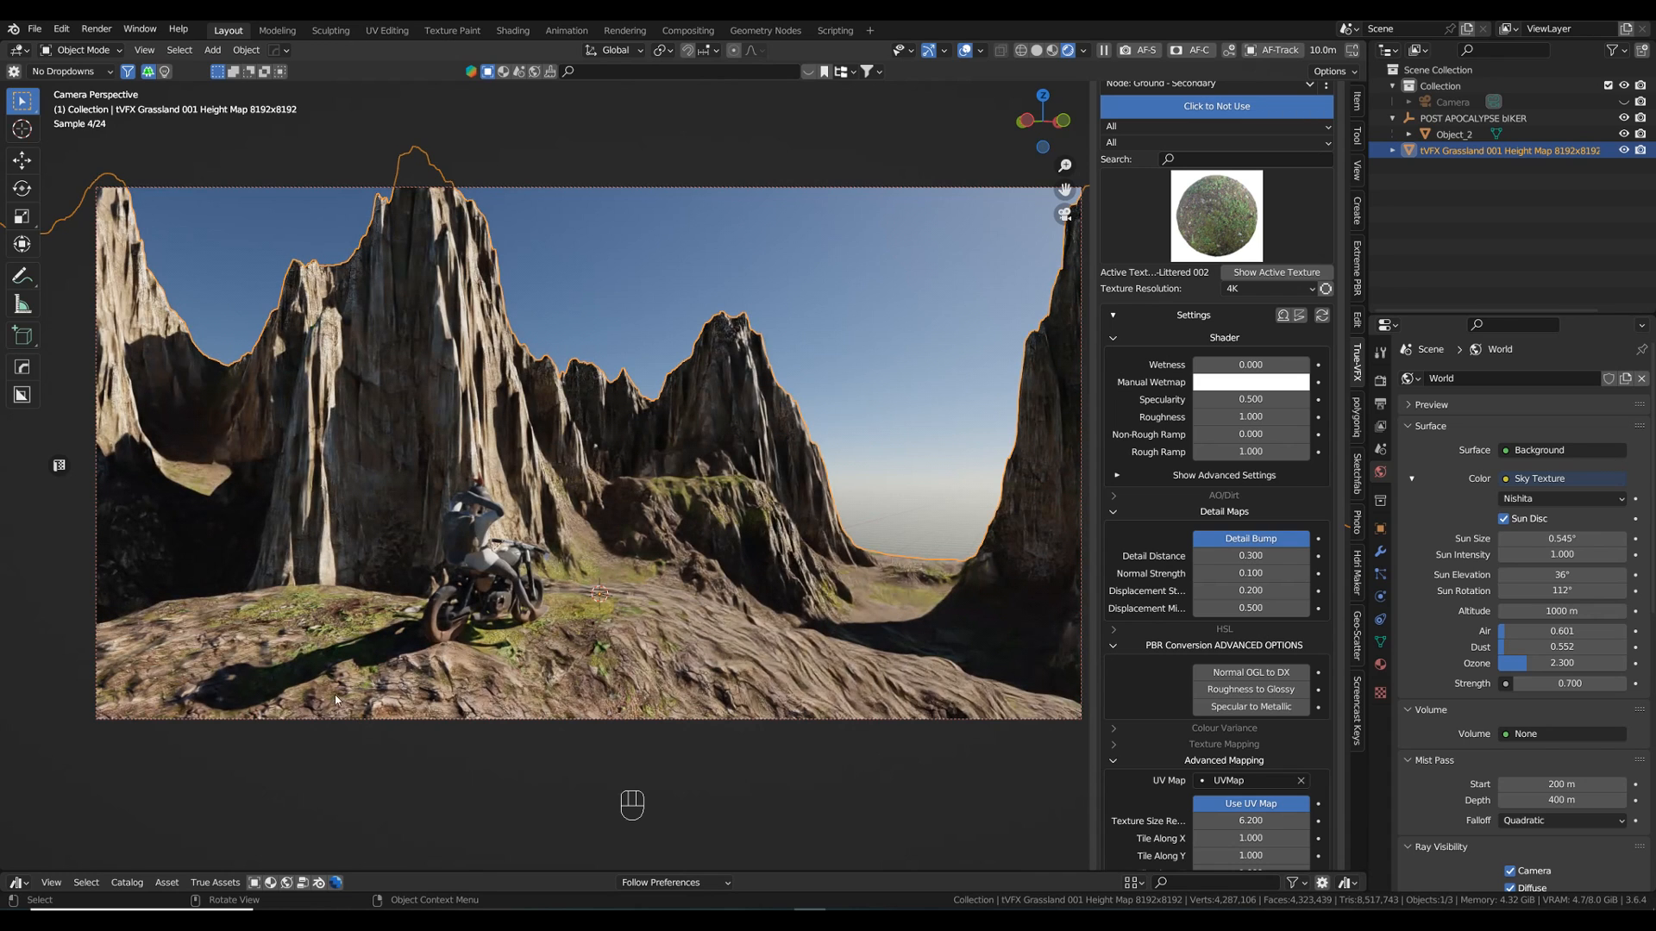
click(1201, 556)
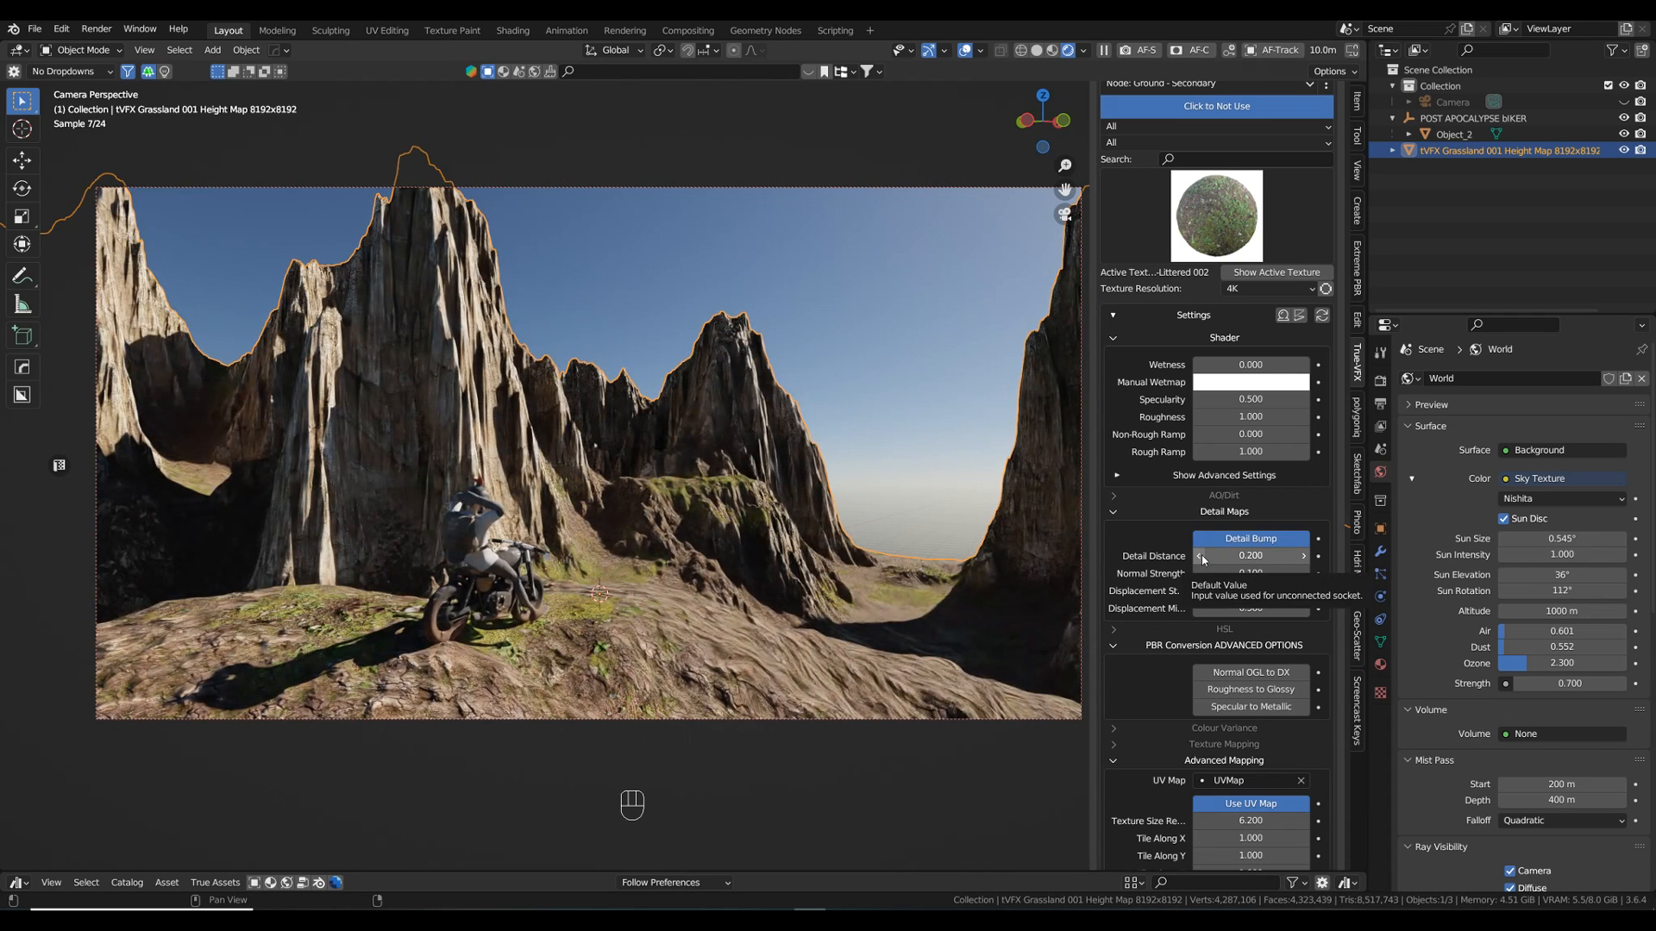
click(1200, 556)
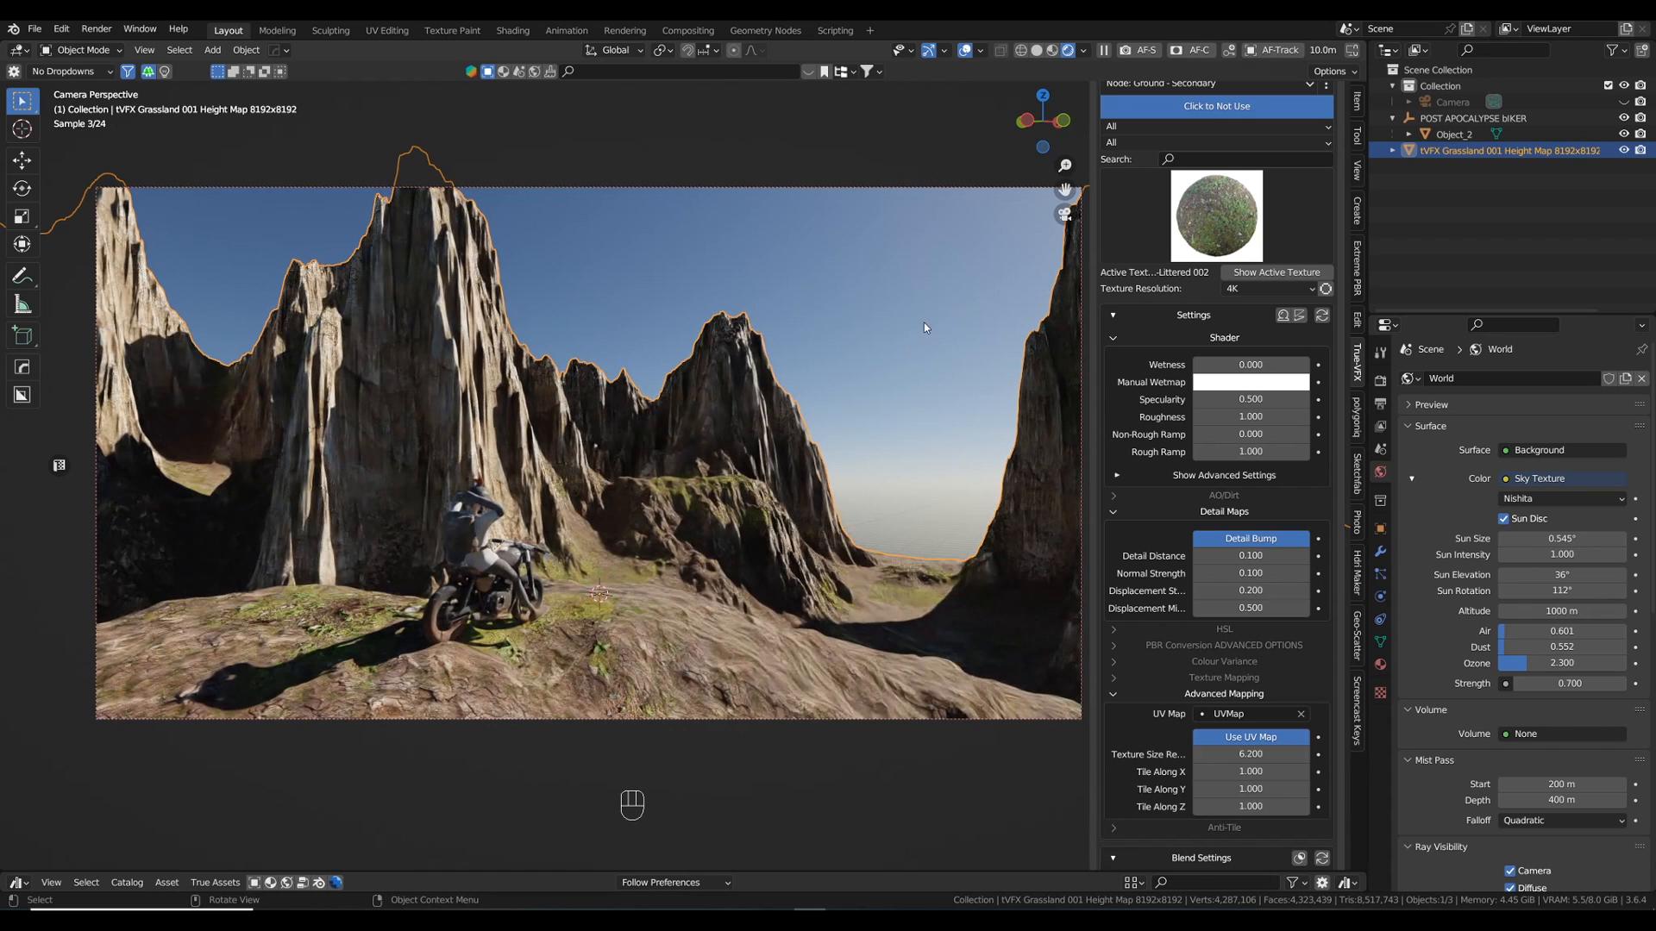
- Put the viewport in solid shading and save the scene as TT44_Bikerscape.blend in the F:\Custom Mats folder
key(n)
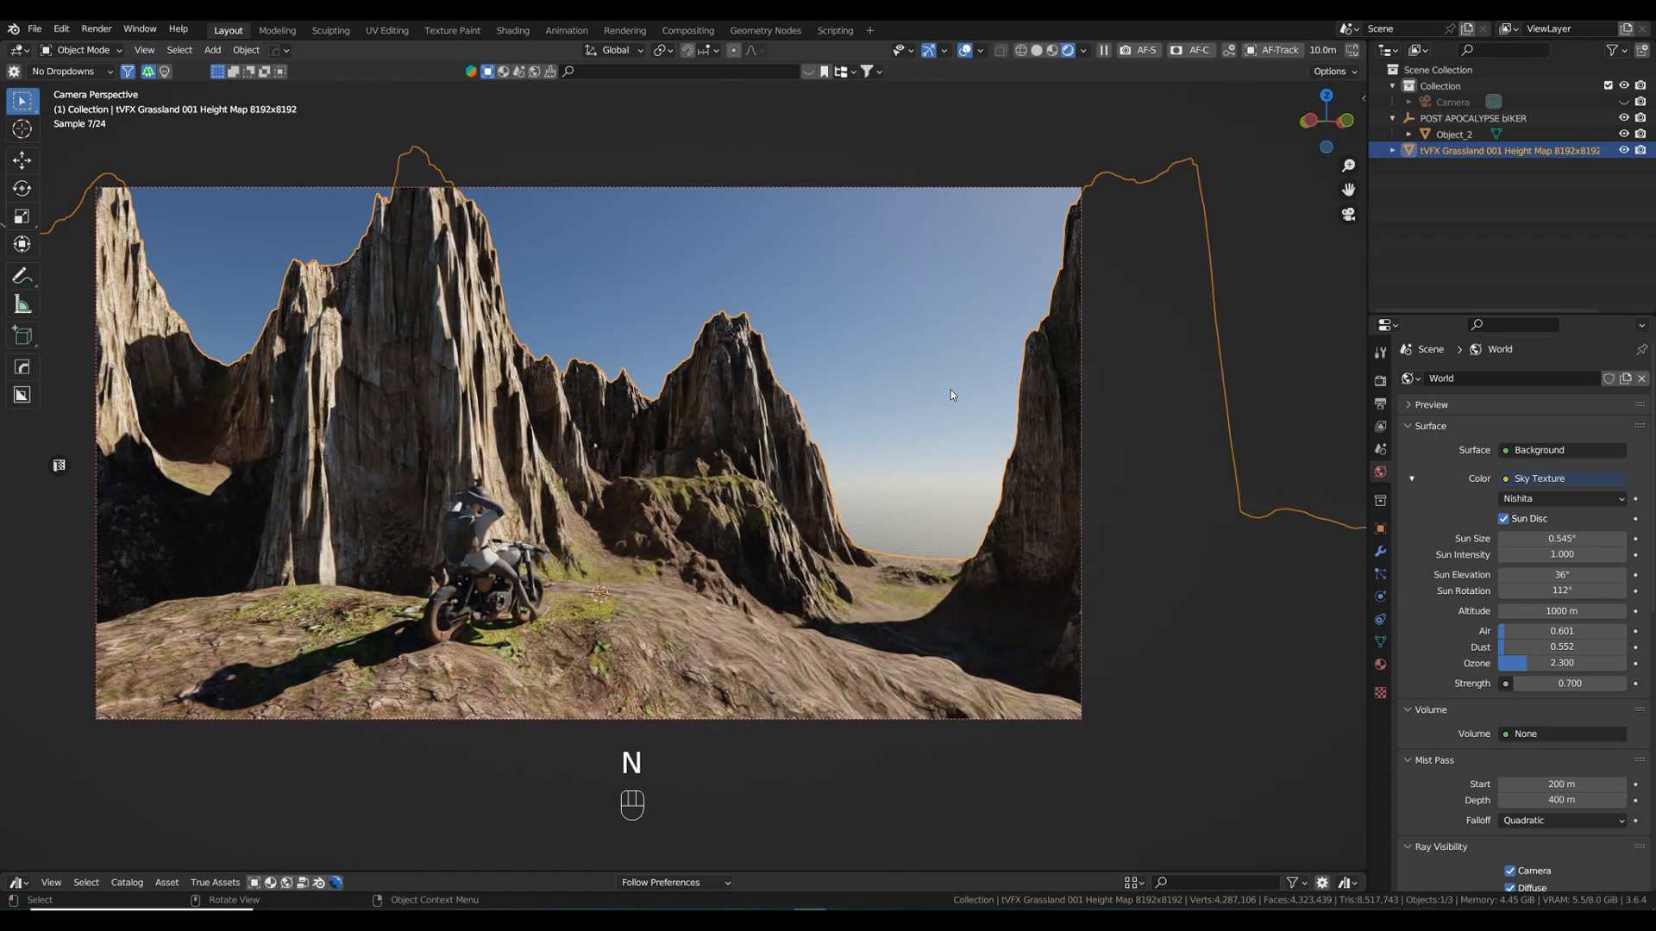
click(1037, 50)
click(34, 29)
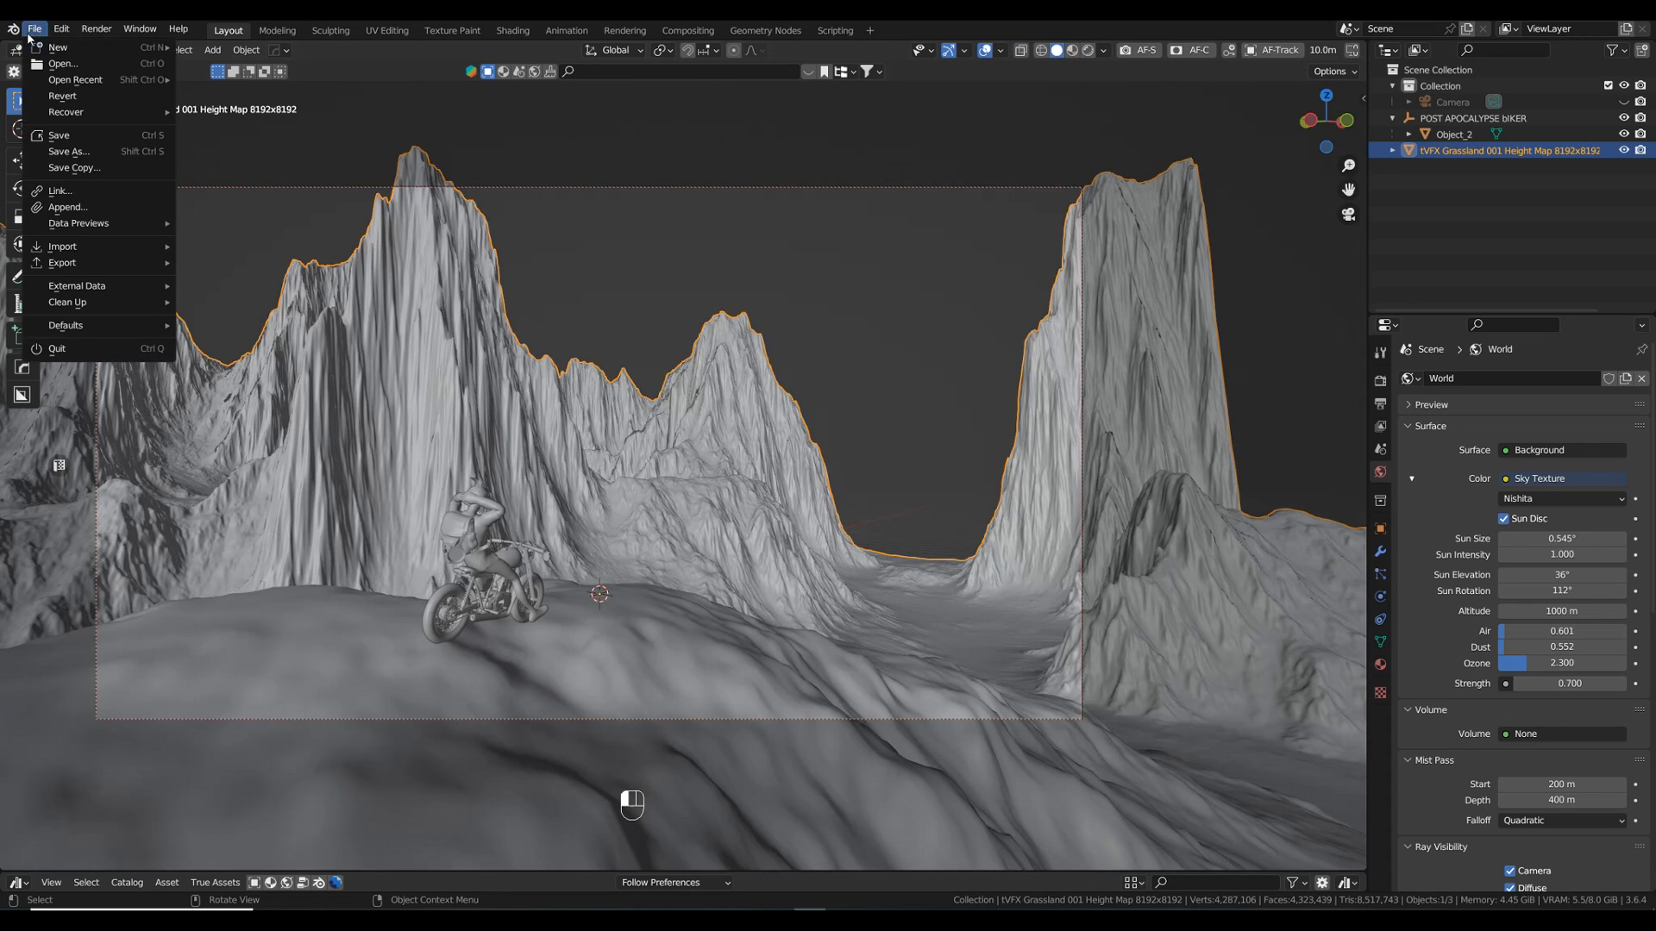
click(69, 151)
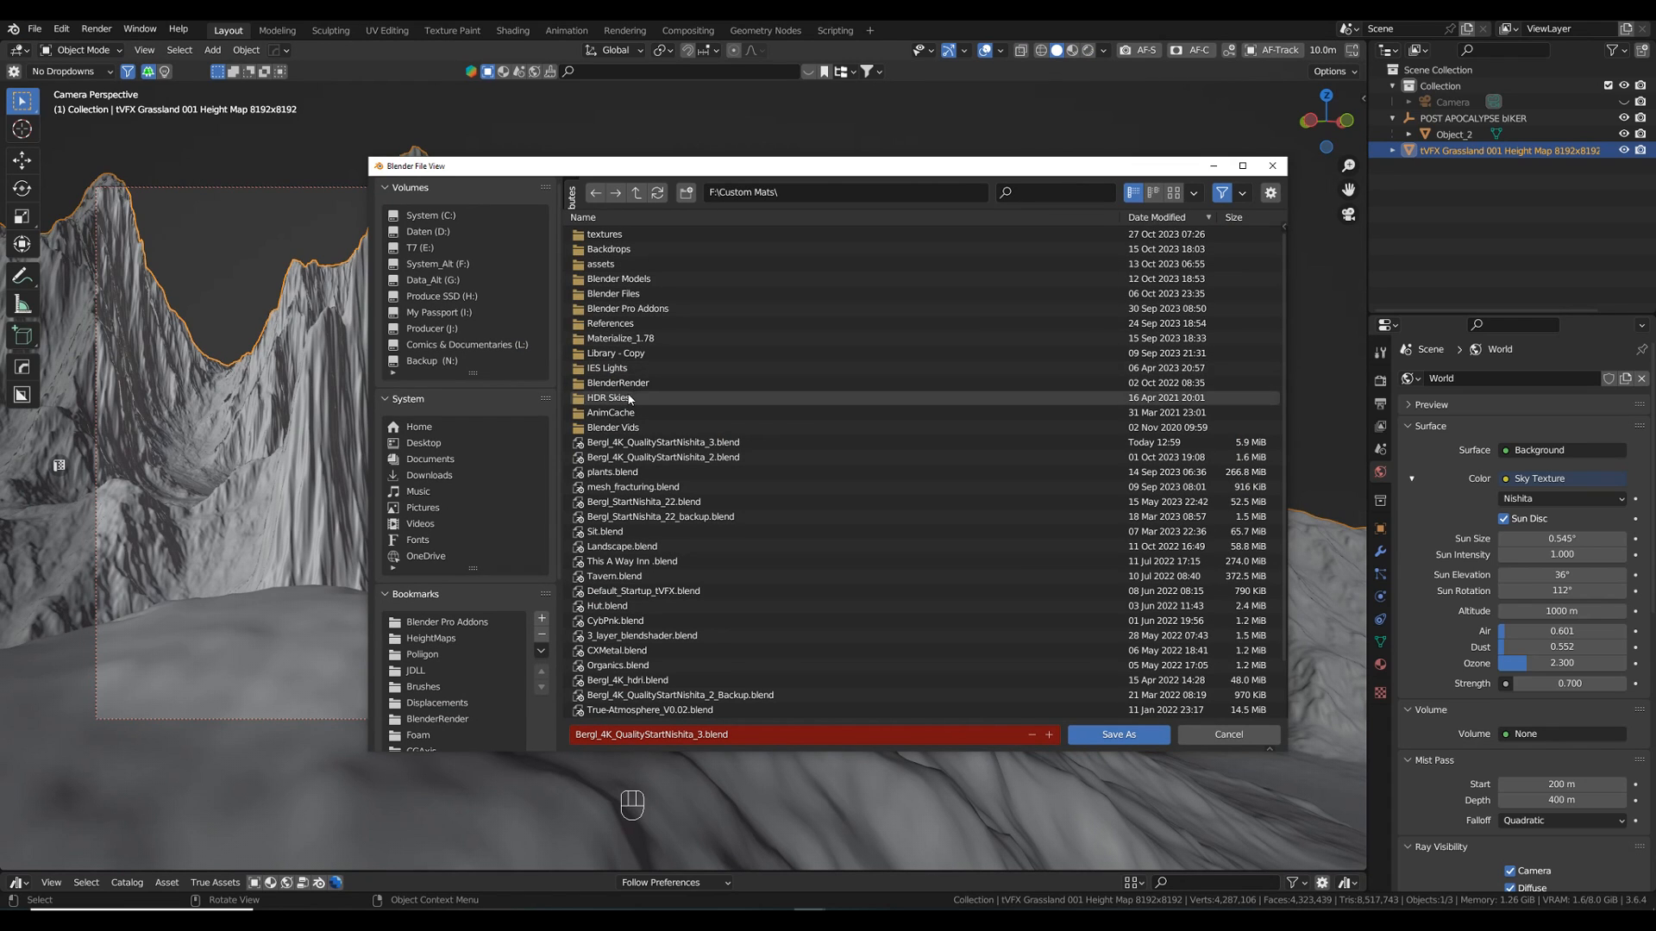
click(759, 734)
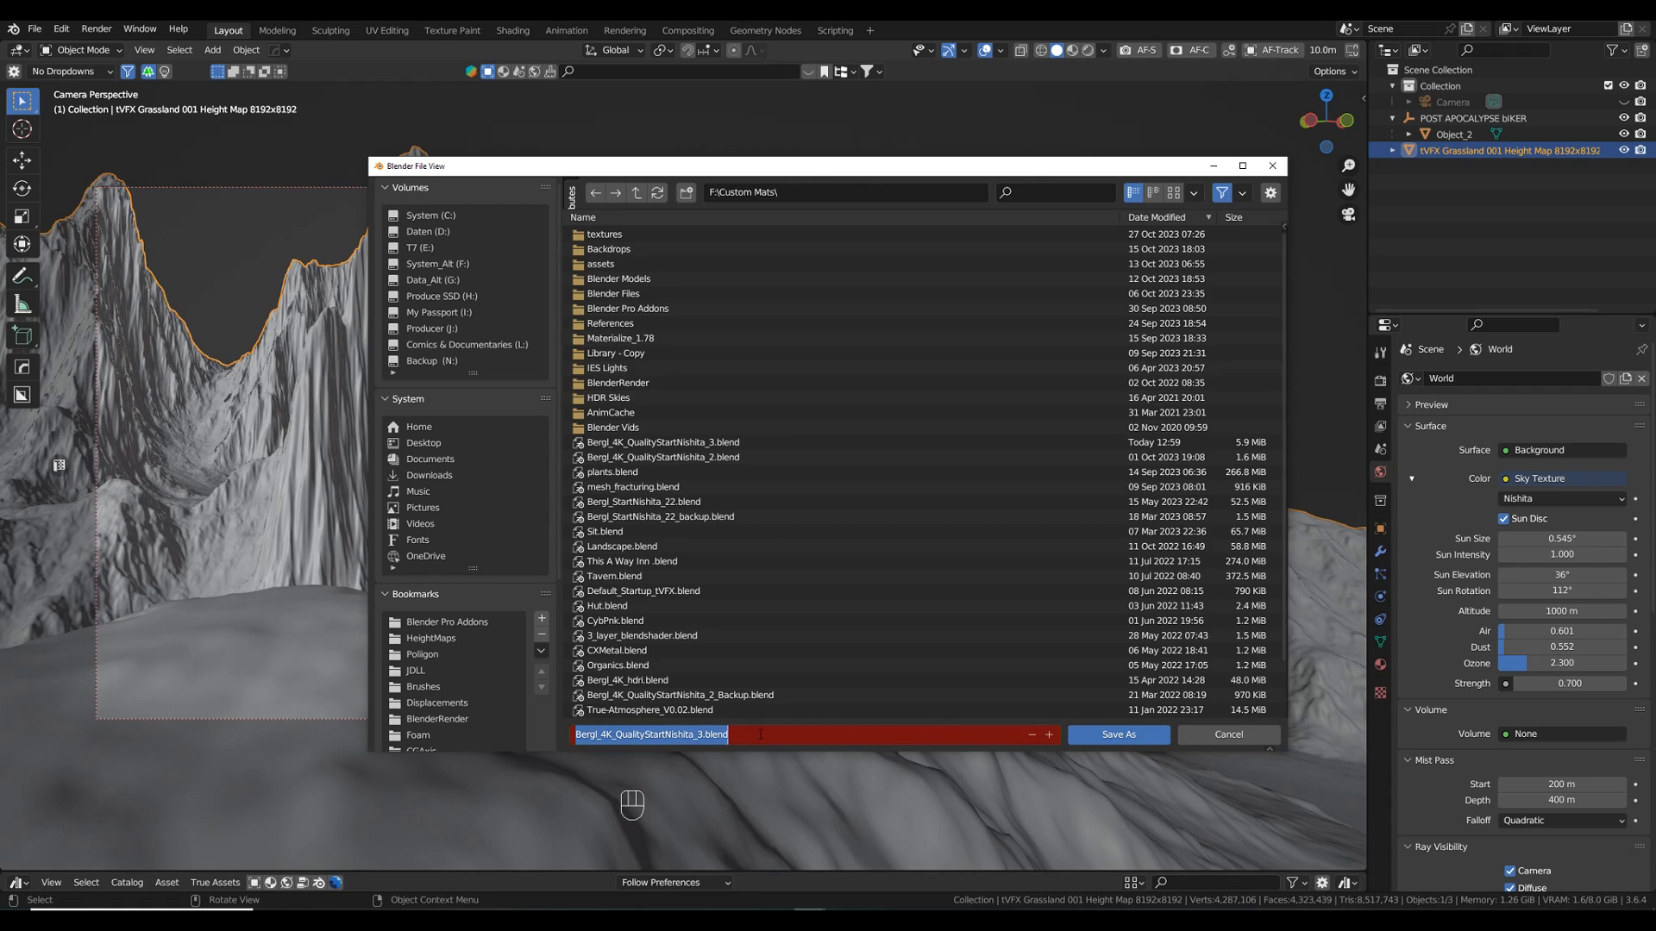
text(TT44)
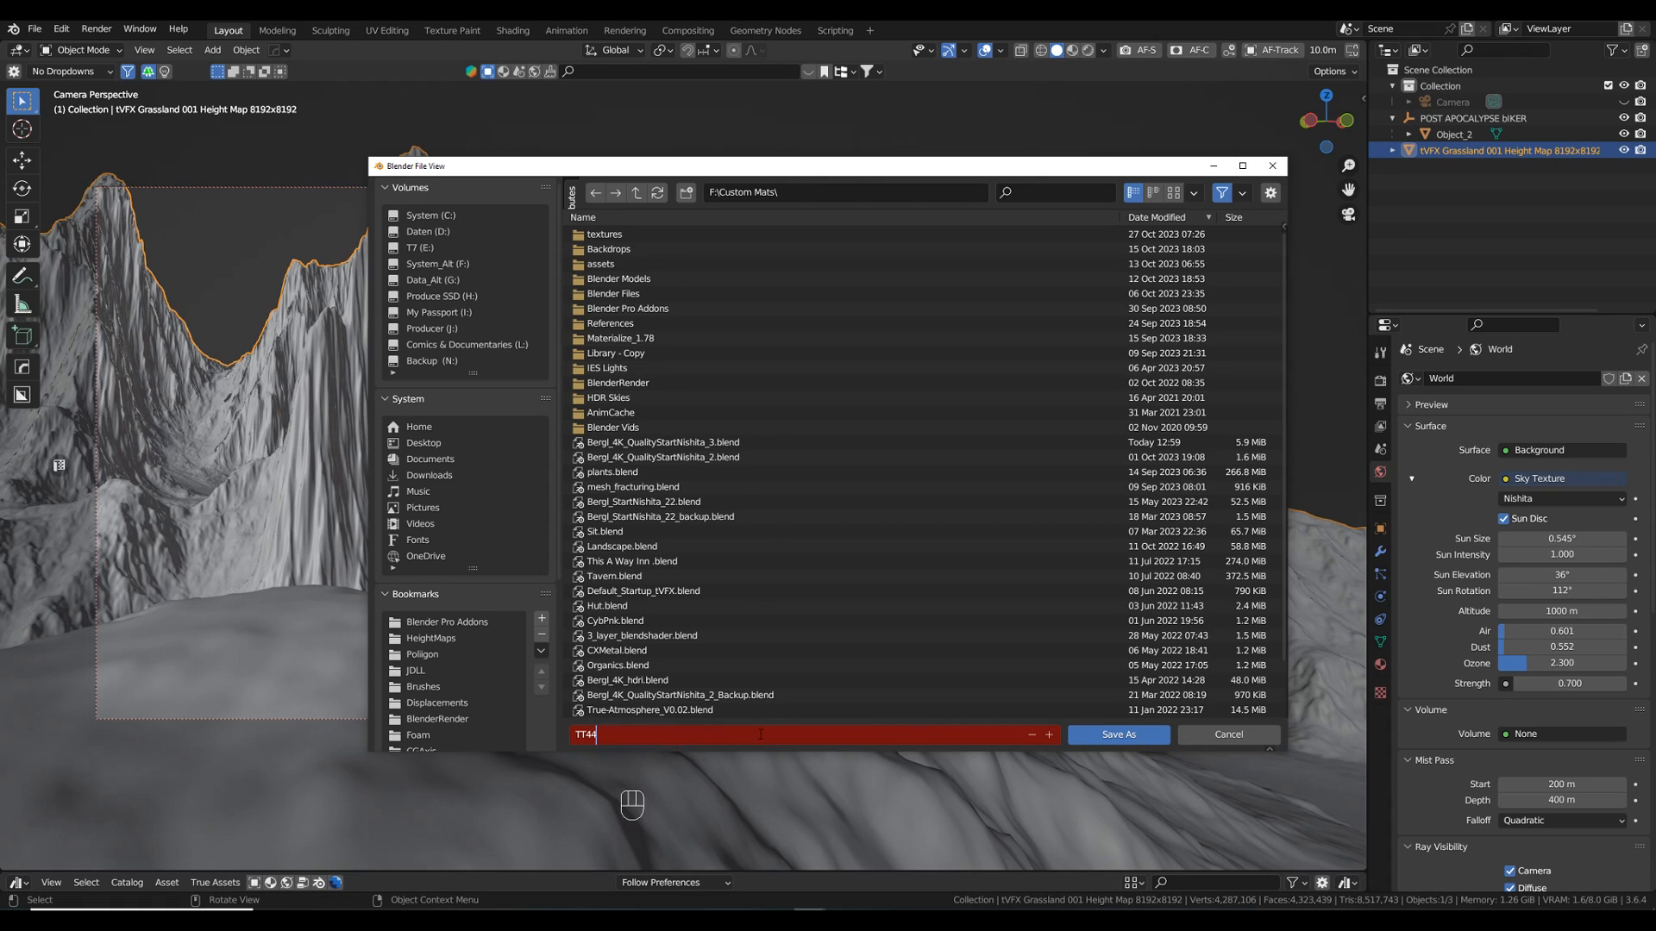
text(_Bikerscape)
key(Return)
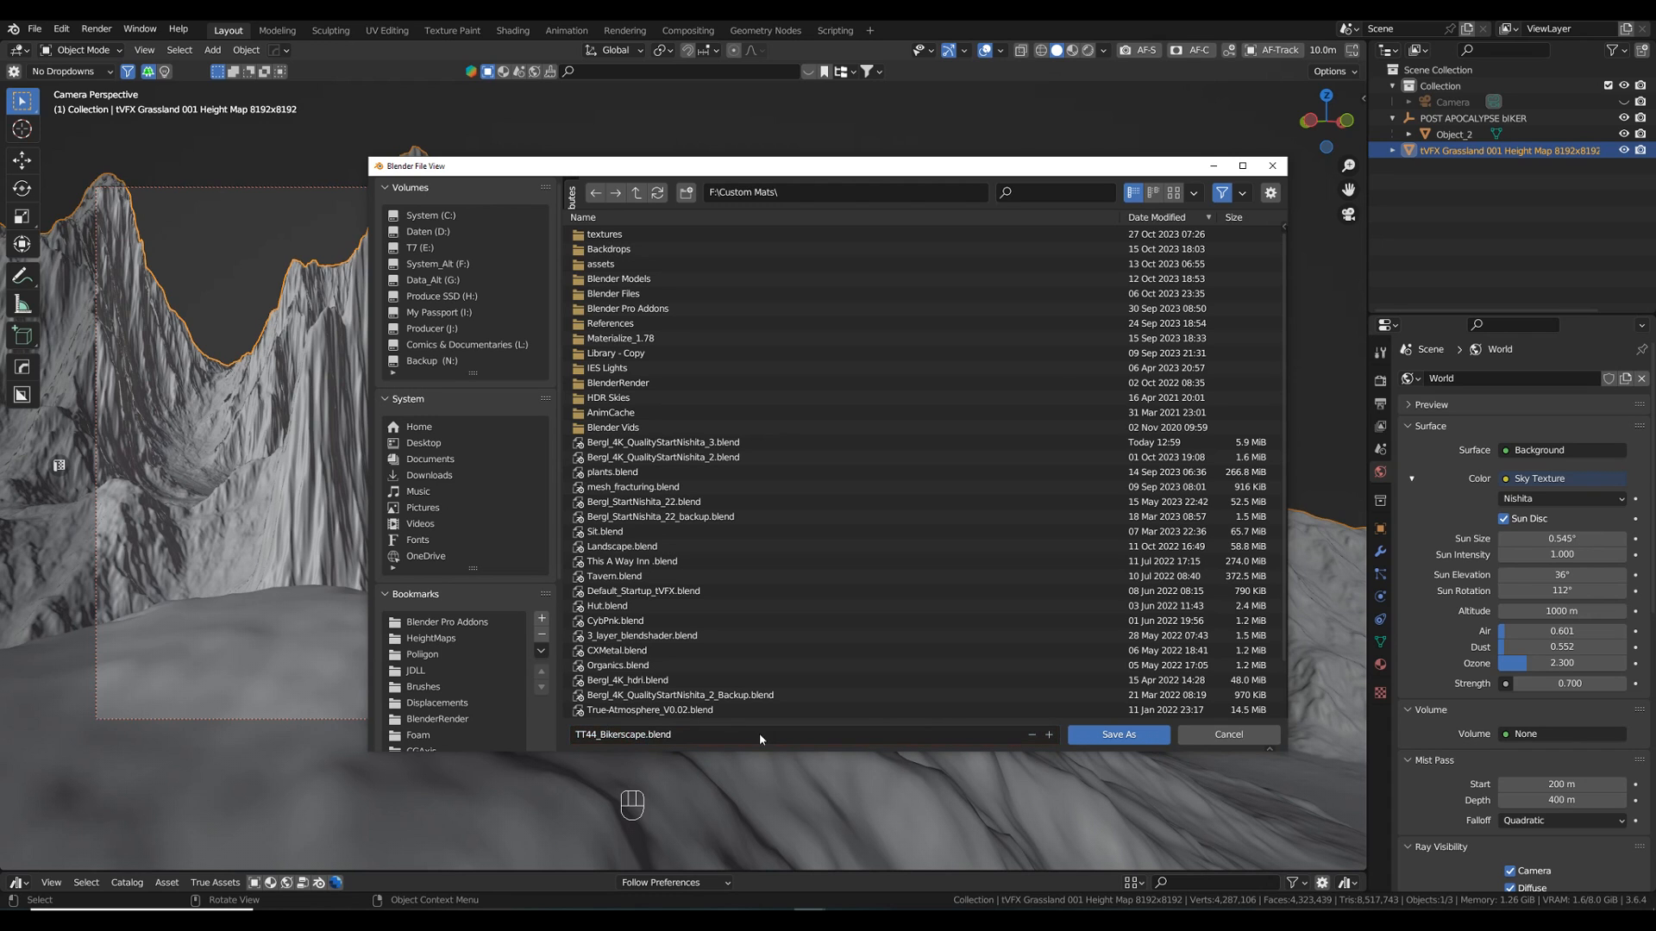
click(1119, 734)
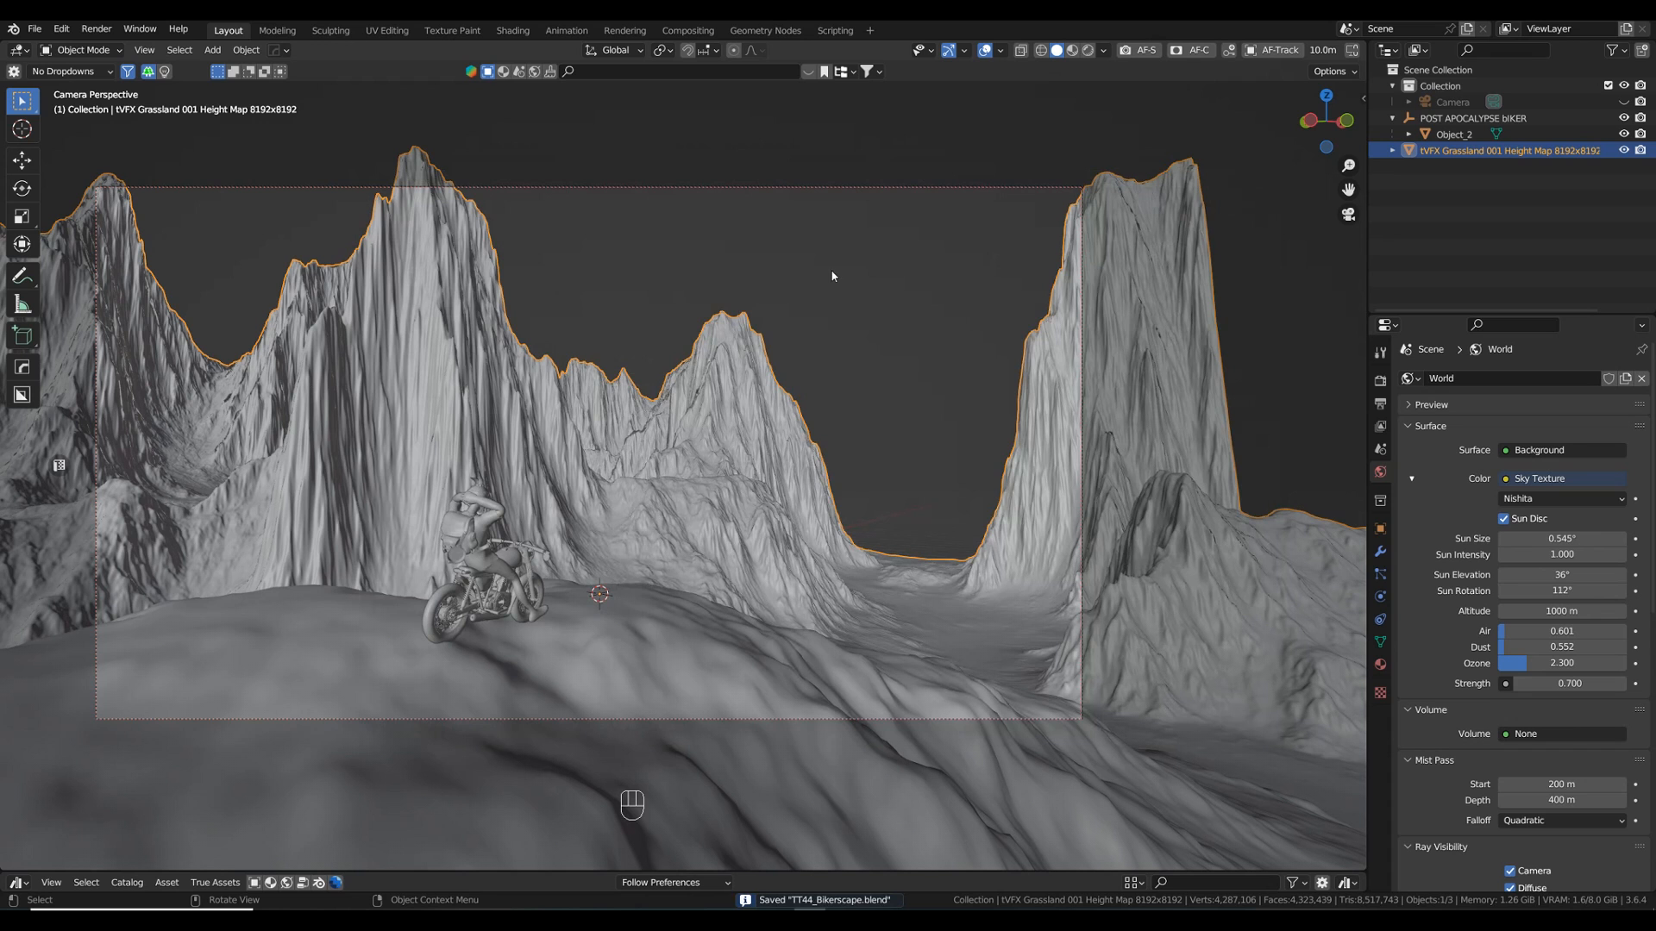
- Render the camera view and enlarge the result to inspect the biker, ground and cliffs
key(F12)
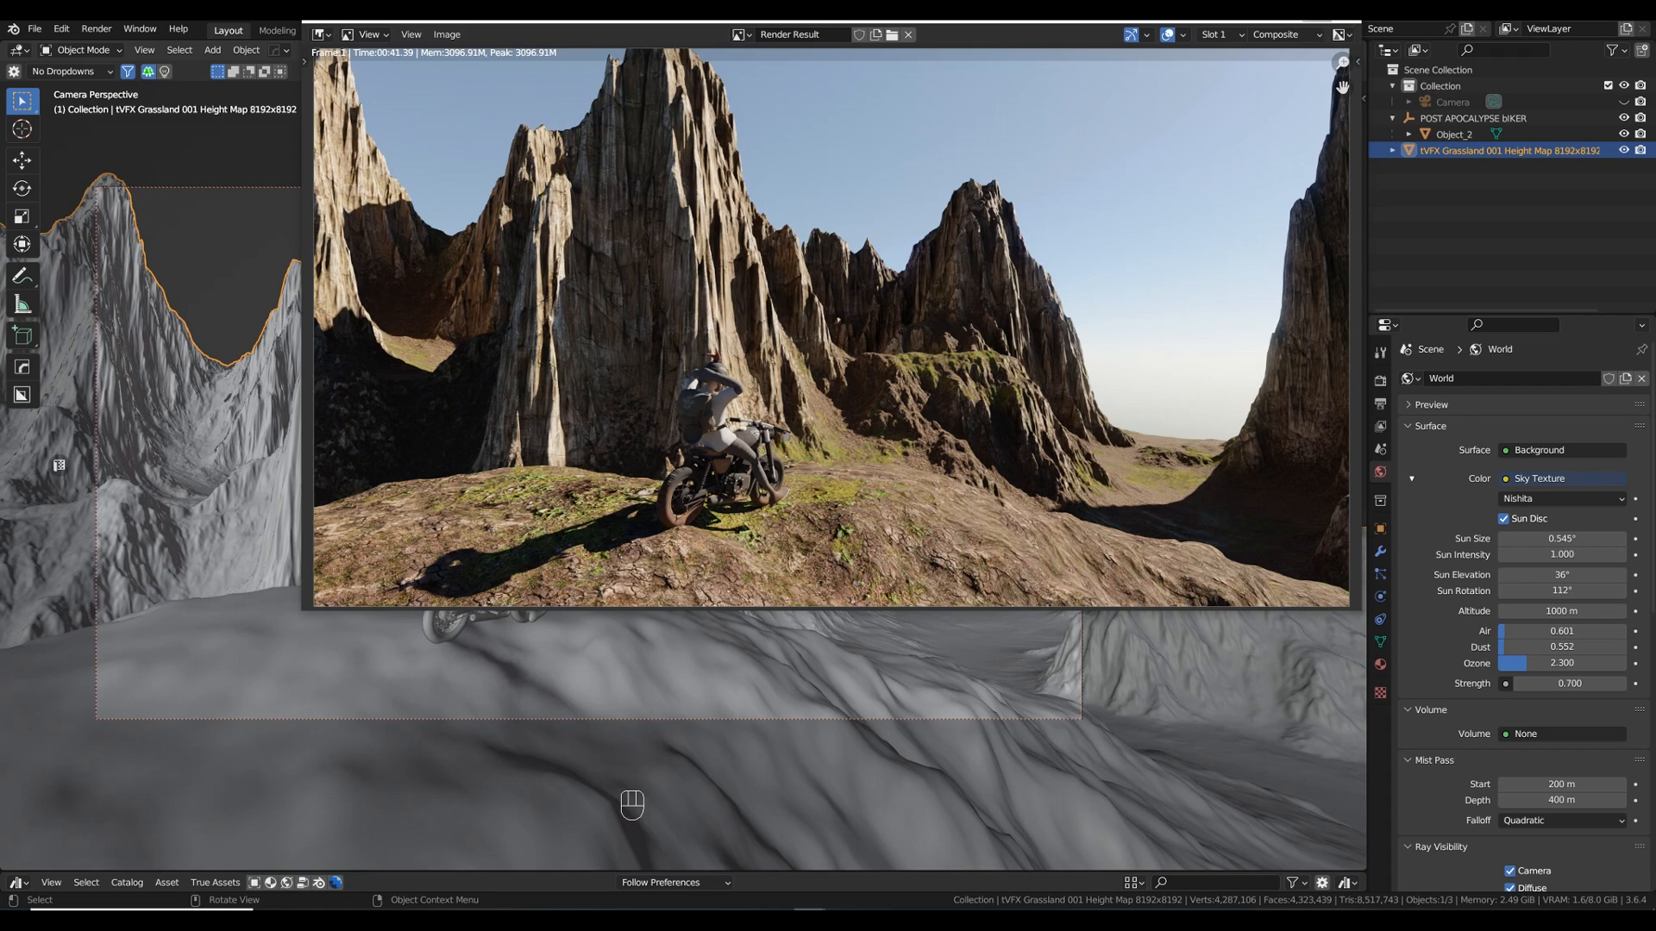
click(1304, 11)
scroll(1014, 498, up, 1)
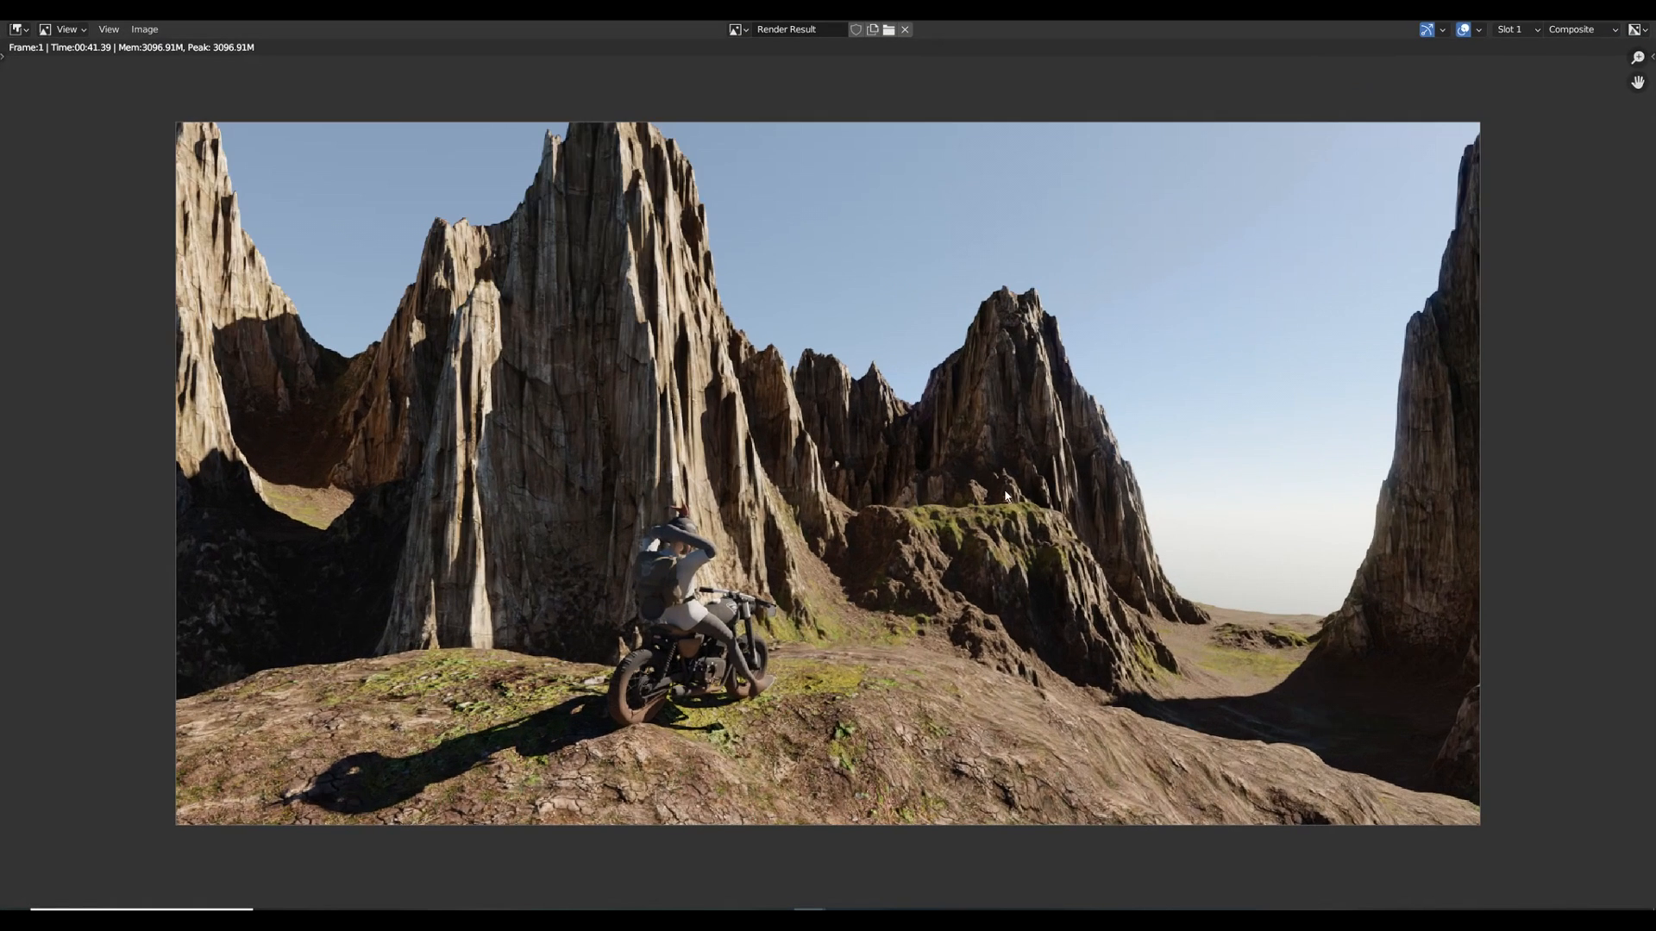
scroll(1005, 497, up, 1)
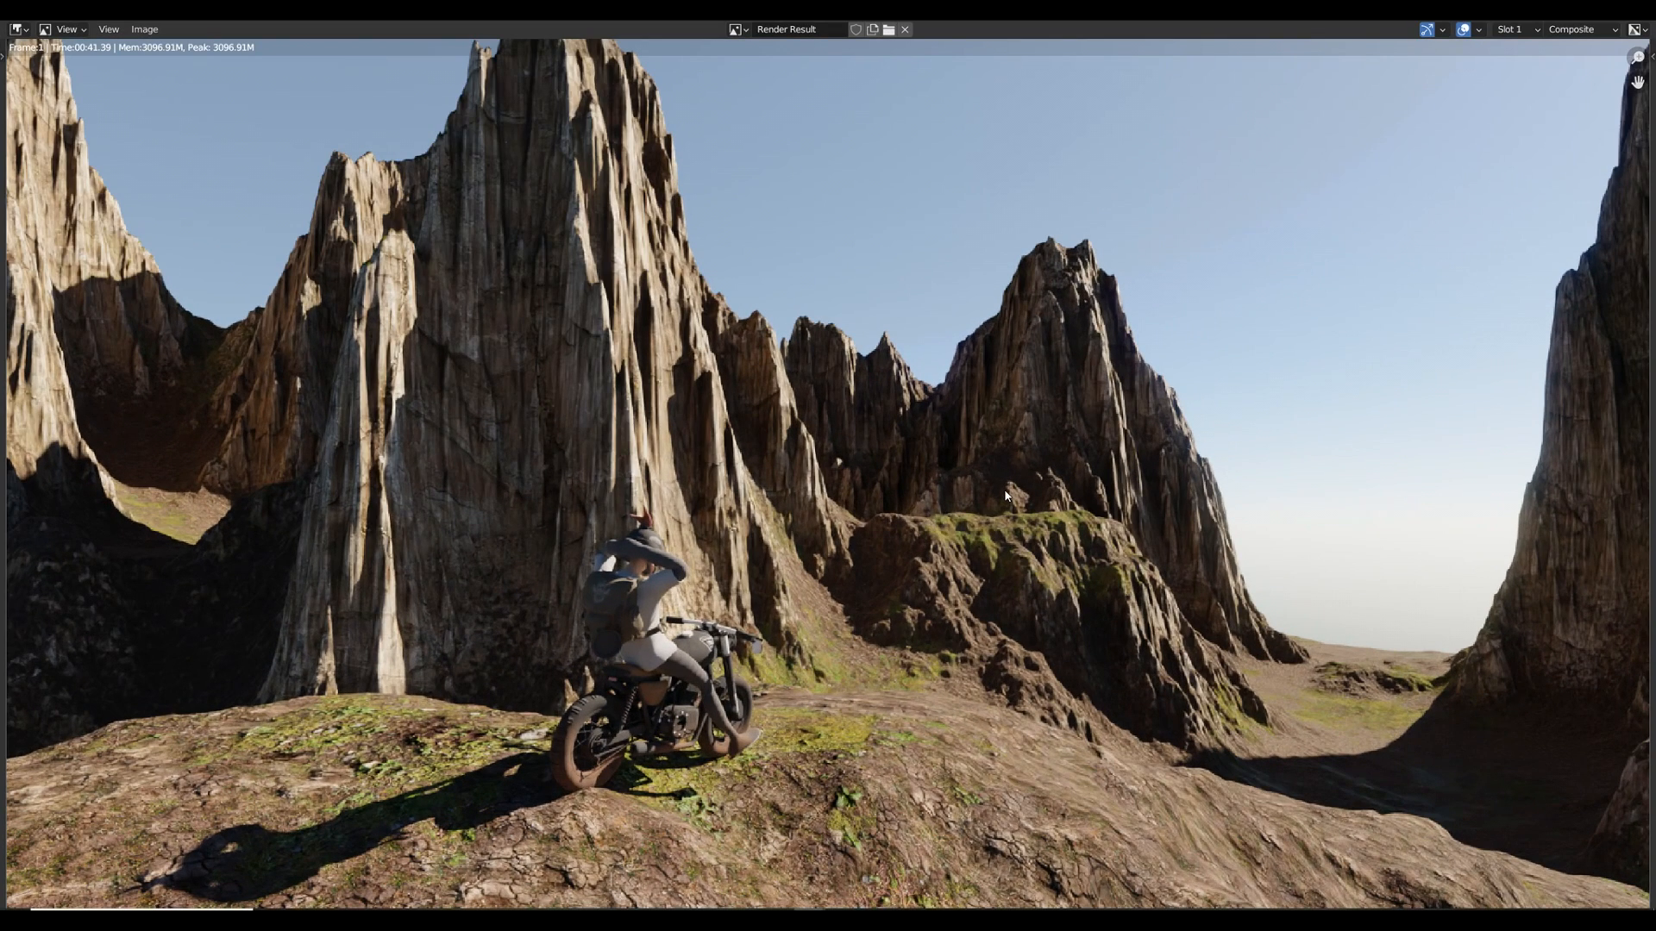
scroll(1005, 497, down, 2)
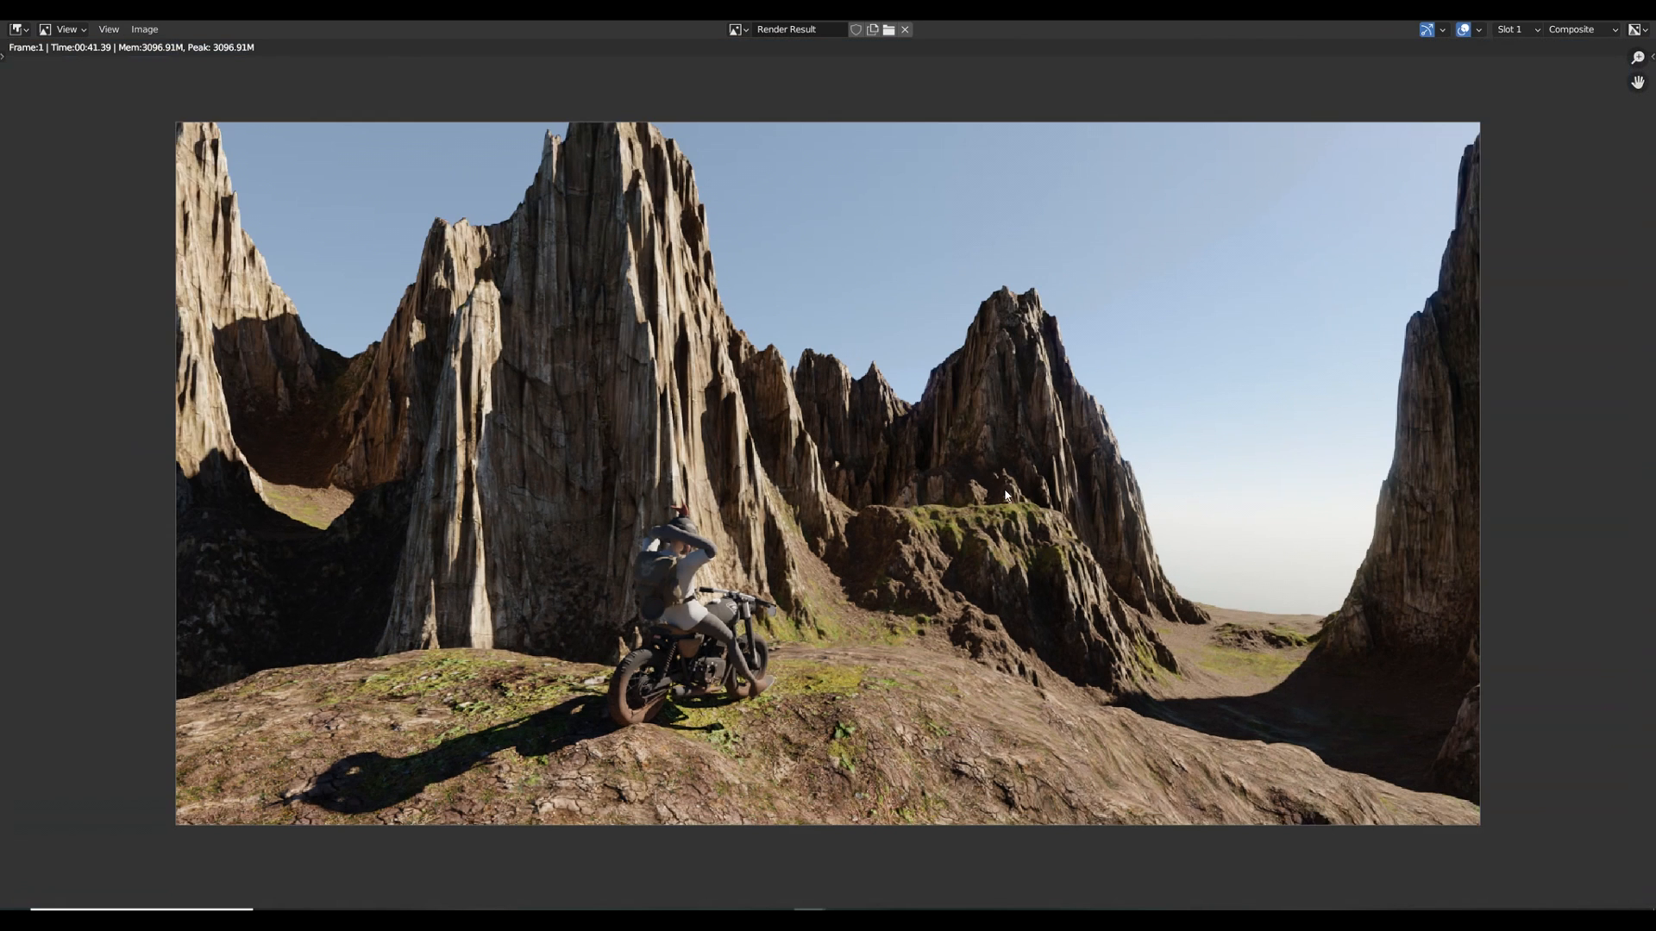
- Switch the render result to Slot 2 and close the render window
click(1514, 29)
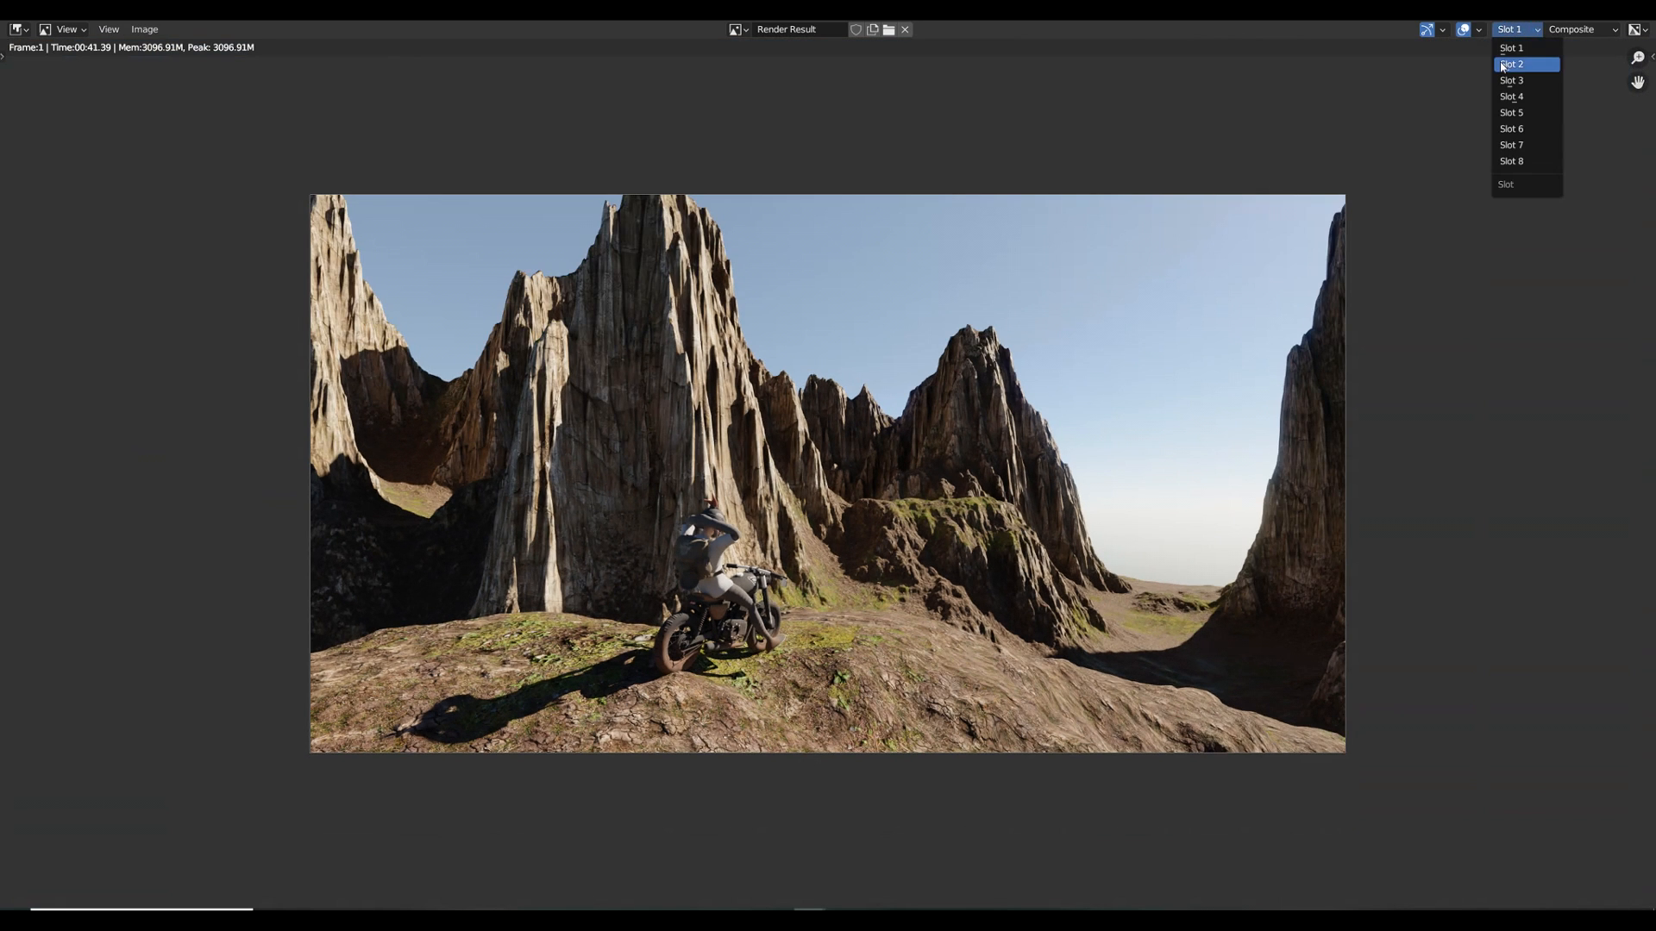
click(1513, 62)
key(Escape)
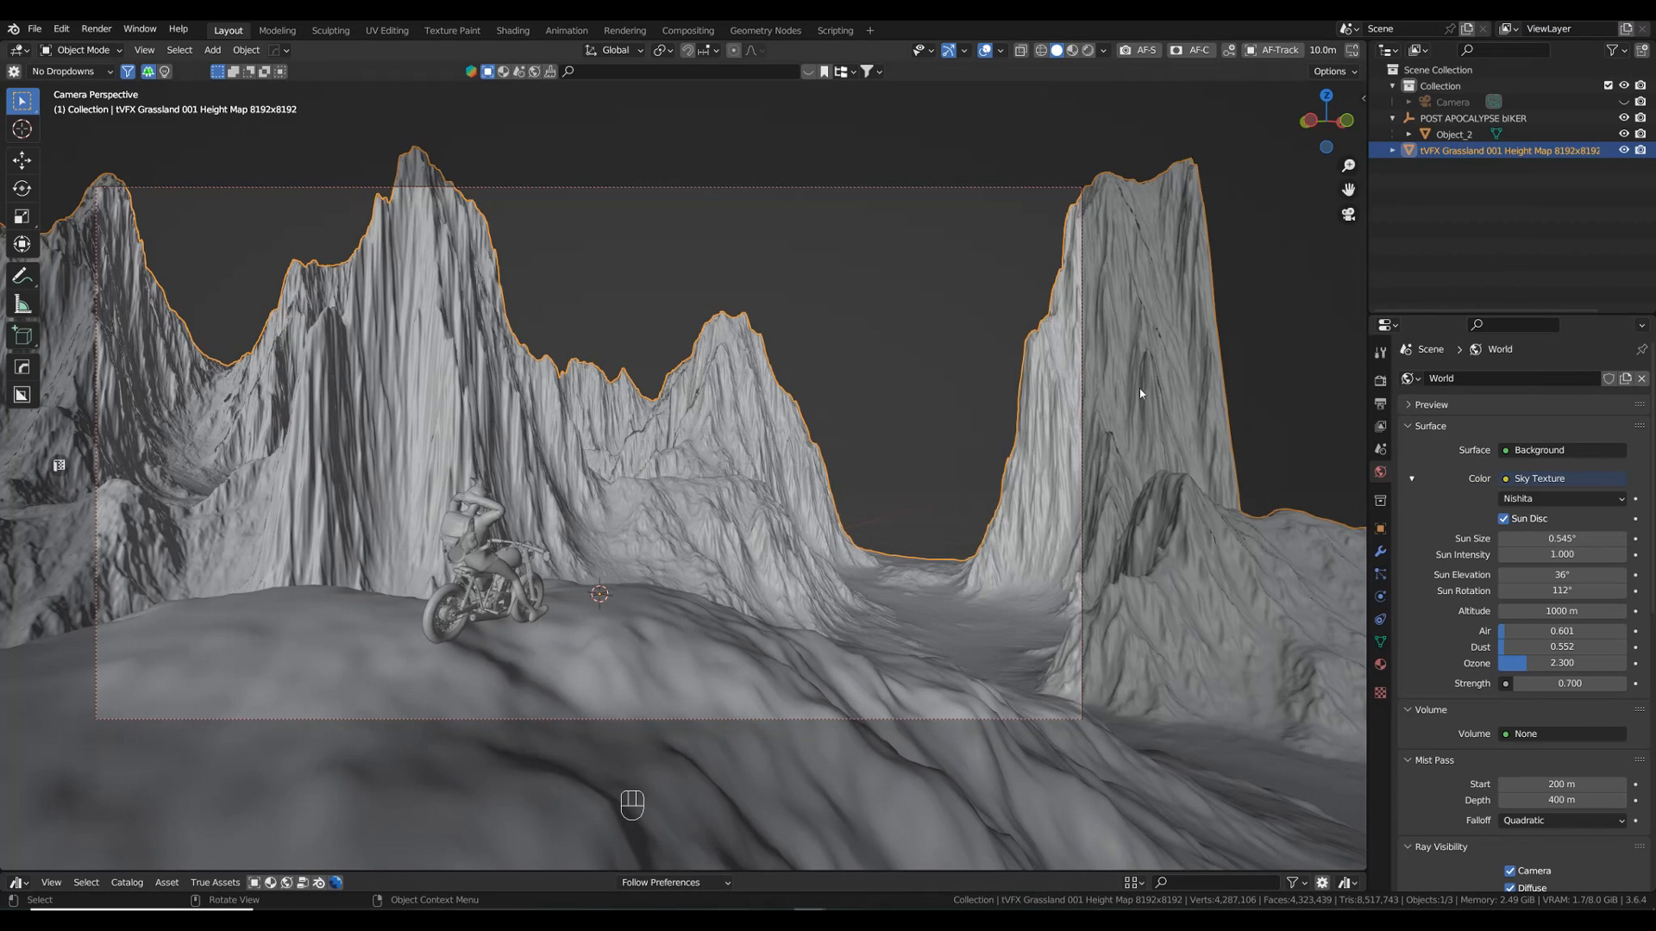
- Look at the terrain in rendered shading, view its displacement modifier, and briefly enter Weight Paint mode on it
click(1087, 50)
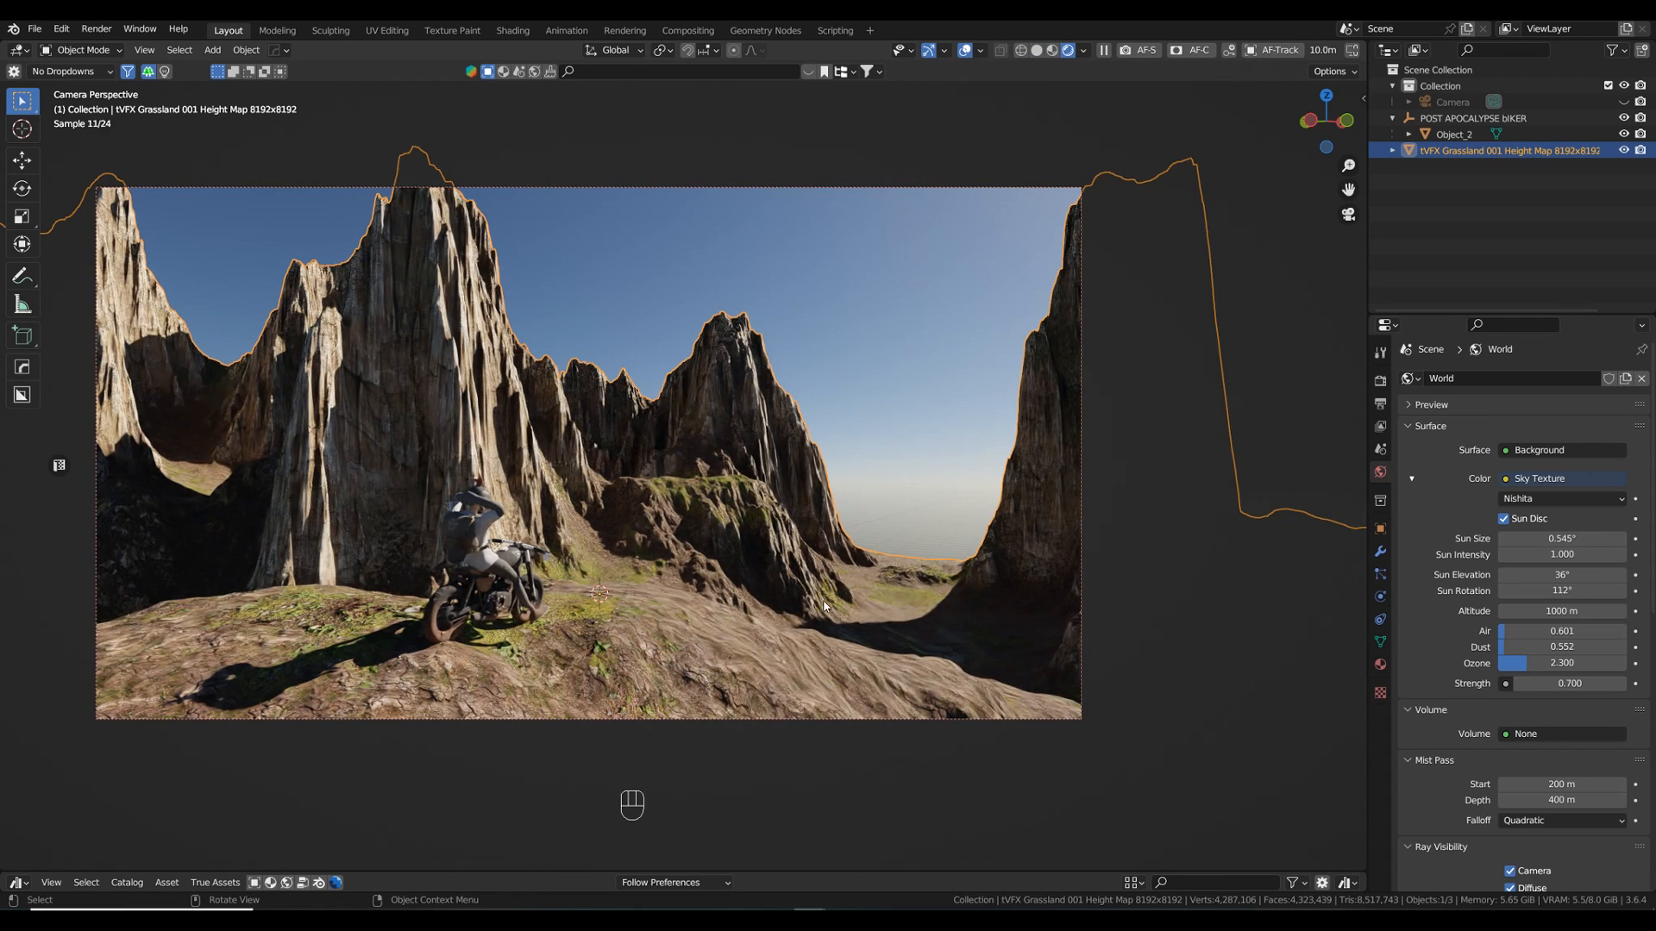
click(1036, 50)
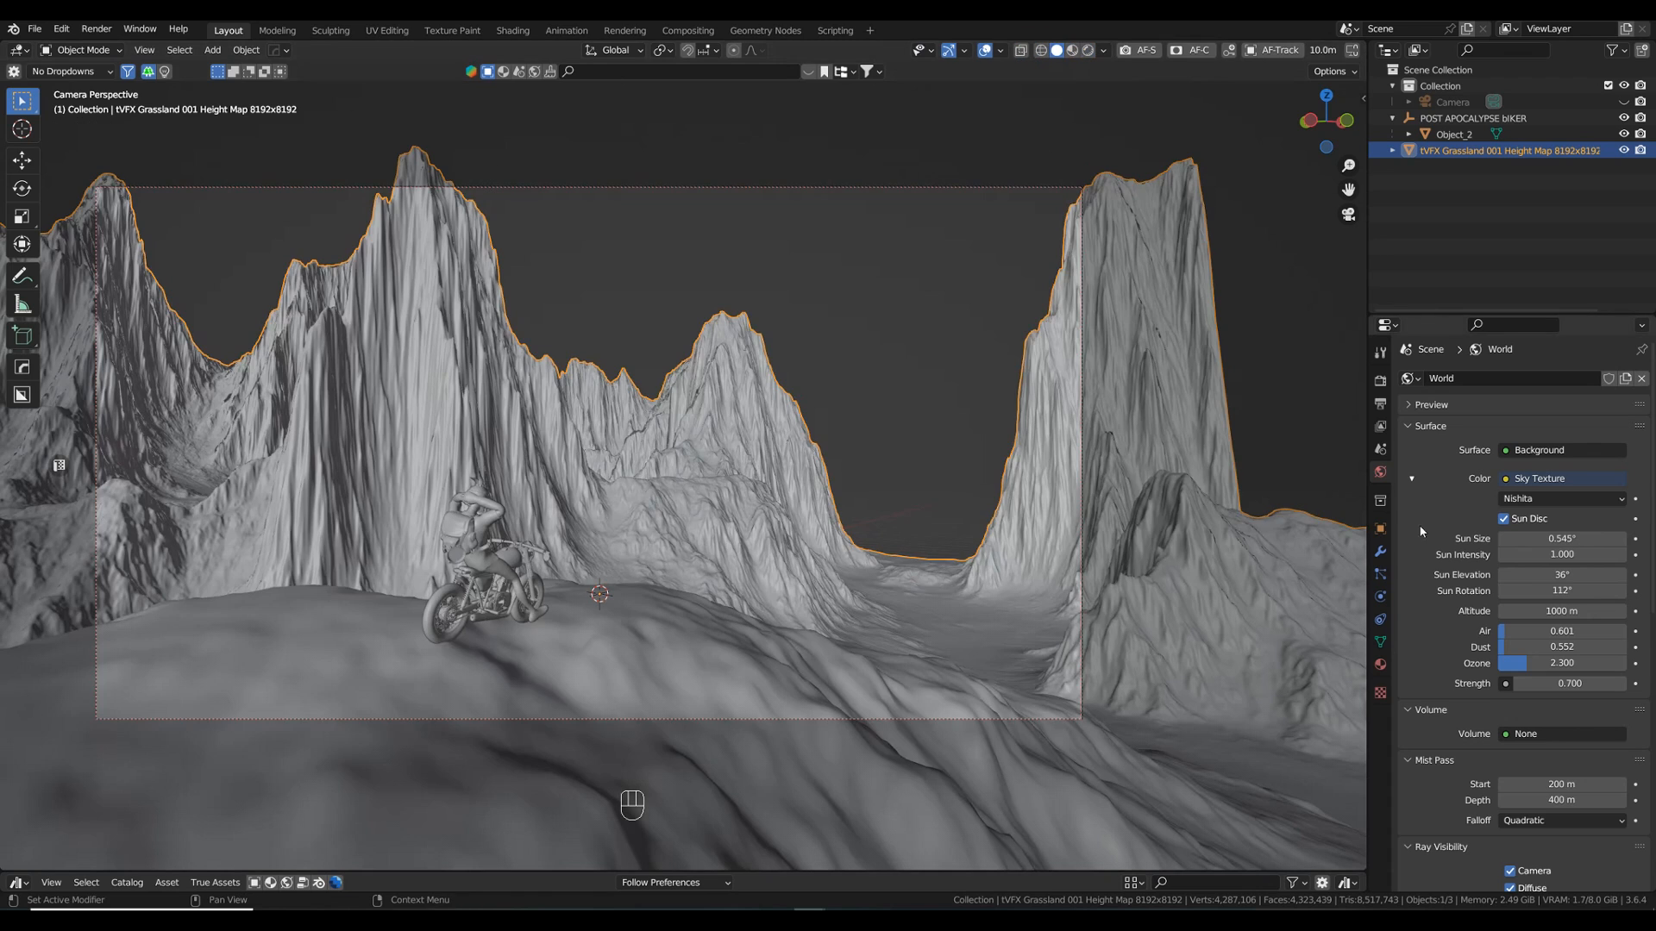
click(1380, 552)
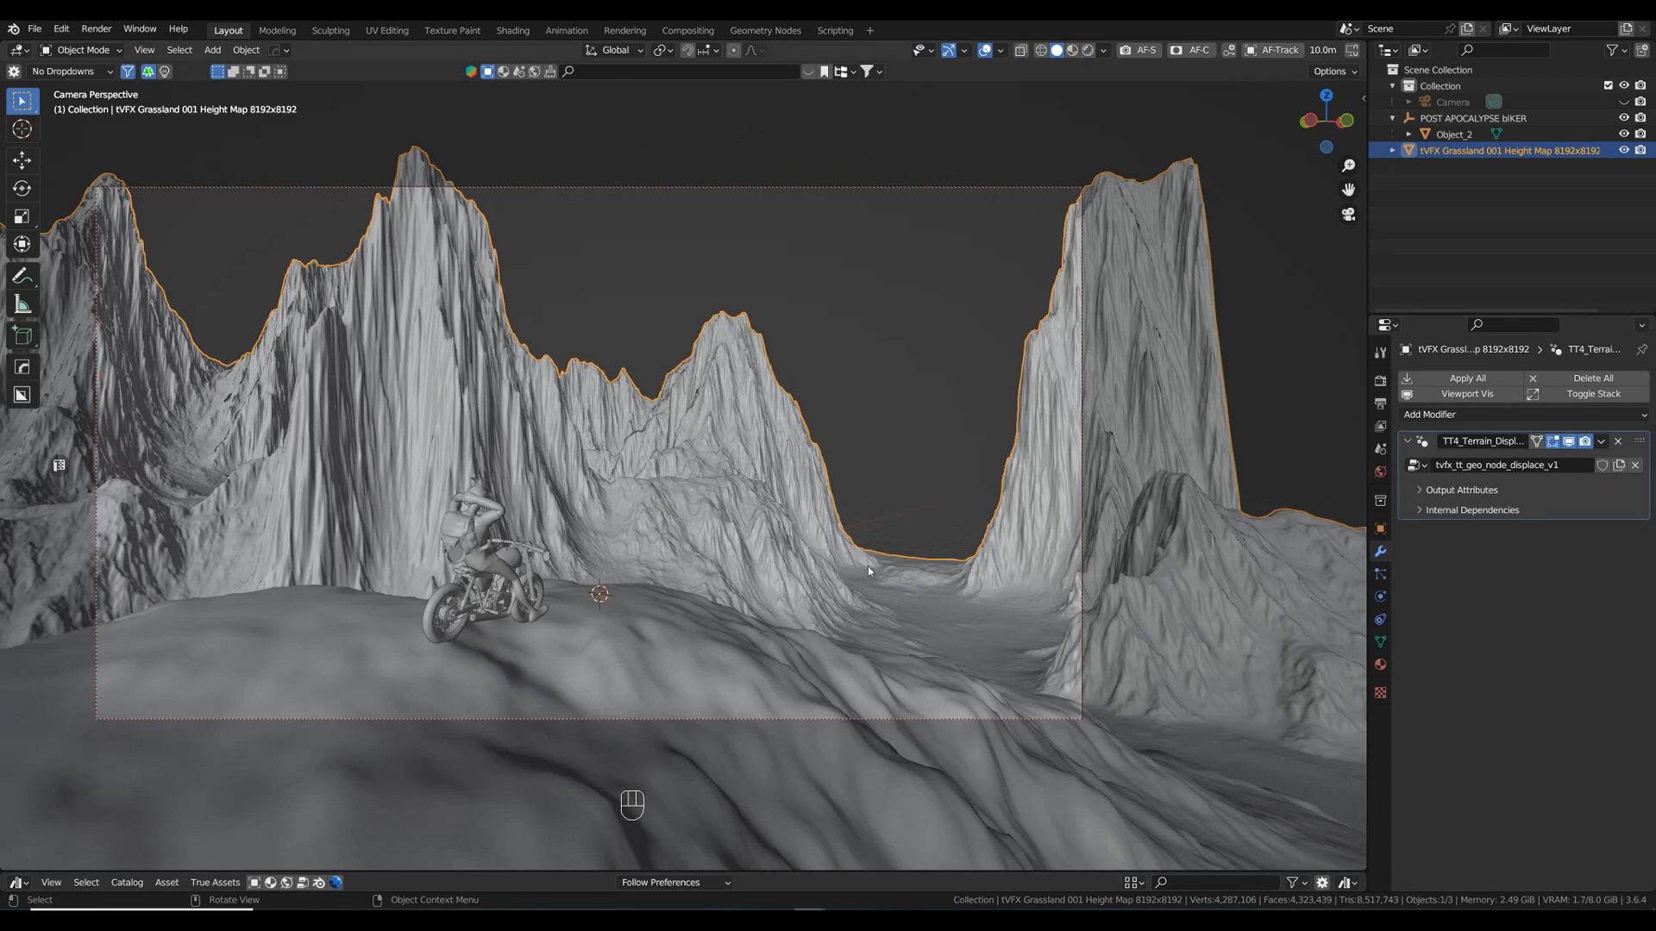
key(ctrl+Tab)
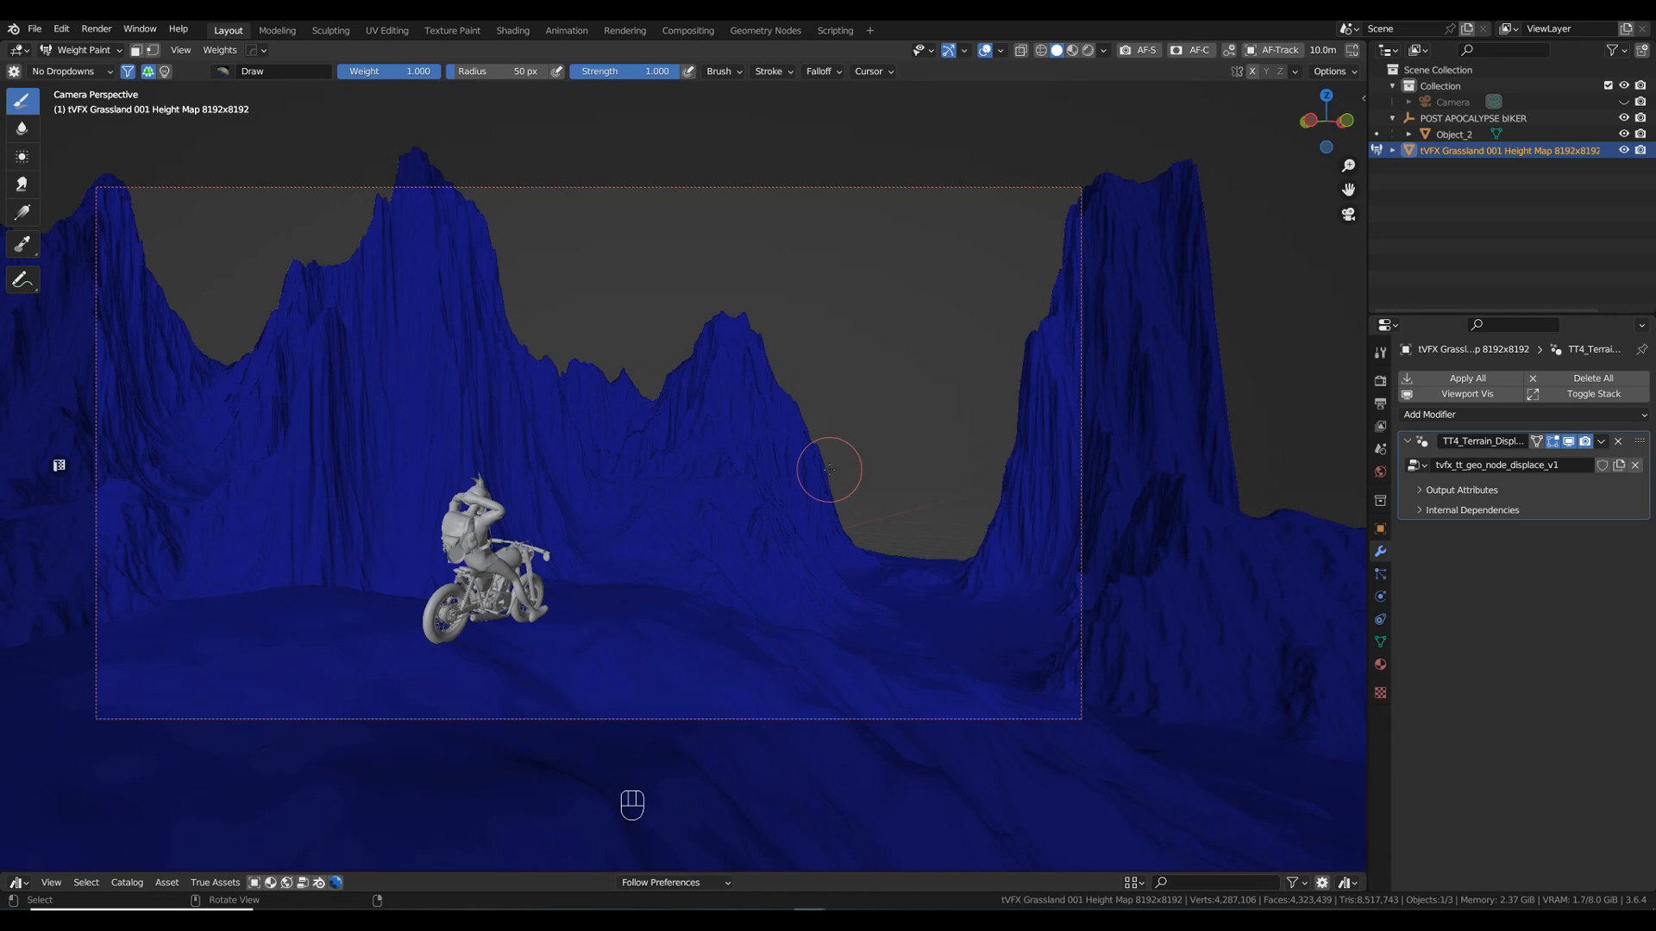
key(Tab)
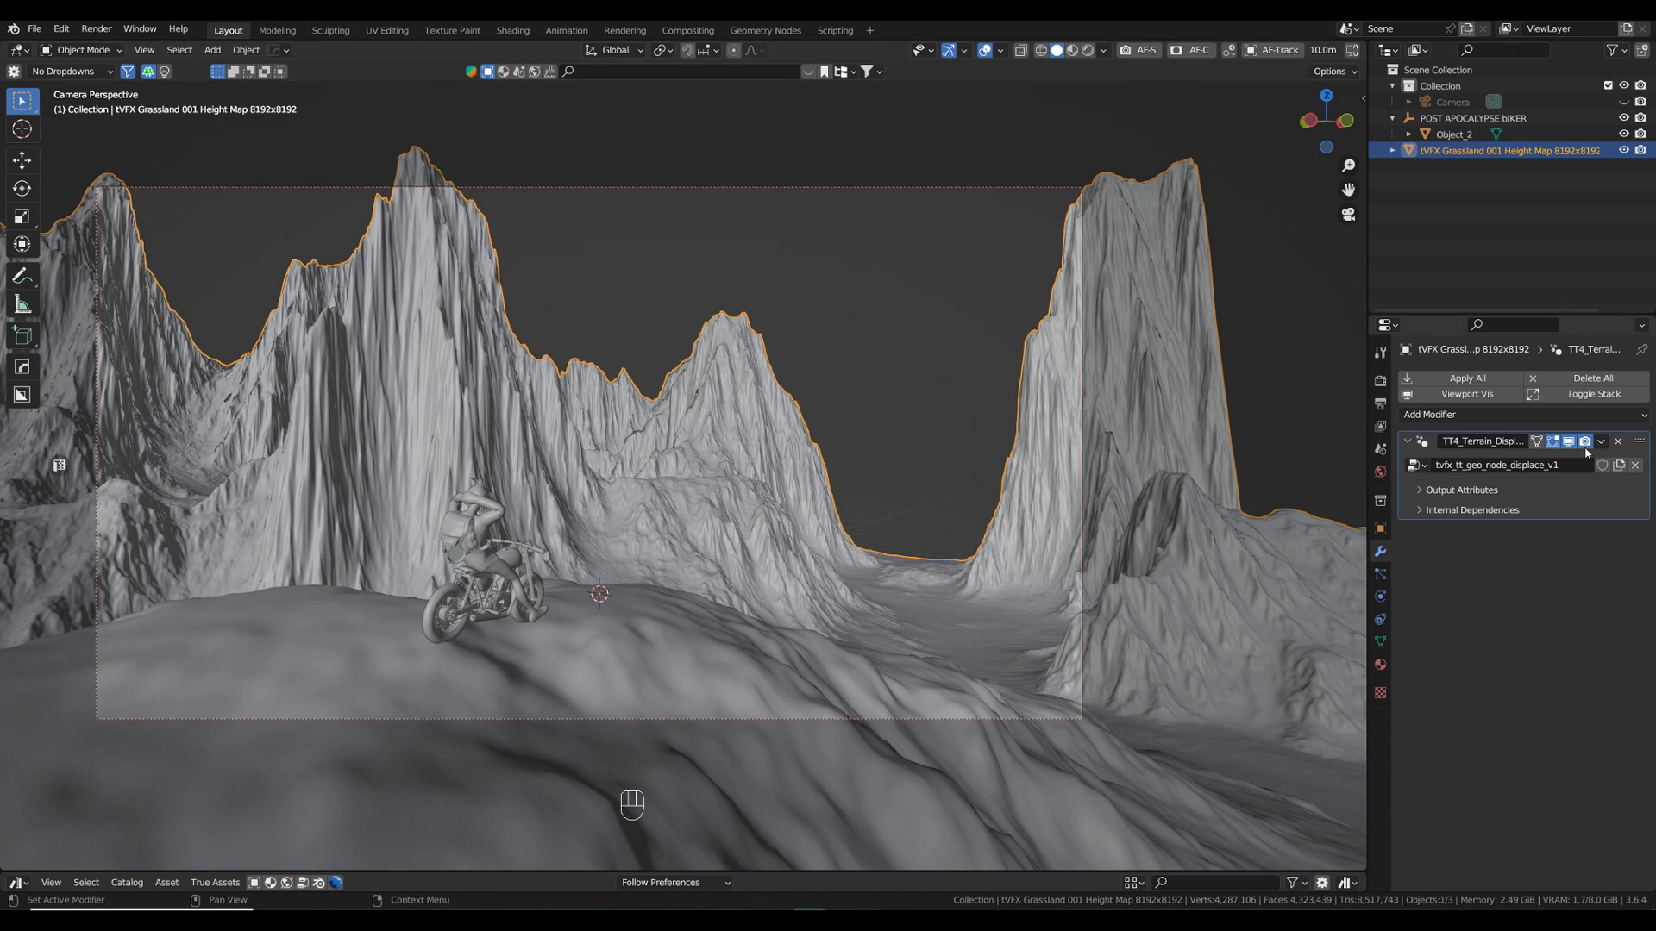
click(1599, 442)
click(914, 288)
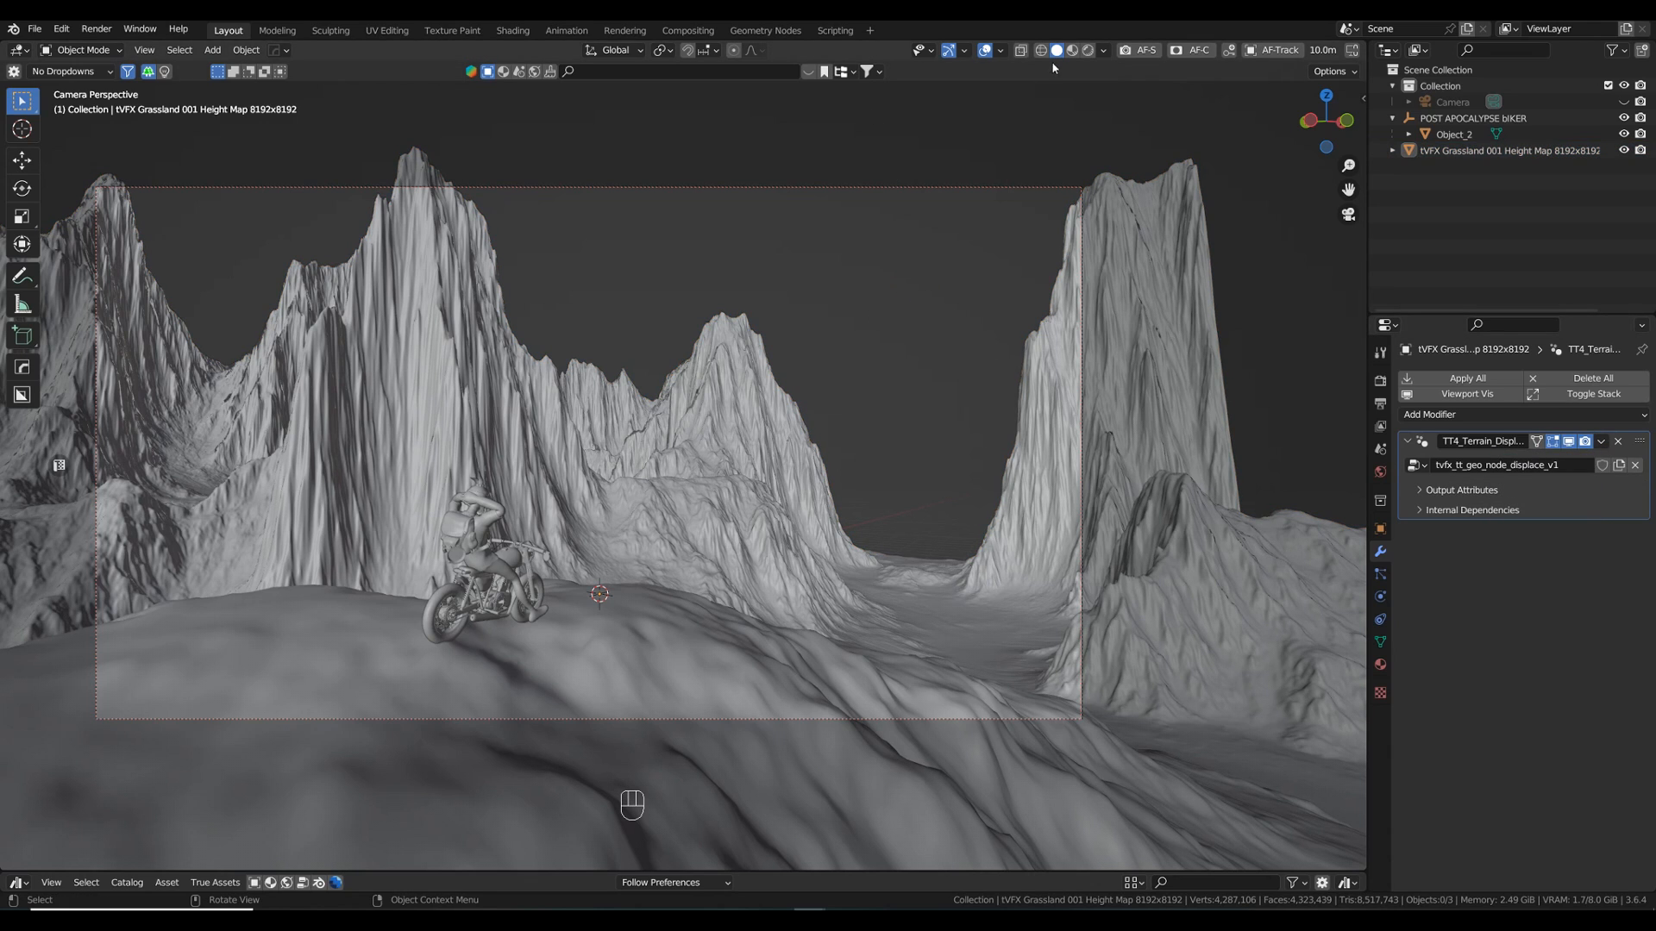
- Show the viewport in rendered shading, select the terrain and choose Oak Trees from the installed True Terrain assets
click(1088, 50)
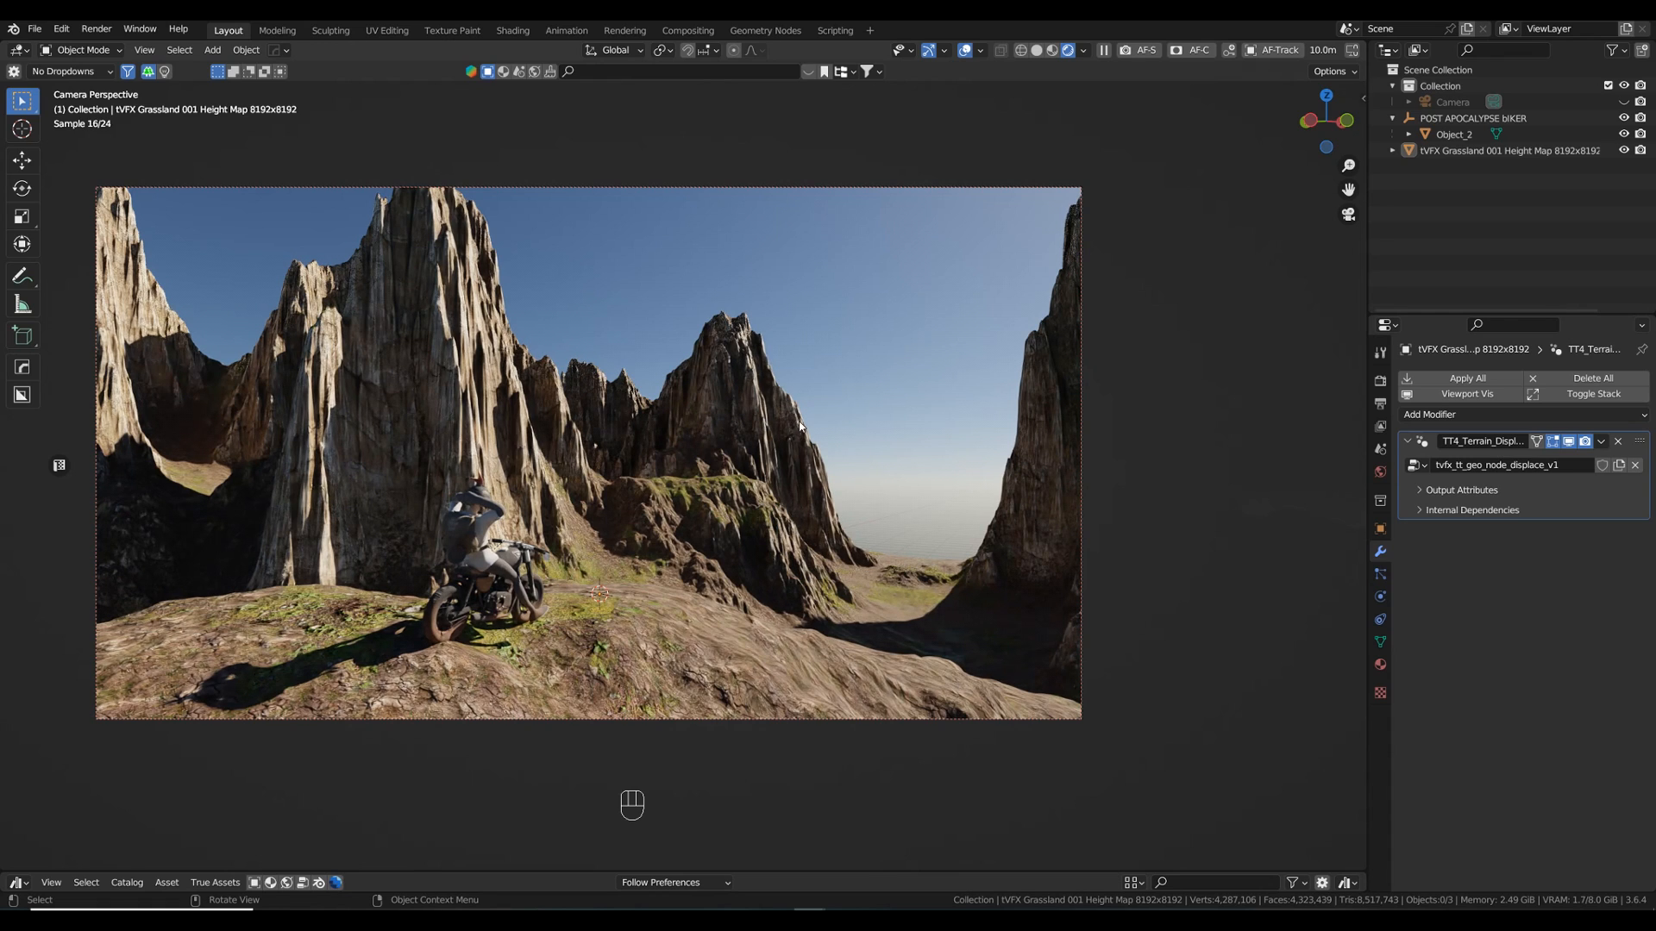
key(n)
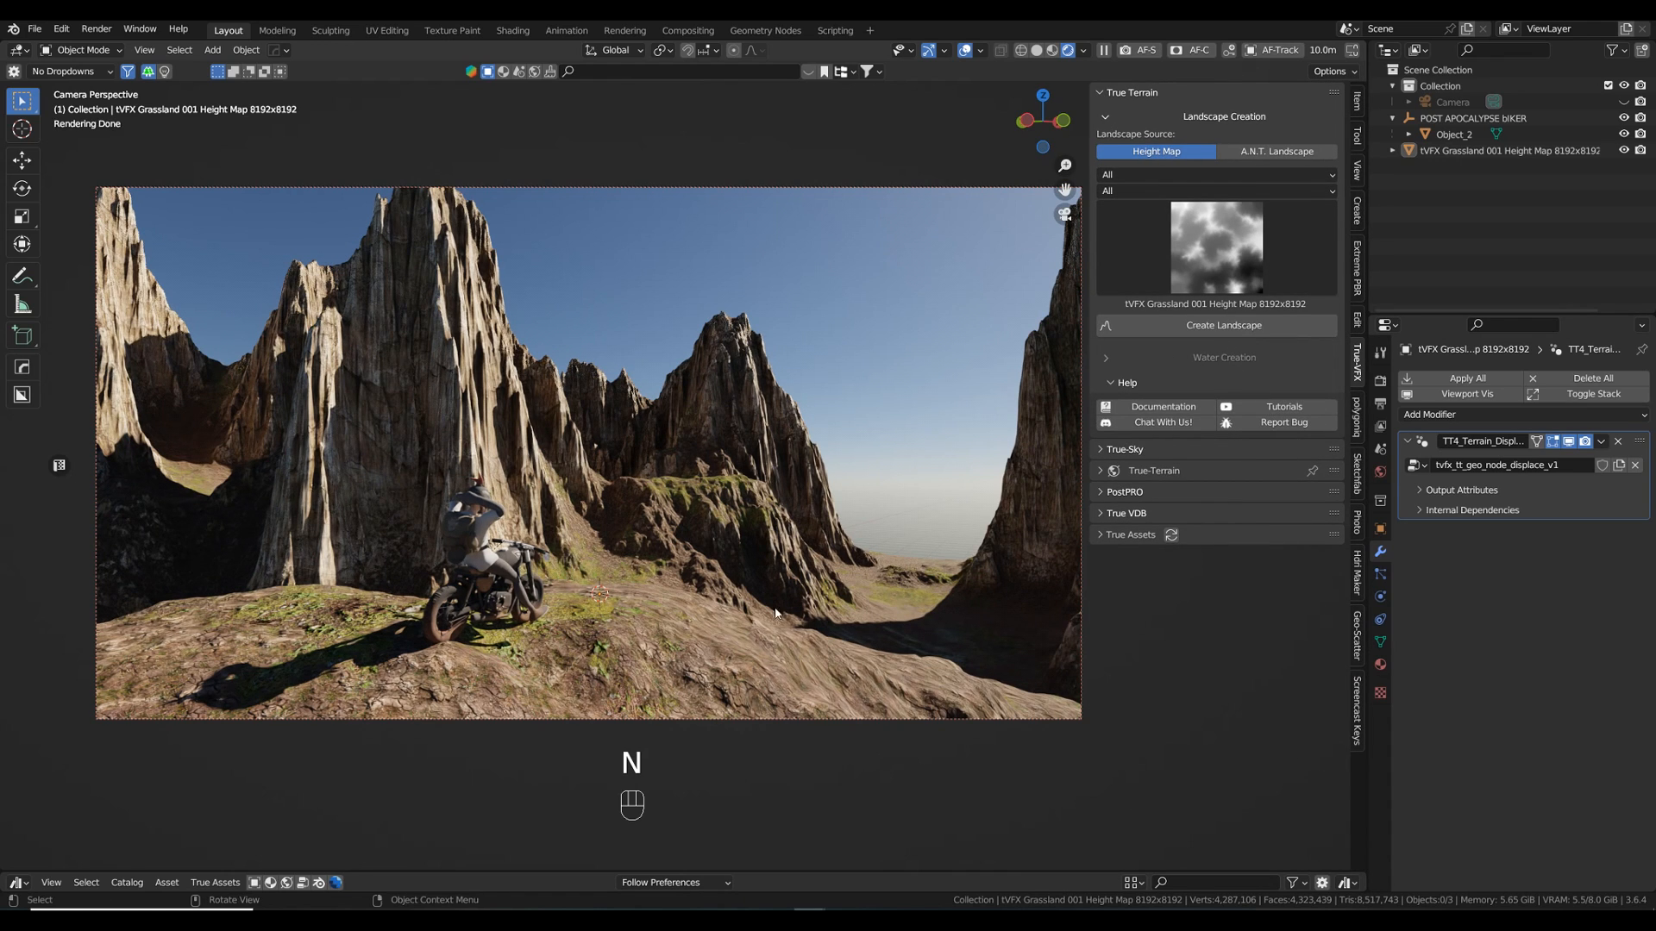
click(675, 653)
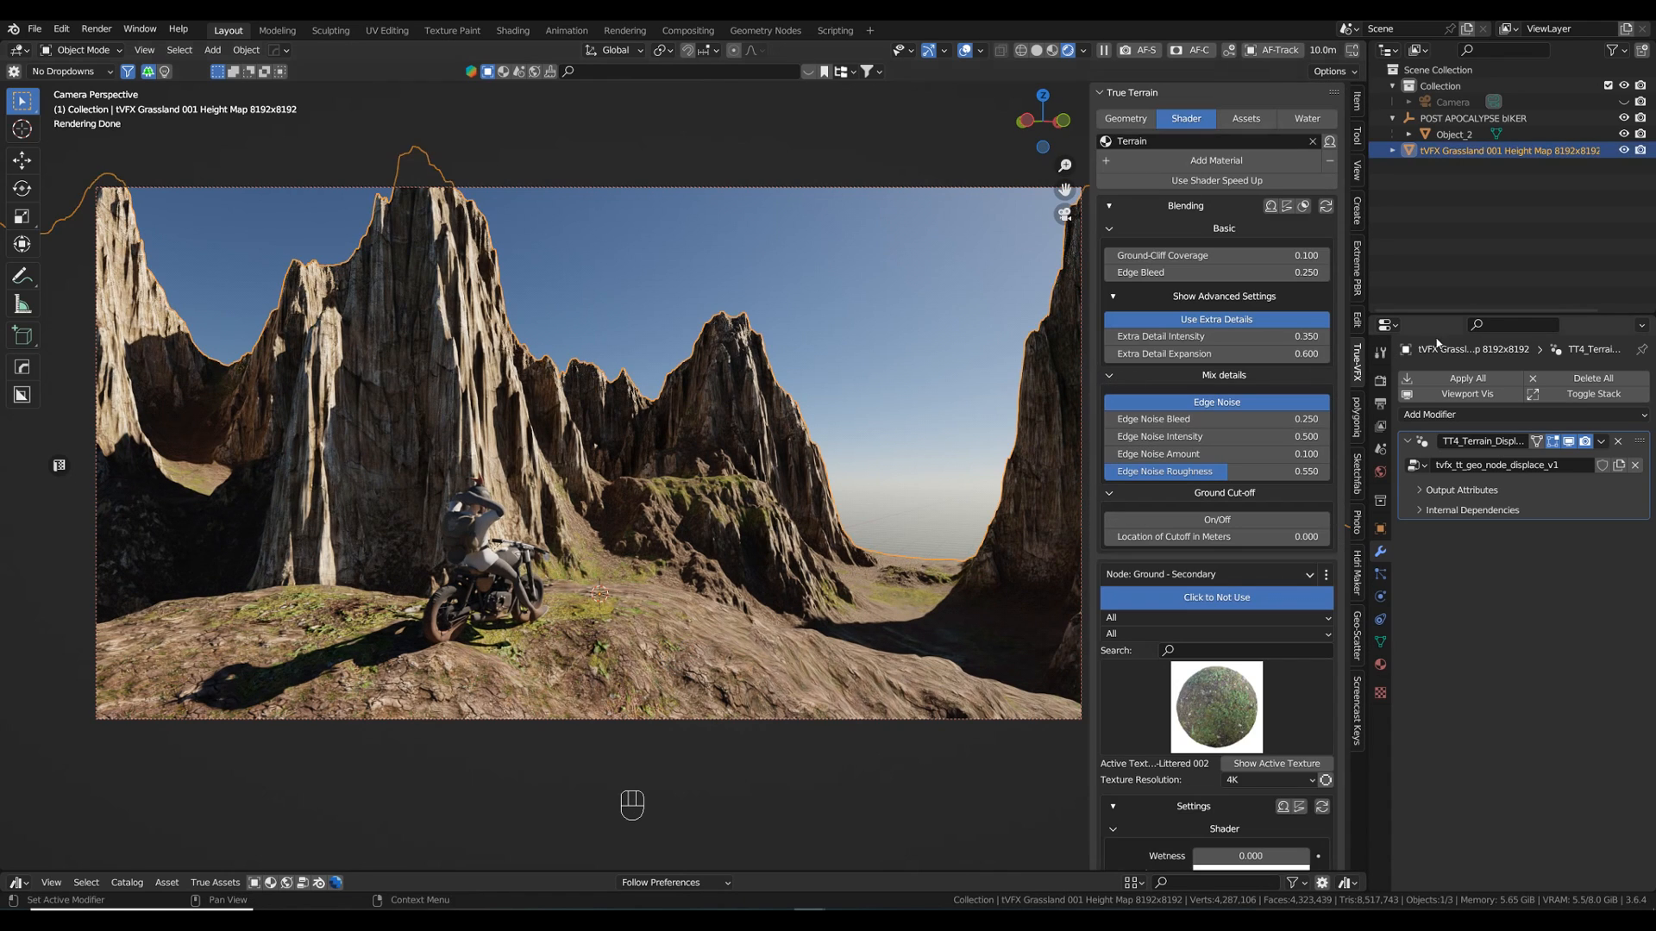
click(1245, 119)
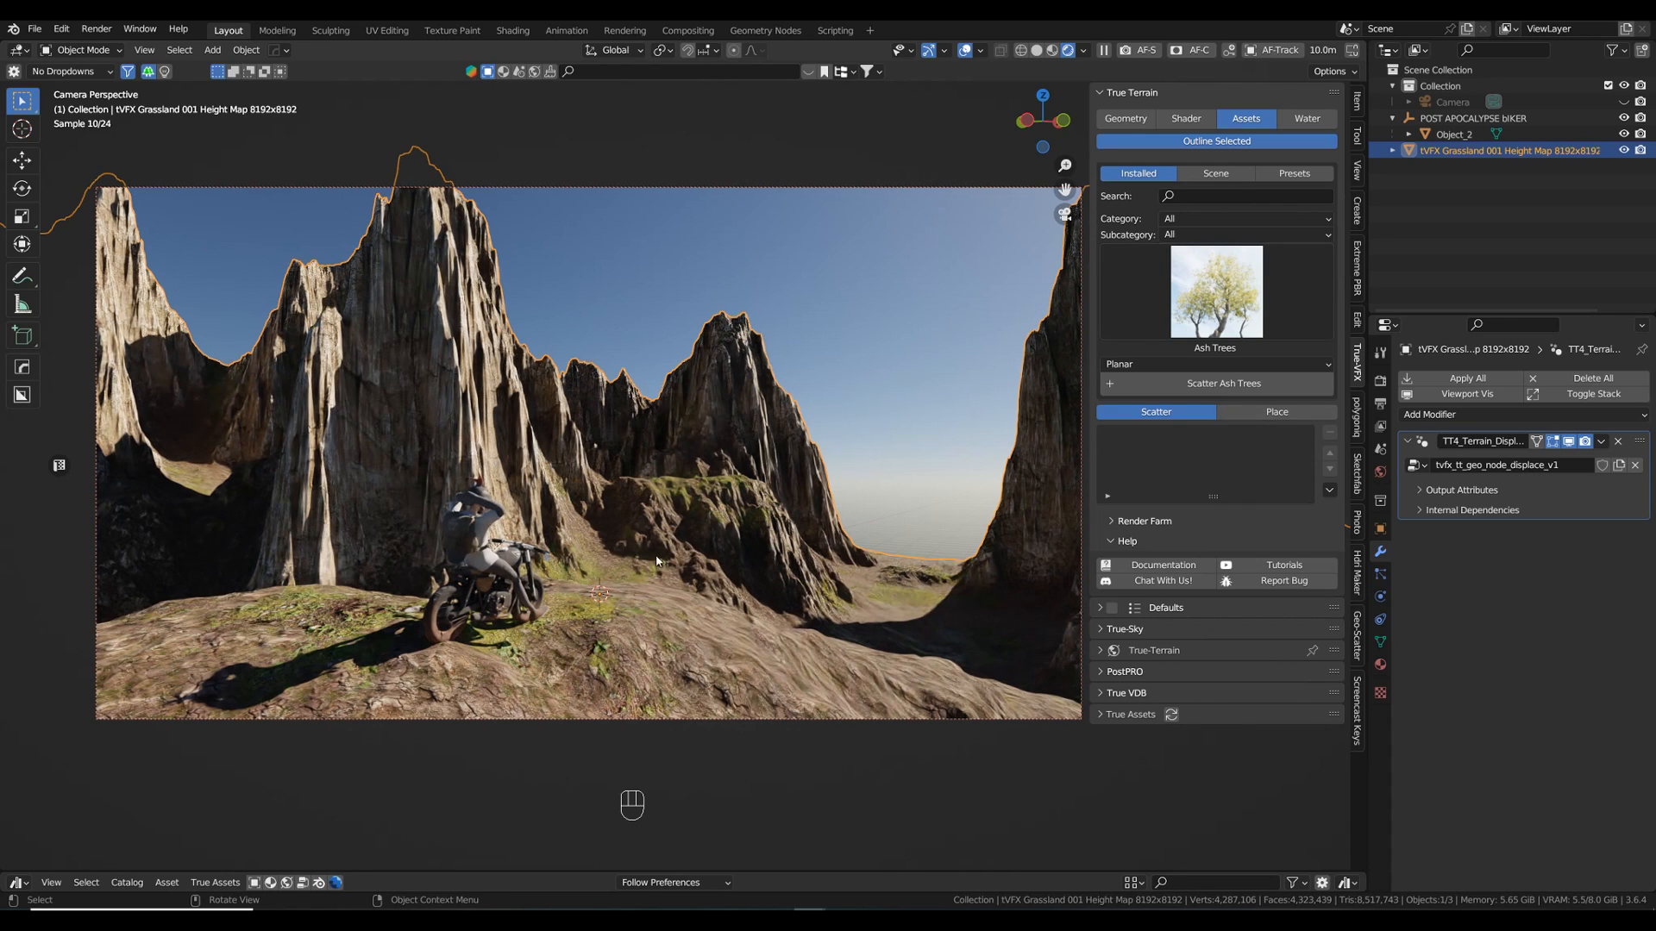
click(1216, 293)
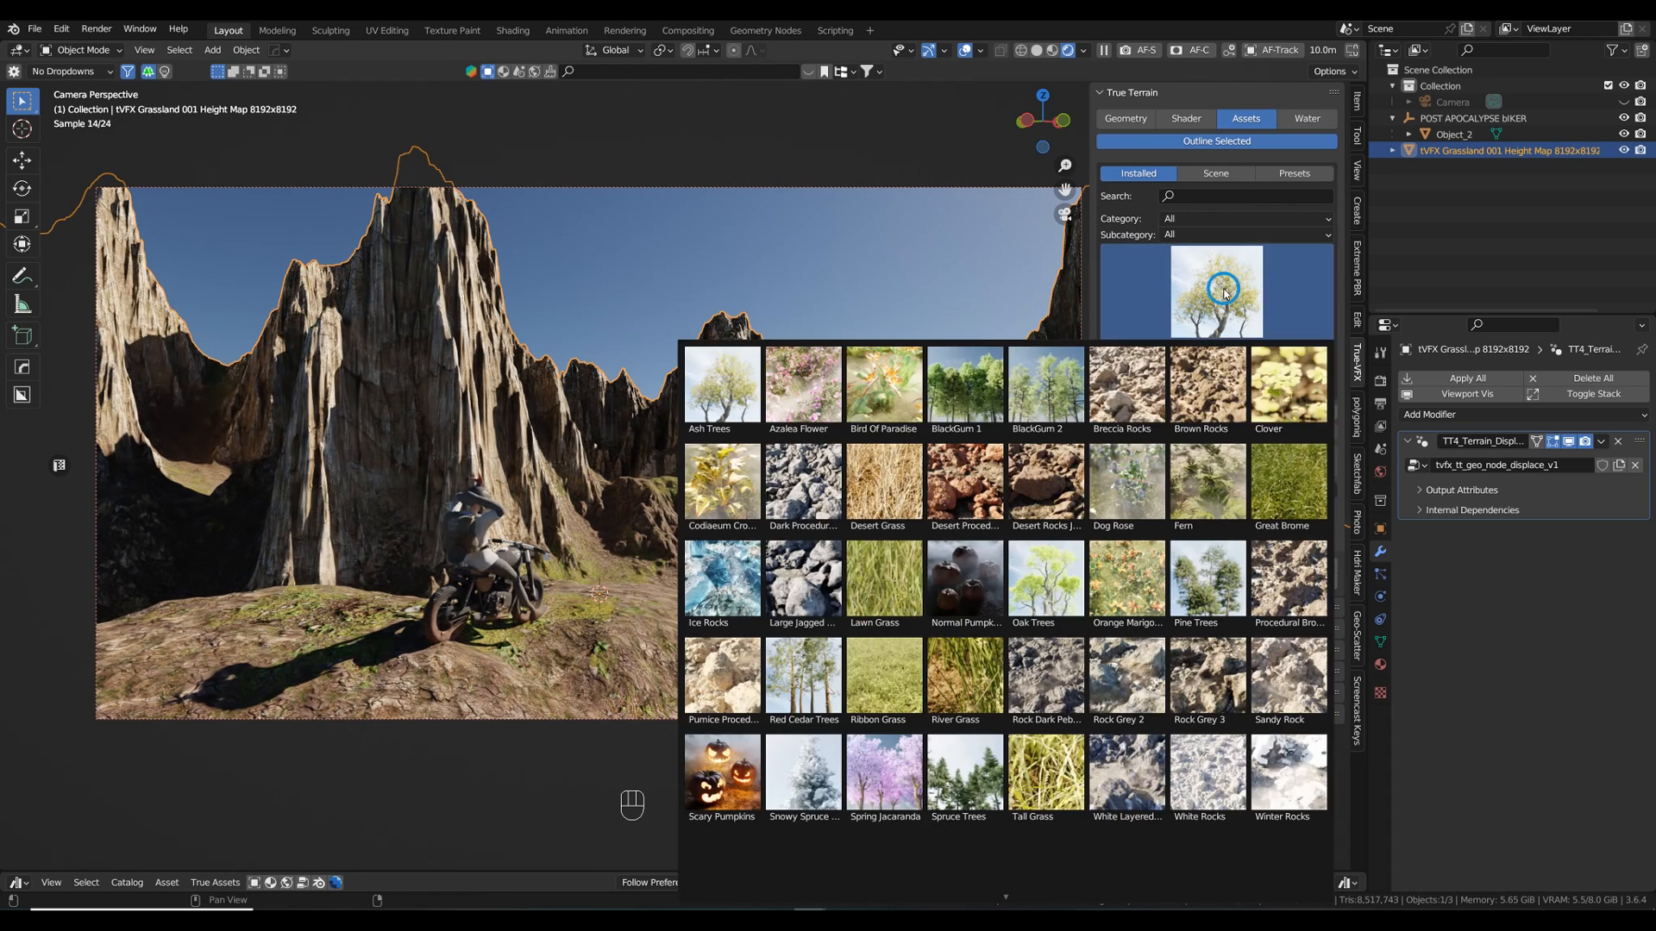
click(1046, 578)
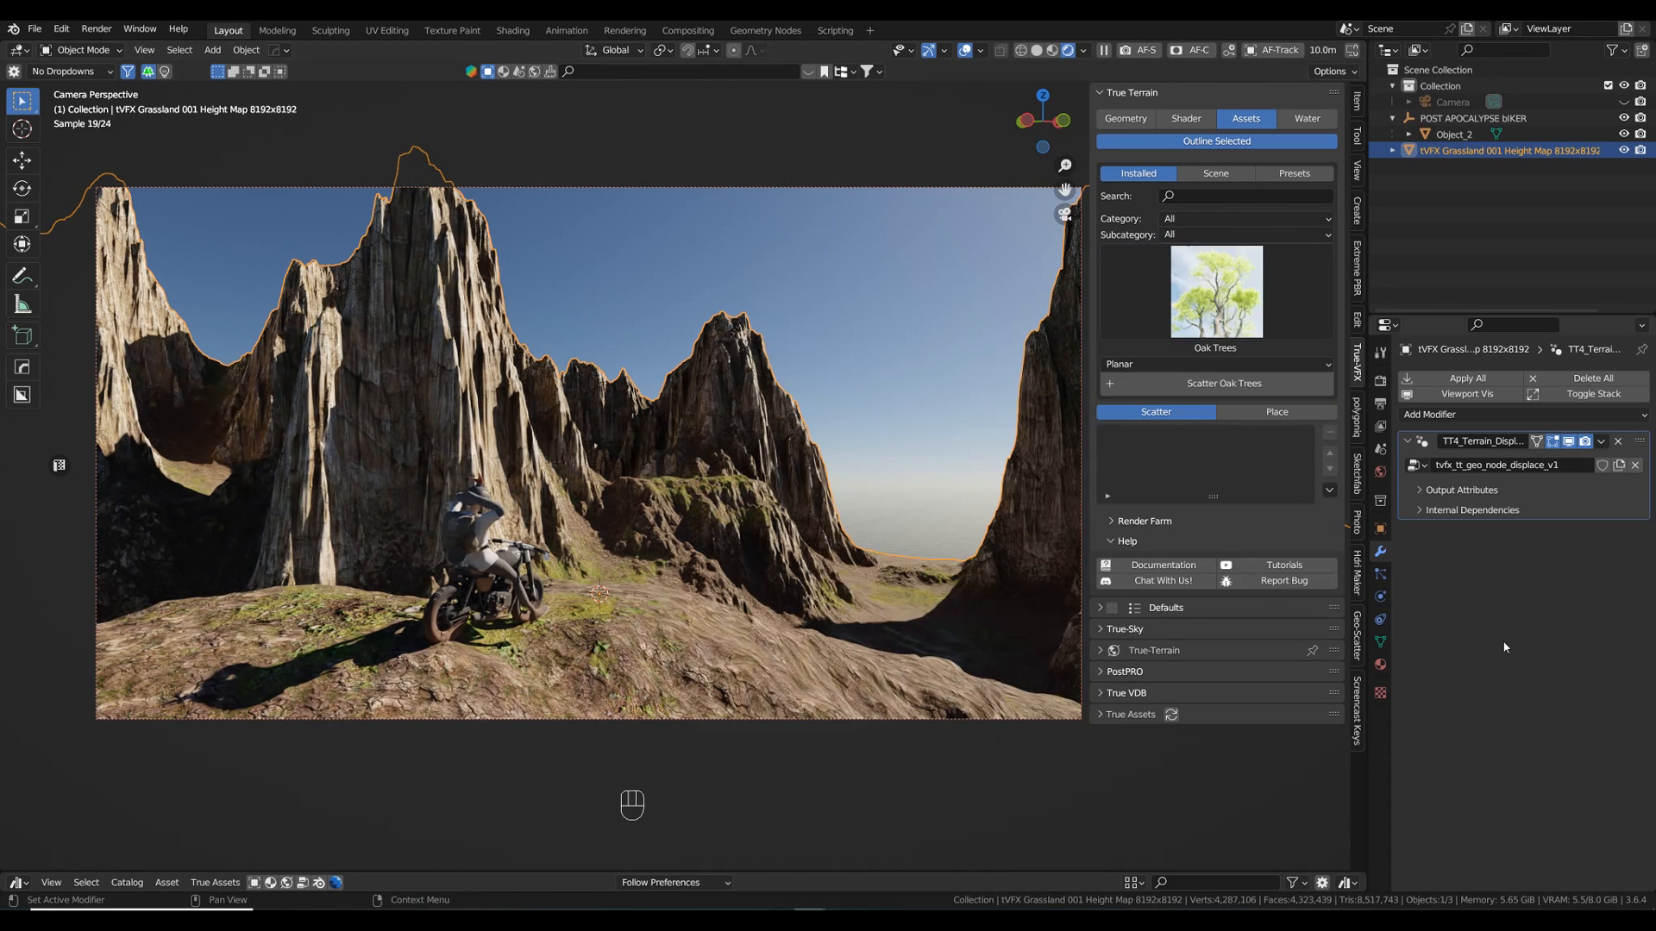
- Place medium-detail Oak Trees on the terrain, one in the left foreground behind the biker and one on the shaded slope across the valley
click(1130, 365)
click(1138, 401)
click(1262, 413)
click(1205, 384)
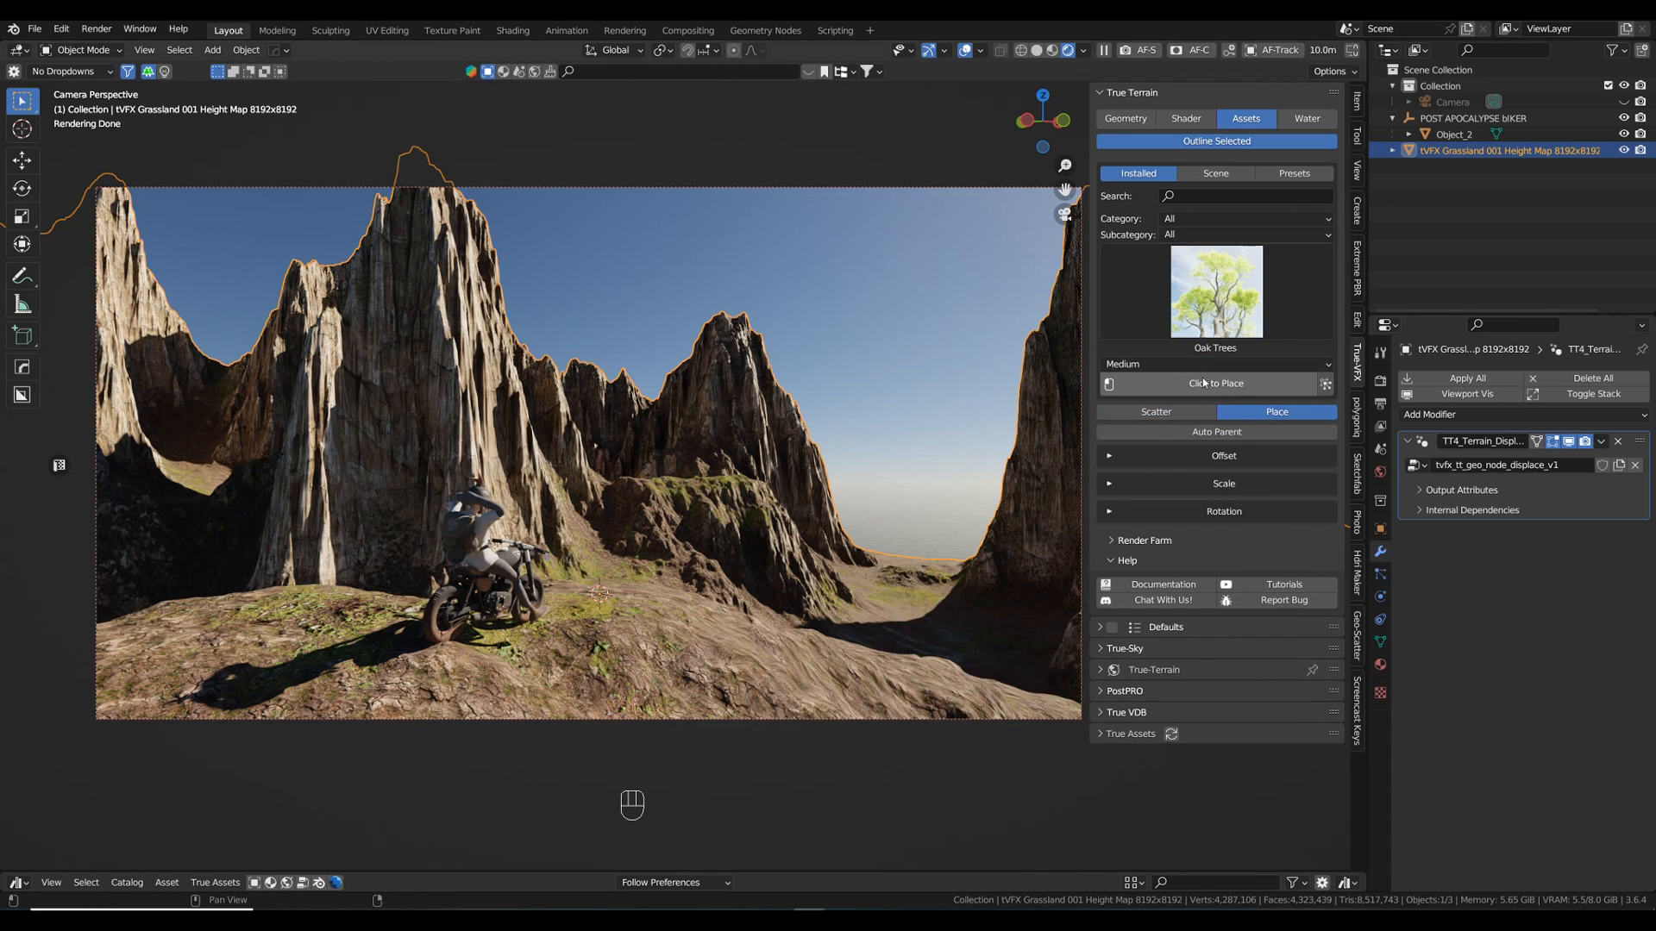
click(188, 619)
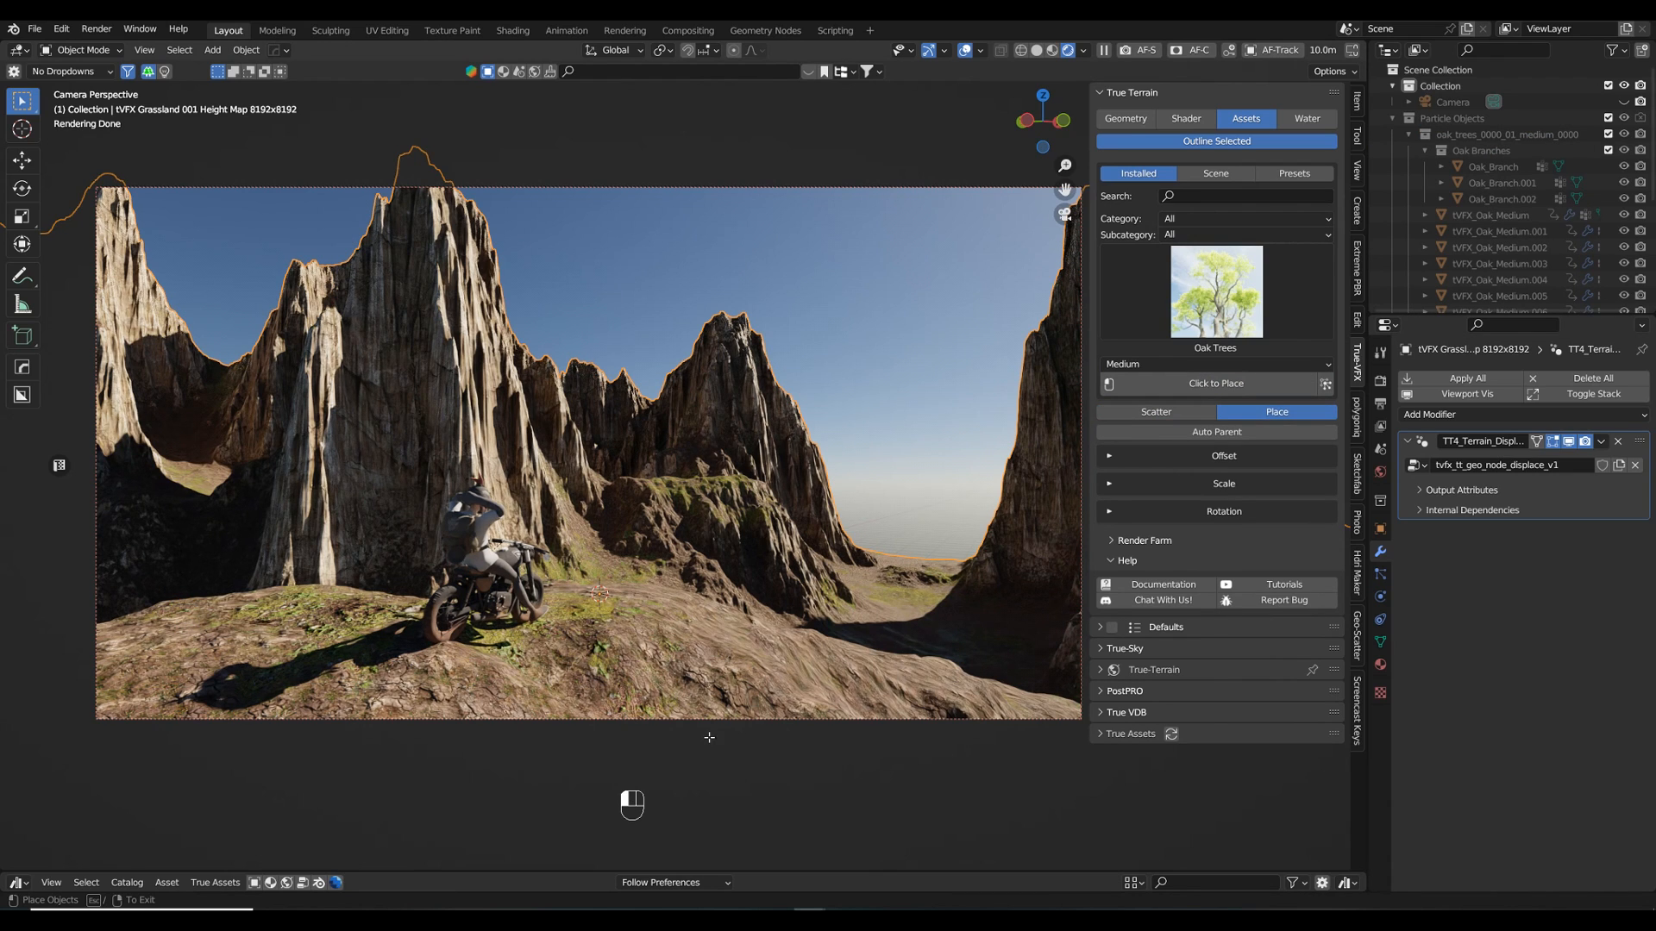
click(1011, 649)
- Place three oak trees along the ledge of the central rock and one on the slope below it
click(705, 472)
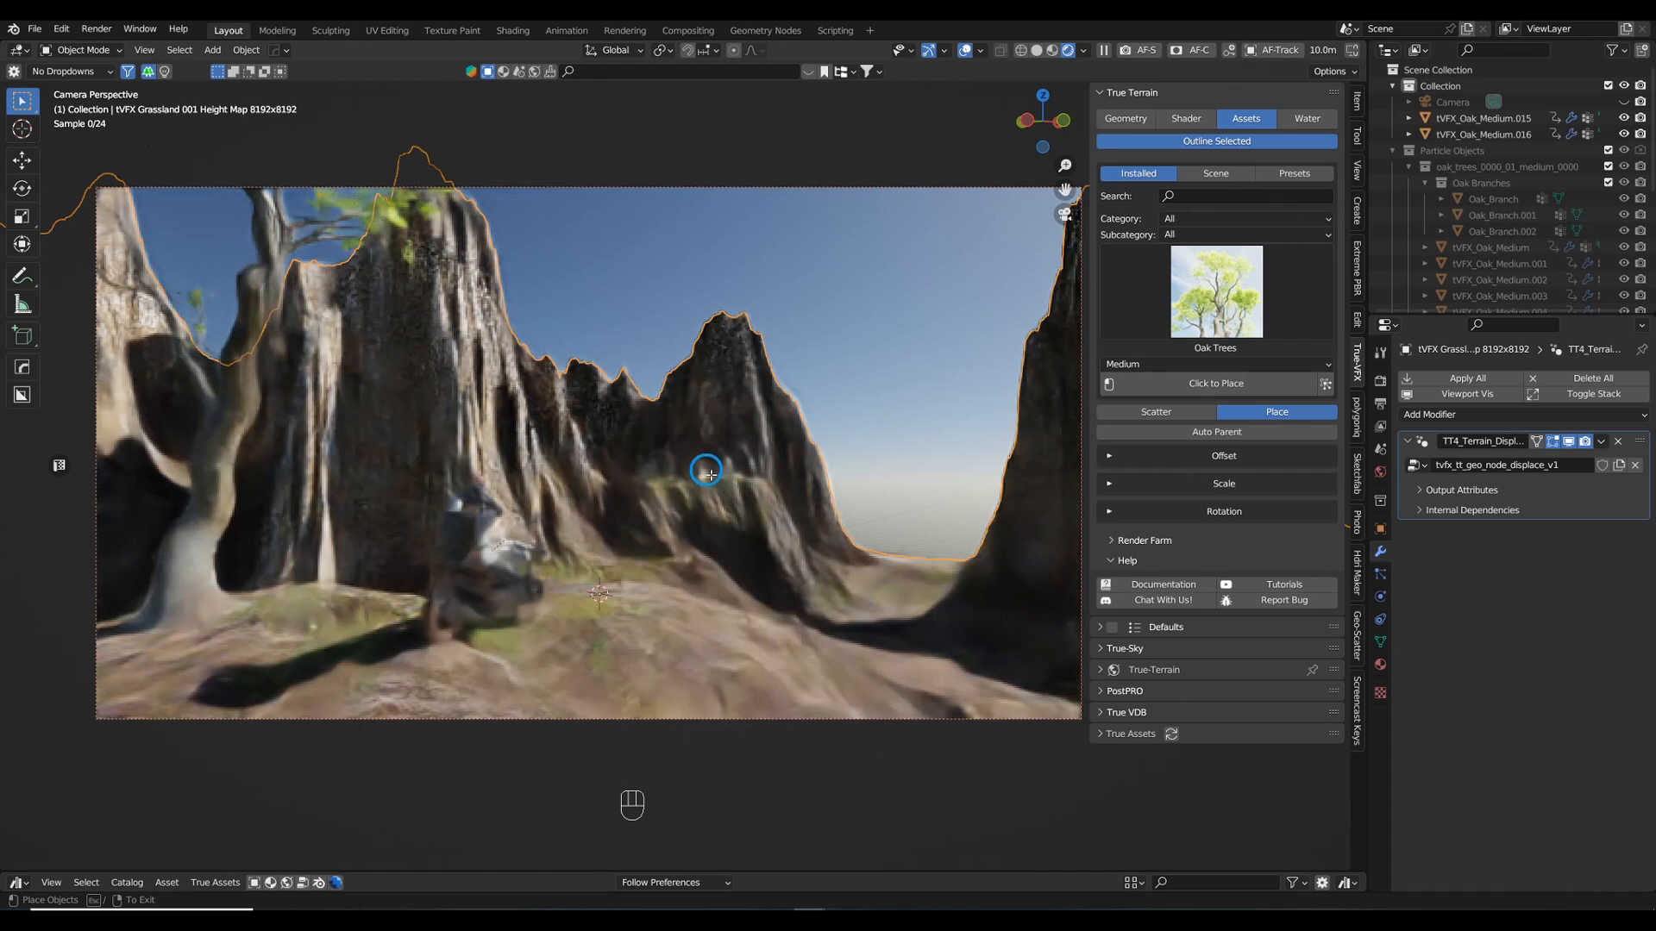
click(654, 477)
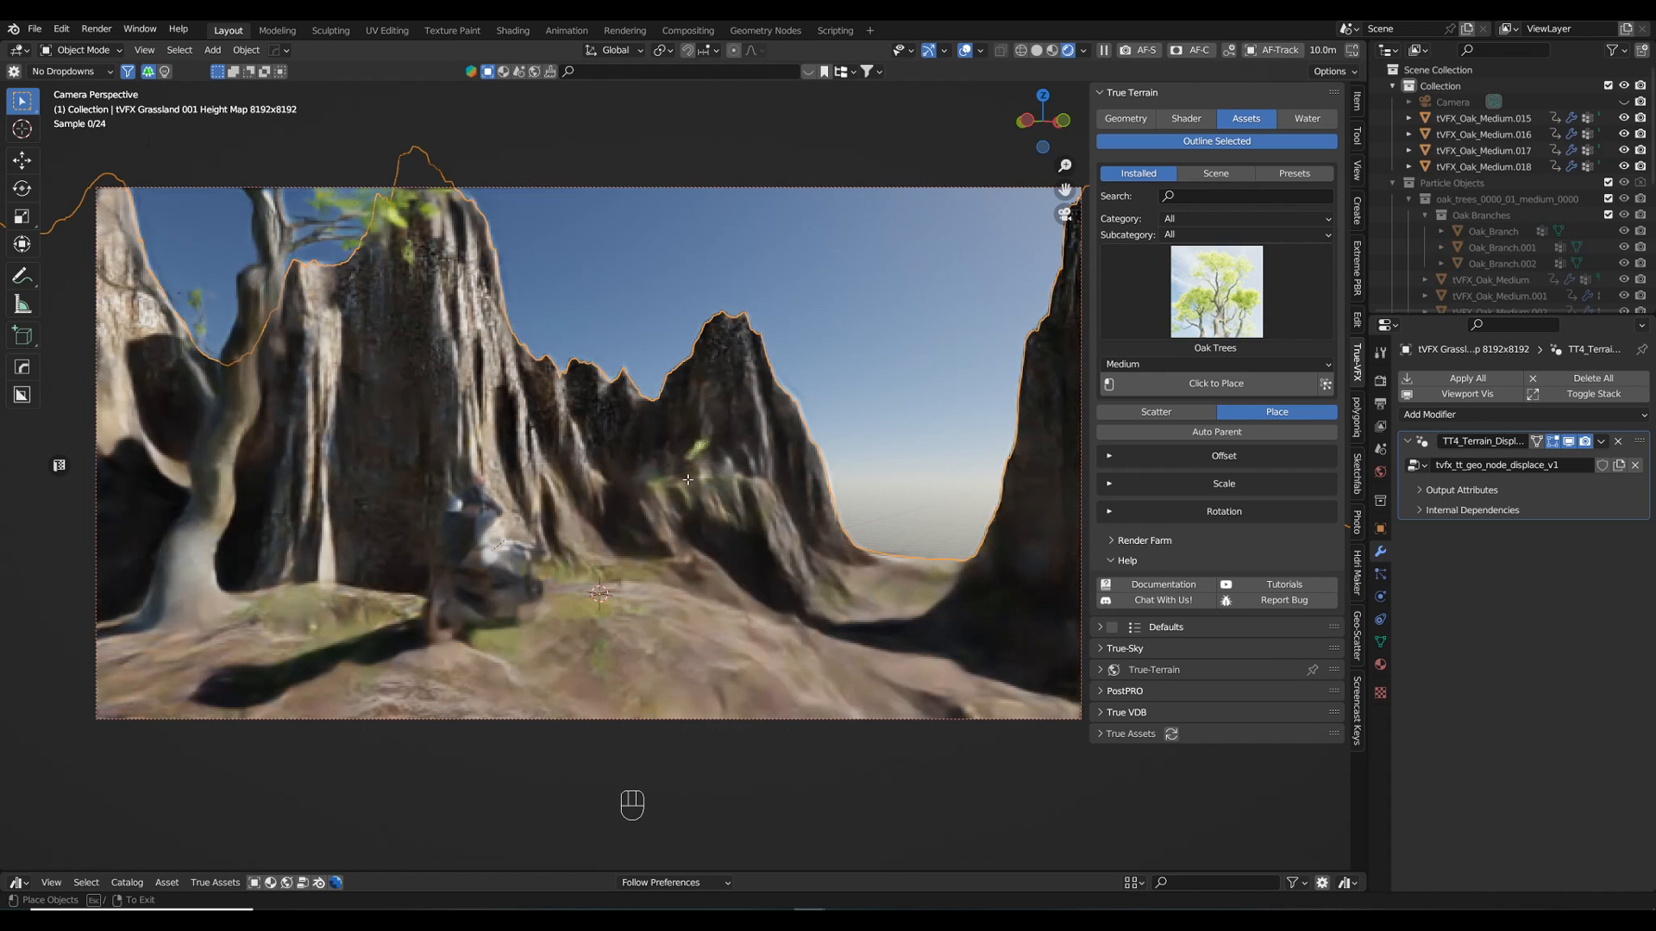
click(742, 474)
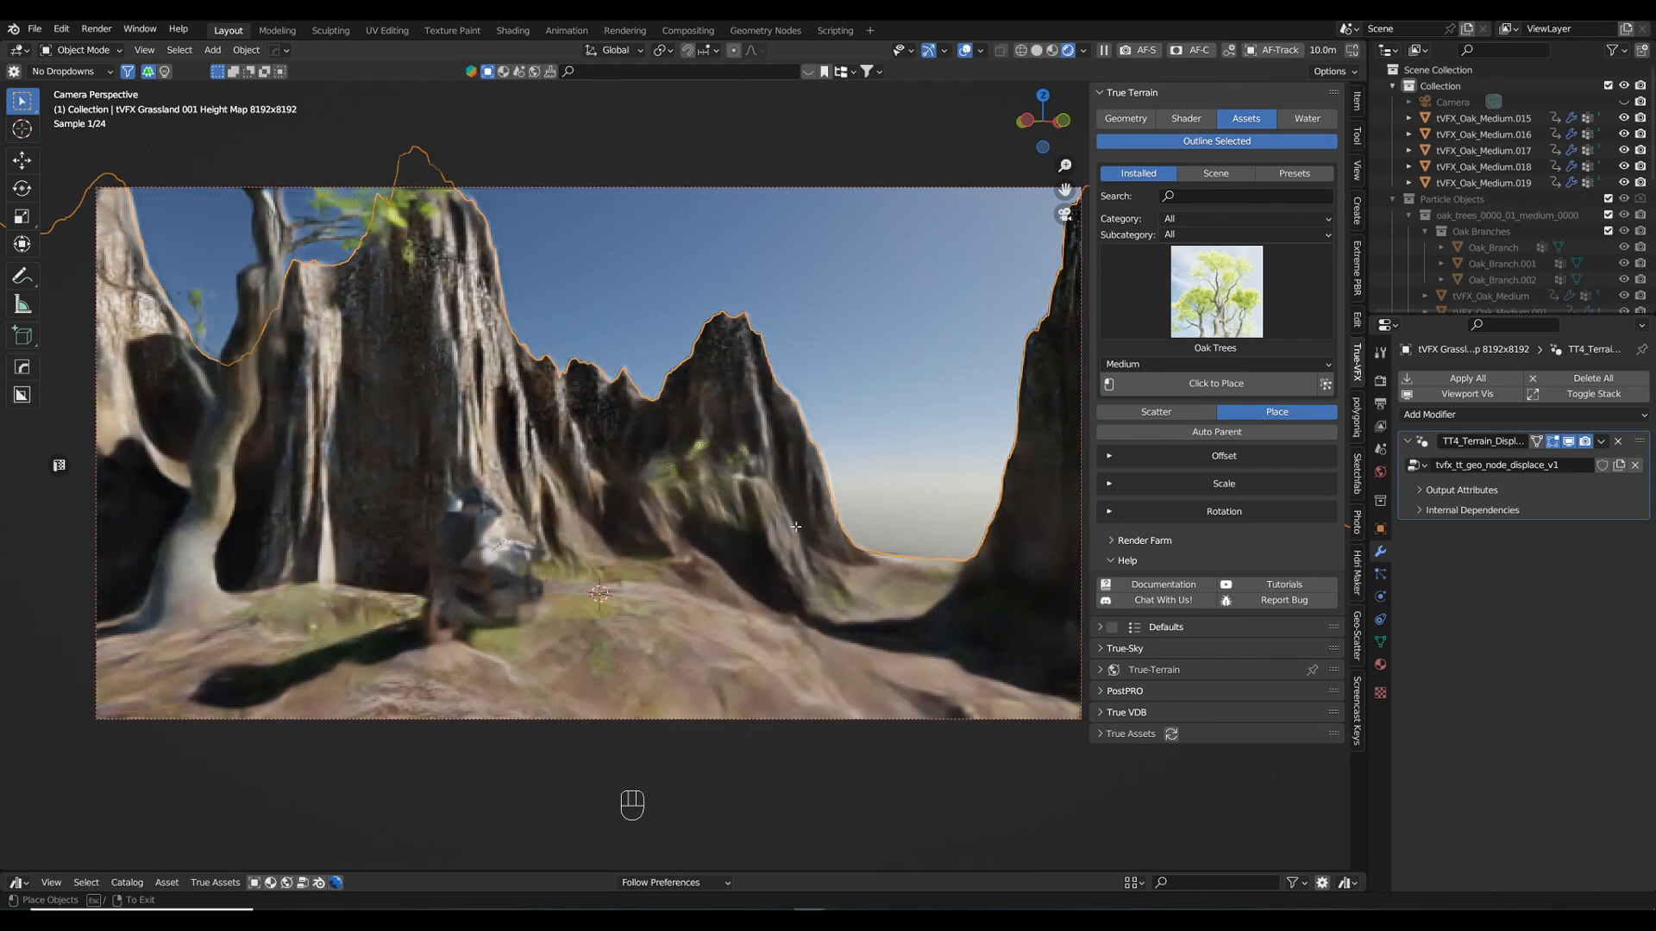
click(638, 559)
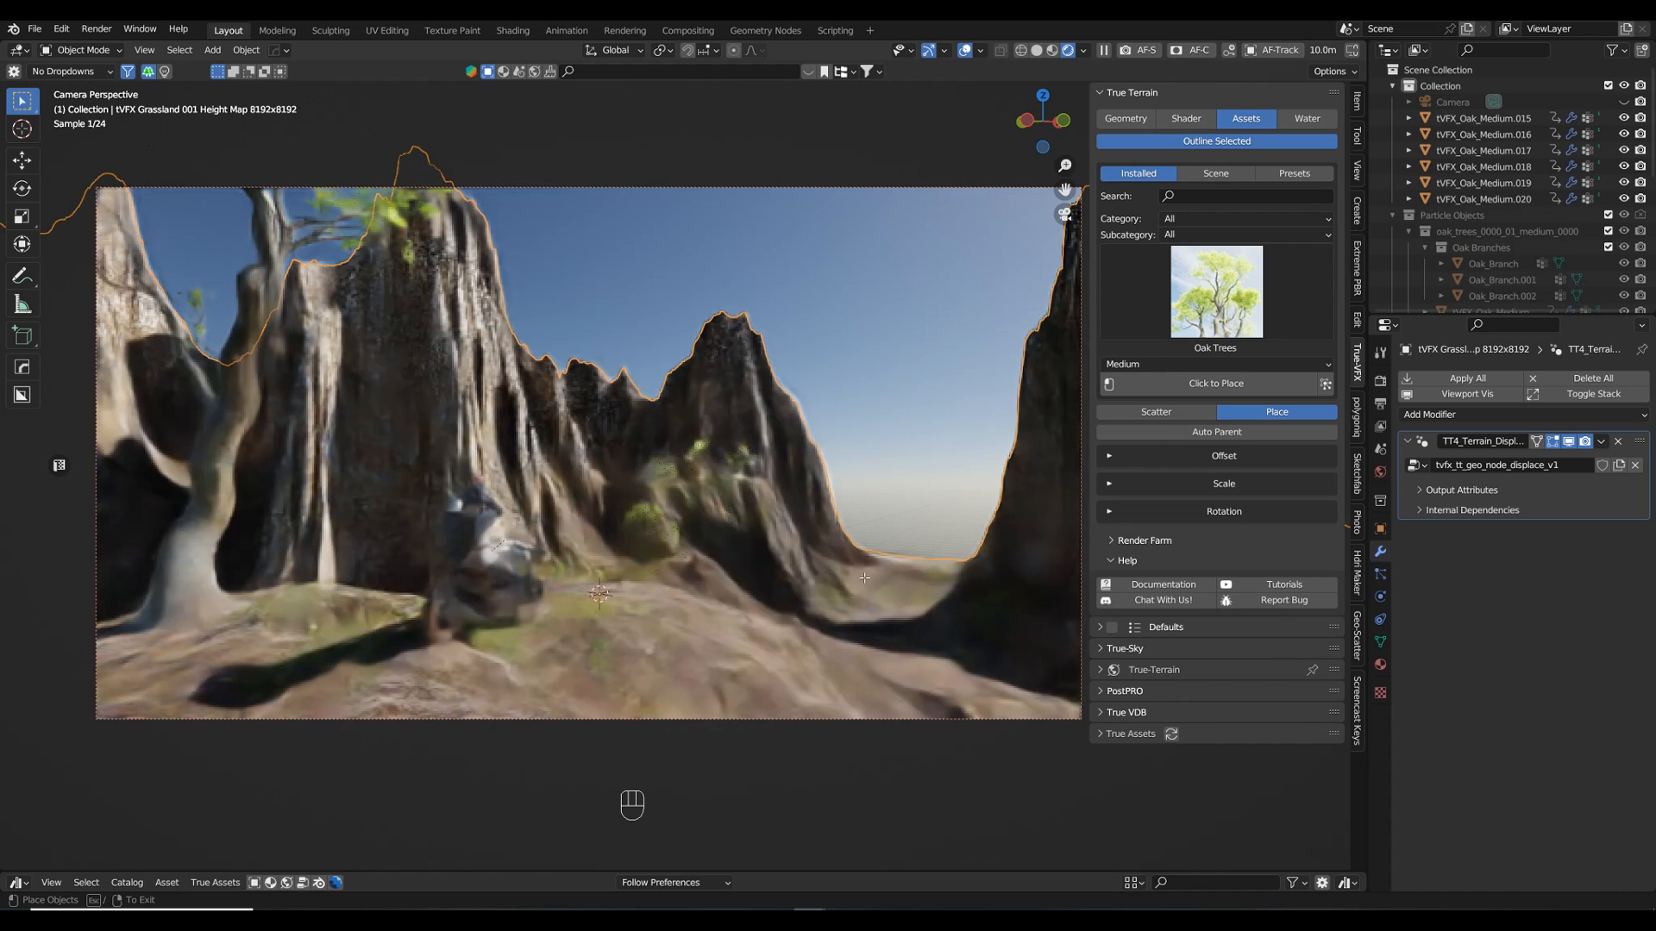
- Place oak trees at the valley opening and in the near foreground on both sides of the camera view, ending the placement
click(854, 560)
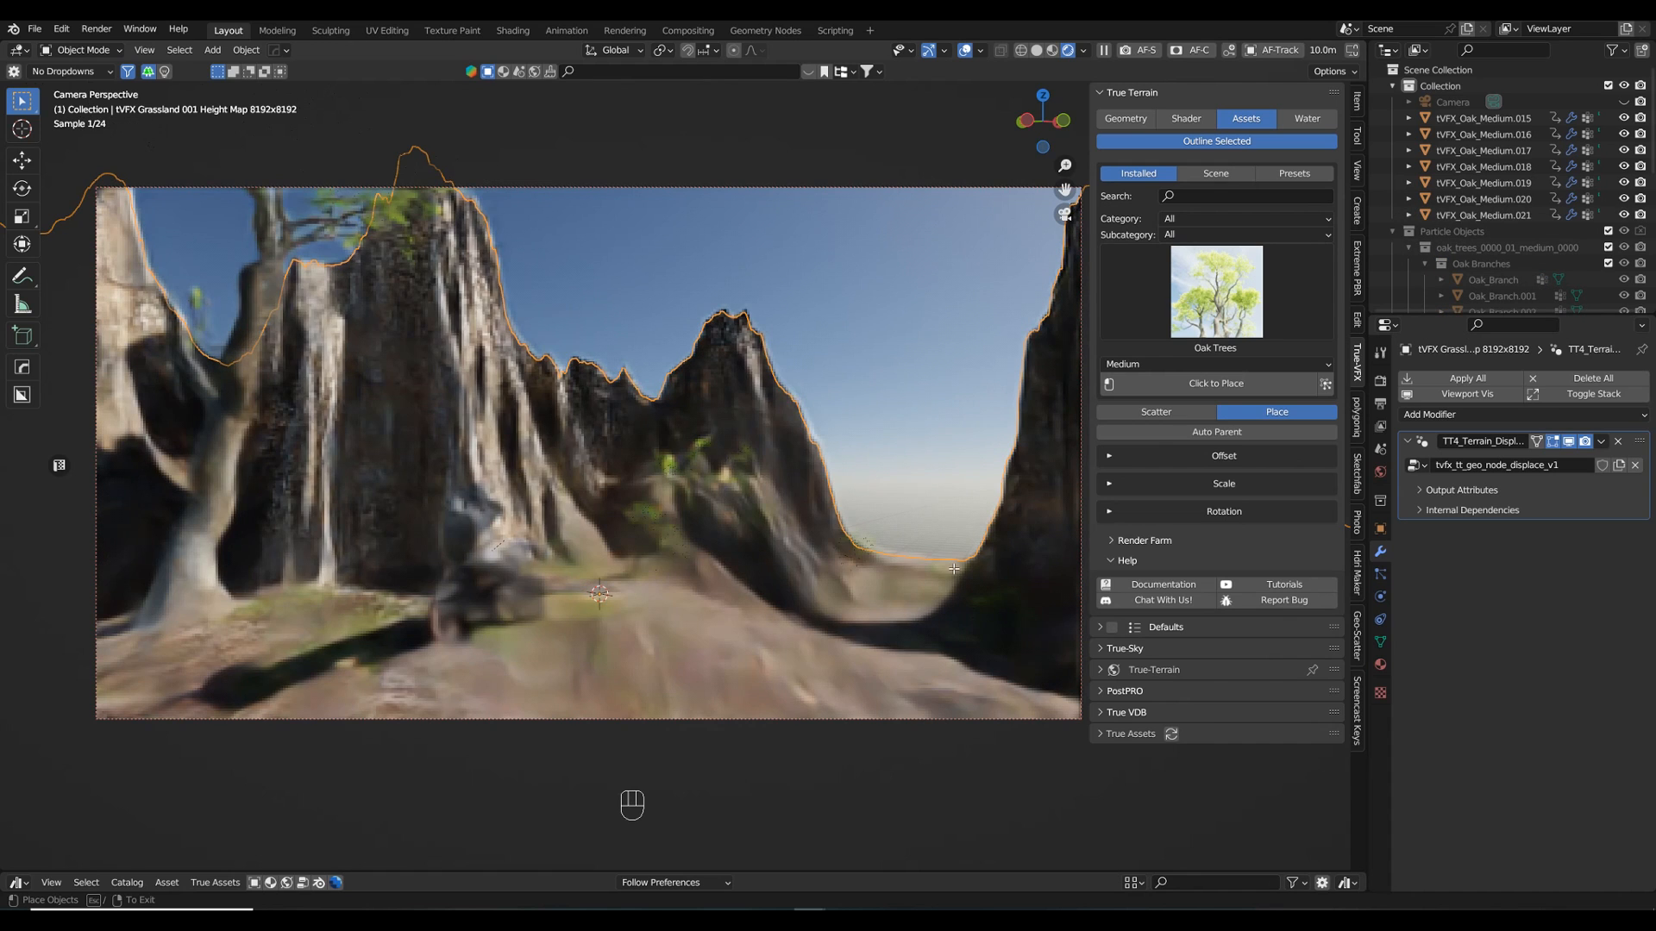
click(950, 568)
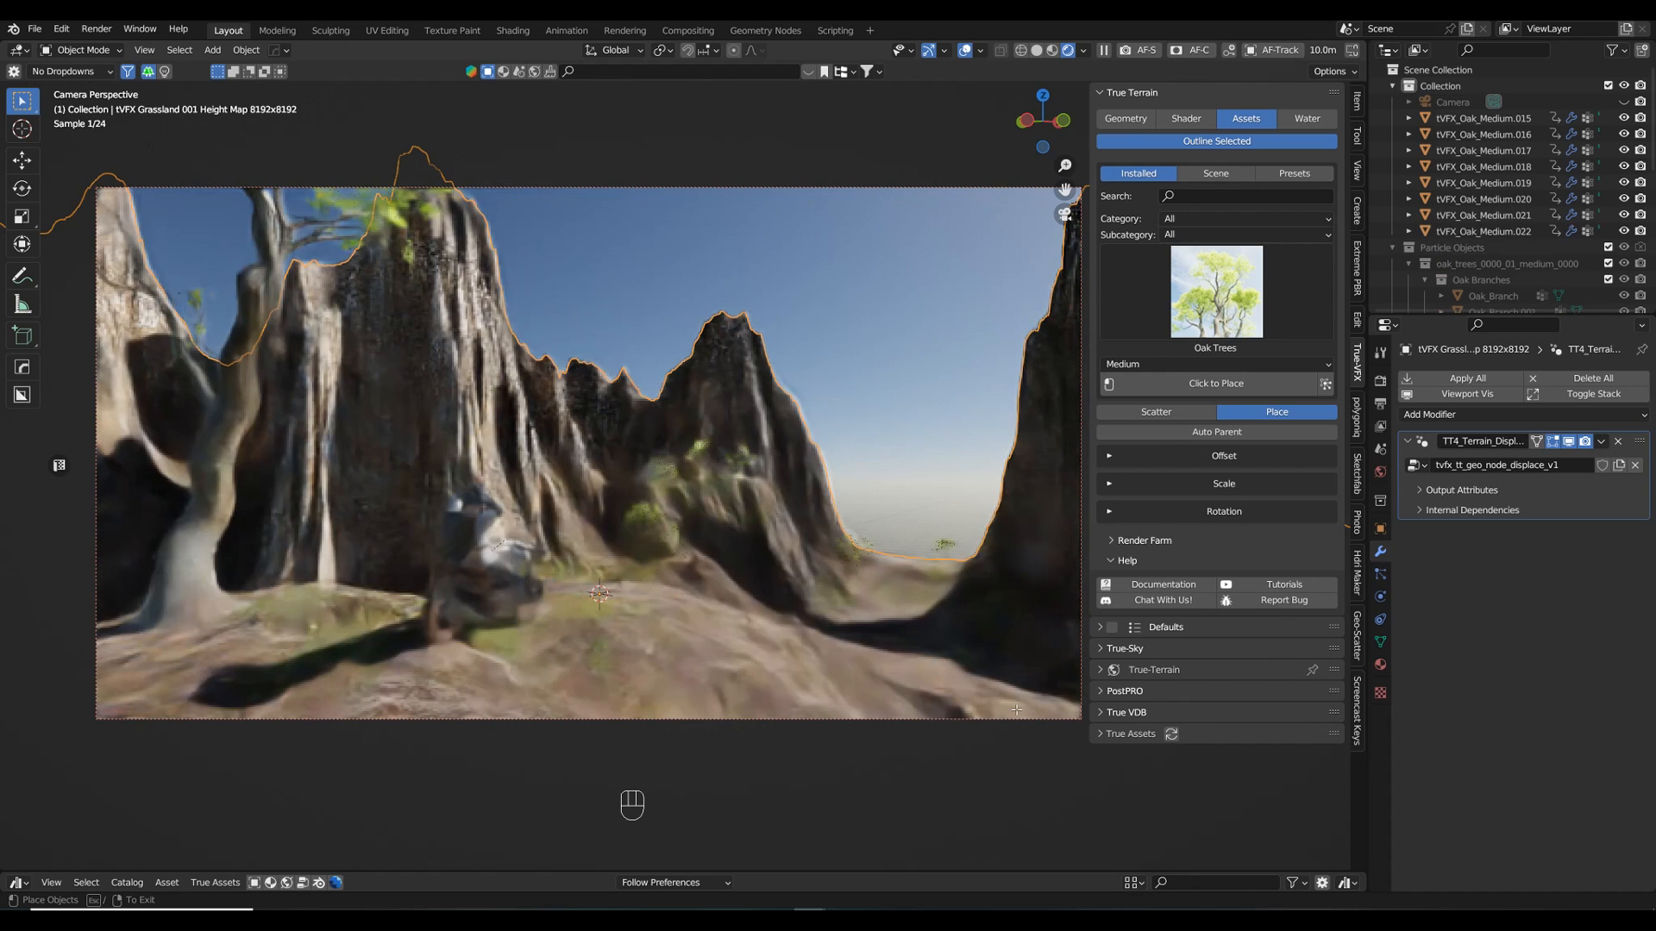
click(1029, 710)
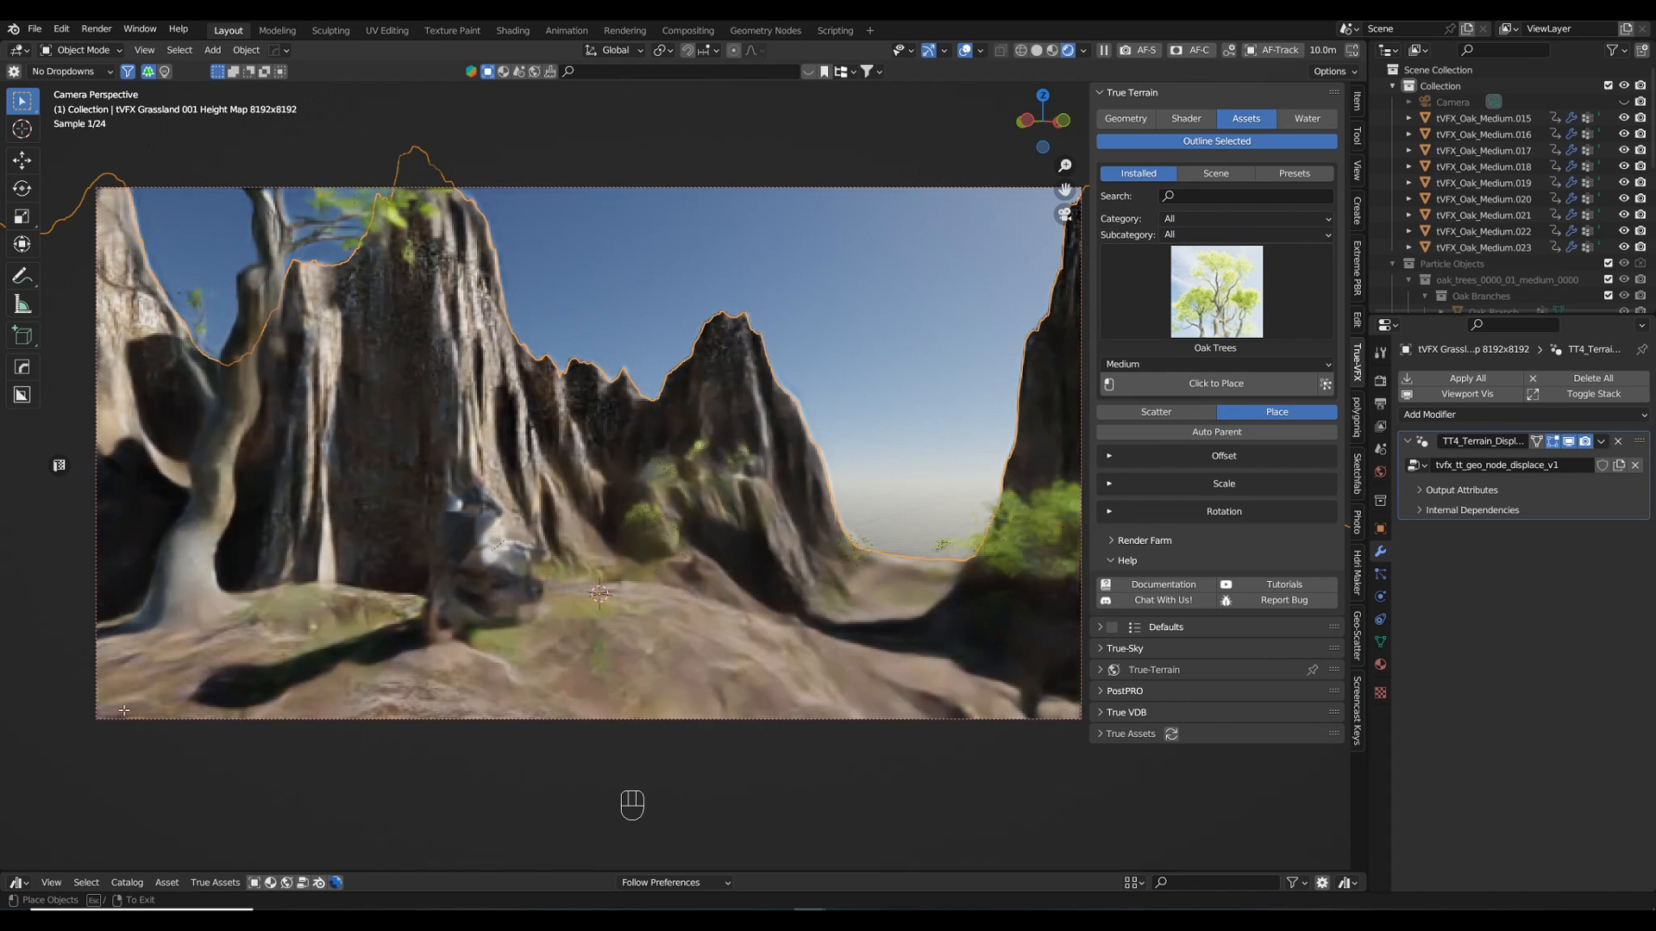
click(71, 759)
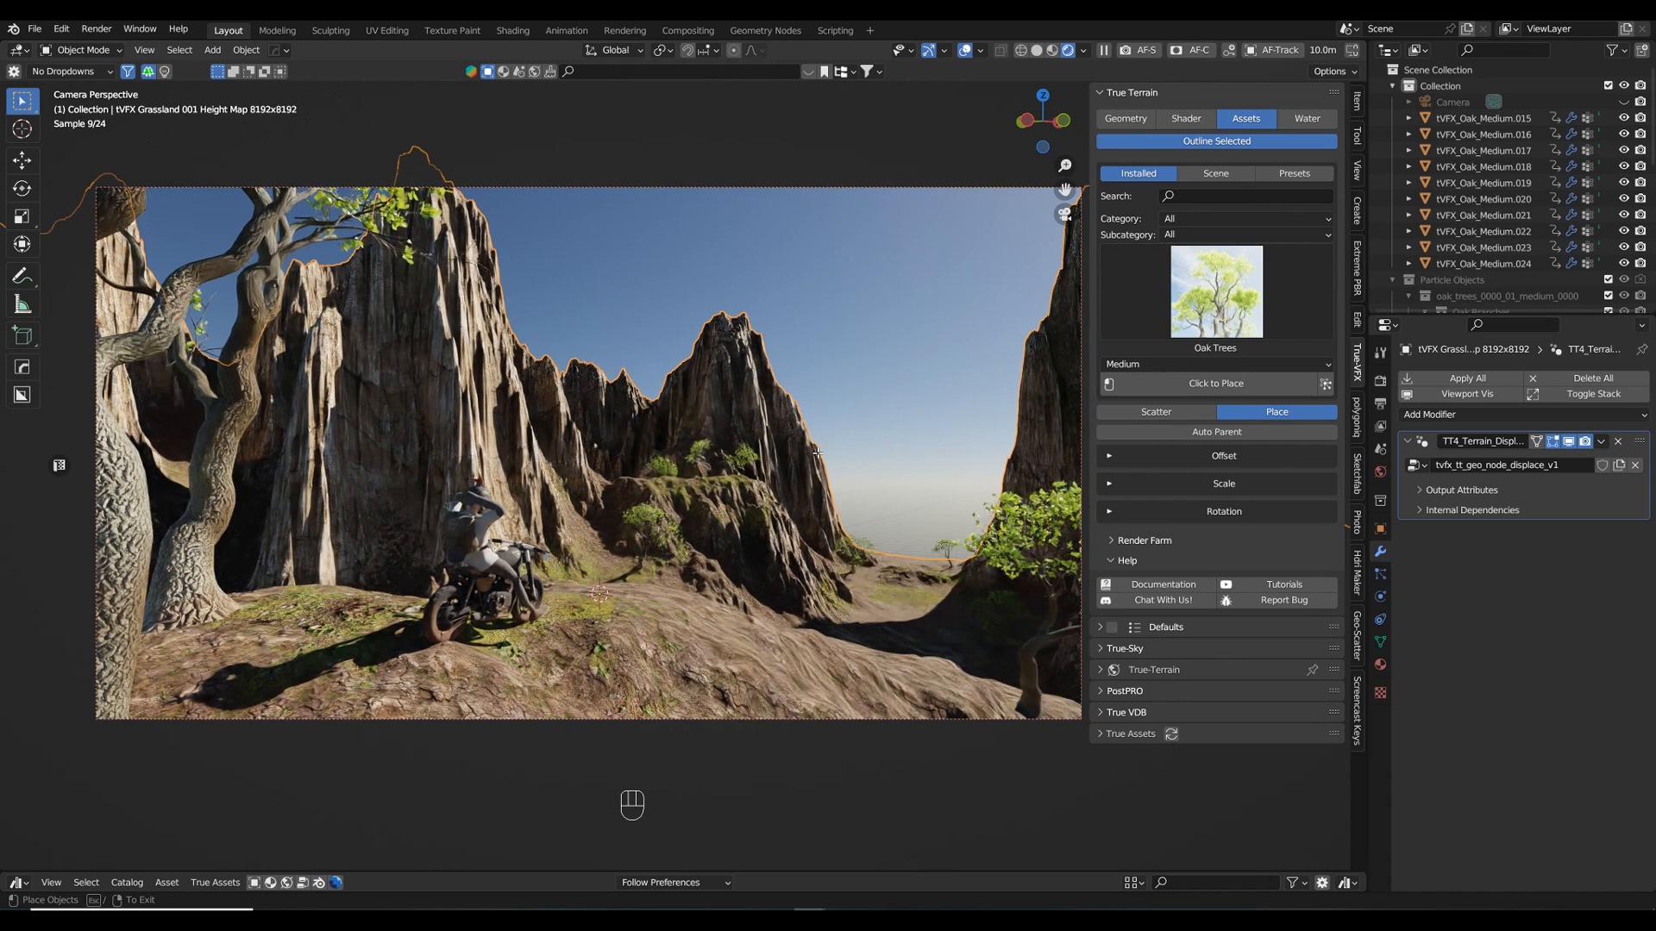
key(Escape)
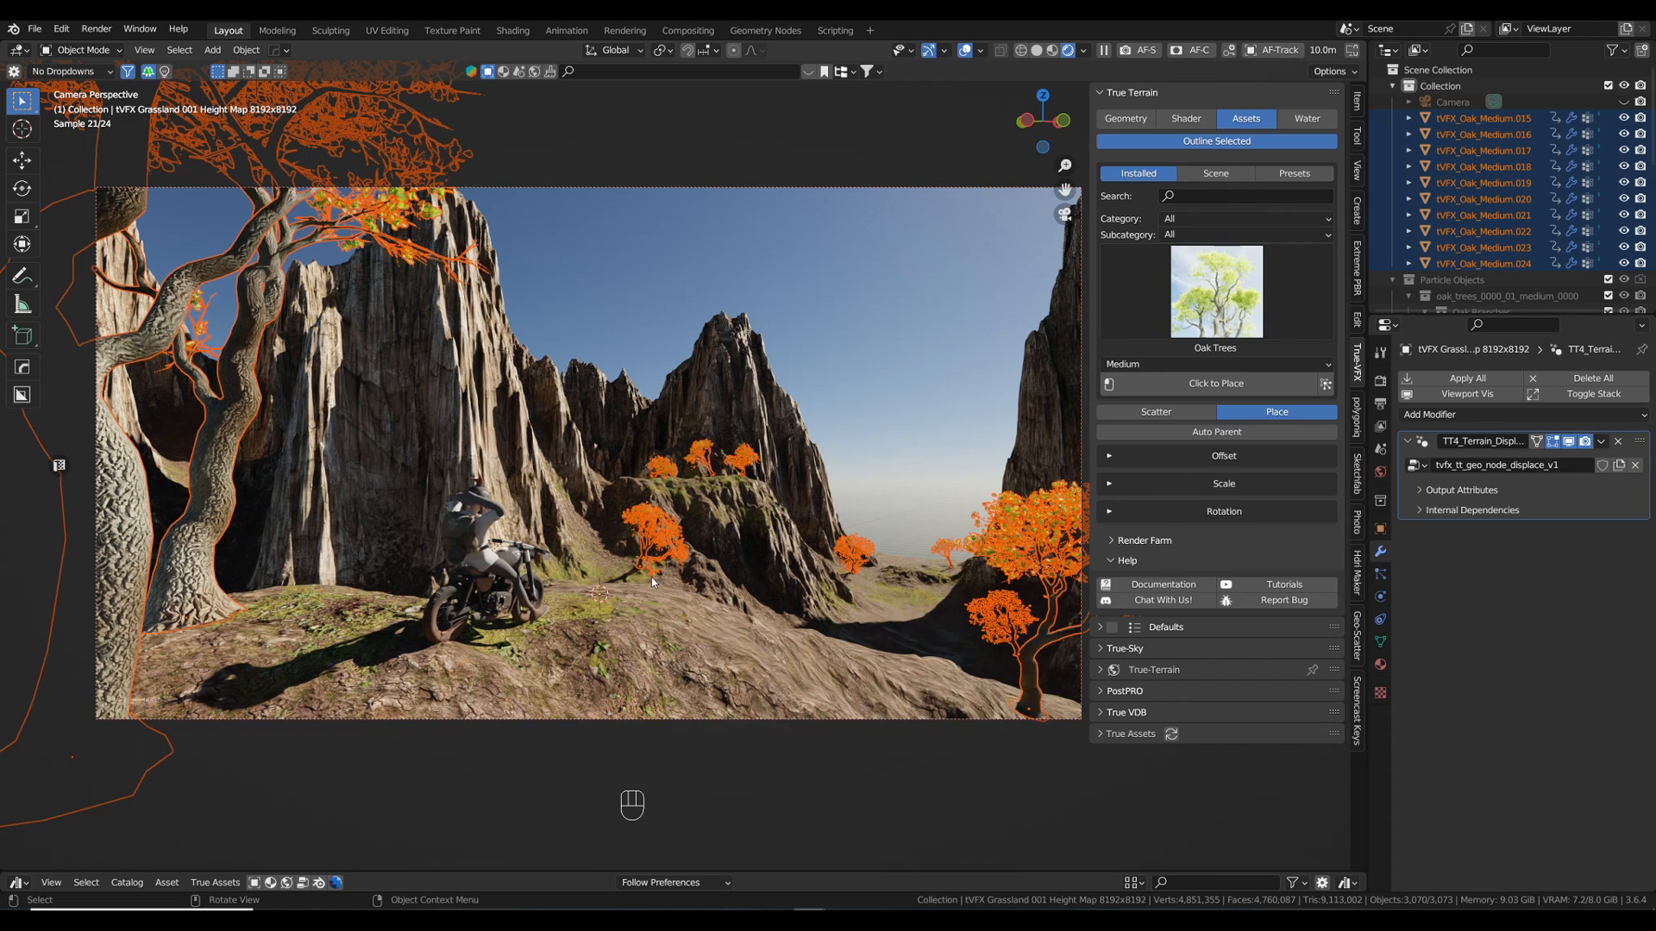
- Clear the rotation of the middle oak on the rock ledge and lower it slightly along the Z axis
click(700, 453)
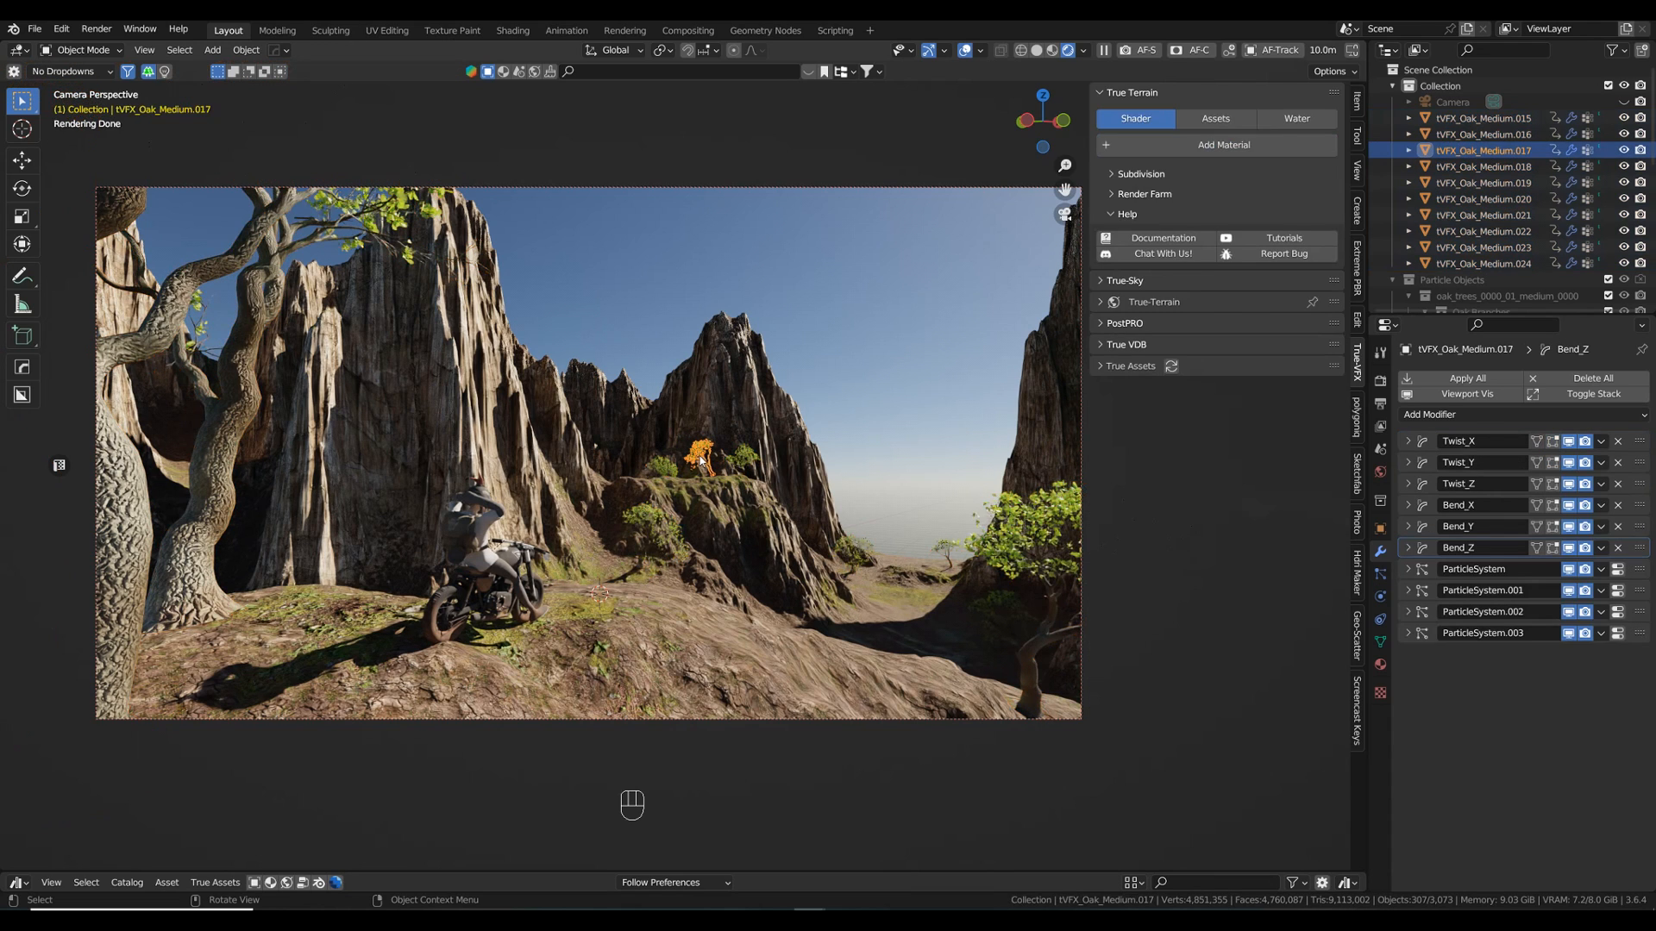
key(alt+r)
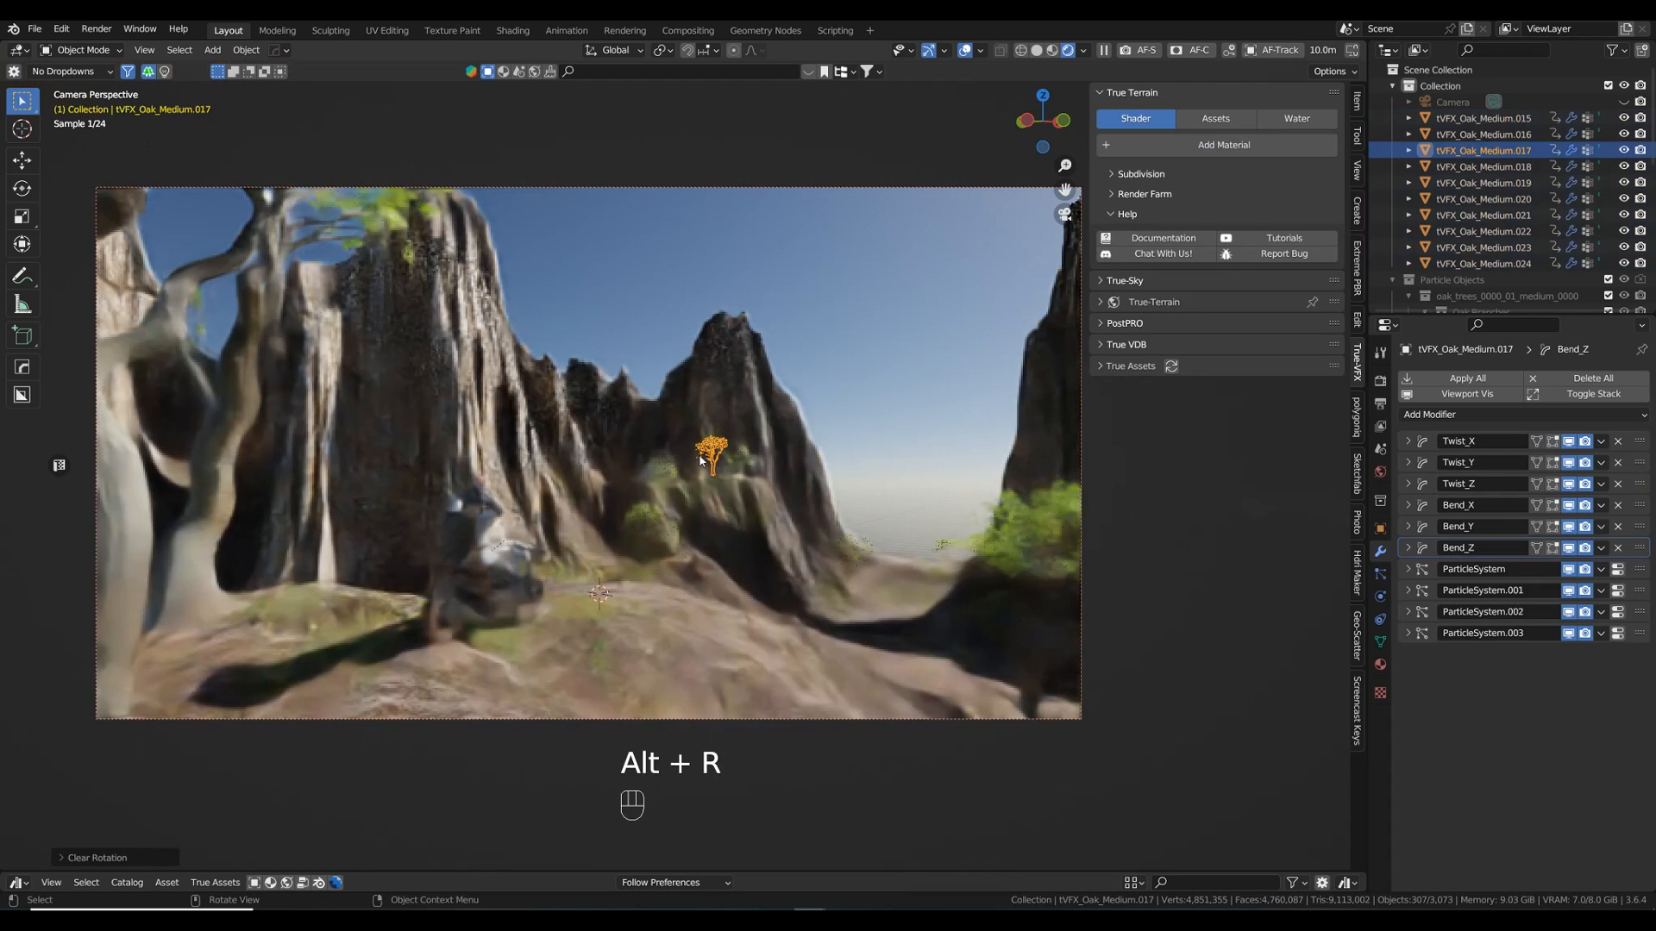
key(g)
key(z)
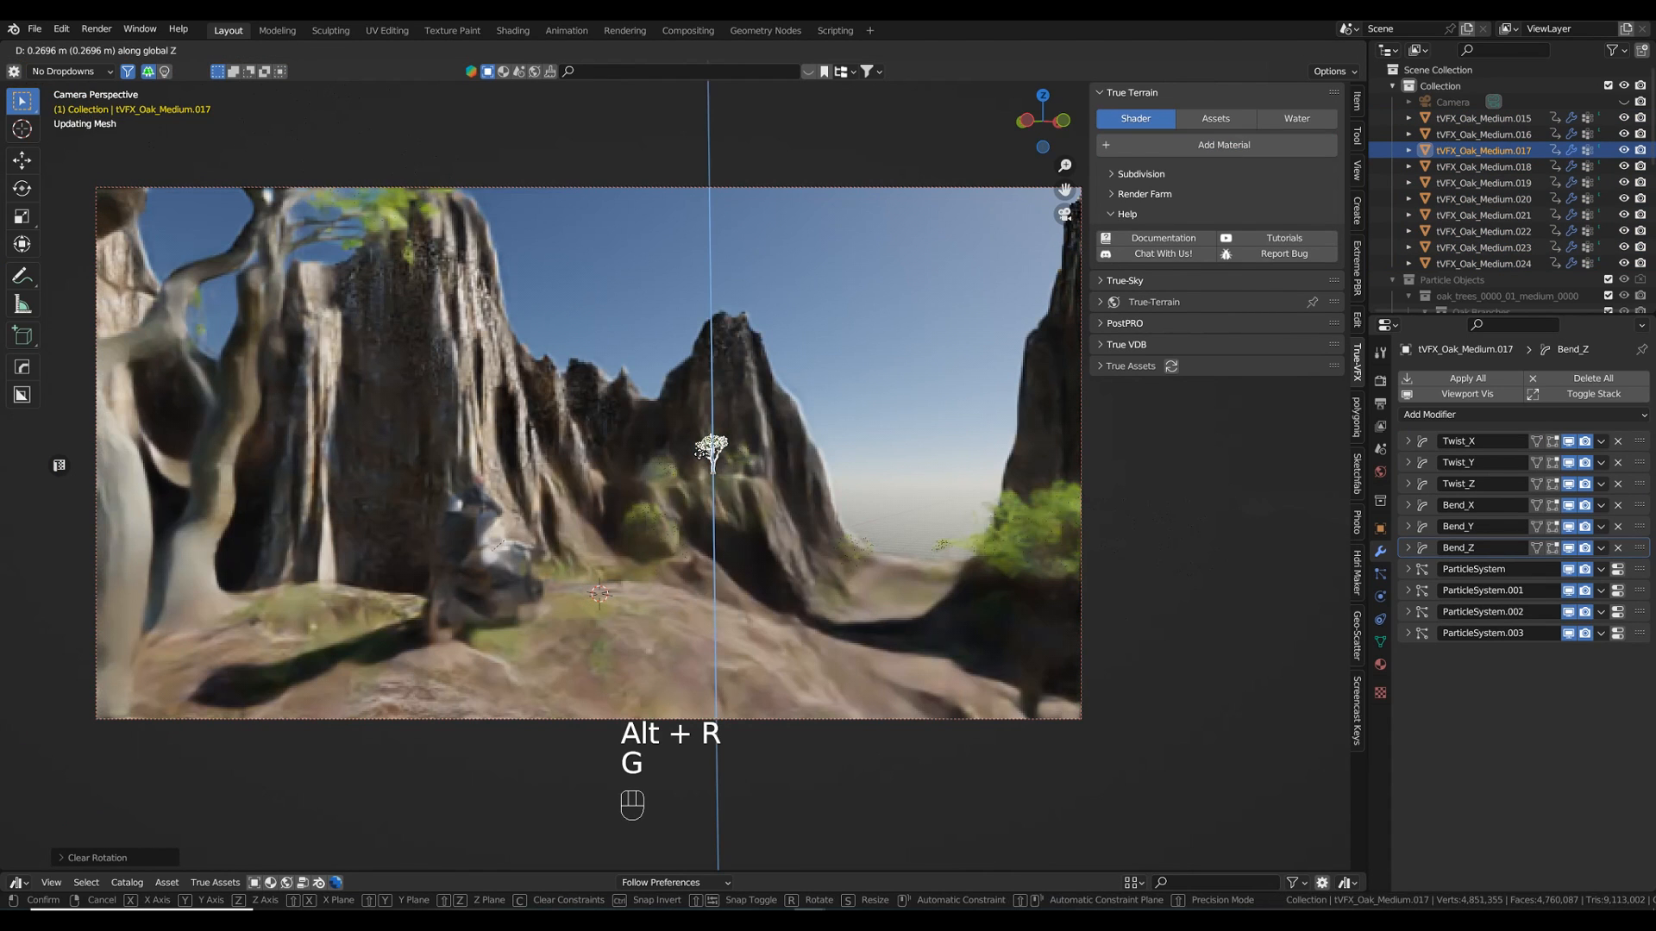
click(713, 455)
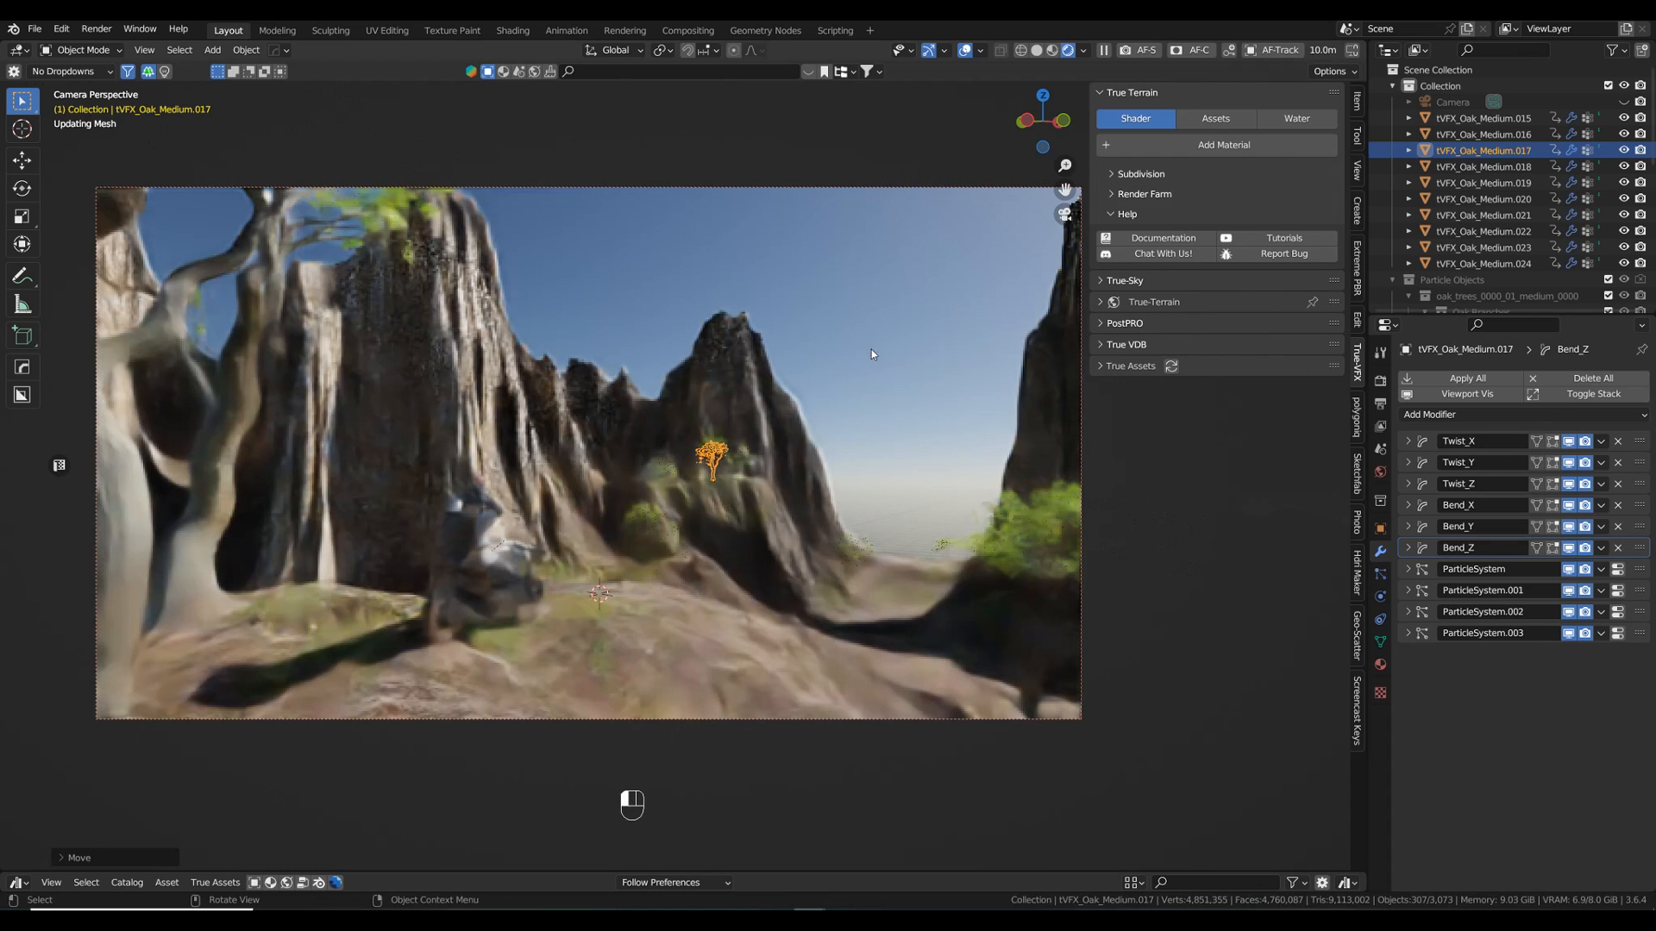
- Select the oak in the right foreground and lower it slightly along the Z axis into the ground
click(662, 466)
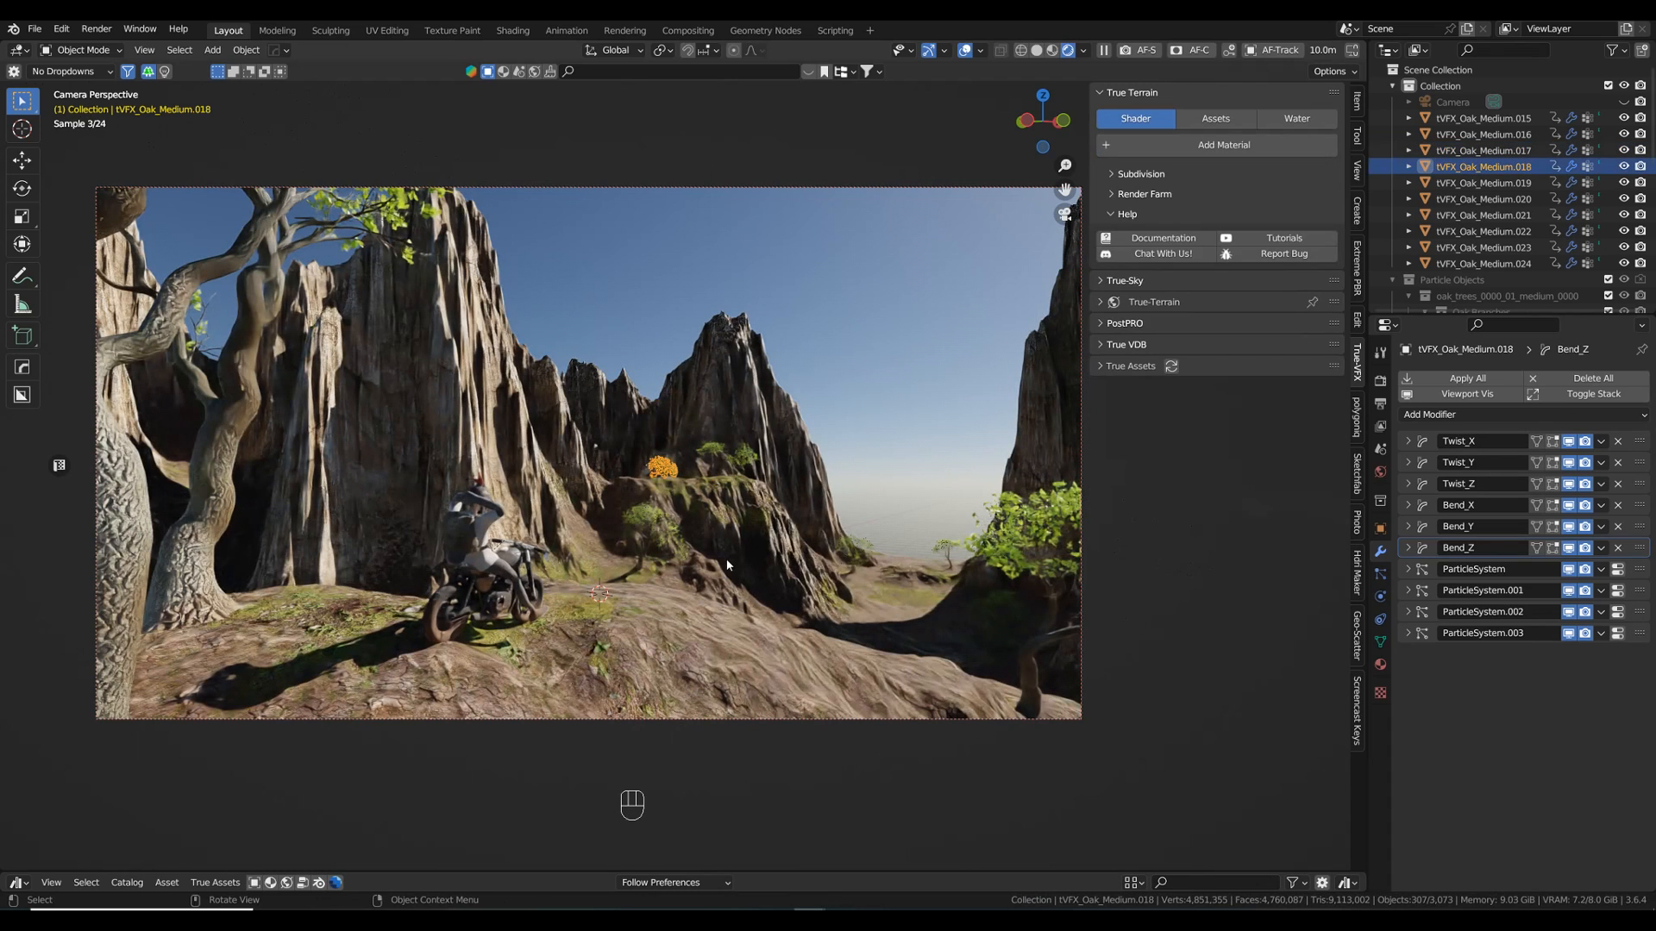
click(1068, 558)
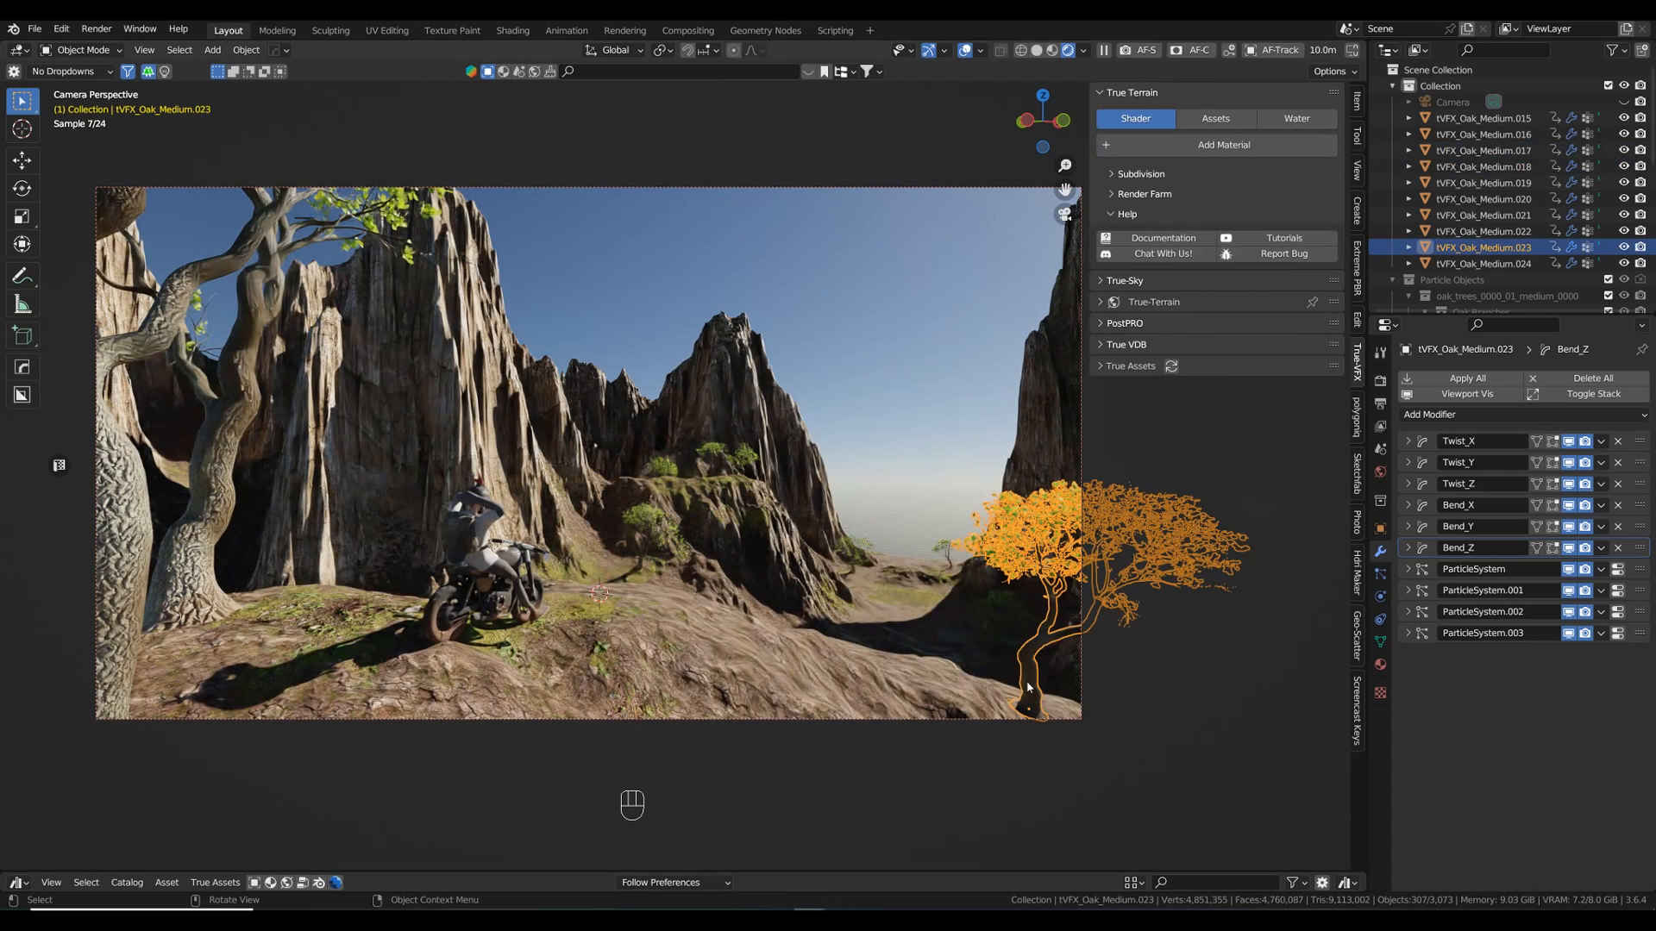
click(898, 528)
click(1032, 673)
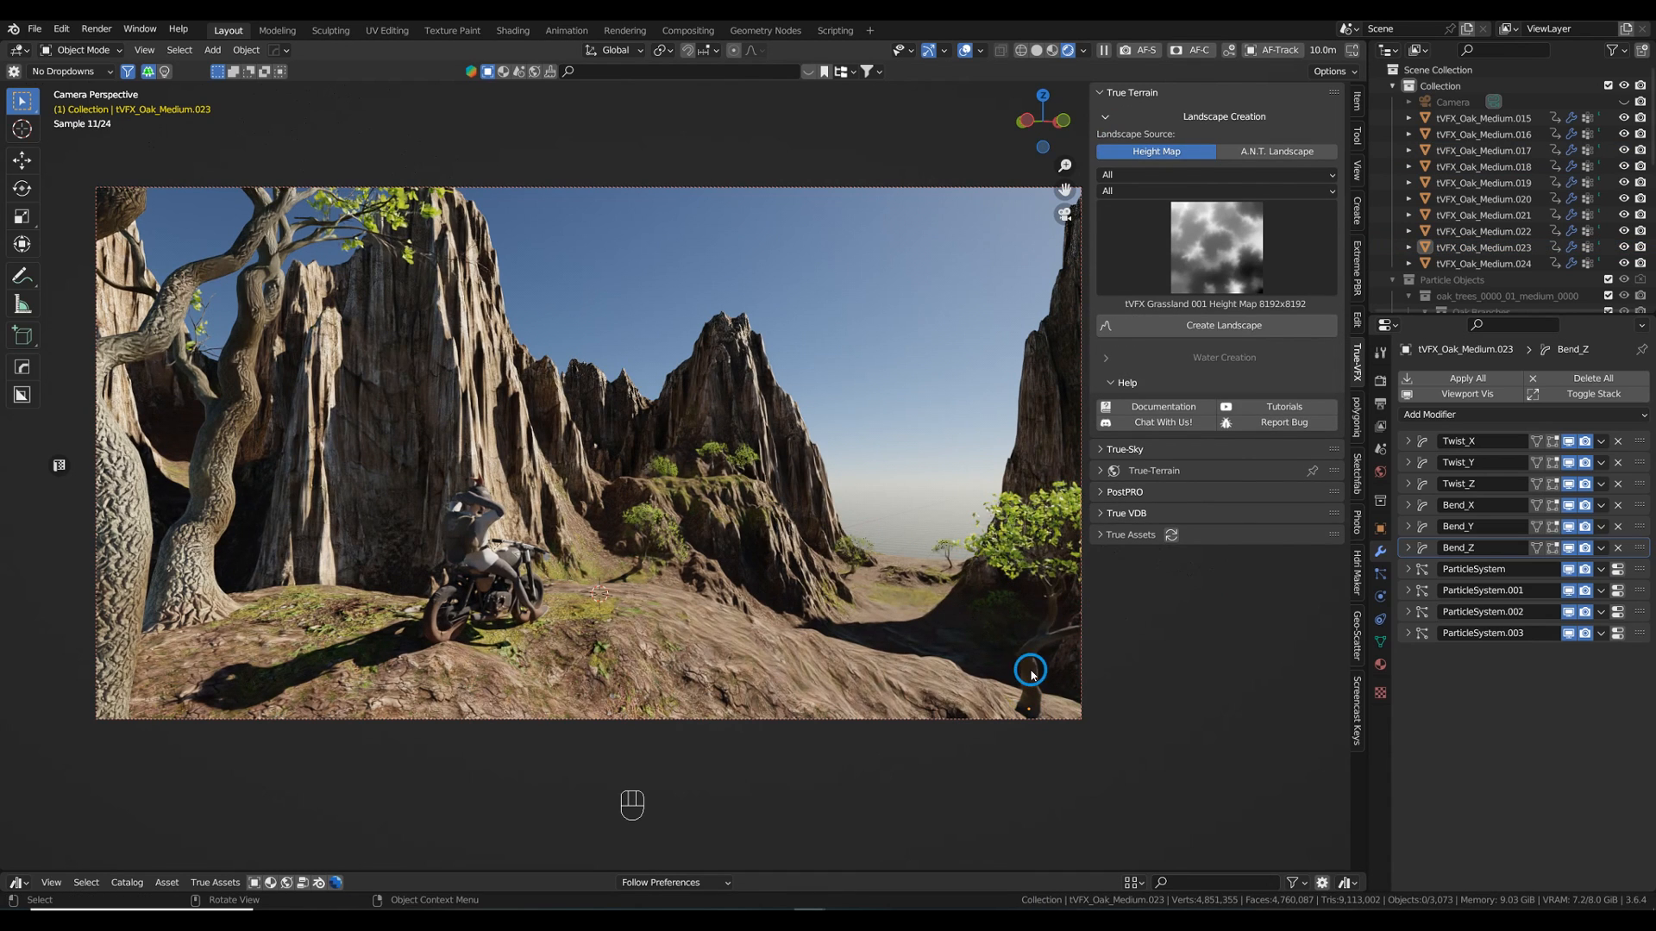
key(g)
key(z)
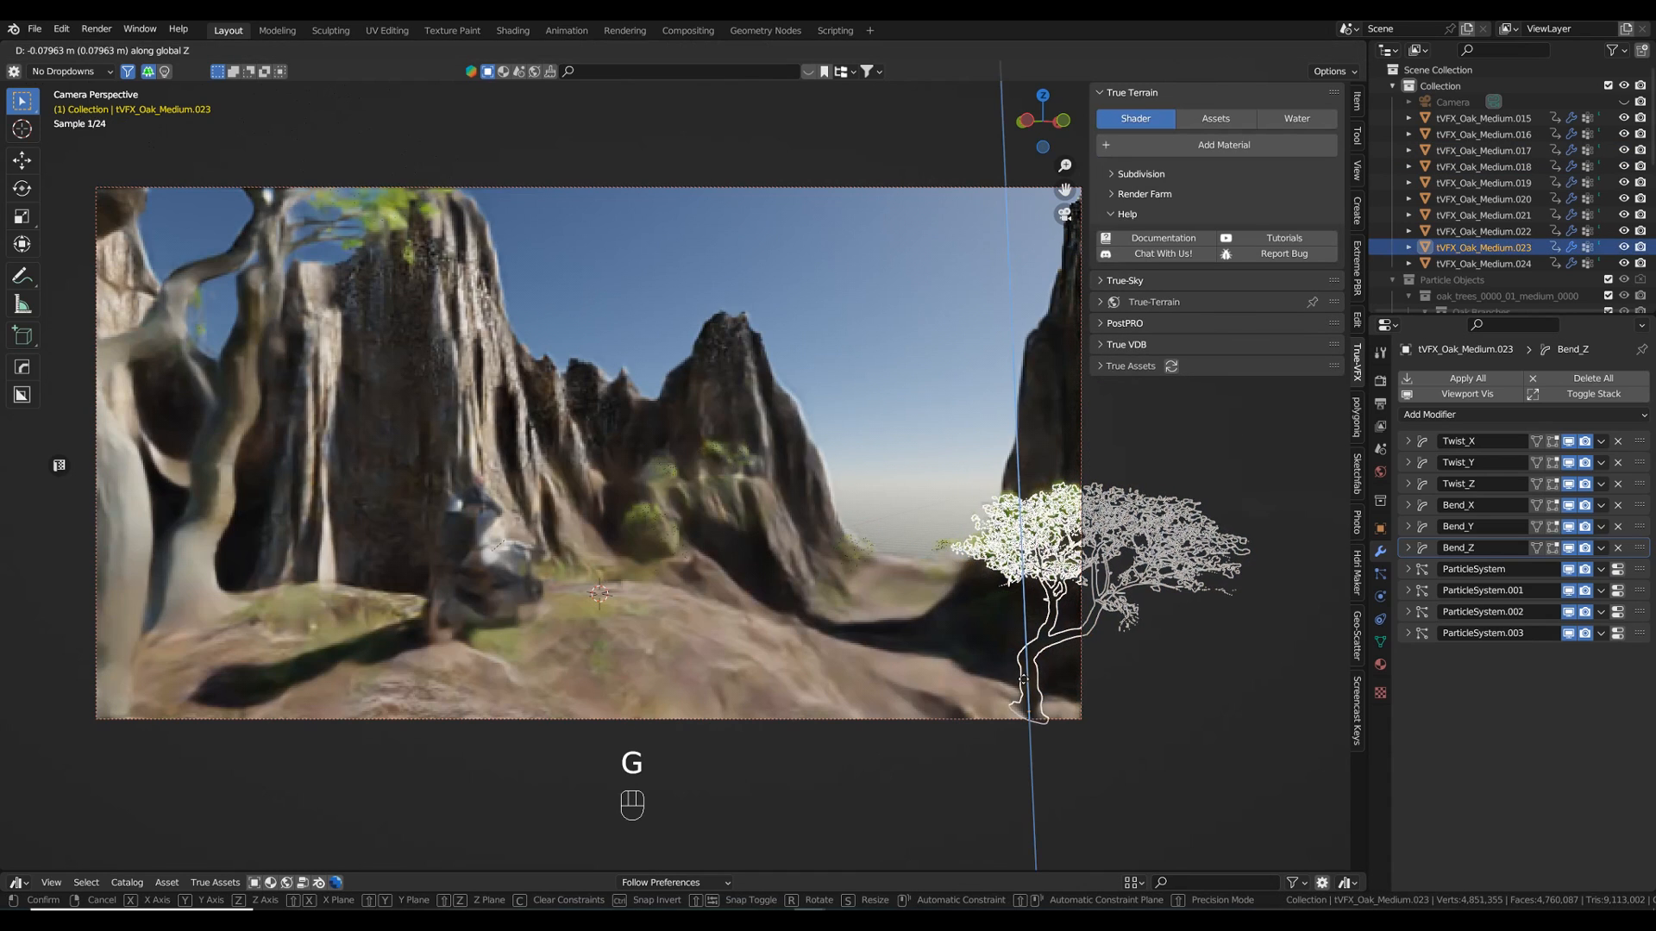
click(1020, 677)
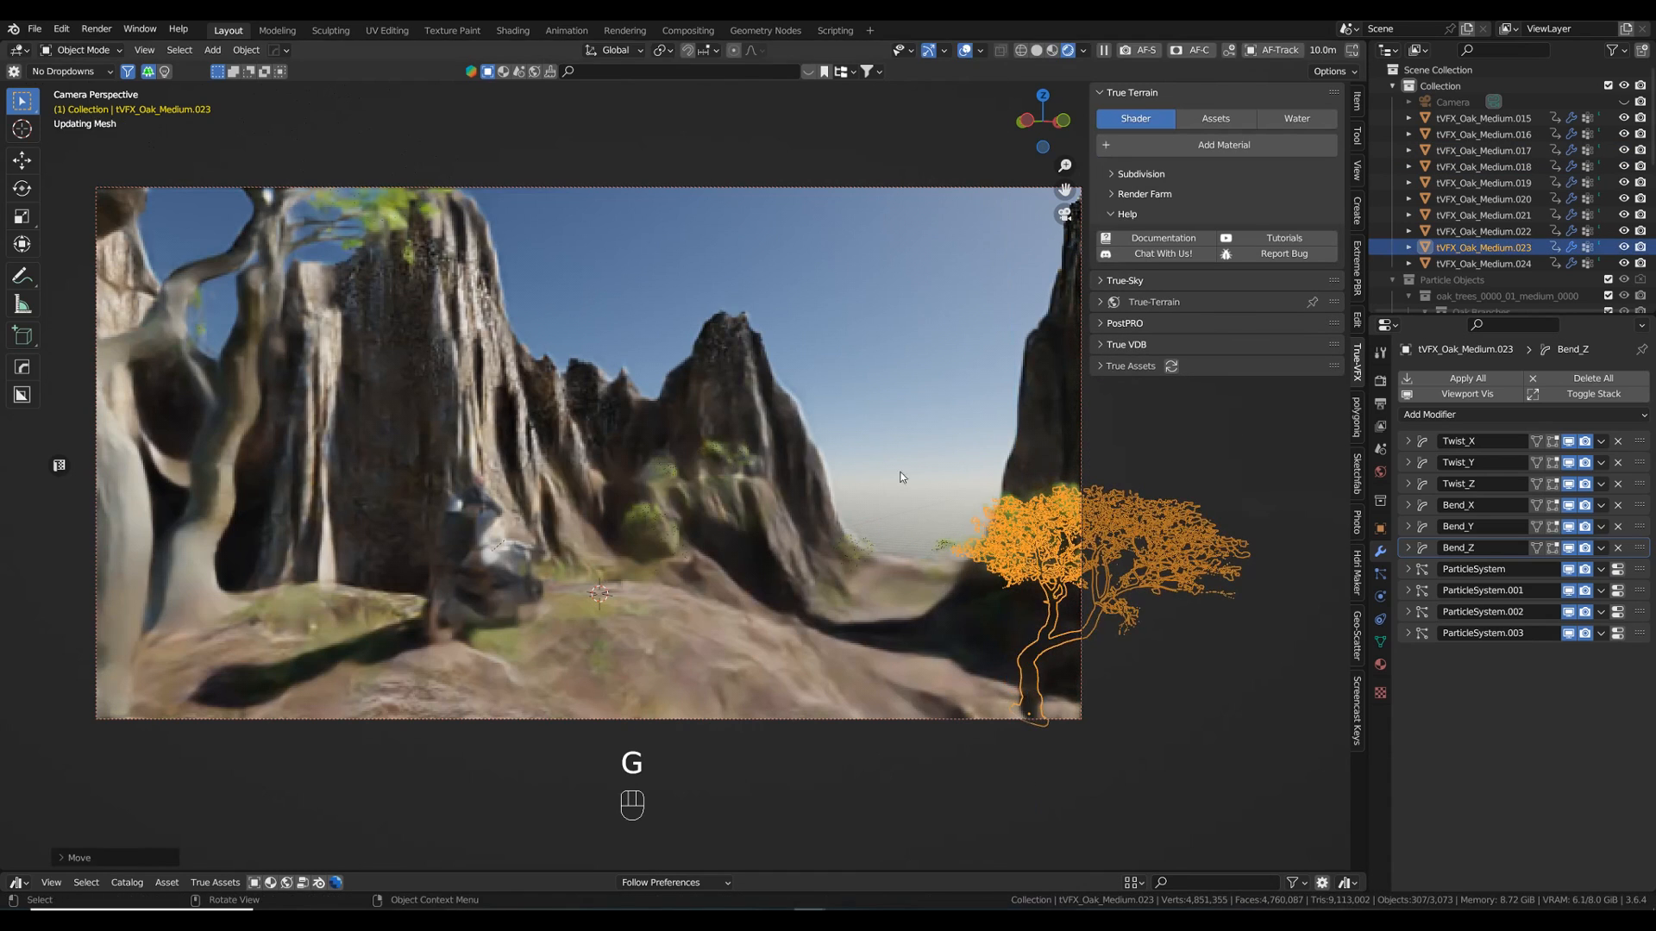
- Check how the large foreground oak and the trees on the slope and in the valley sit on the terrain
click(879, 597)
click(192, 603)
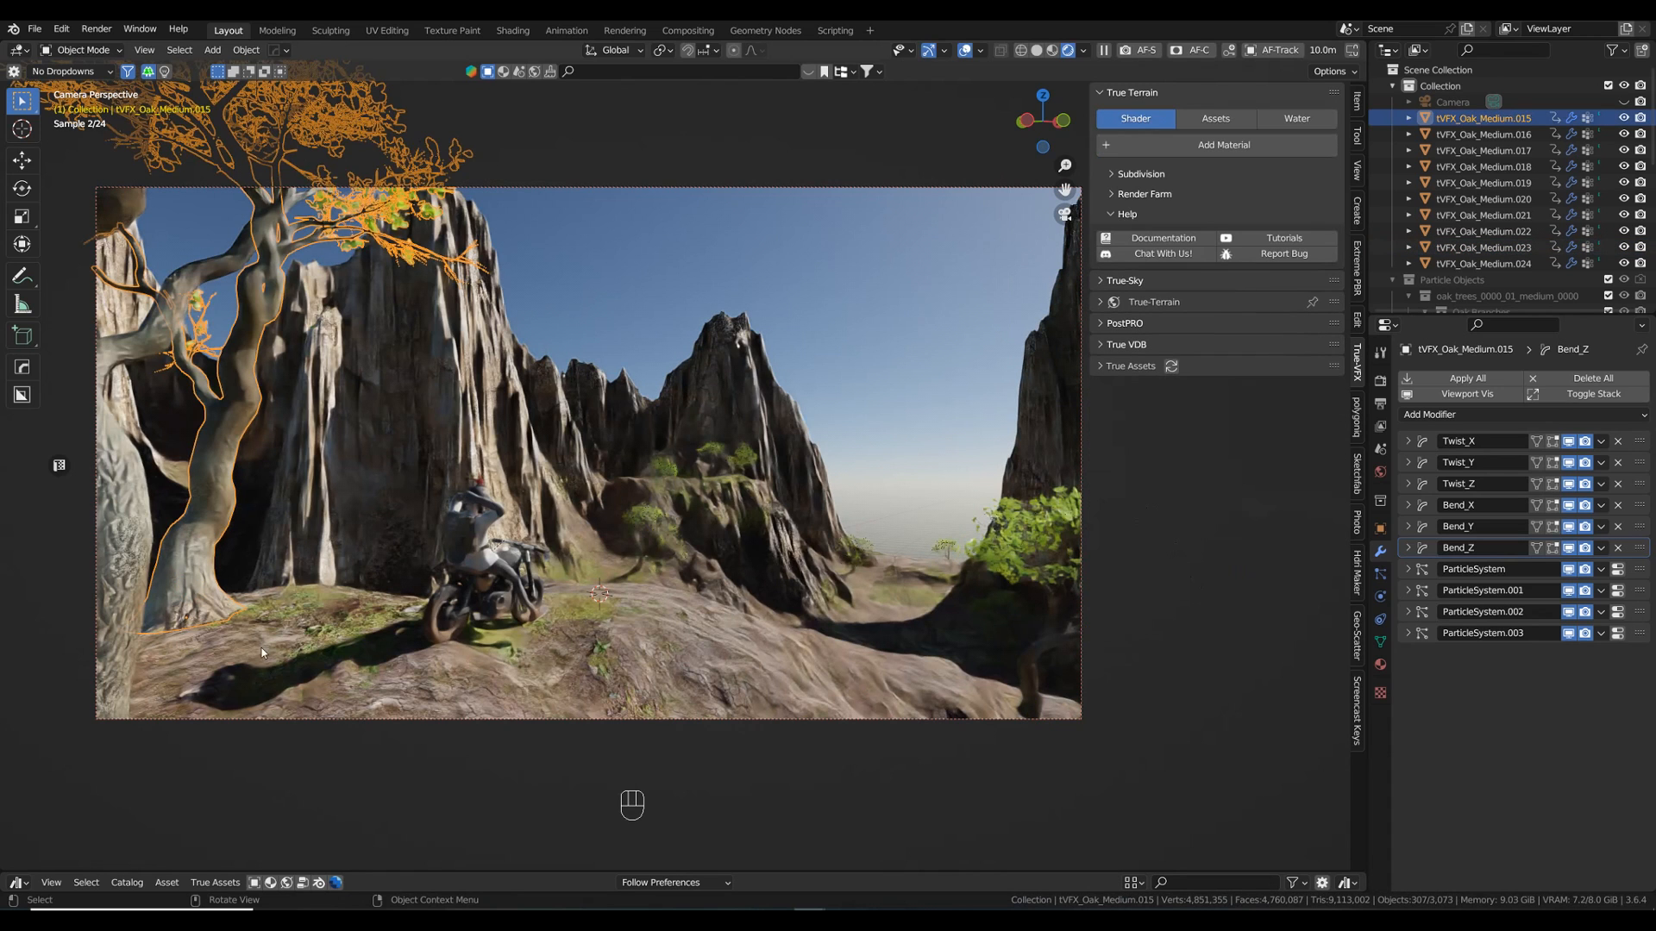
click(610, 240)
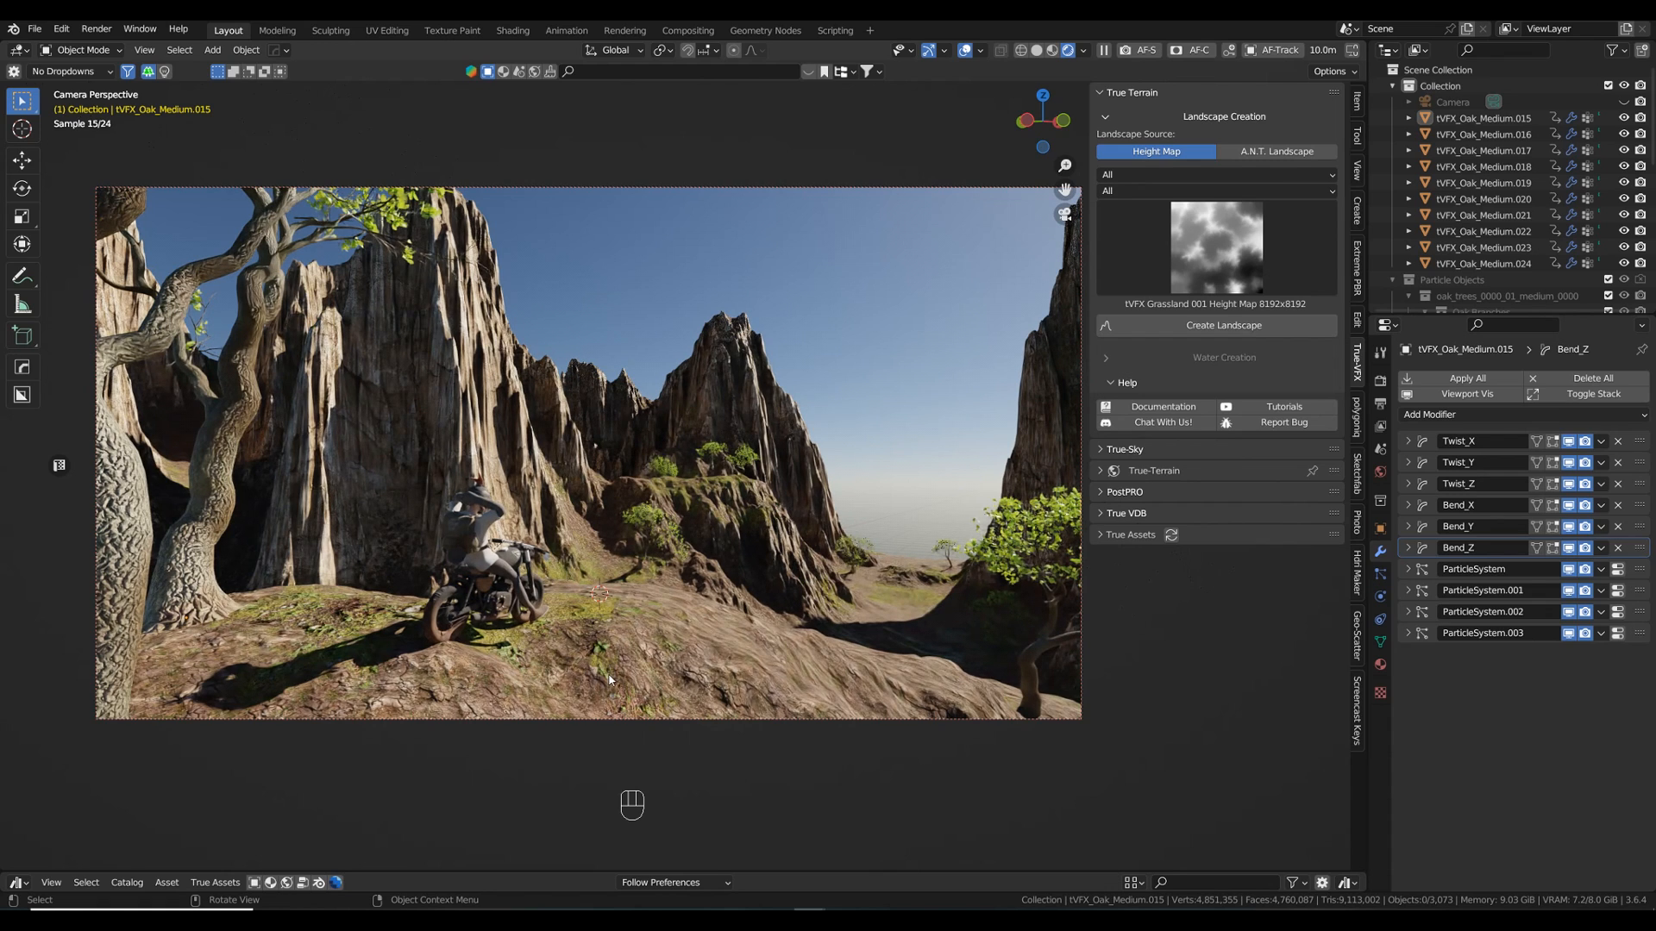
click(648, 554)
click(913, 407)
click(848, 552)
click(893, 497)
- Select the terrain, show the viewport in solid shading and scatter River Grass across the terrain
click(844, 585)
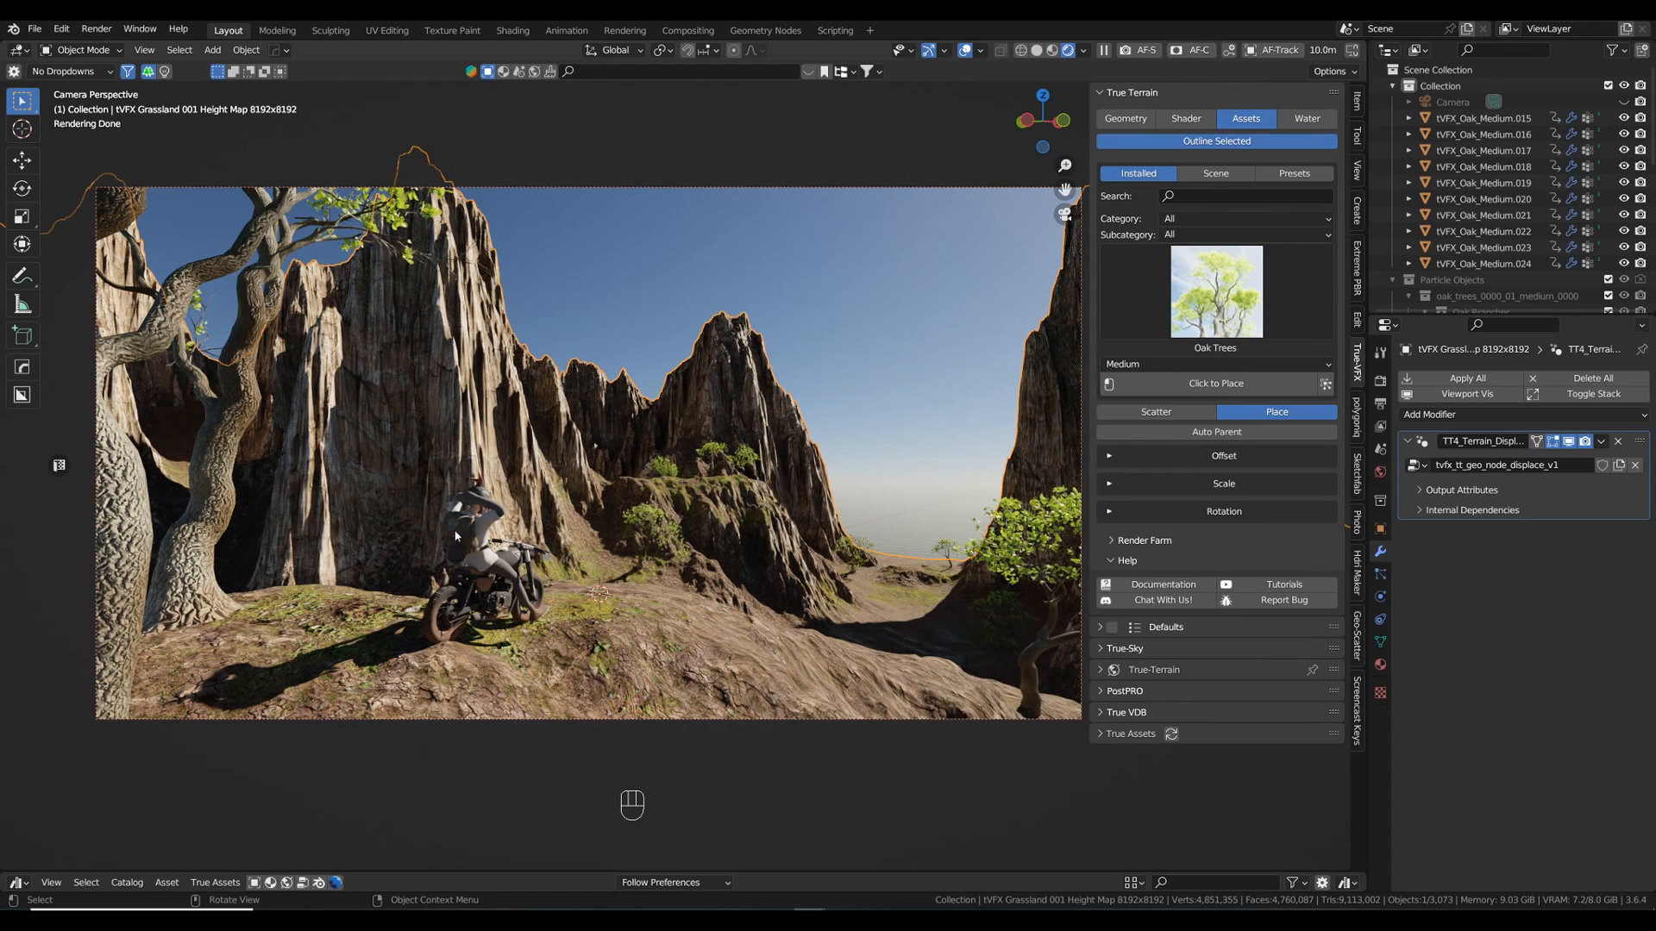
click(1037, 51)
click(1156, 412)
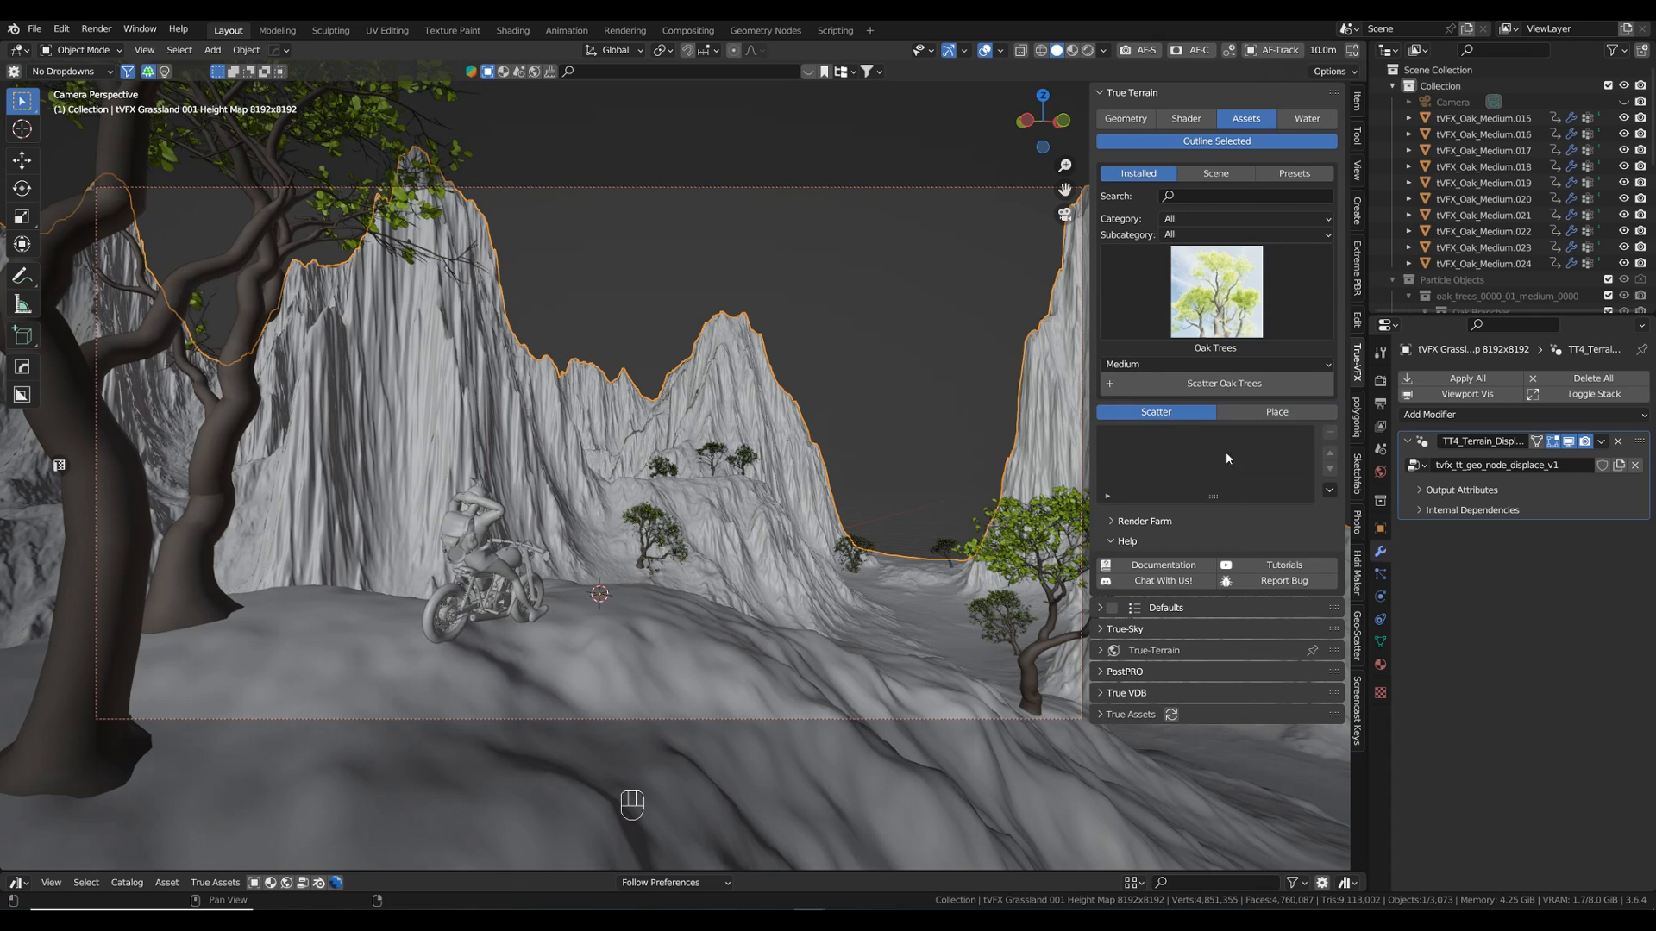
click(1208, 302)
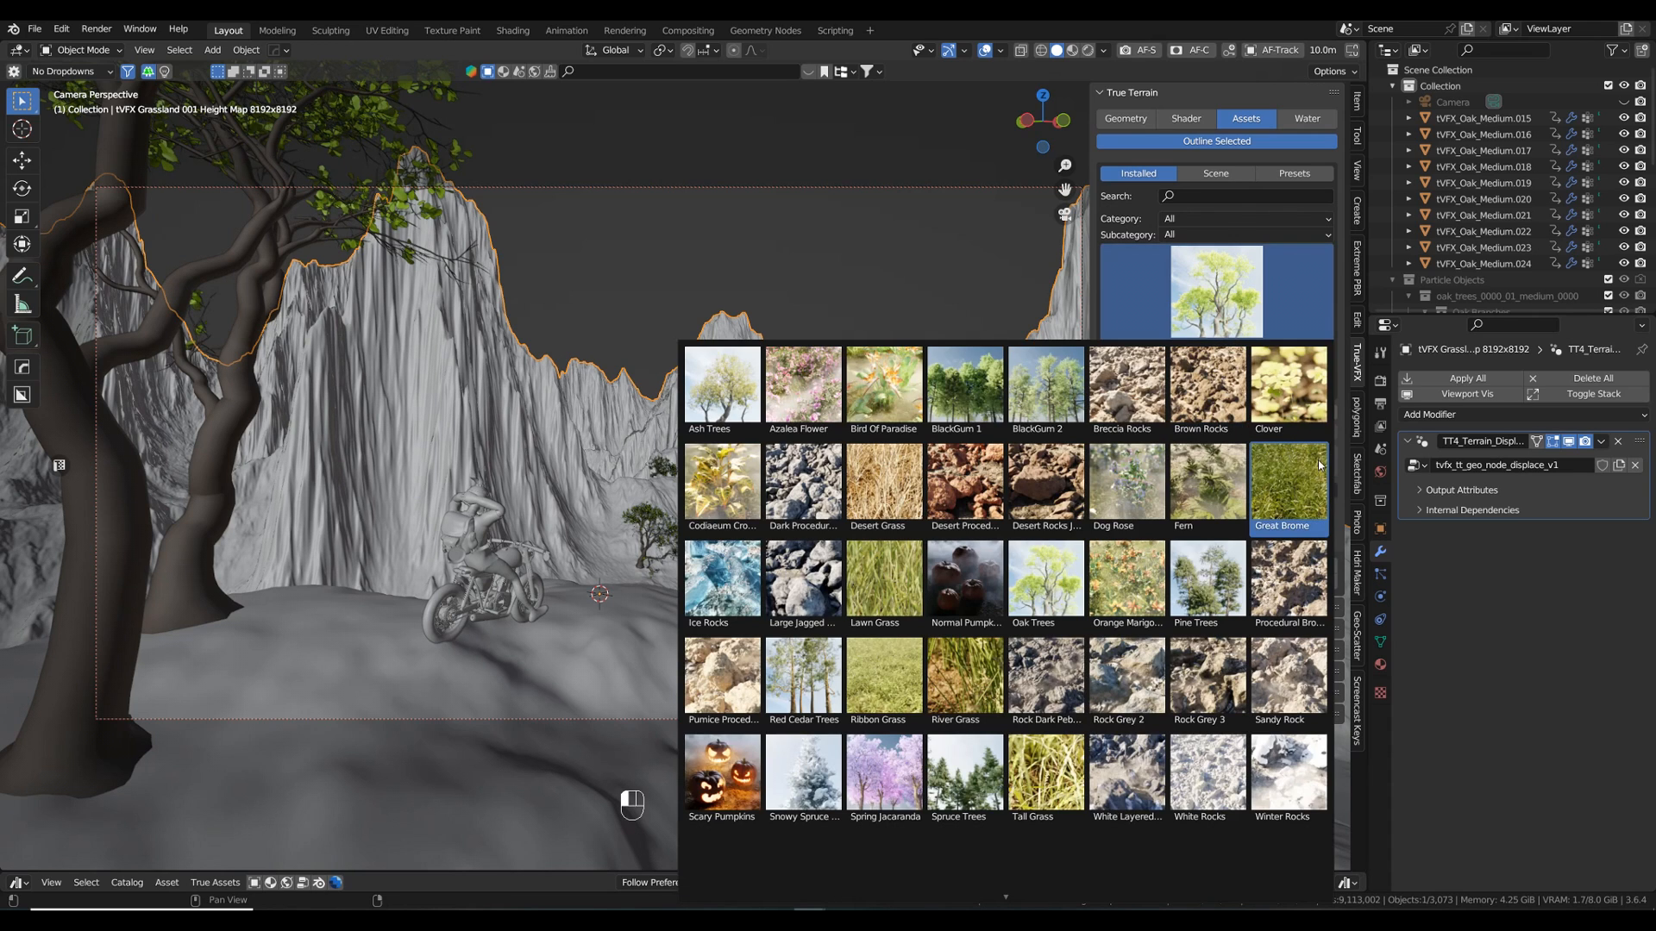
click(974, 696)
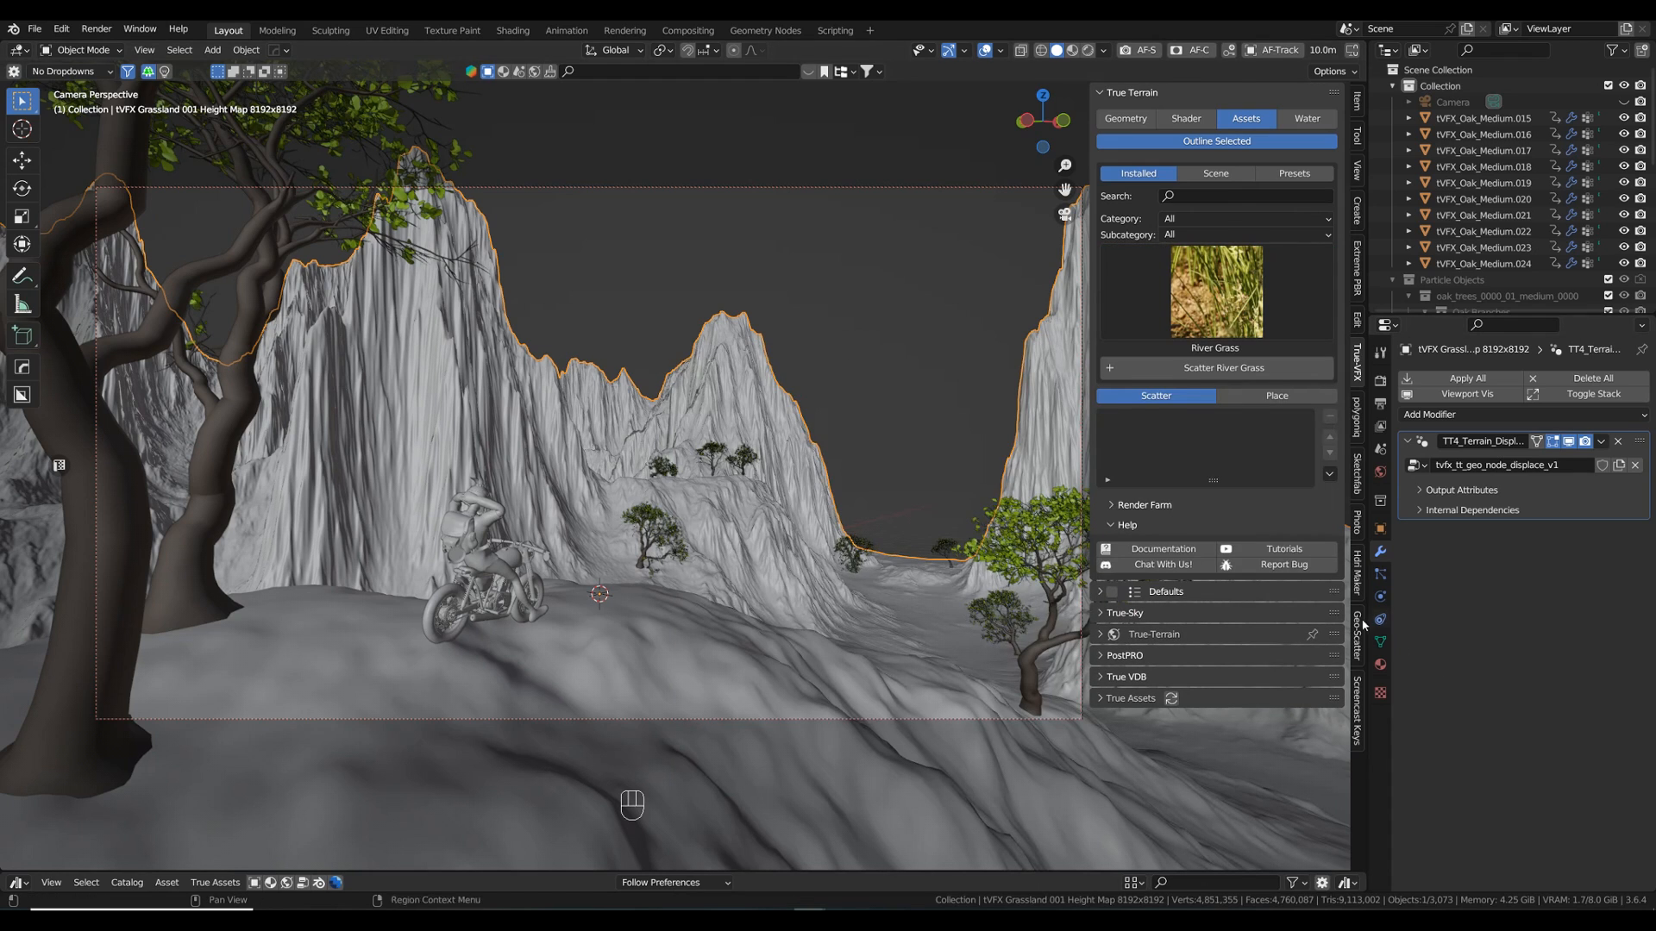
click(1173, 371)
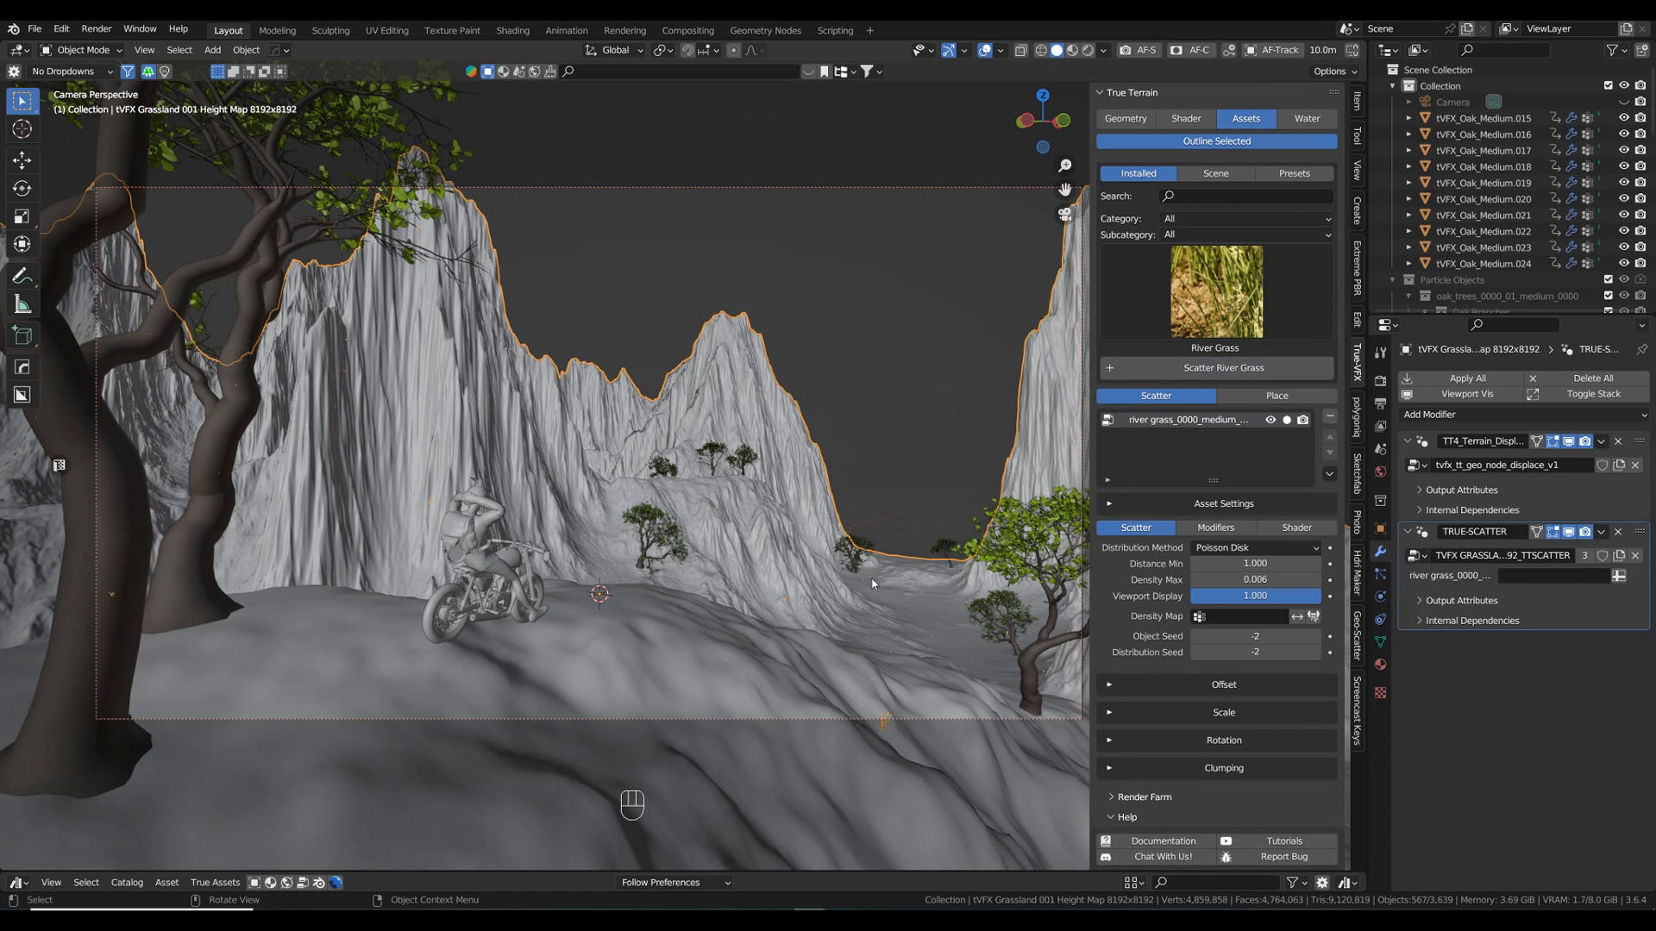
- Set the River Grass scatter's minimum distance to 0
click(1294, 564)
text(0)
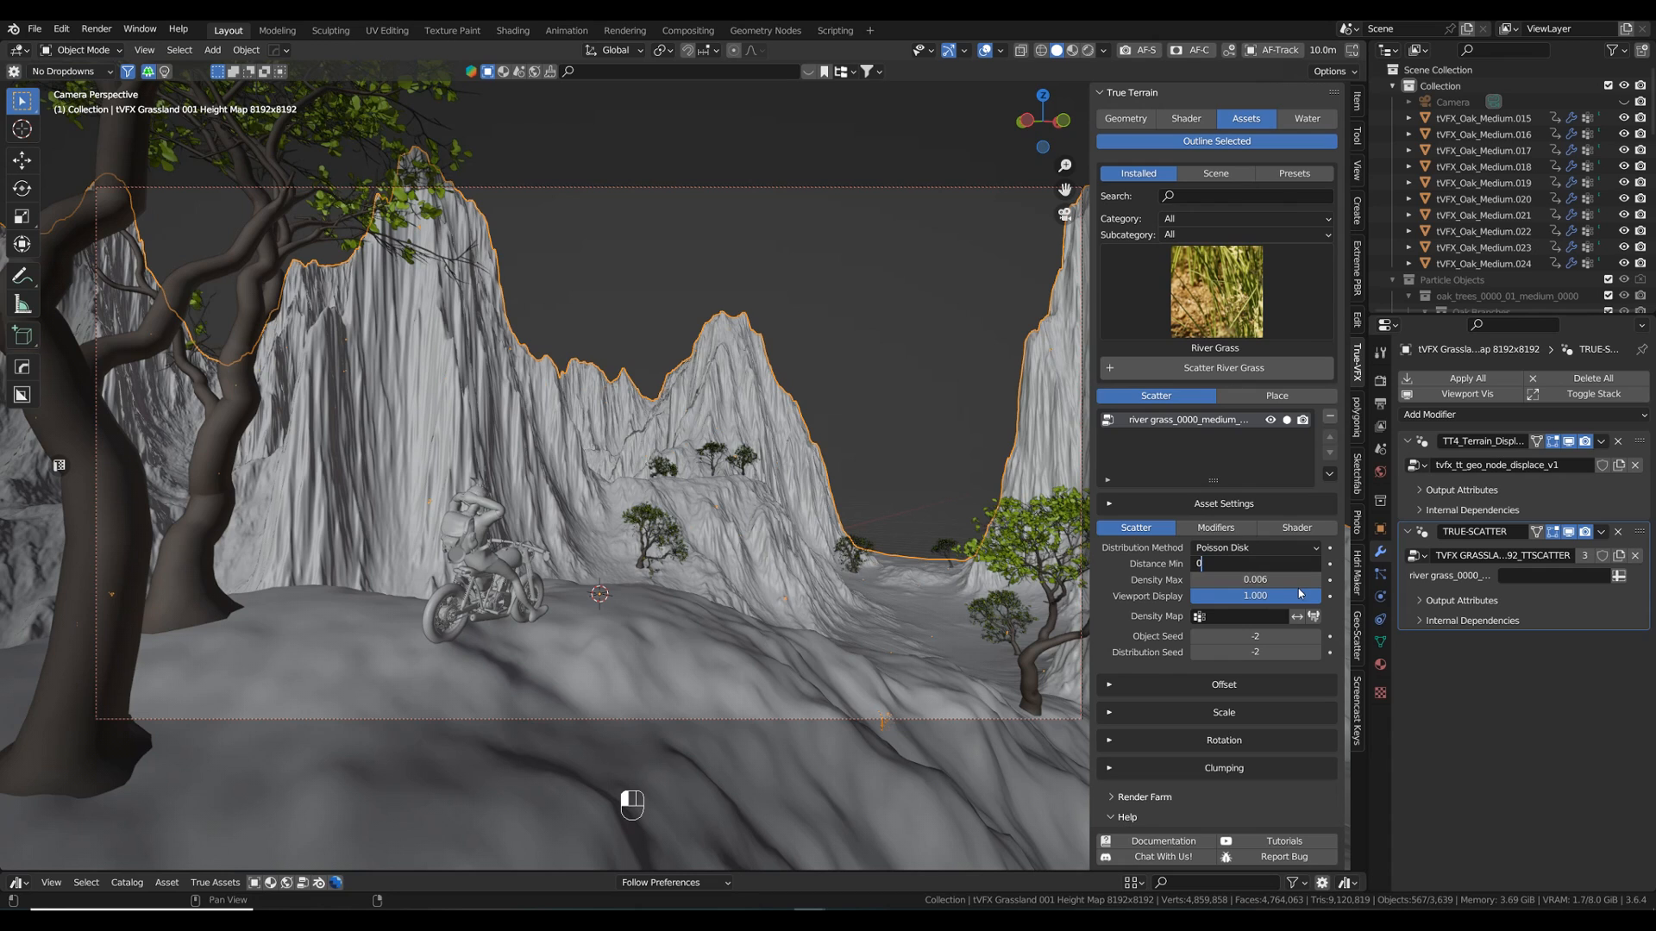
key(Return)
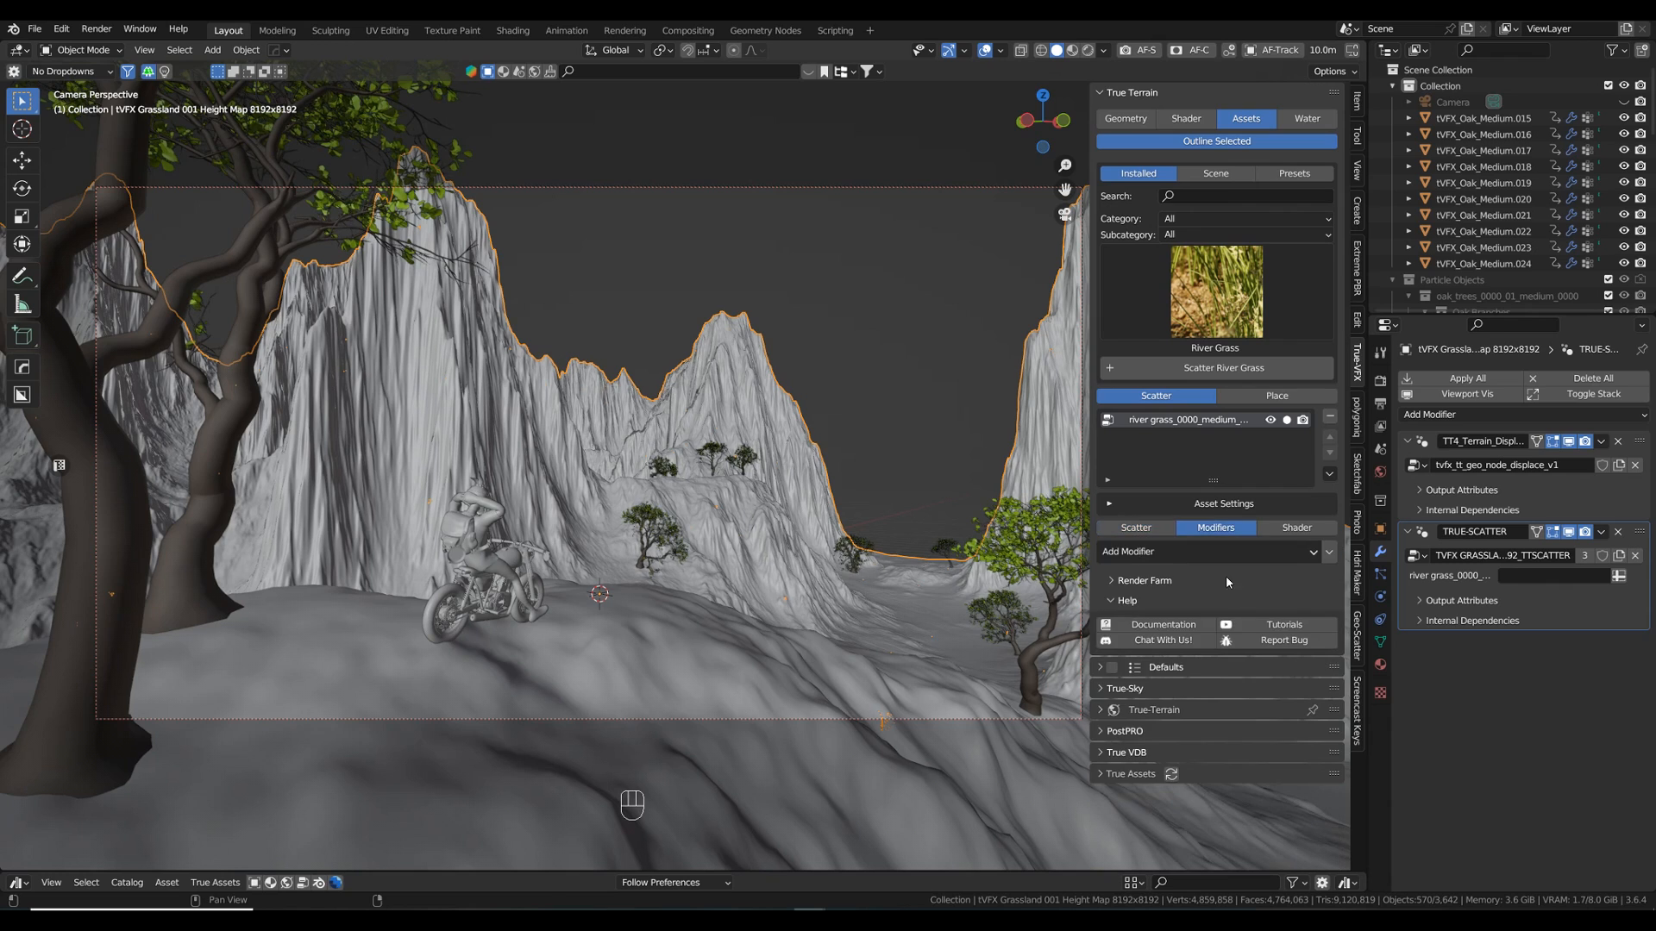
- Add a Scatter Around modifier to the River Grass and use the large foreground oak behind the biker as its object
click(1184, 553)
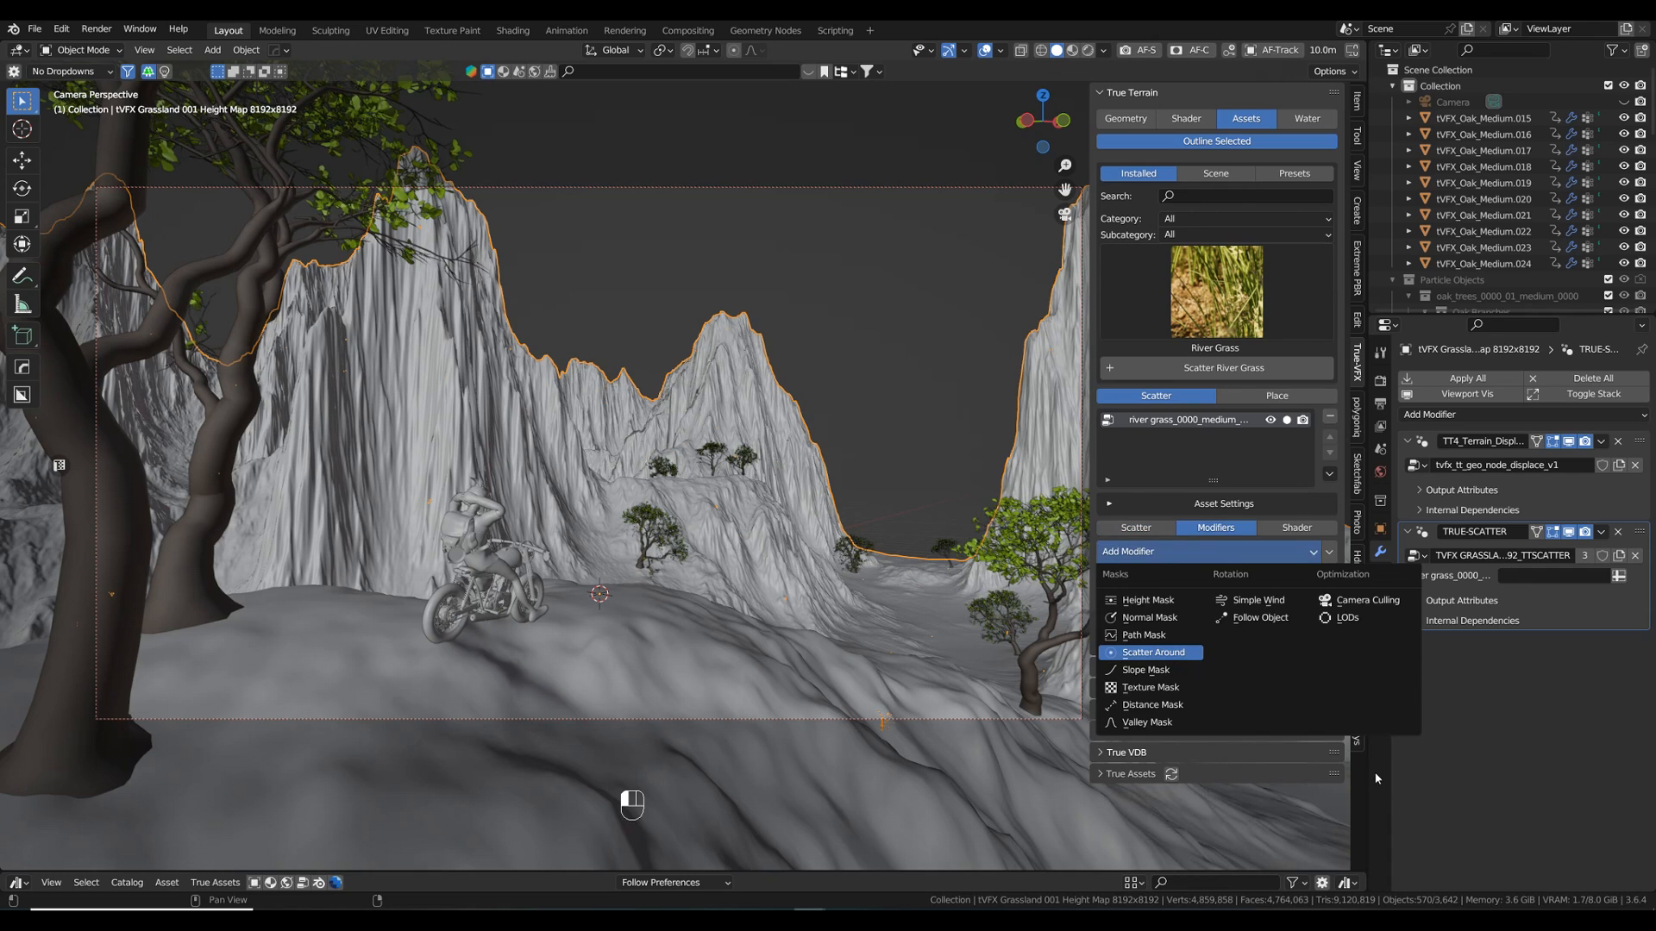
key(Return)
click(1327, 663)
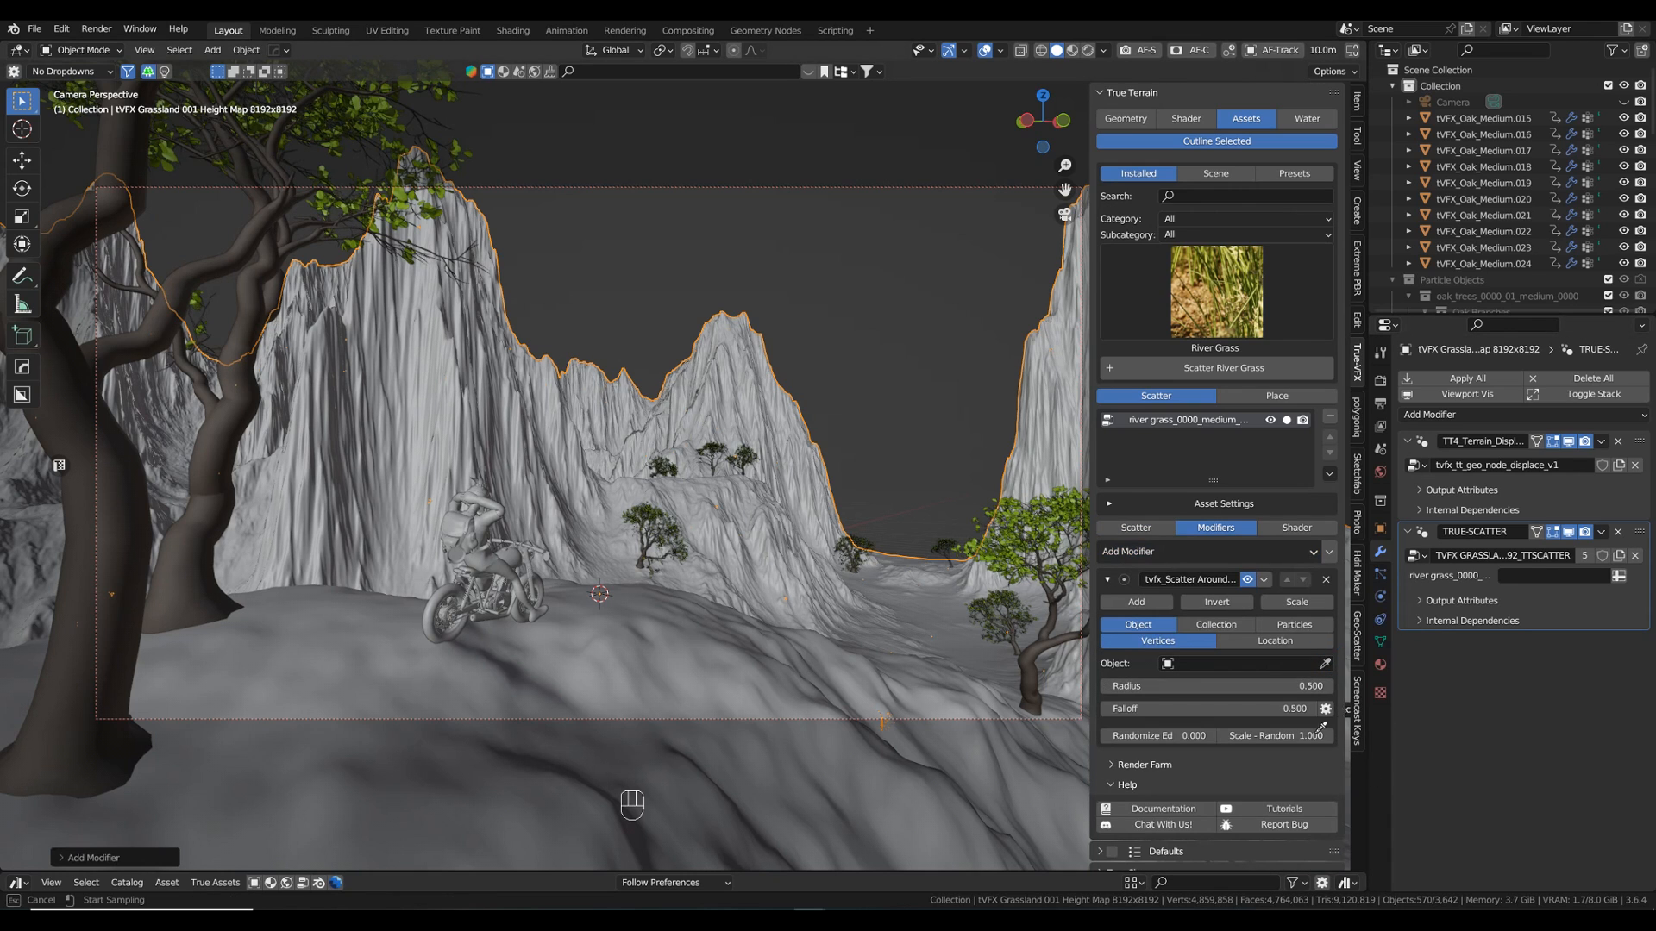
click(188, 541)
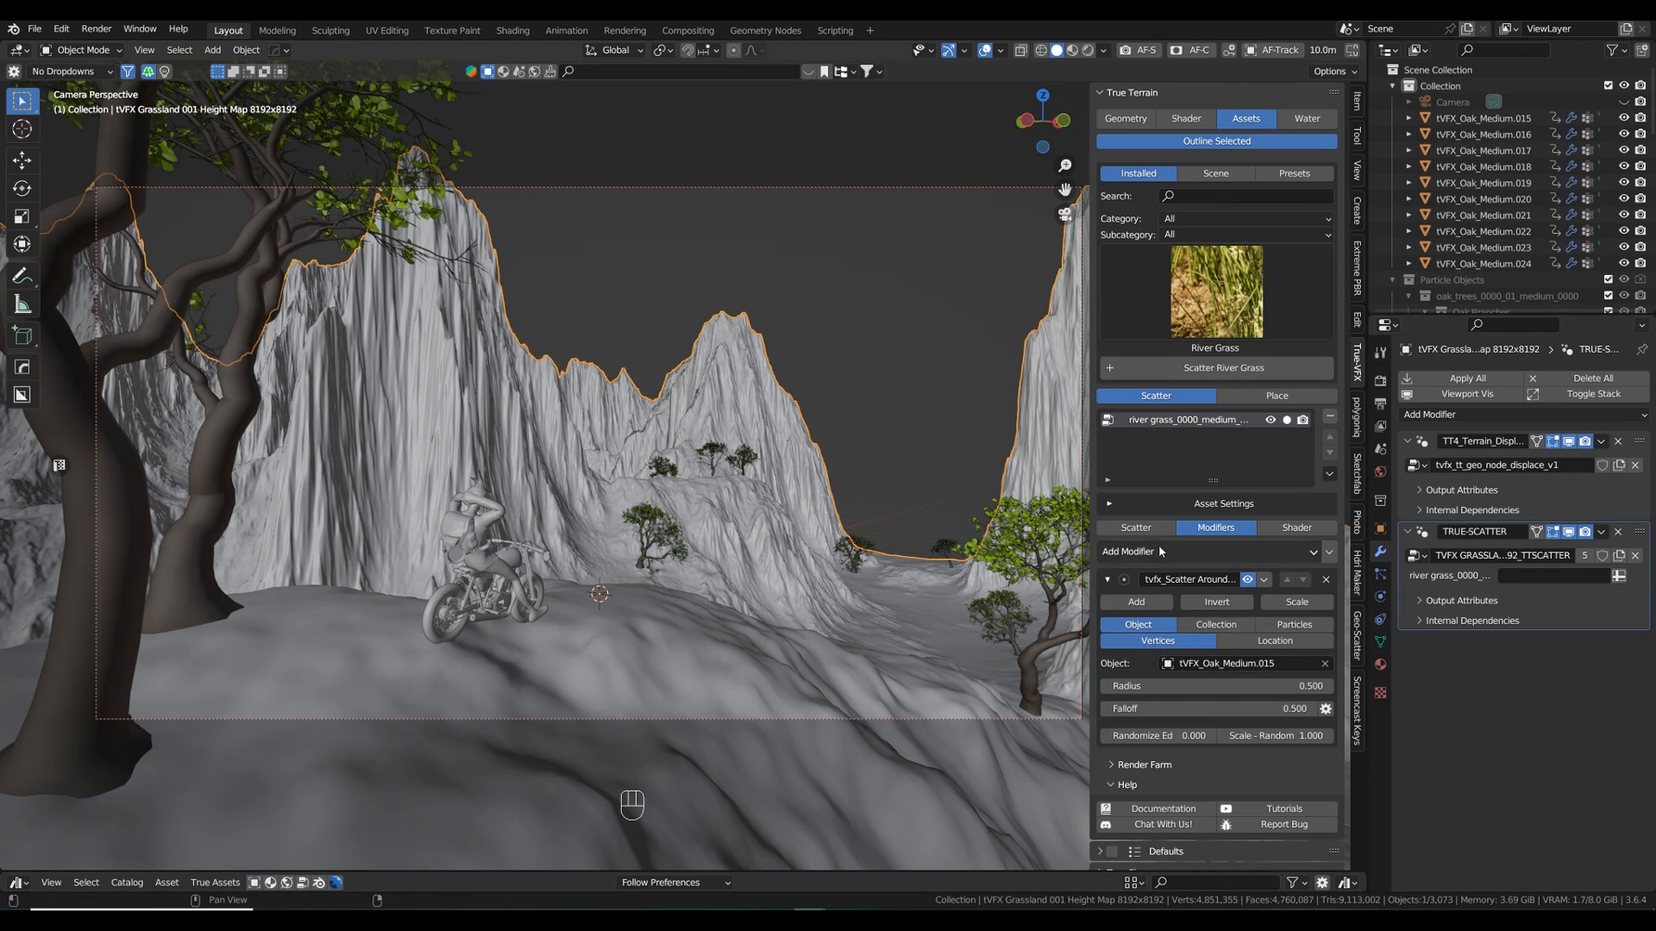
- Review the River Grass distribution settings and set the Scatter Around radius to 2
click(1135, 529)
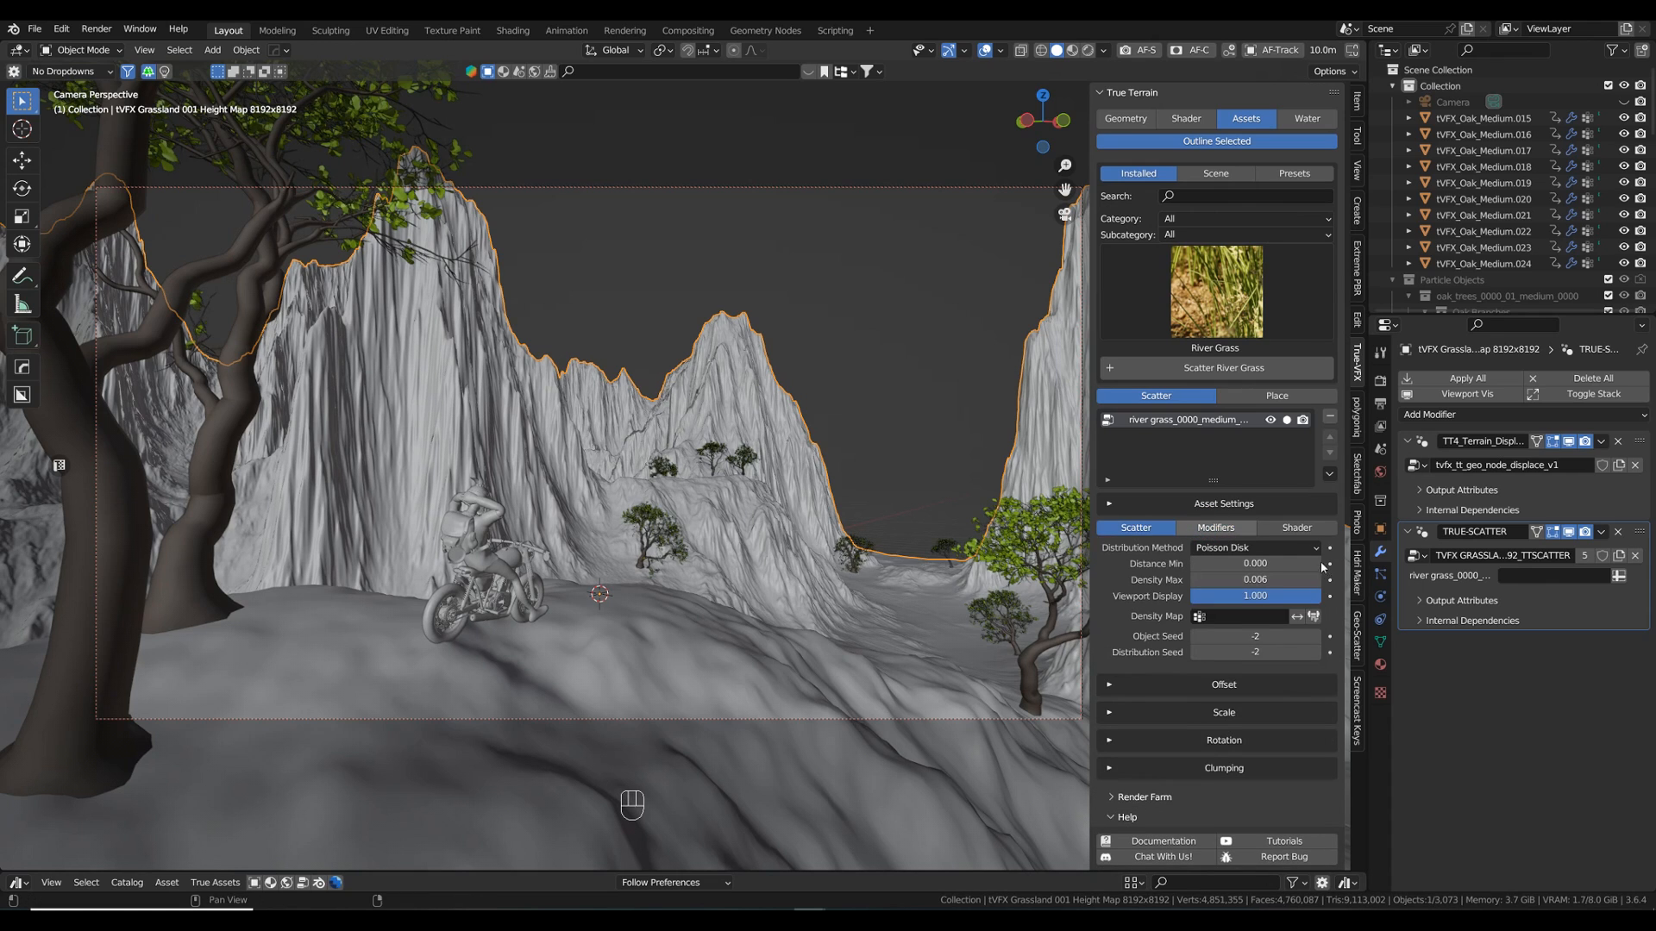
click(1216, 528)
click(1260, 685)
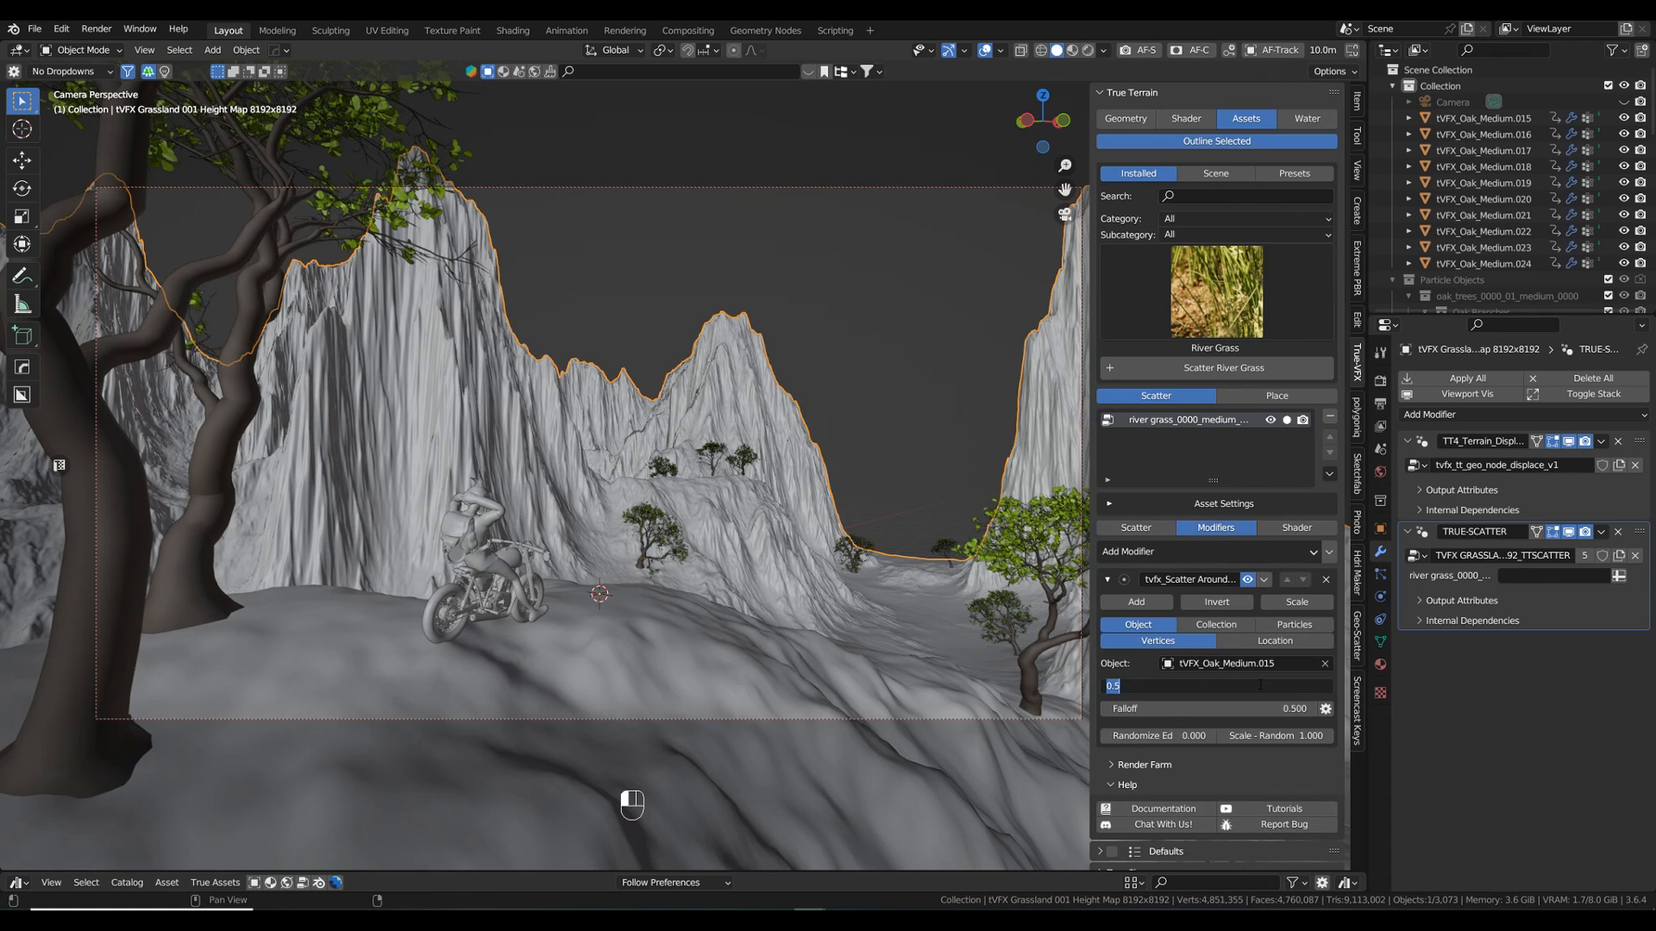
text(2)
key(Return)
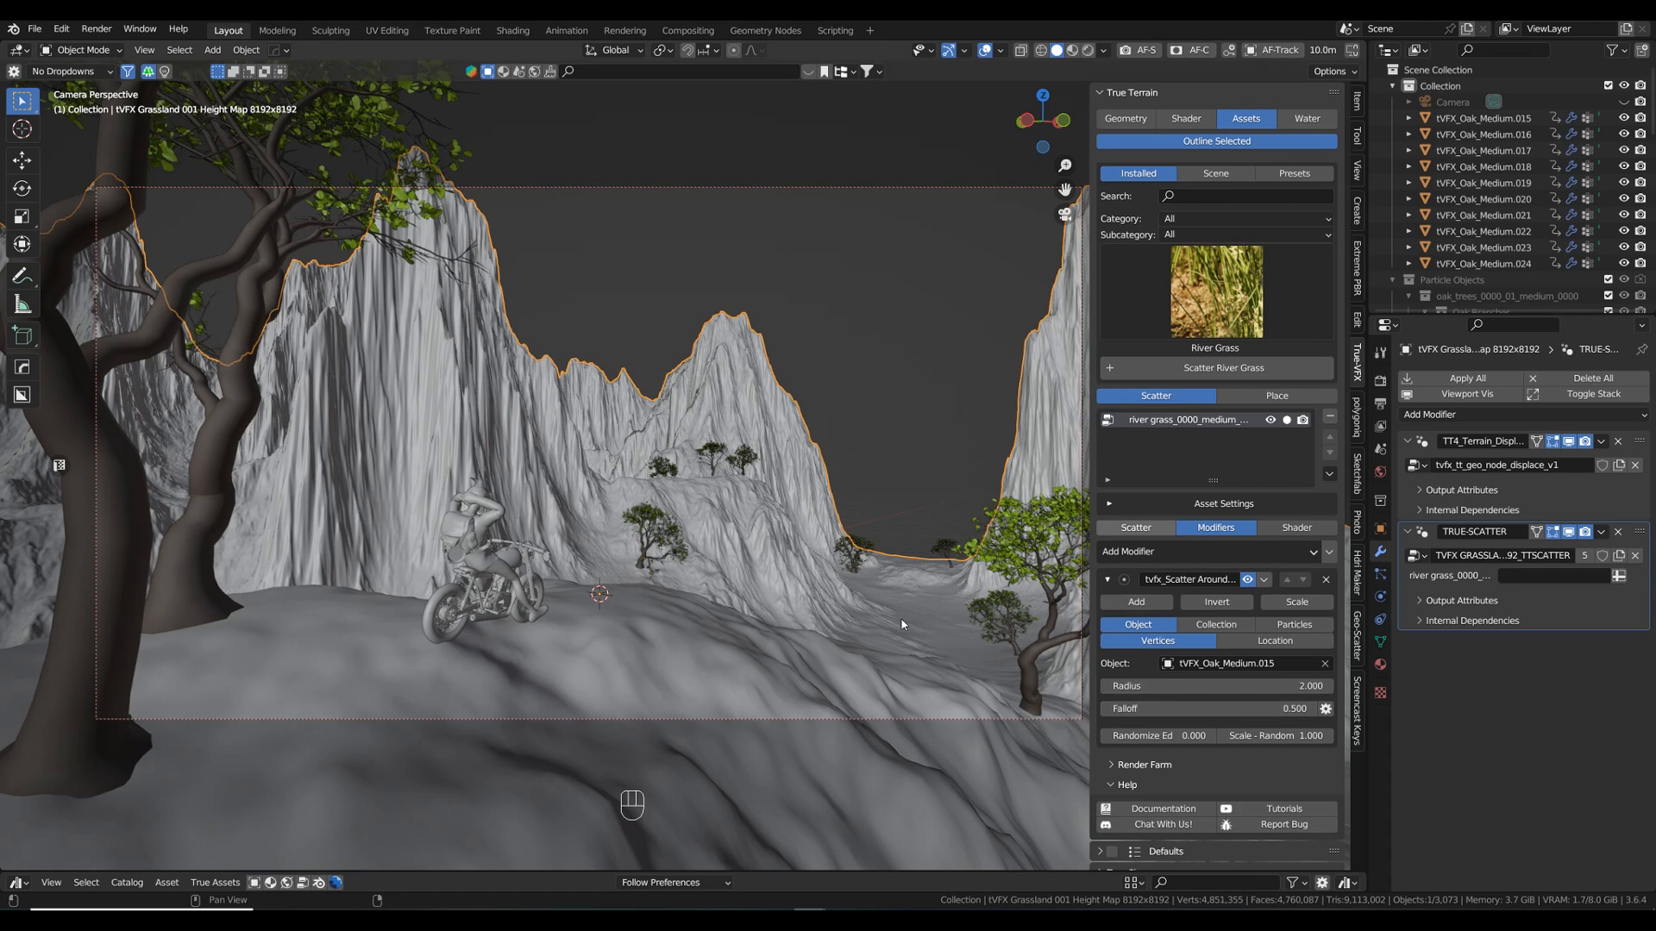
- Set the River Grass scatter's maximum density to 1 and check the grass around the oak behind the biker, then reselect the terrain
click(1136, 527)
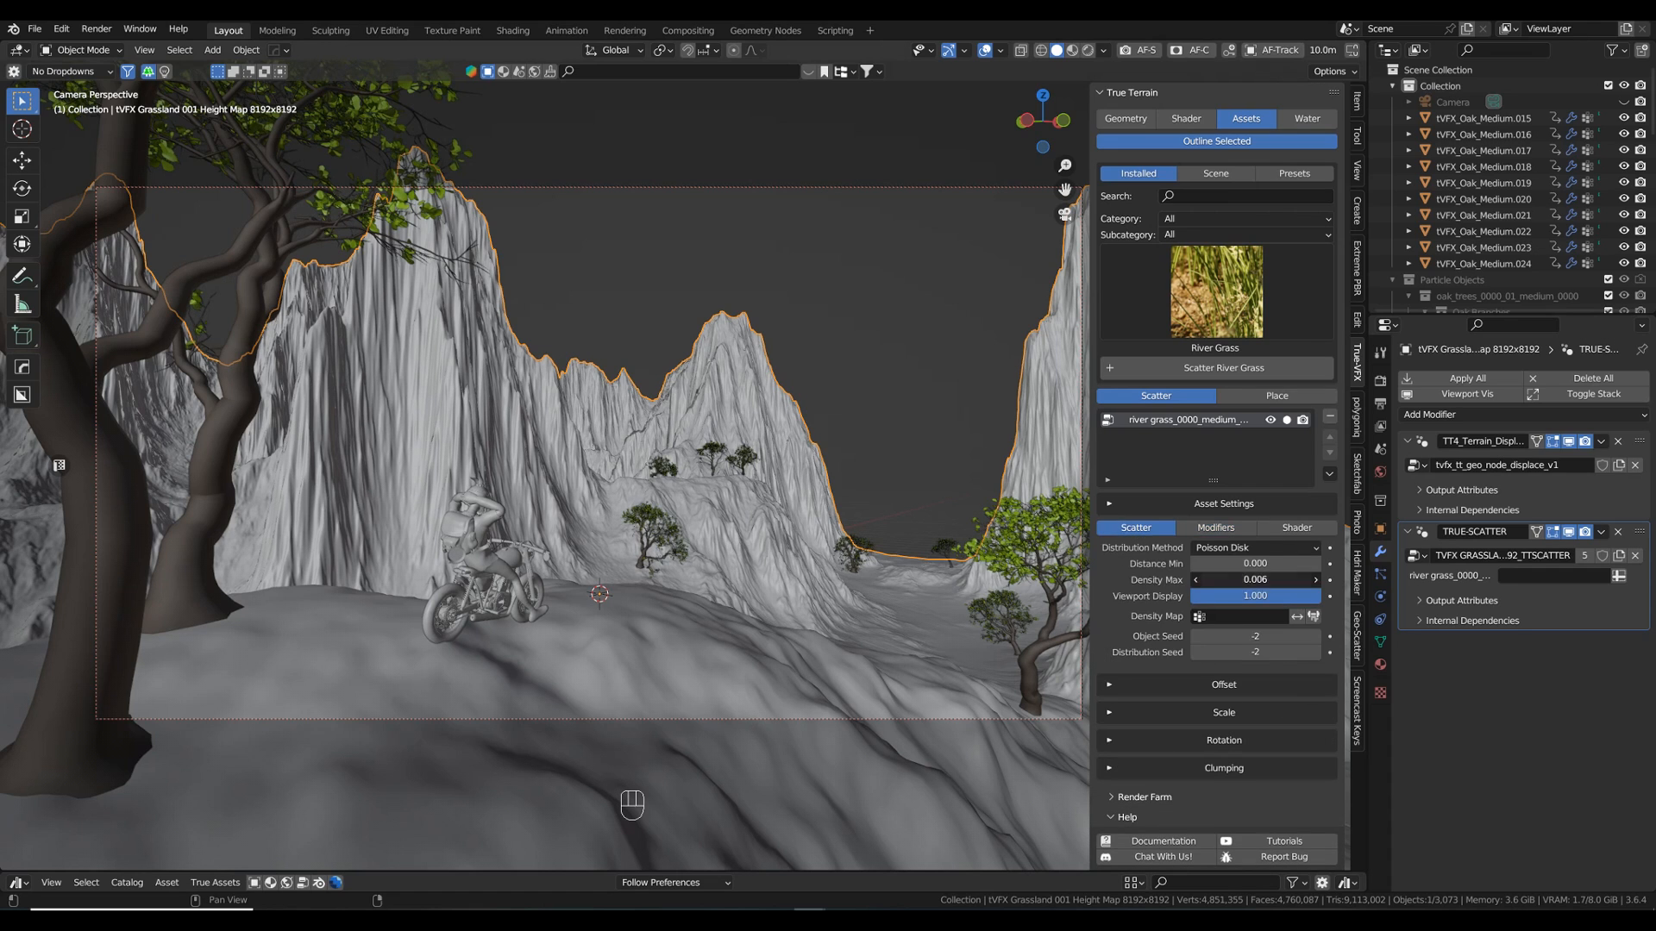
click(1255, 580)
text(1)
key(Return)
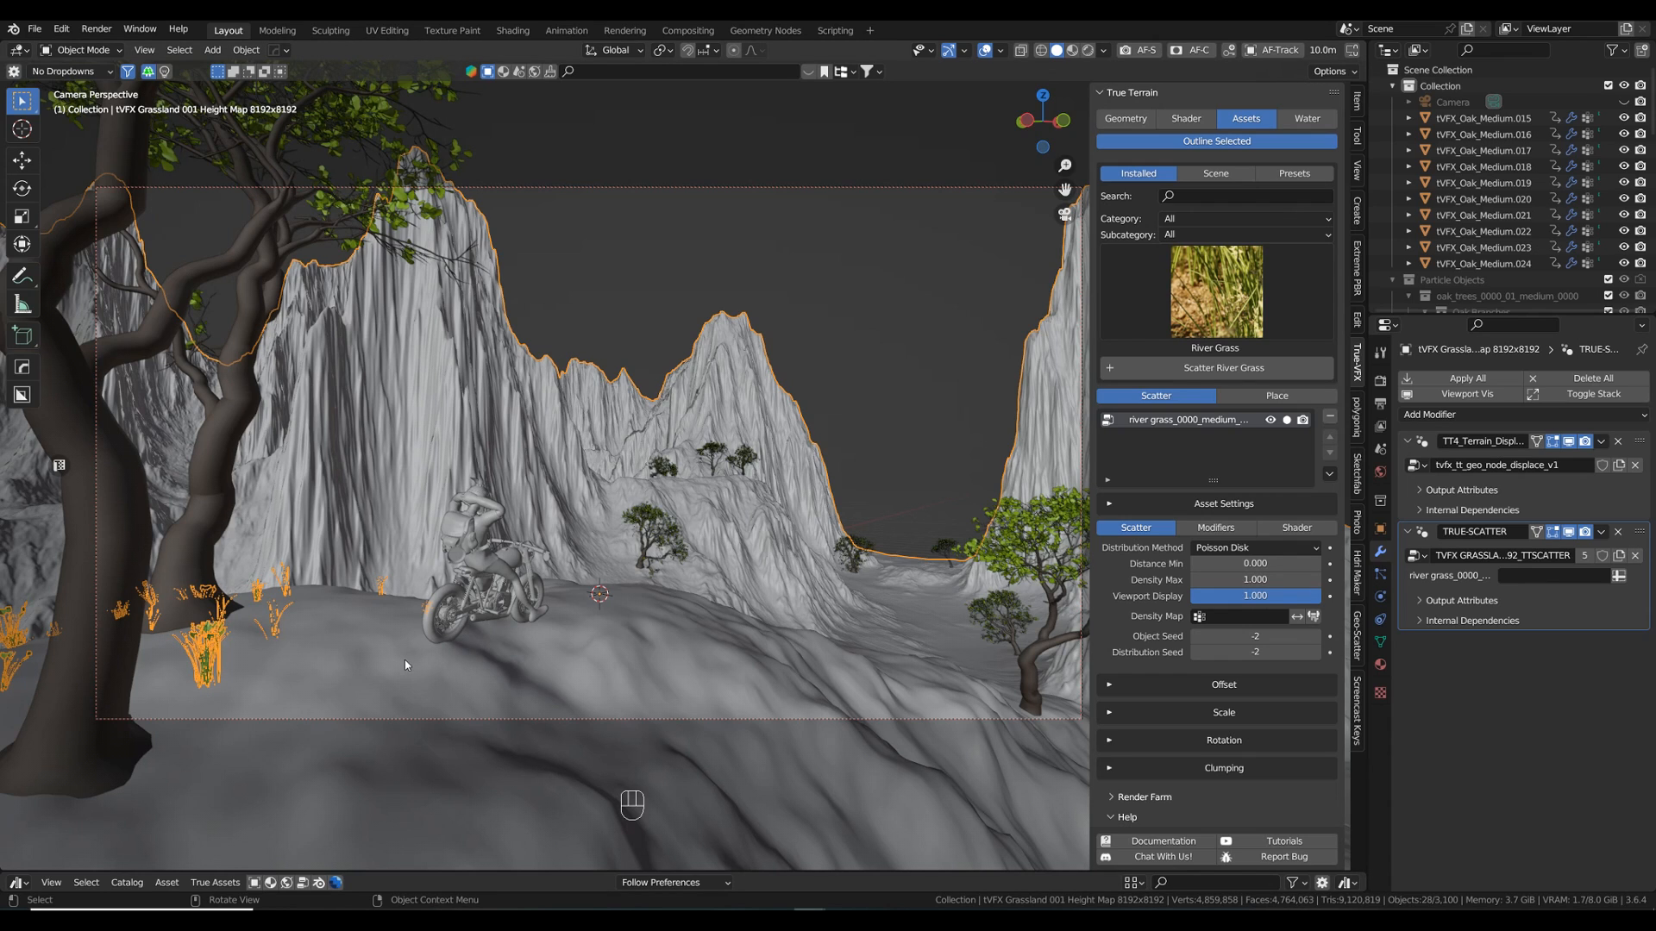
click(212, 524)
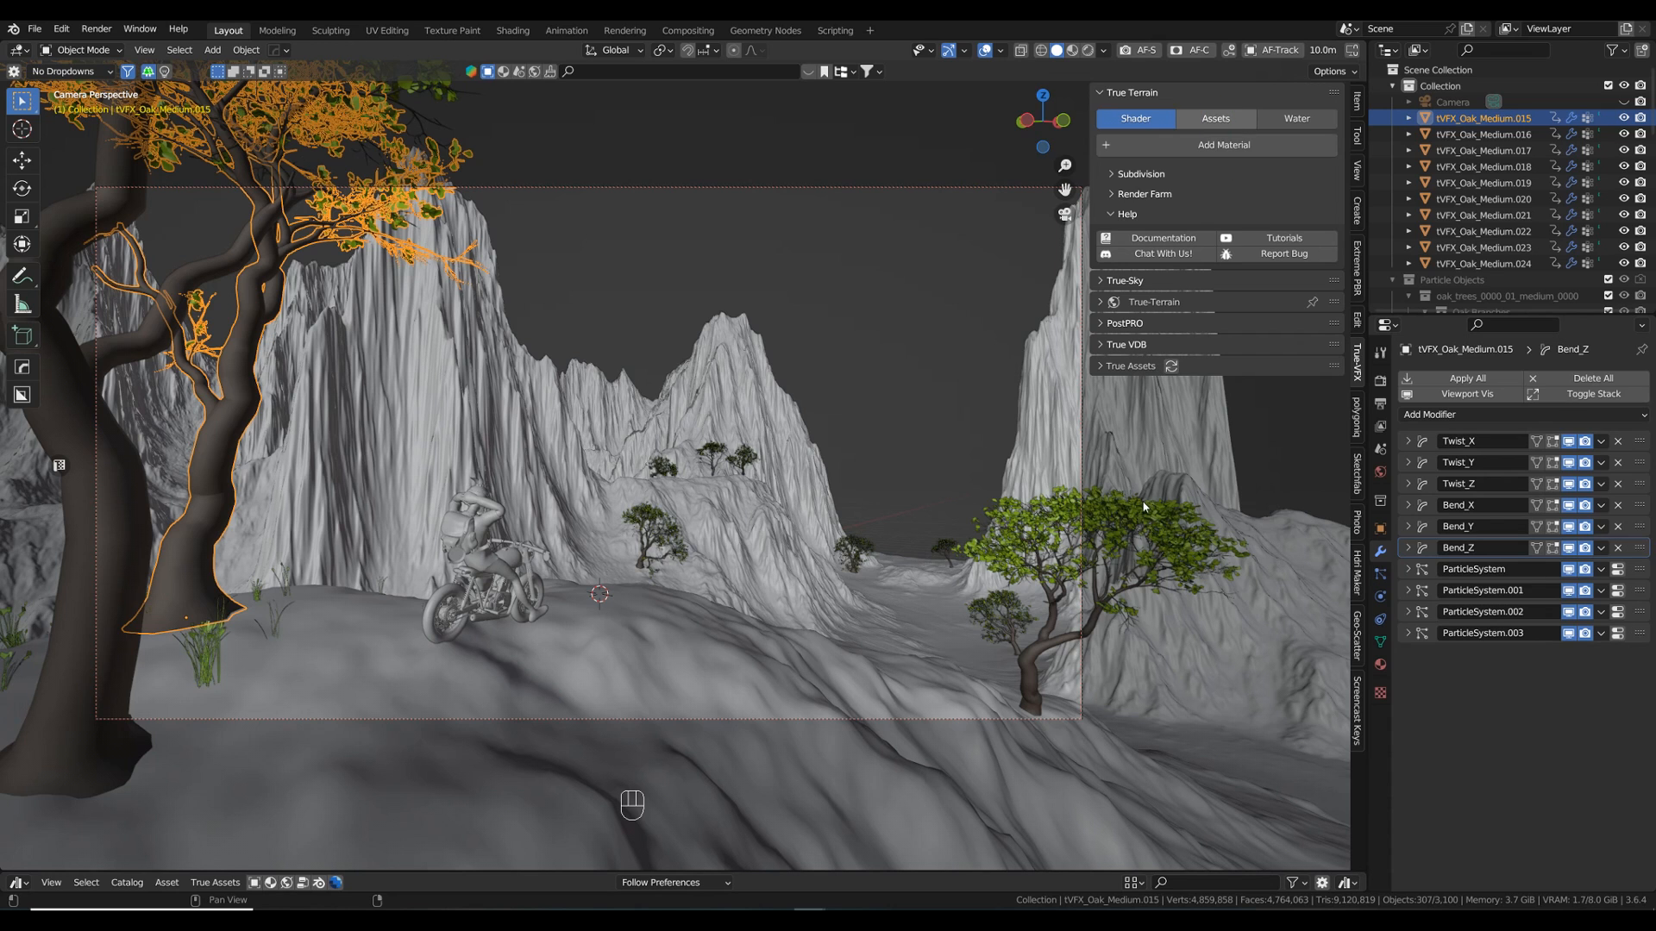
click(295, 657)
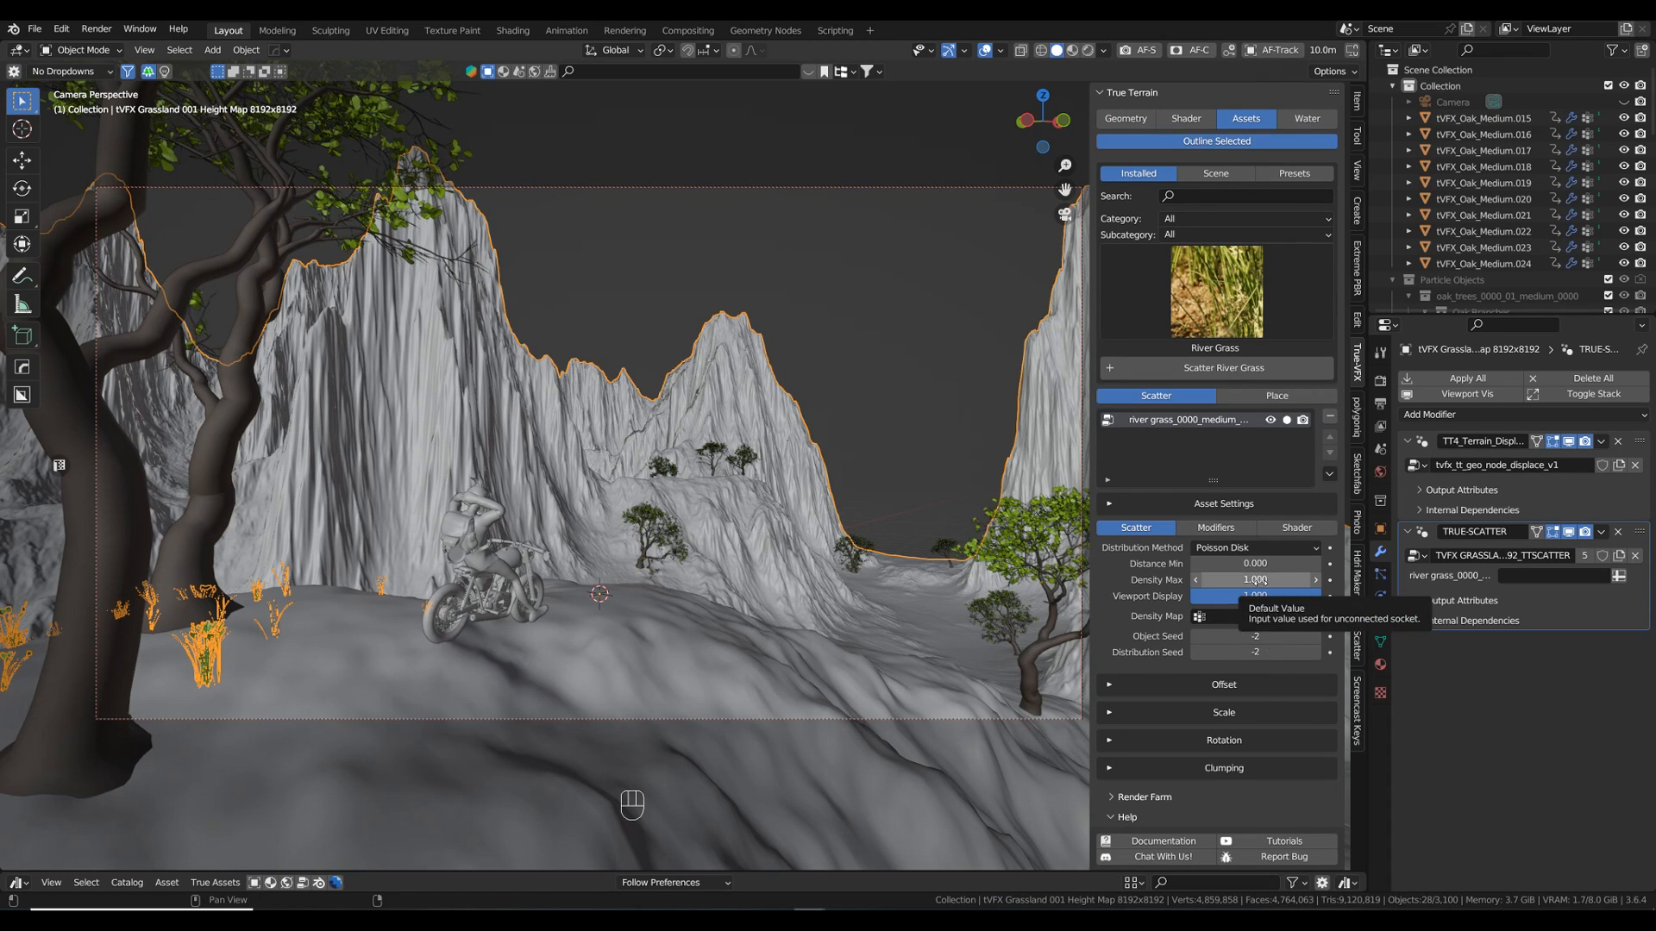
- Set the River Grass scatter's viewport display to 0.25 and its maximum density to 10
click(1262, 604)
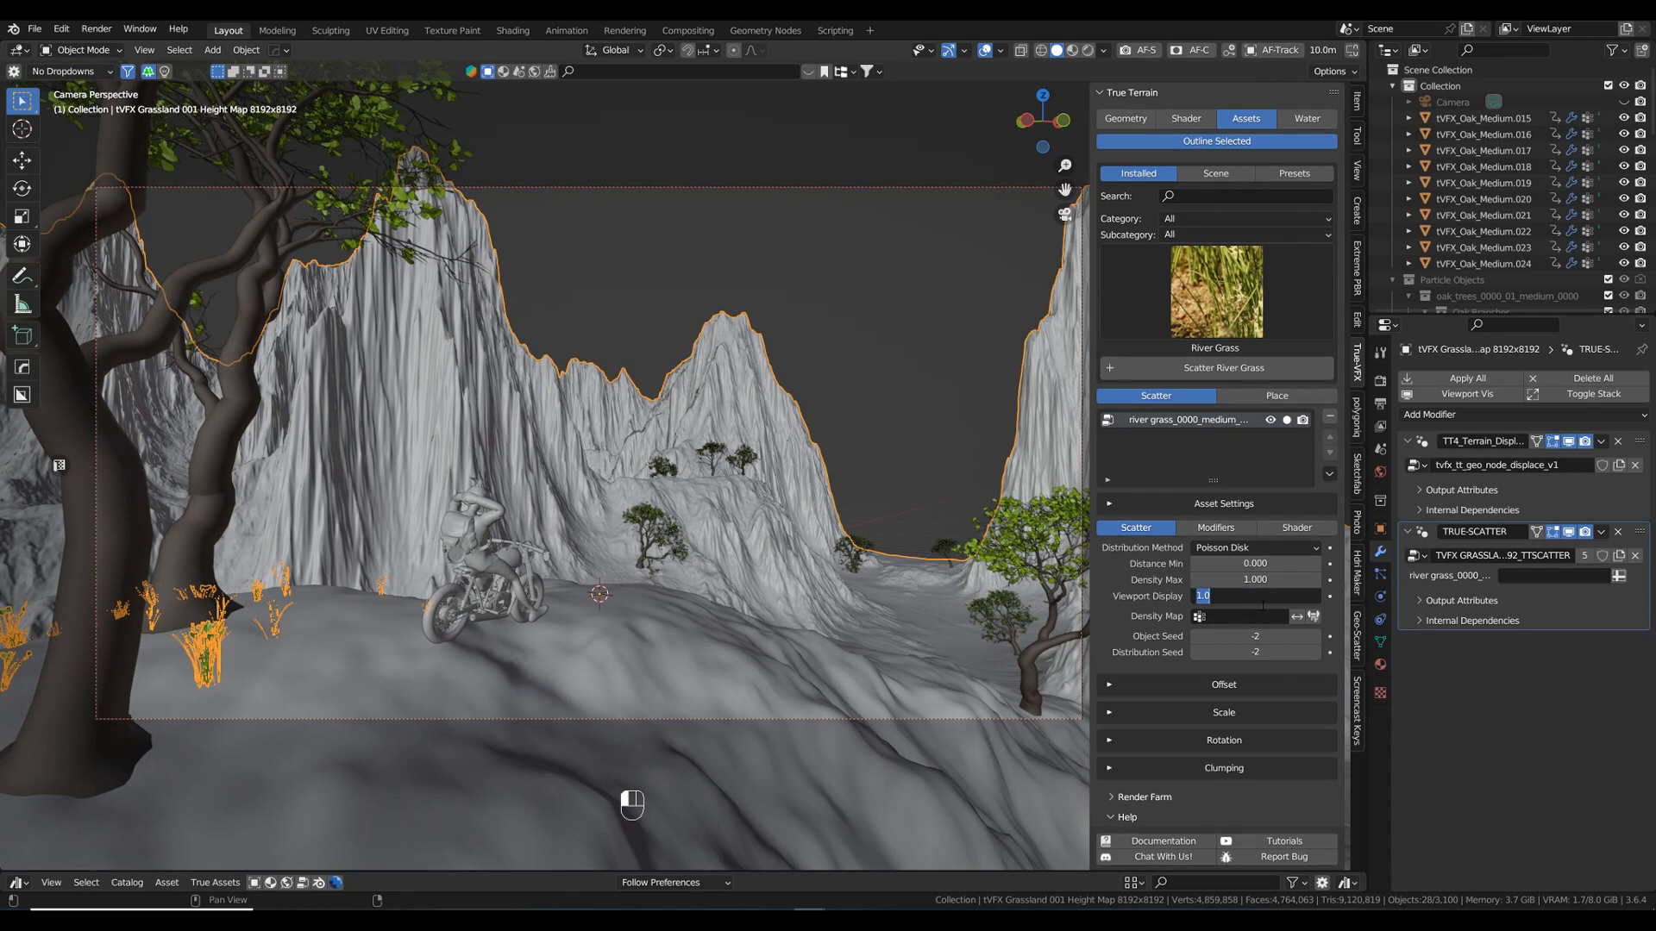
text(0.25)
key(Return)
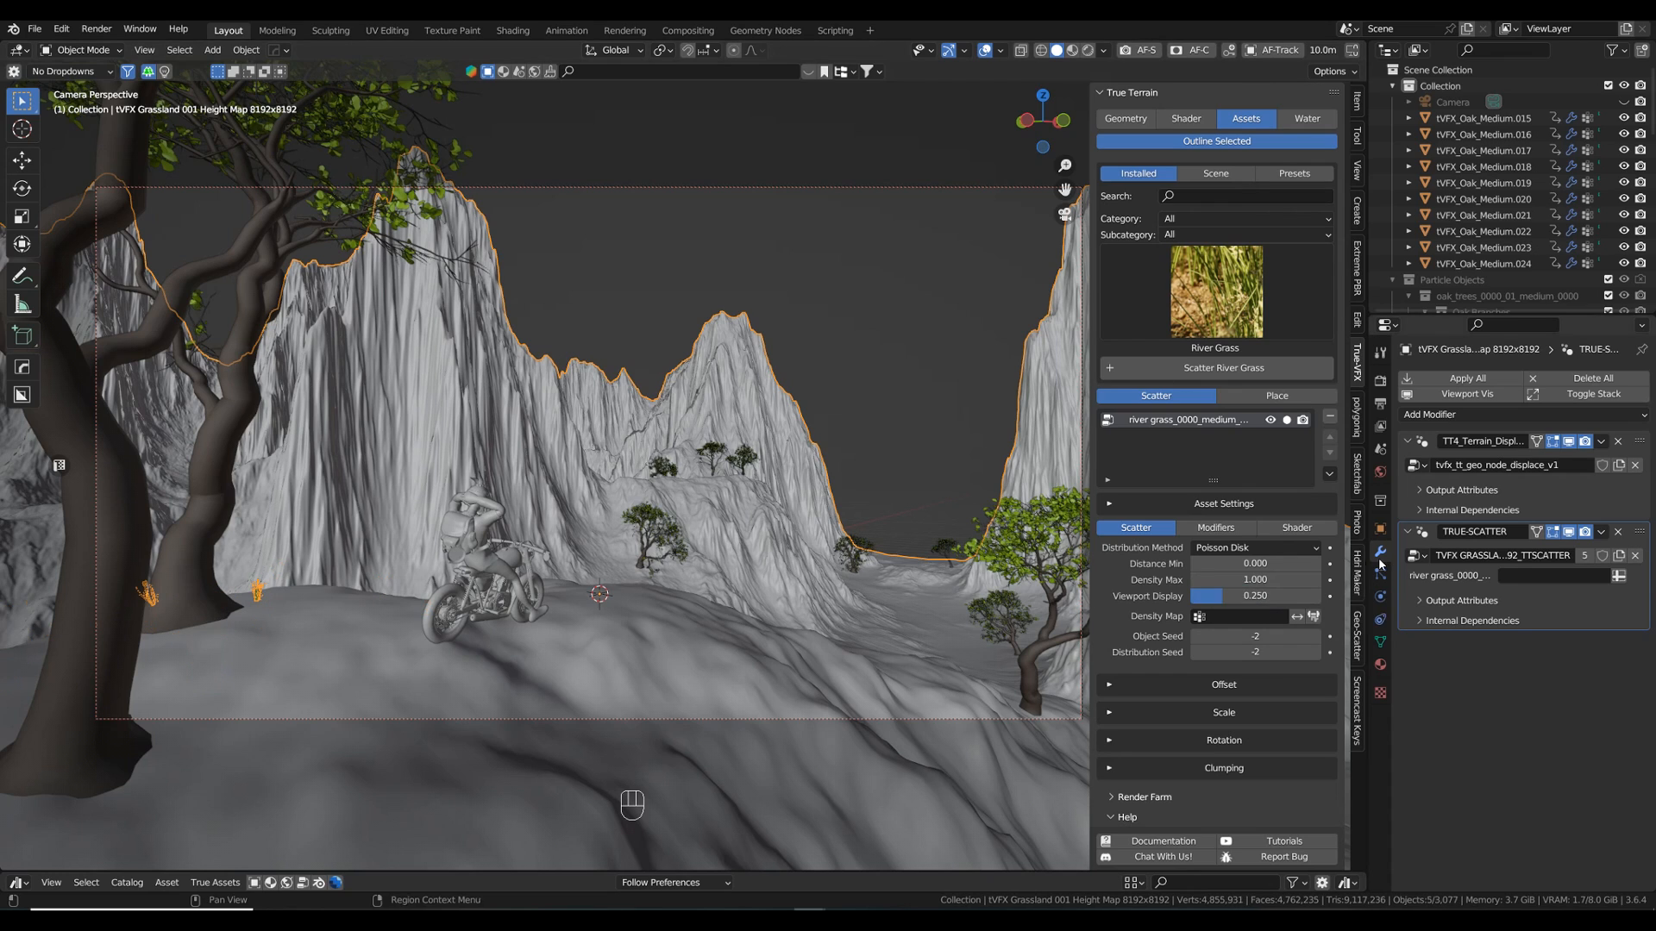
click(1247, 581)
text(10)
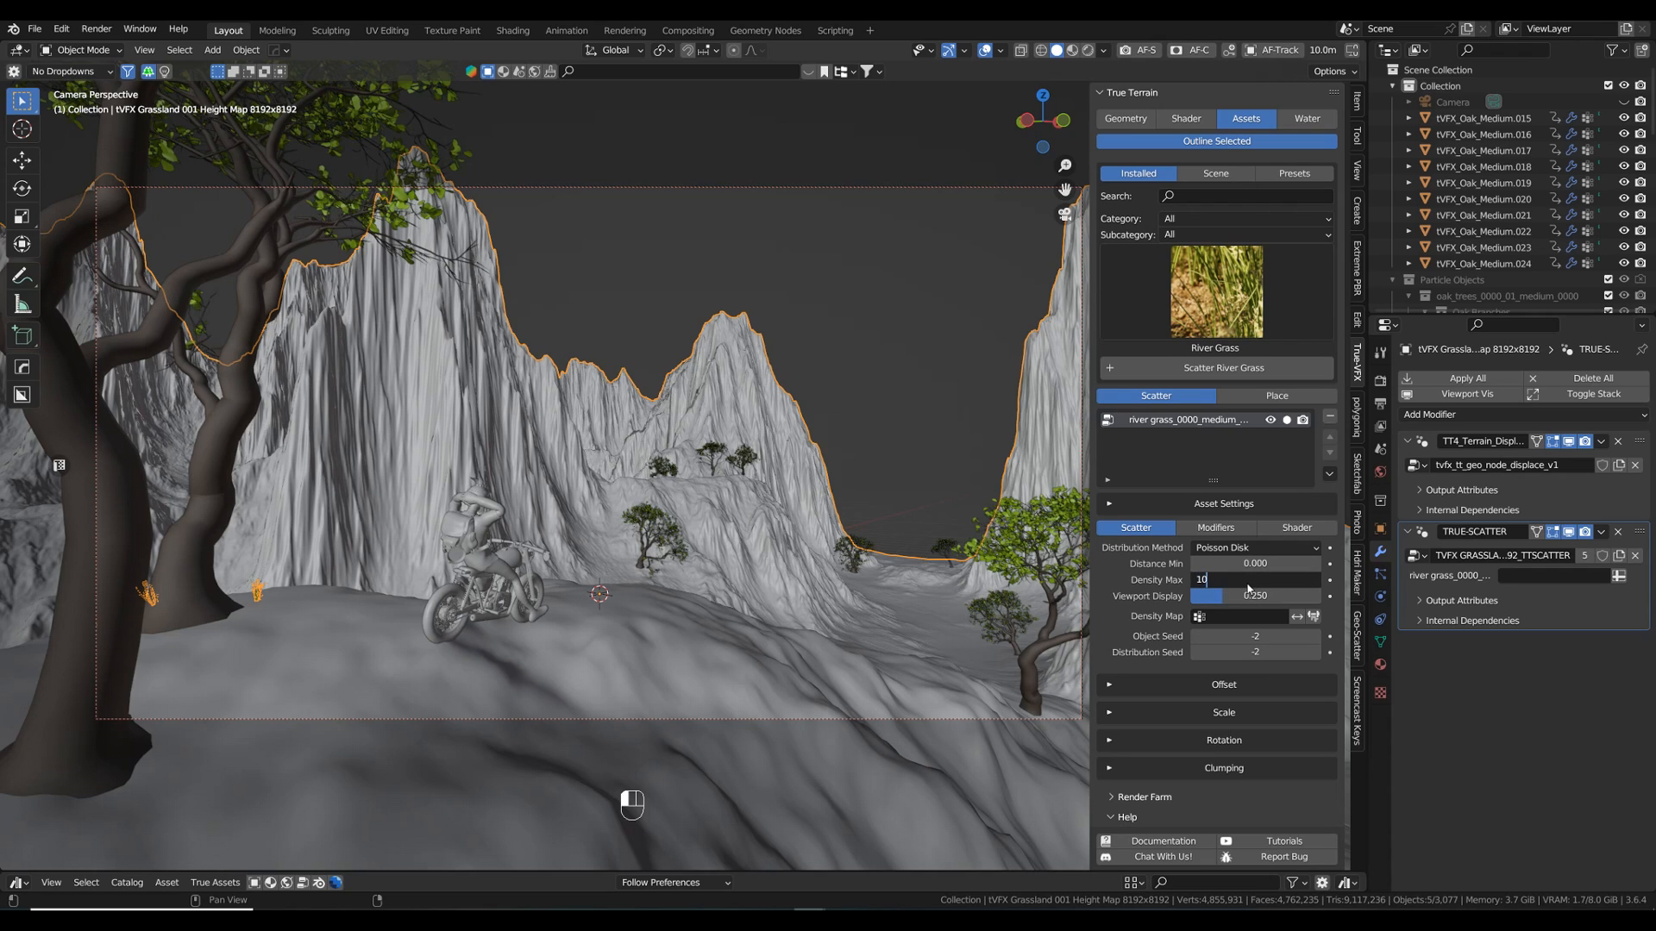
key(Return)
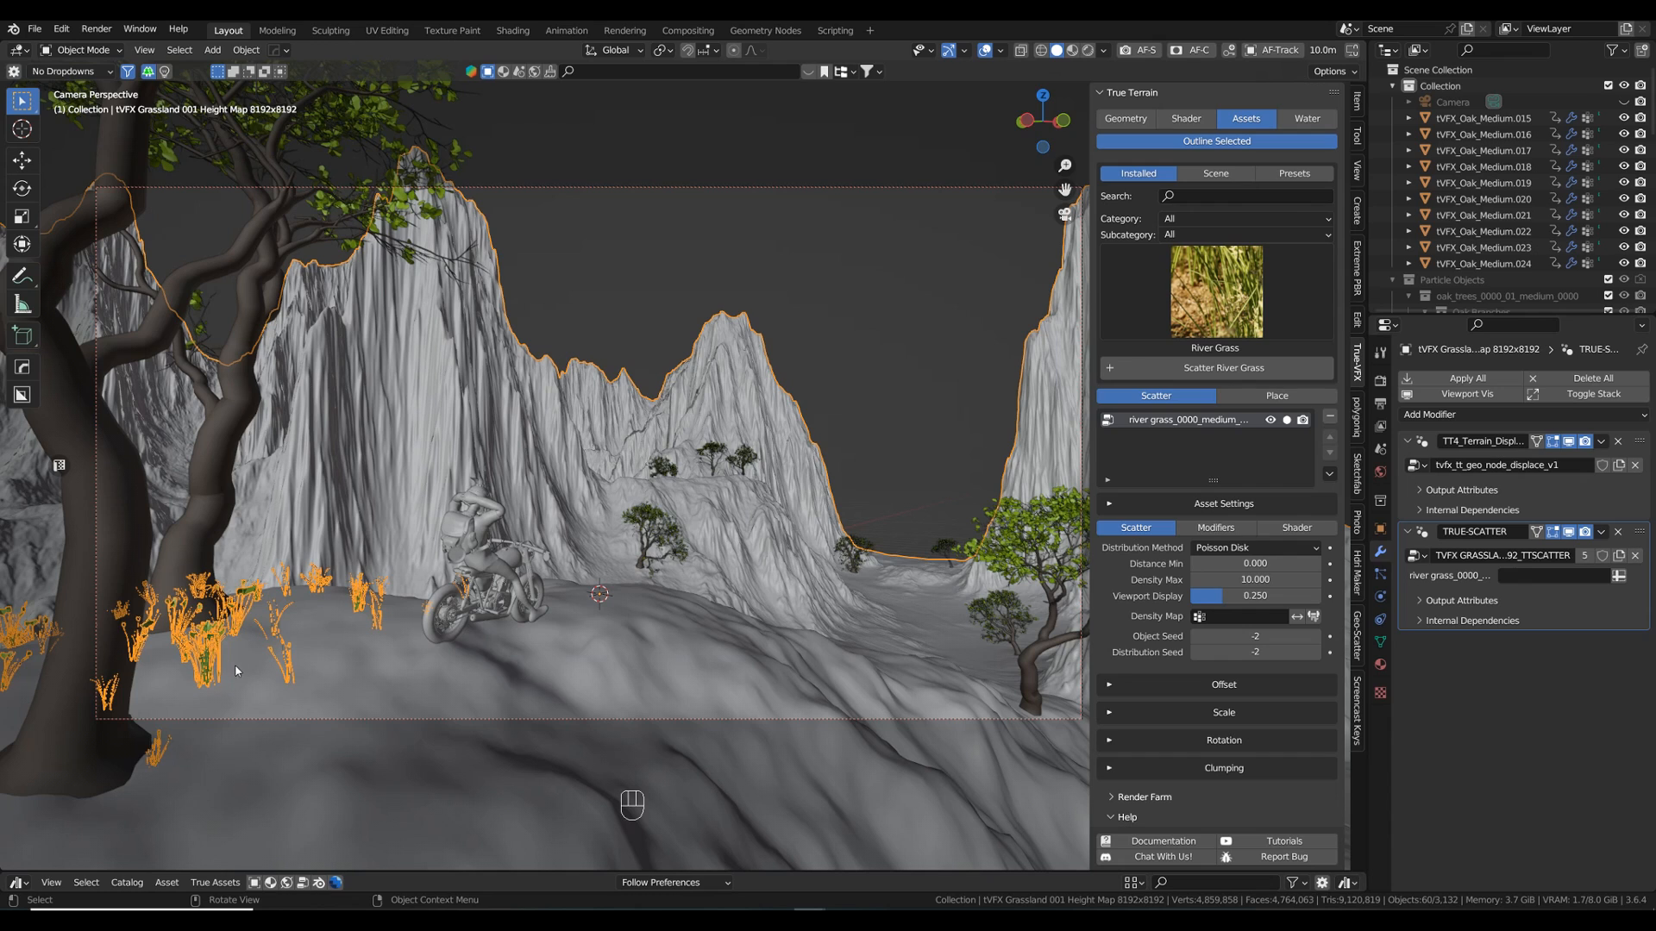
- Duplicate the River Grass scatter and change the copy's asset to Ribbon Grass
click(1329, 474)
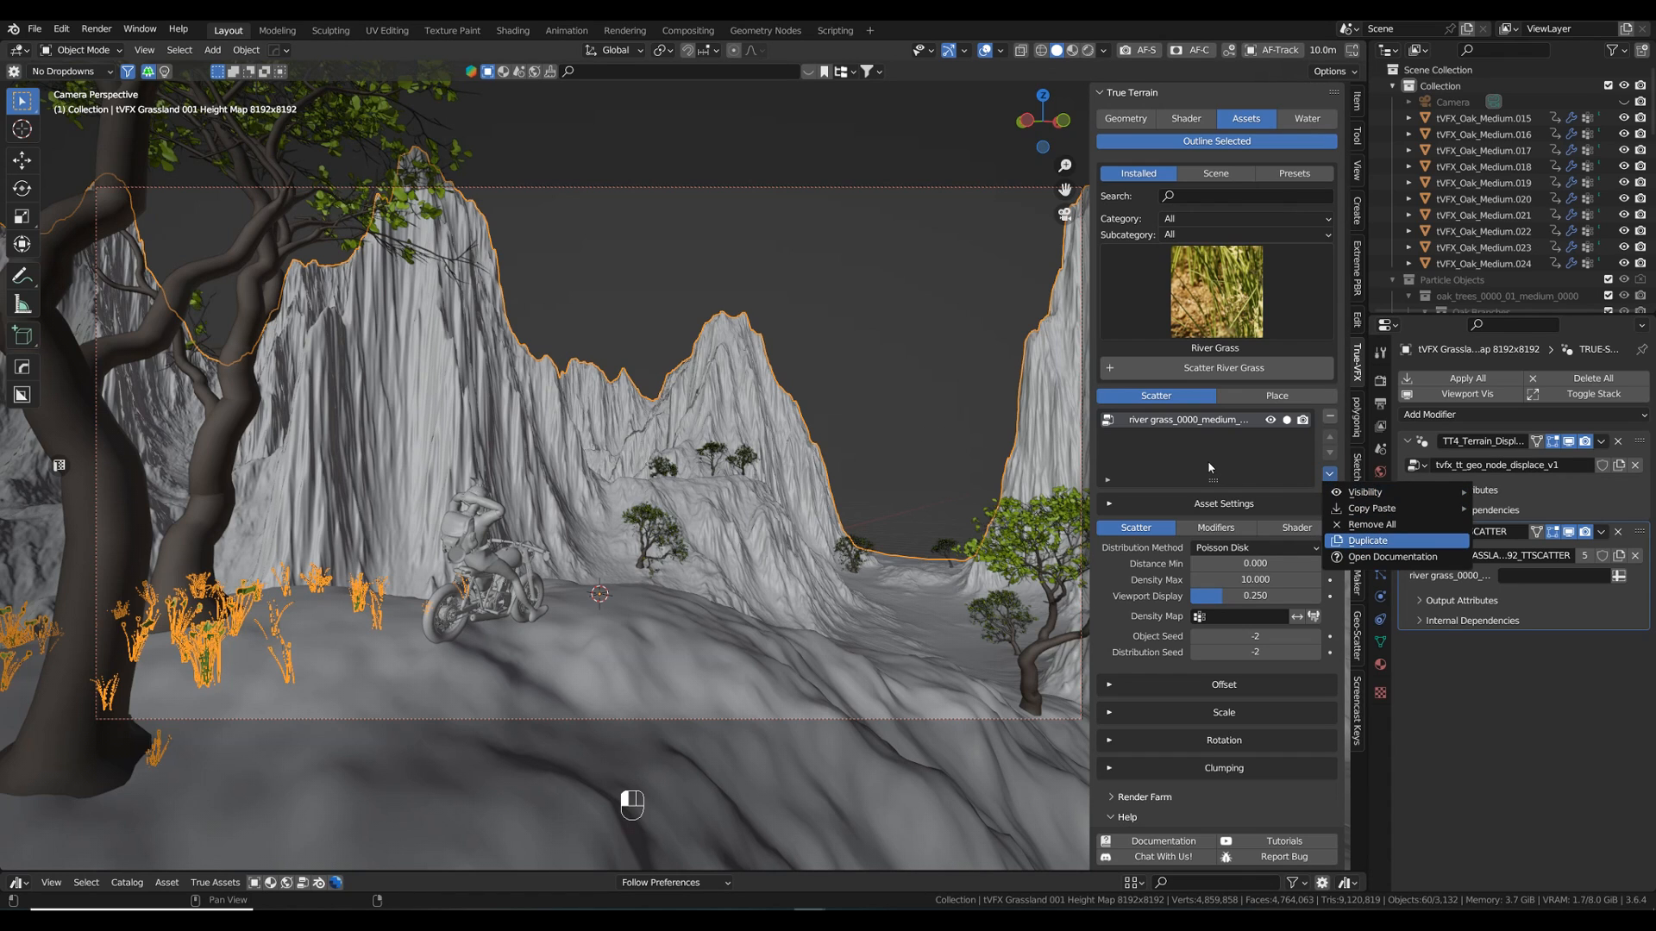
click(1110, 506)
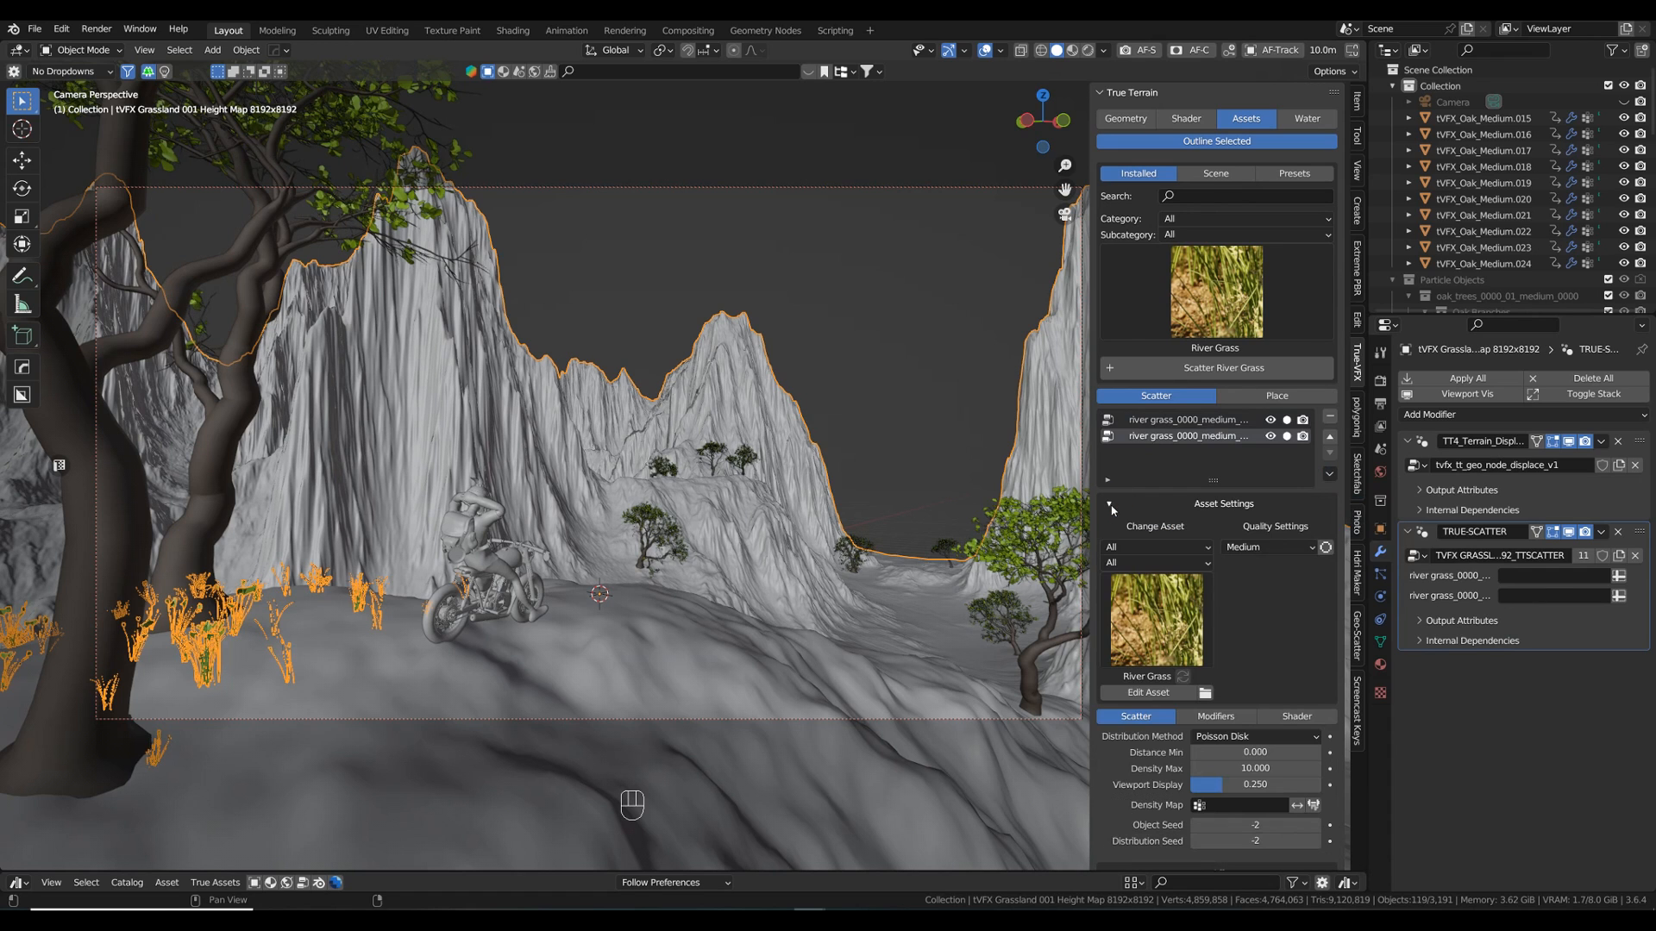
click(1151, 643)
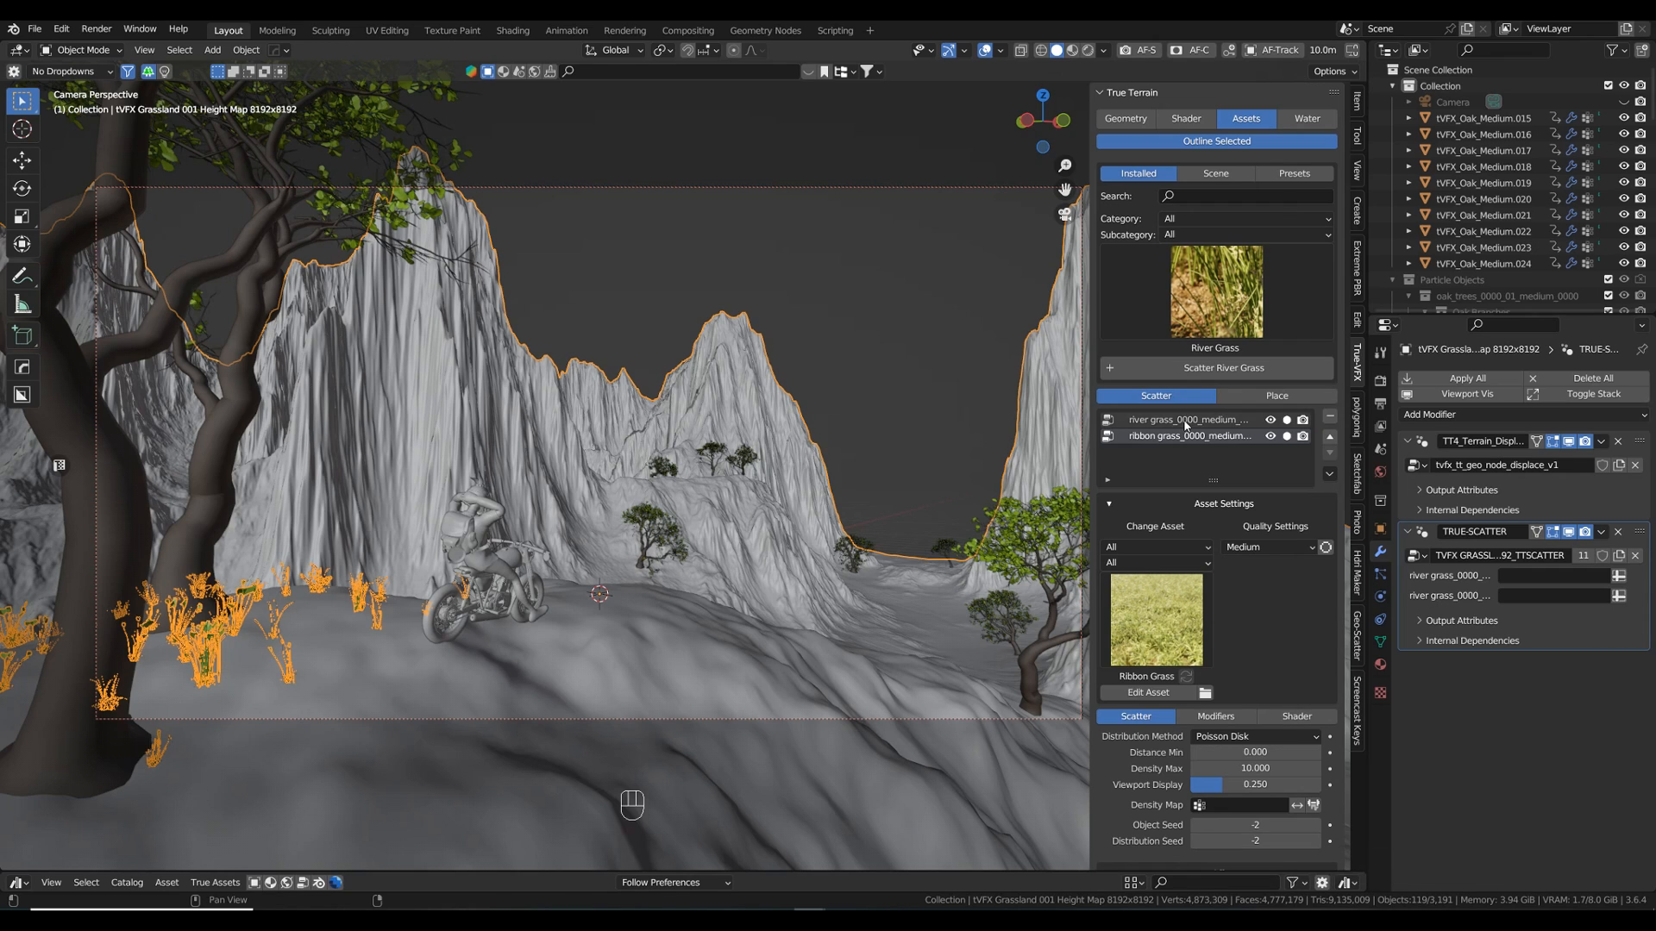
- Set the Ribbon Grass scatter's distribution seed to -1 and its maximum density to 25
click(1316, 841)
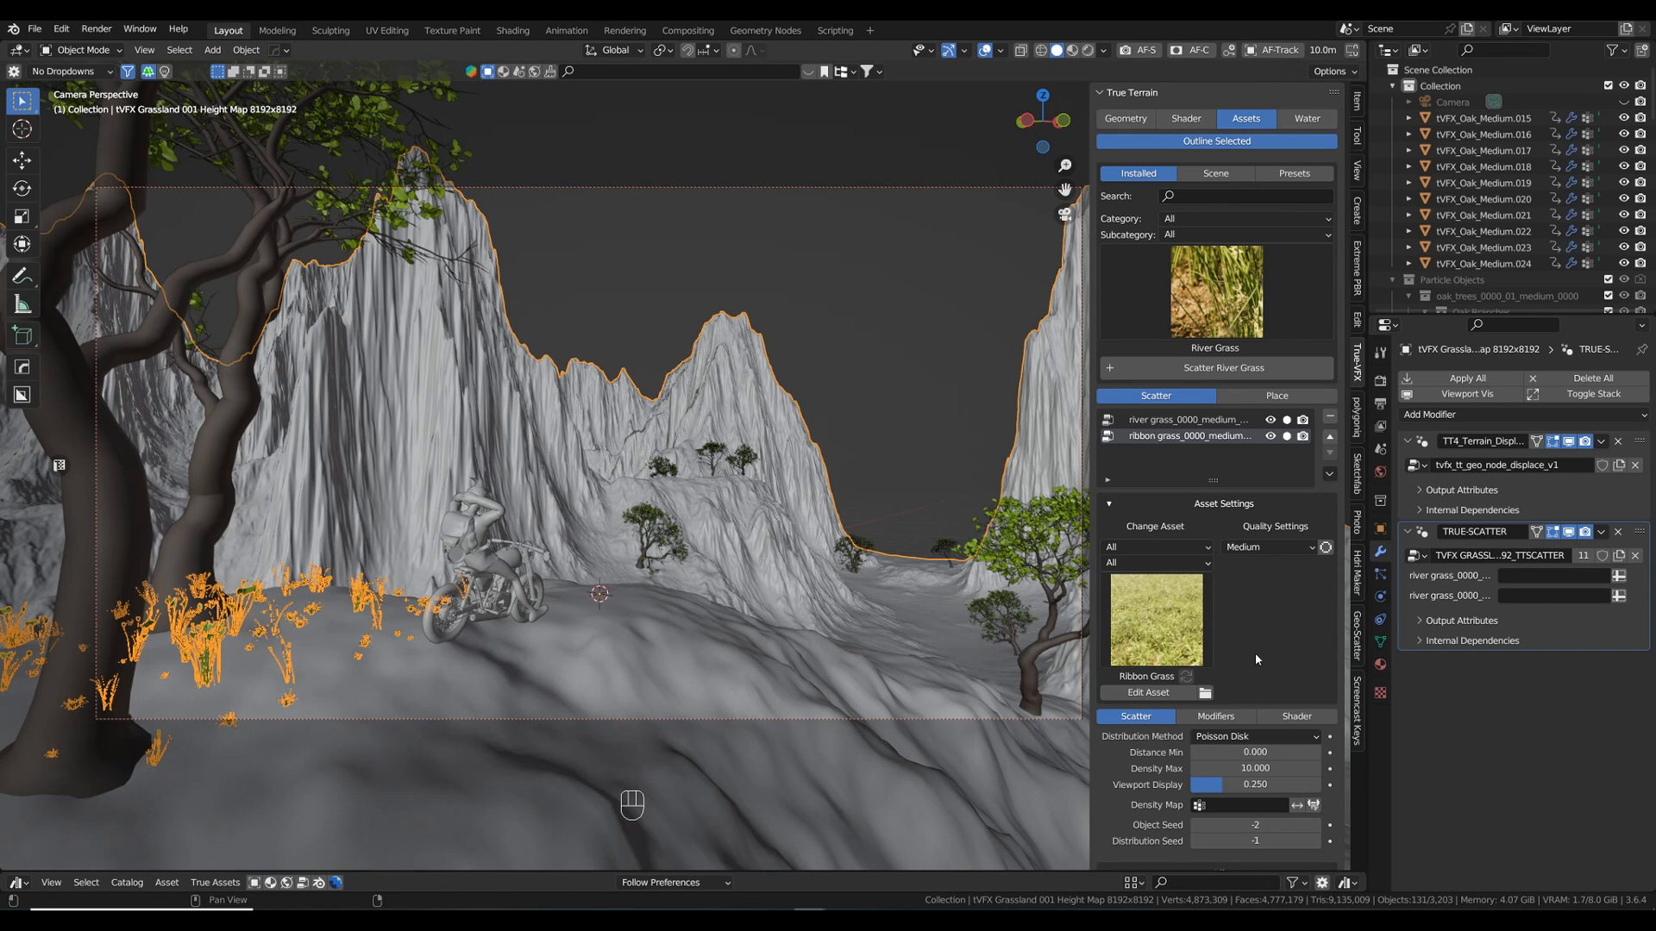
scroll(1259, 767, down, 3)
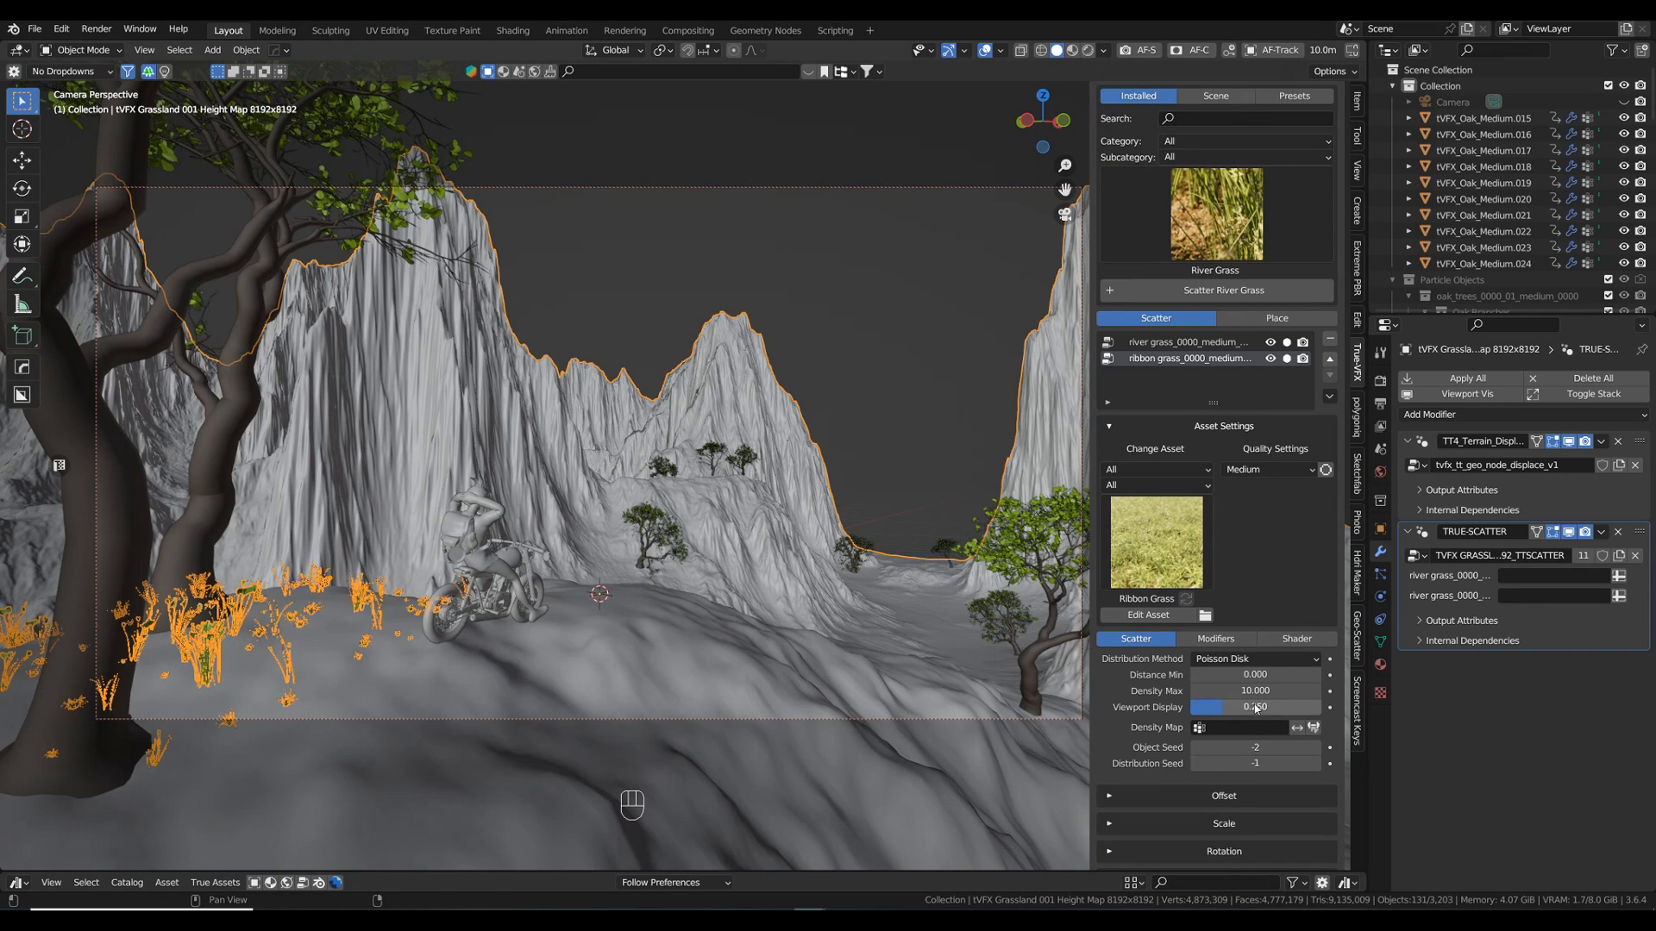
click(1221, 689)
text(25)
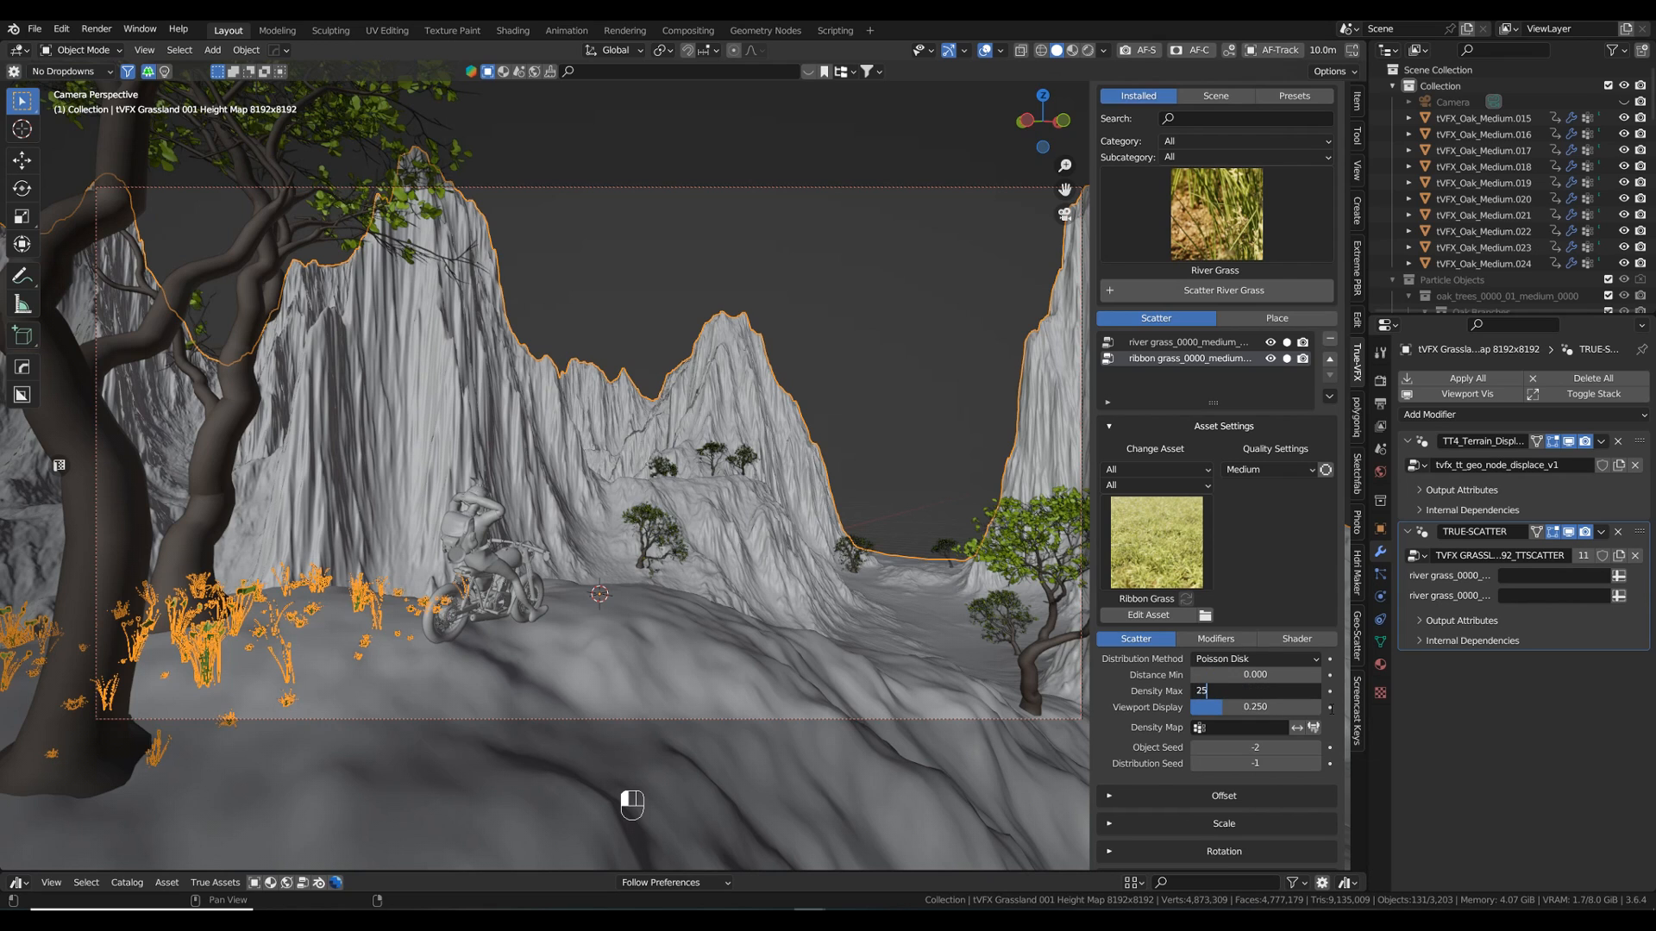
key(Return)
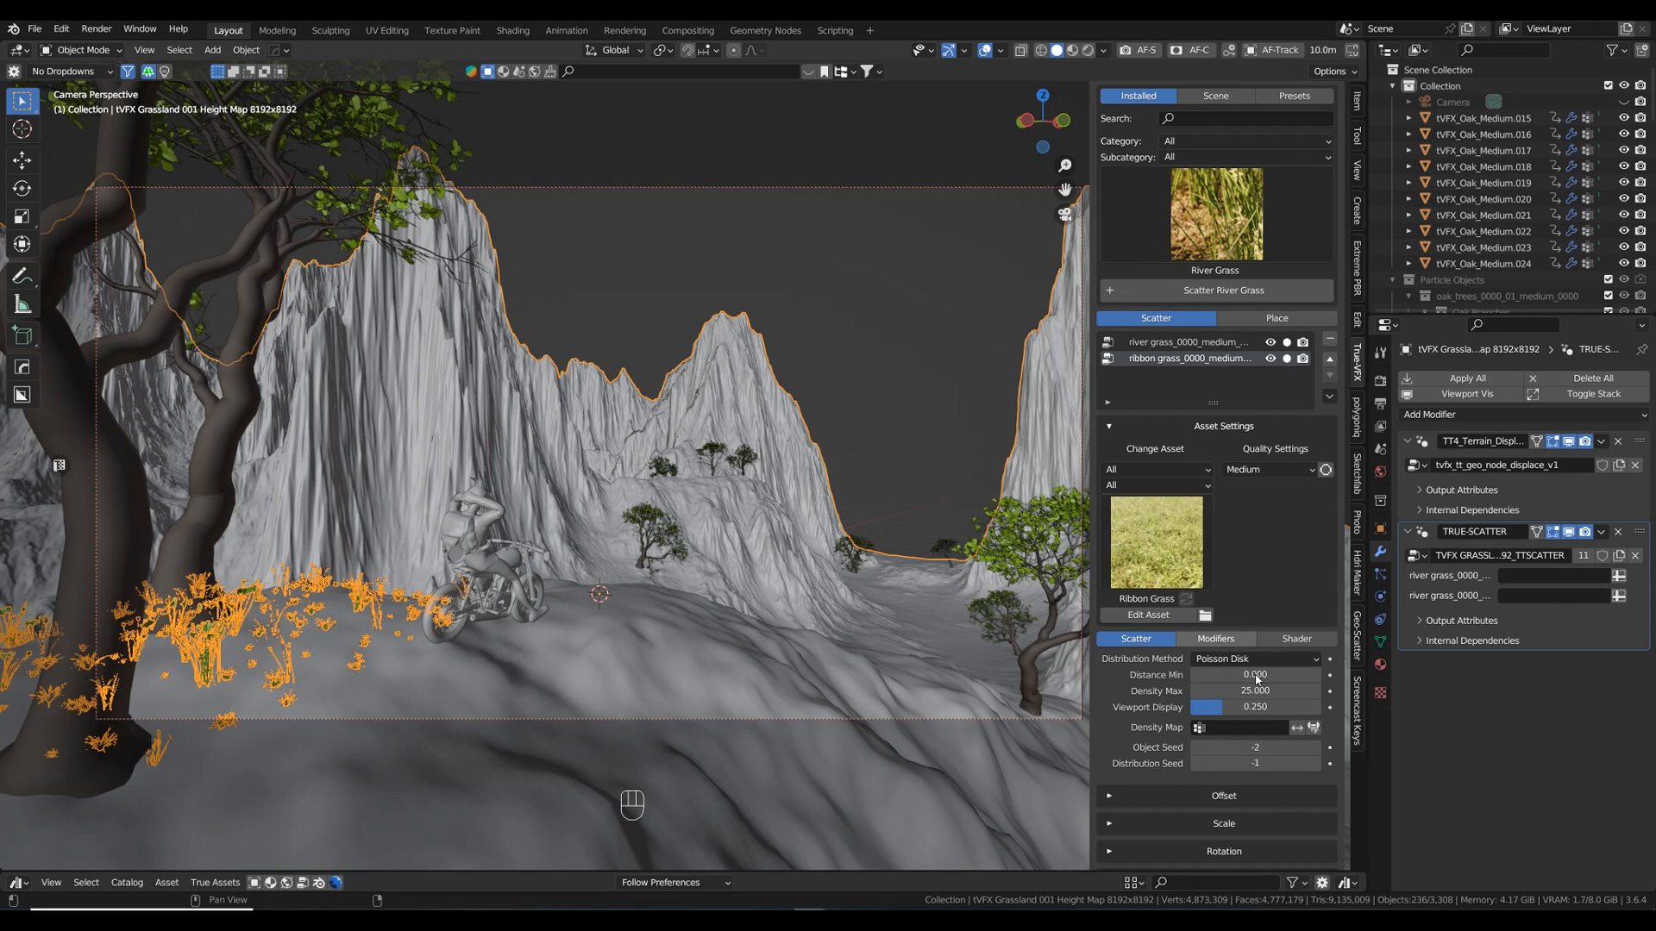
- Duplicate the Ribbon Grass scatter and change the copy's asset to Desert Grass
click(1216, 638)
scroll(1209, 712, down, 1)
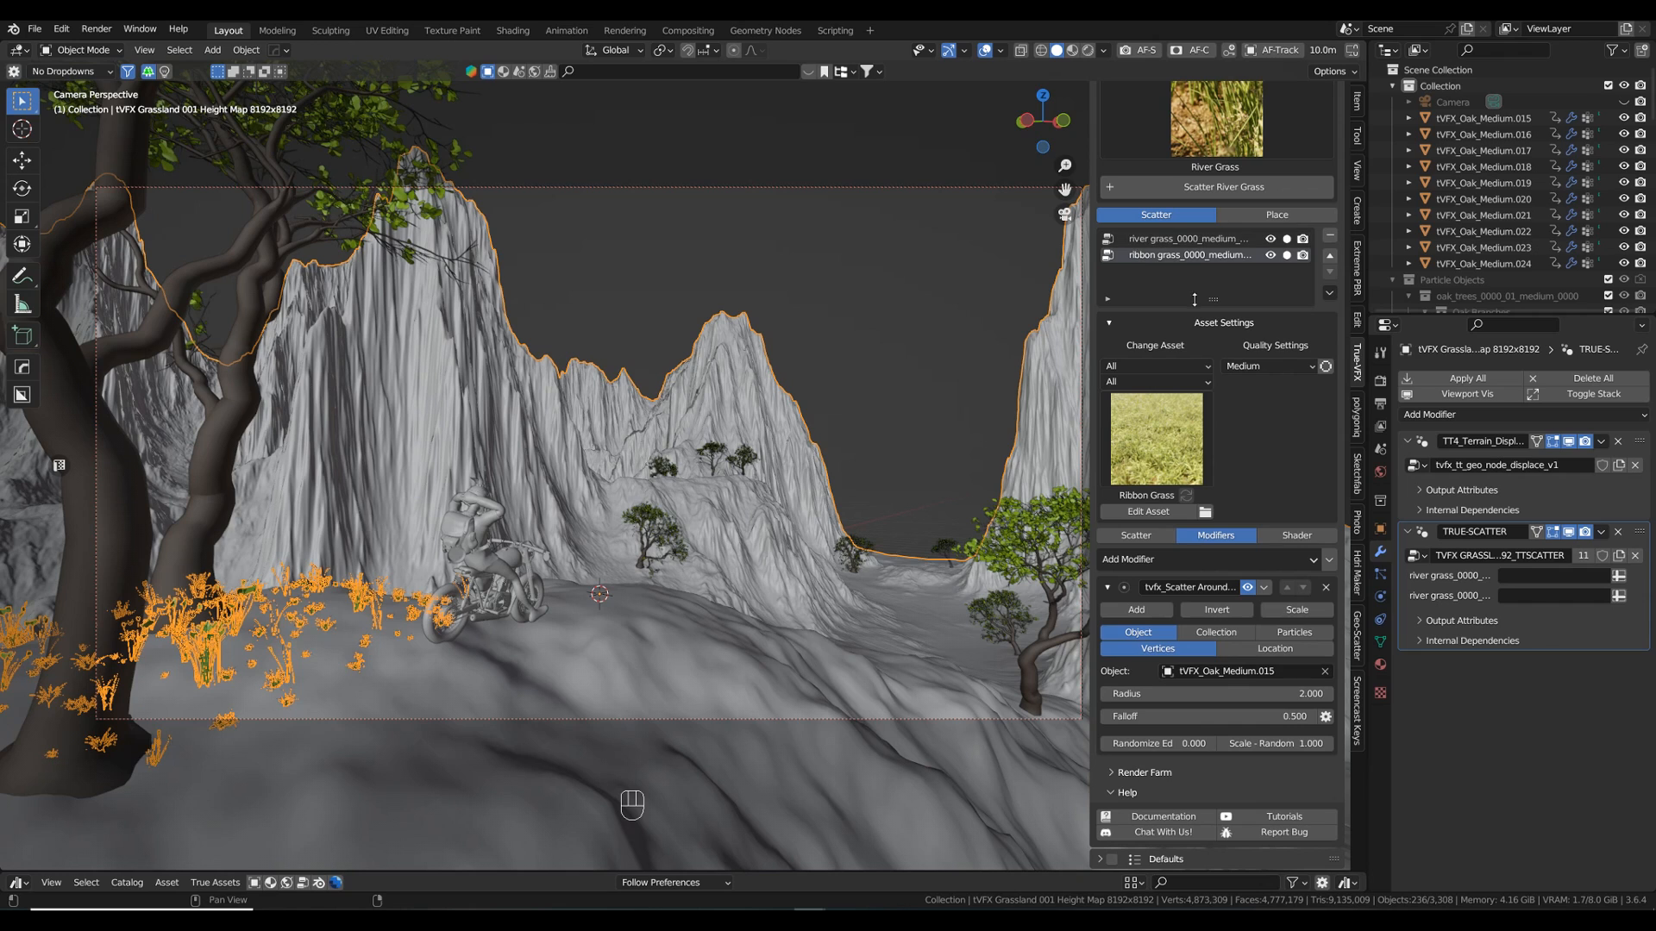
click(1329, 294)
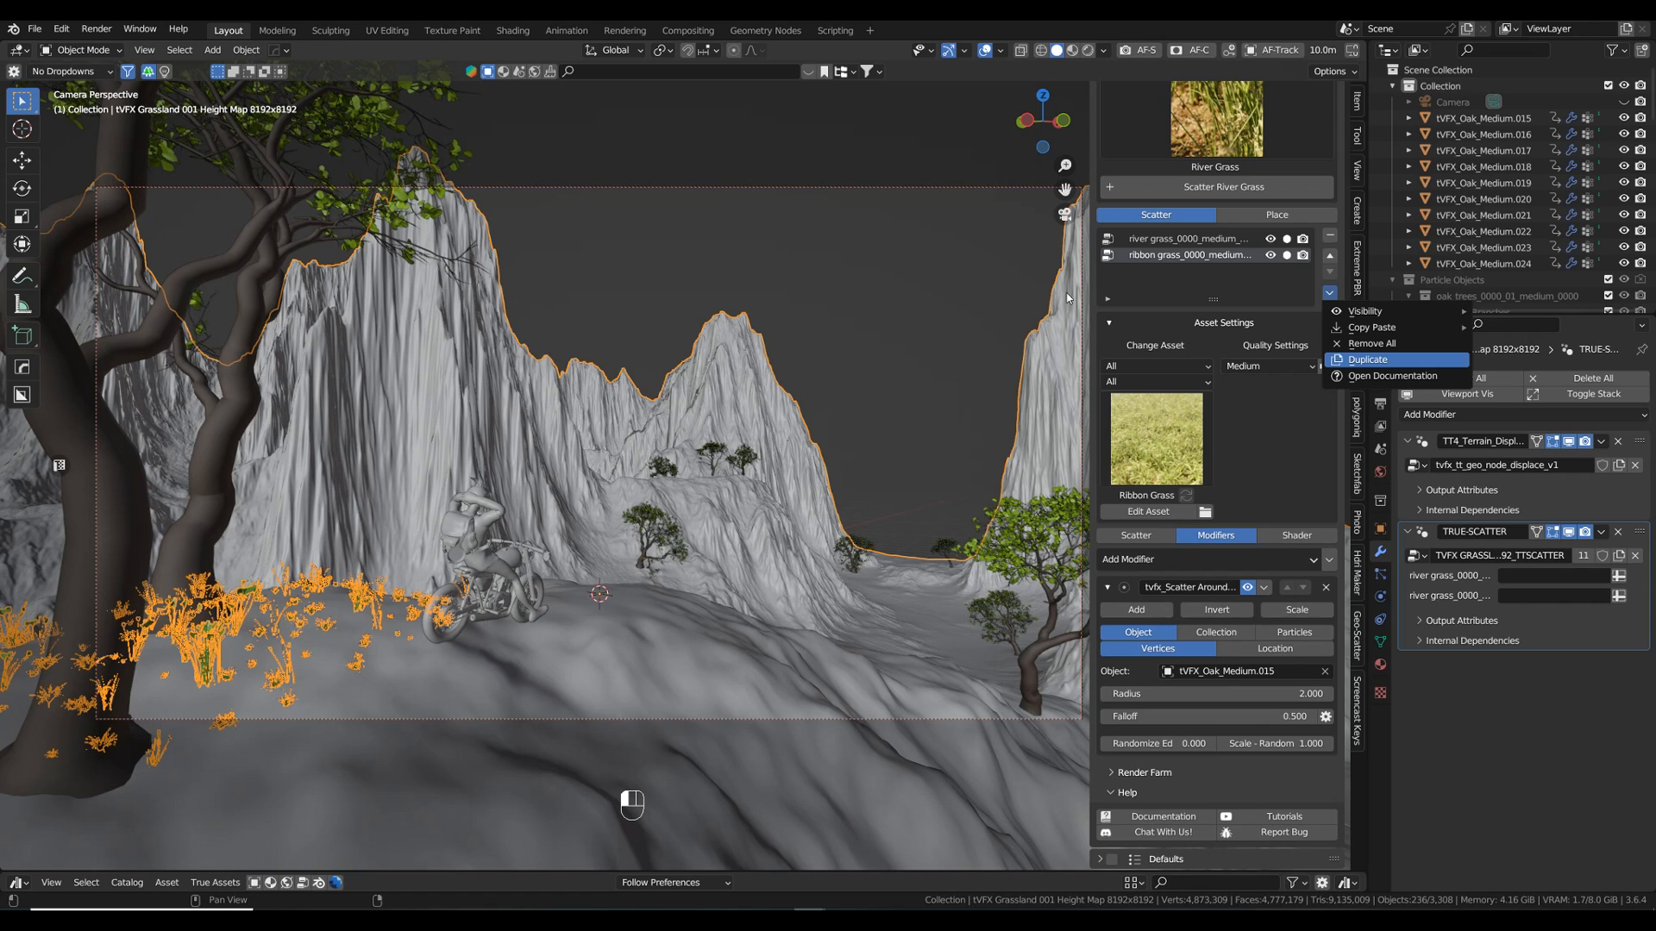
click(1371, 359)
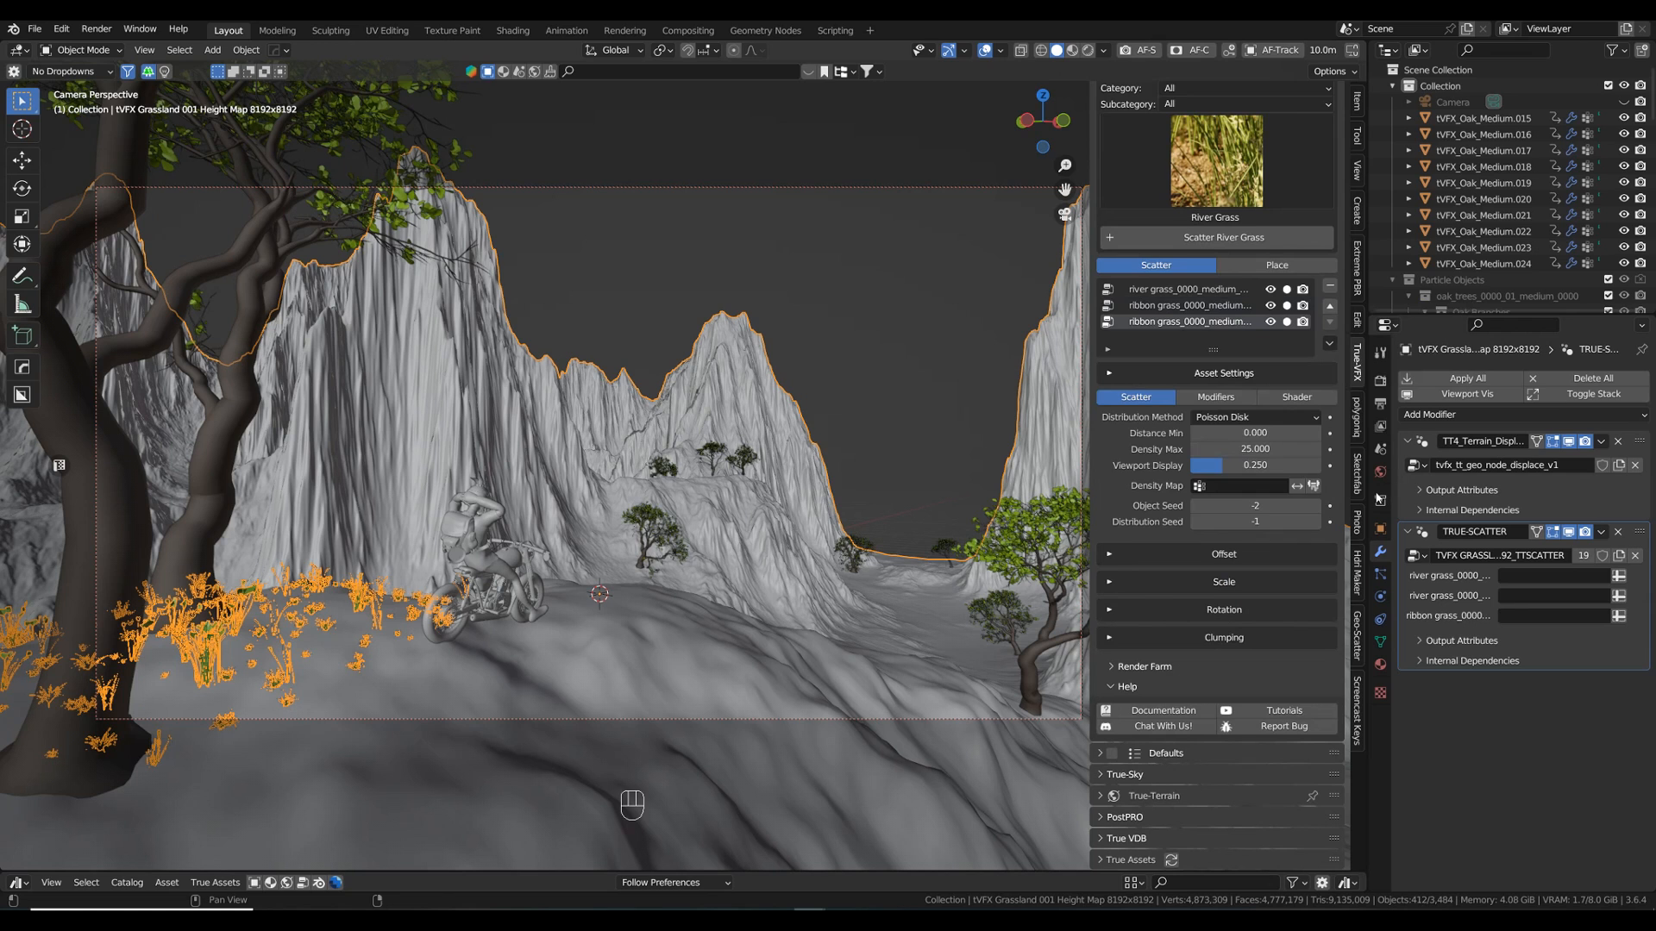
click(1177, 372)
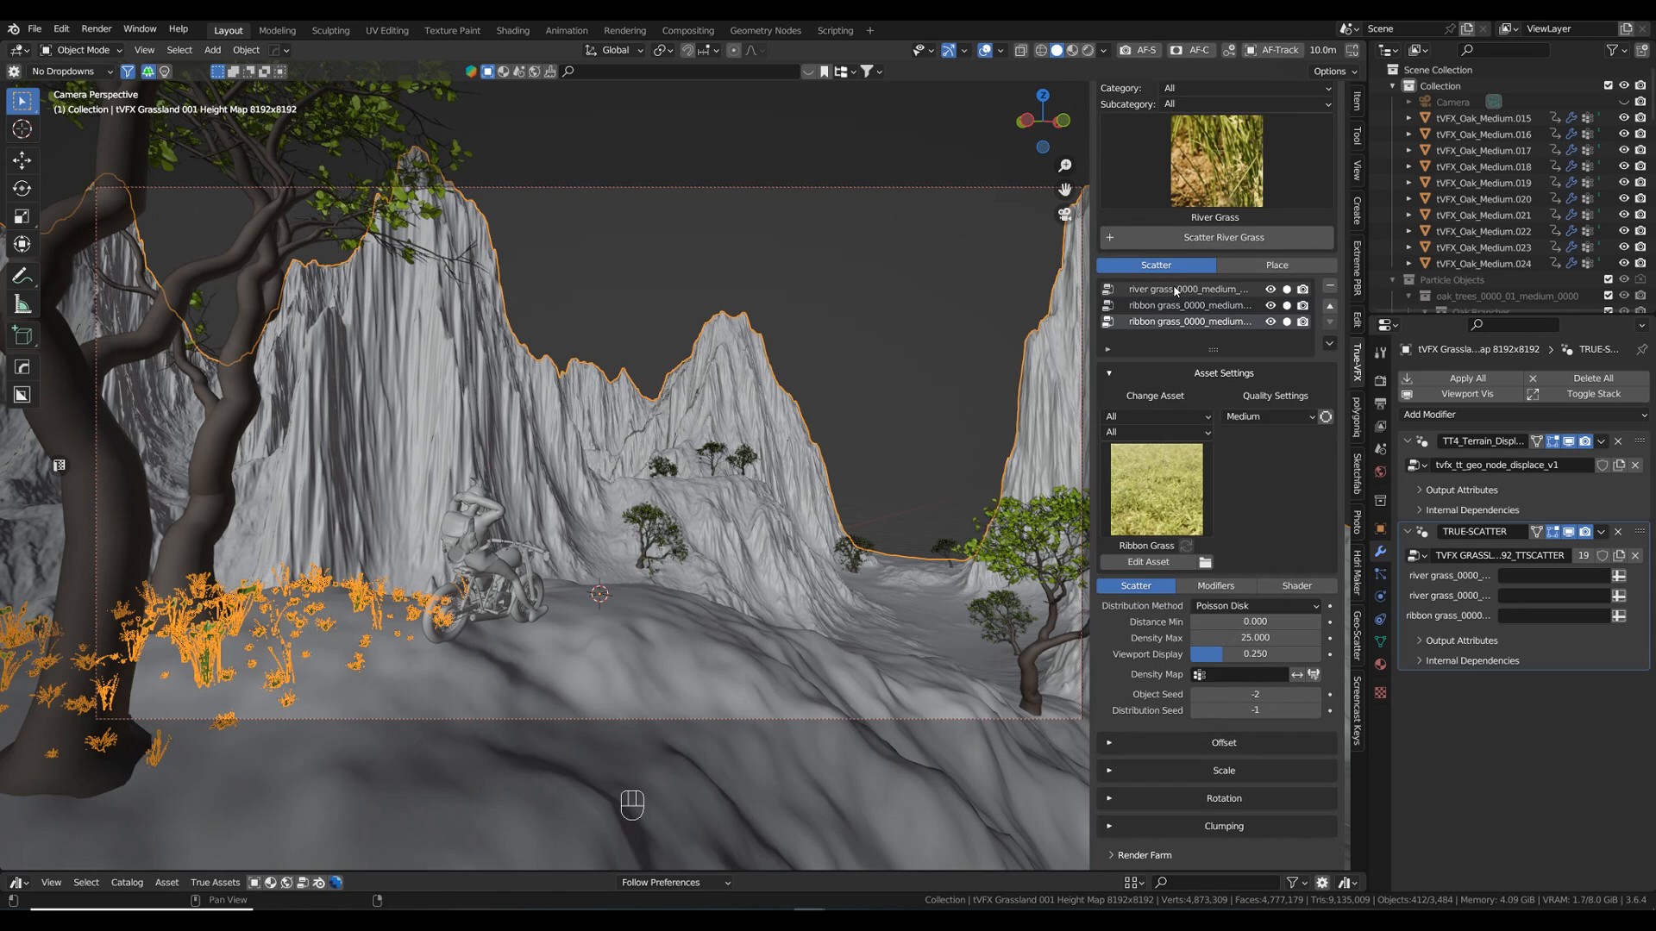
click(1160, 487)
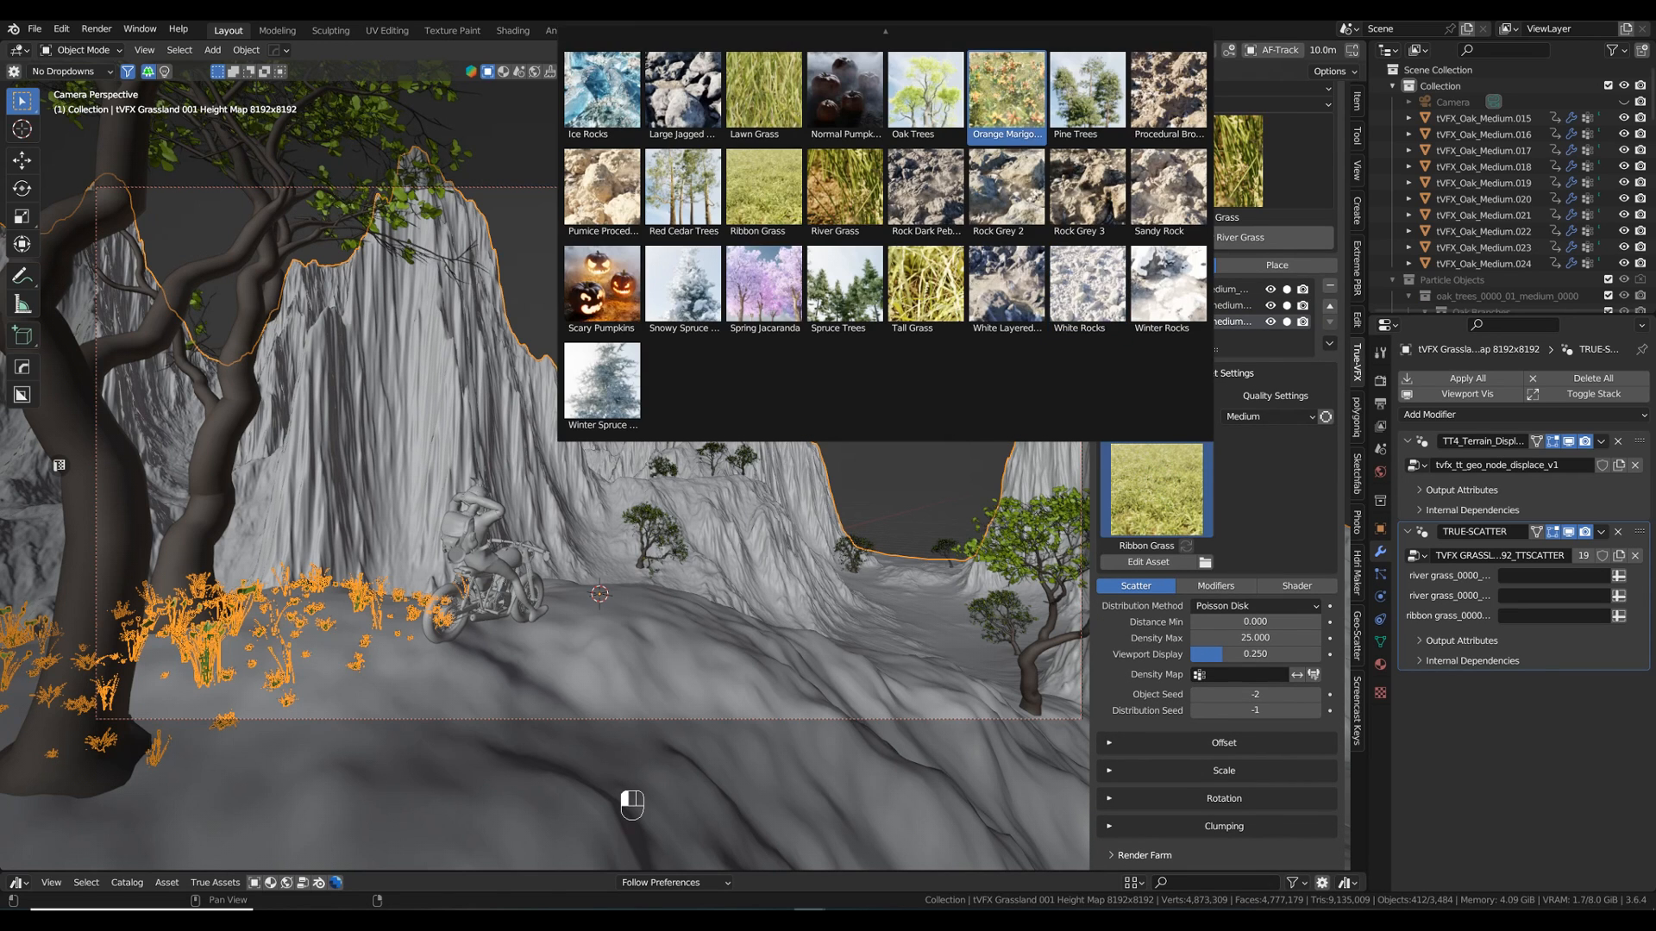
scroll(1104, 207, up, 3)
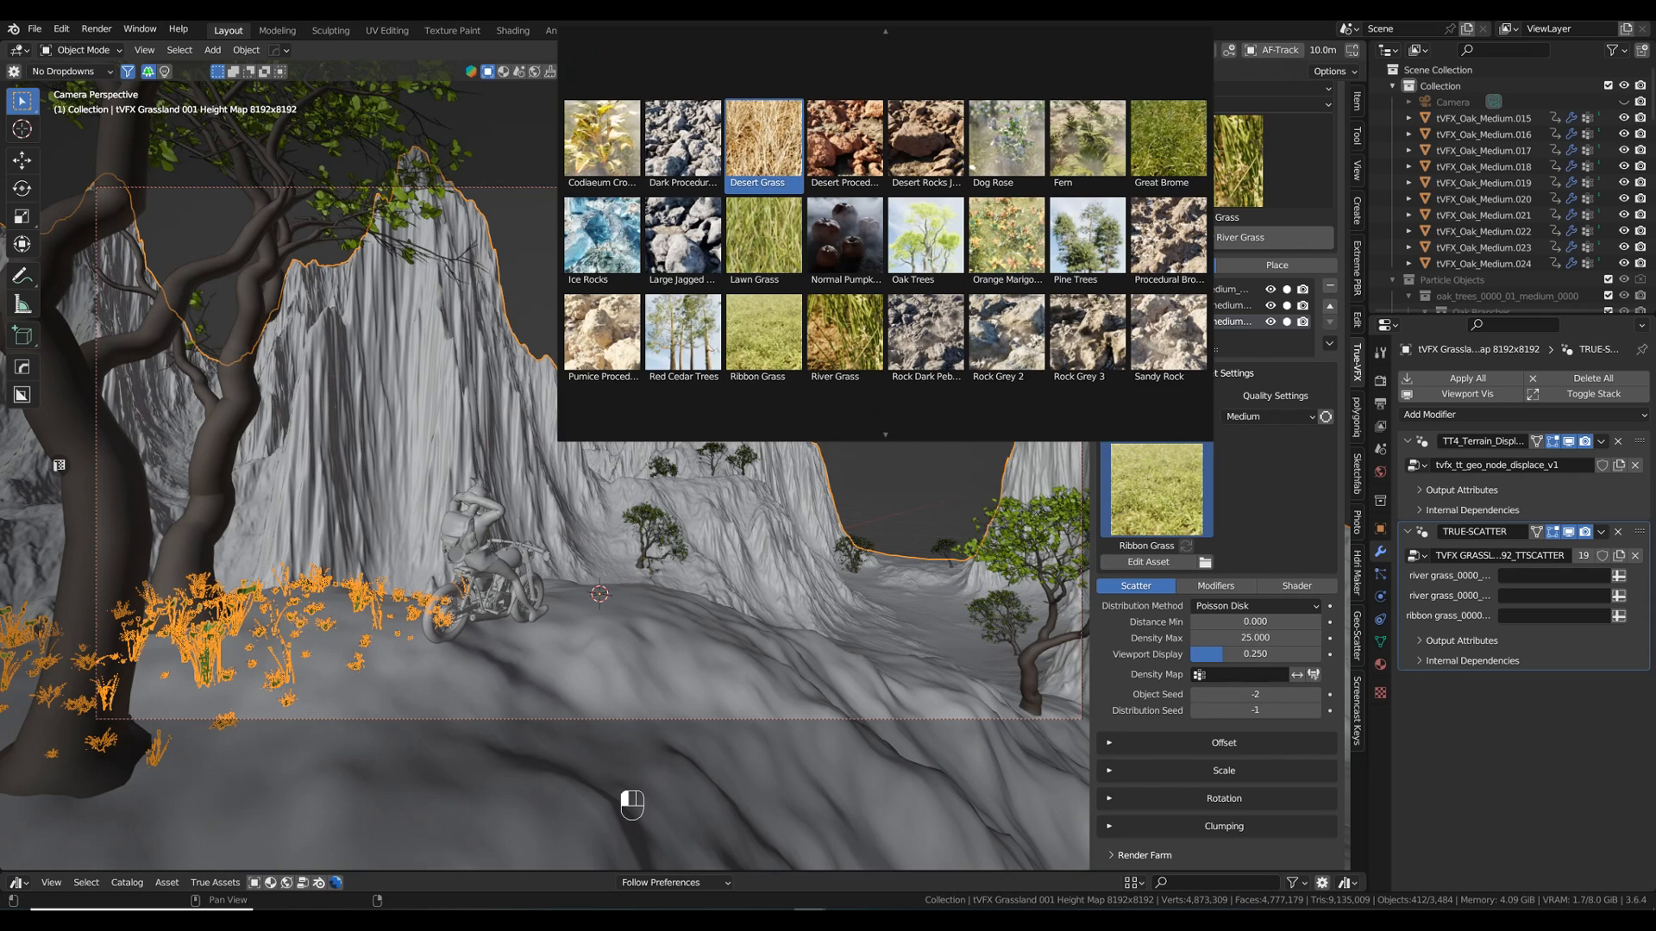
click(763, 142)
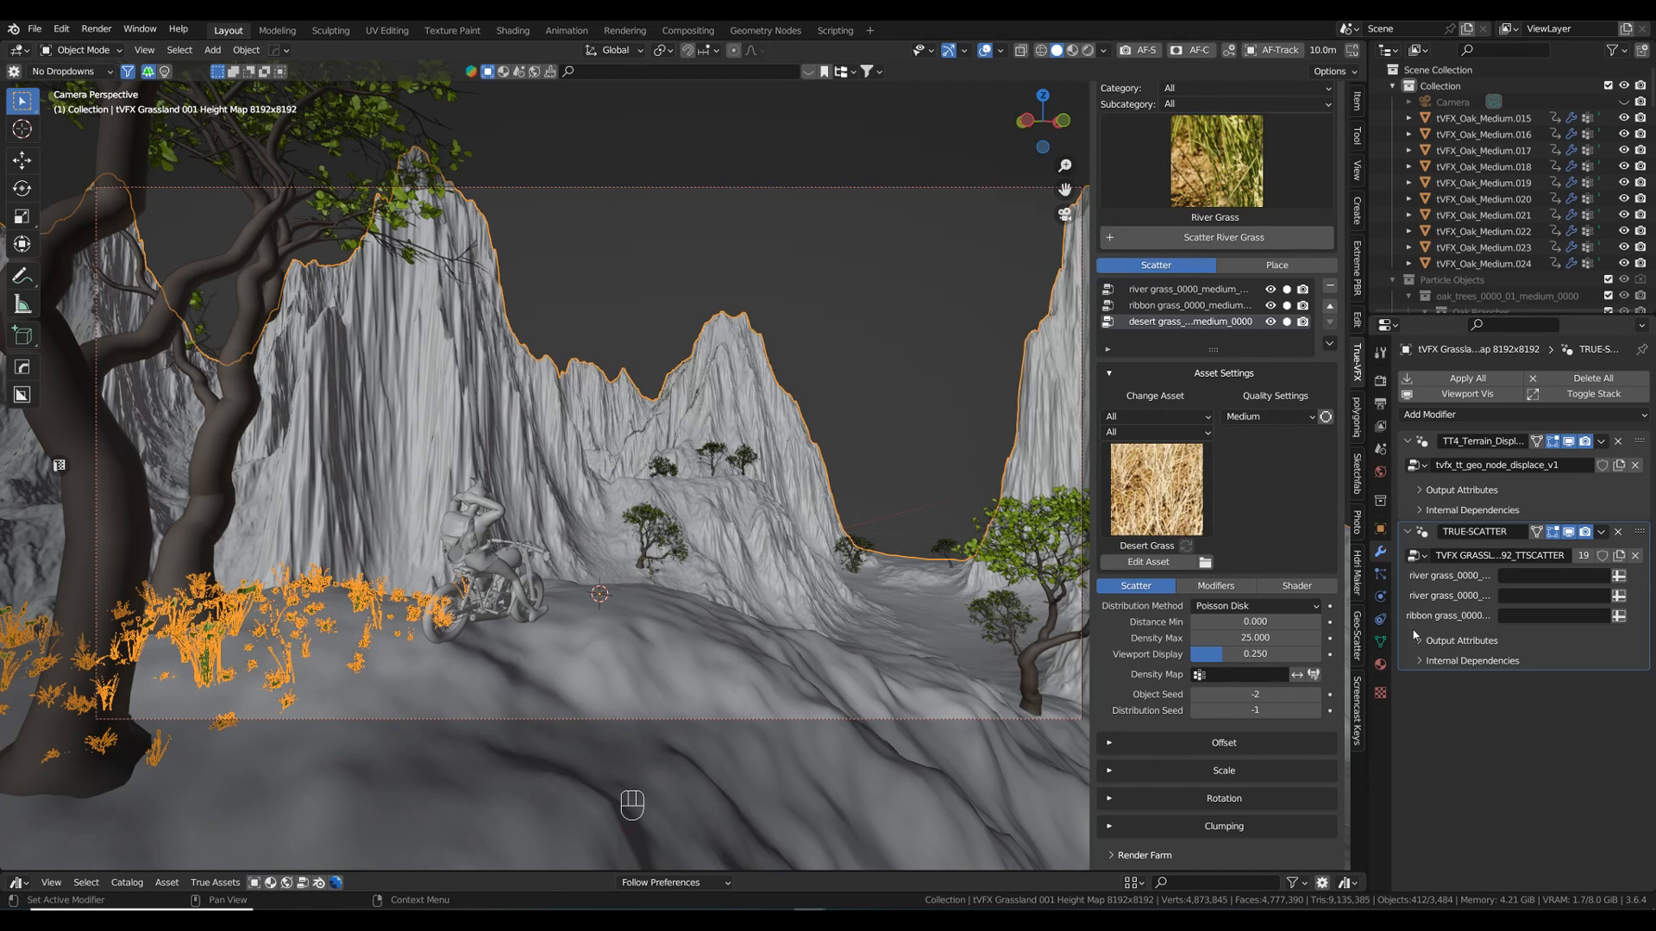
- Set the Desert Grass distribution seed to 0 and make its Scatter Around modifier use the oak nearest the camera, tVFX_Oak_Medium.024
click(1316, 711)
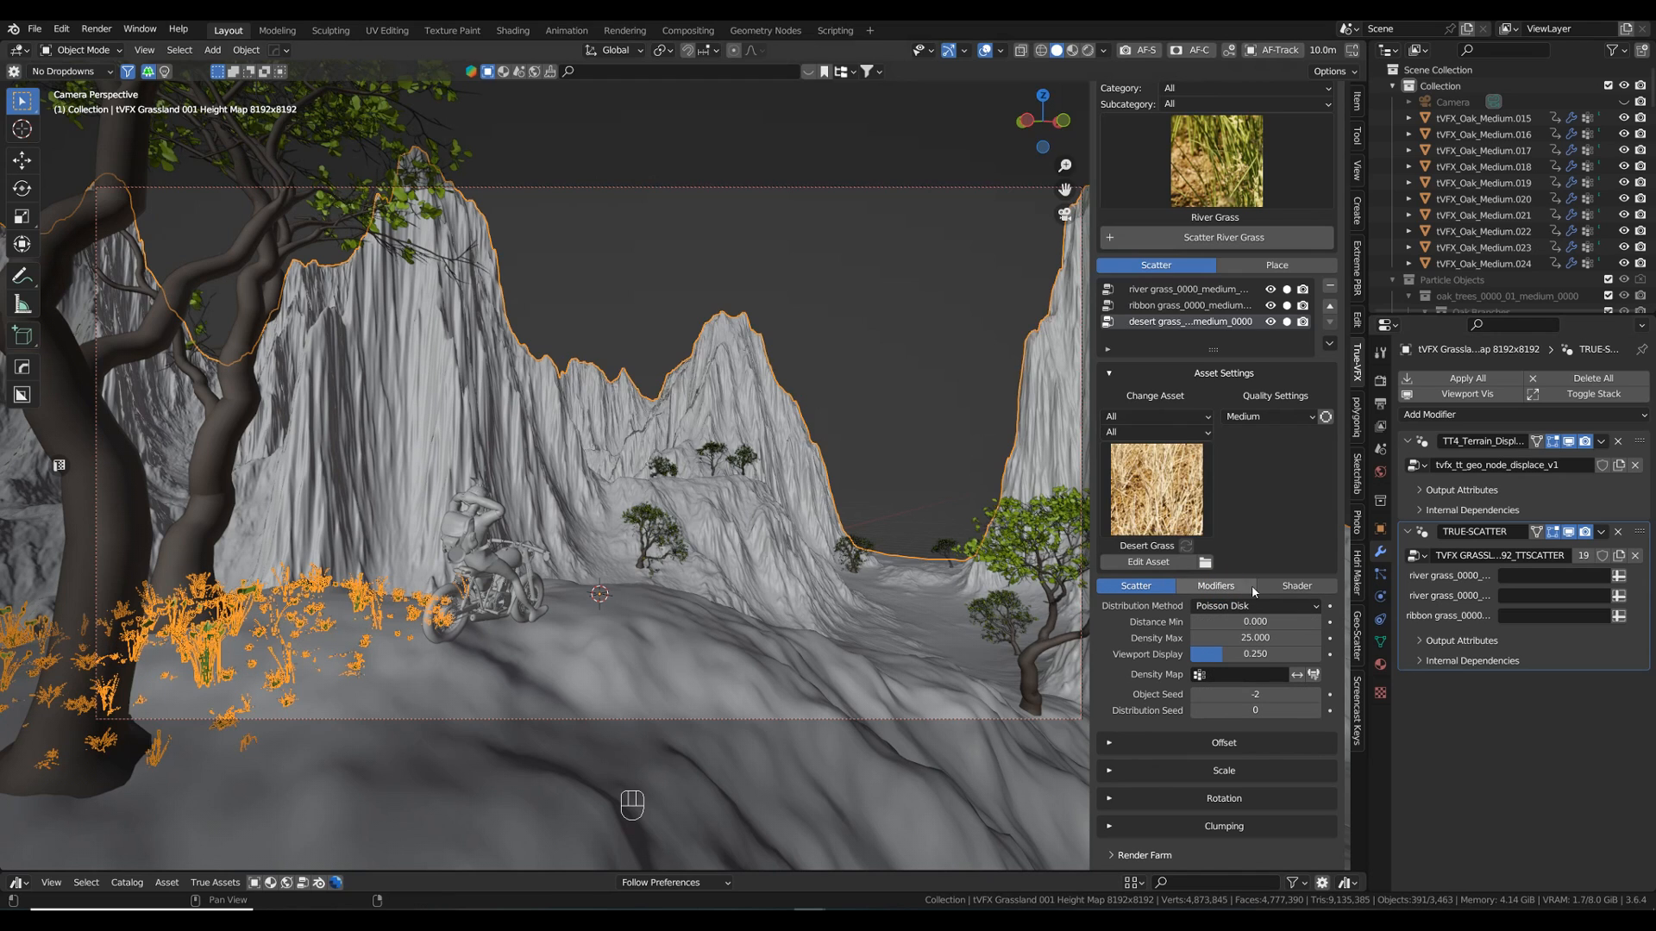
click(1216, 586)
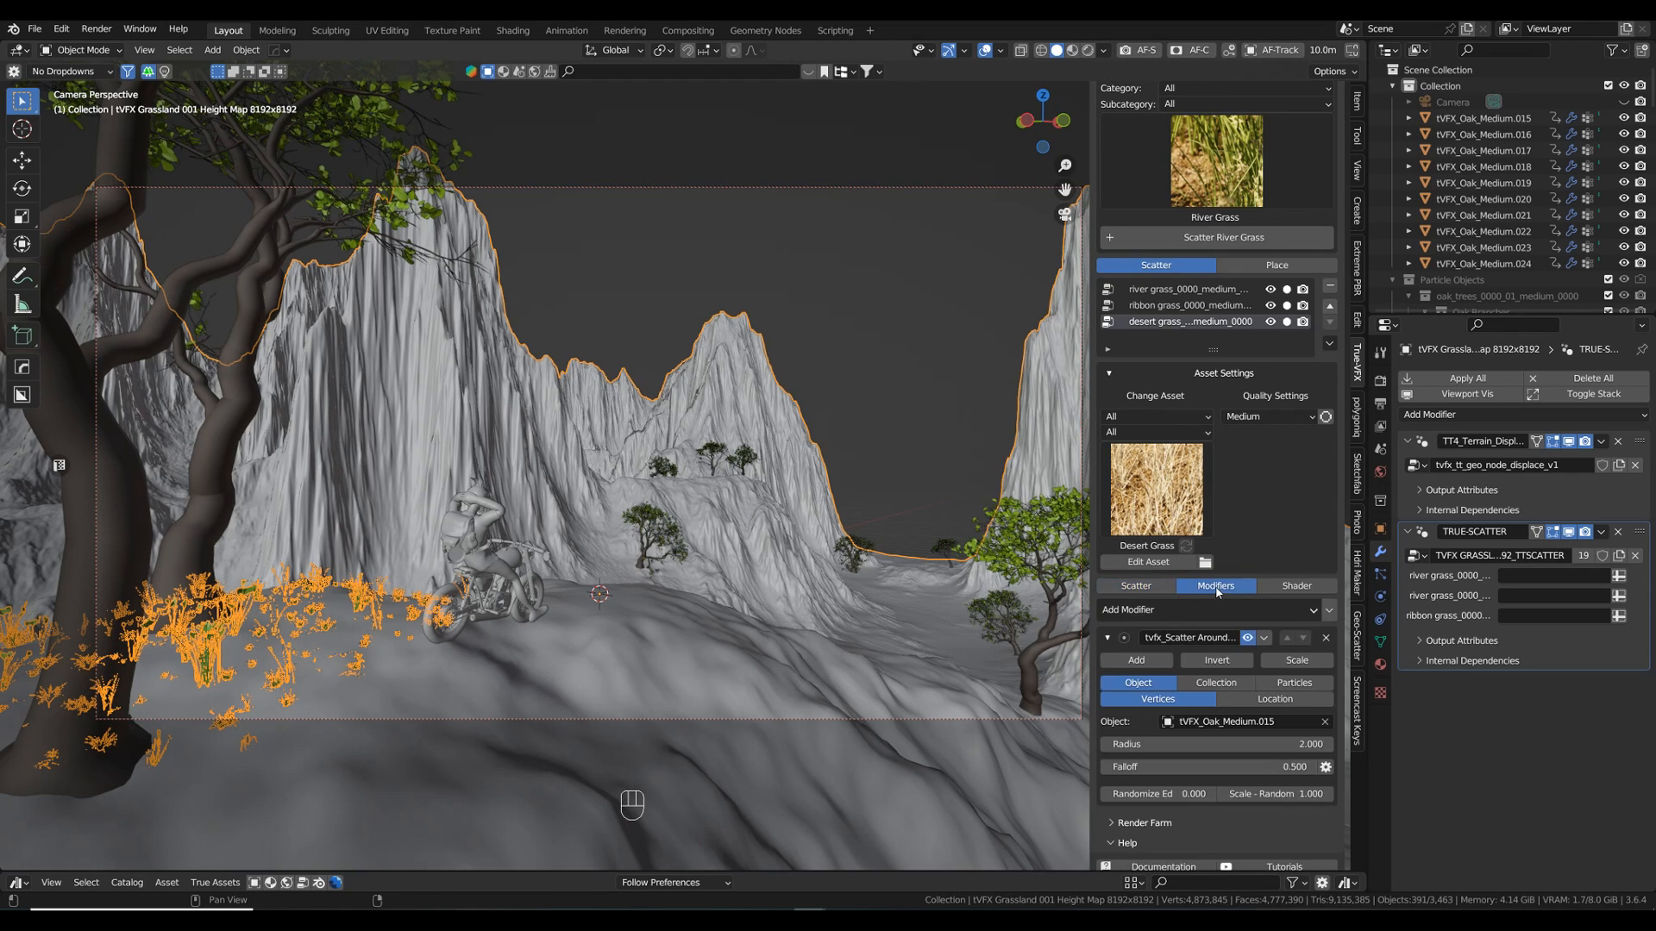
click(1325, 724)
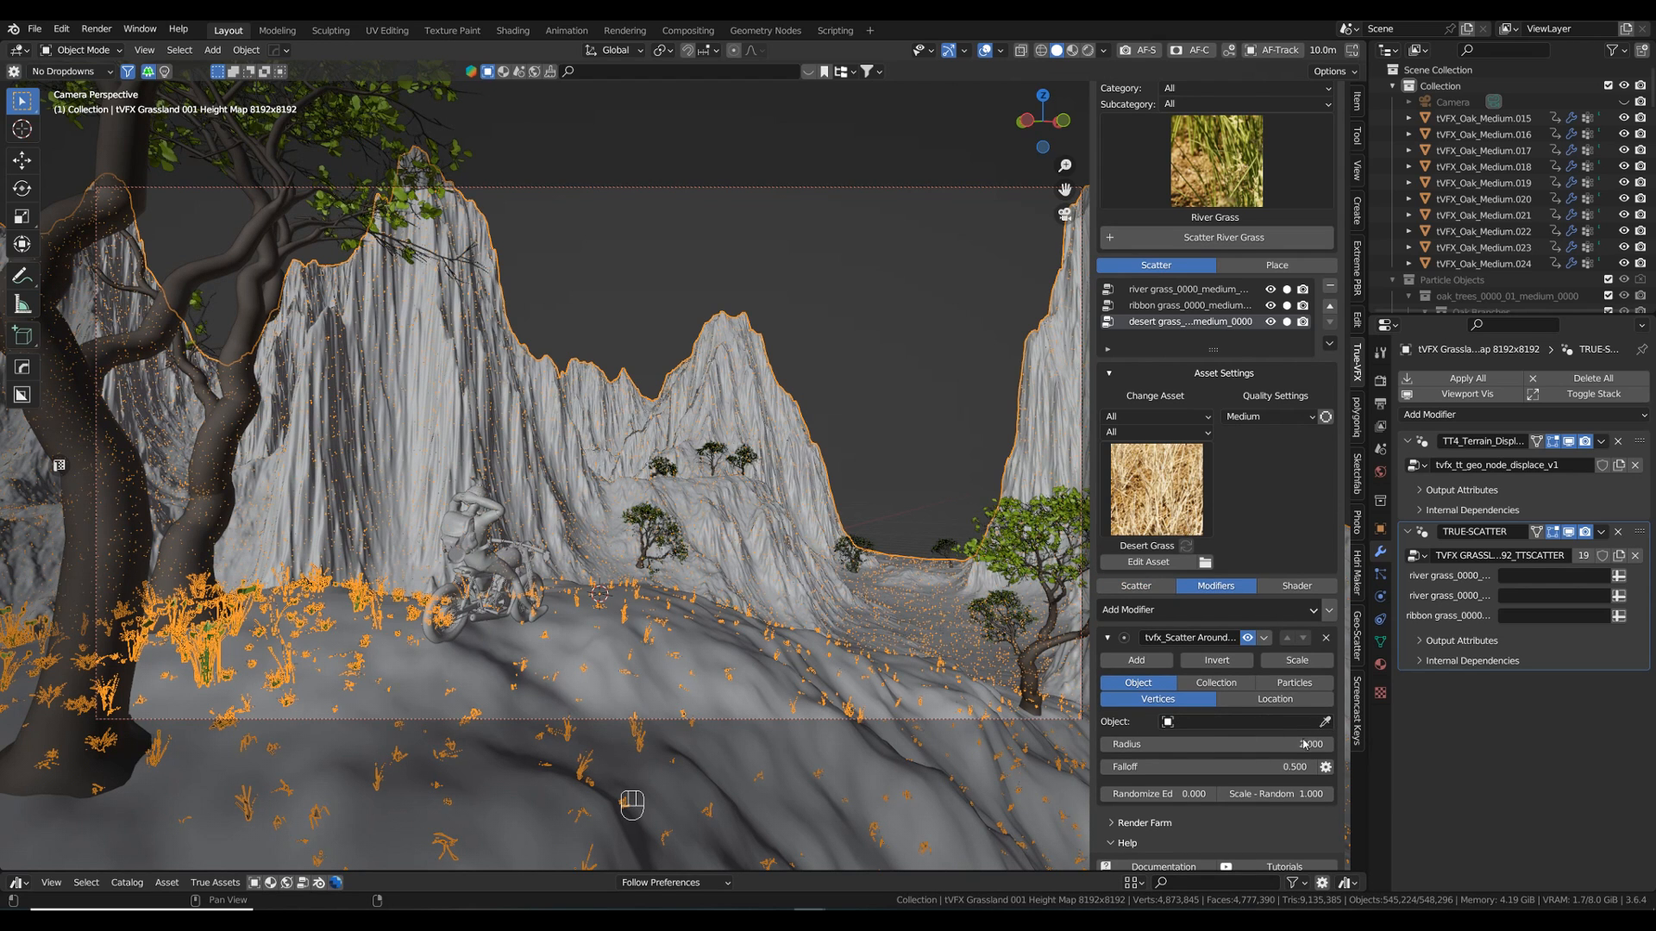
click(1324, 722)
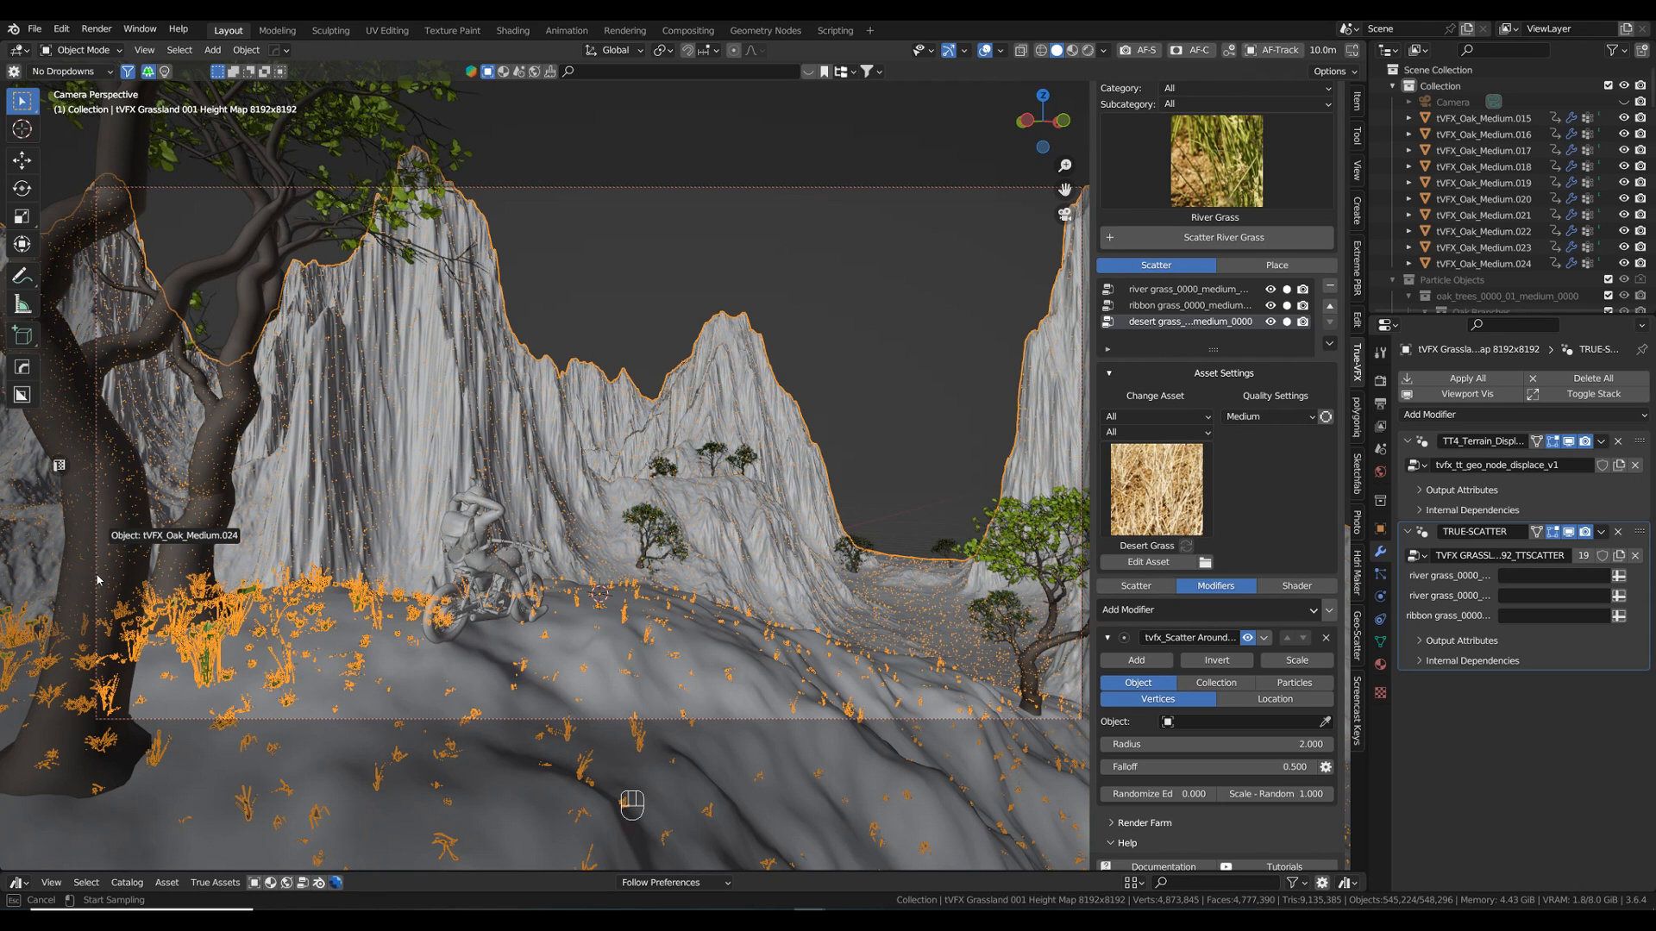
click(591, 670)
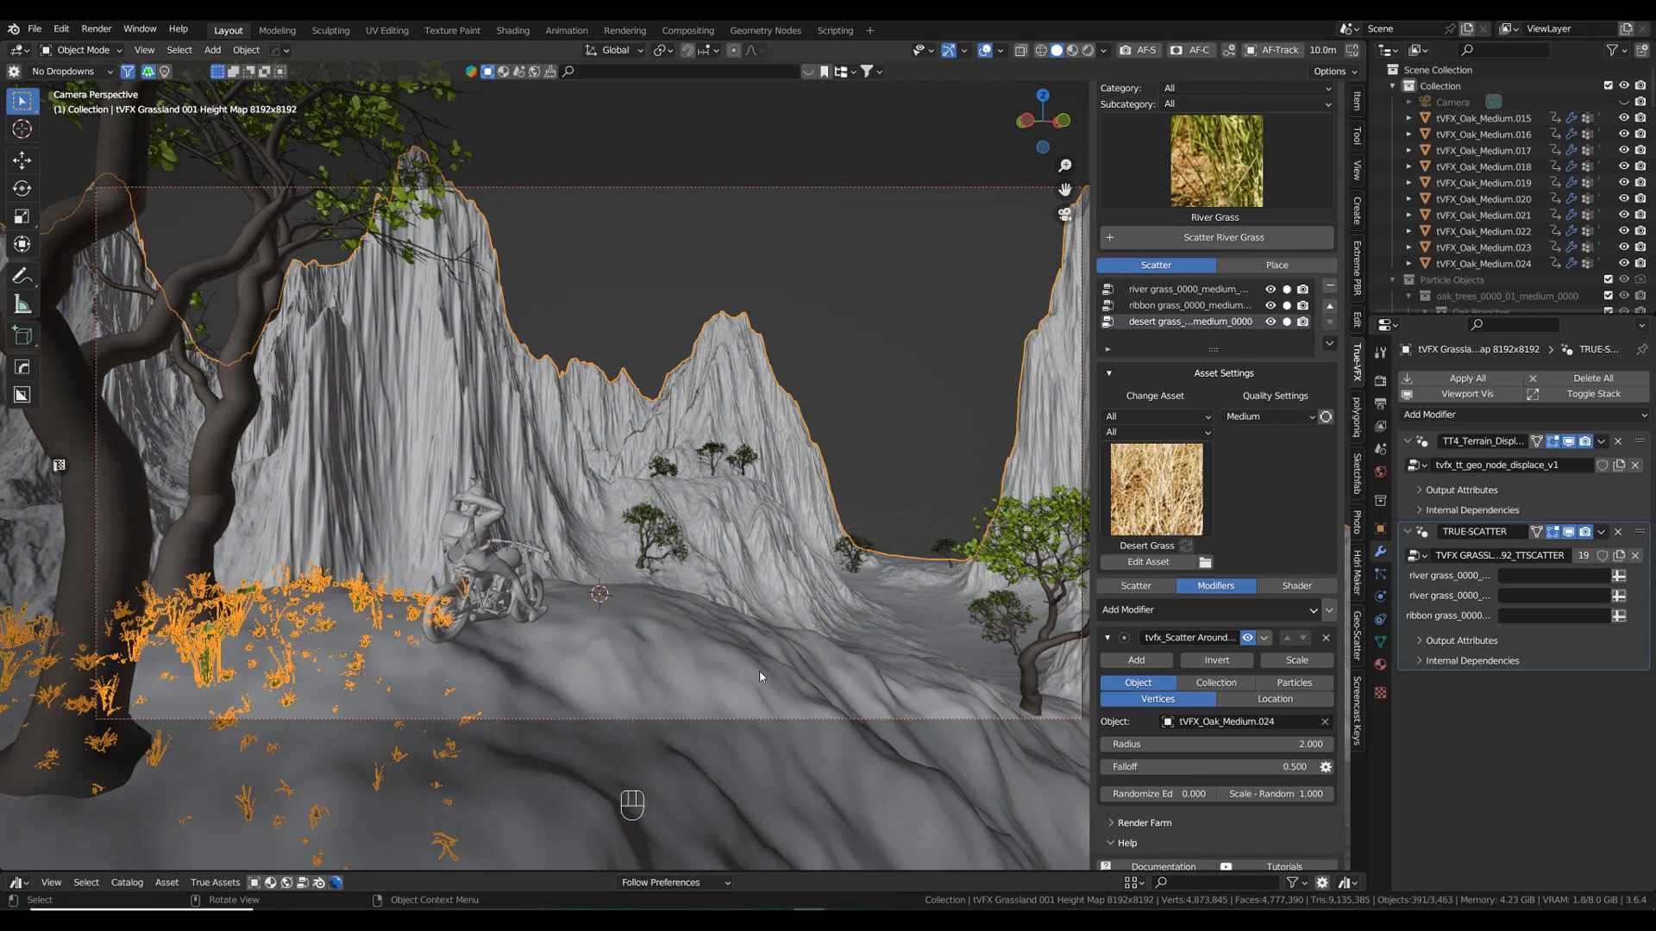
- Set the Desert Grass Scatter Around radius to 1.5
click(1280, 747)
text(1)
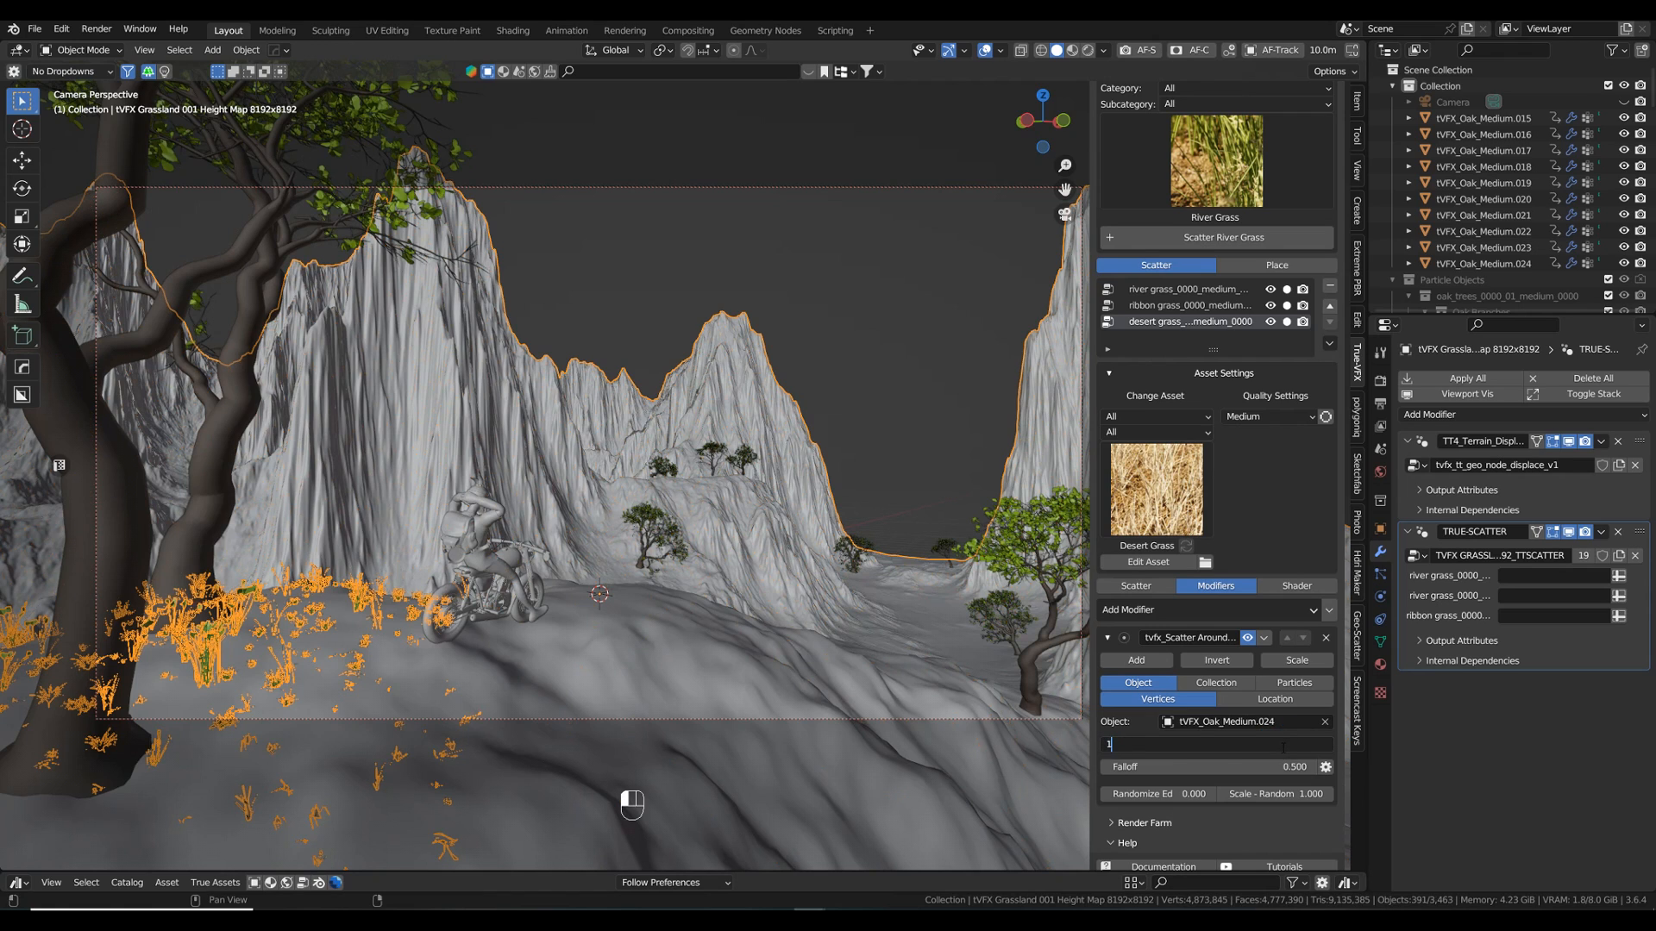
text(.52)
key(BackSpace)
key(Return)
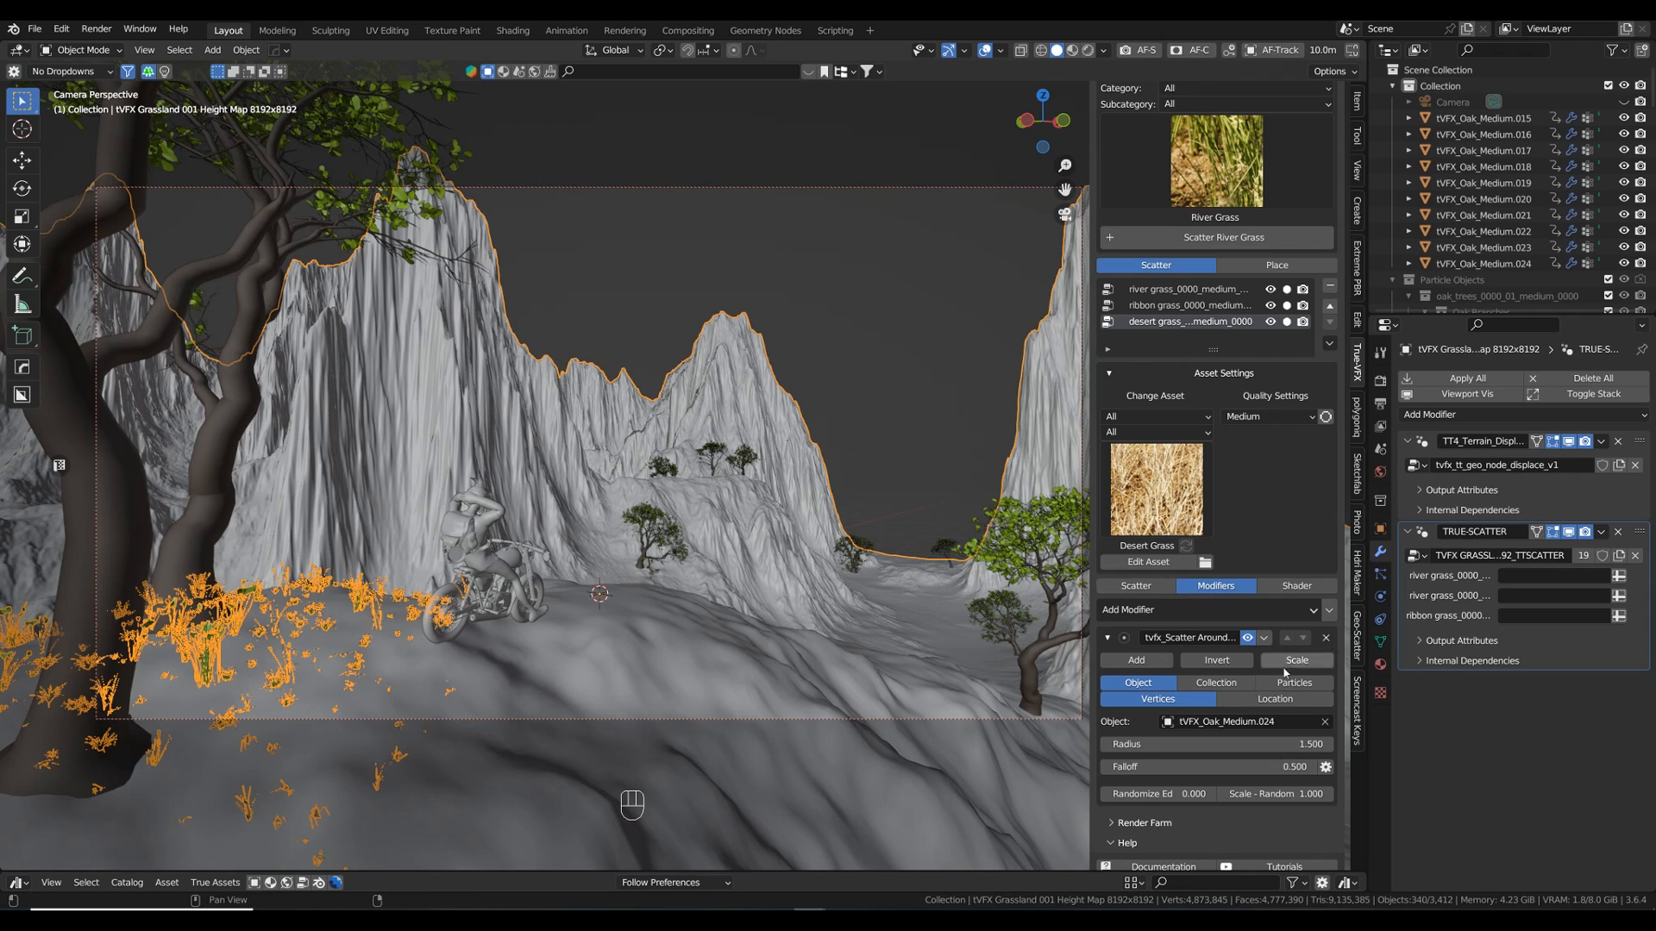
- Hide the Ribbon Grass and River Grass scatters in the viewport and set the Desert Grass minimum scale to 1
click(1271, 305)
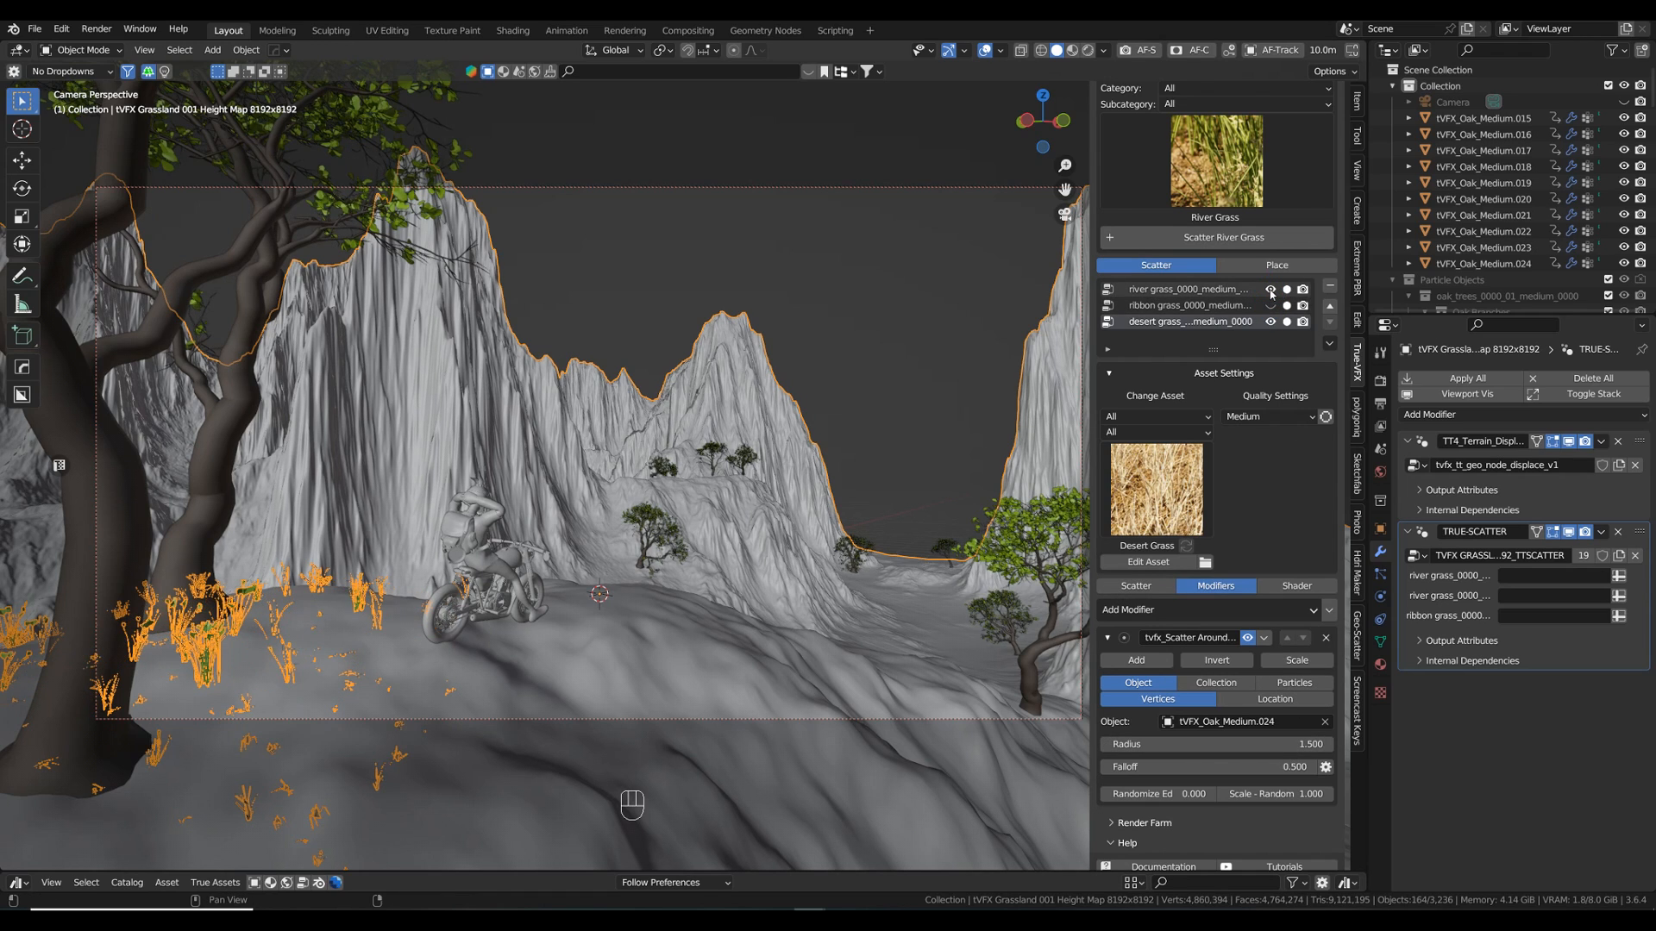
click(1270, 290)
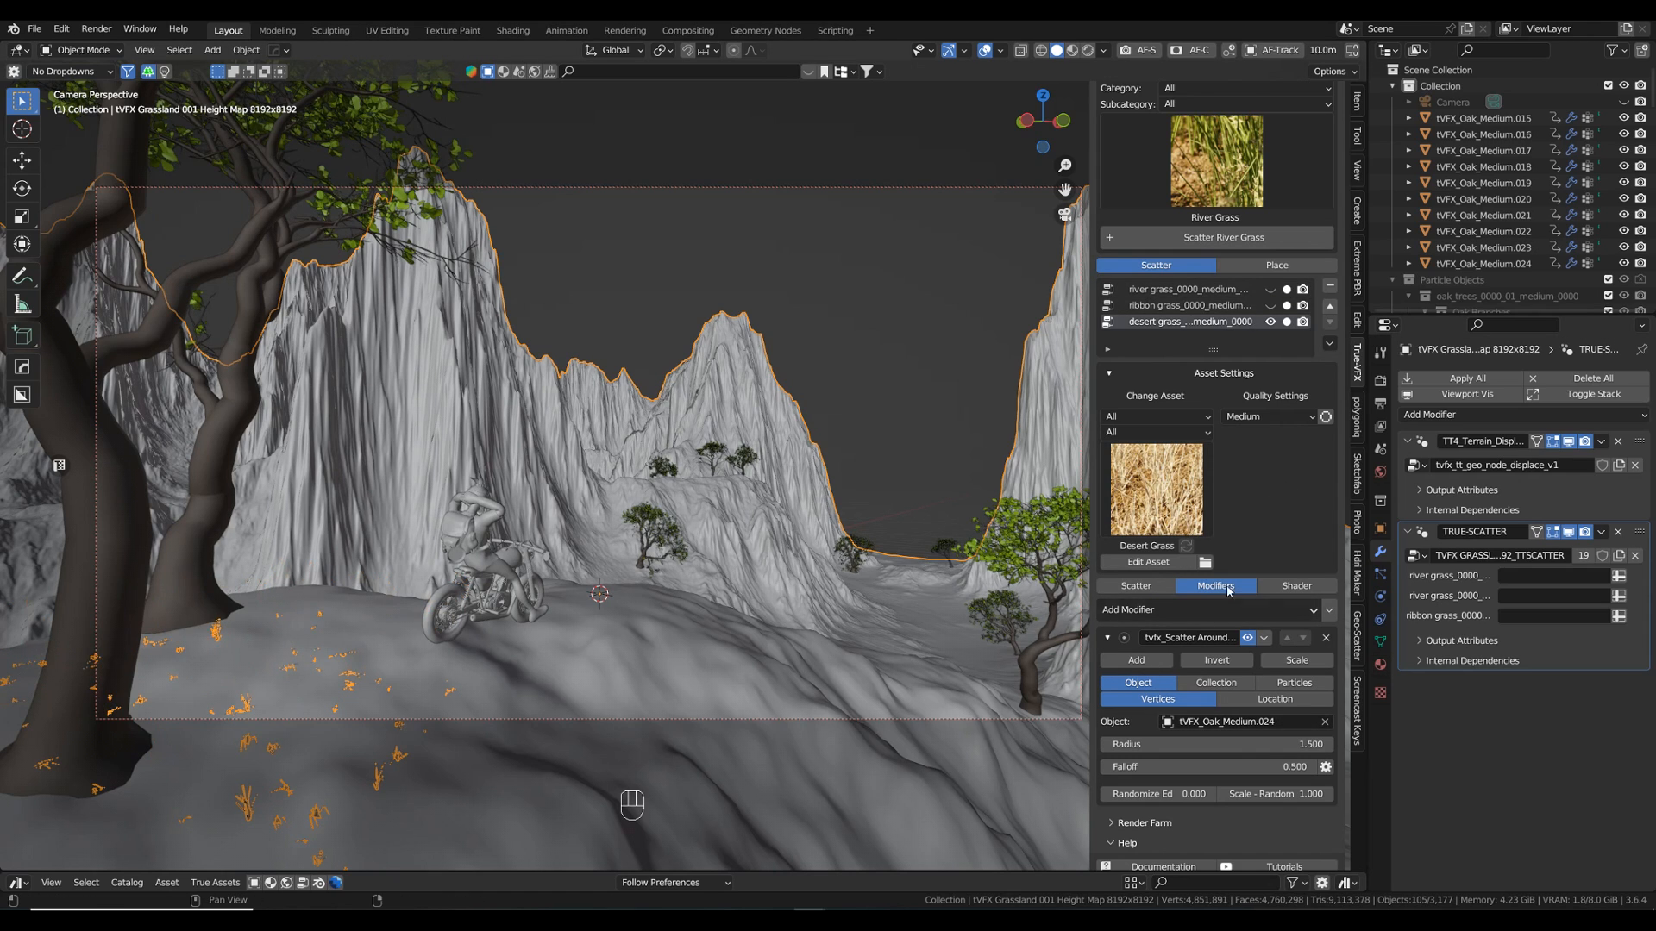
click(1137, 588)
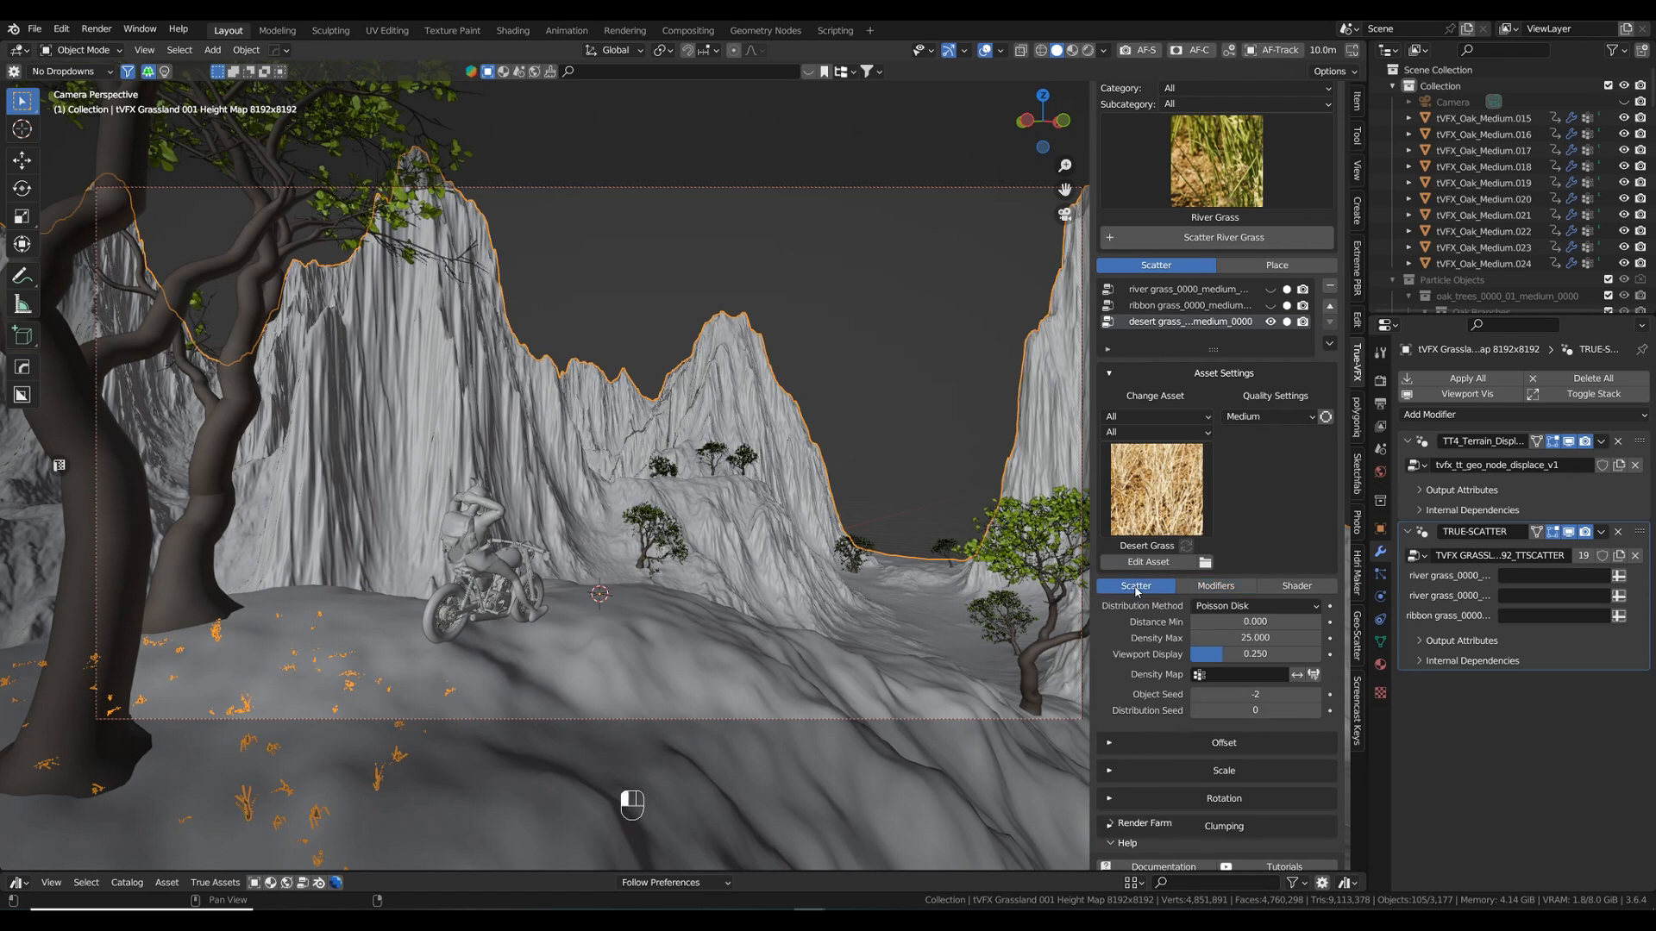
click(1160, 771)
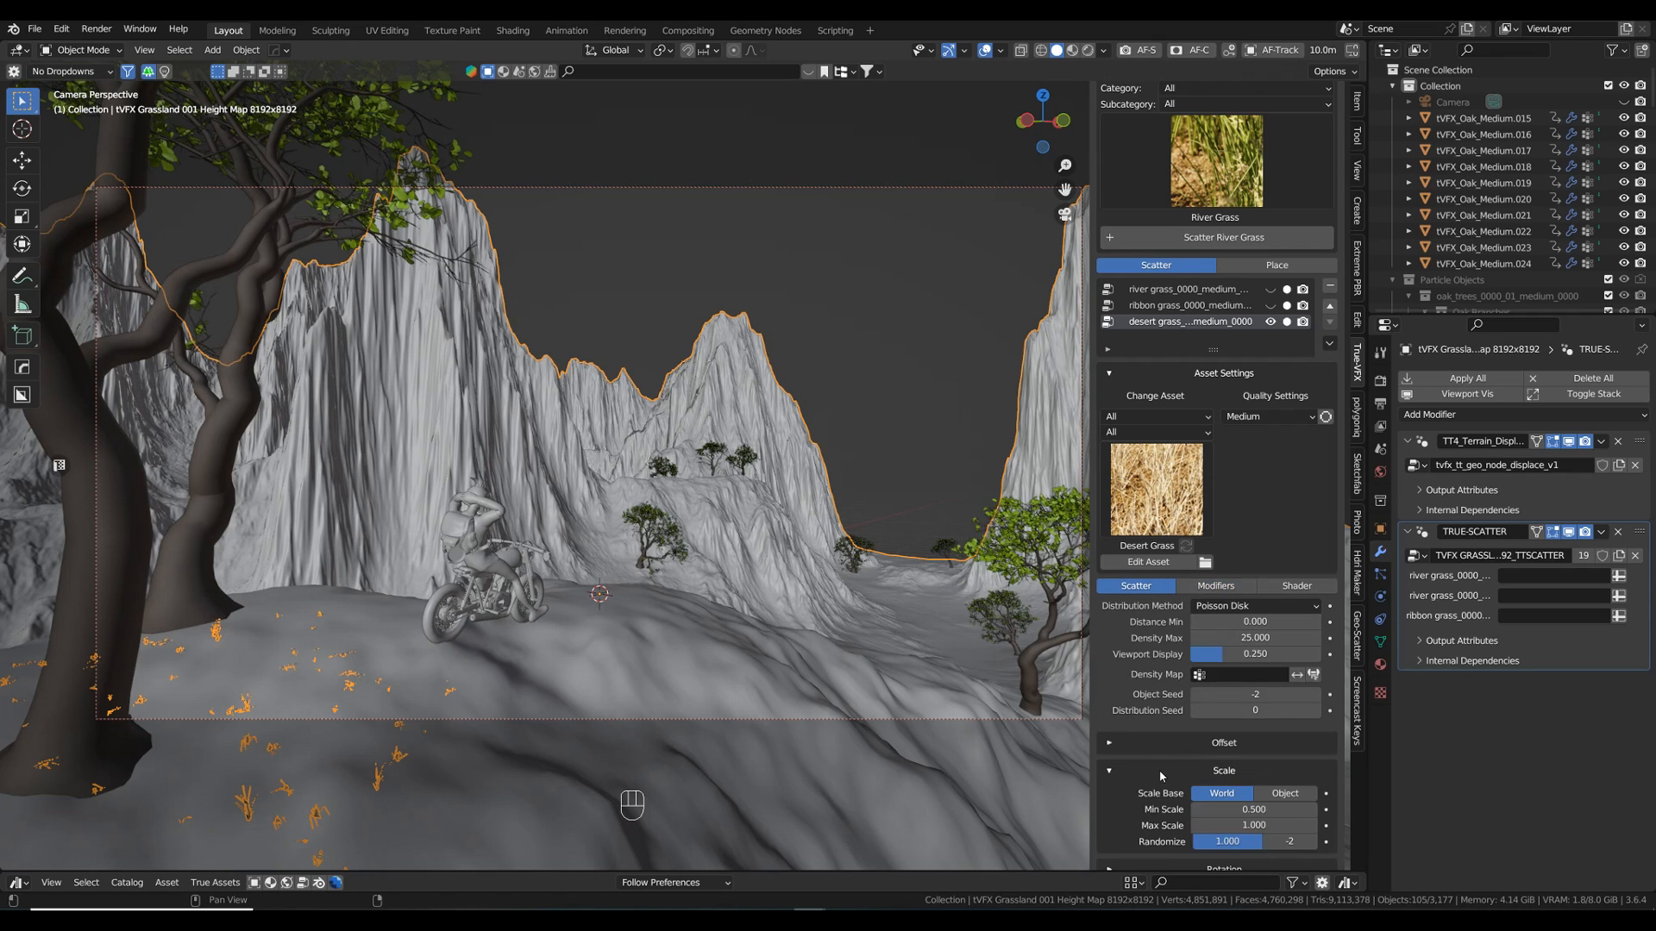
click(1245, 809)
text(1)
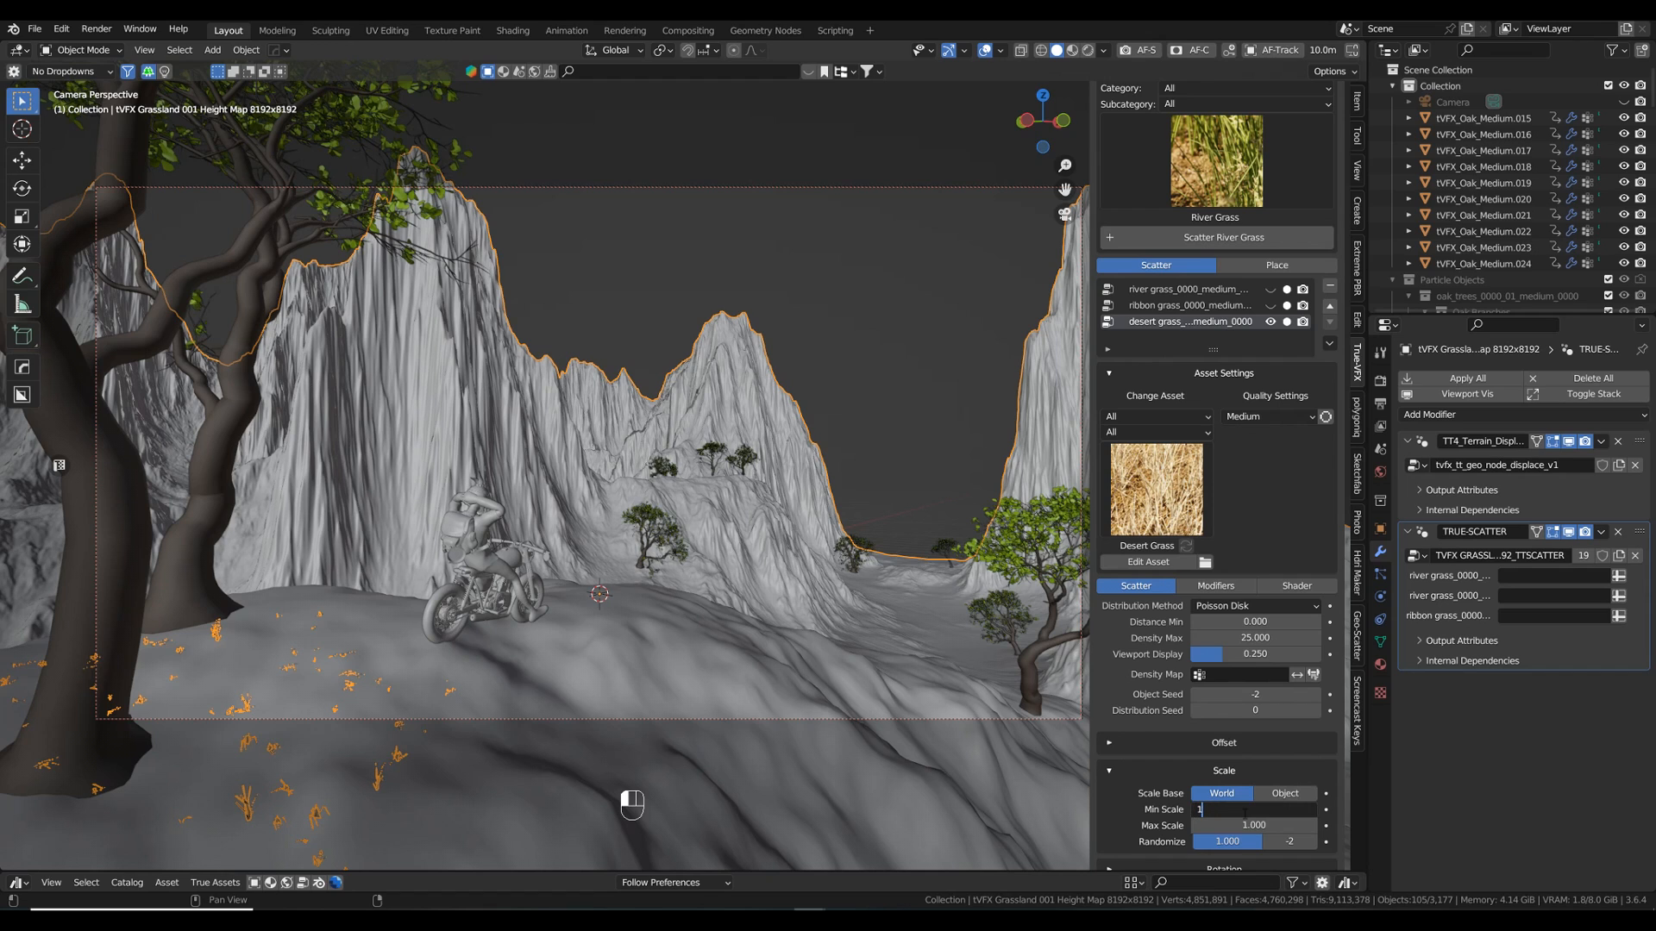
click(1244, 825)
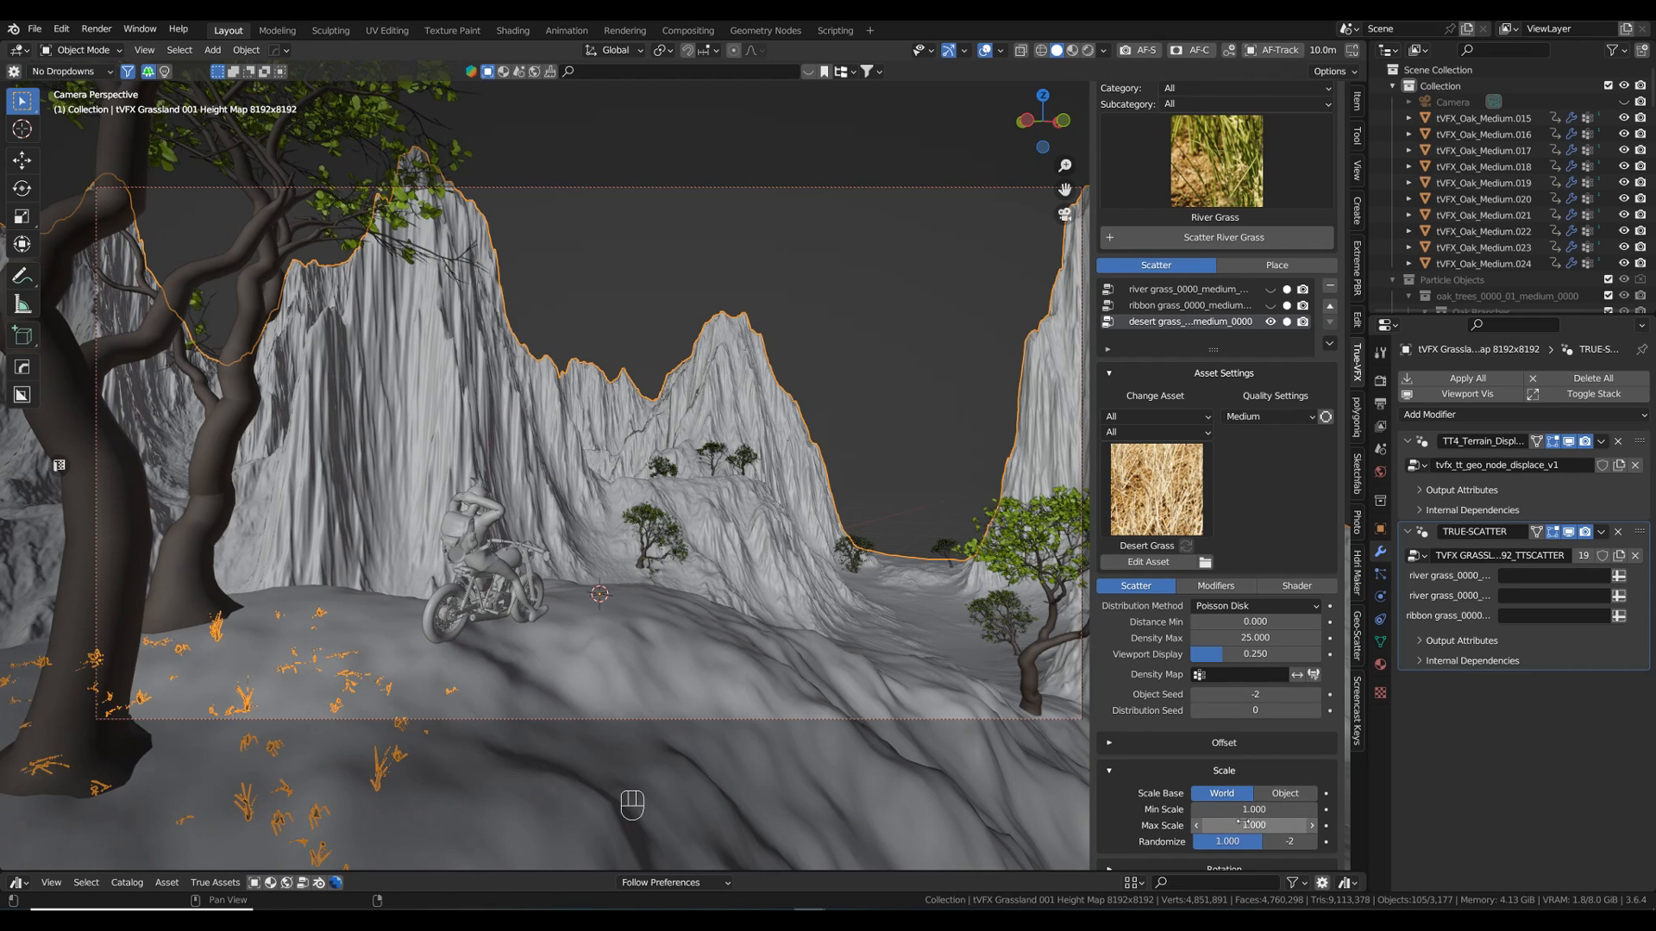
- Set the Desert Grass maximum scale to 1.5 and hide the Desert Grass scatter on the terrain in the viewport
text(1.5)
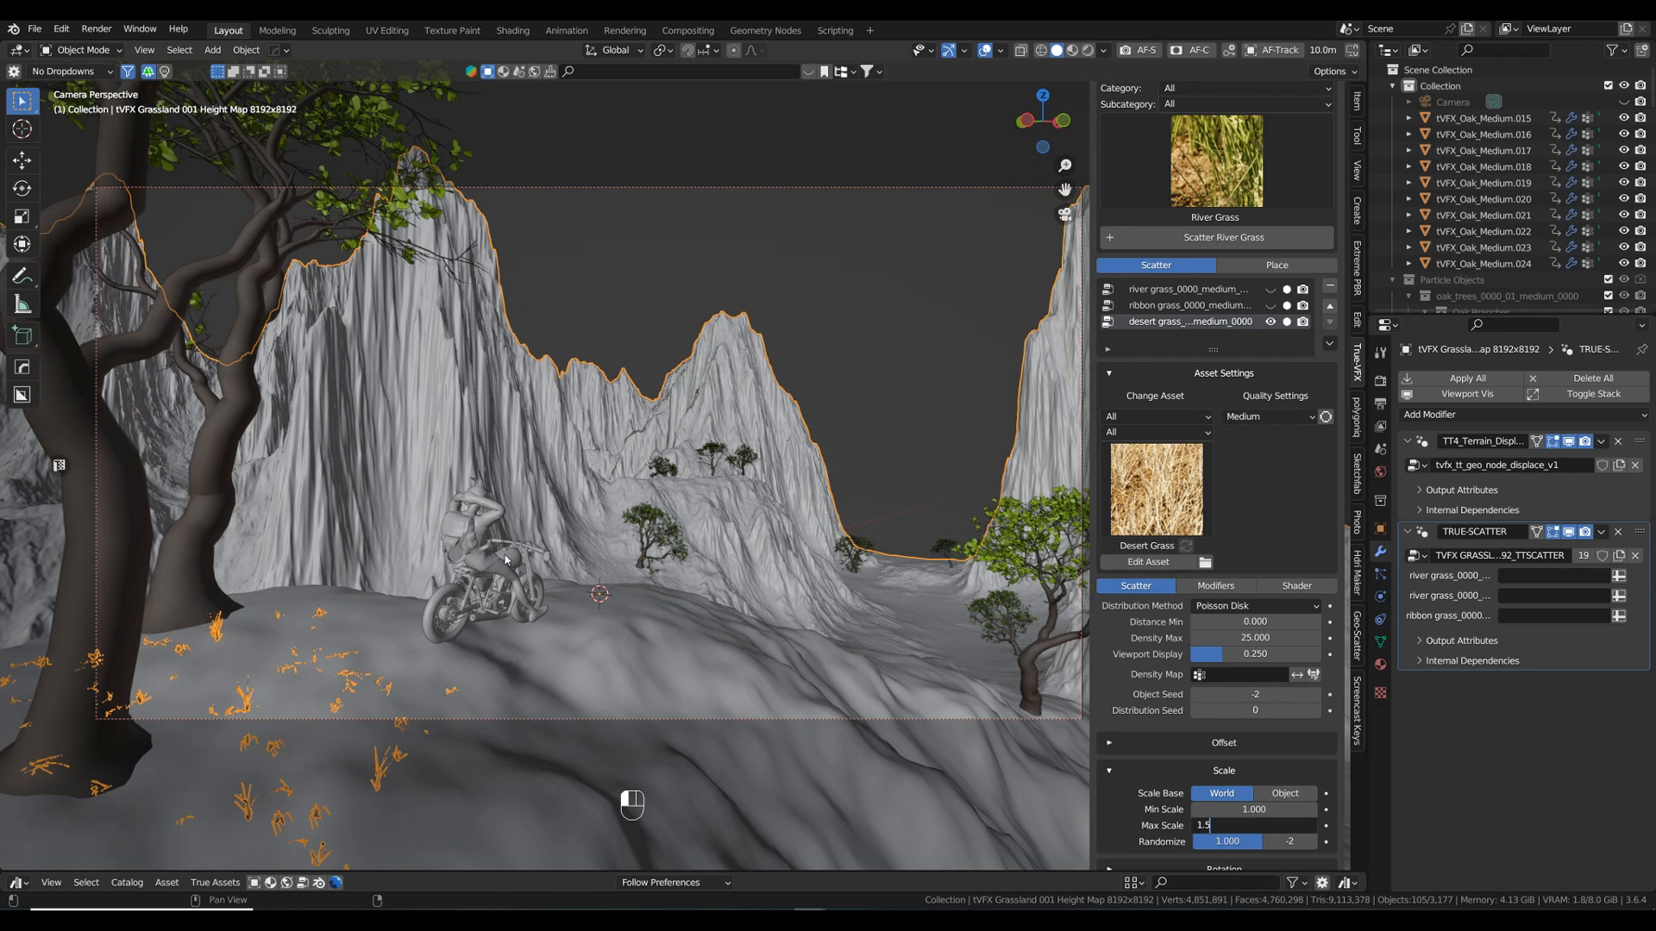
key(Return)
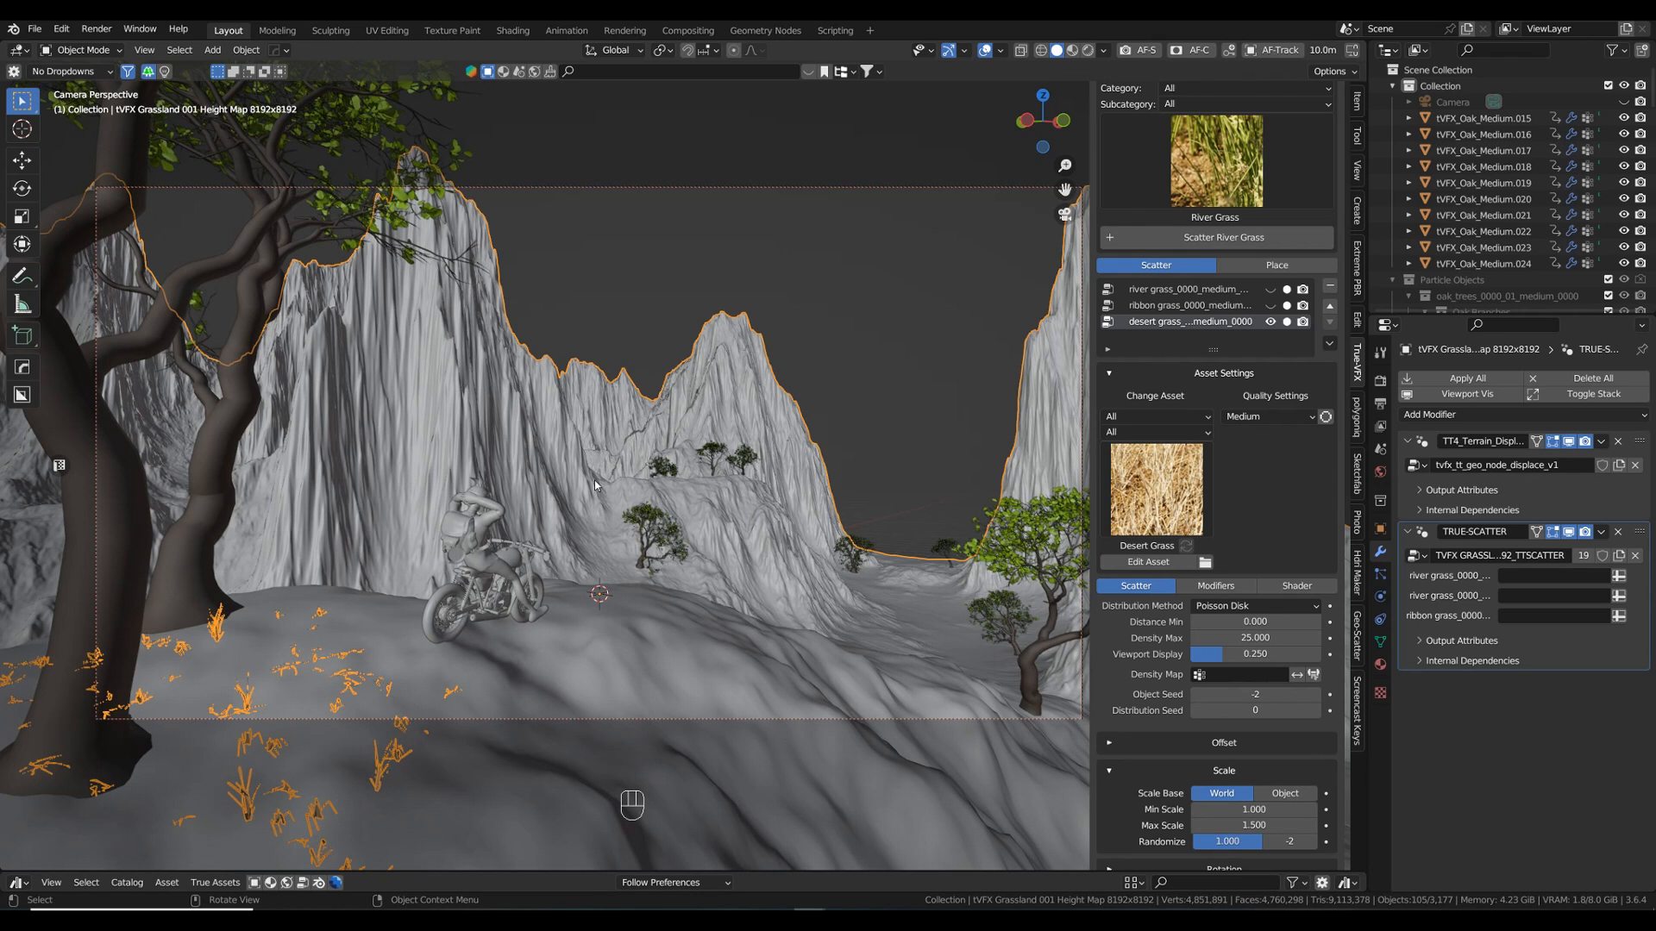
click(872, 304)
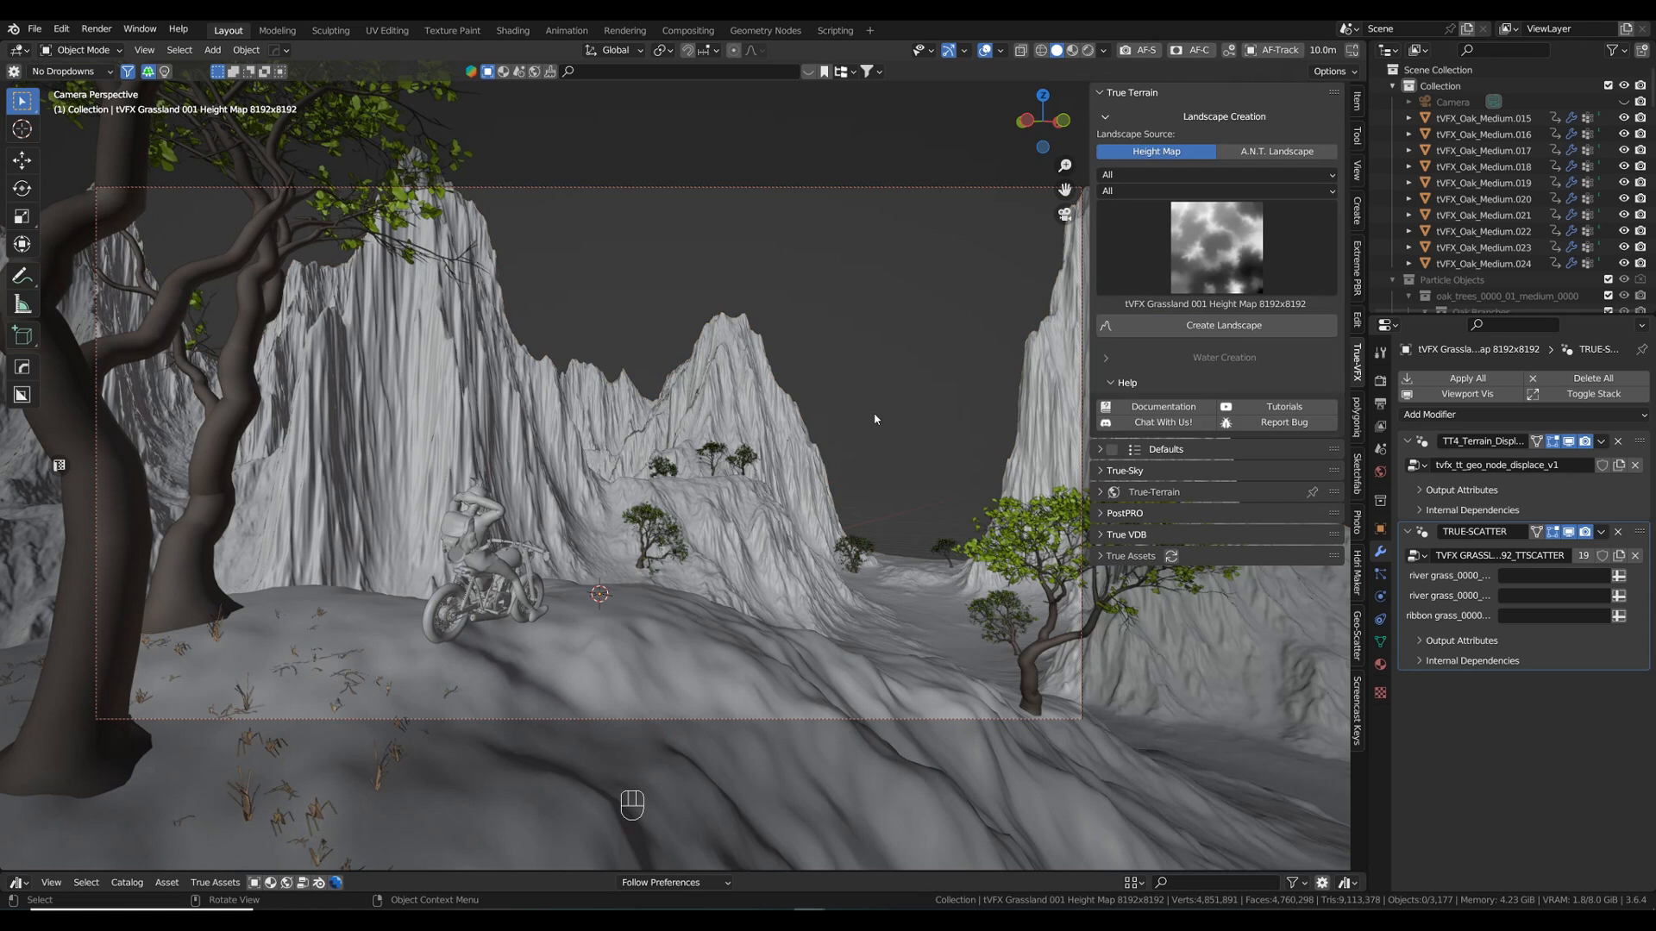
click(431, 659)
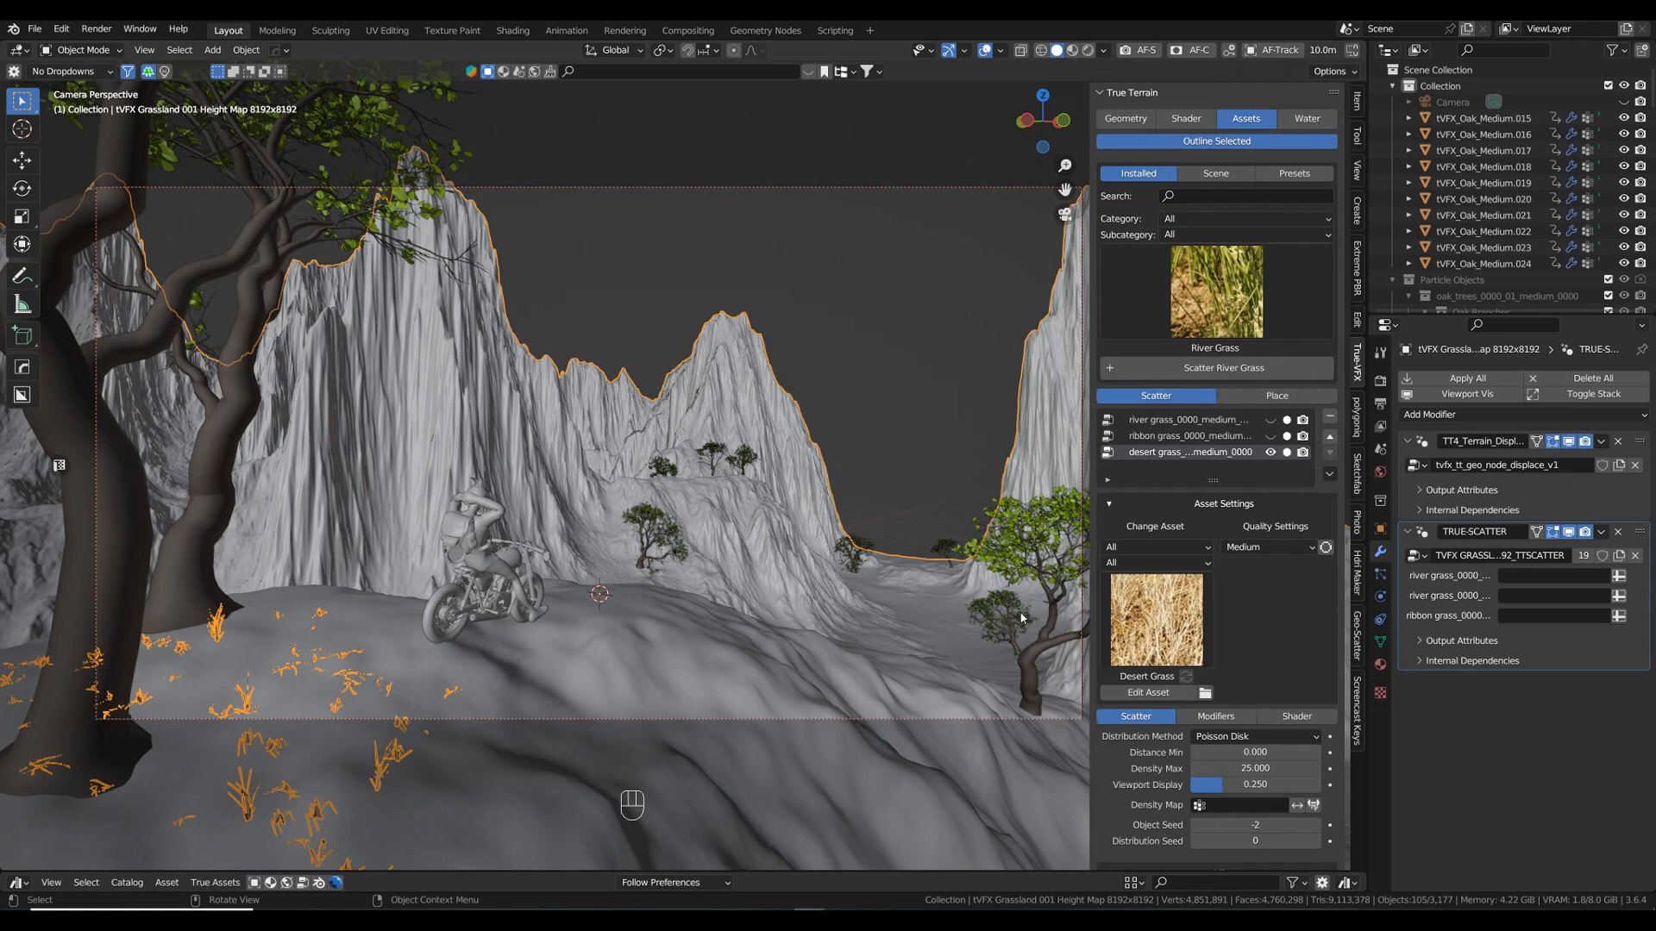
click(1271, 452)
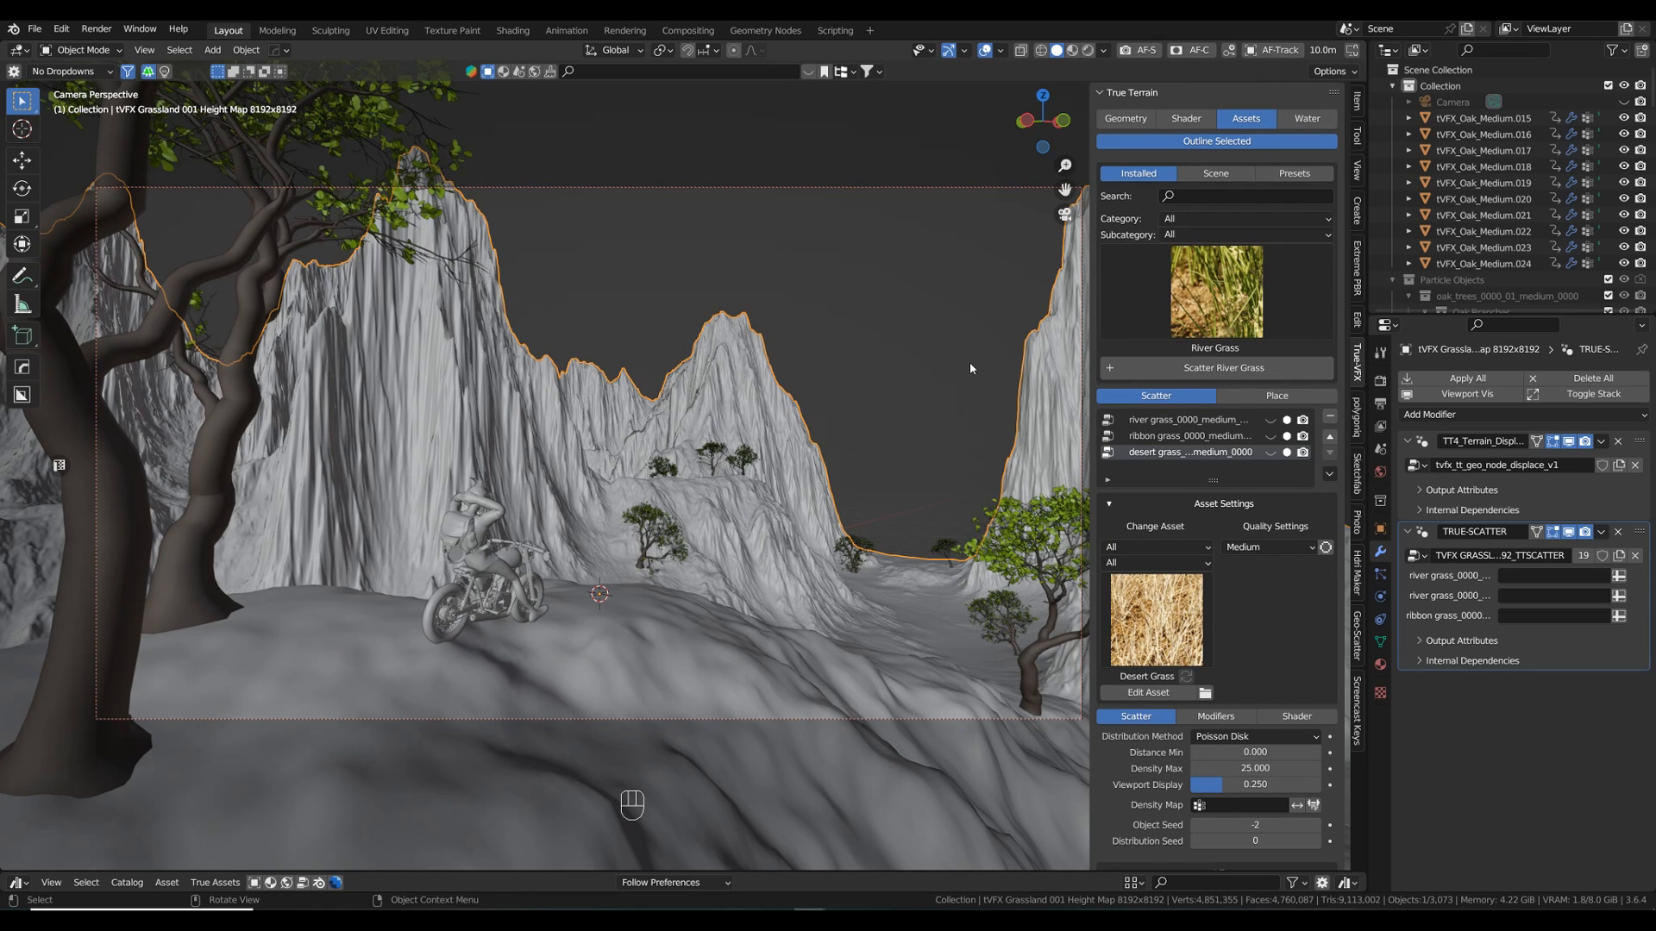
- Render the scene, inspect the enlarged render result, and switch the render slot to Slot 3
key(F12)
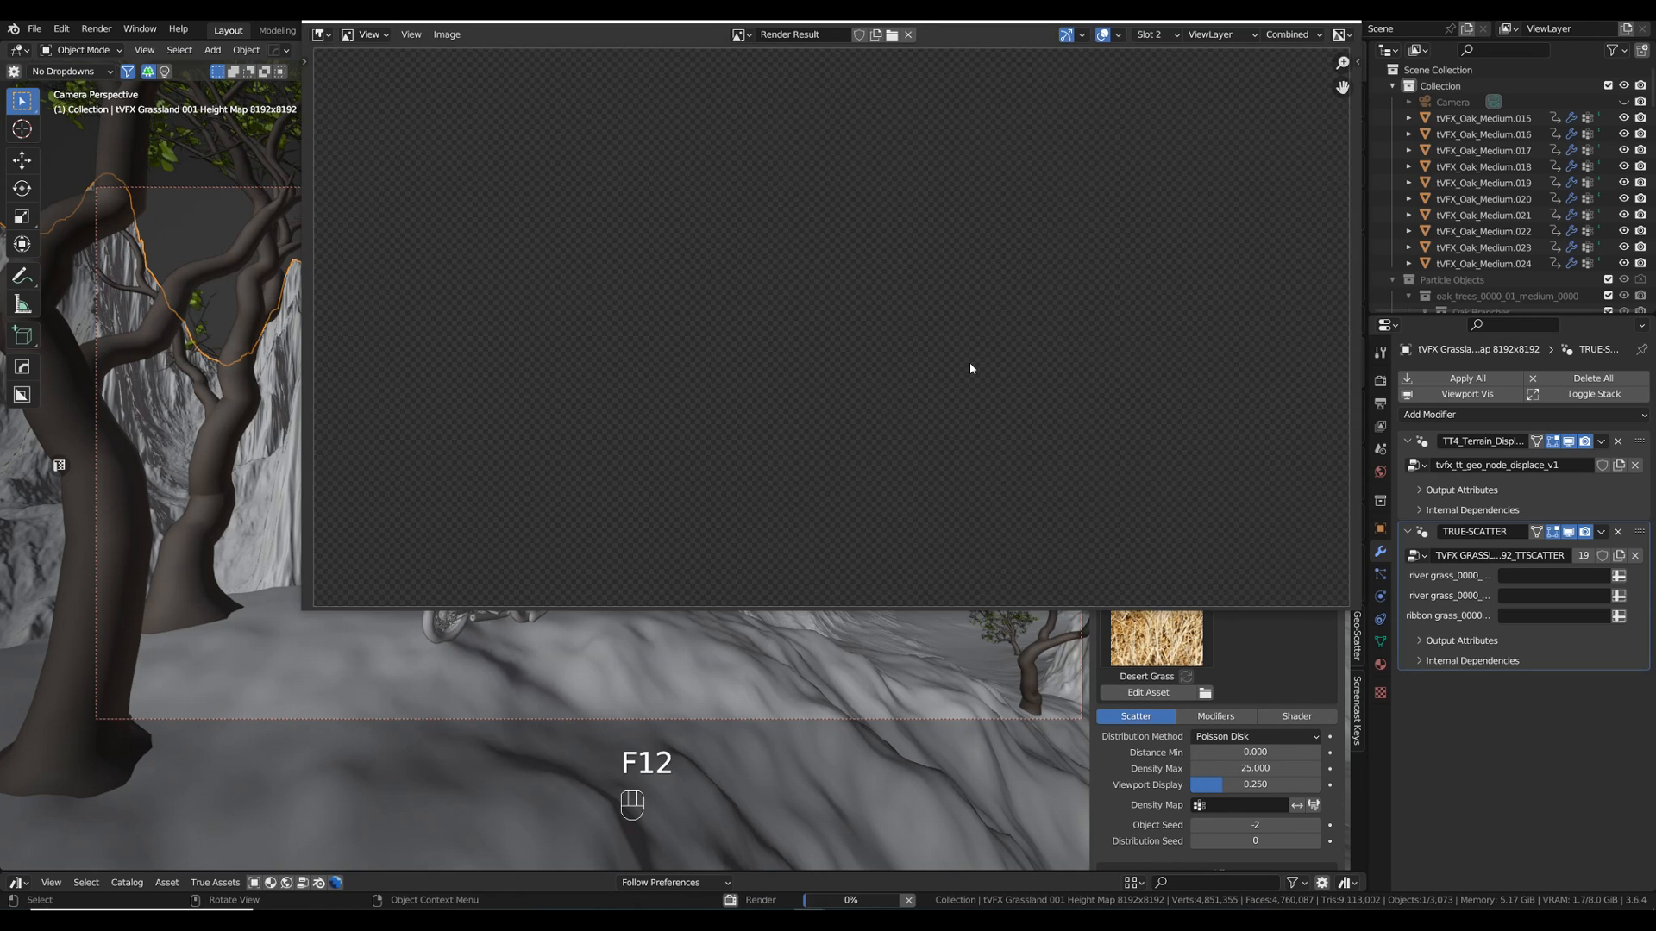
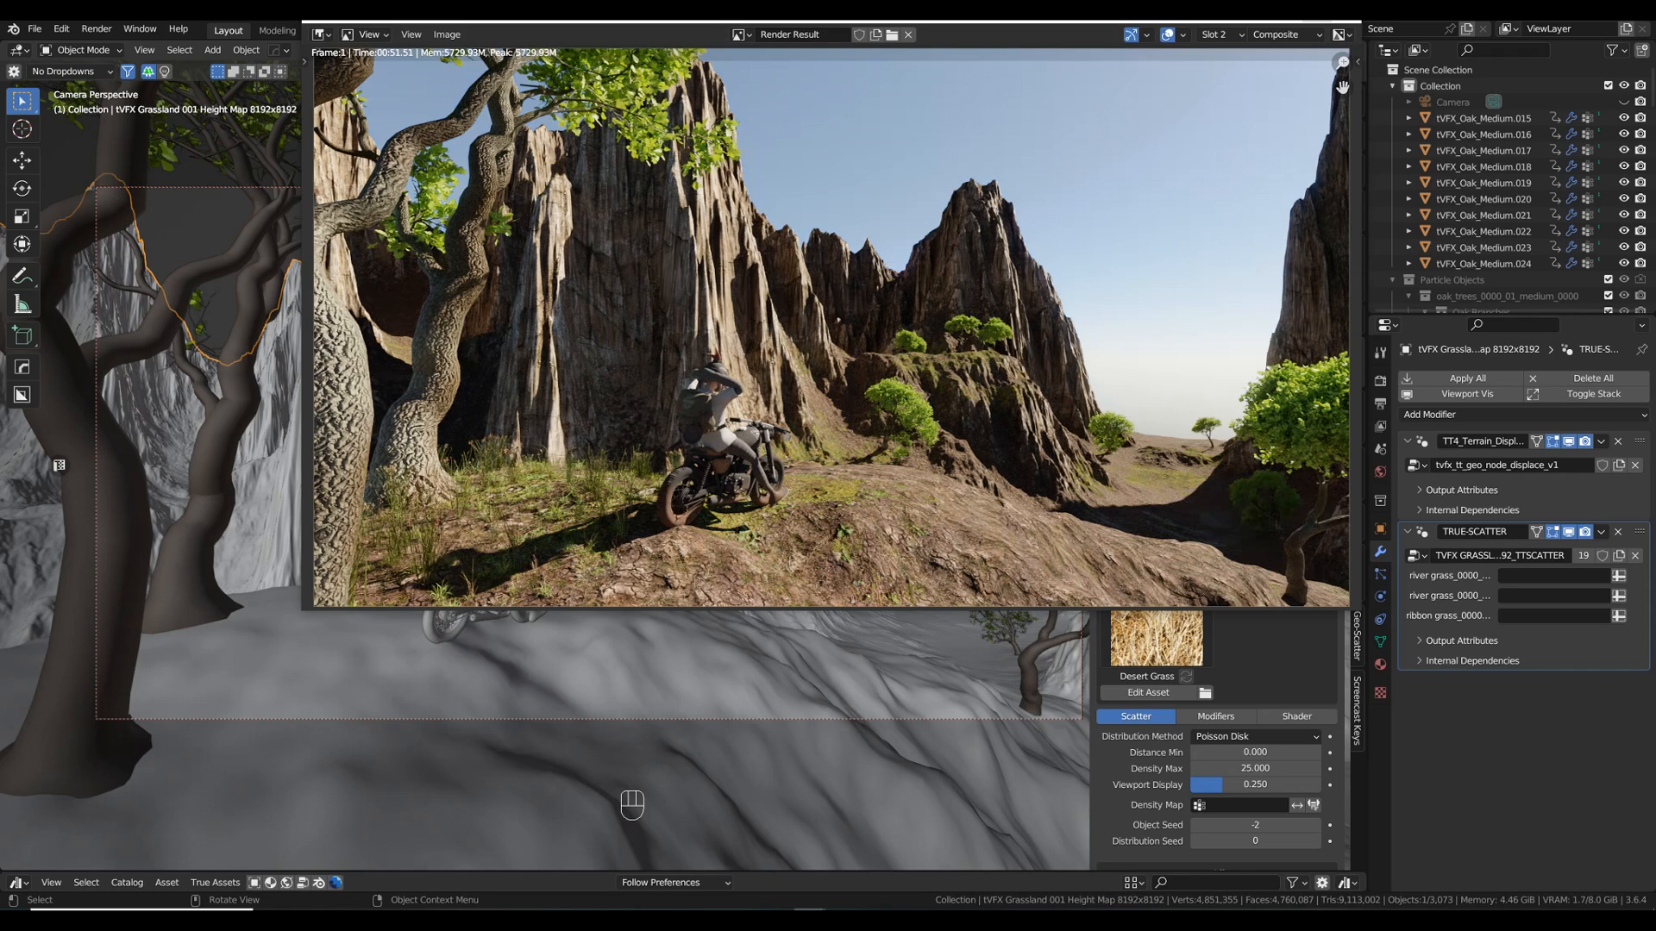
double_click(690, 14)
scroll(648, 733, up, 1)
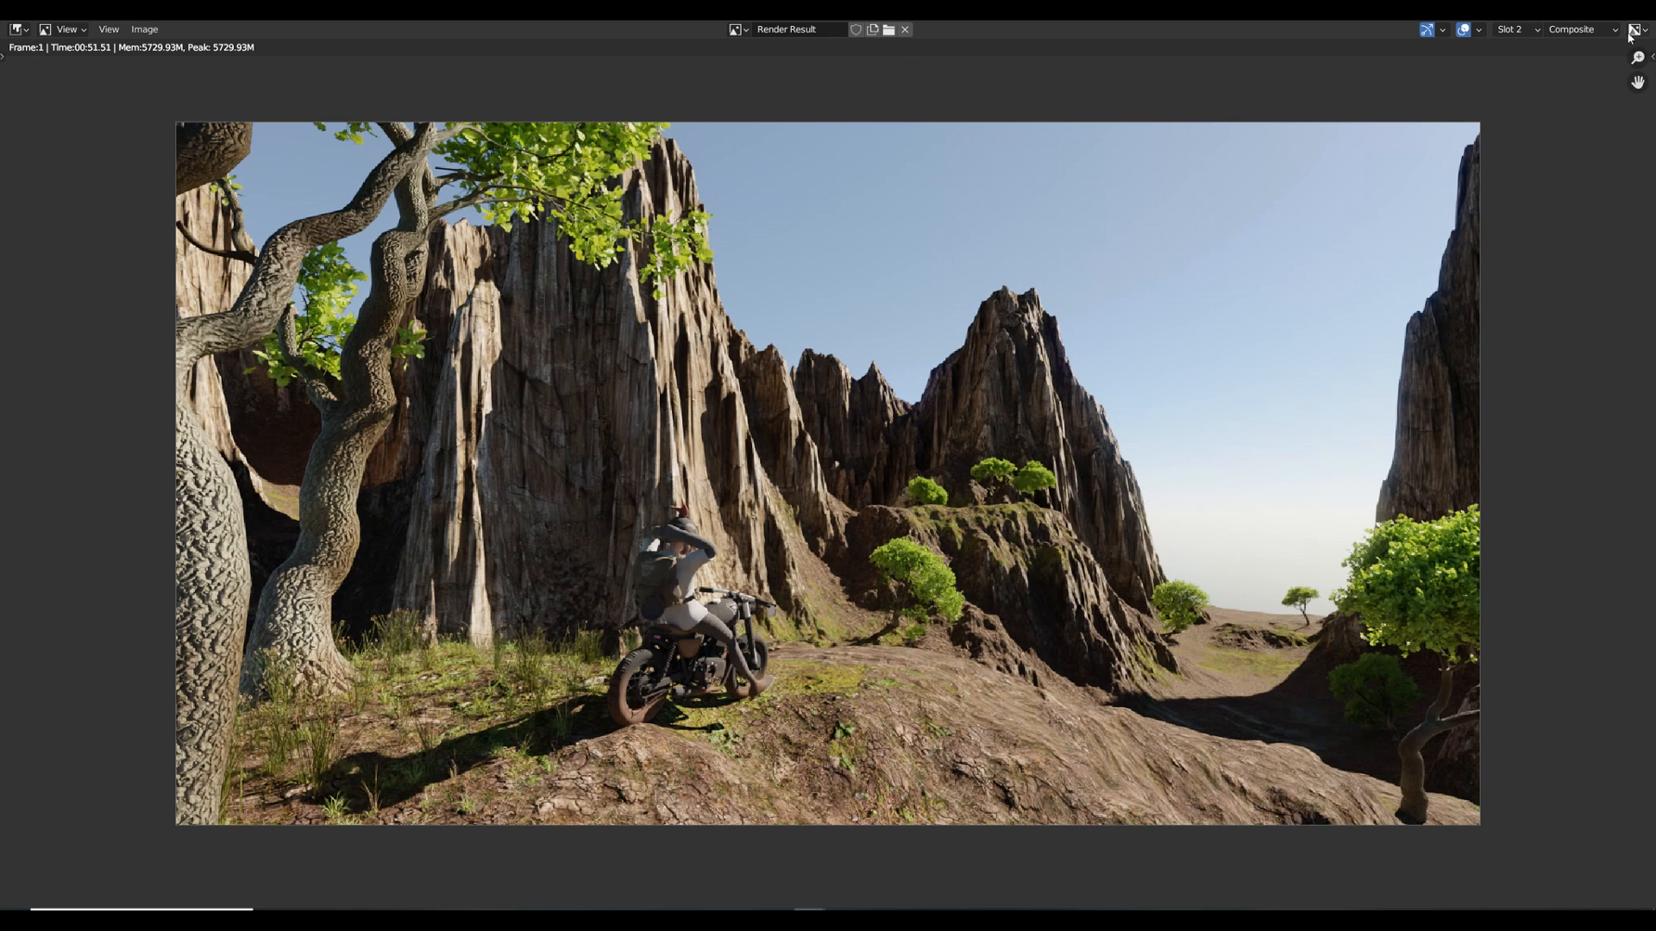
click(1511, 30)
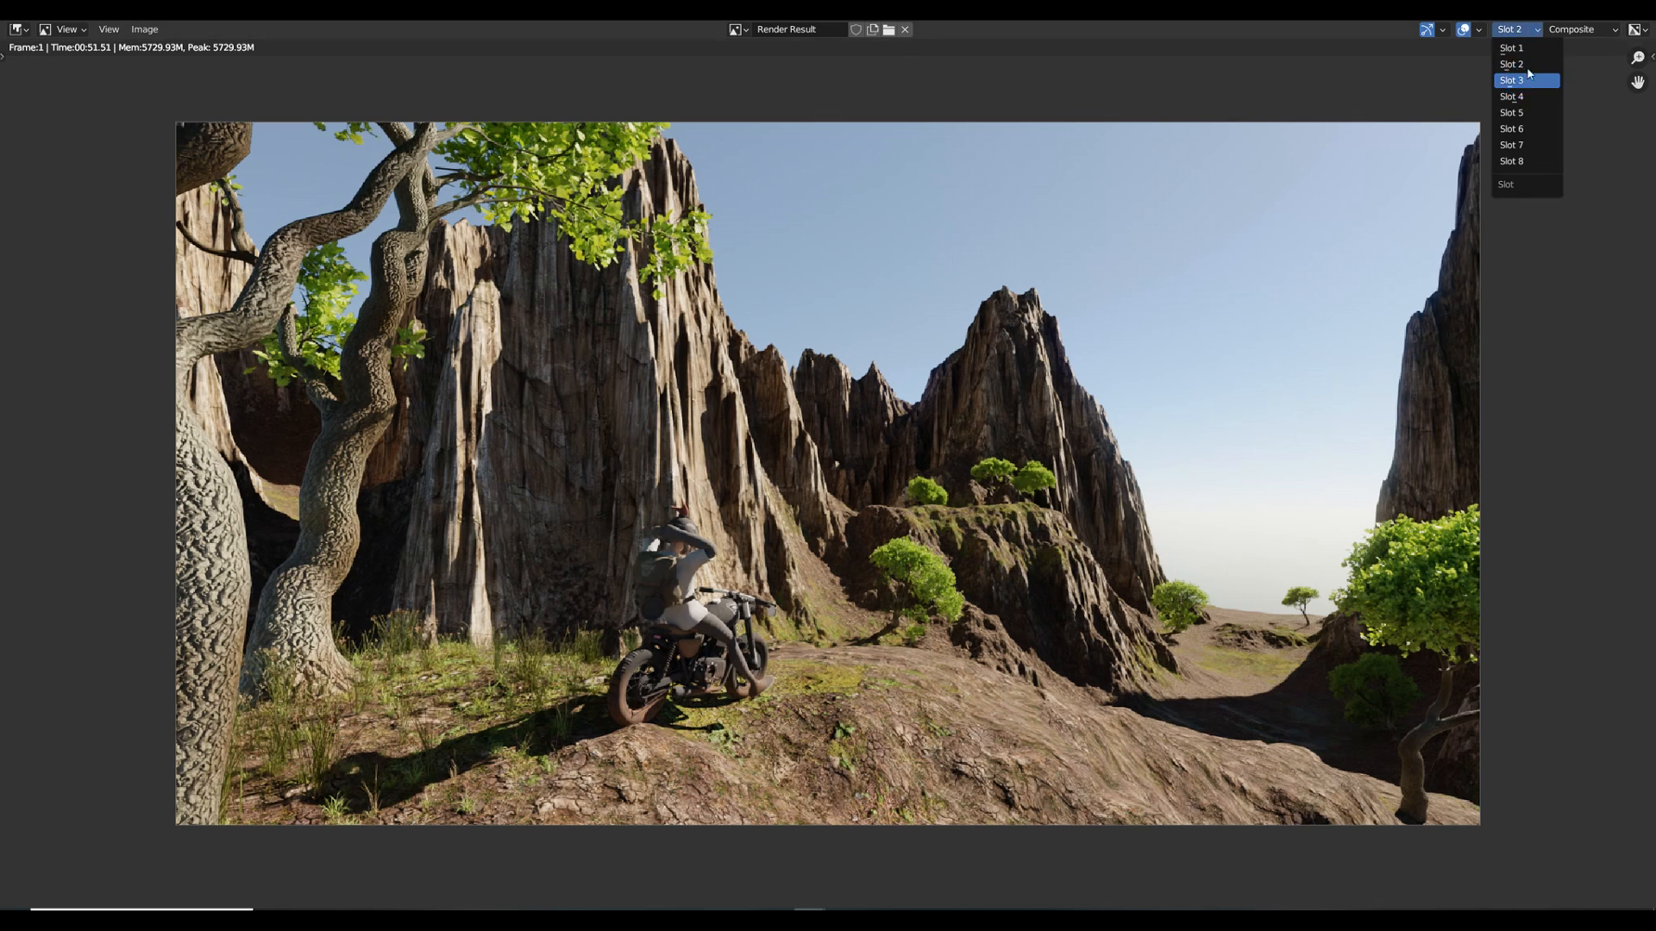
click(1519, 84)
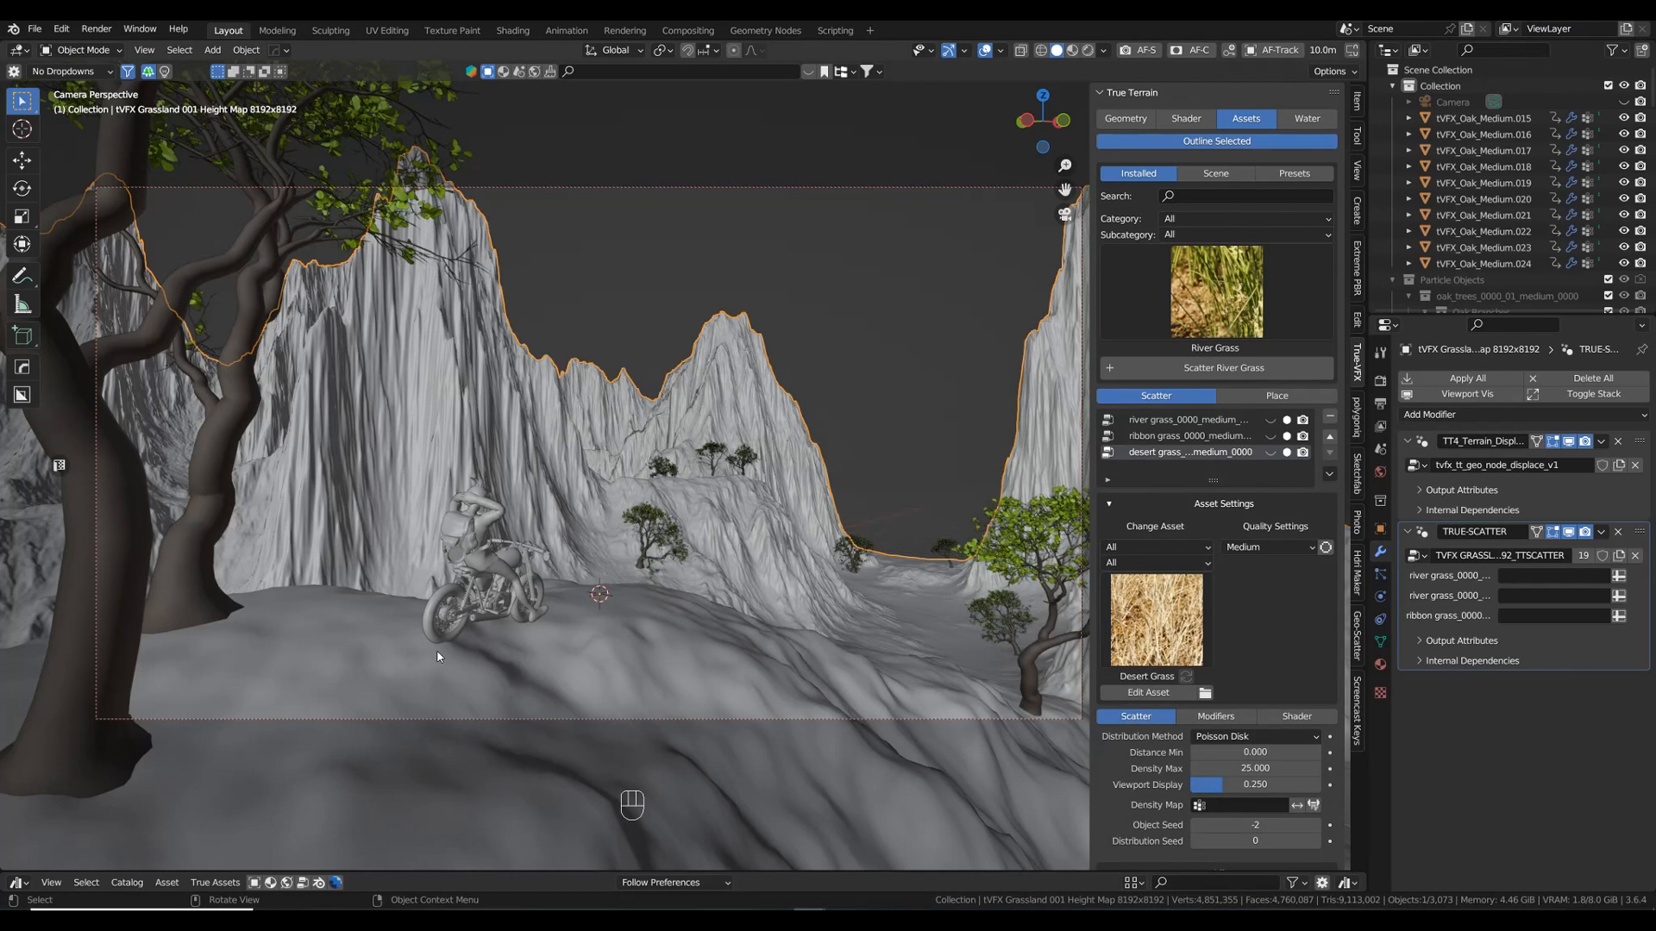
- Show the Ribbon Grass scatter in the viewport and set the Desert Grass viewport display to 1 and maximum density to 50
click(1270, 436)
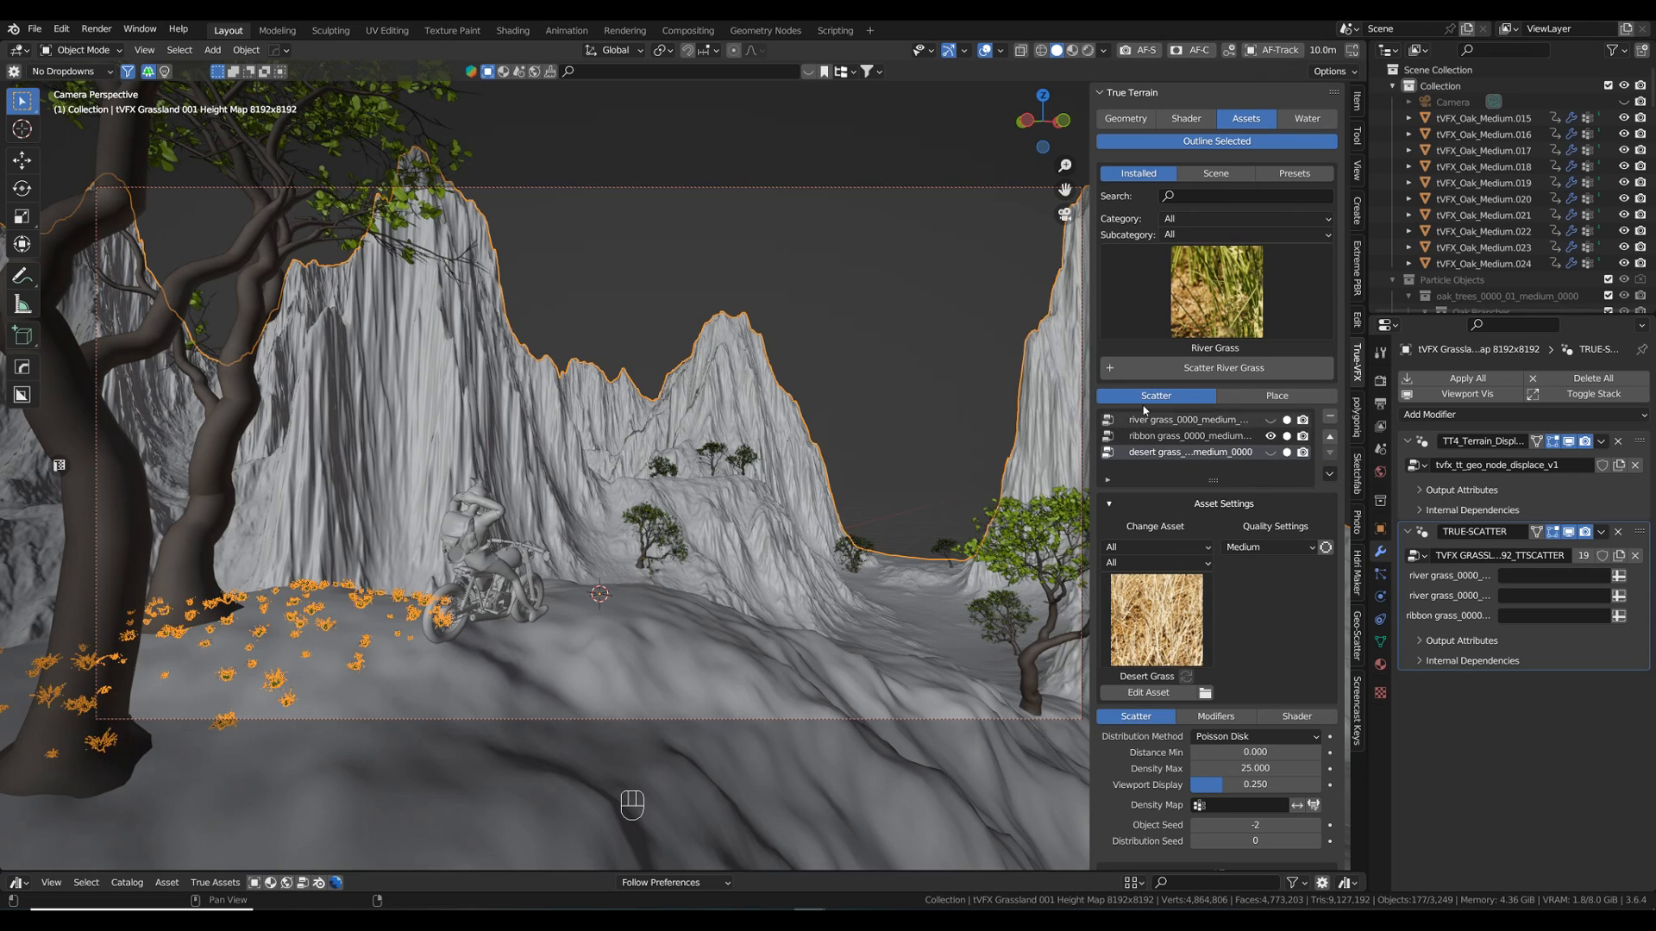
scroll(1160, 713, down, 4)
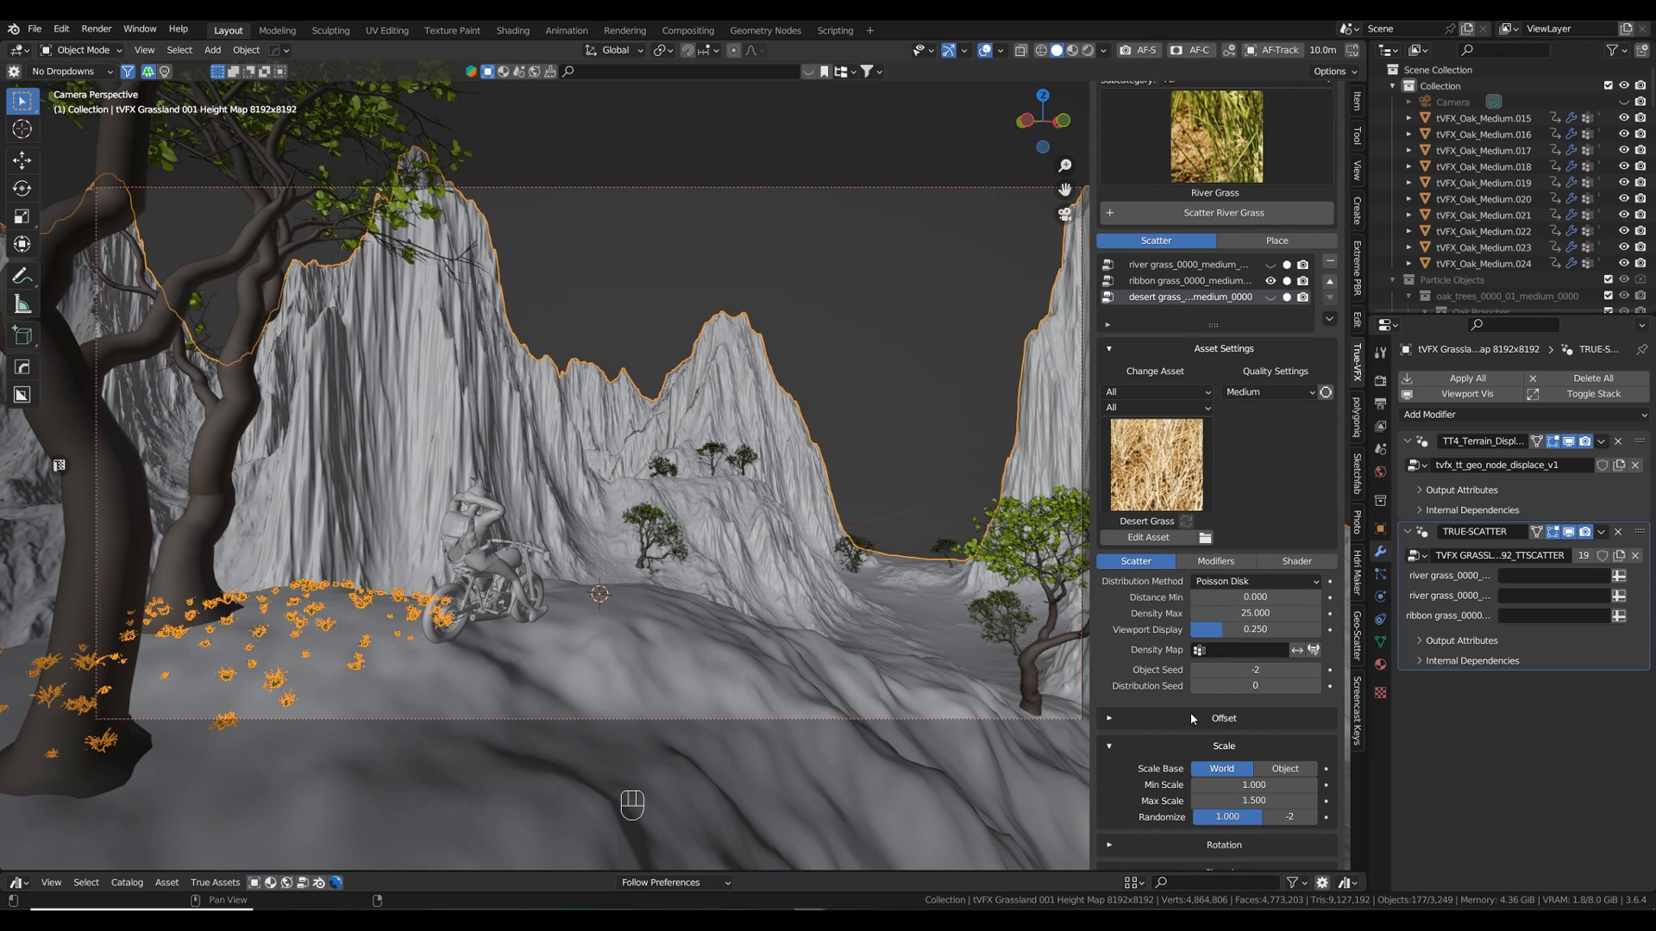
click(1239, 630)
text(1)
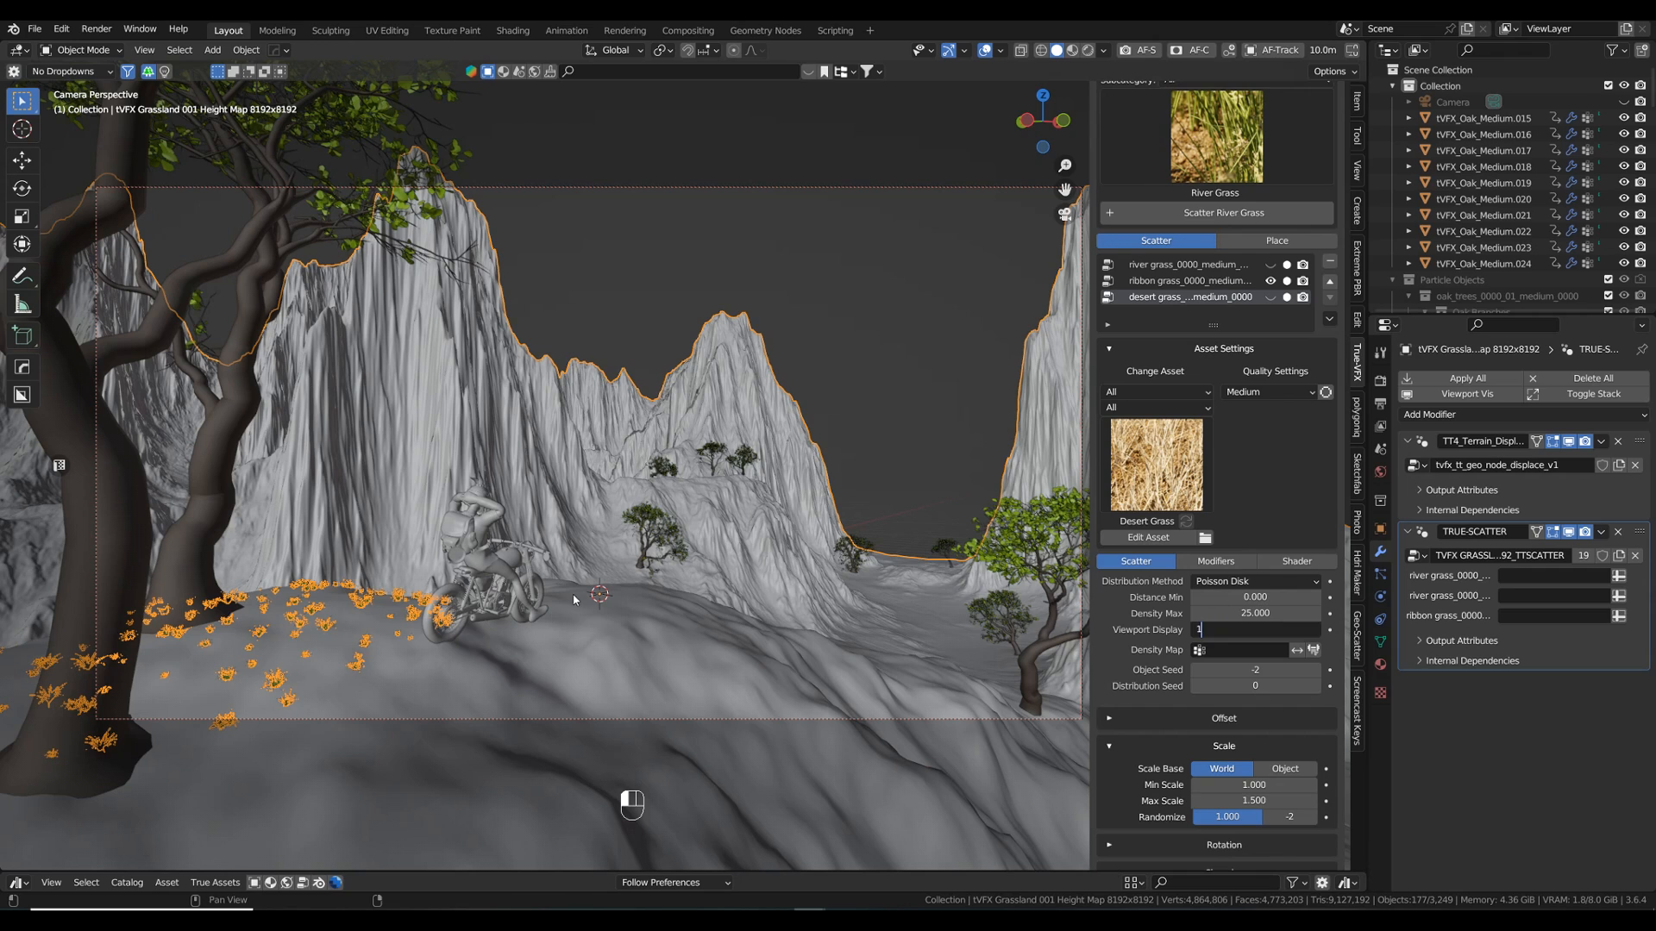
key(Return)
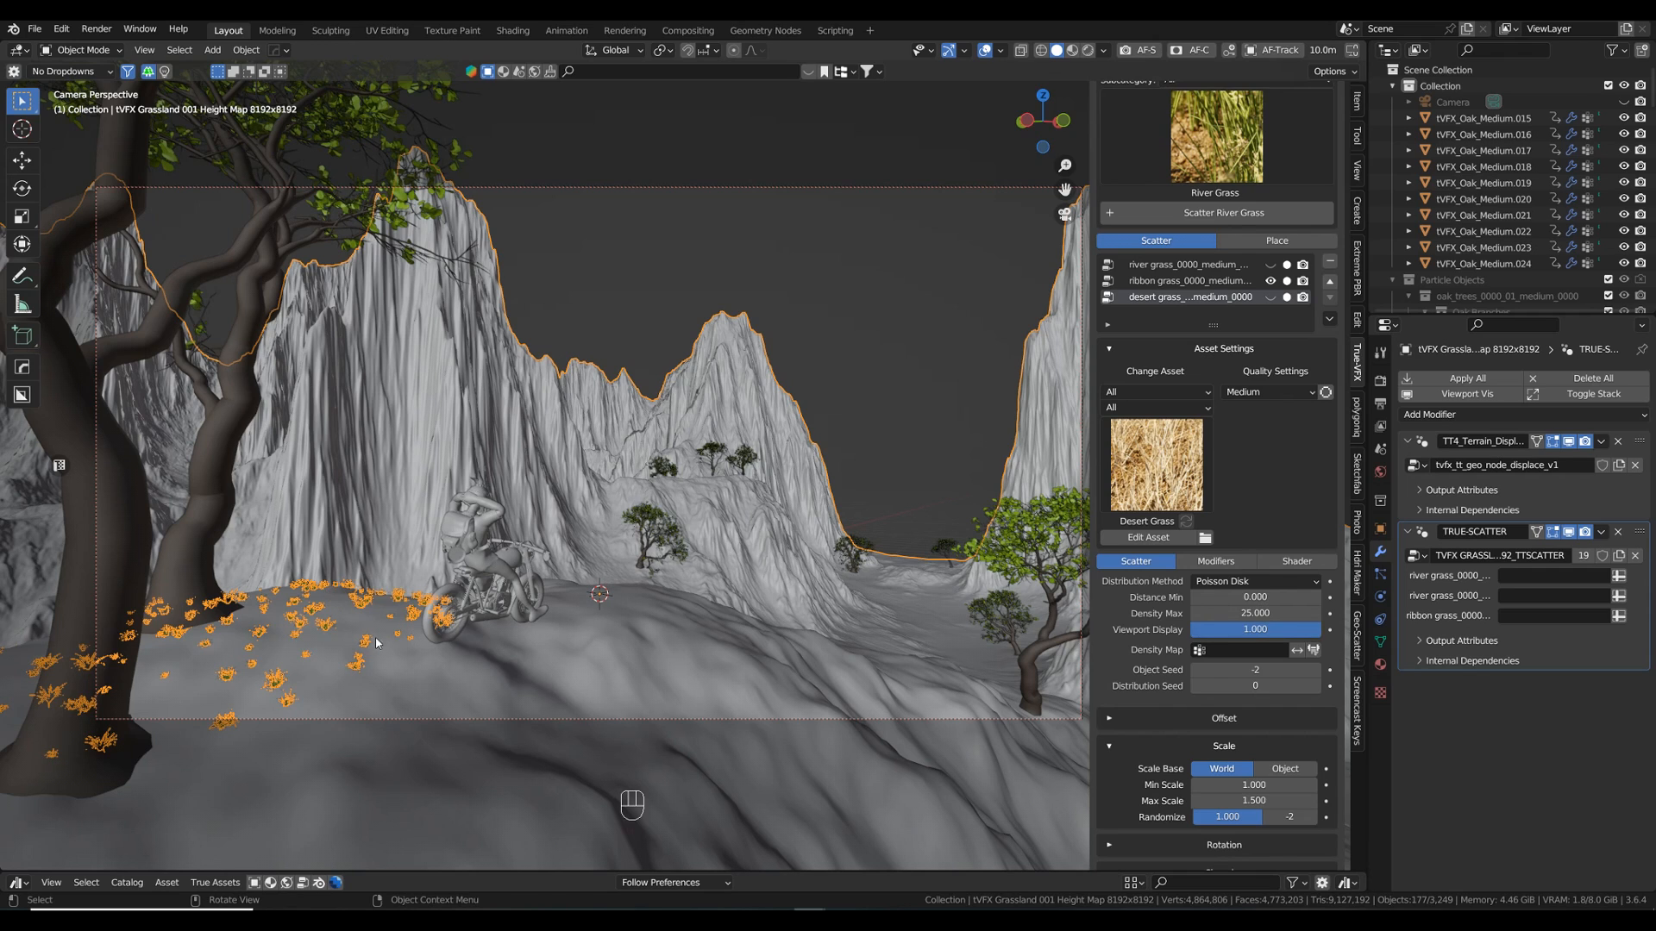
click(1255, 613)
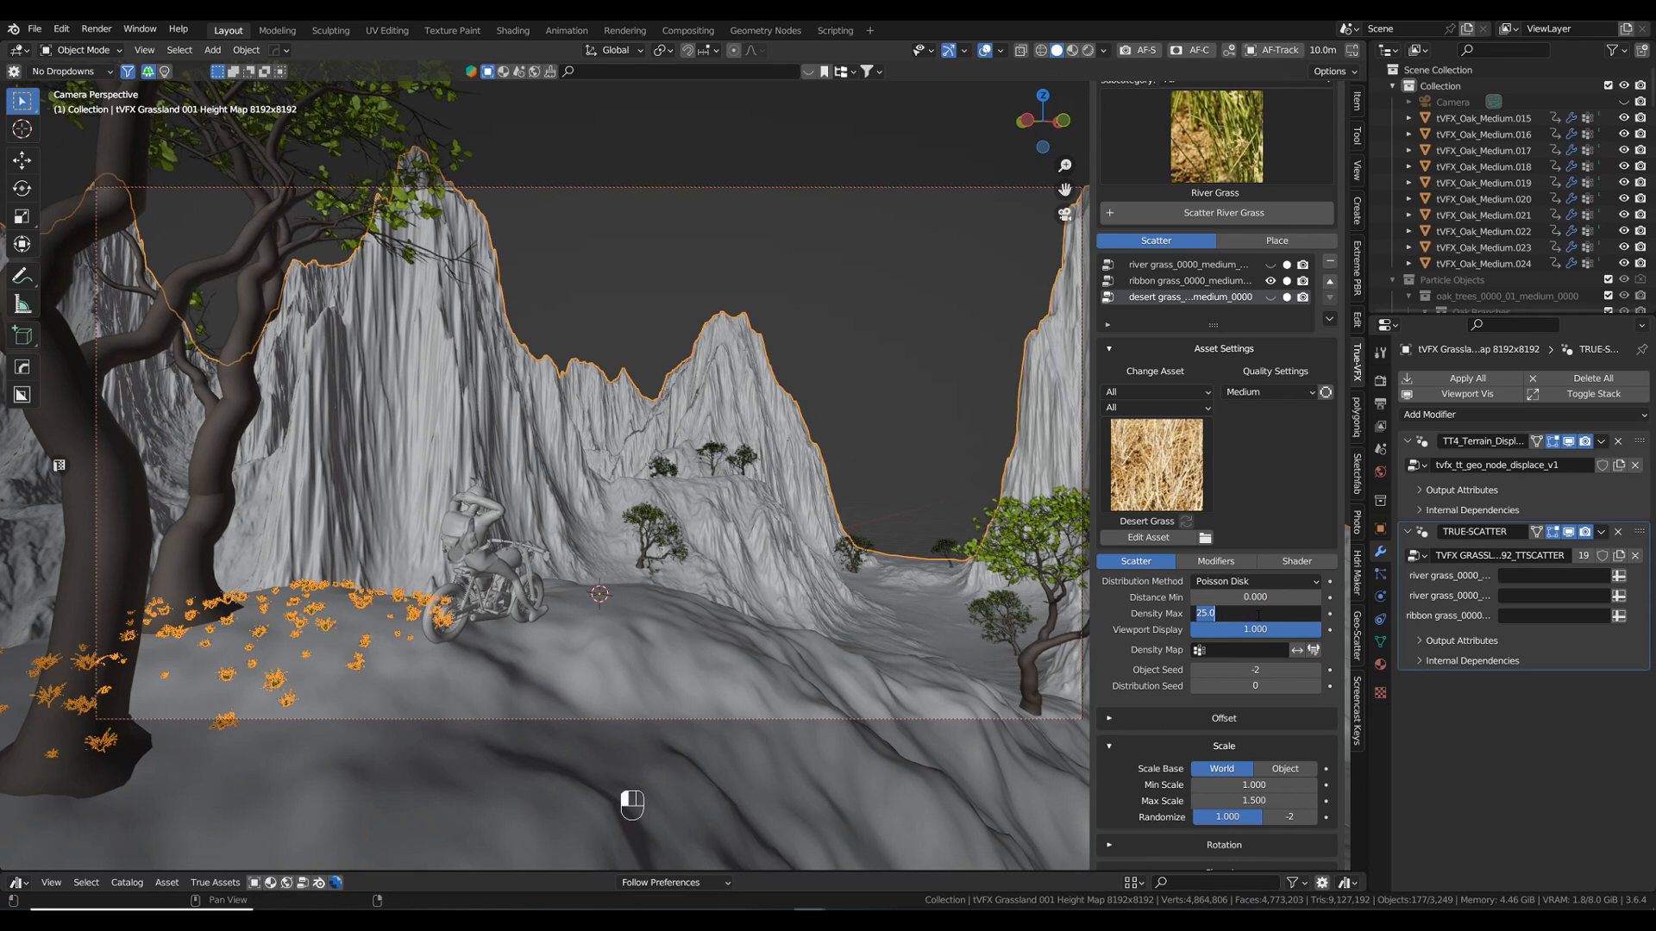
text(50)
key(Return)
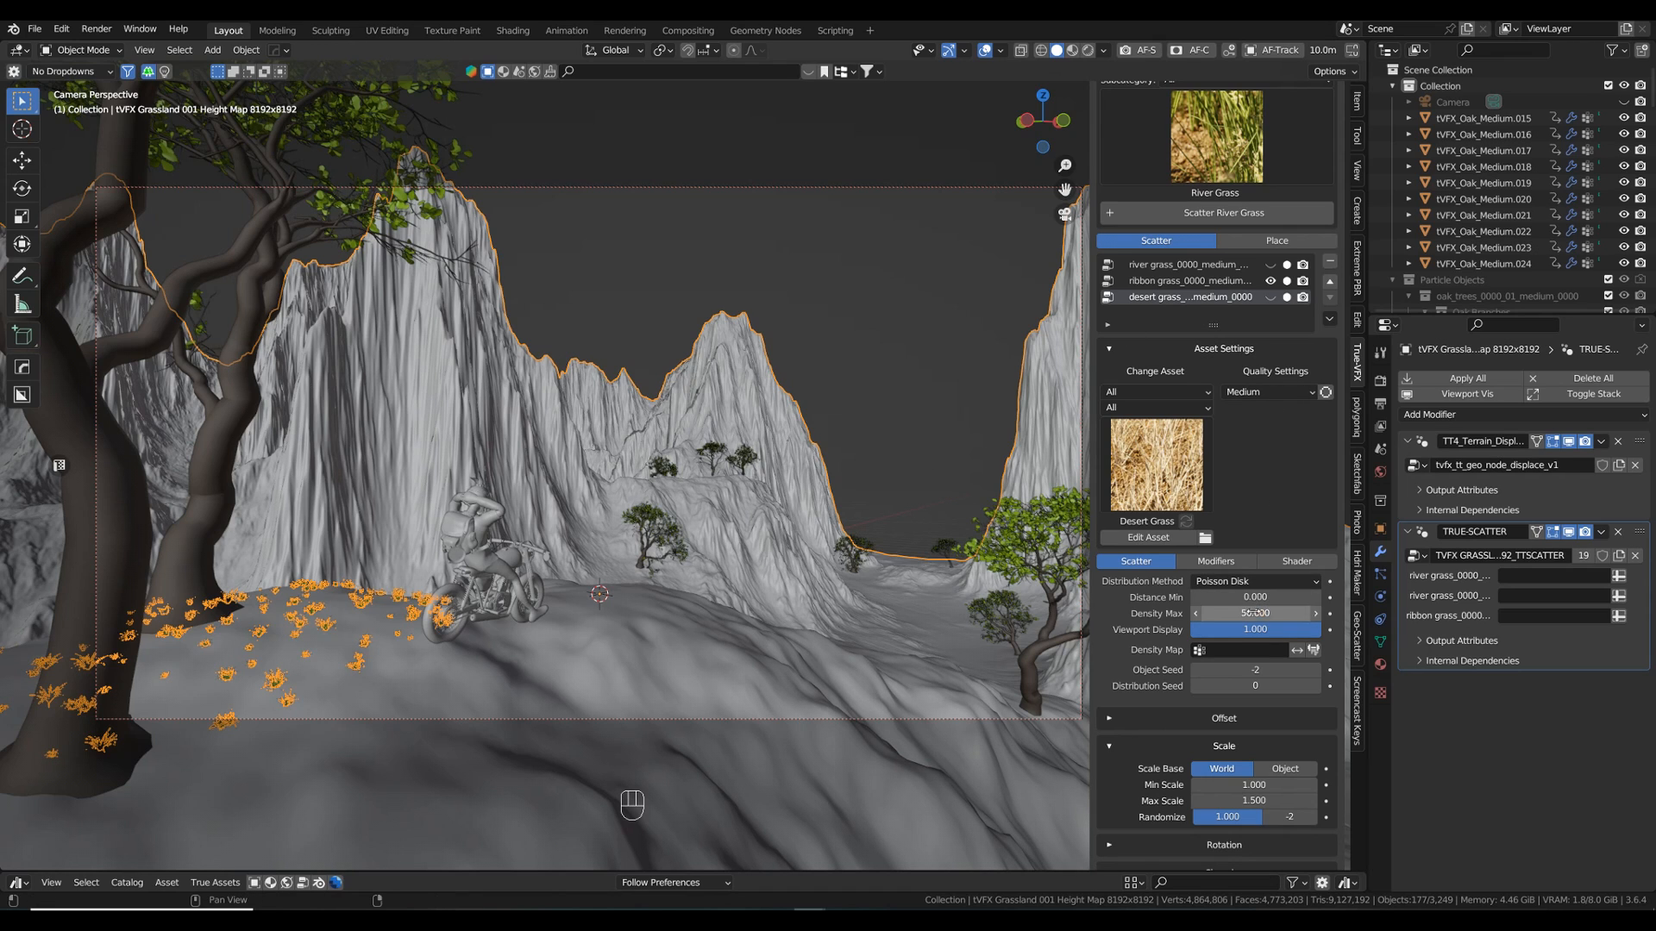
- Set the Desert Grass maximum density to 20 and its viewport display to 0.25
click(1242, 614)
text(20)
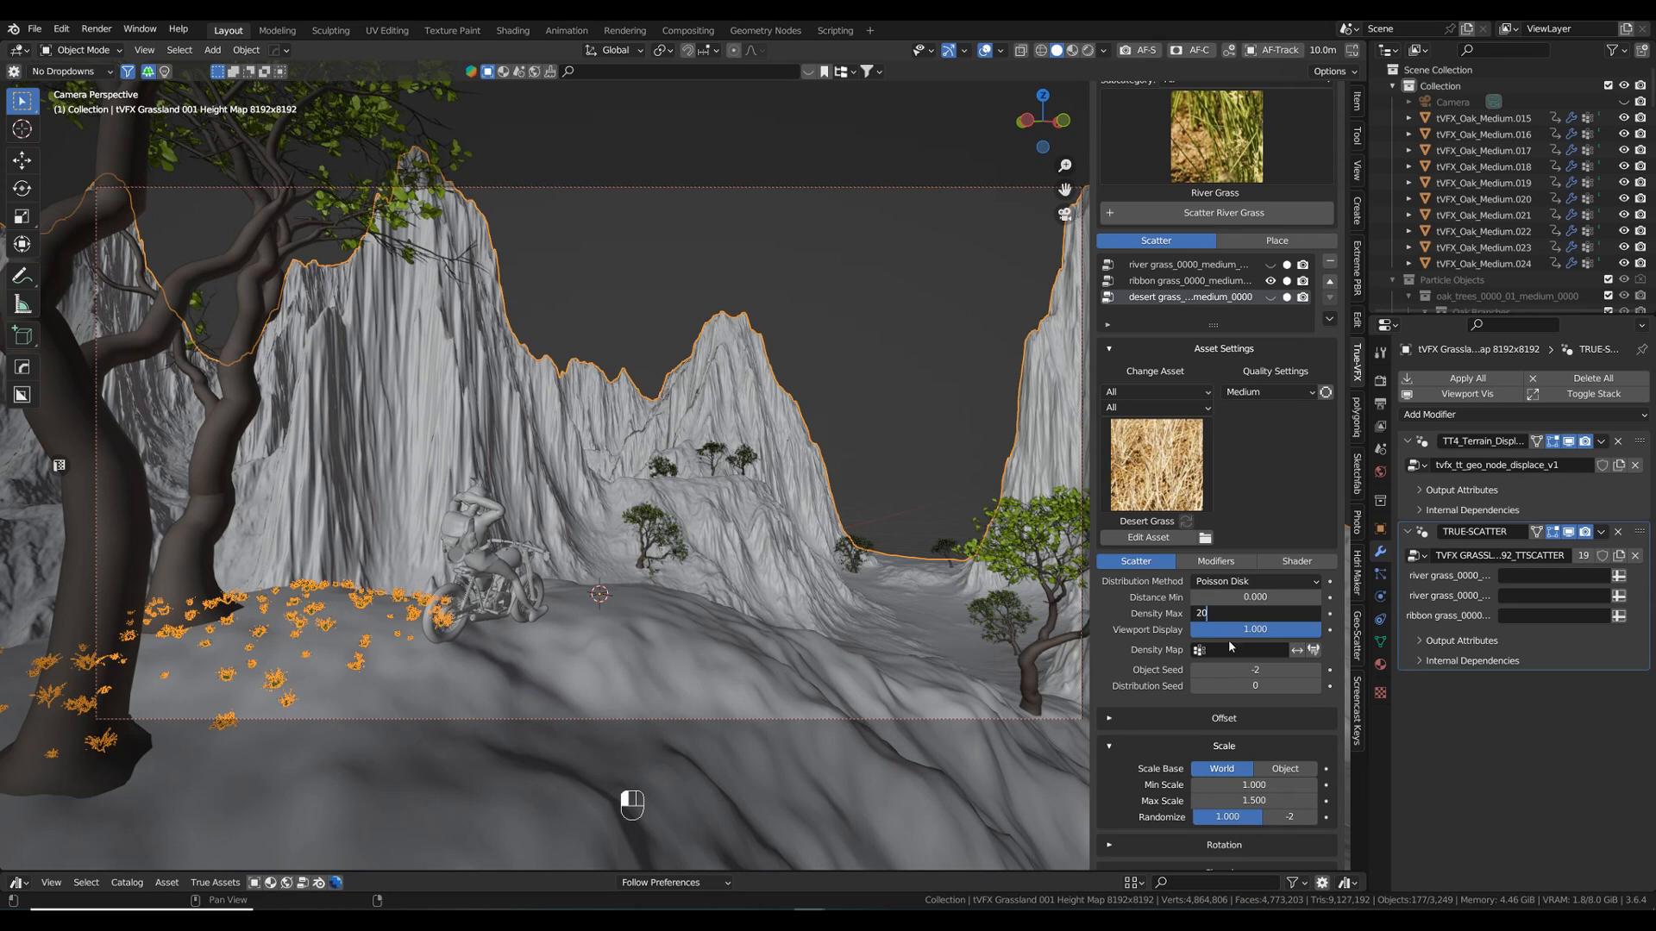
key(Return)
click(1238, 629)
text(0.25)
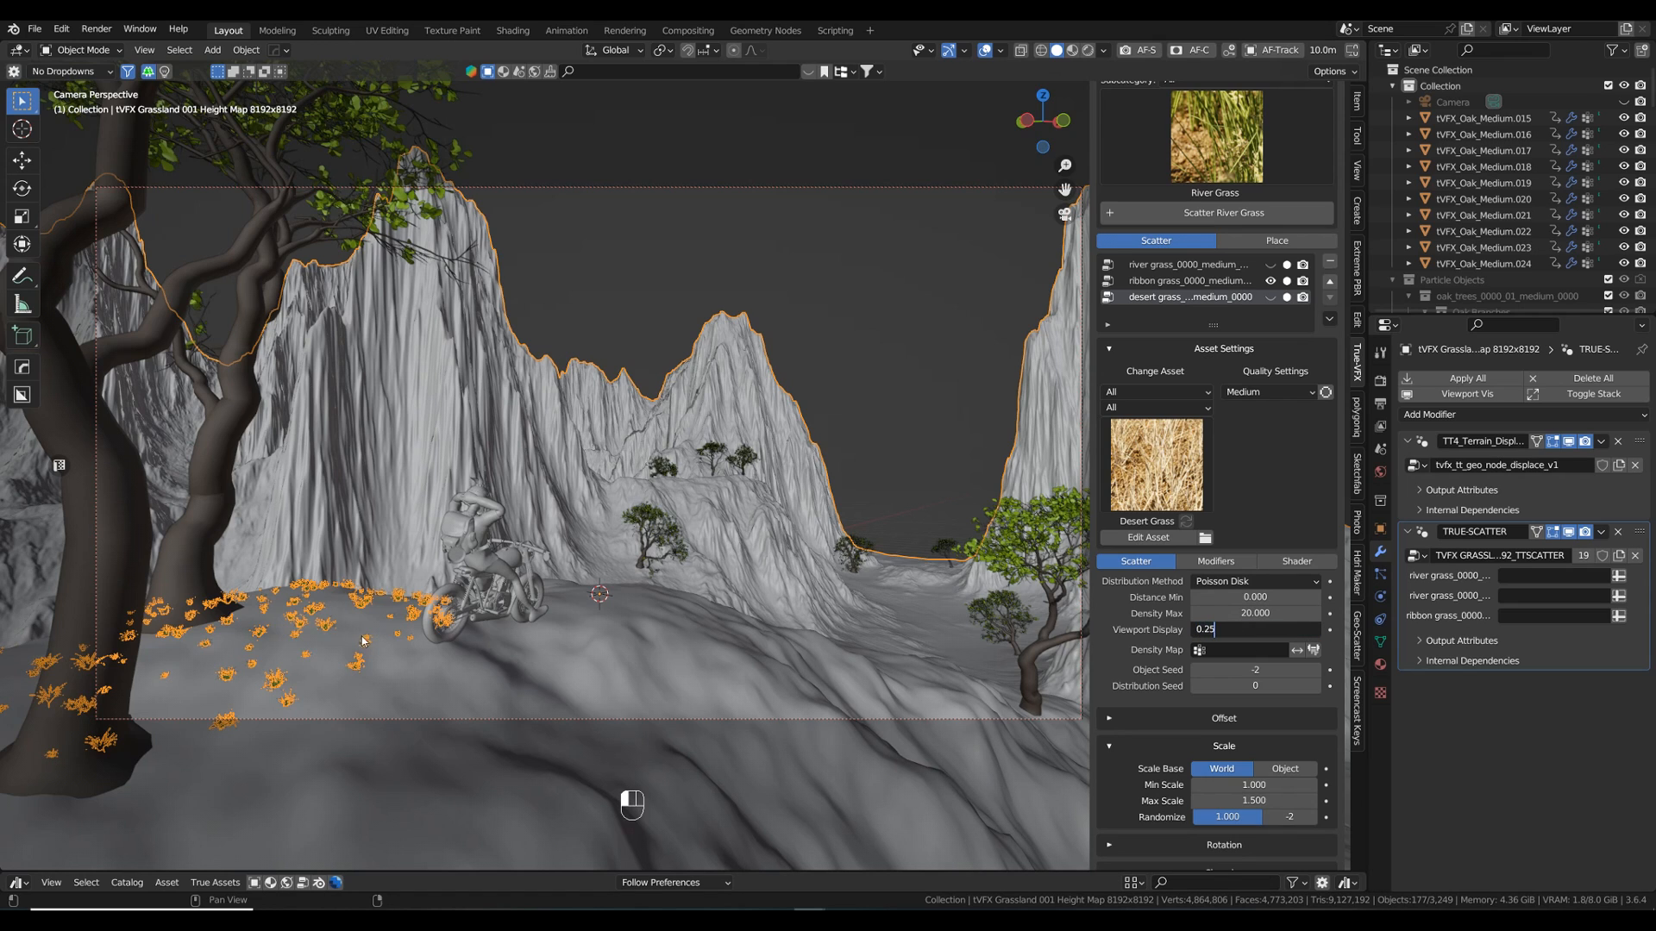
key(Return)
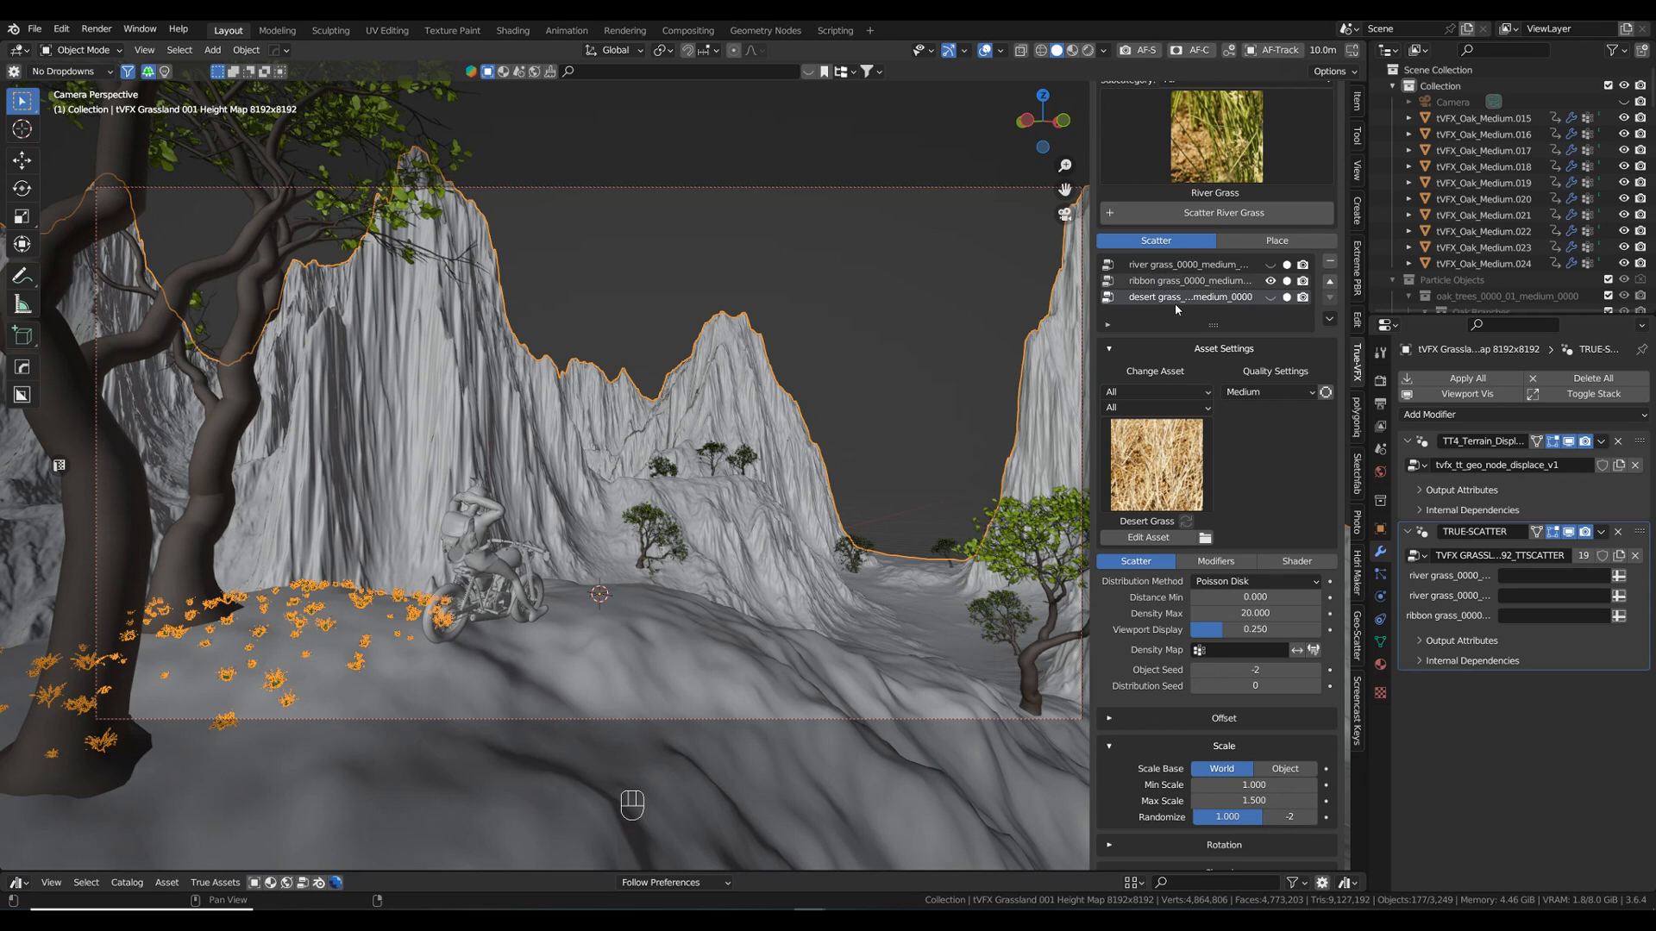
- Set the maximum density of the Ribbon Grass scatter to 50
click(1186, 280)
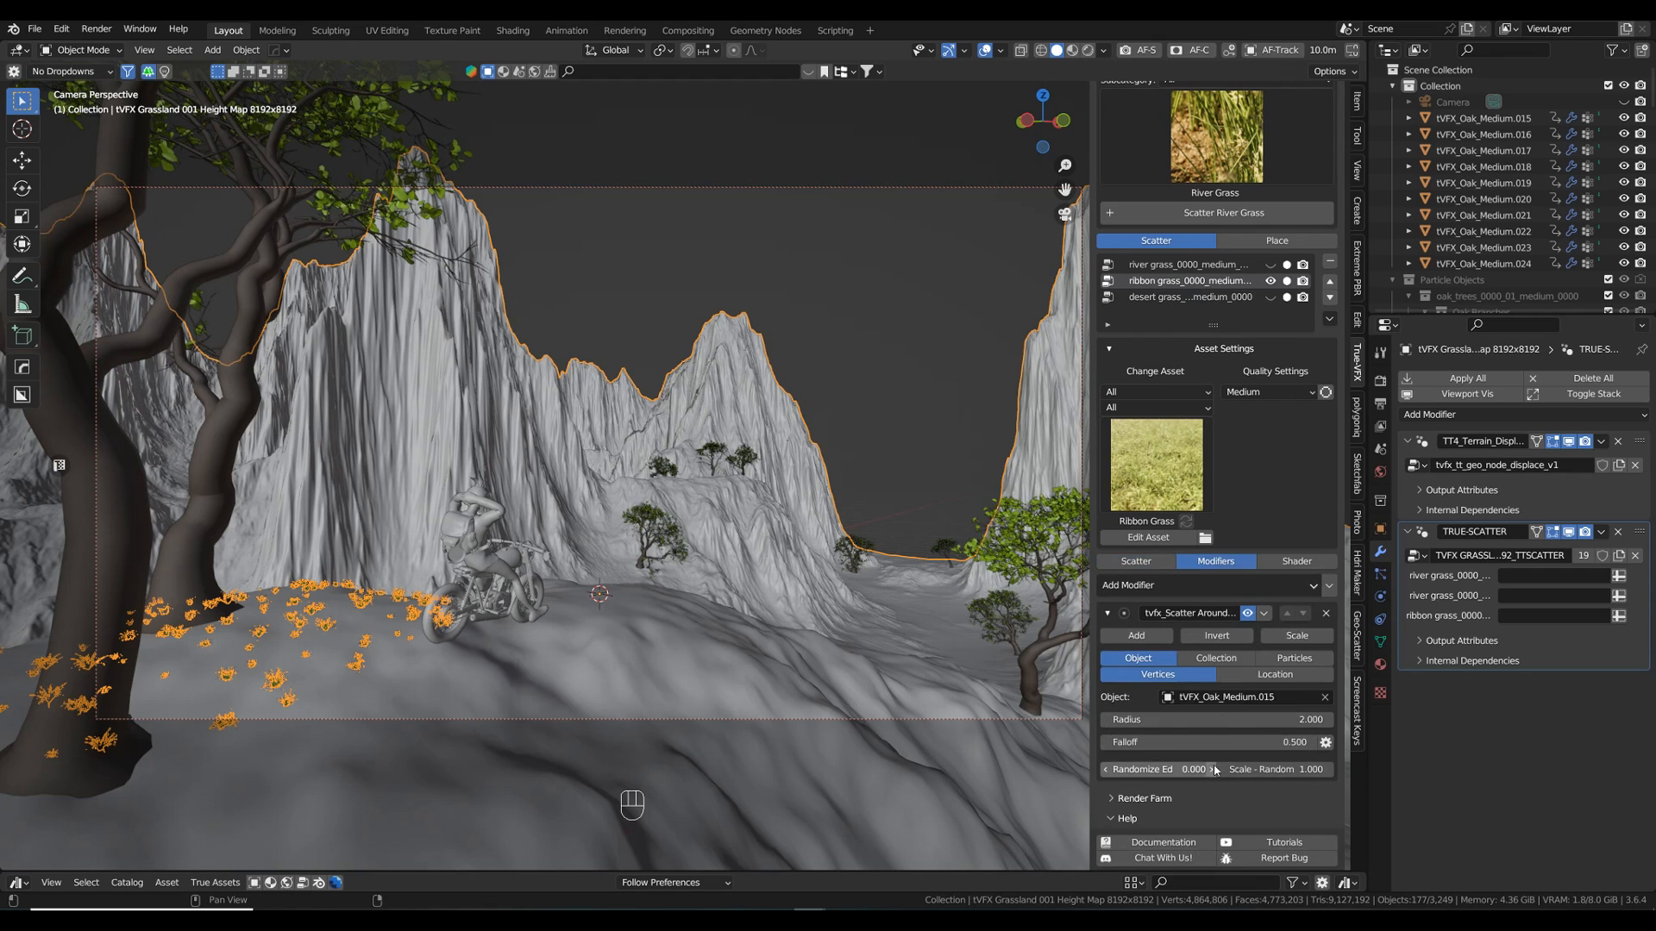
click(1141, 562)
click(1270, 615)
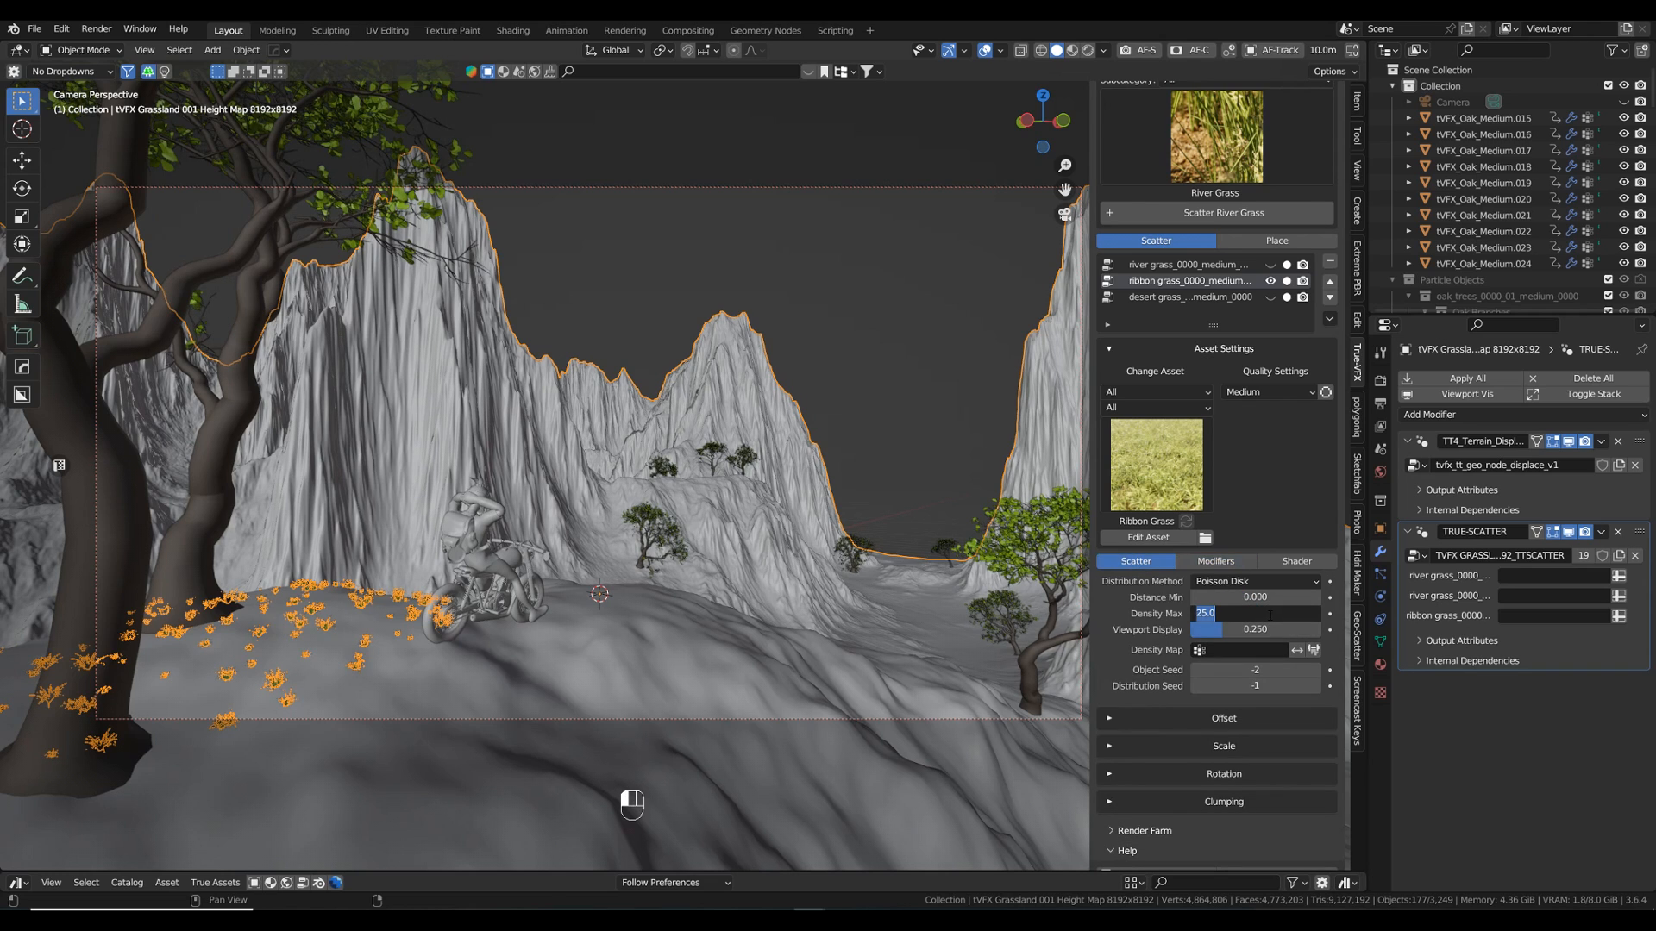
text(50)
key(Return)
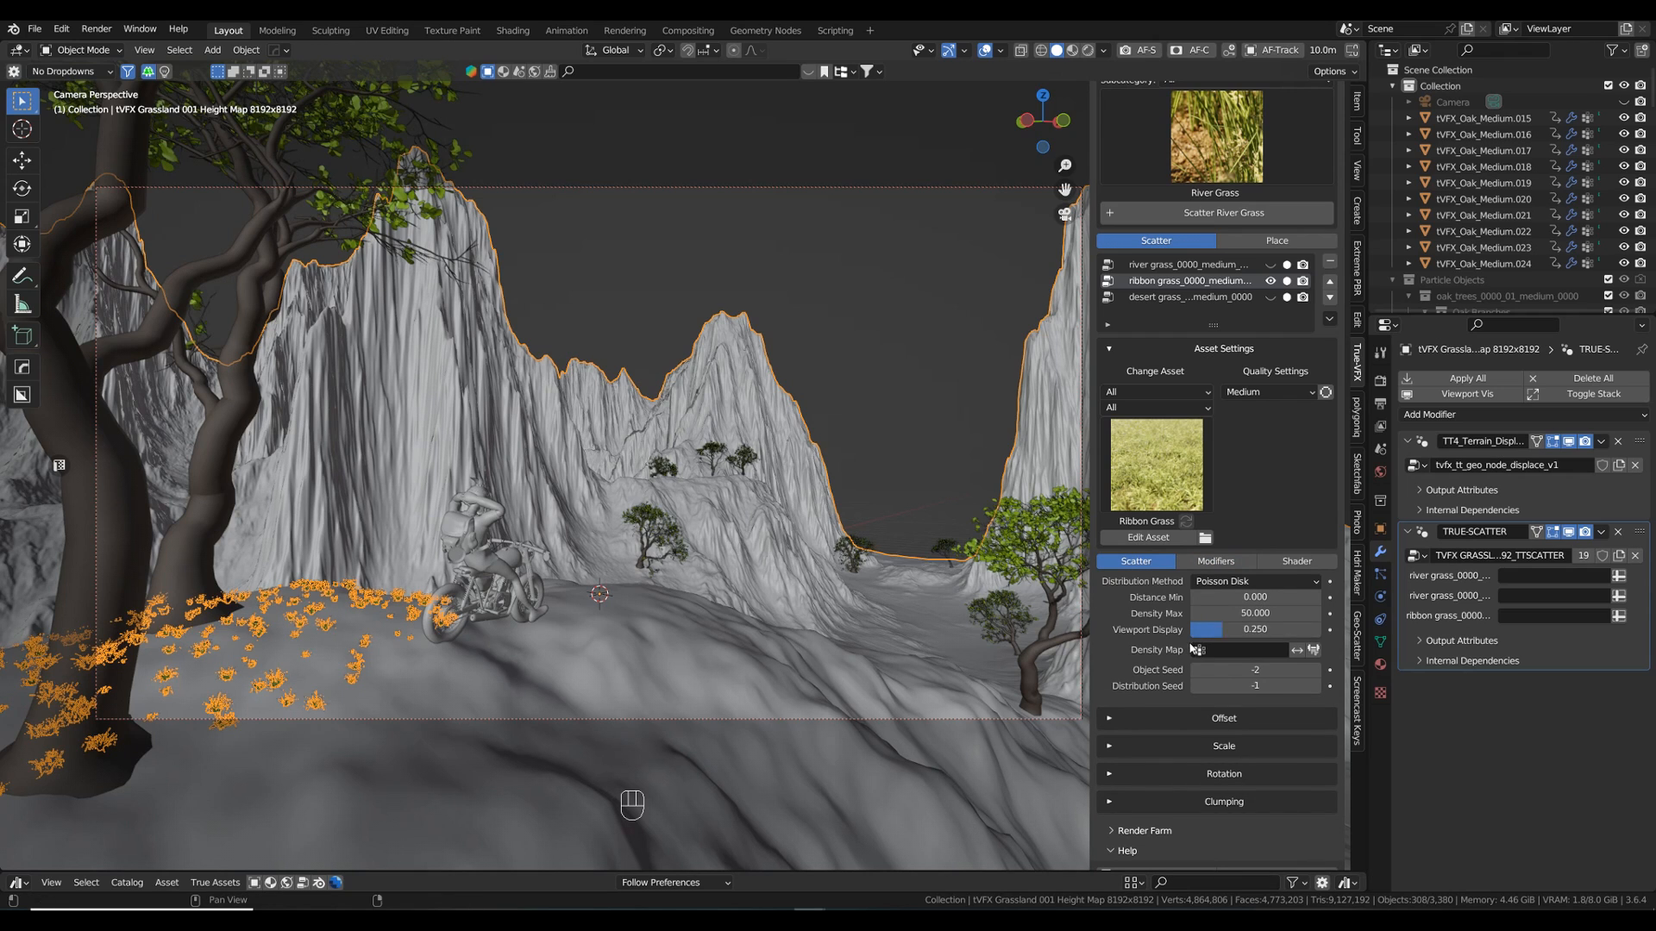
- Preview the Ribbon Grass scatter at a viewport display of 1 and return it to 0.25
click(1242, 630)
text(1)
key(Return)
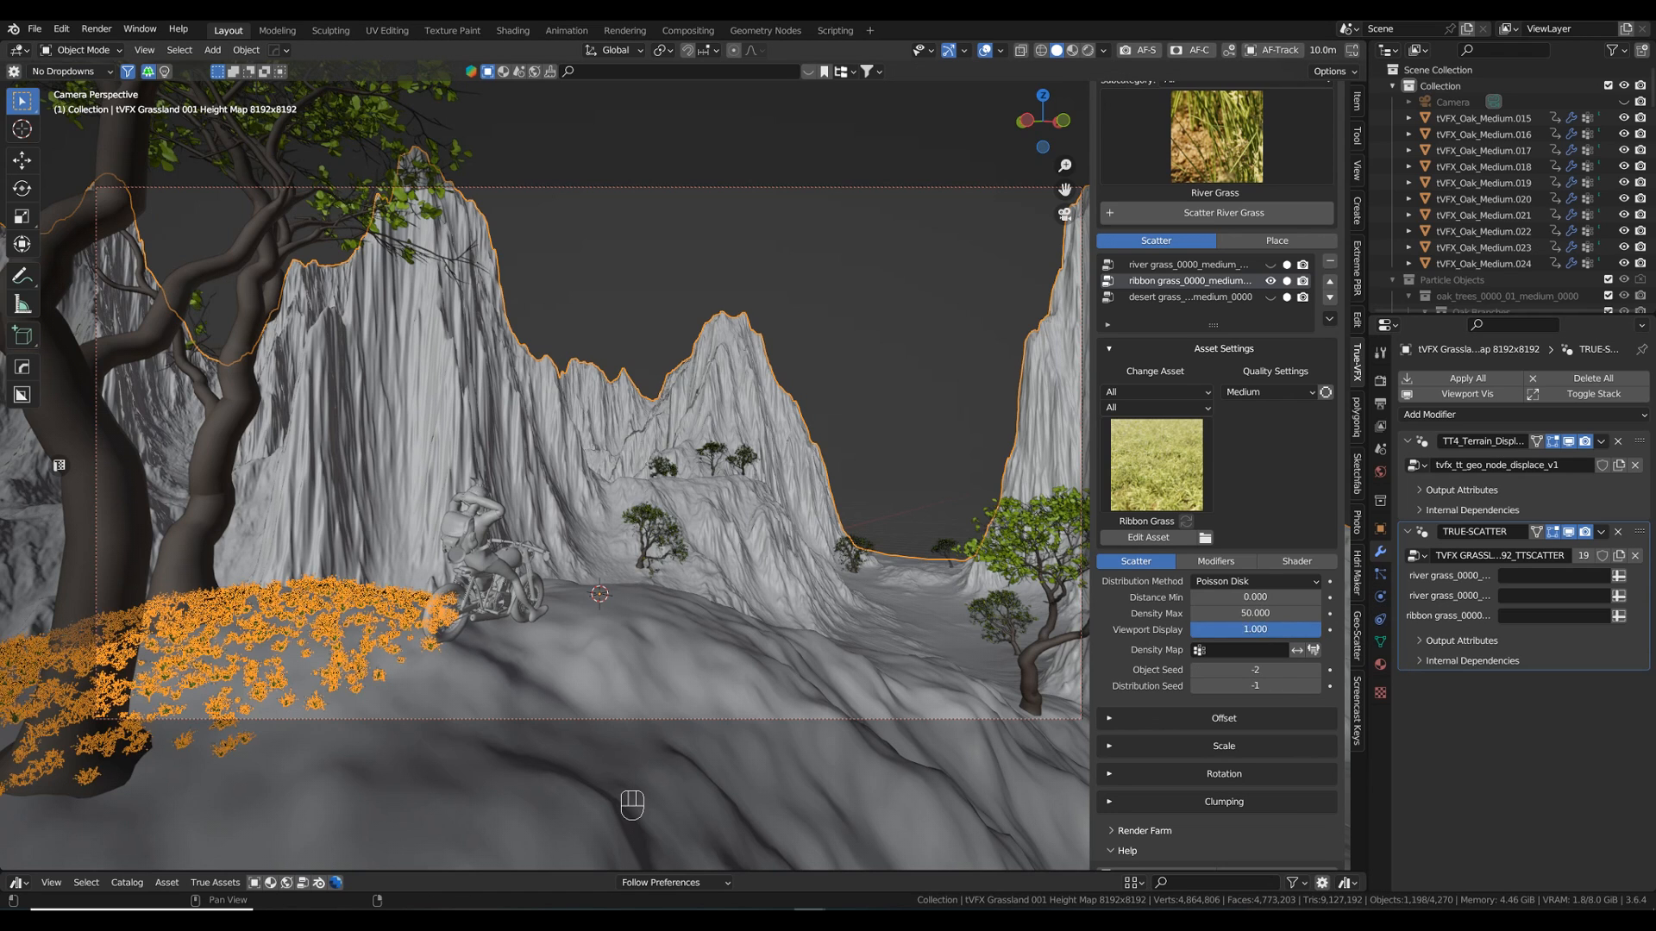
click(1248, 630)
text(0.25)
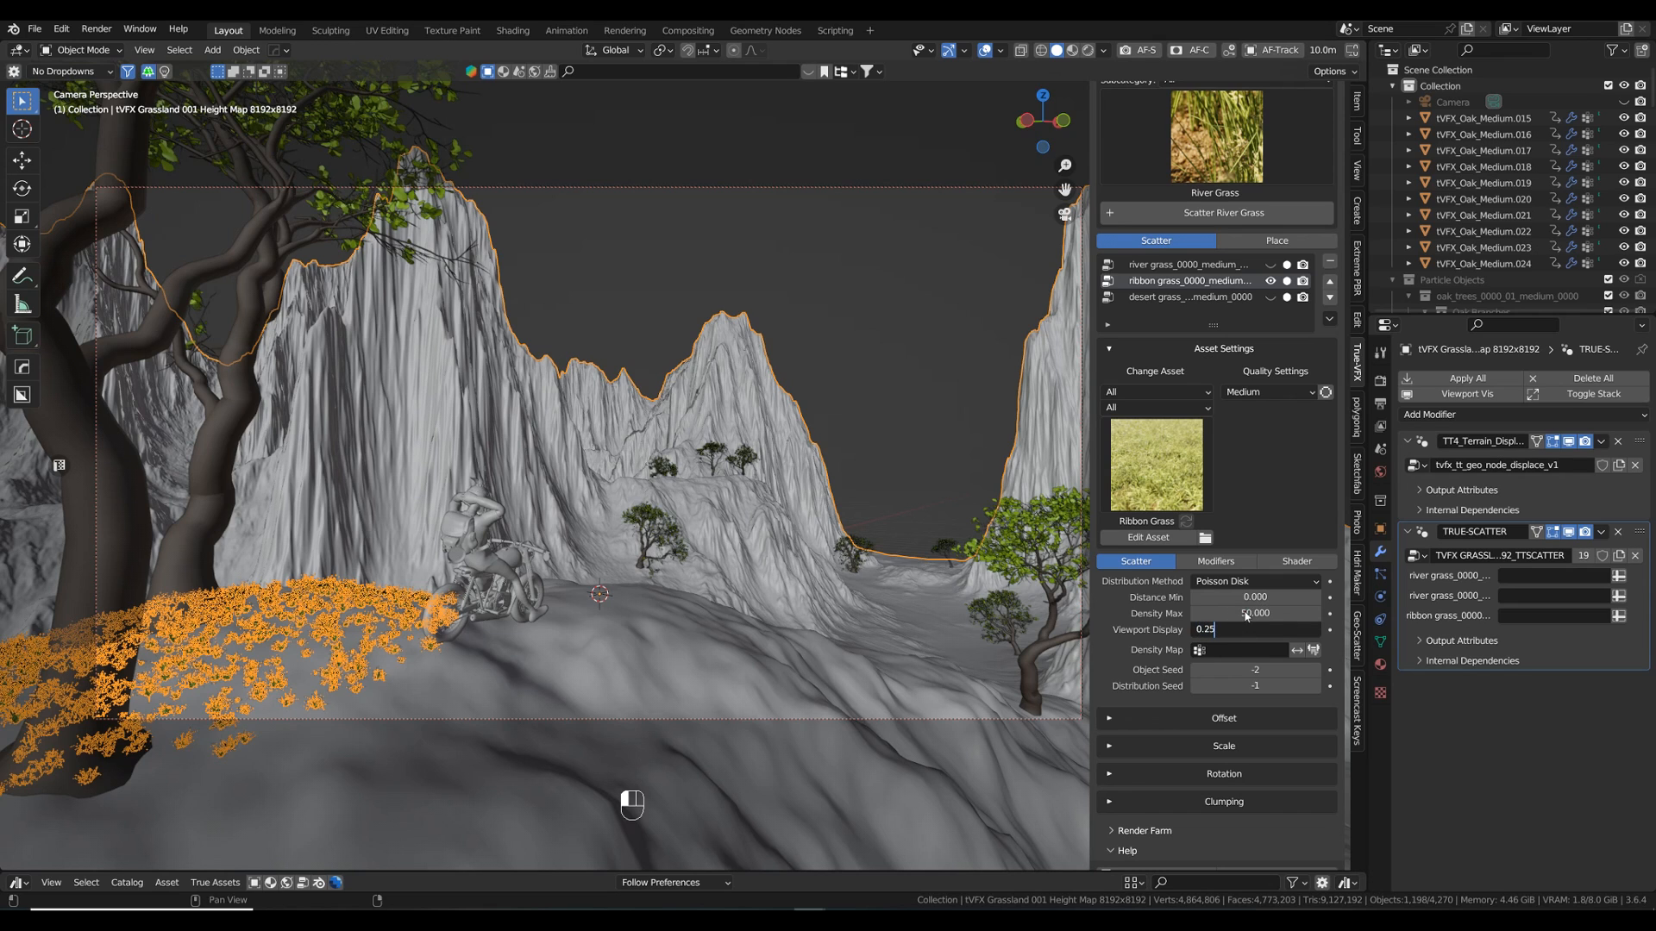
key(Return)
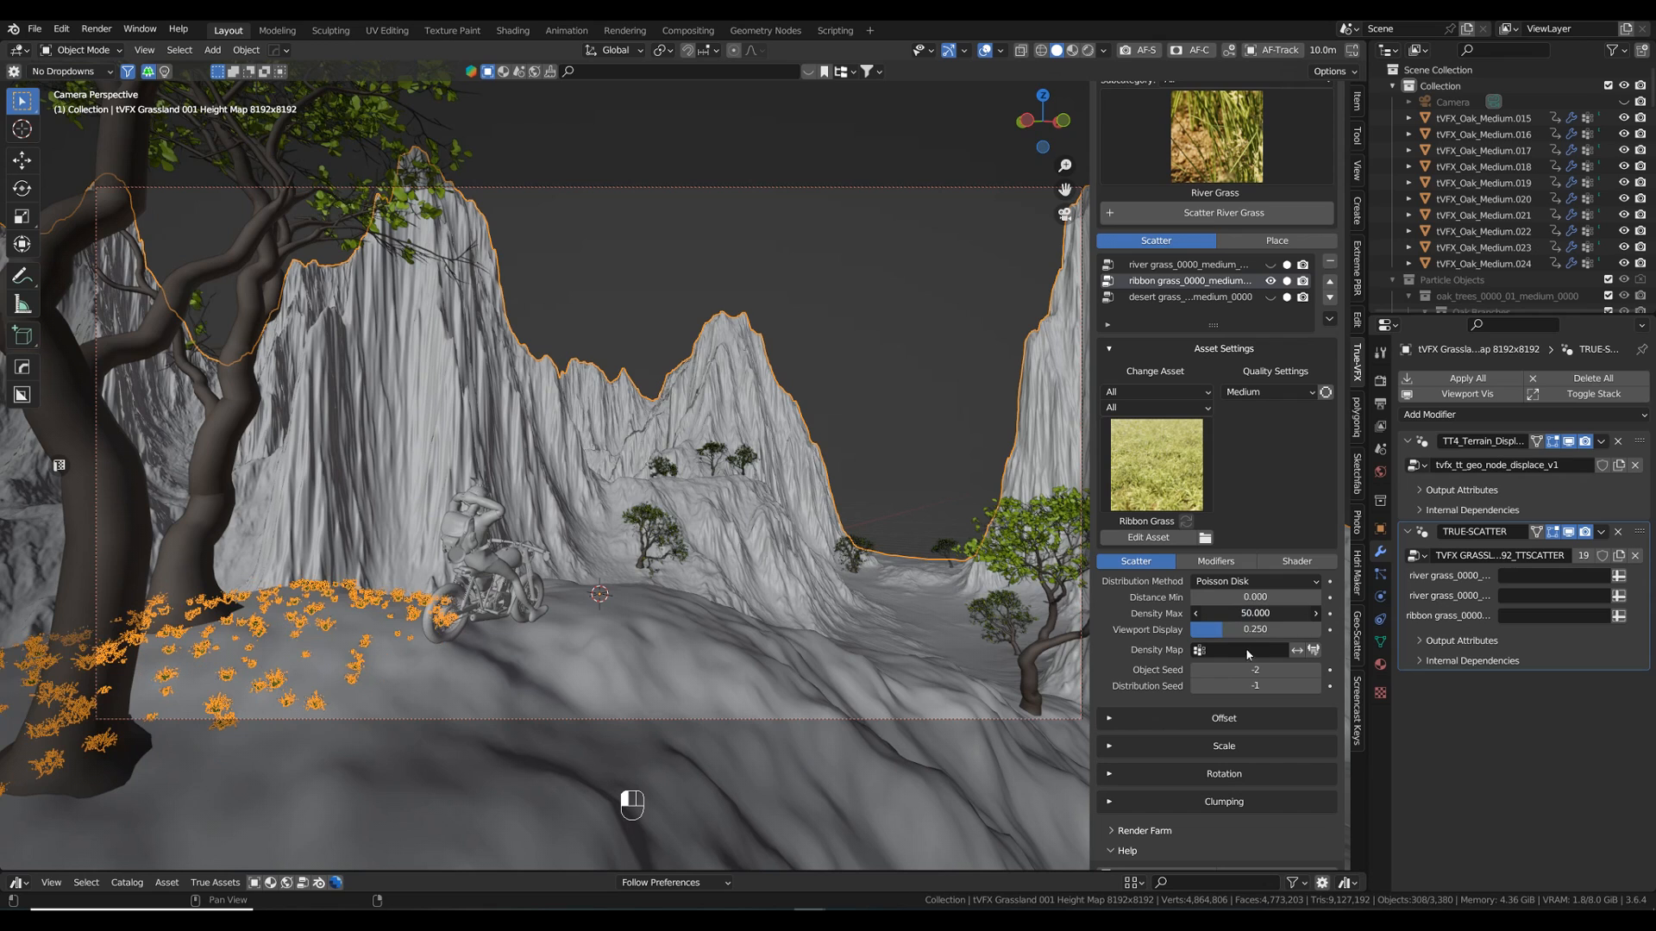
- Set the Ribbon Grass maximum density to 150 and hide that scatter in the viewport
drag(1246, 615, 1242, 614)
click(1254, 613)
text(150)
key(Return)
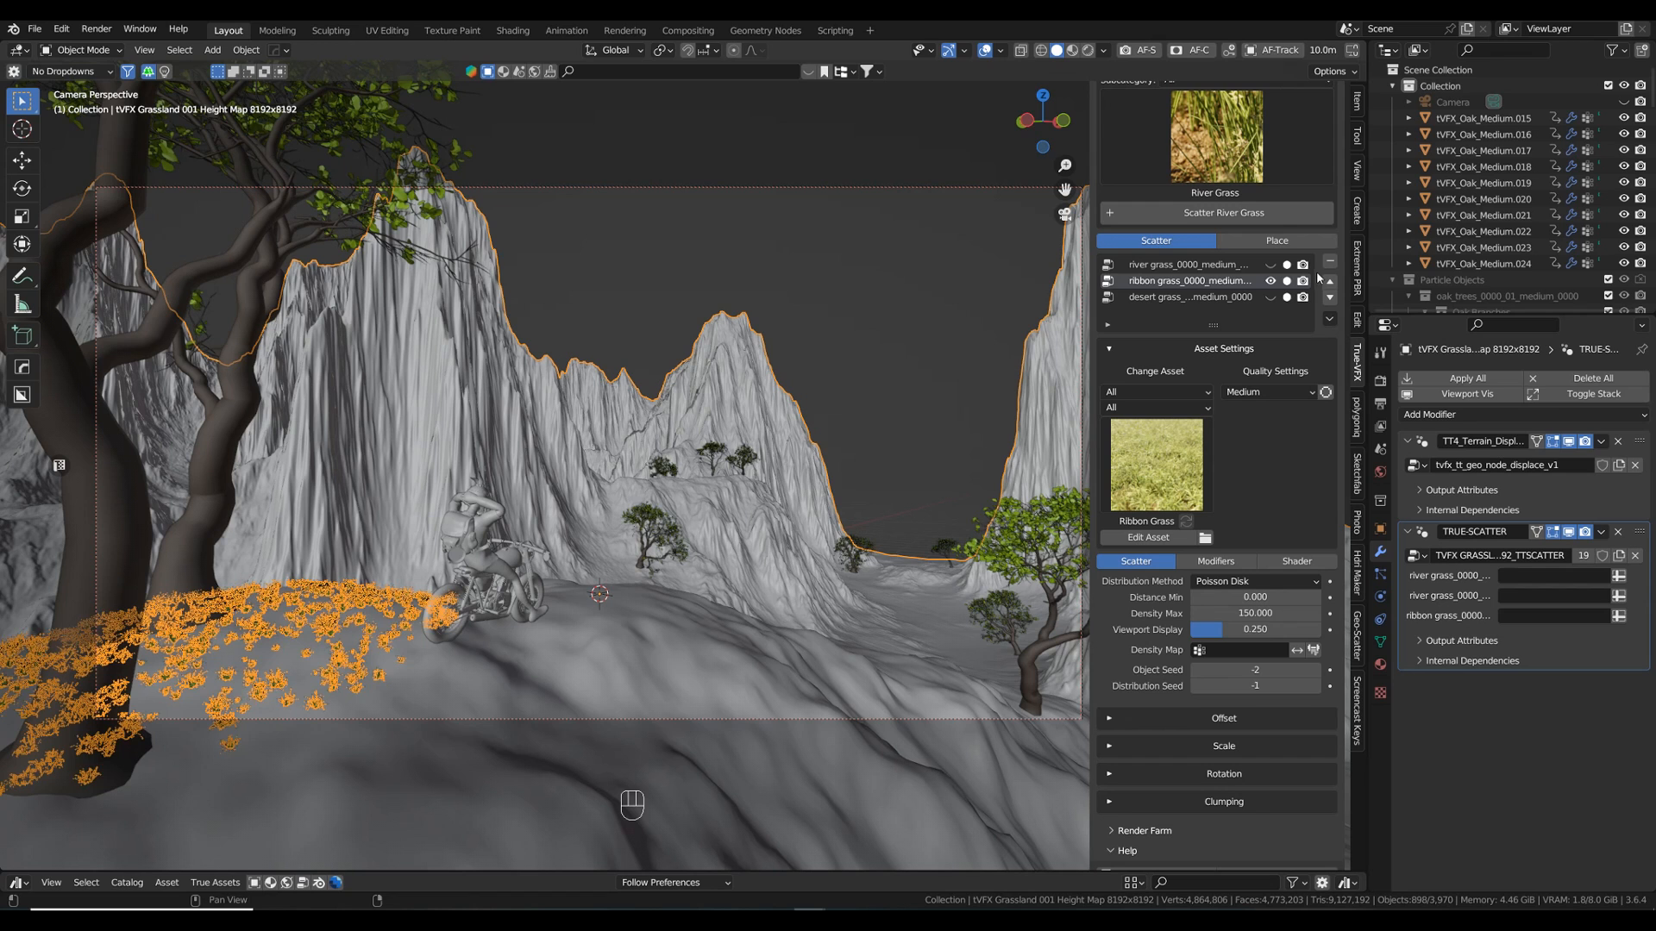
click(1270, 281)
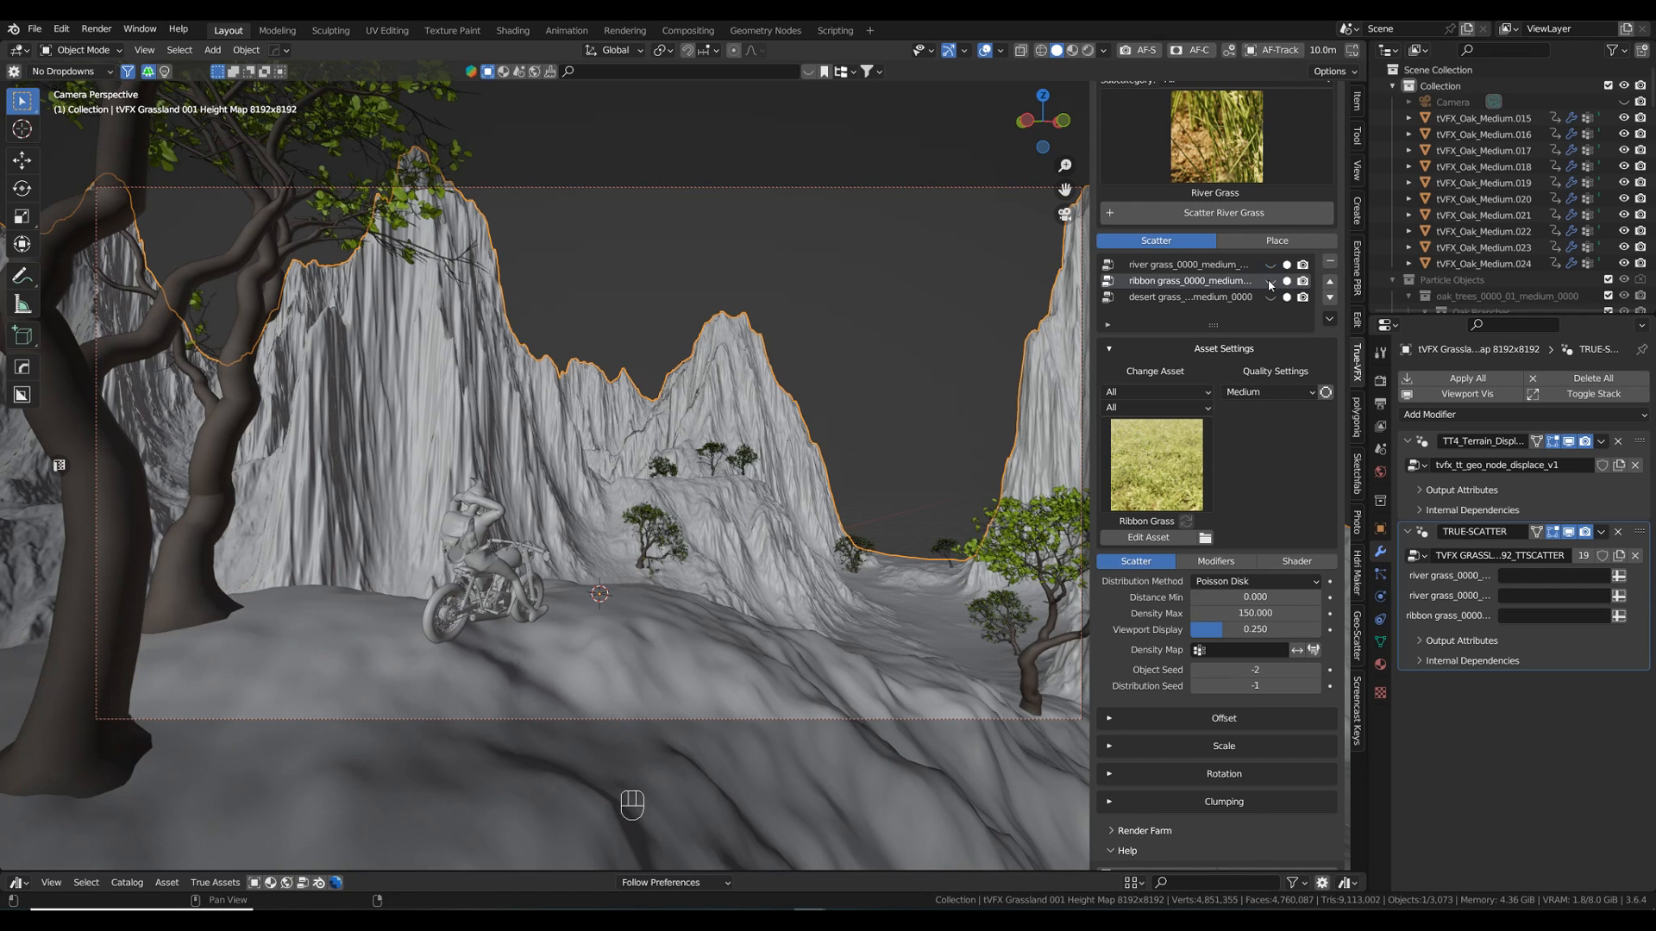
- Manually place six Codiaeum Croton plants on the terrain: around the foreground oaks, in front of the bike and by the far oak
scroll(1269, 285, up, 4)
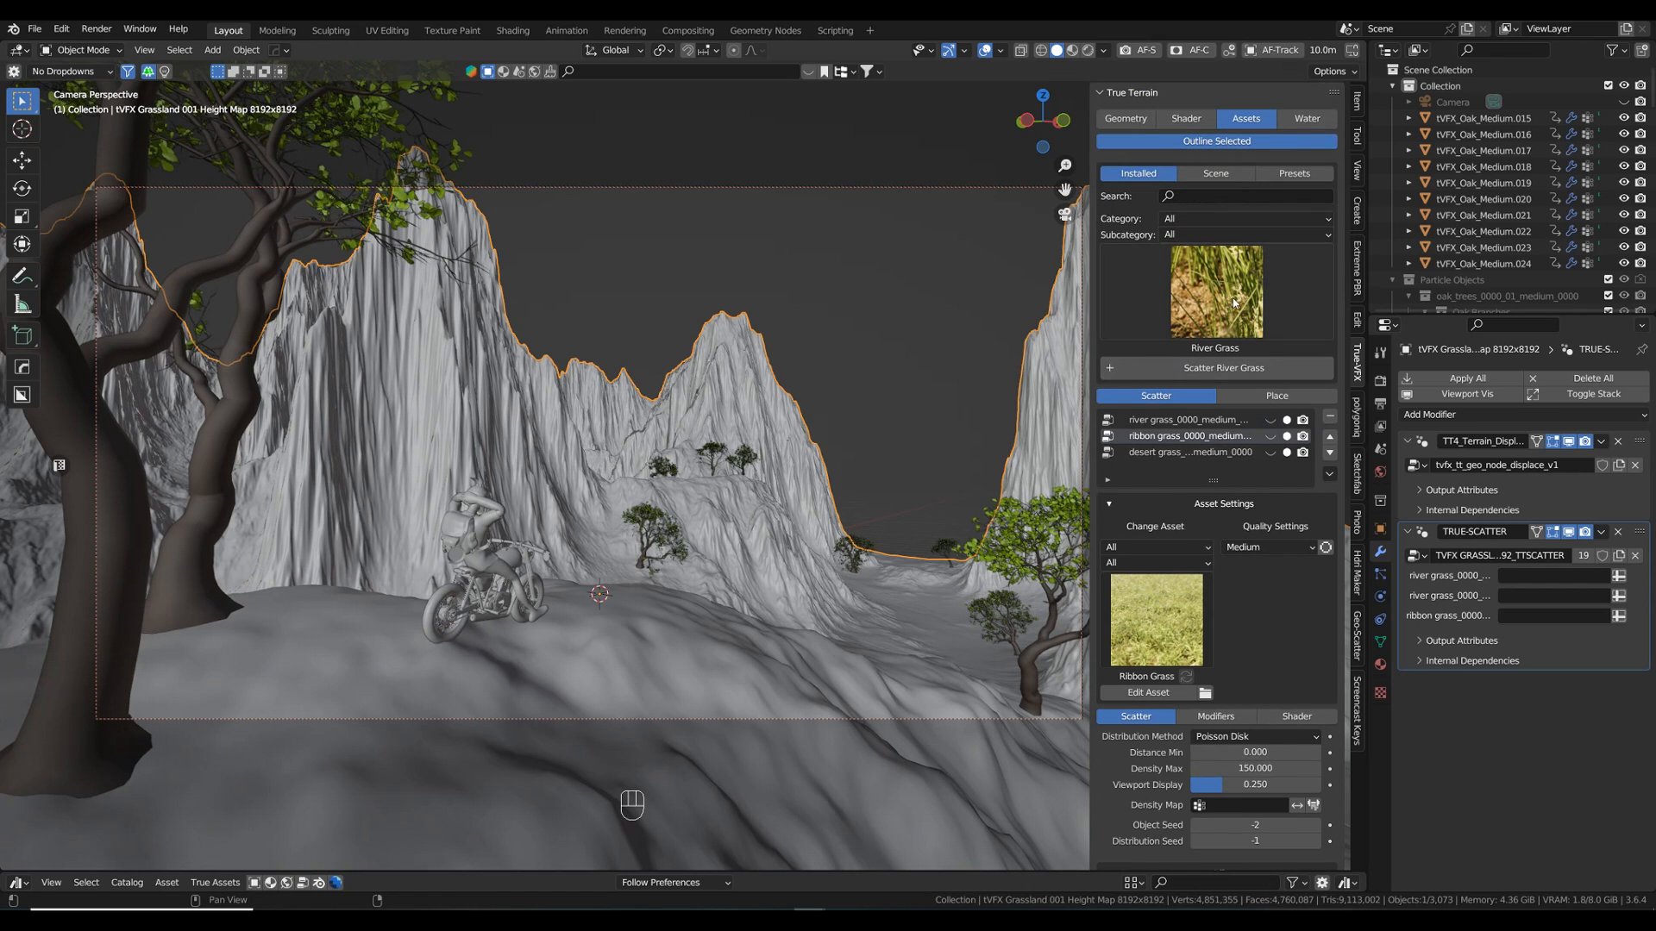
click(1234, 302)
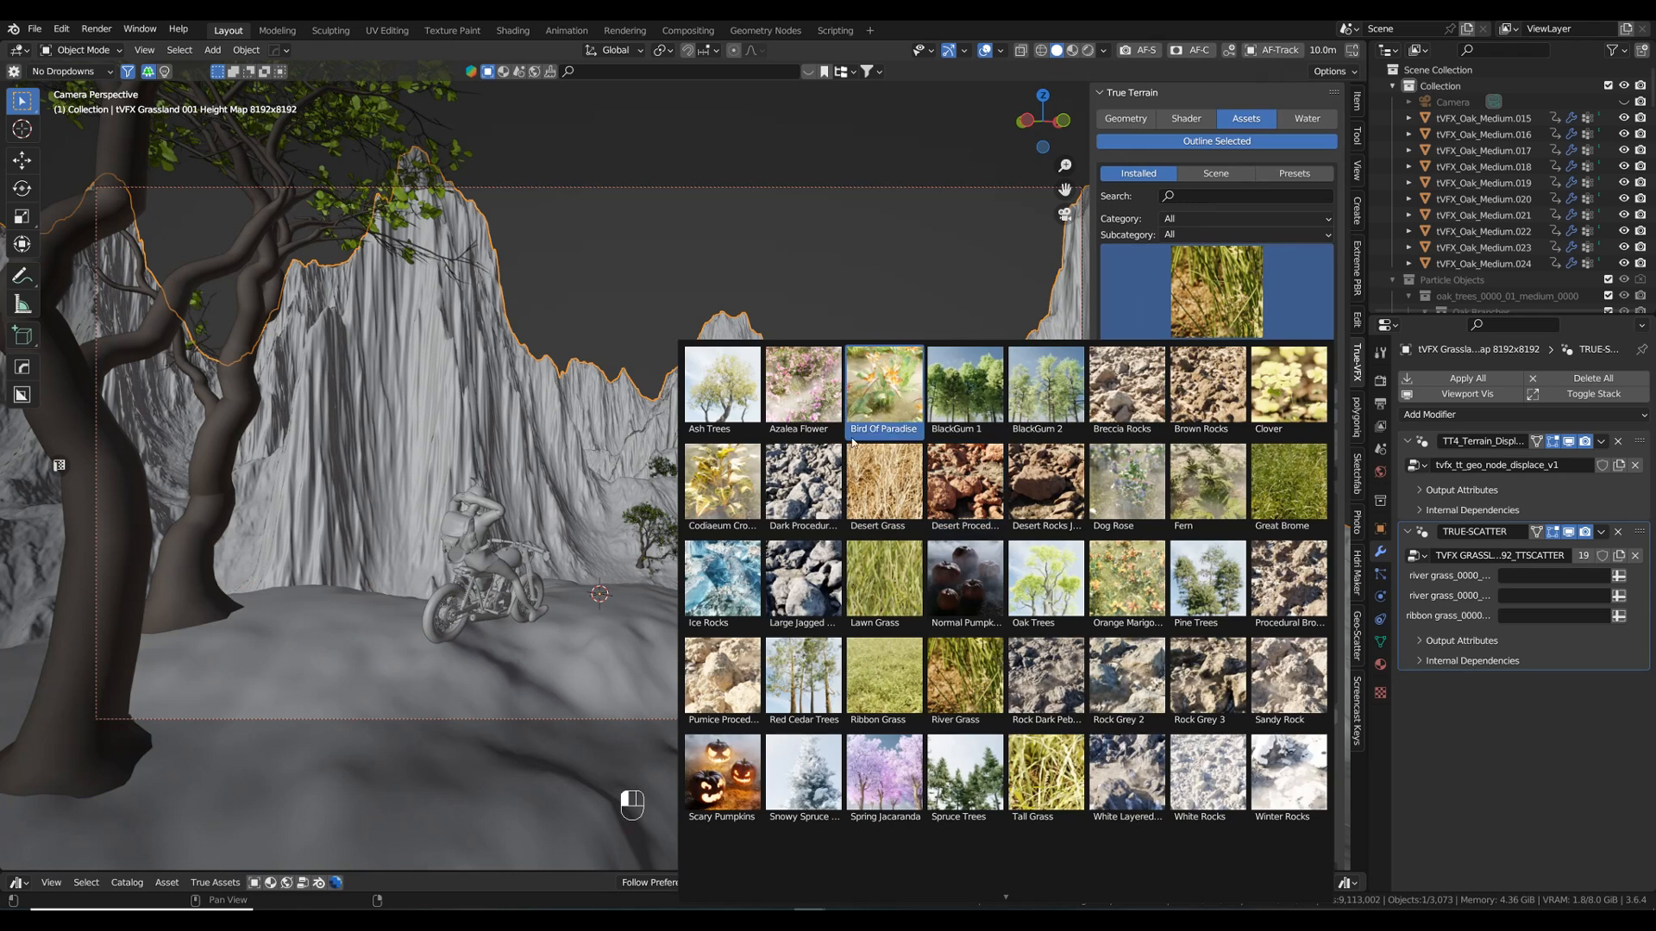
click(734, 504)
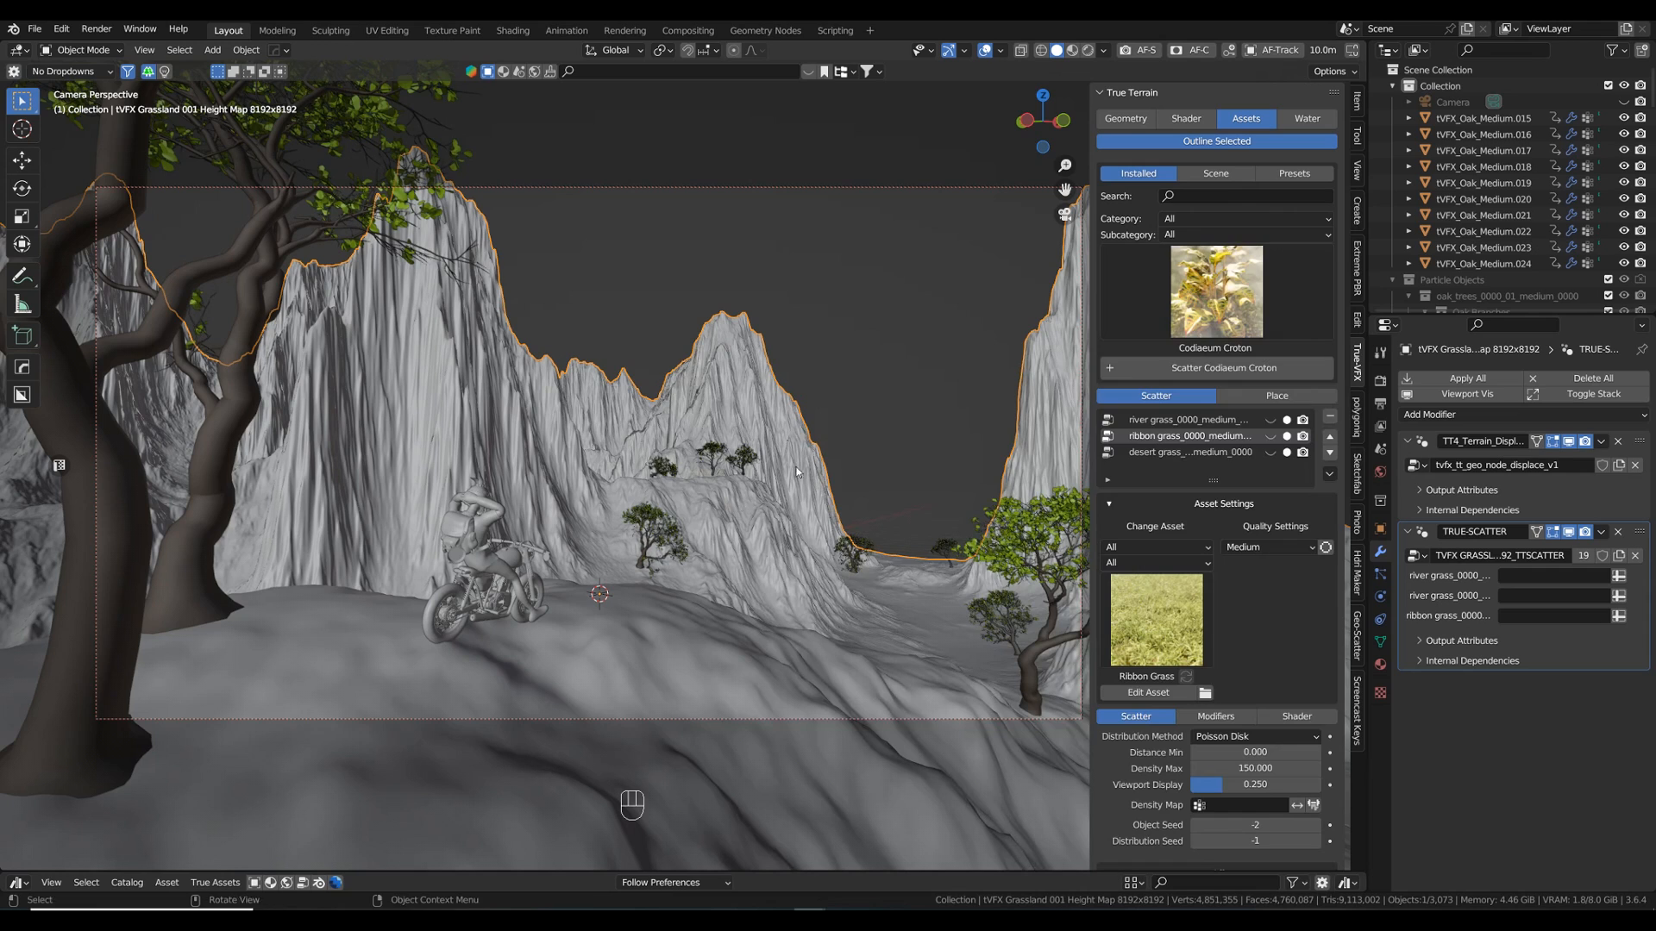
click(1262, 399)
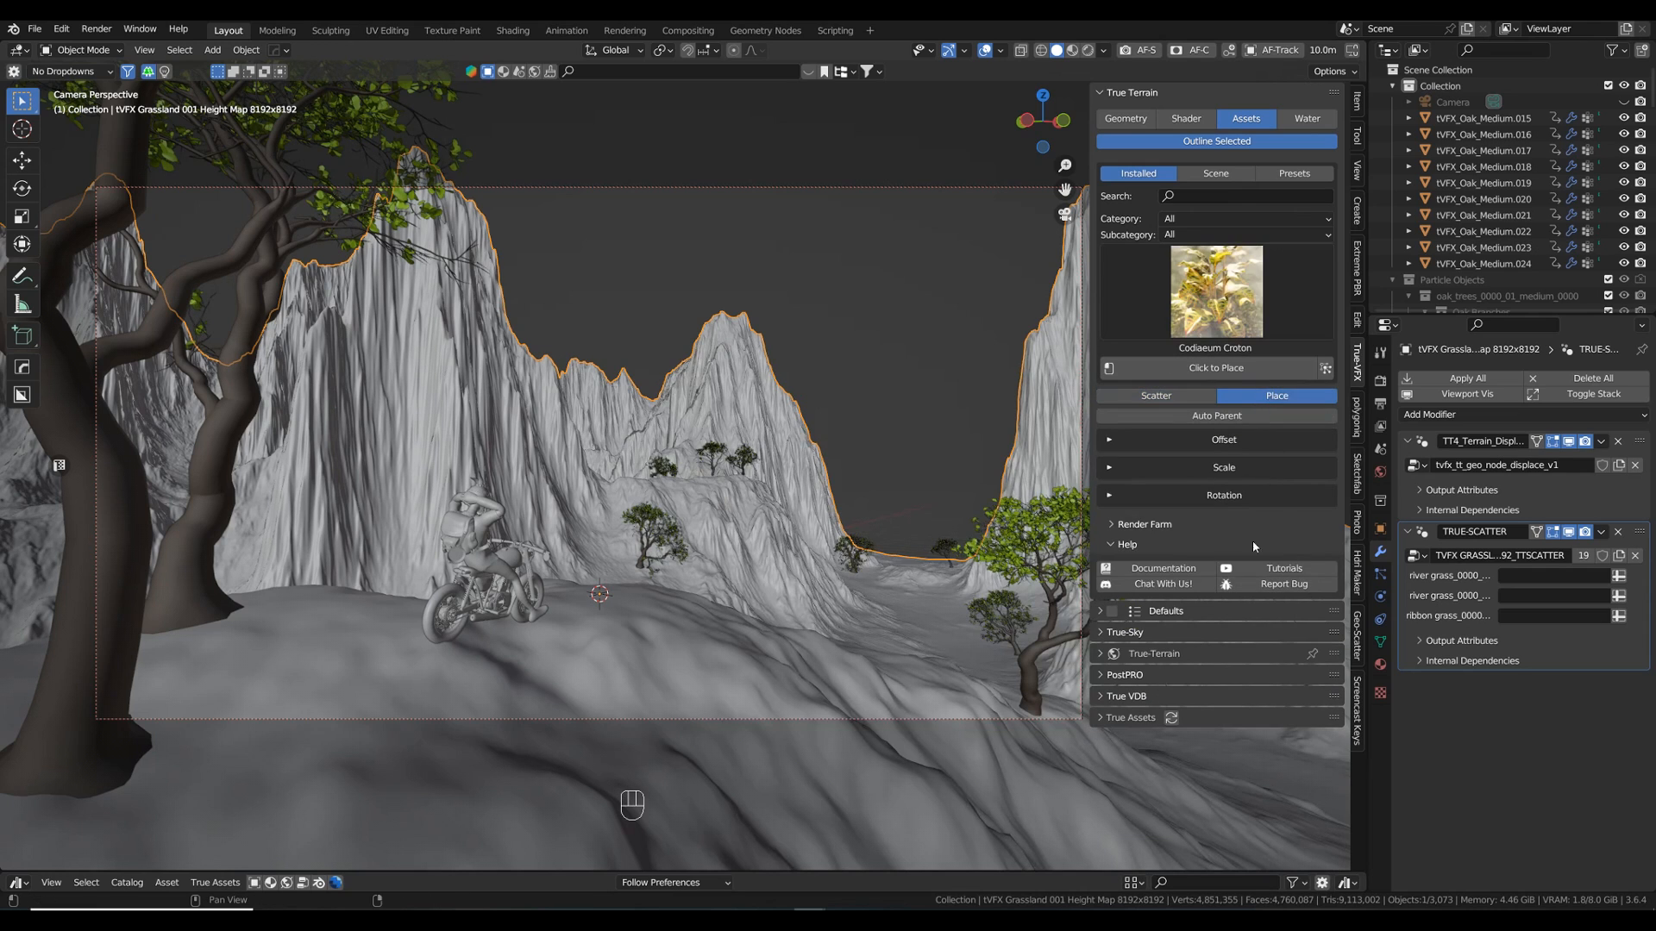
click(1191, 371)
click(334, 611)
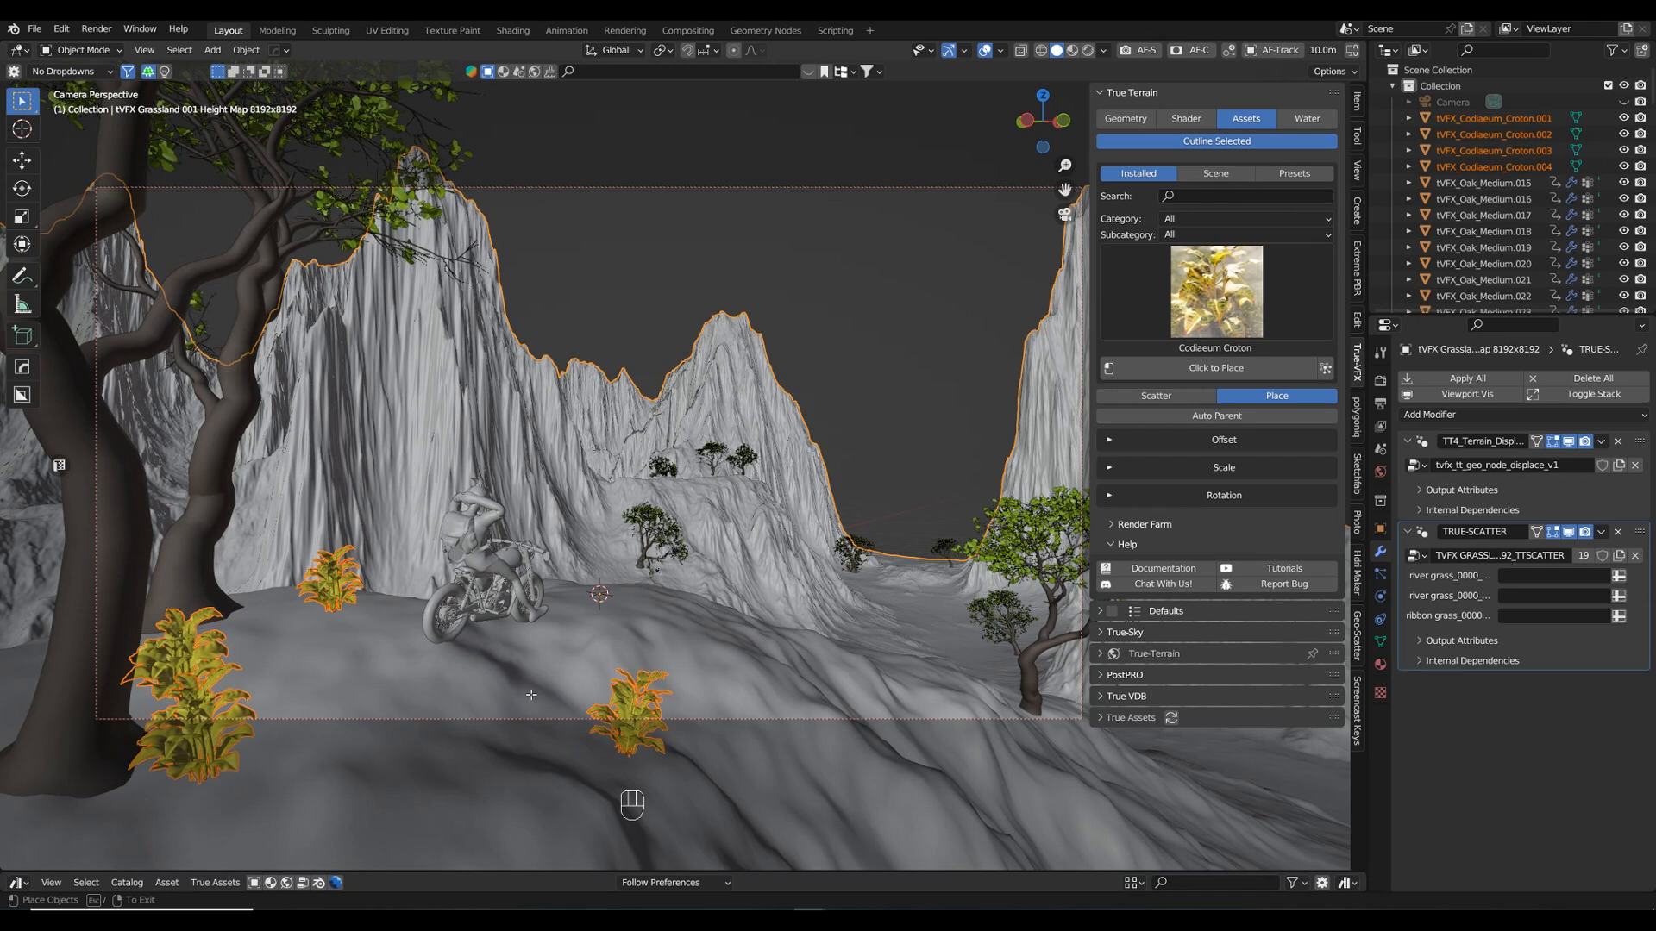
click(258, 600)
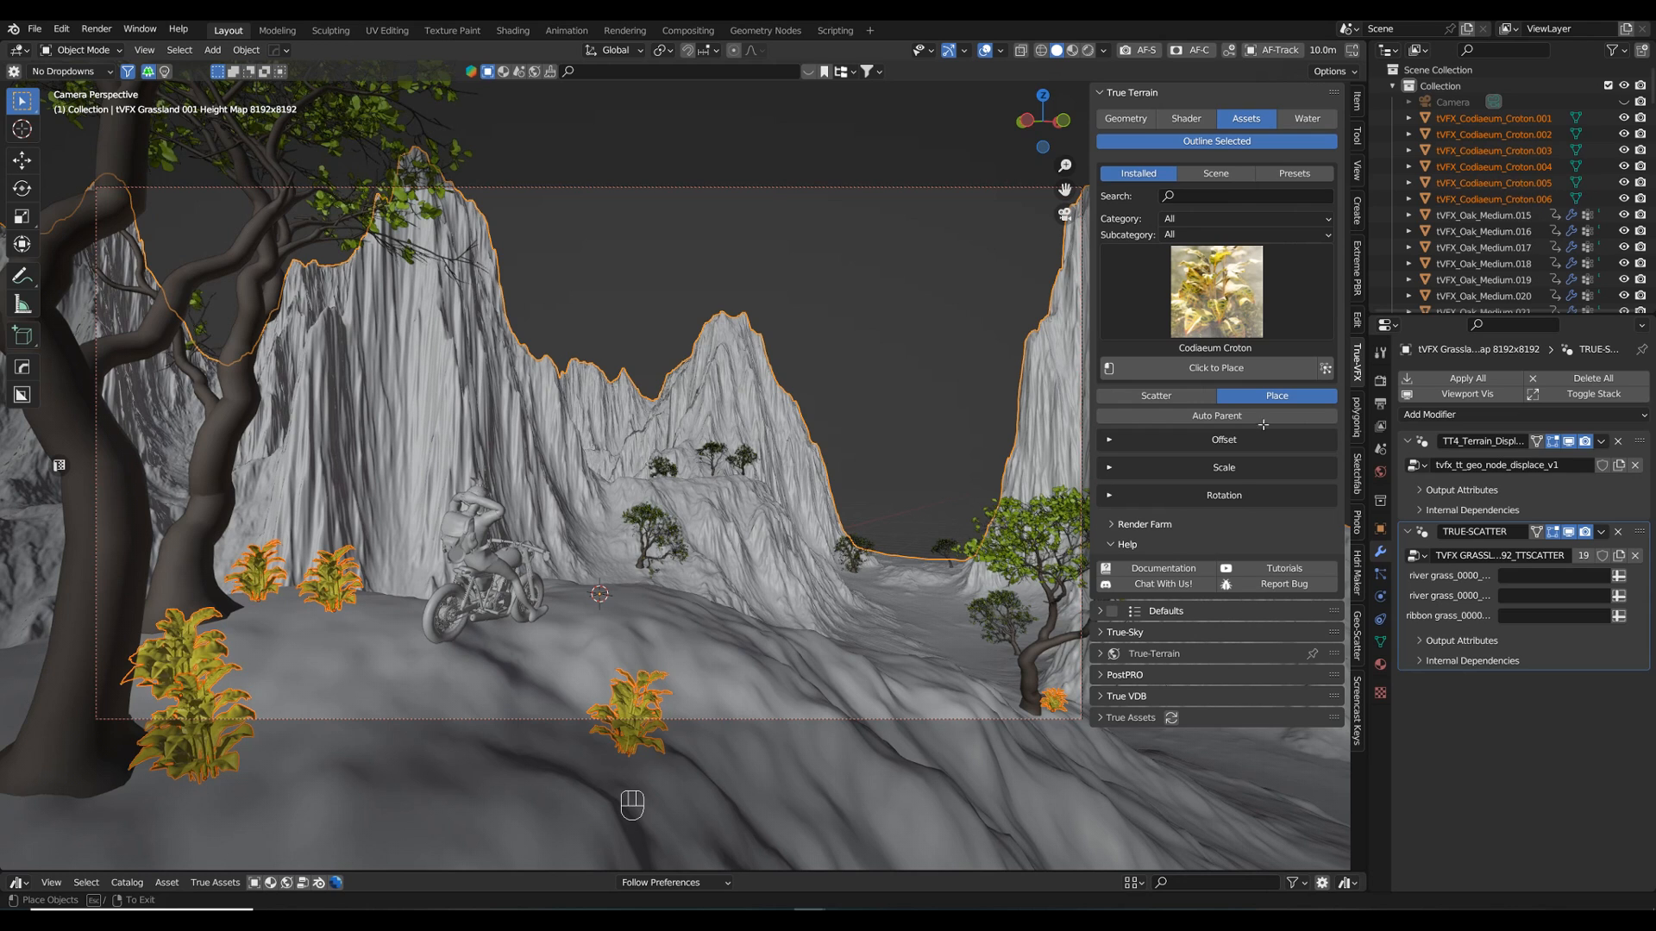
key(Escape)
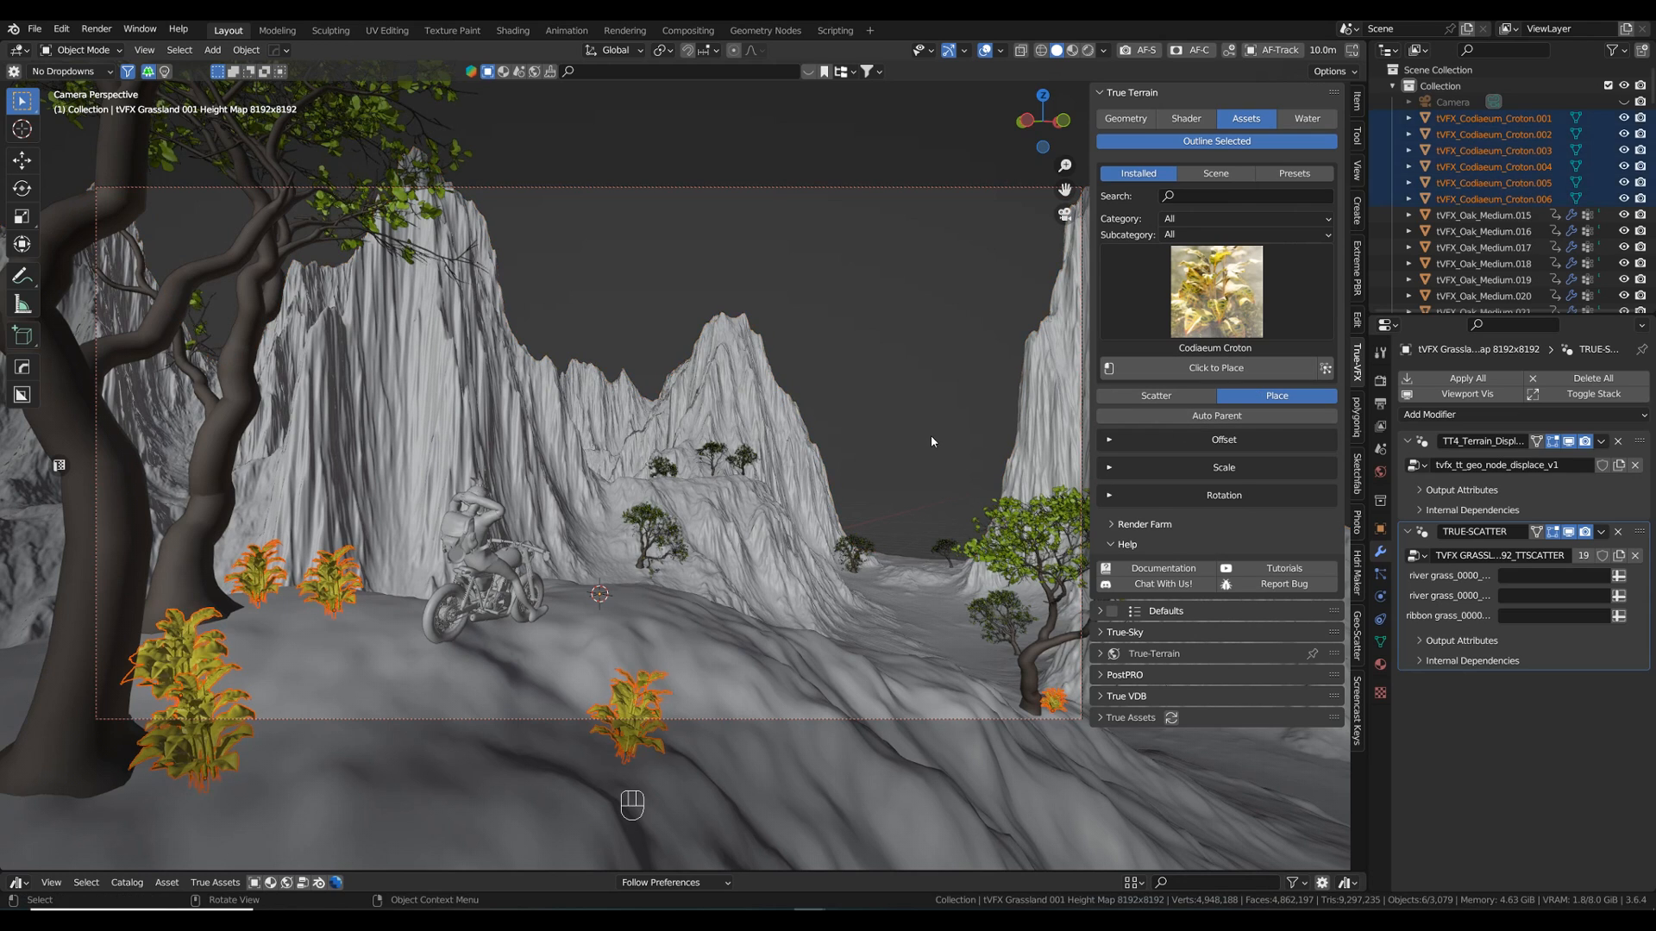
- Manually place five Bird Of Paradise plants: around the foreground oaks, in front of the bike and by the far oak
click(1216, 292)
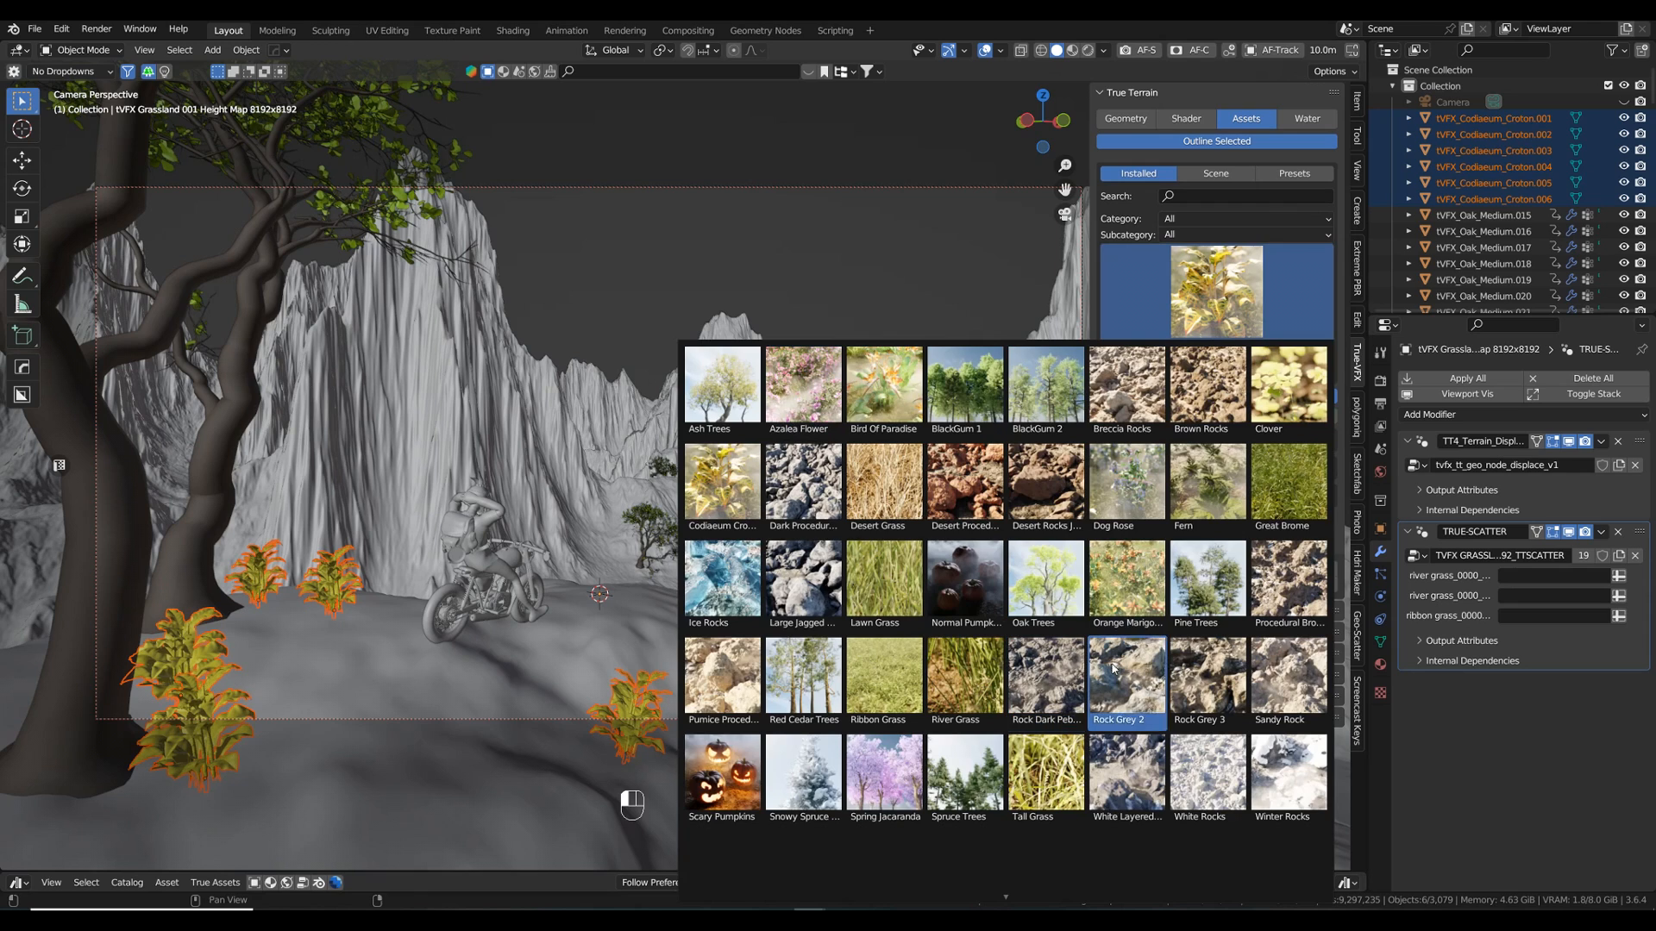
click(883, 397)
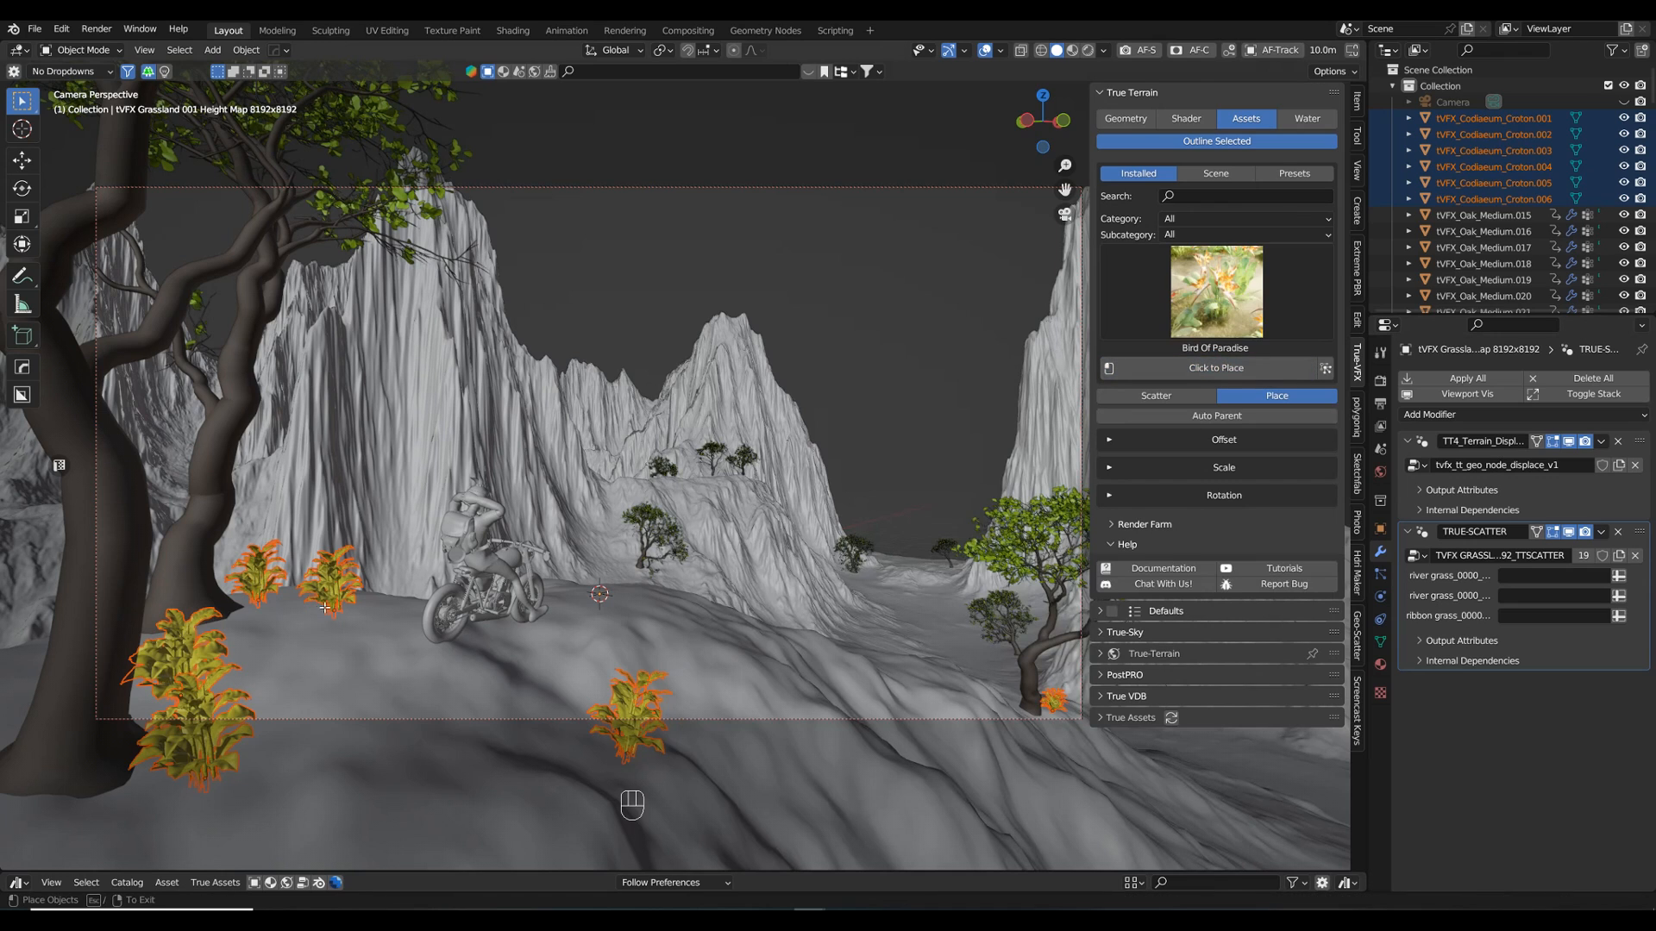
click(286, 615)
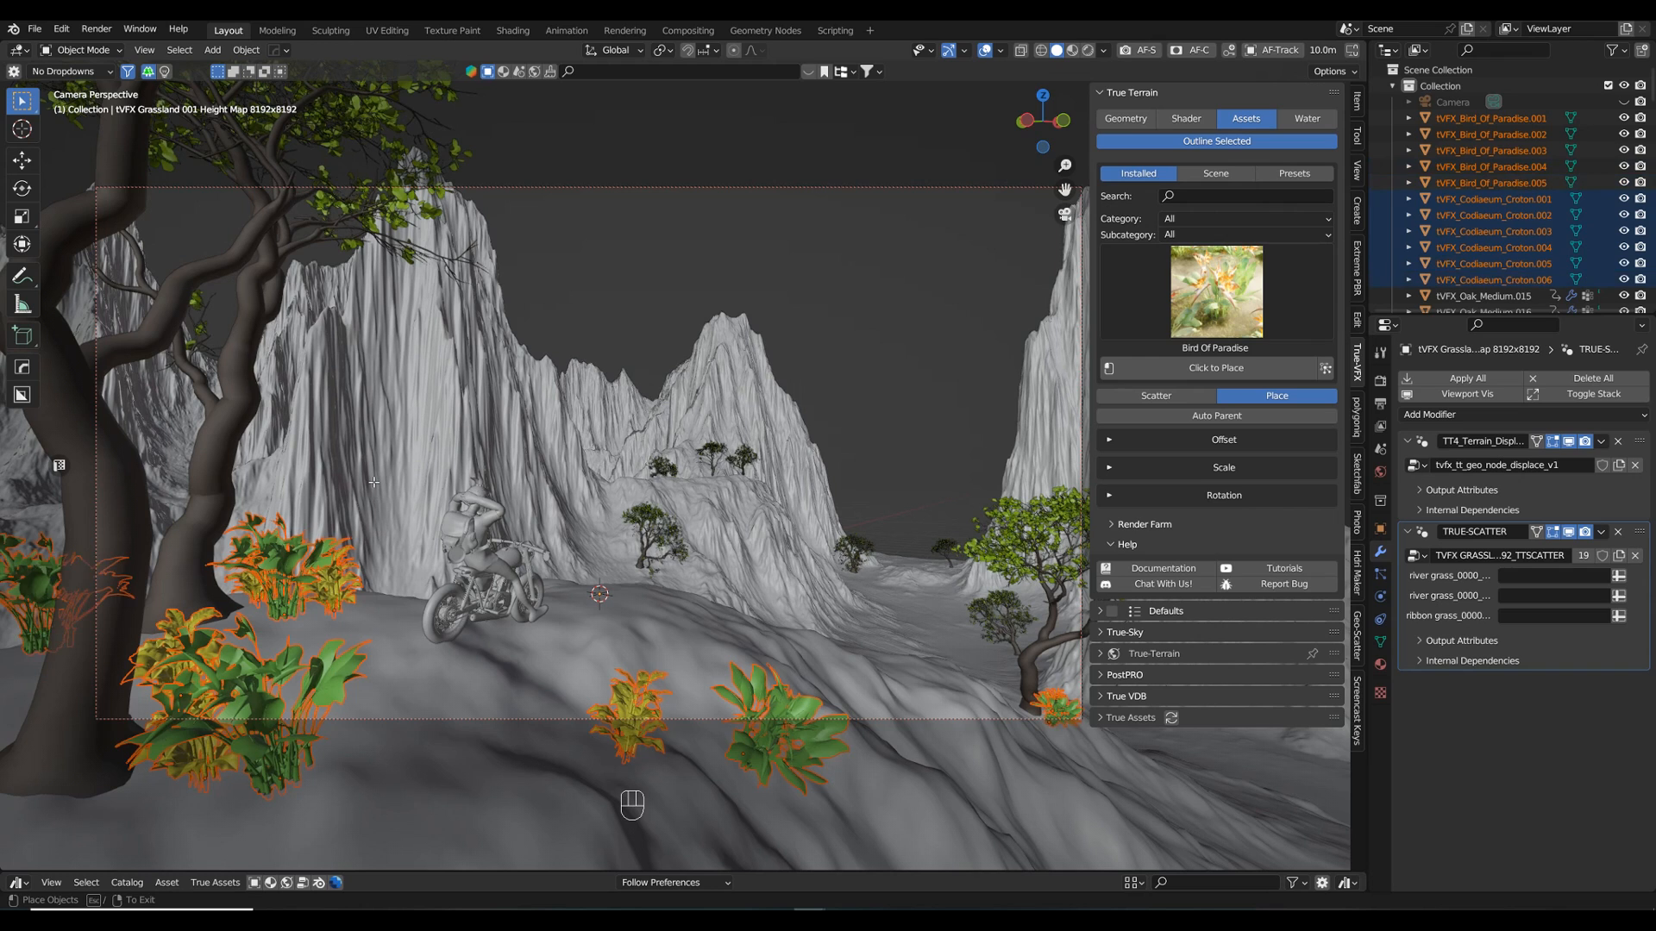
key(Escape)
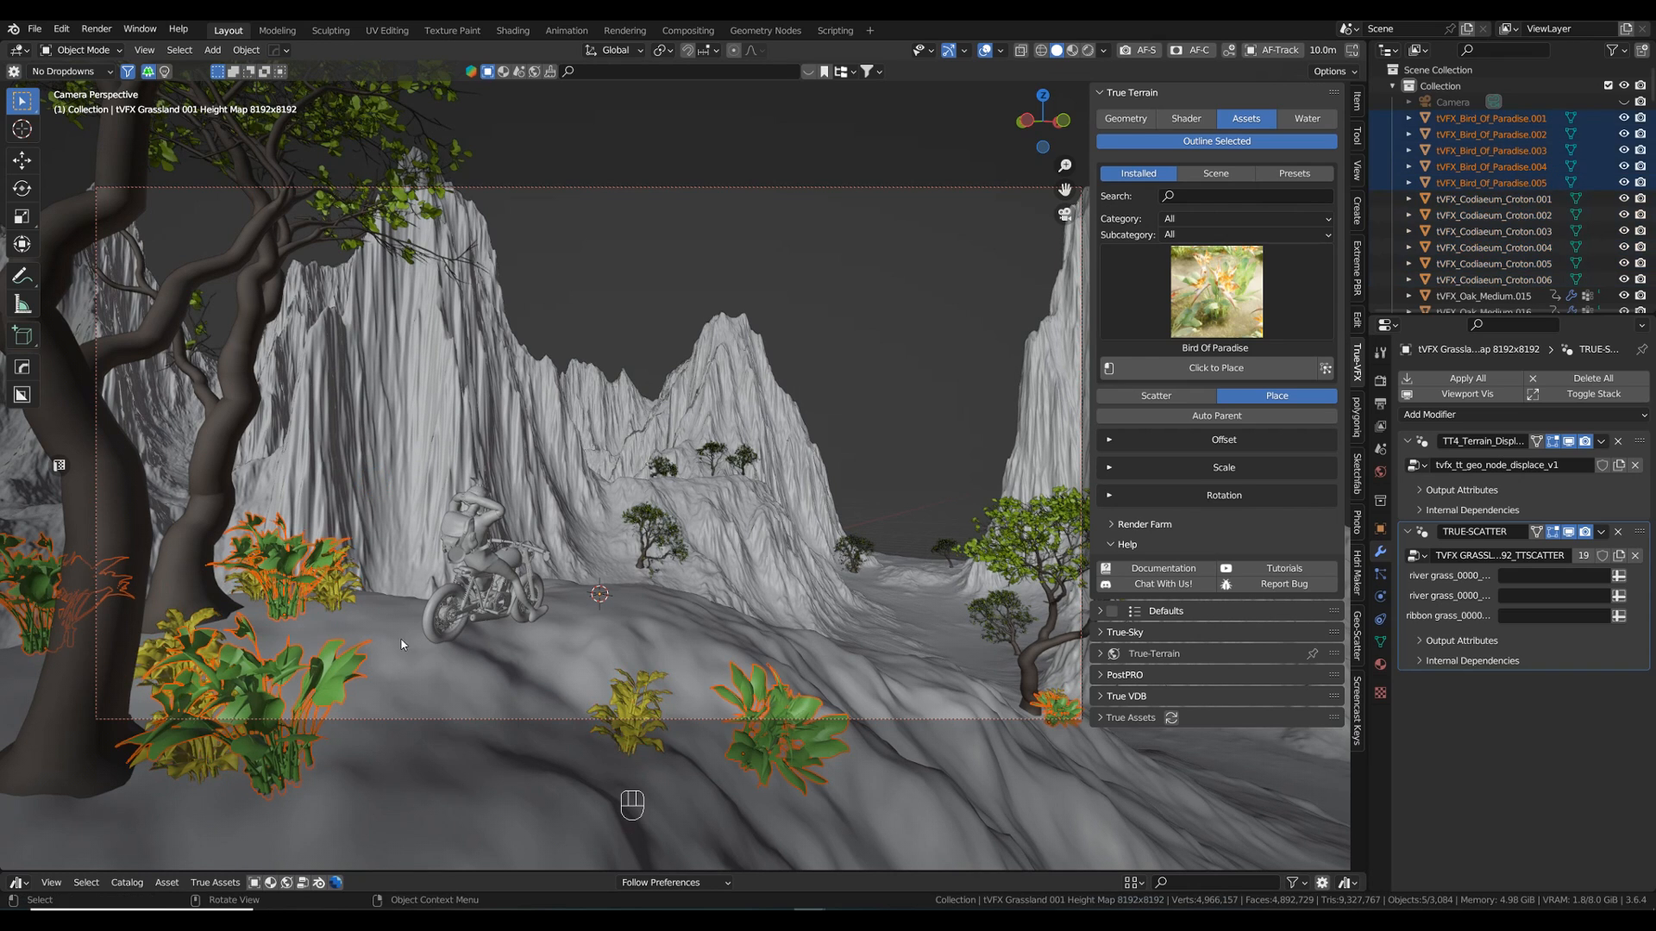
- Move the outermost Bird Of Paradise plant along the global Y and X axes to just behind the large foreground oak trunk
click(33, 588)
key(g)
key(x)
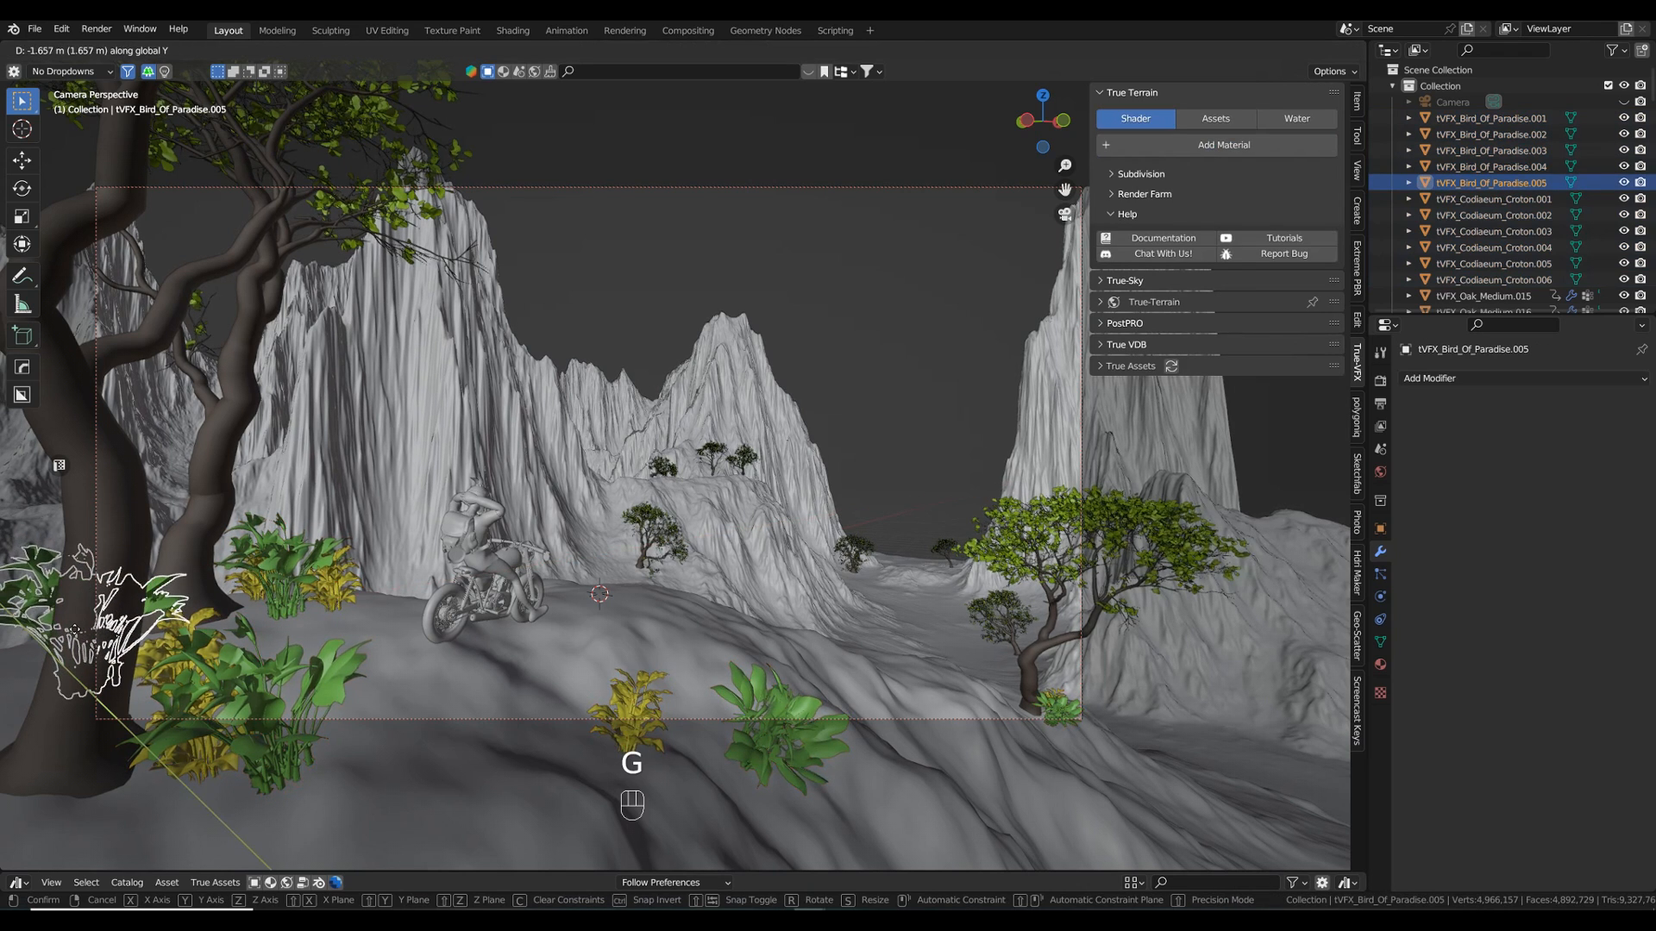
click(76, 634)
key(g)
key(x)
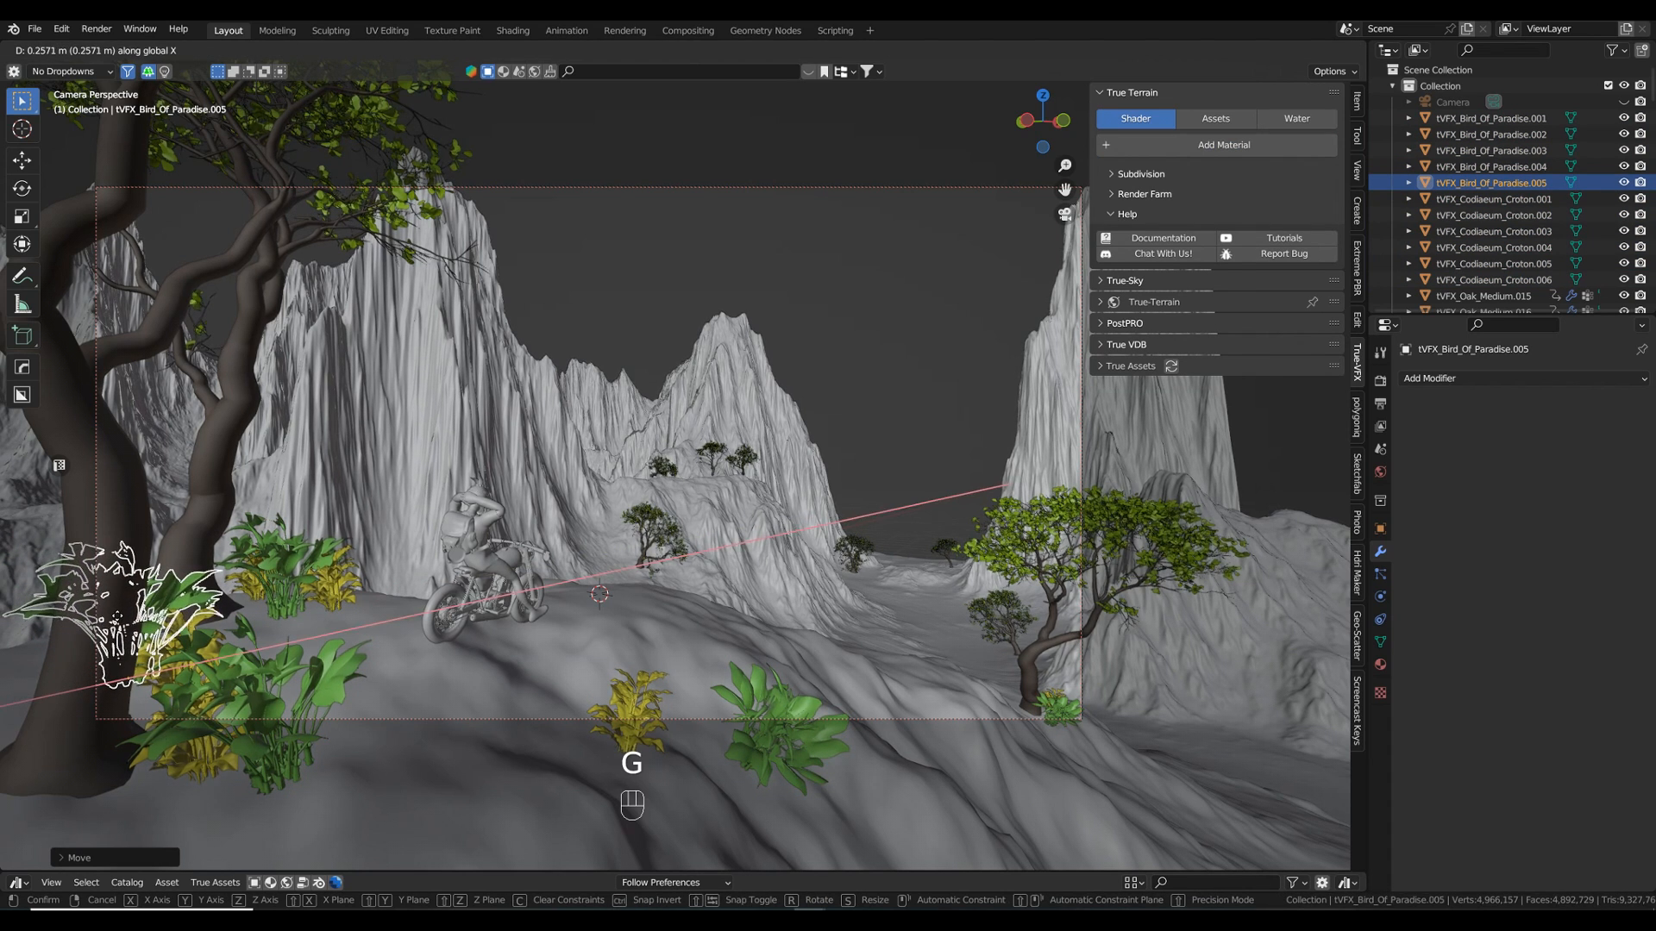
click(121, 623)
click(675, 326)
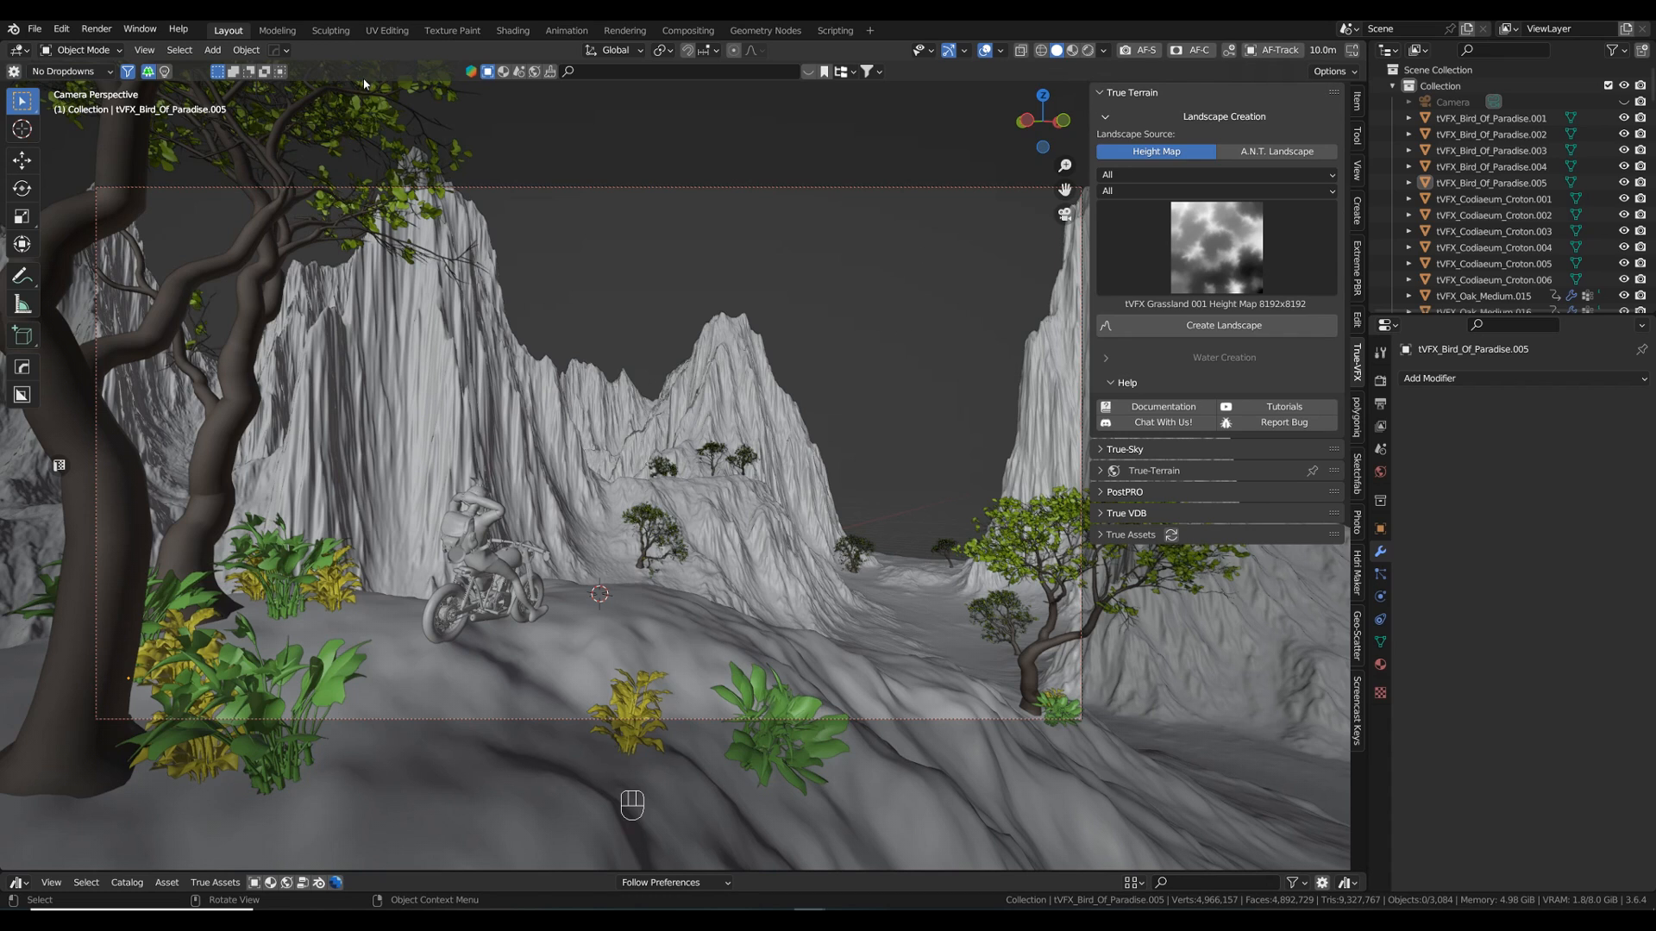
- Save the scene file and render the camera view
click(34, 29)
mouse_move(61, 28)
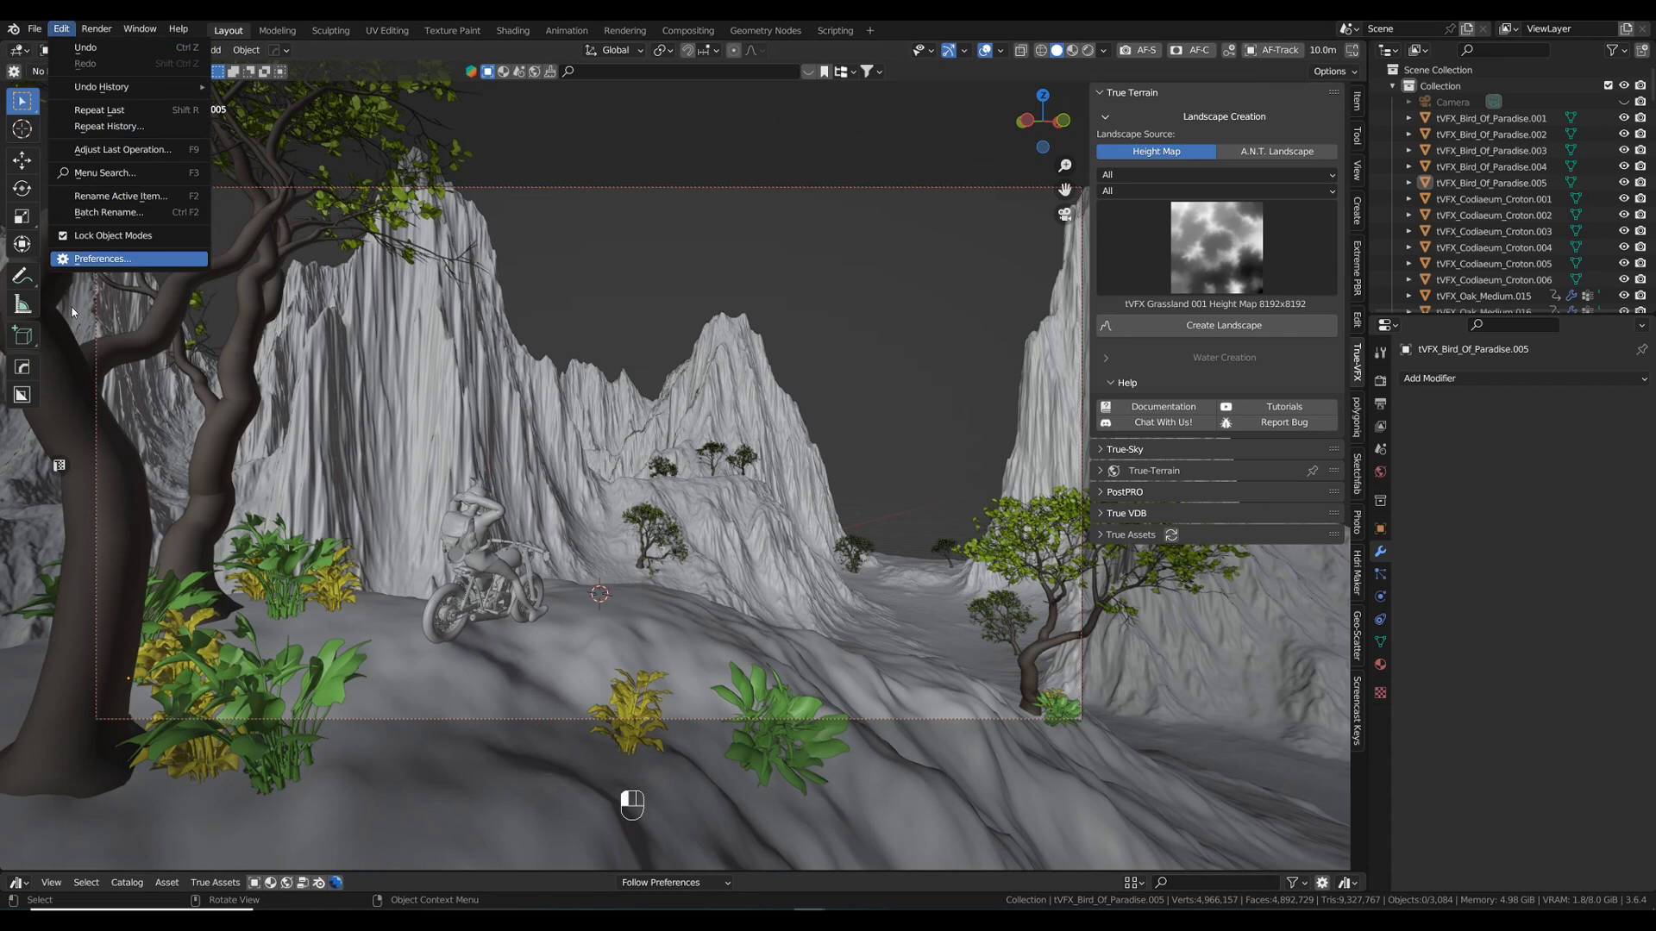
click(34, 29)
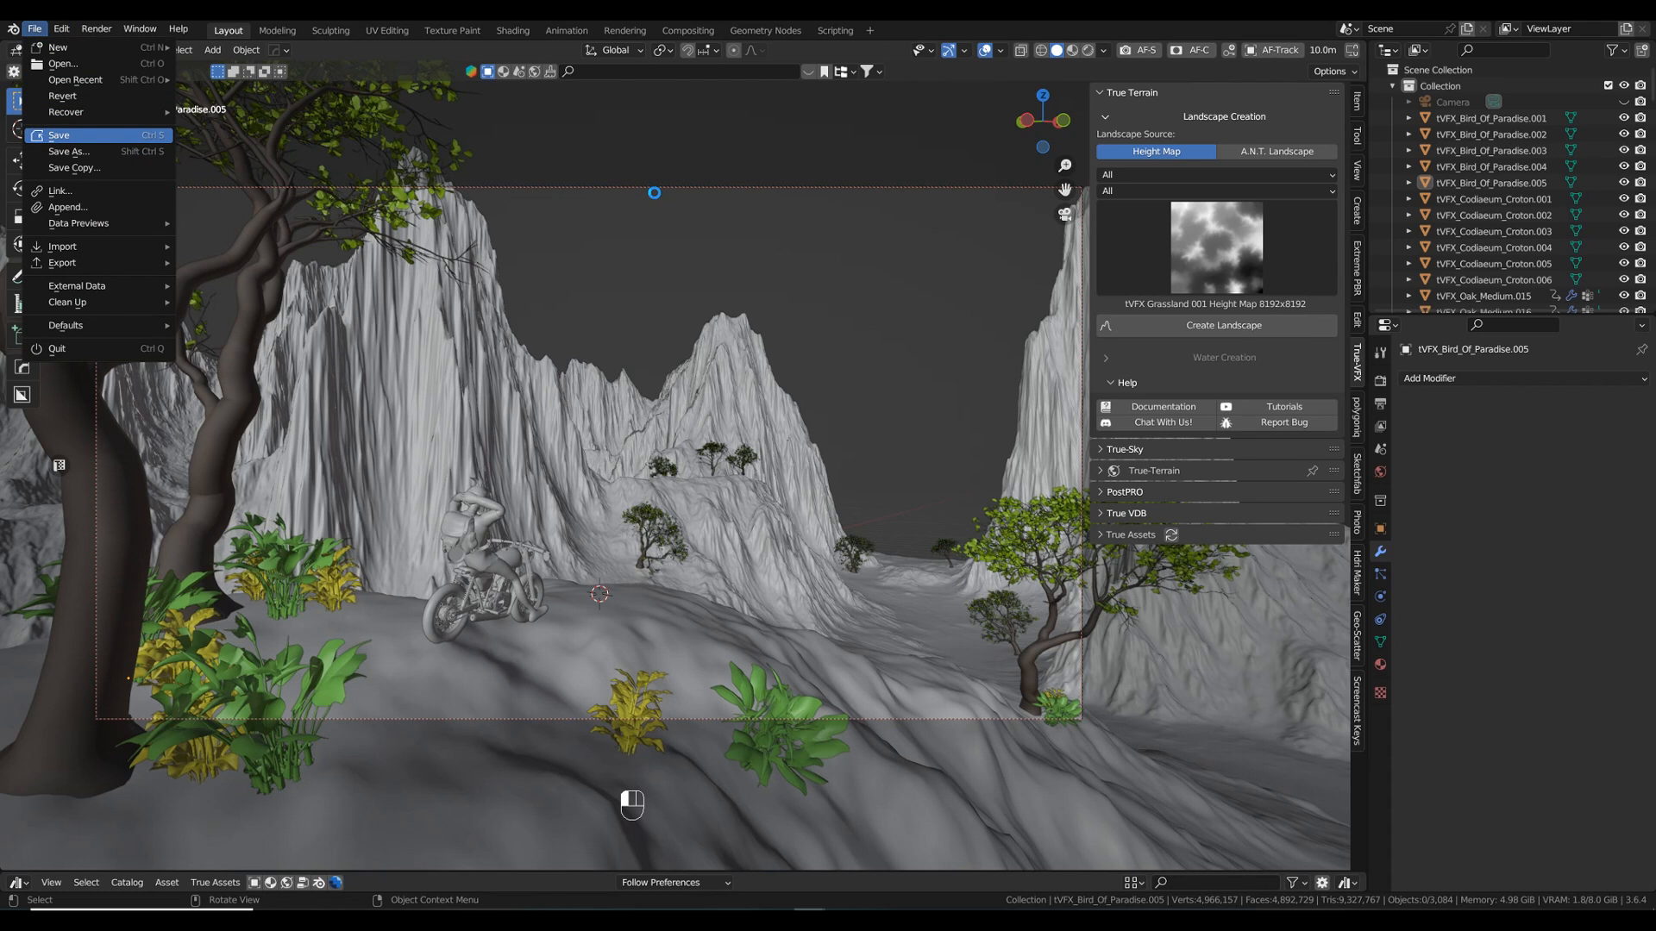
key(ctrl+s)
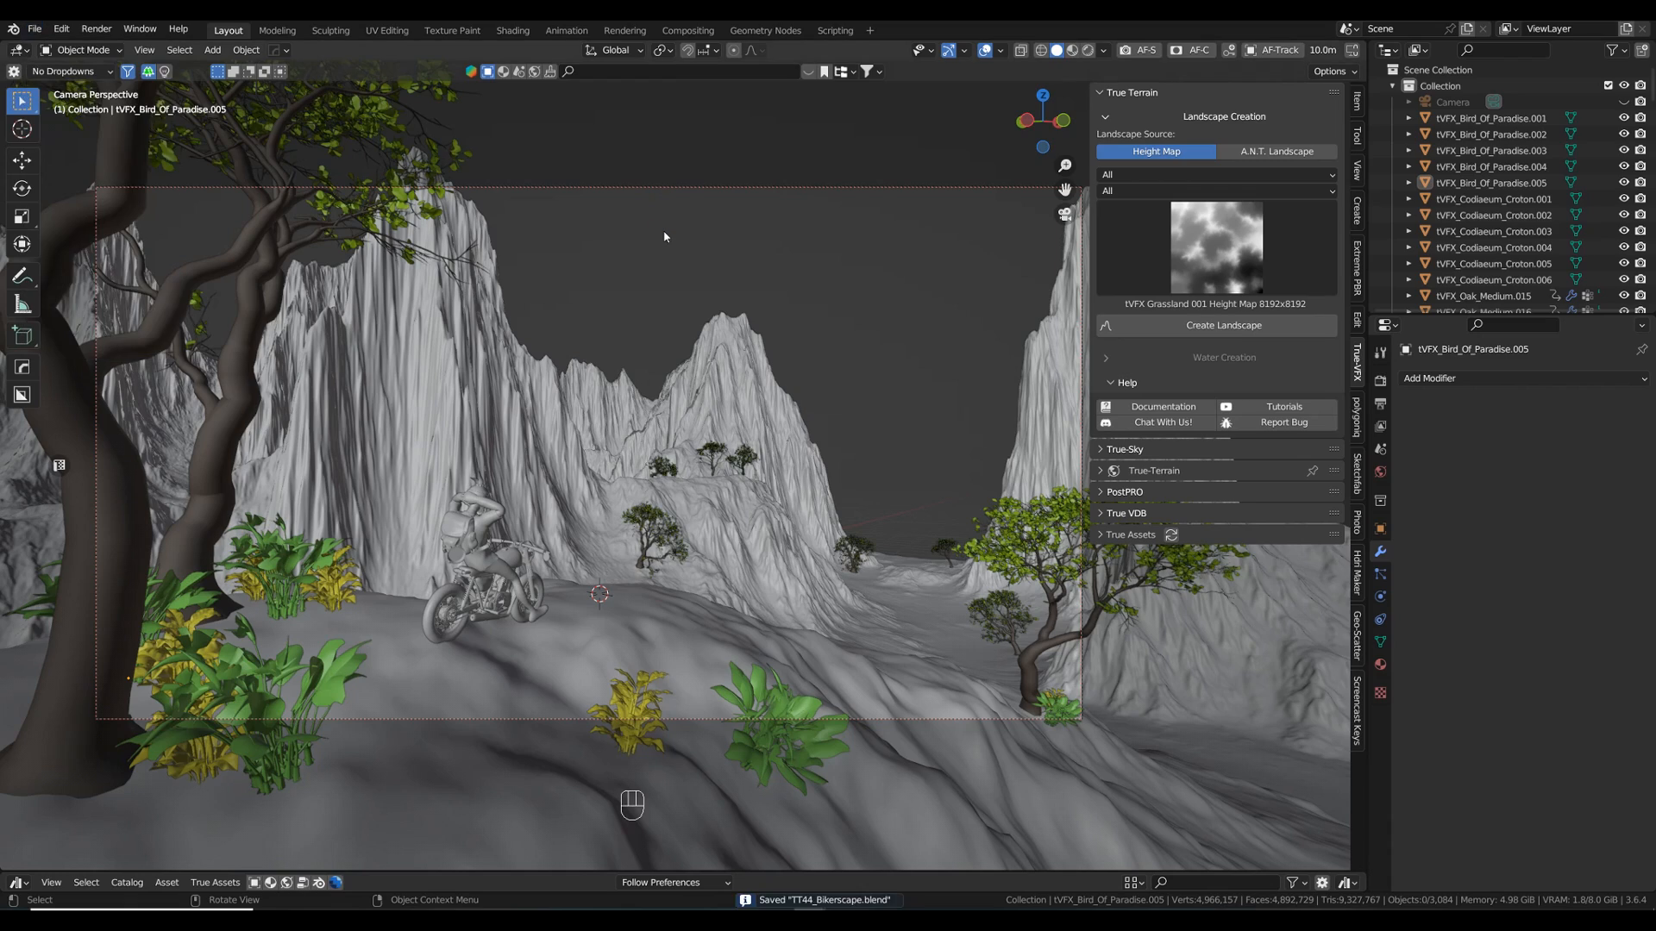
key(F12)
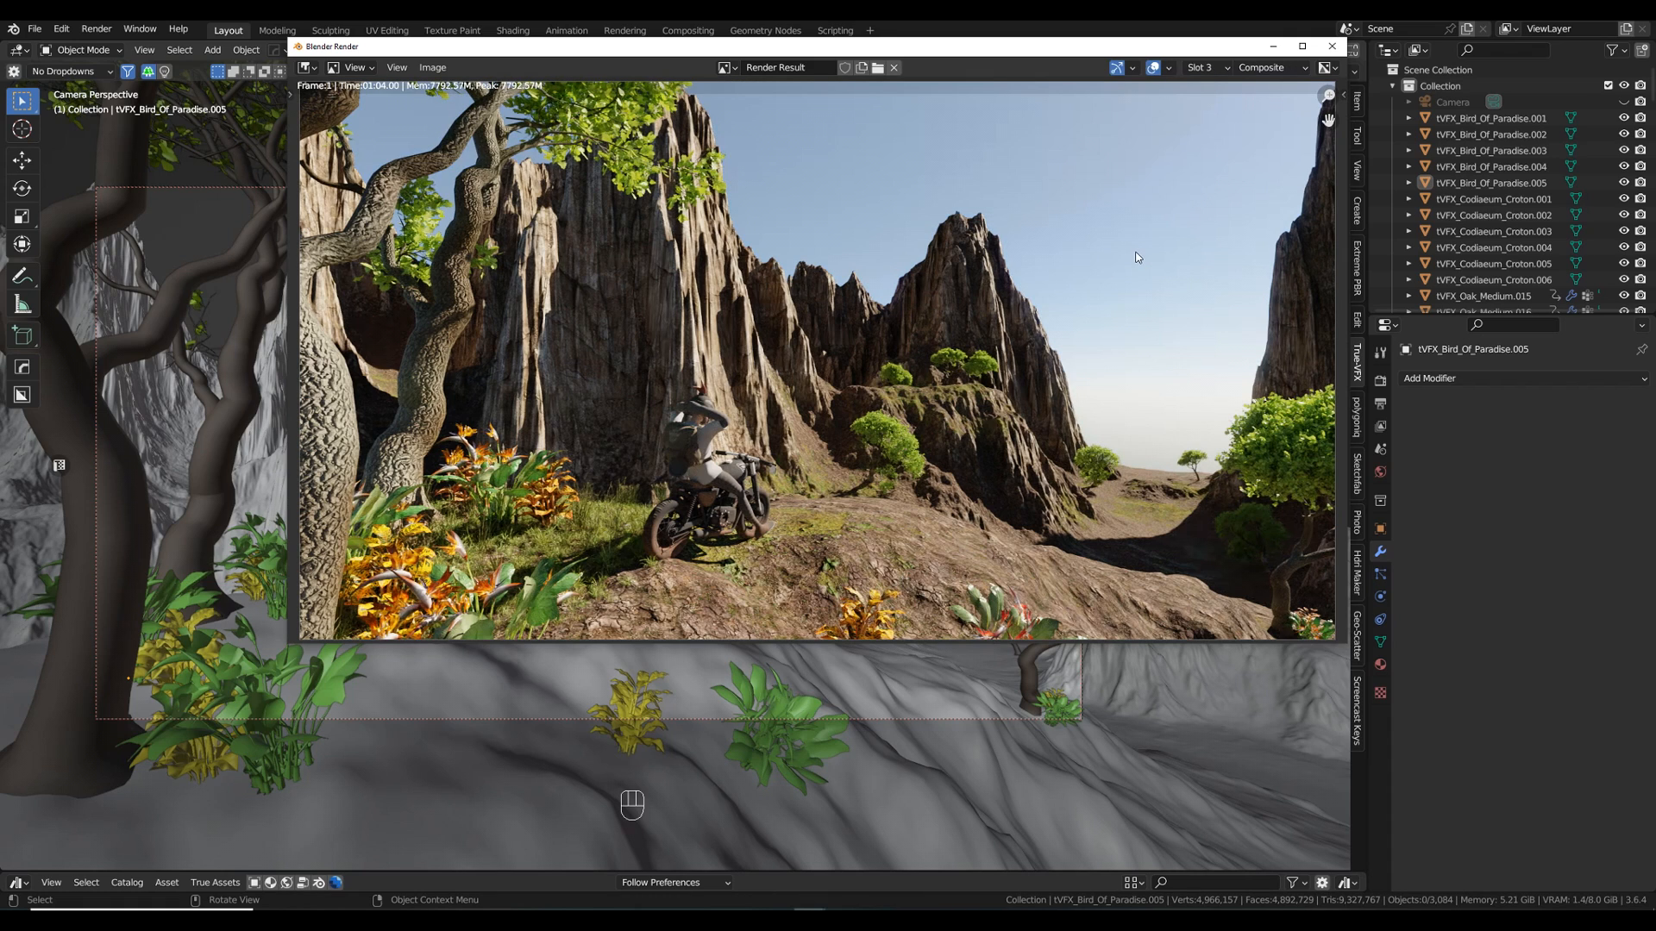
- Enlarge the render and compare it with the earlier renders in Slot 1 and Slot 2, returning to Slot 3
click(1302, 46)
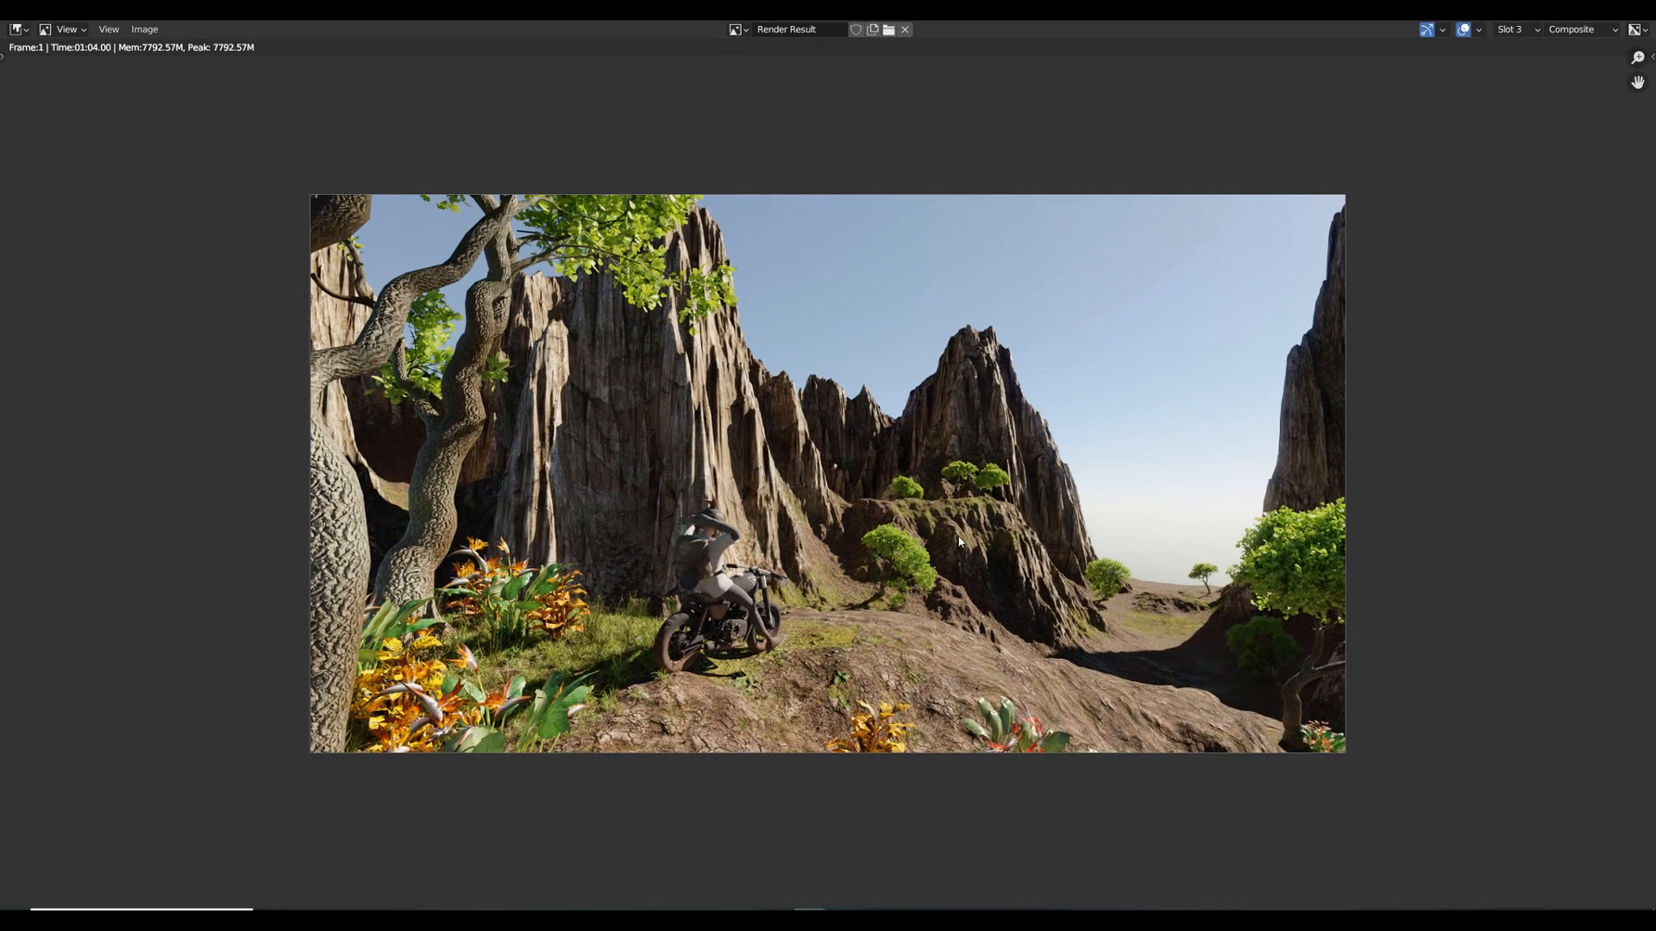
click(1513, 31)
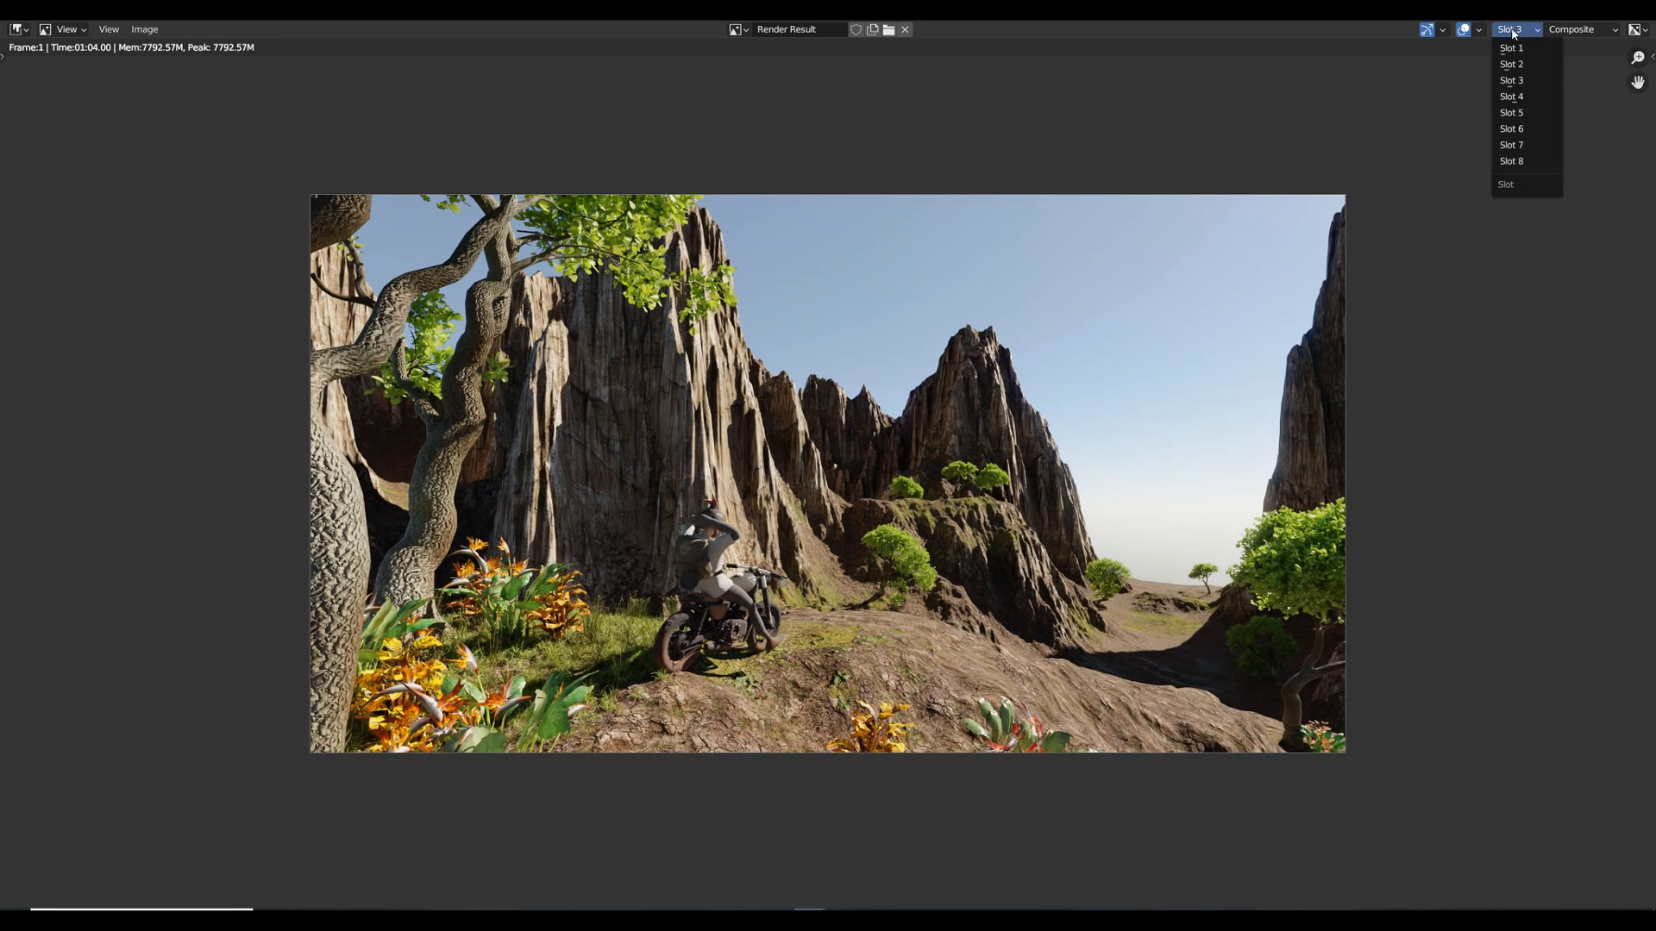
click(1515, 48)
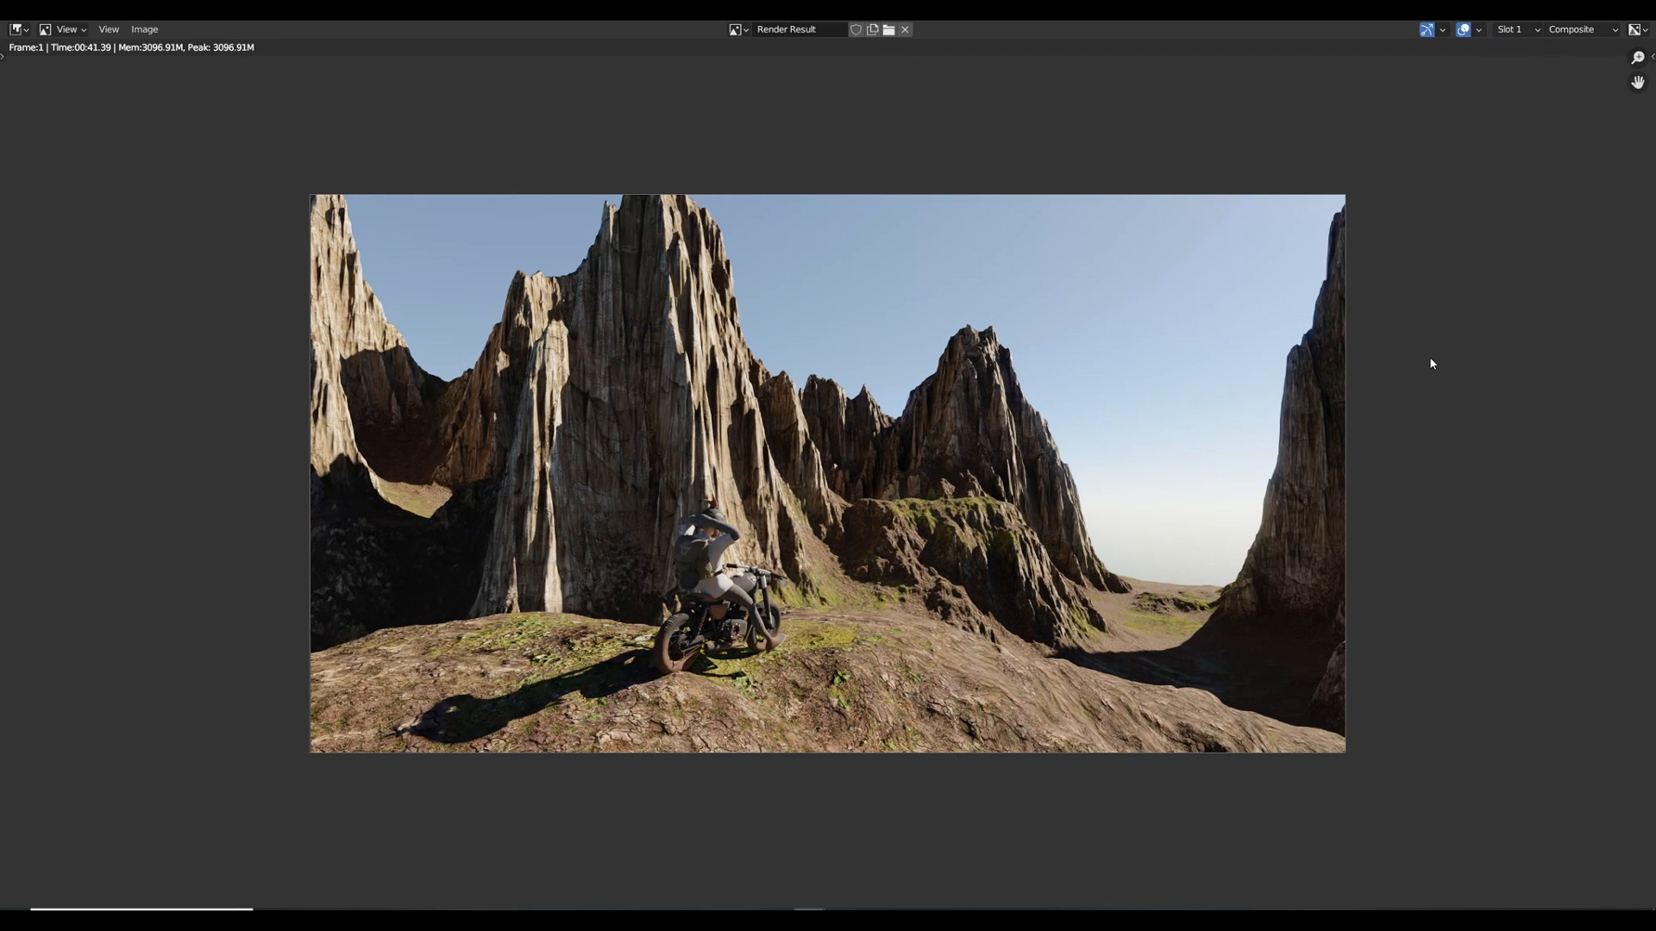
click(1513, 32)
click(1518, 62)
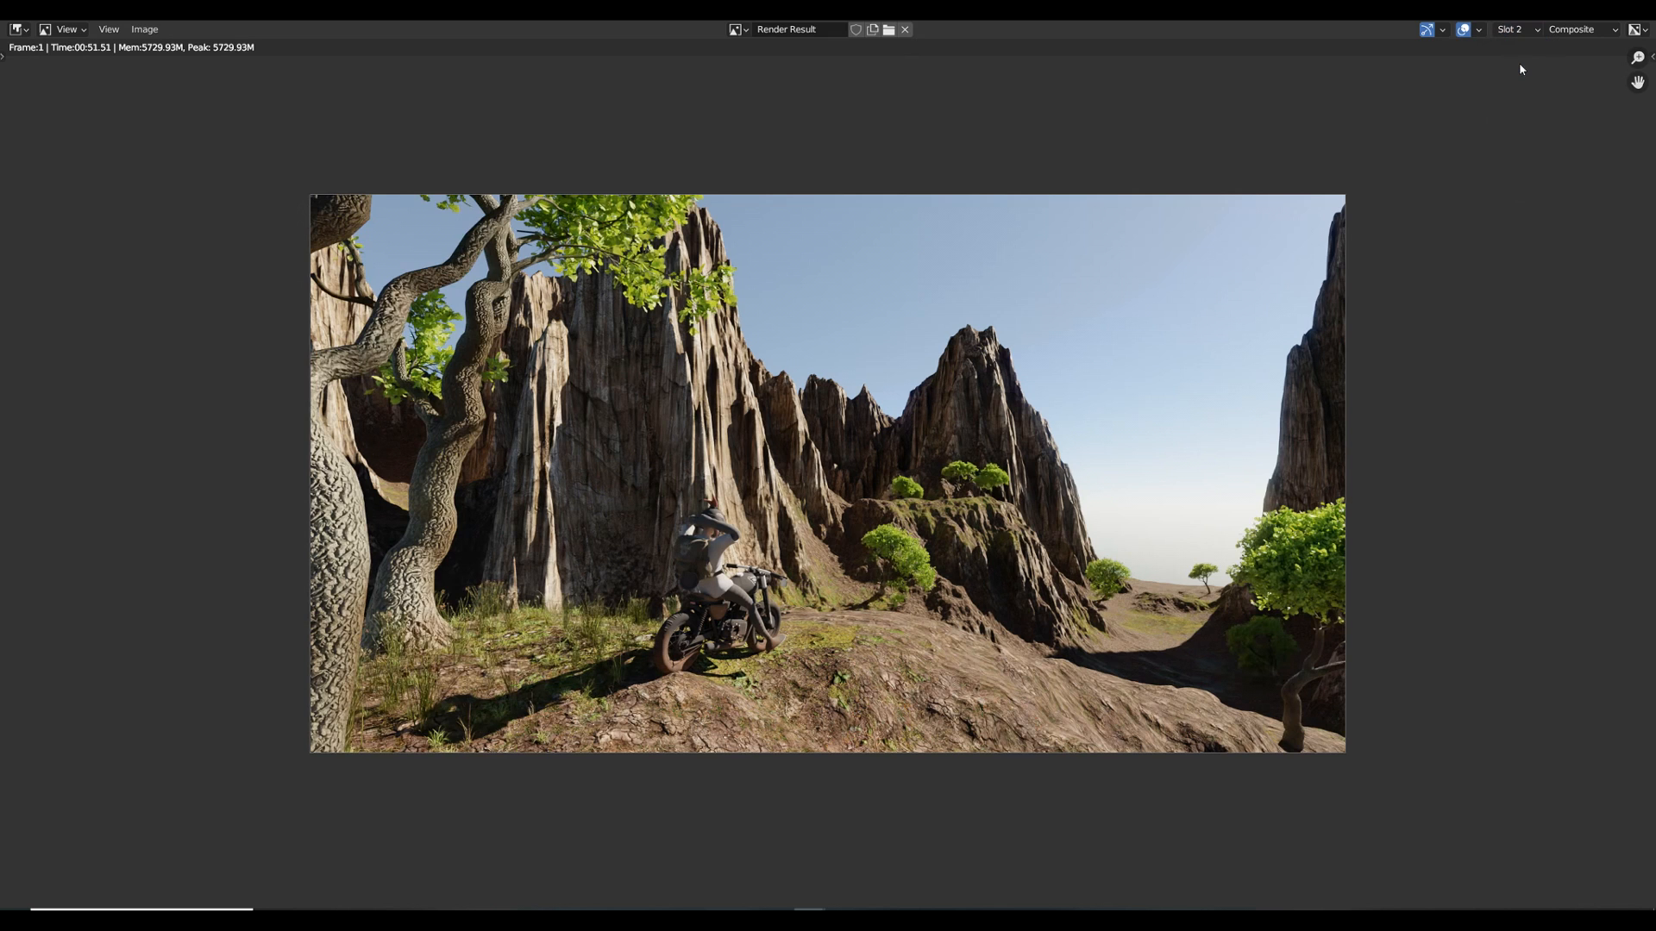
click(1513, 32)
click(1513, 78)
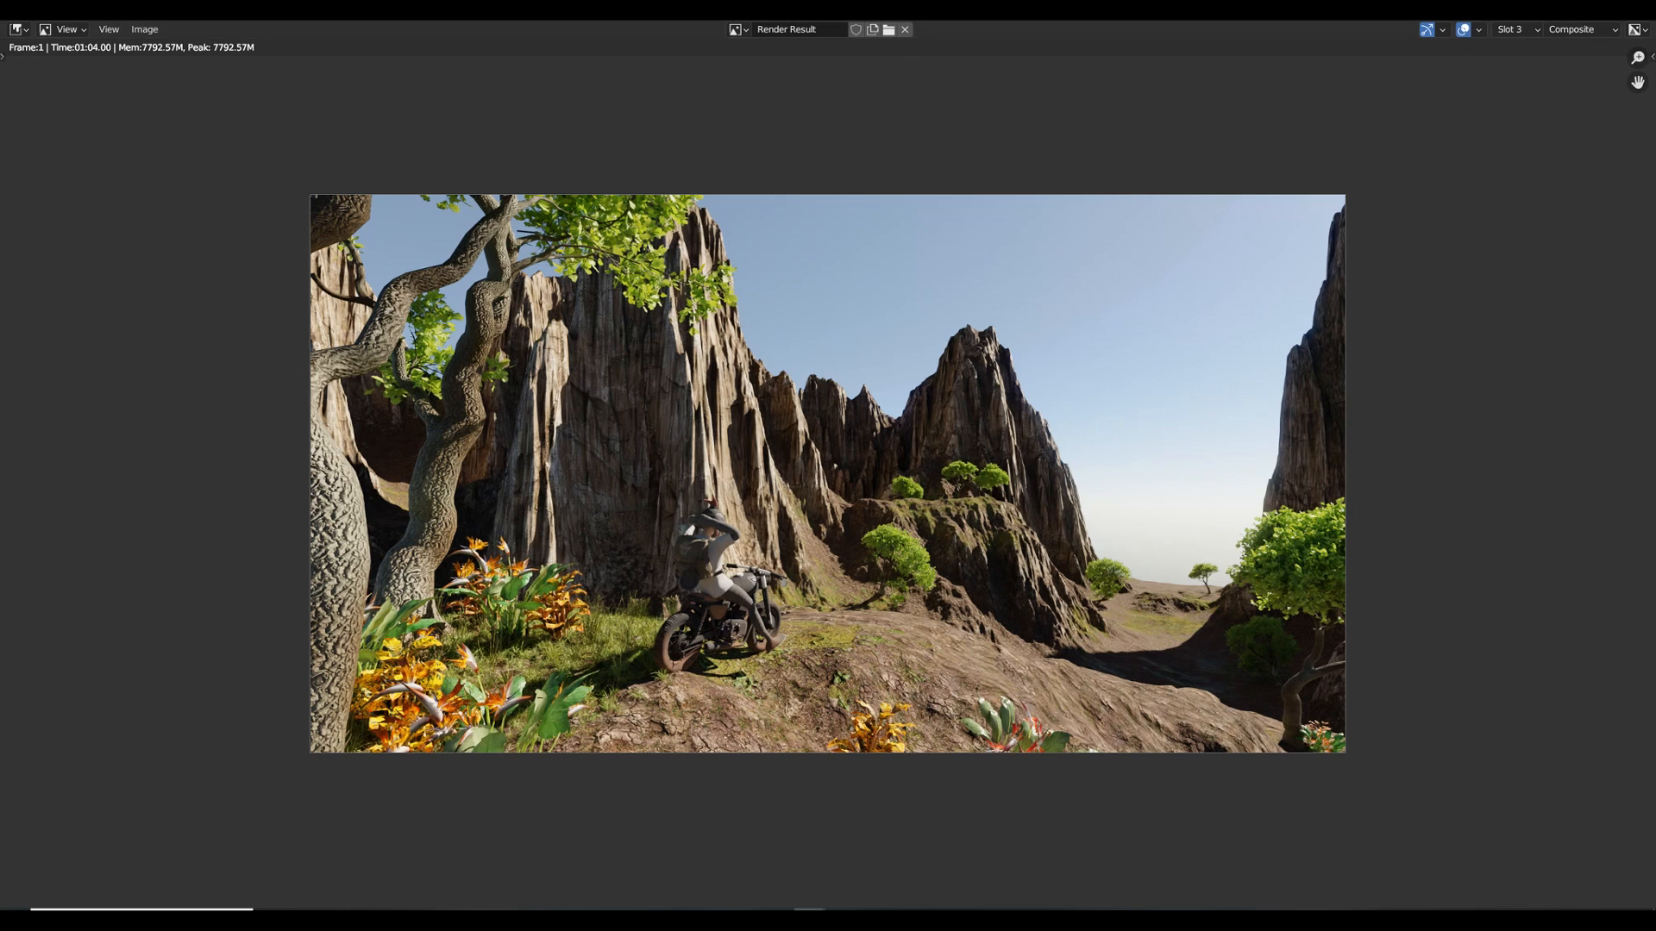
click(1509, 29)
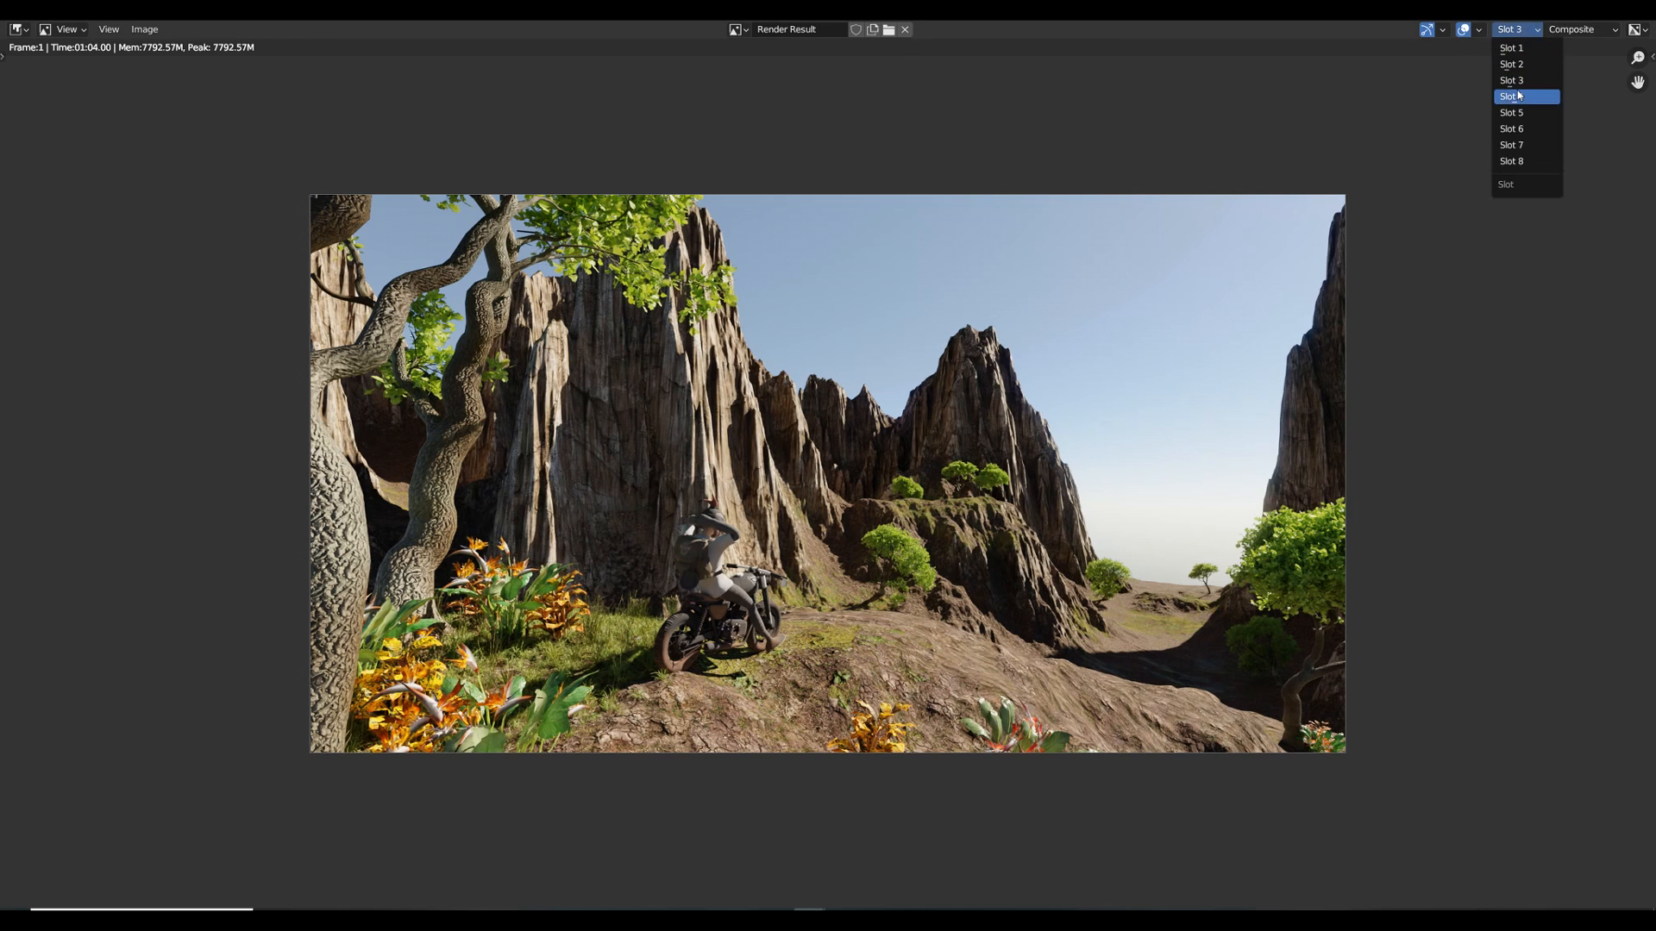
click(1544, 81)
click(1636, 10)
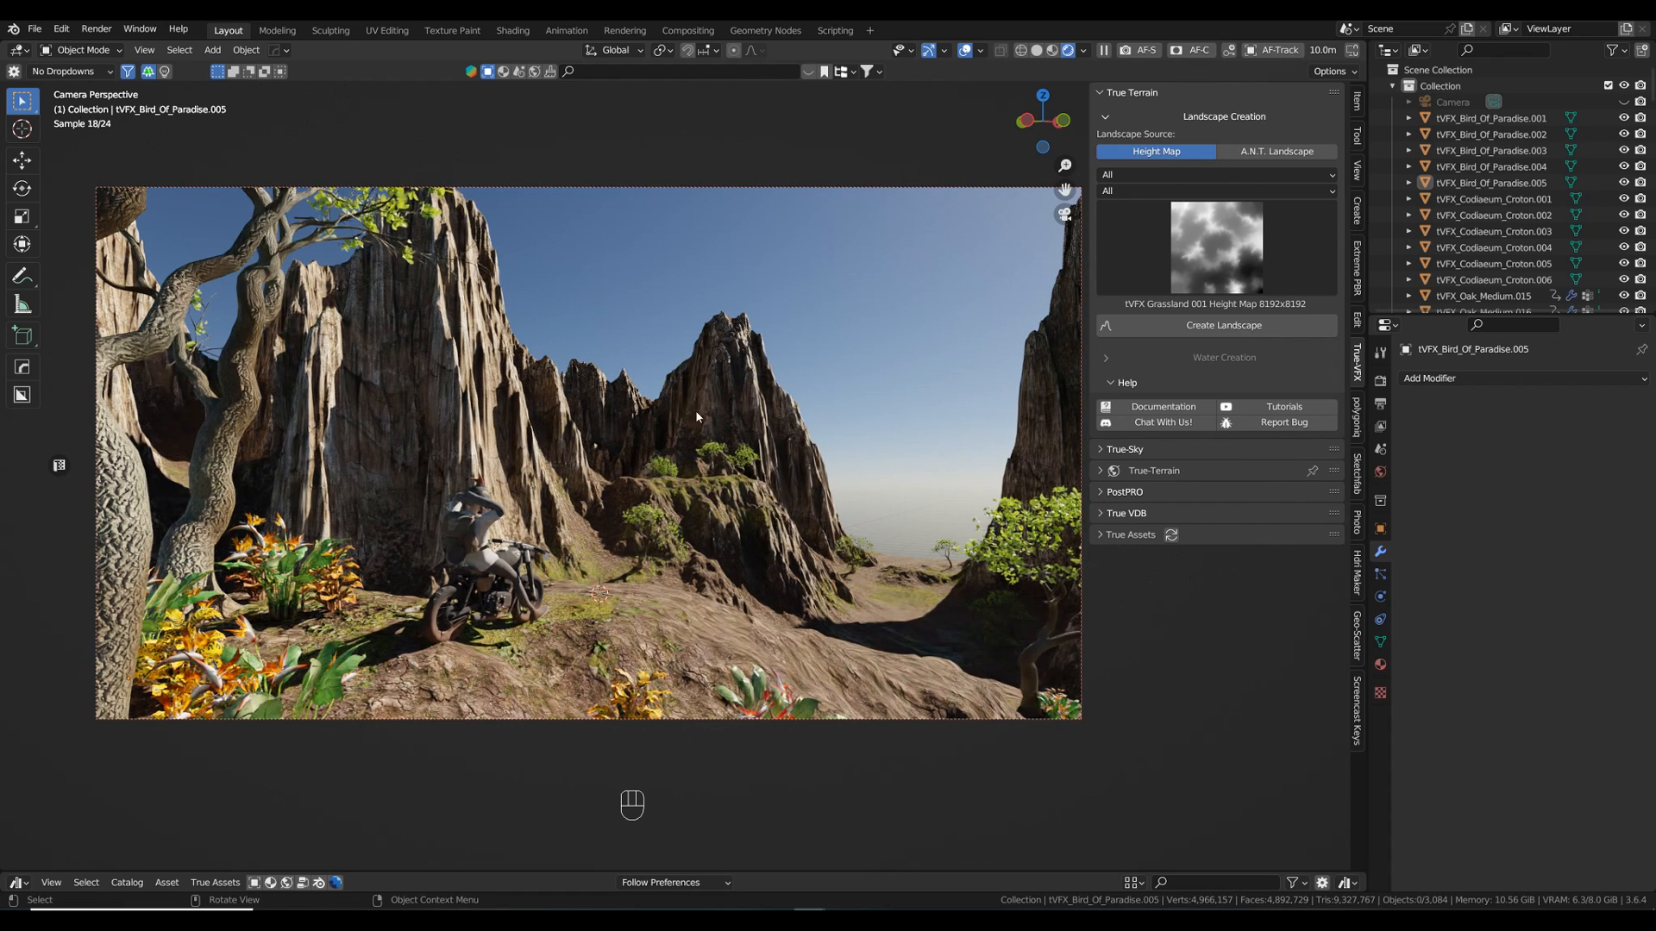
- Create a linked duplicate of the terrain and offset it about 190 m along the global X axis into the background
click(735, 388)
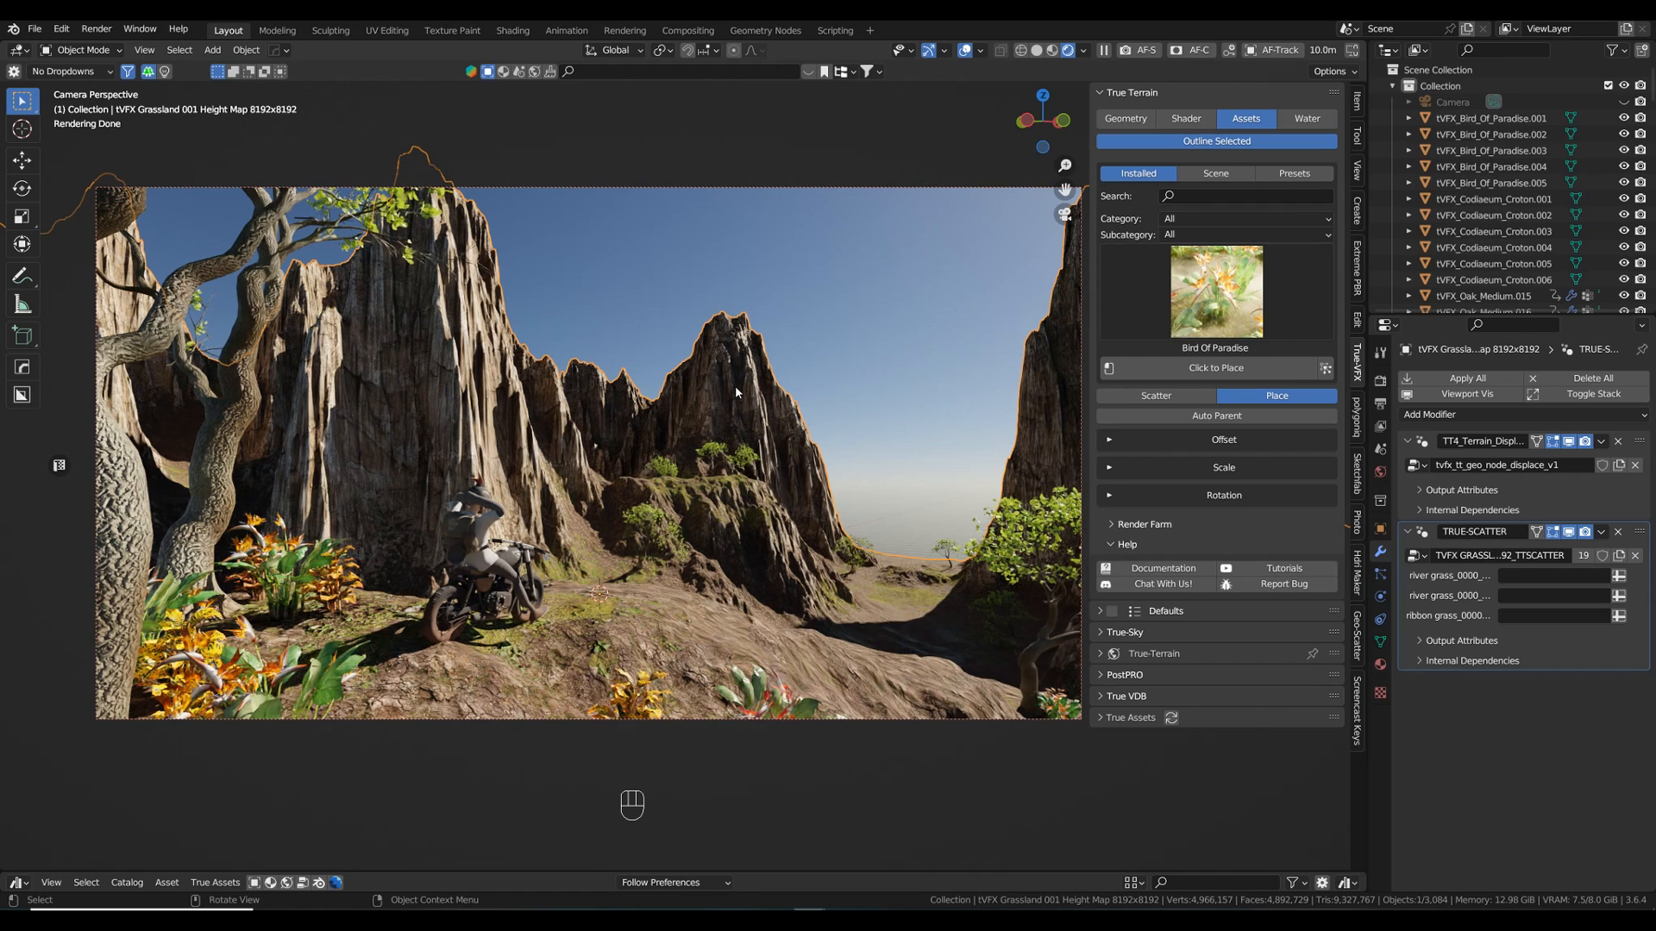
key(alt)
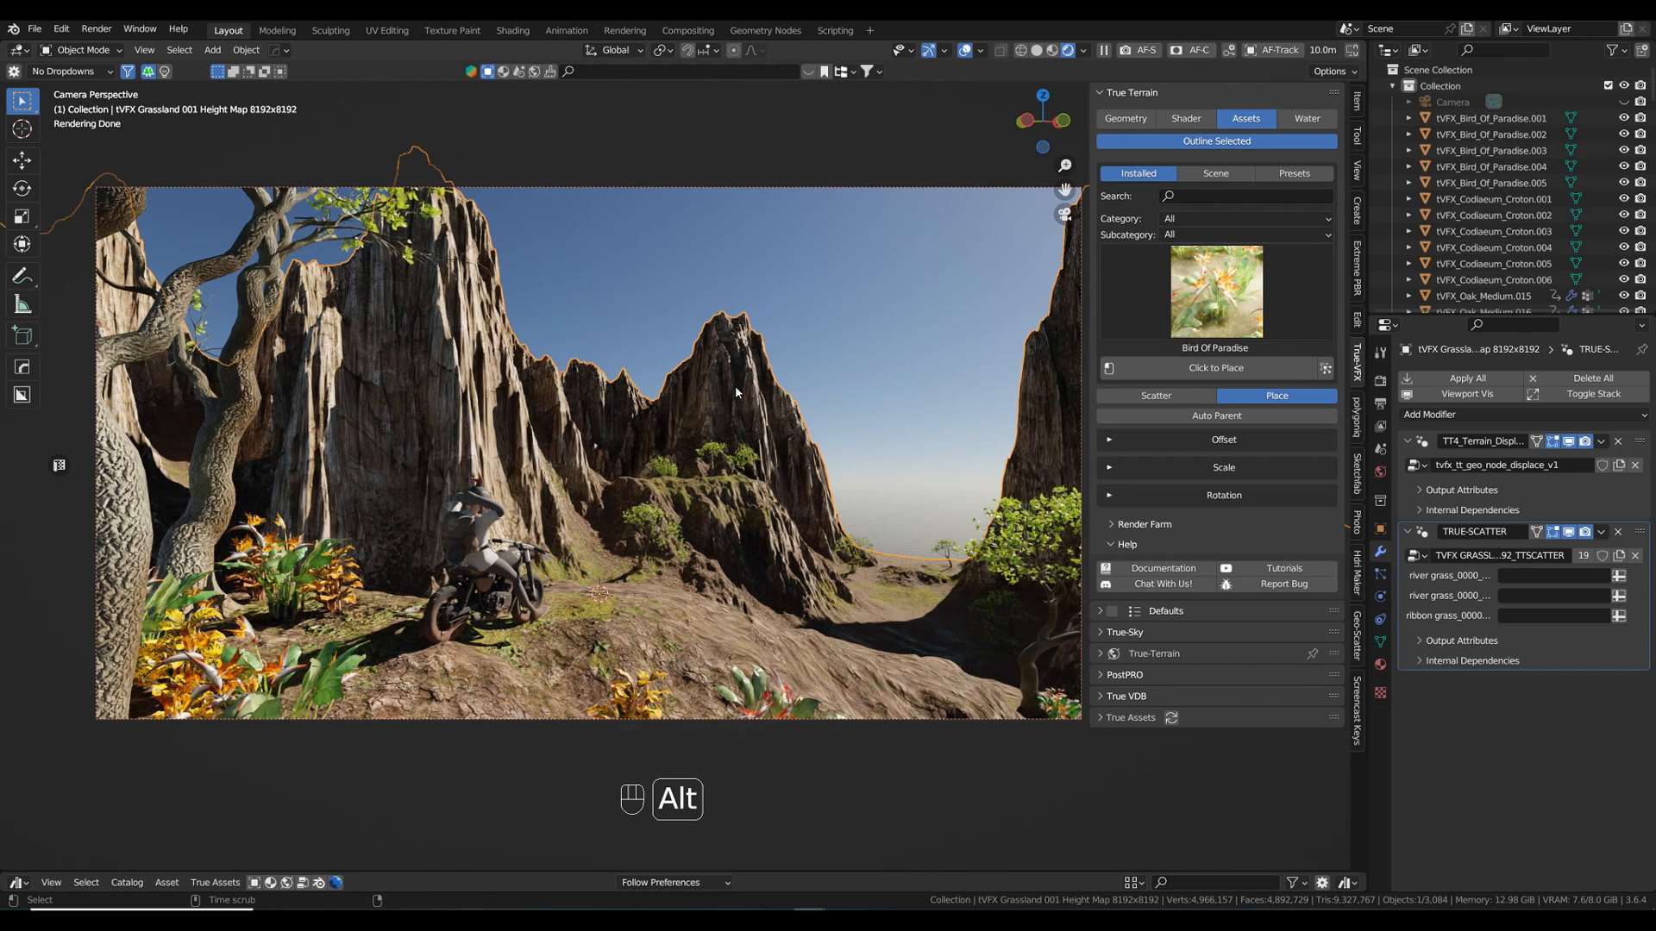
key(alt+d)
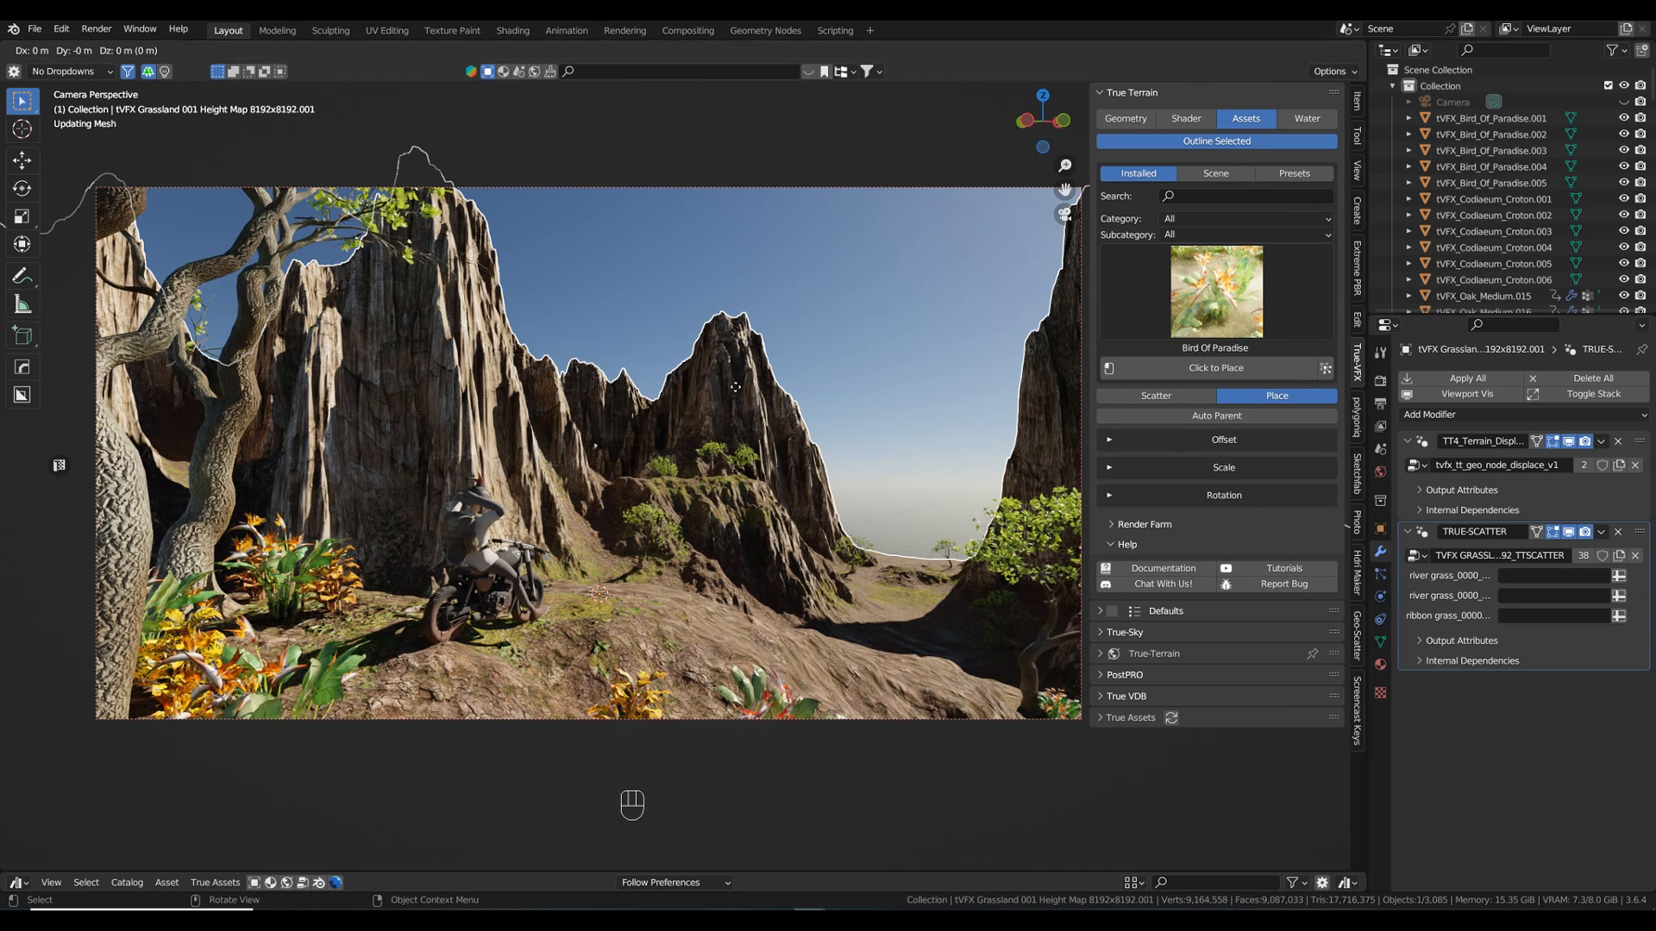
key(x)
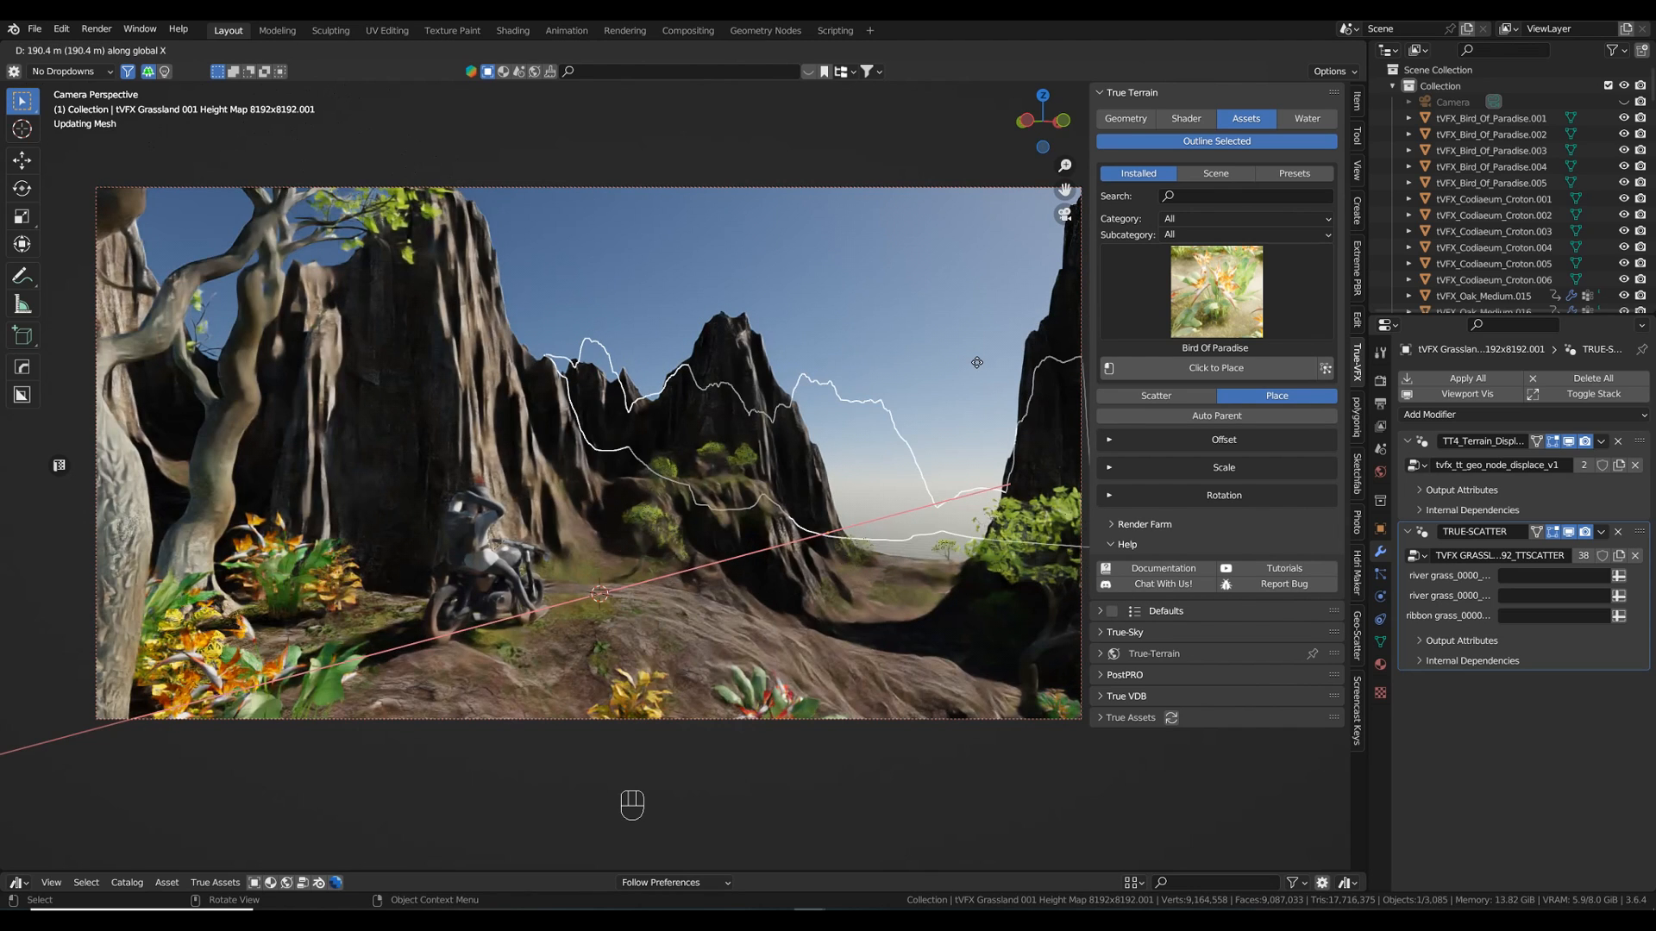
click(975, 364)
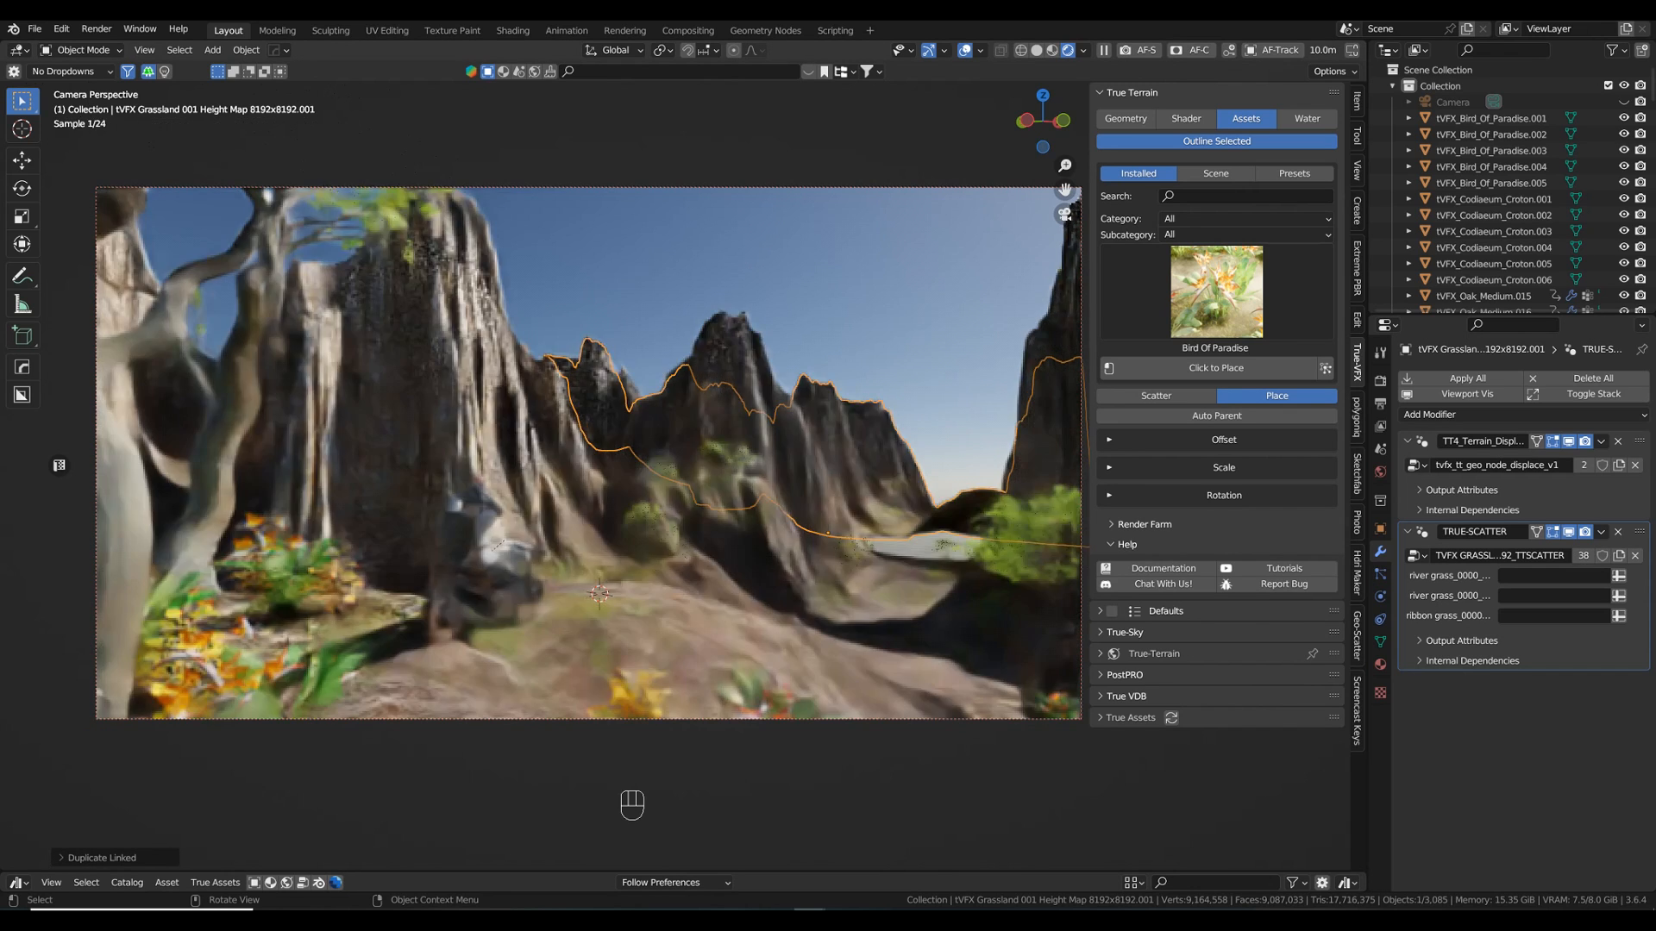
- Rotate the duplicated background terrain about 28° around the global Z axis
key(r)
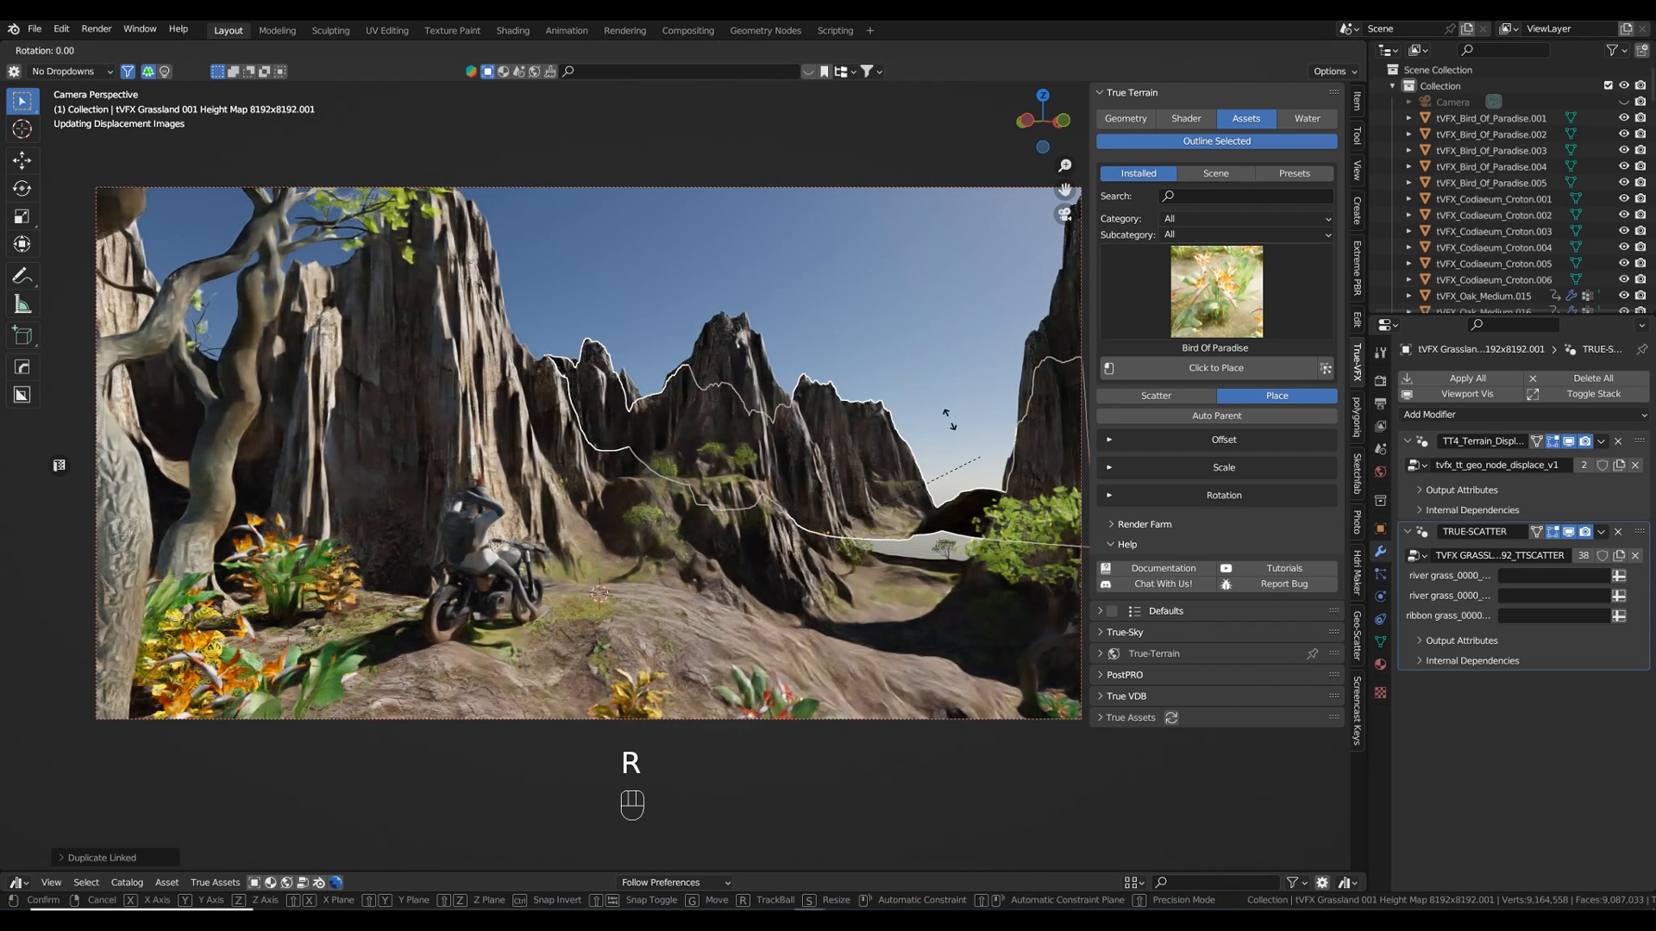
key(z)
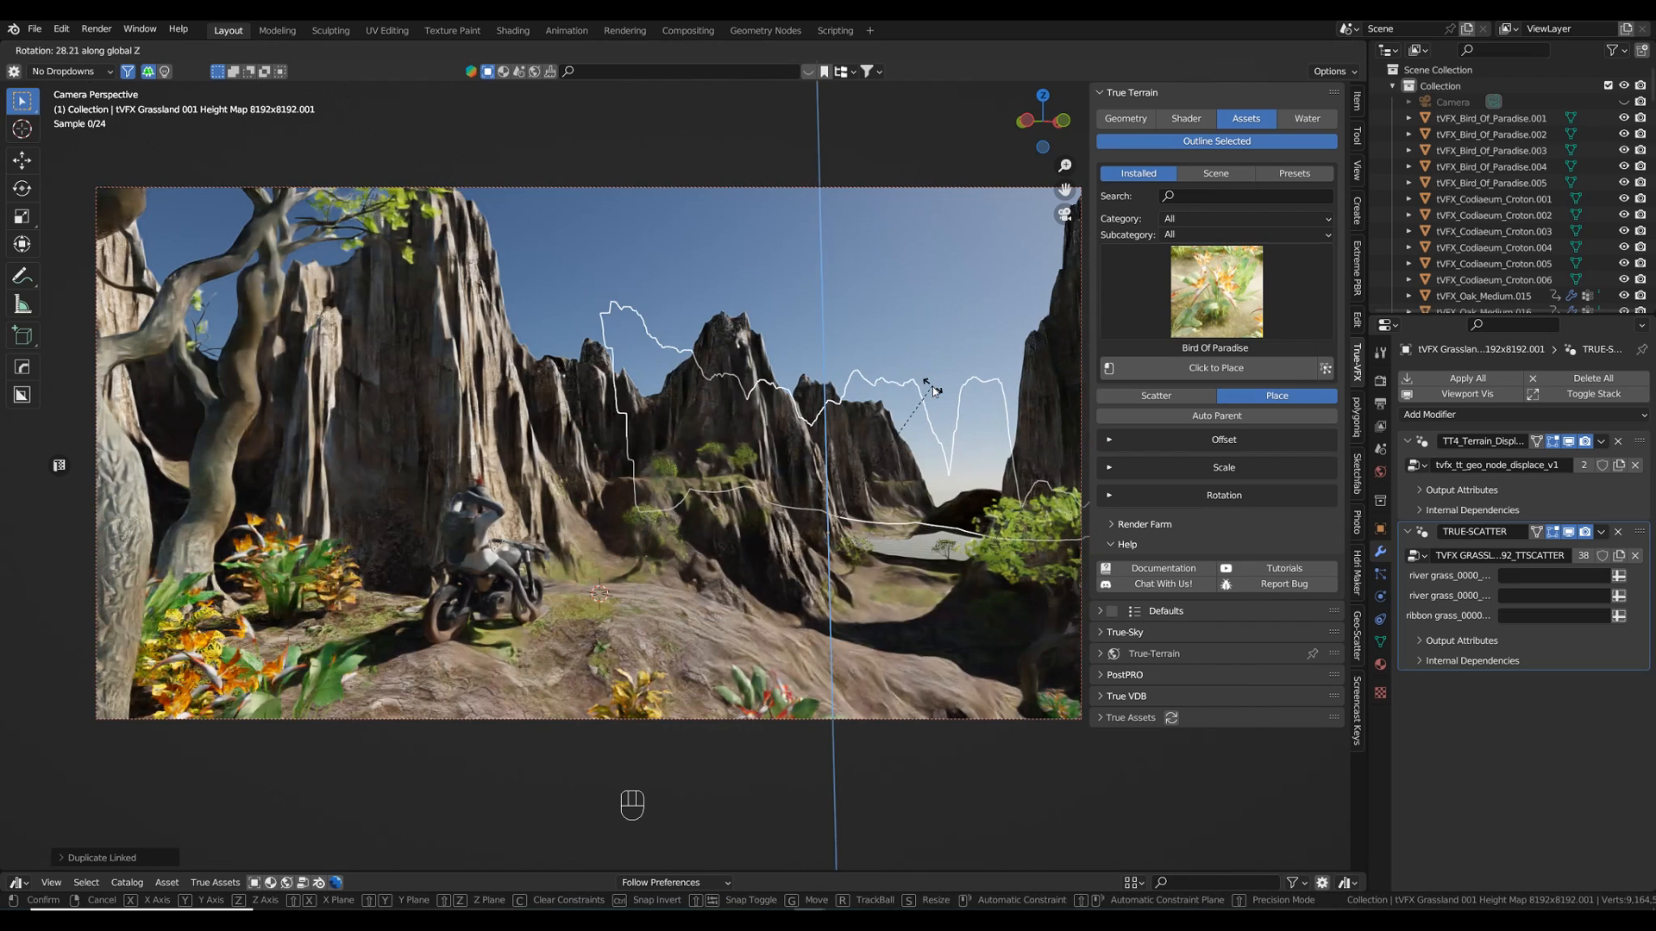
click(933, 386)
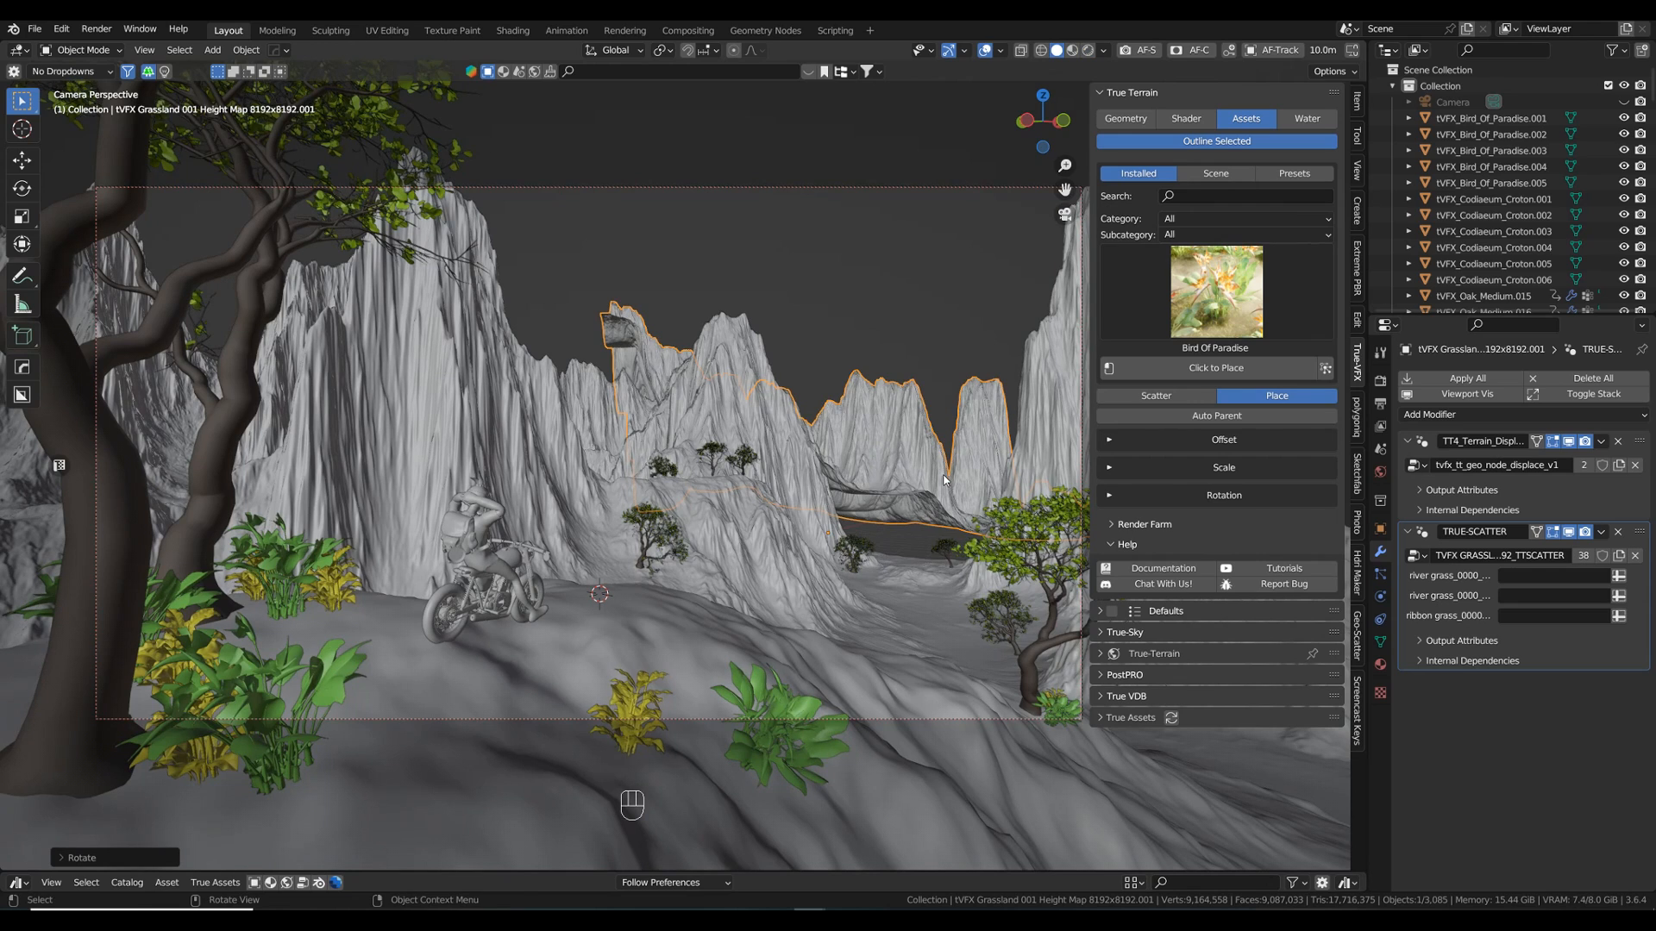
- Push the duplicated terrain farther back along global X, lower it about 9 m along Z and deselect it
key(g)
key(x)
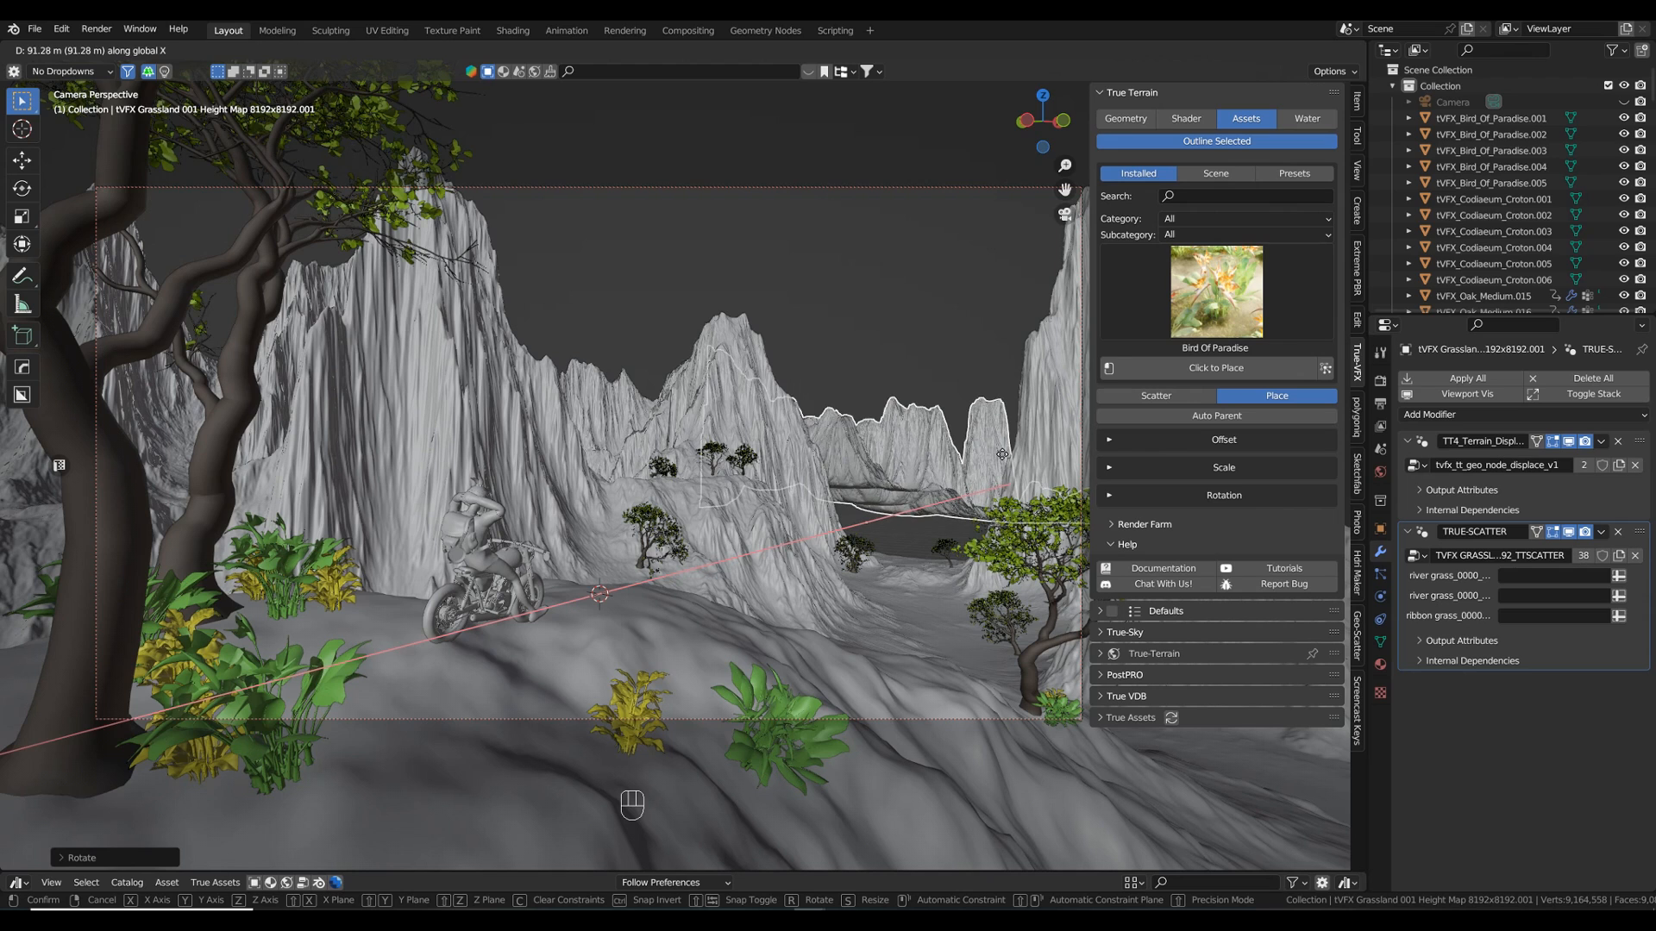
click(981, 479)
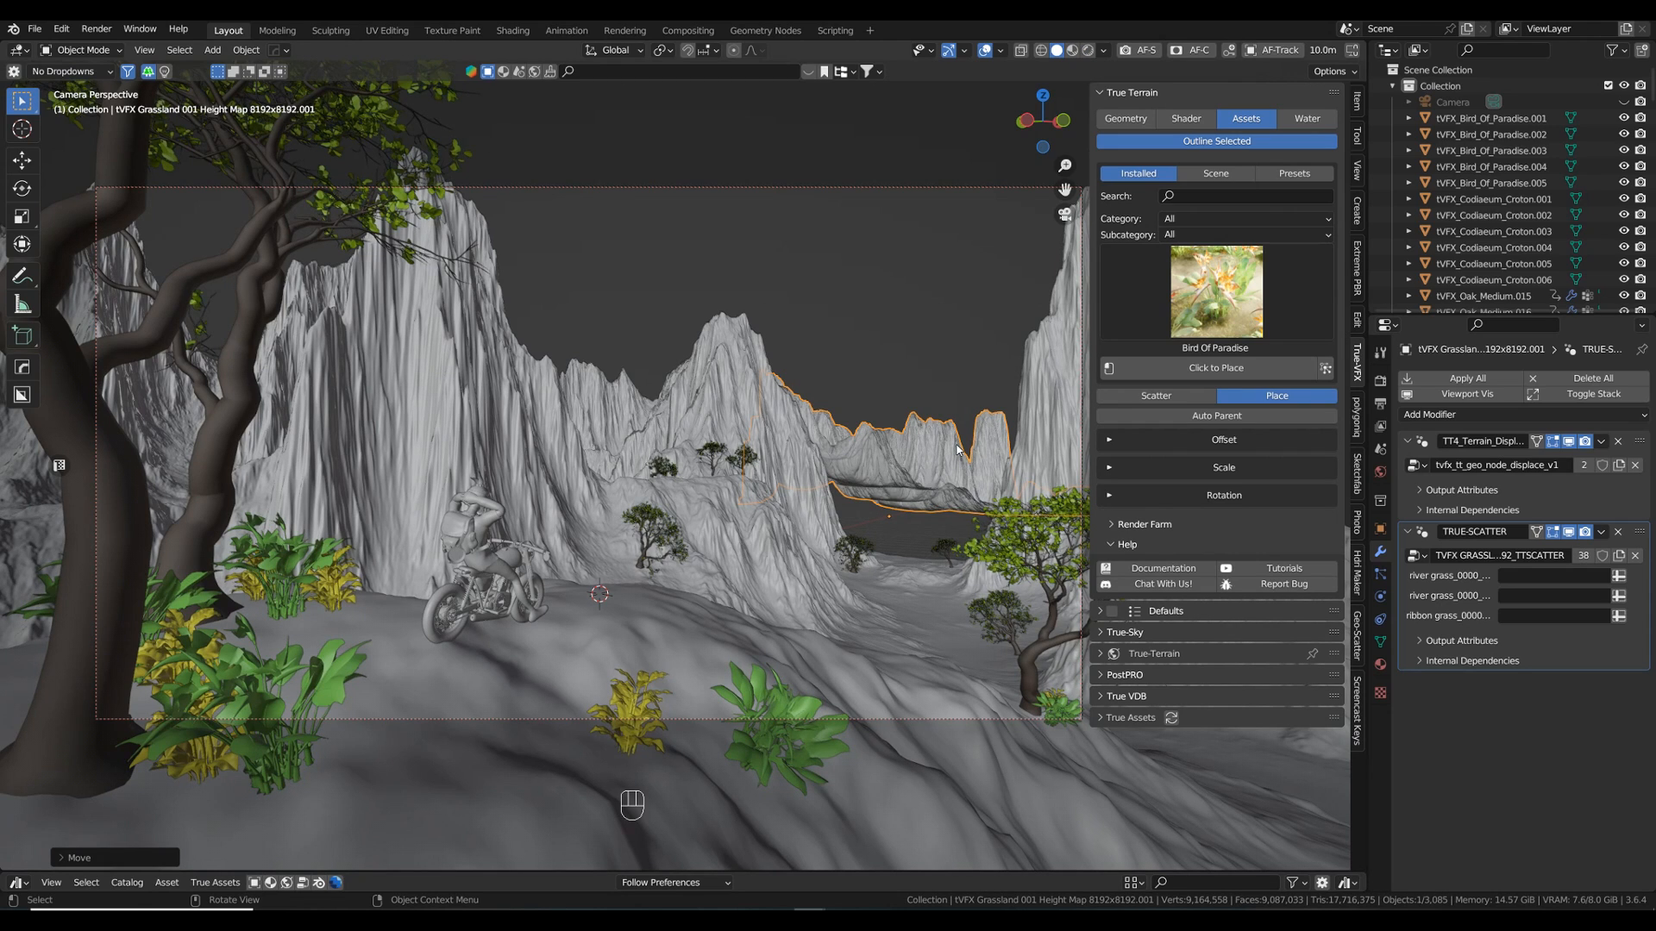
key(g)
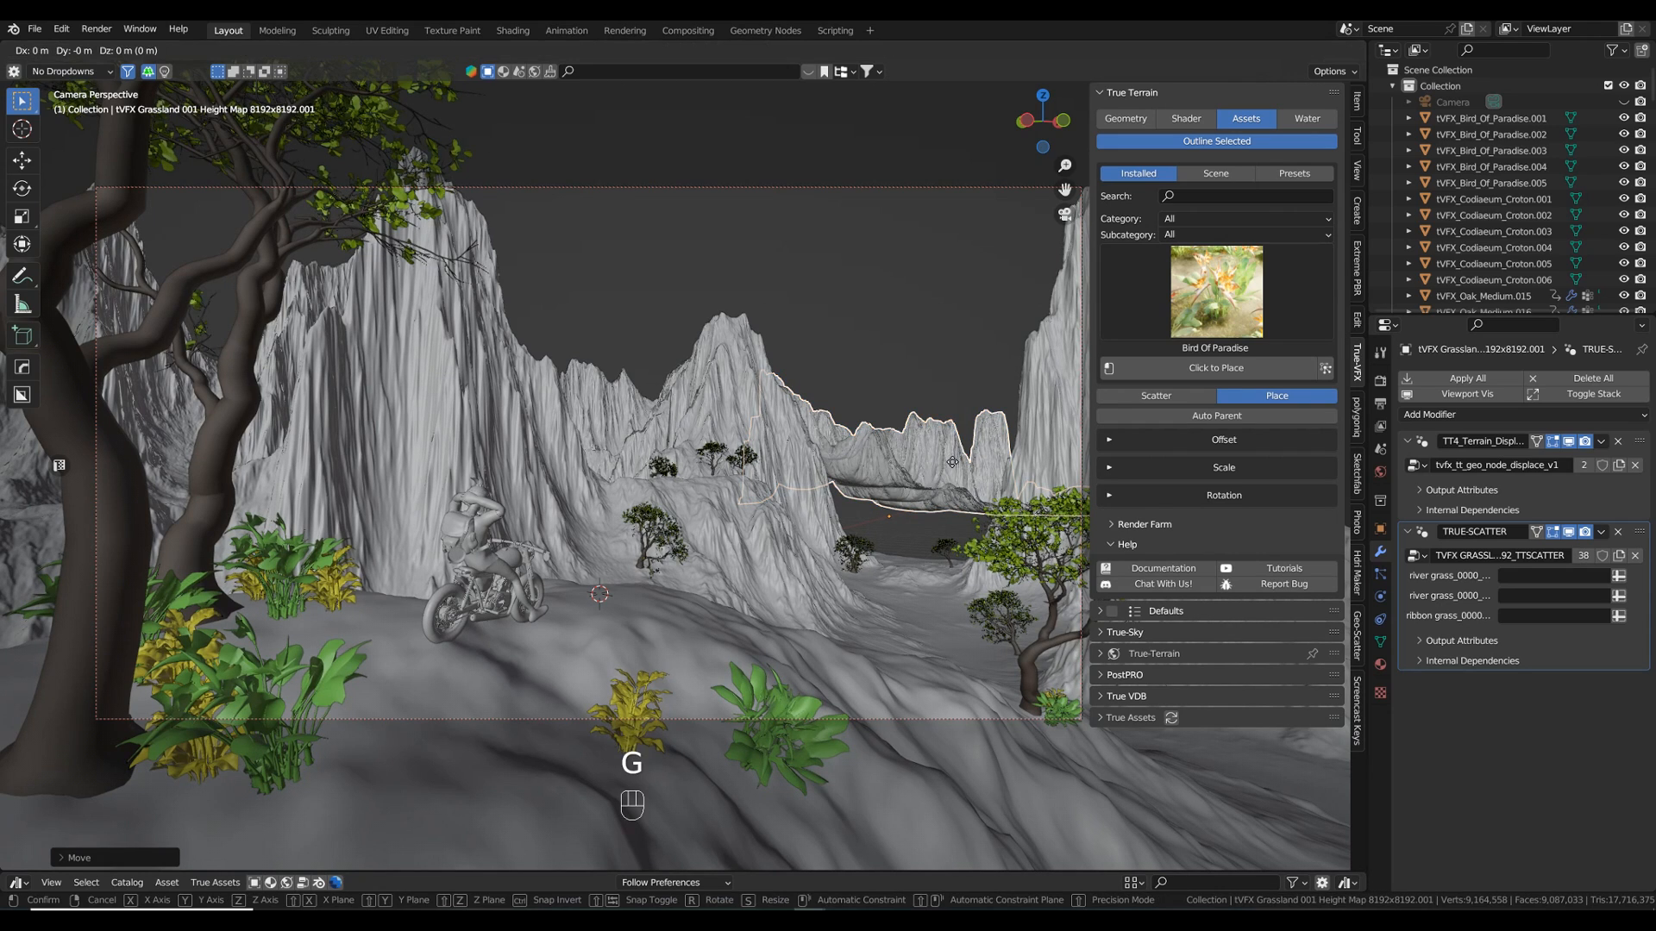
key(z)
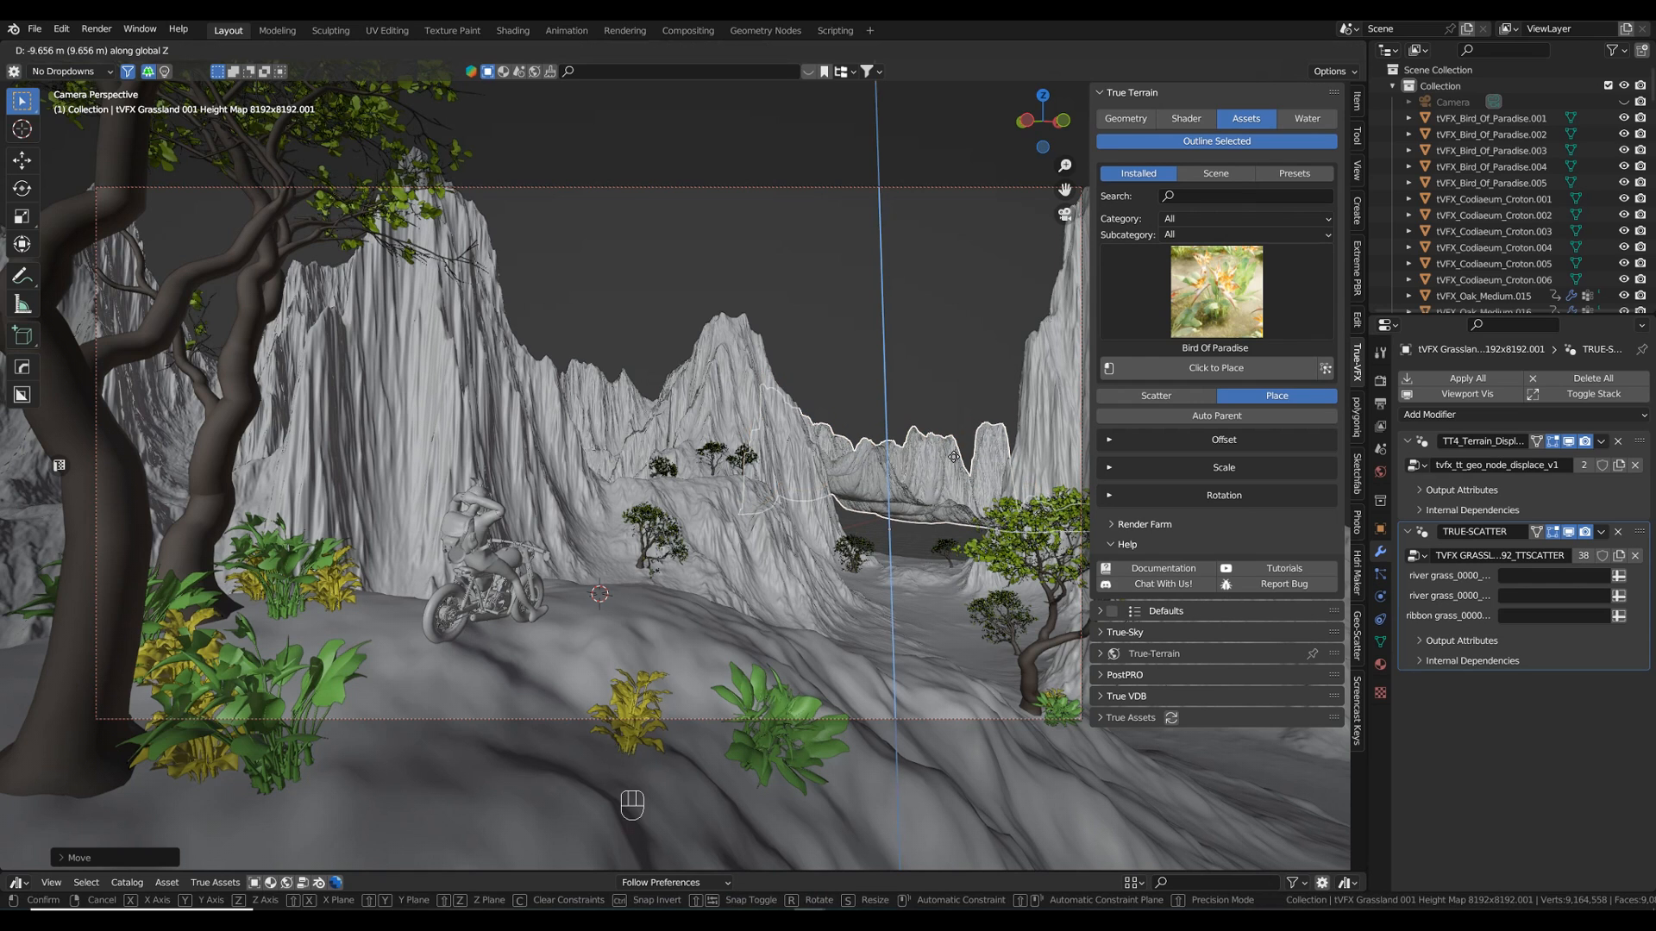
click(953, 458)
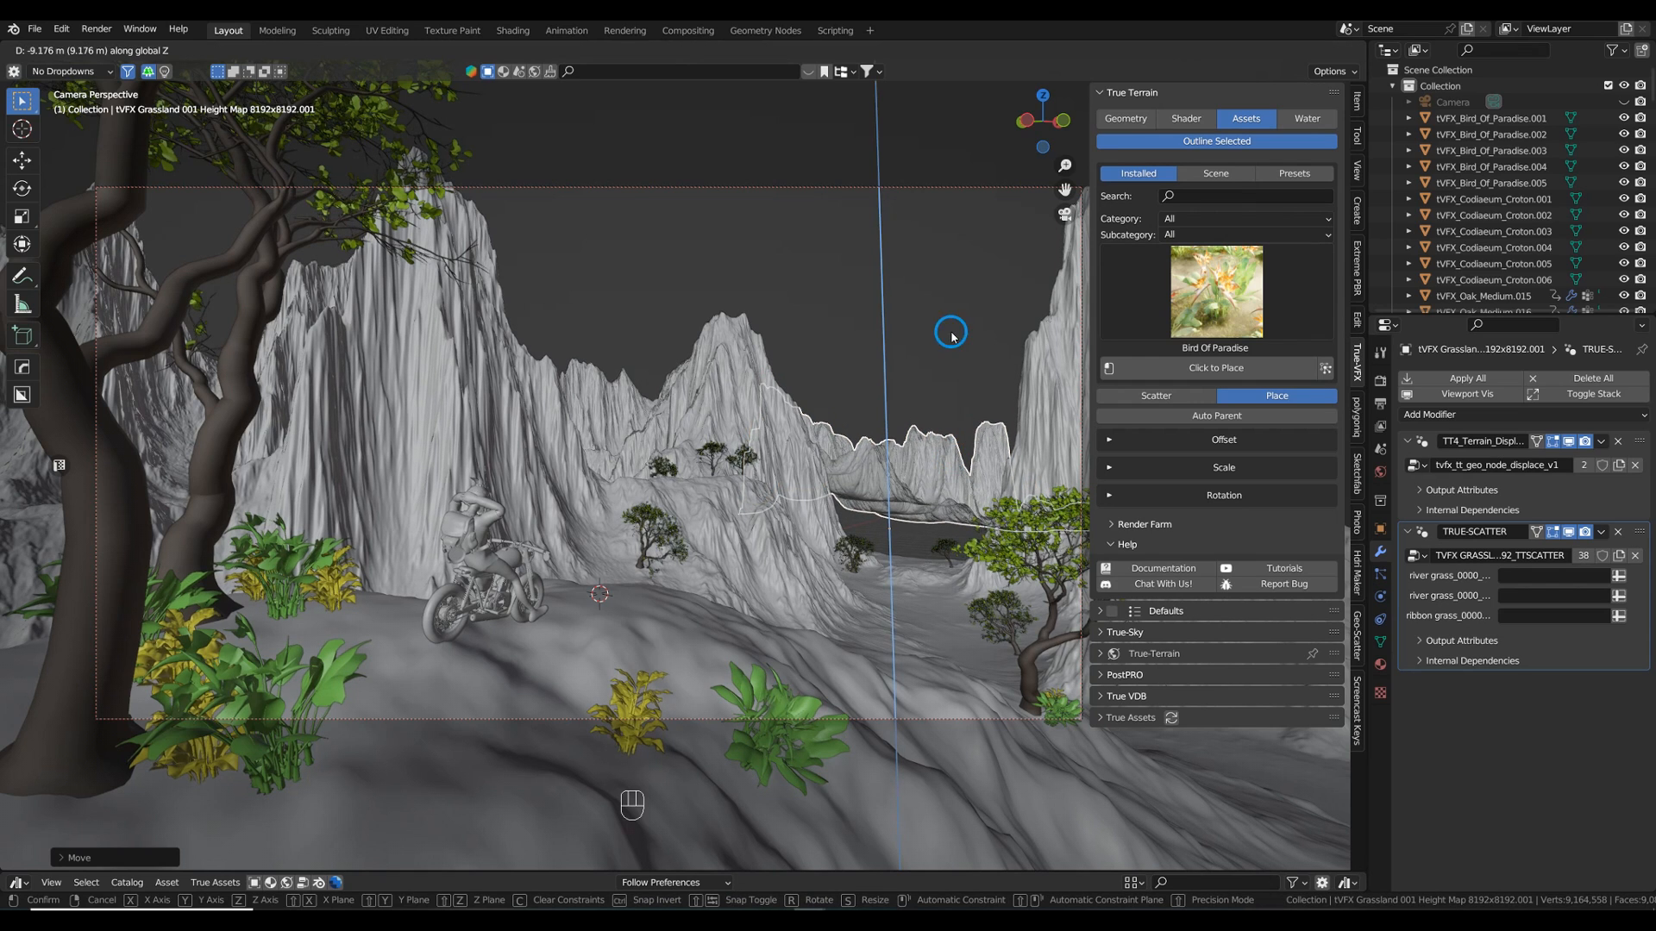
click(1091, 356)
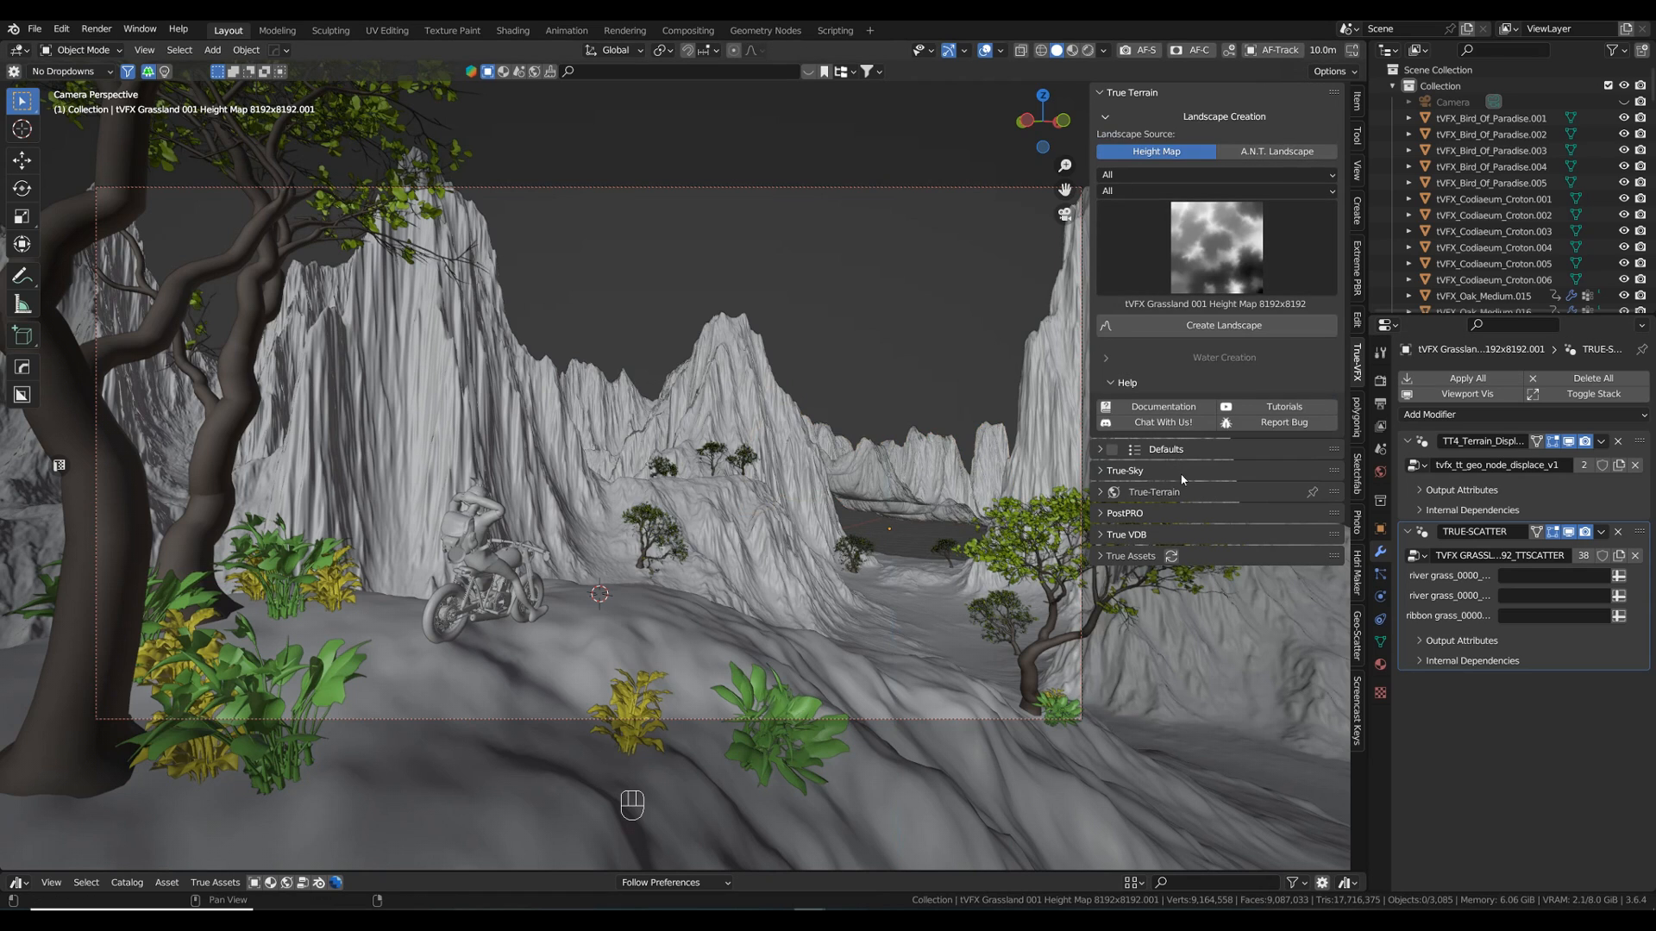
- Select the main foreground terrain and add a Lake-Rivers water mesh to the scene
click(756, 454)
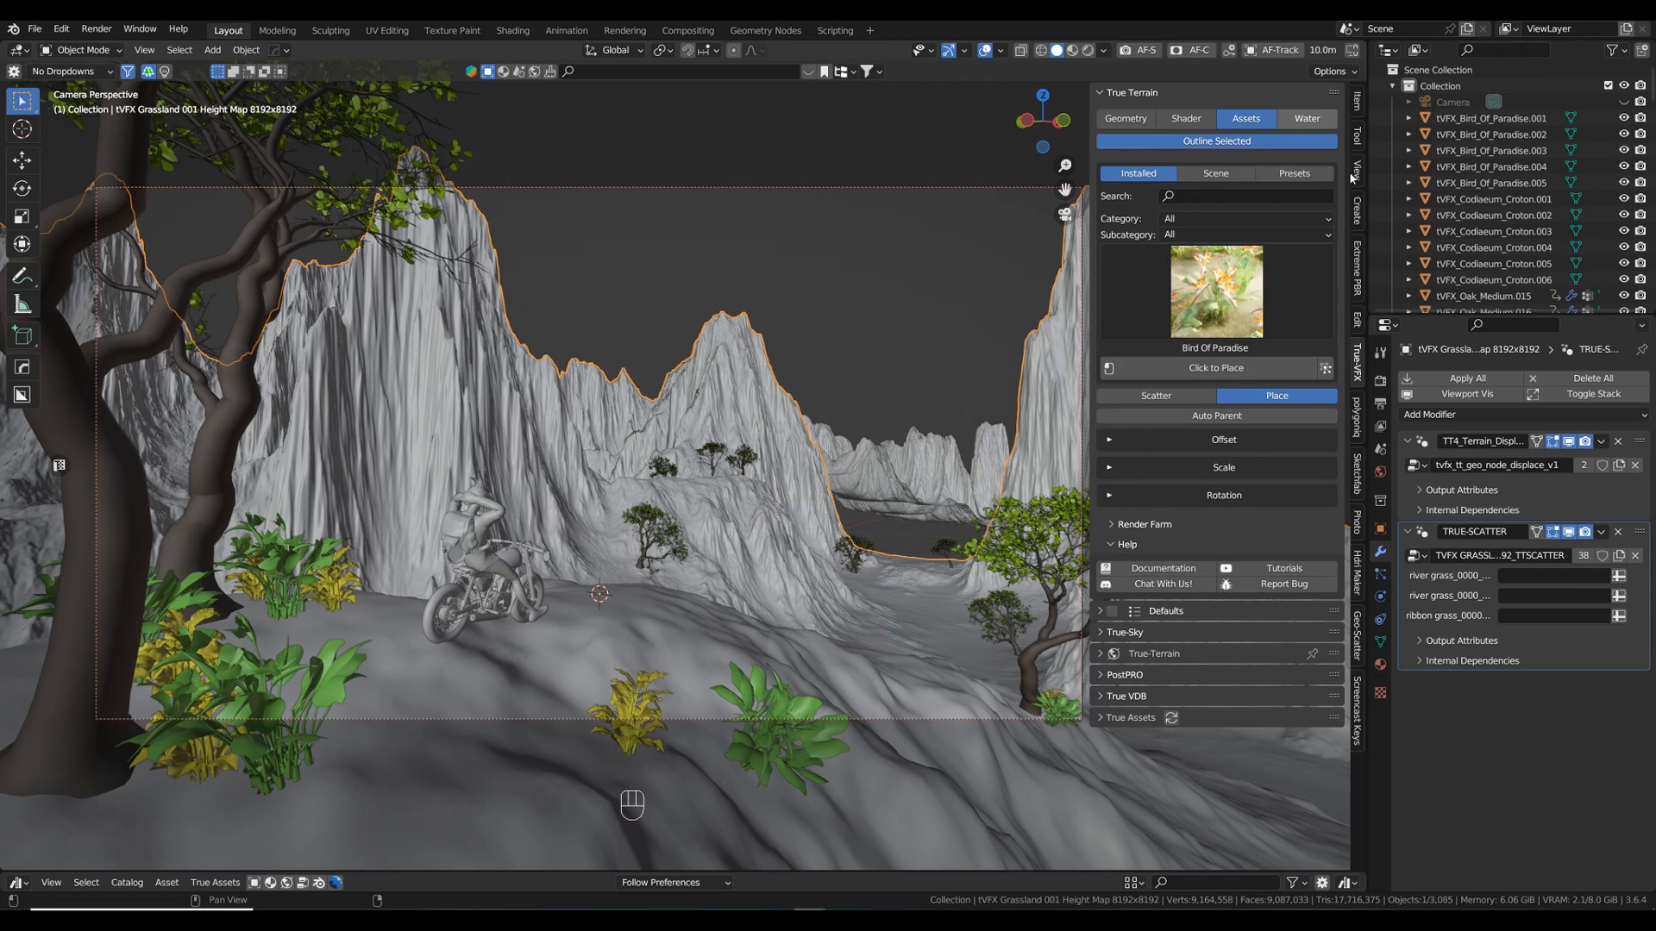
click(1317, 123)
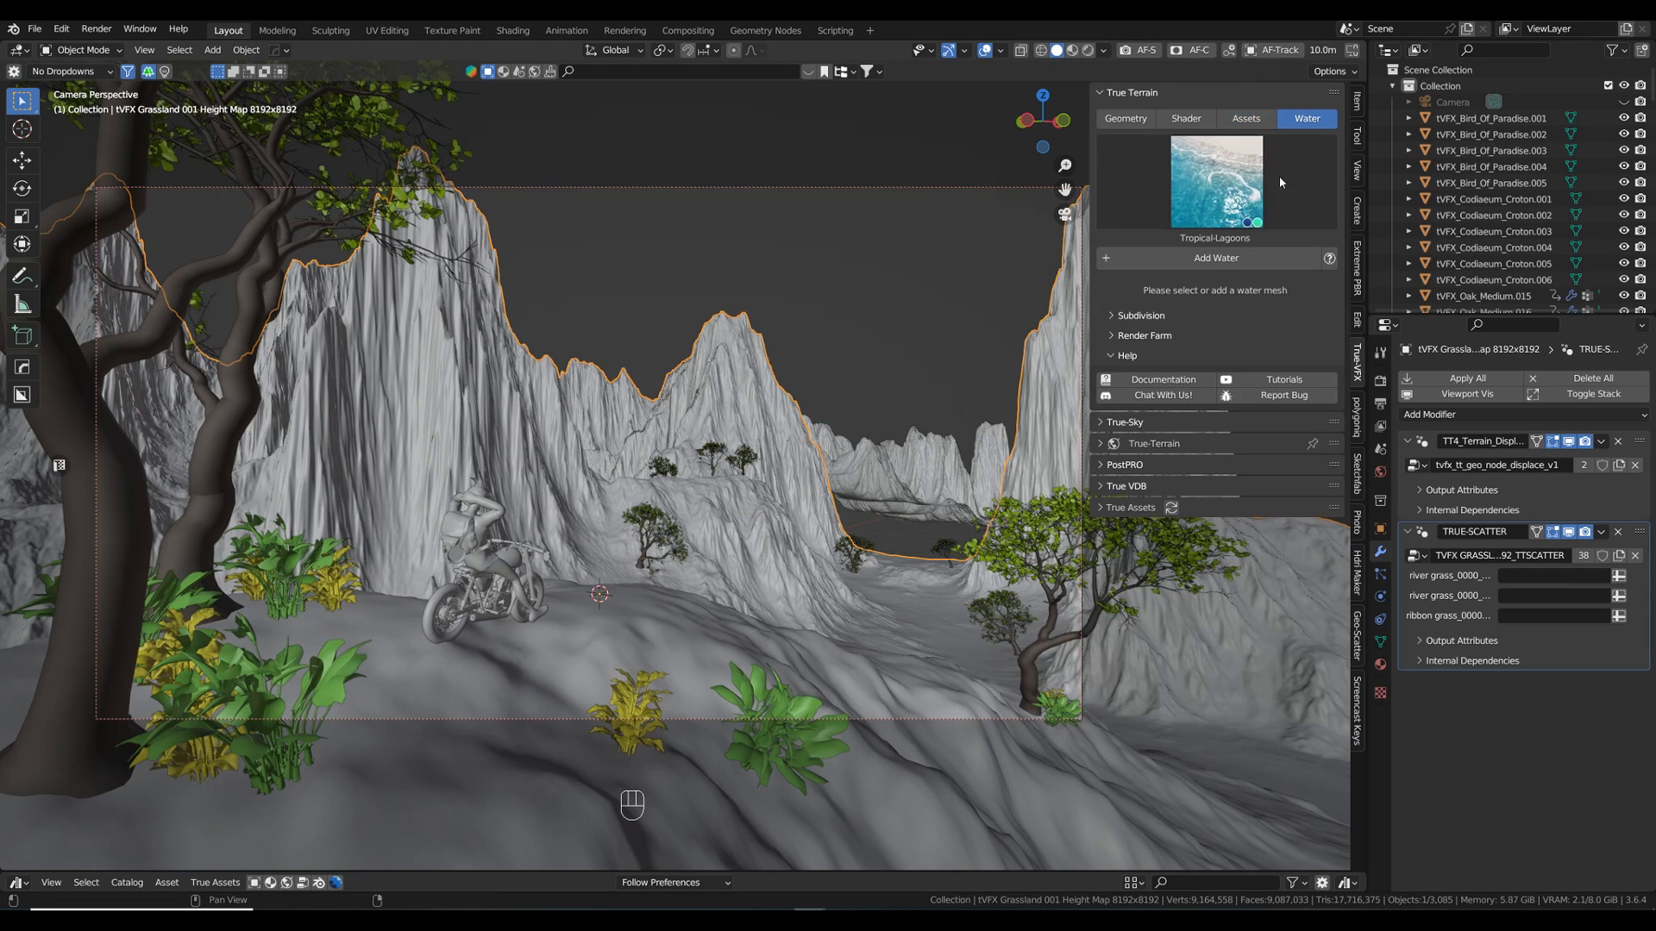
click(1209, 183)
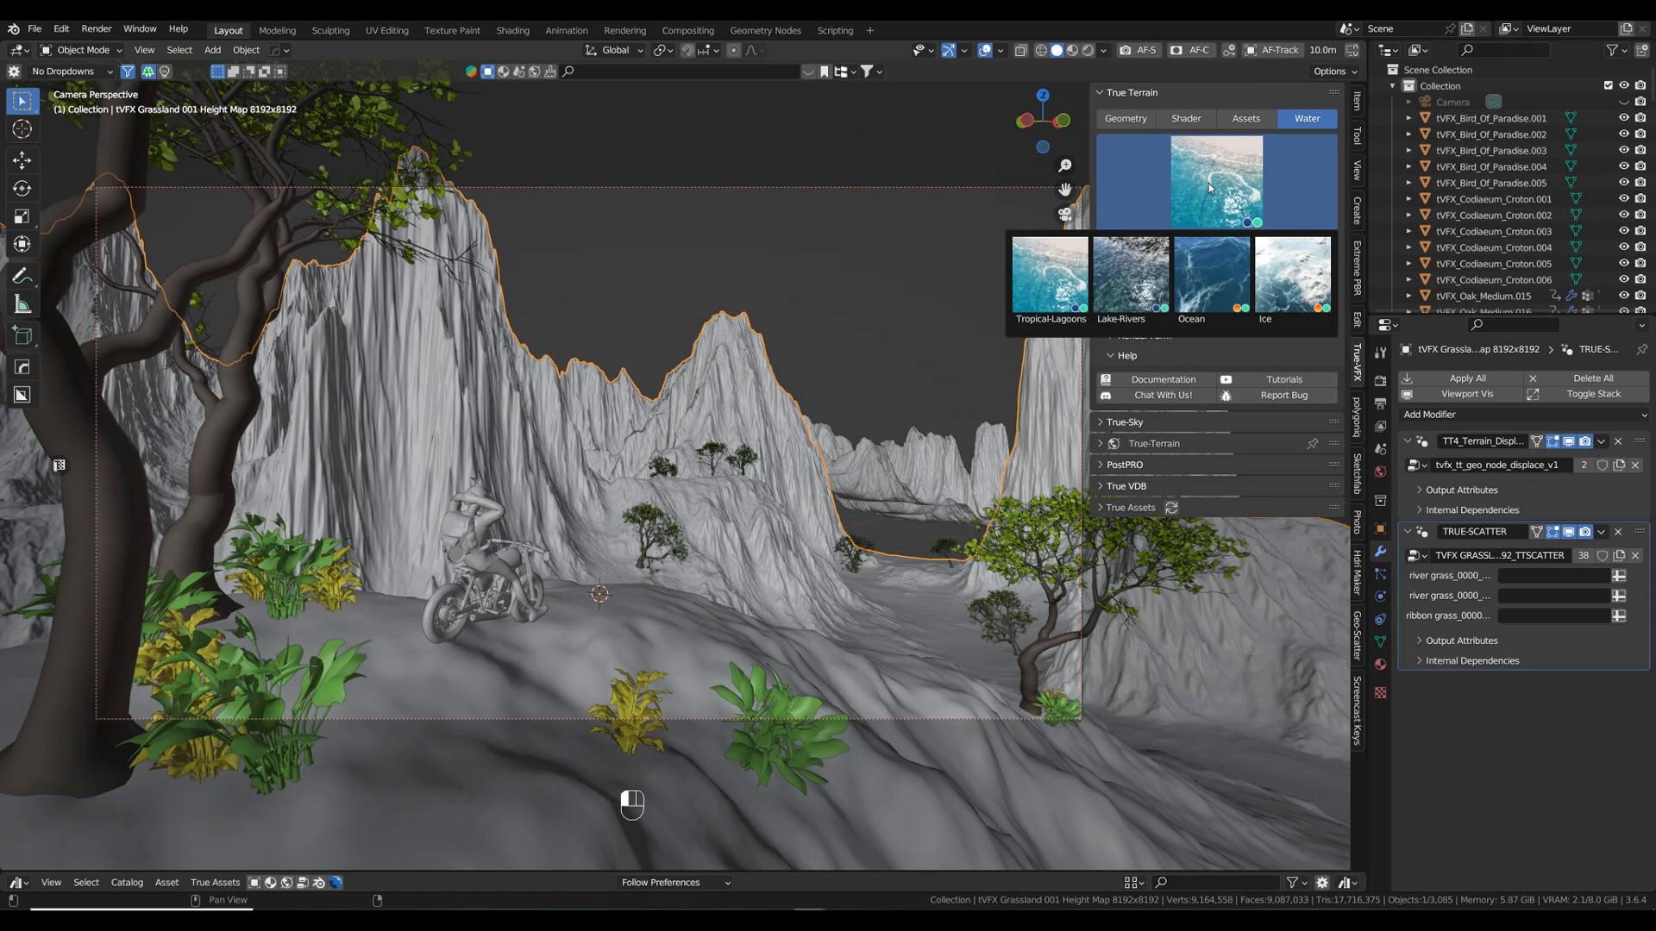
click(1144, 287)
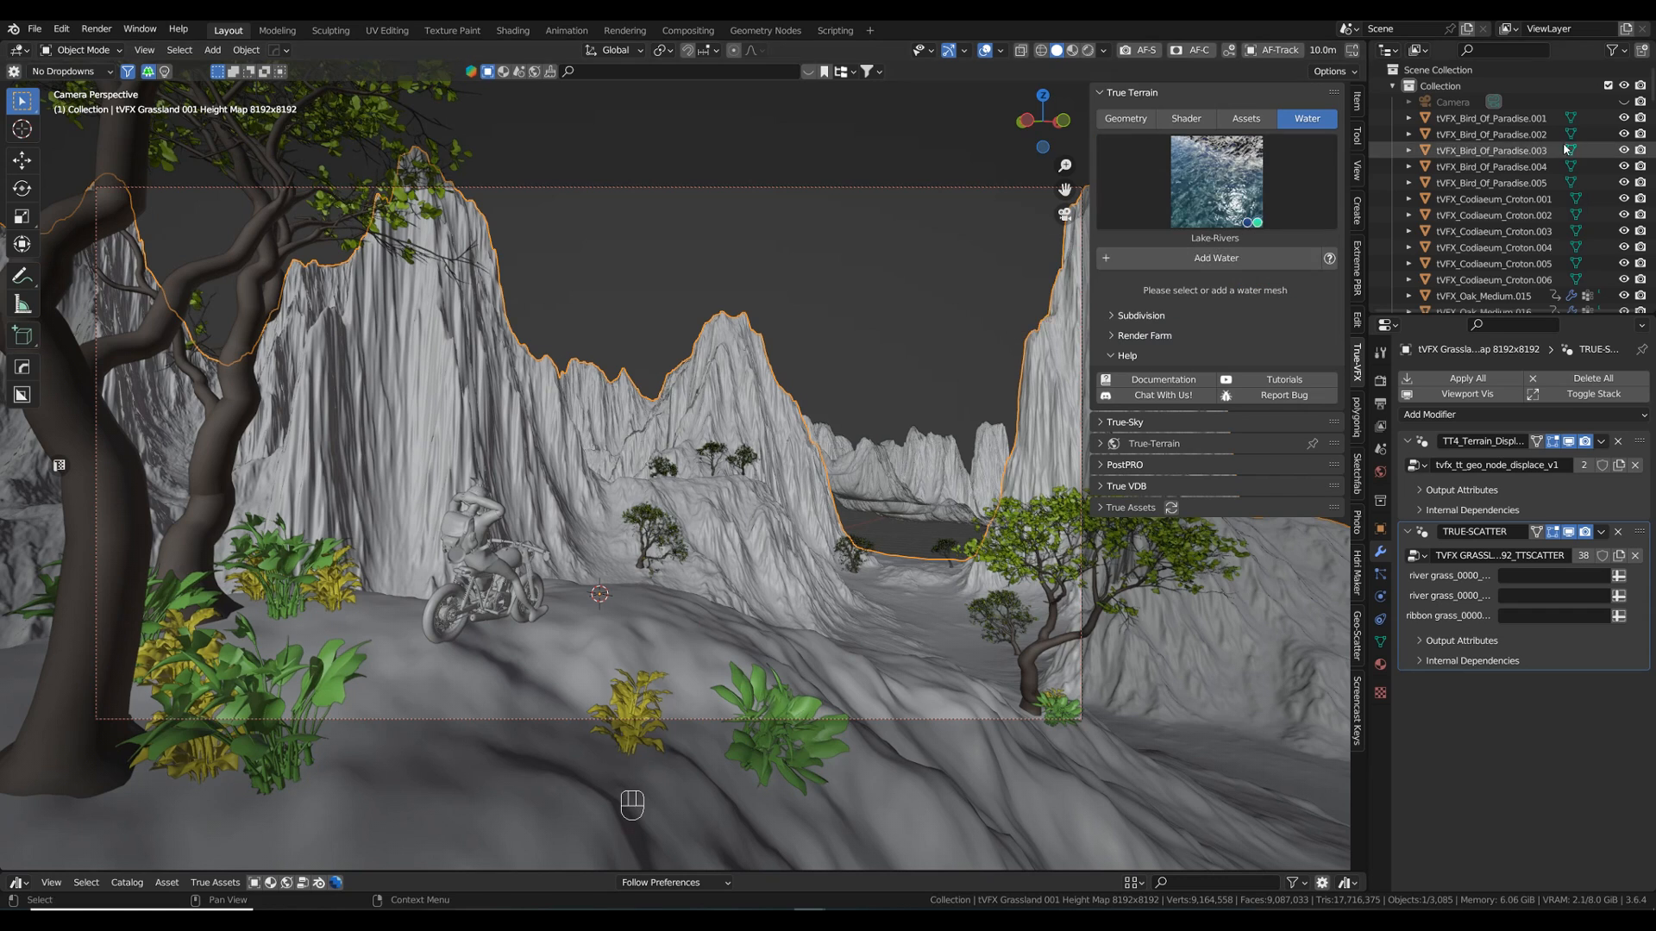
click(1230, 257)
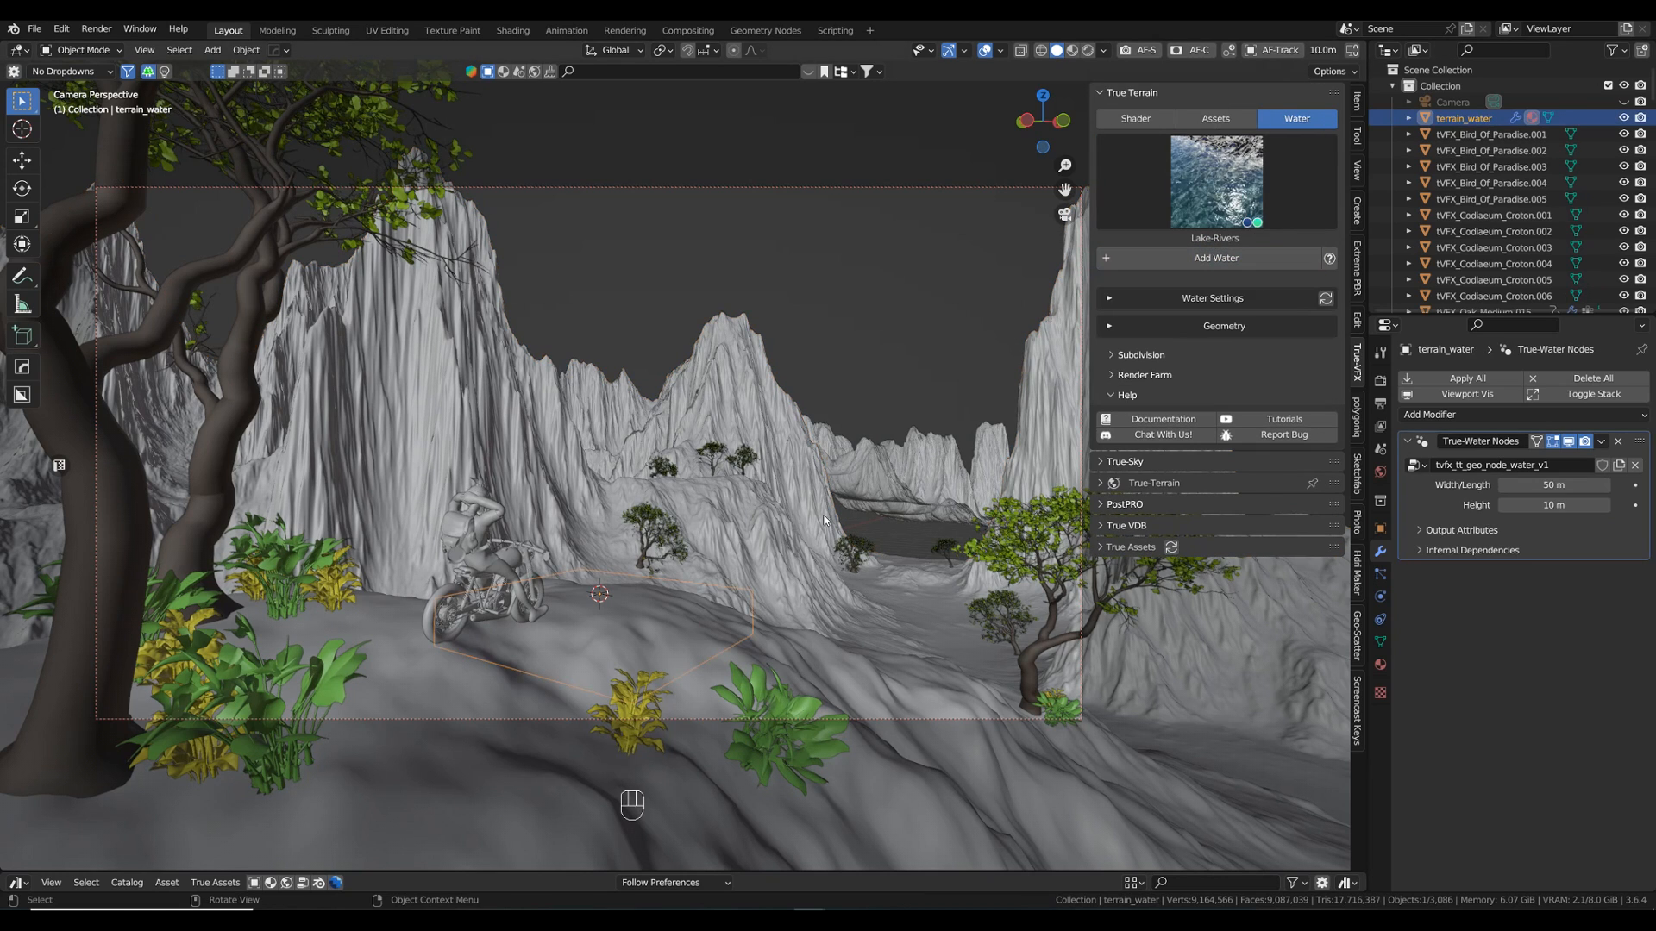
- Set the water mesh's width/length to 1000 m in its geometry settings
click(1133, 325)
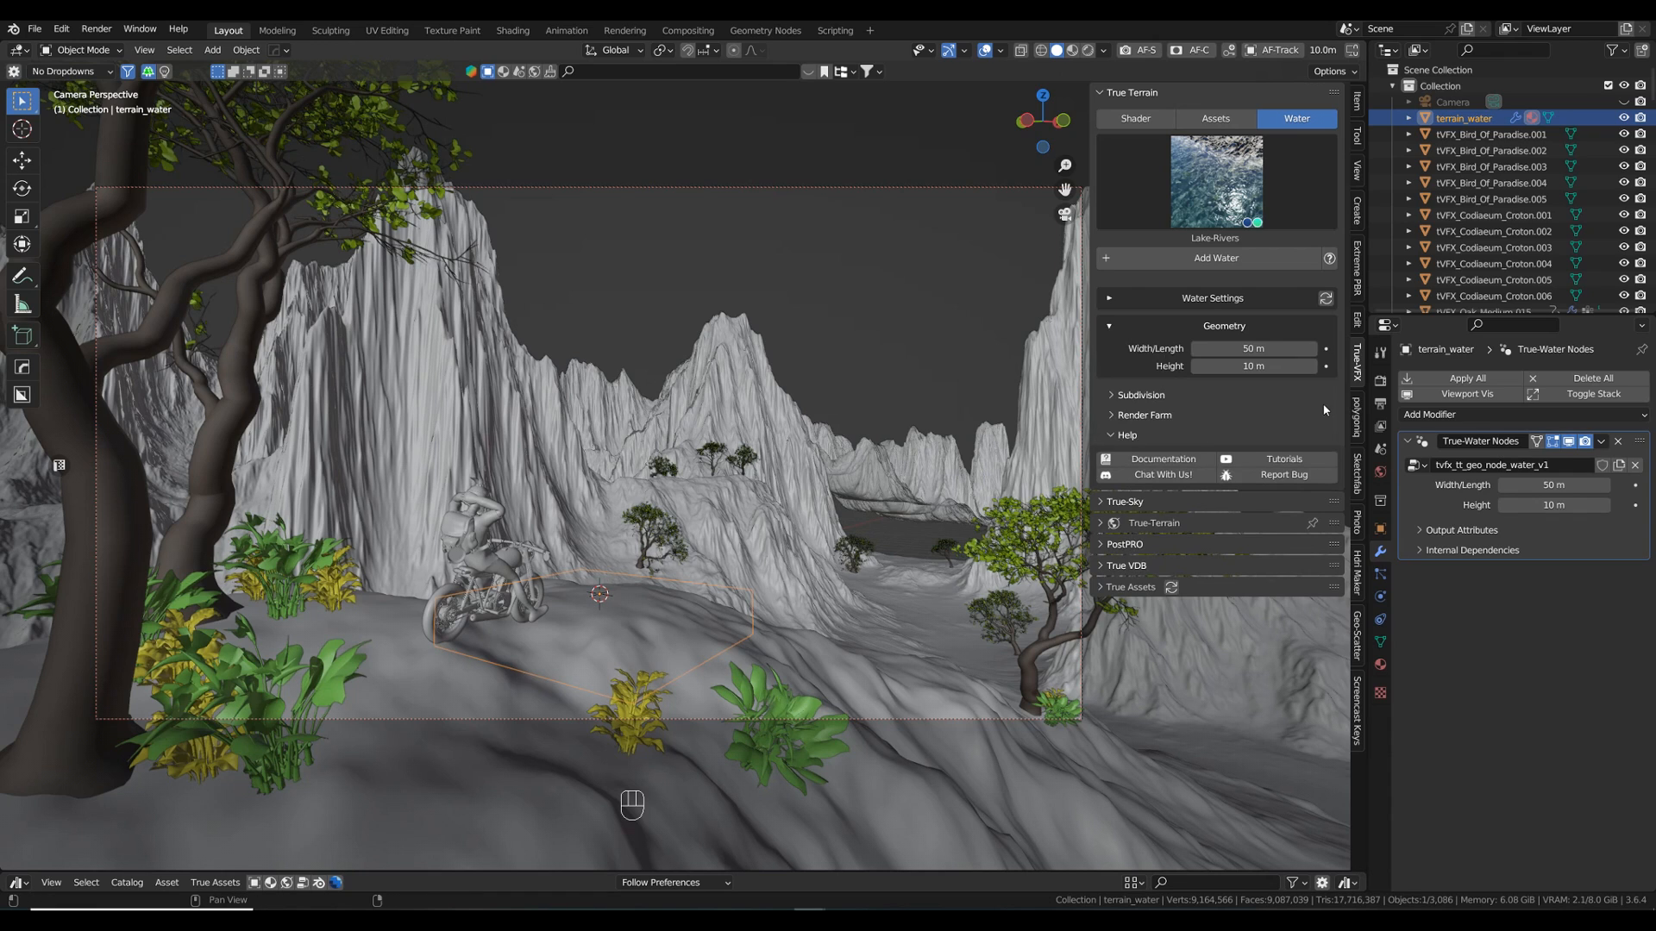
click(1253, 349)
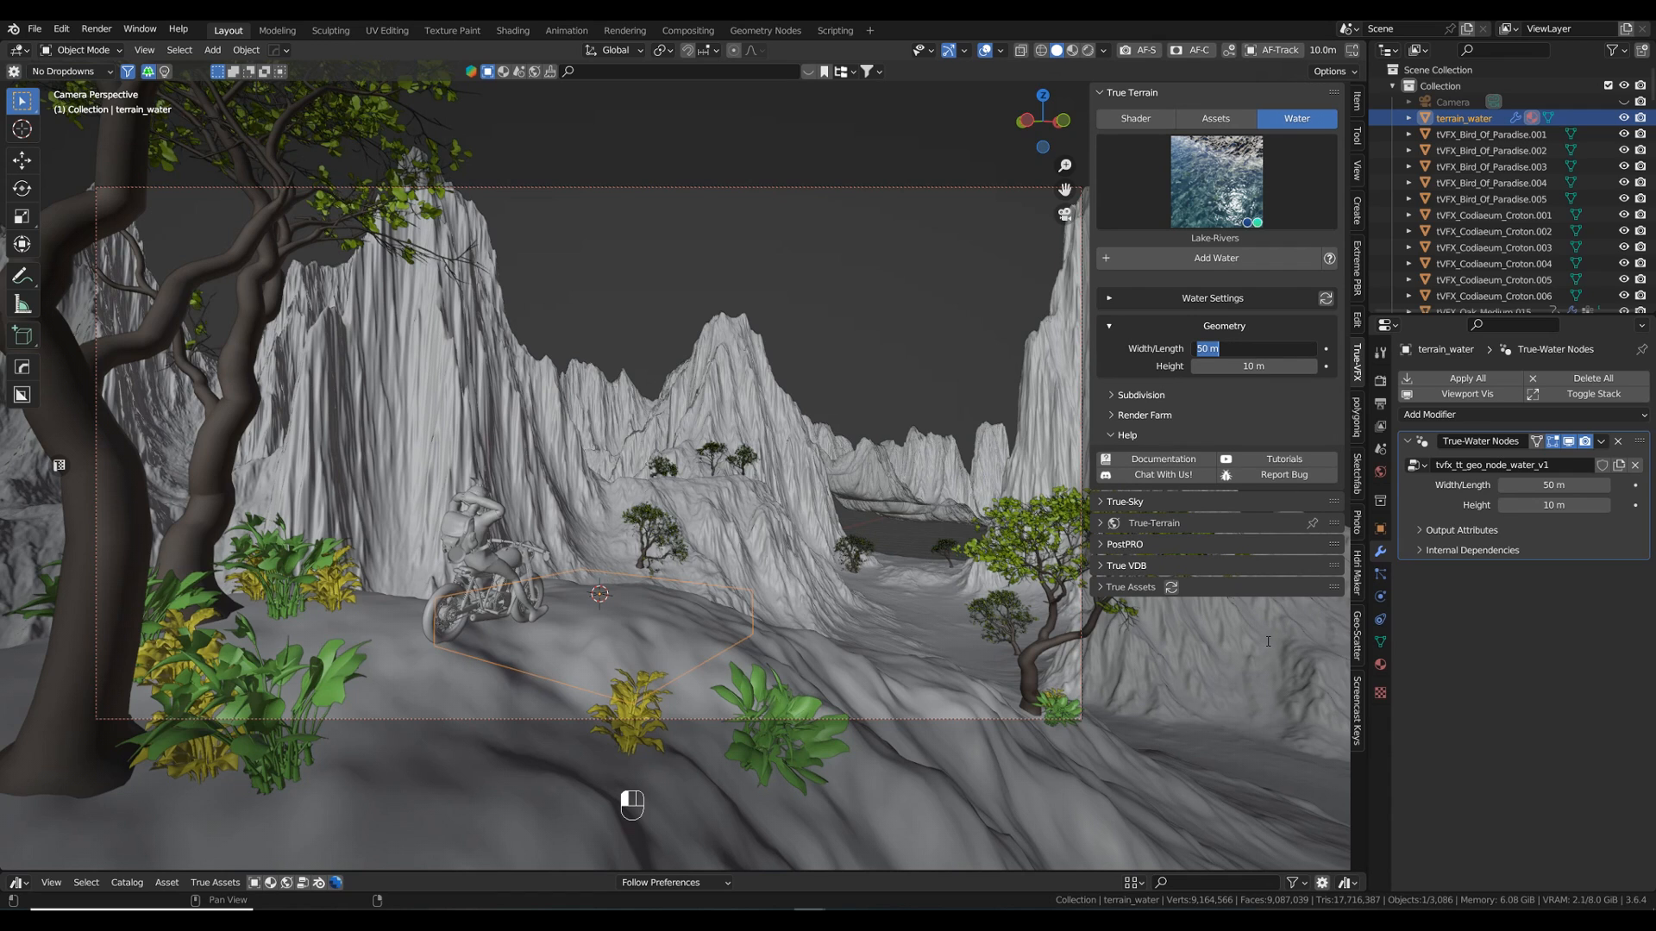
text(1000)
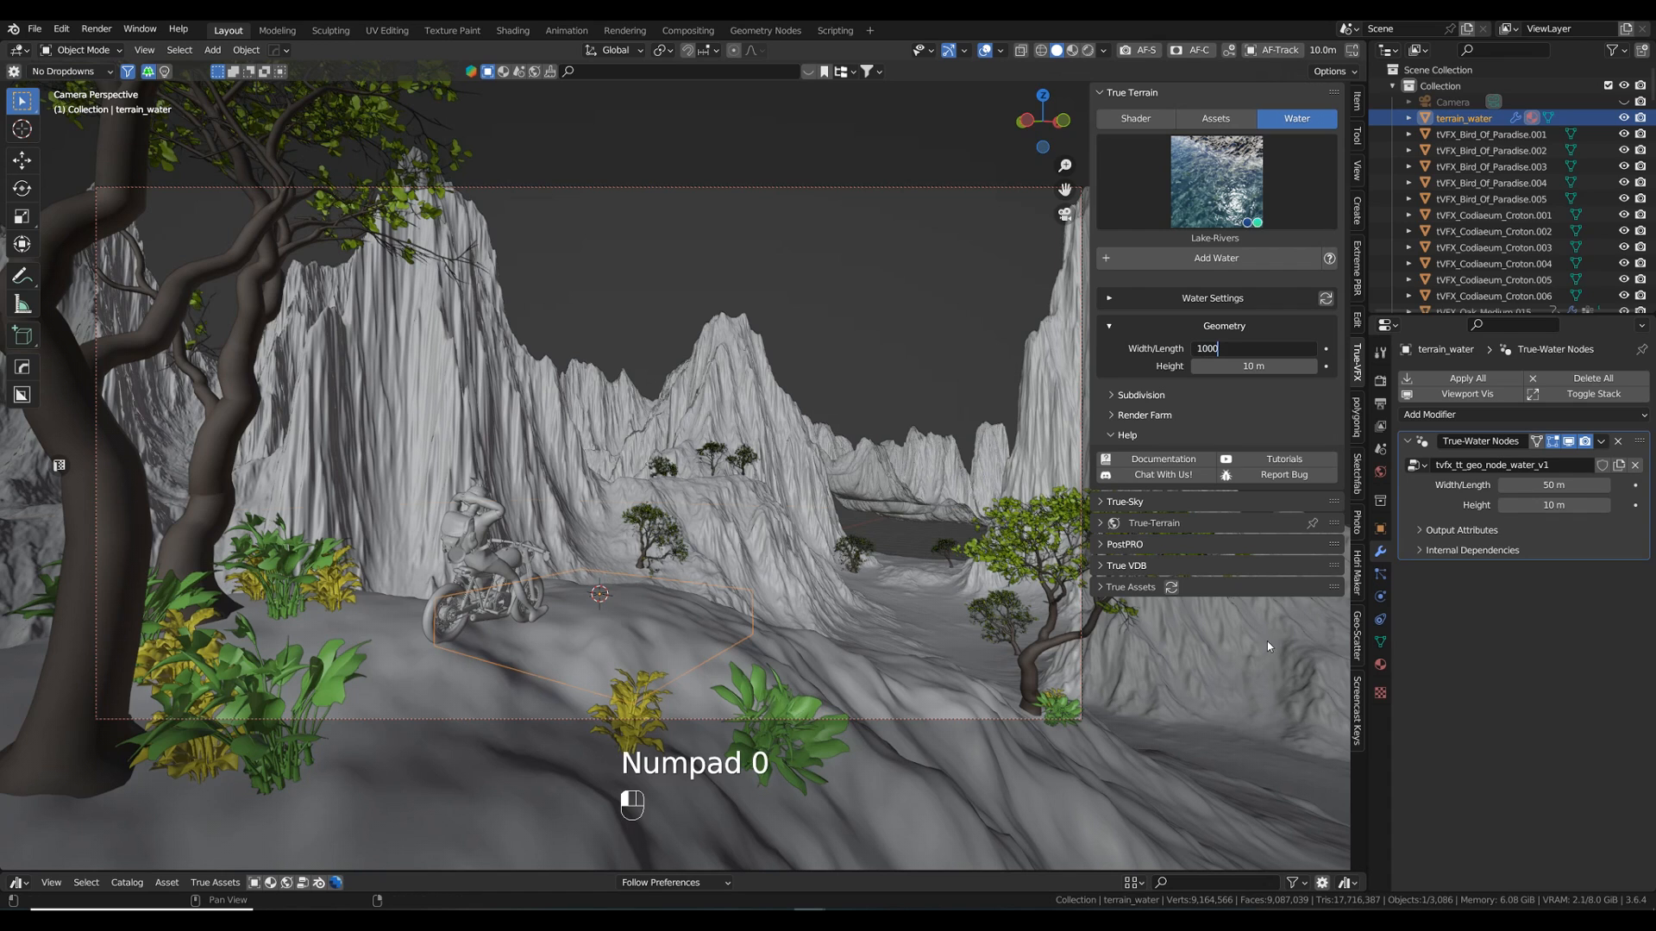
click(1266, 640)
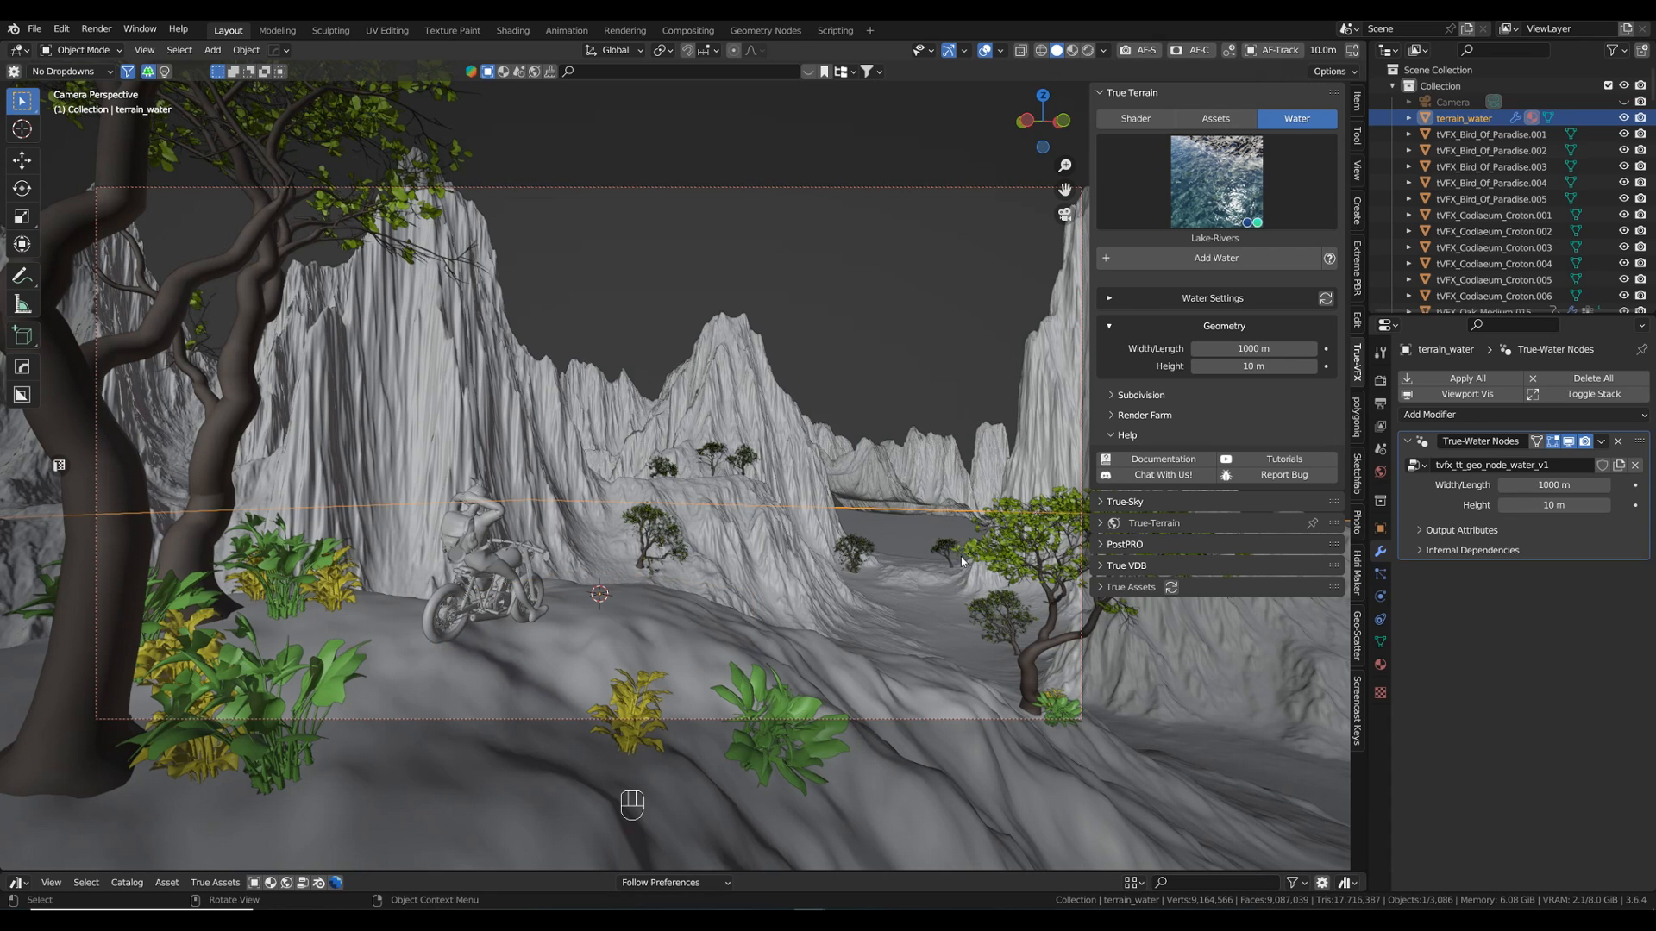
- Raise the water mesh about 3.4 m along the global Z axis
key(g)
key(z)
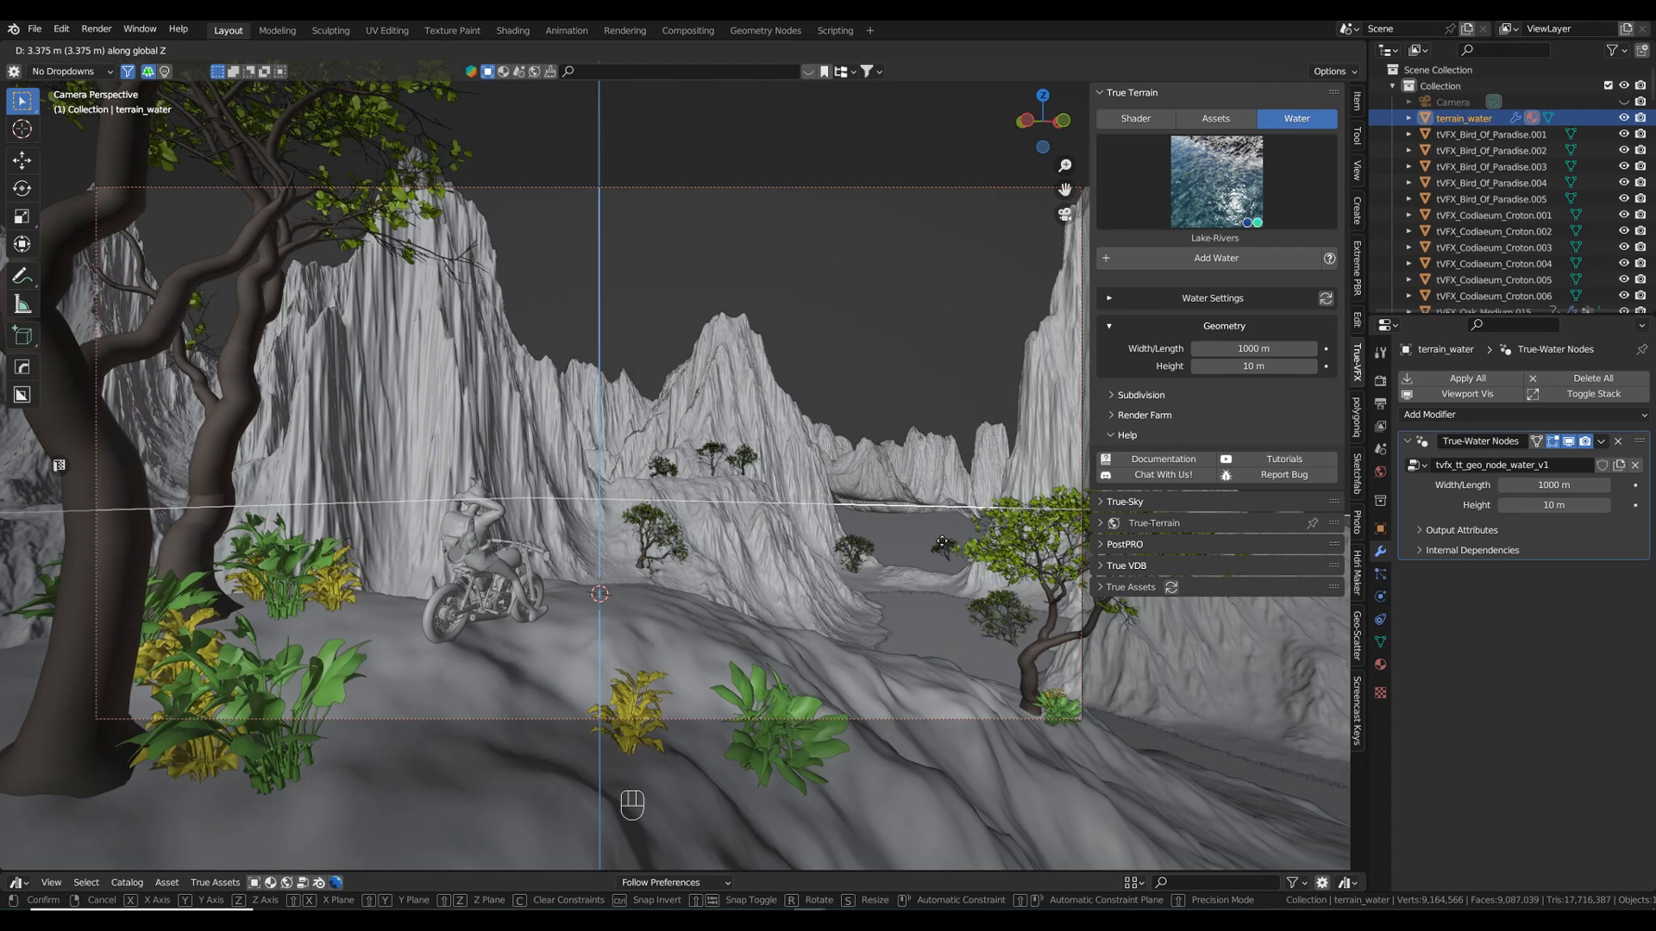
click(941, 542)
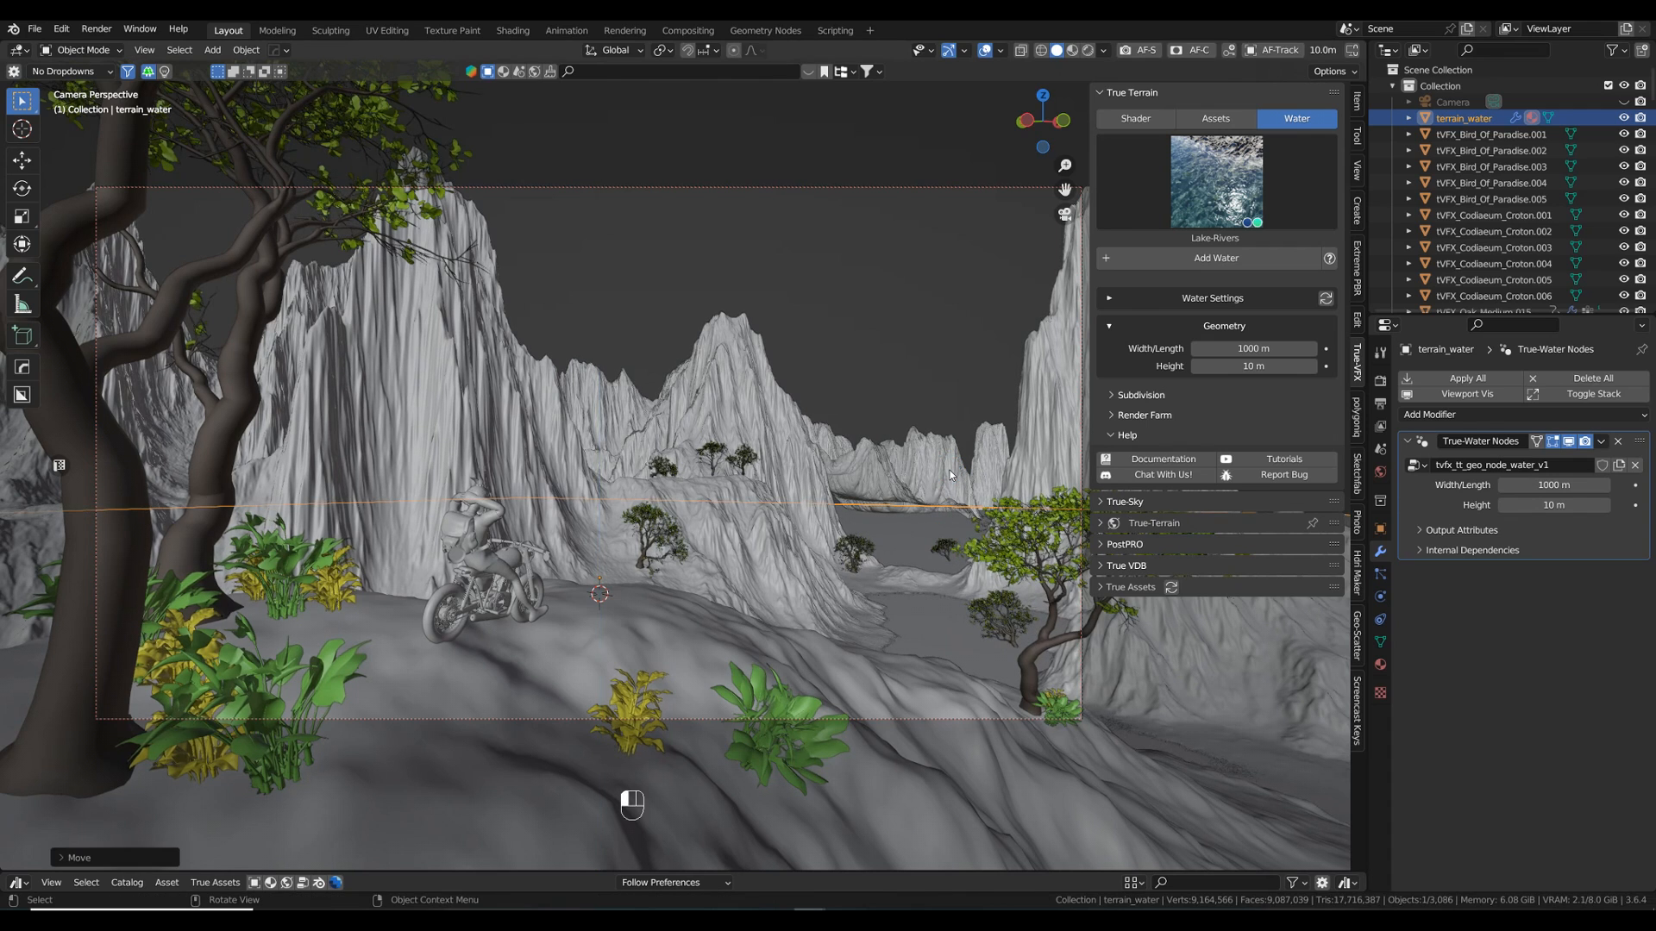
- Lower the duplicated background terrain about 12.6 m along the global Z axis and deselect it
click(951, 474)
key(g)
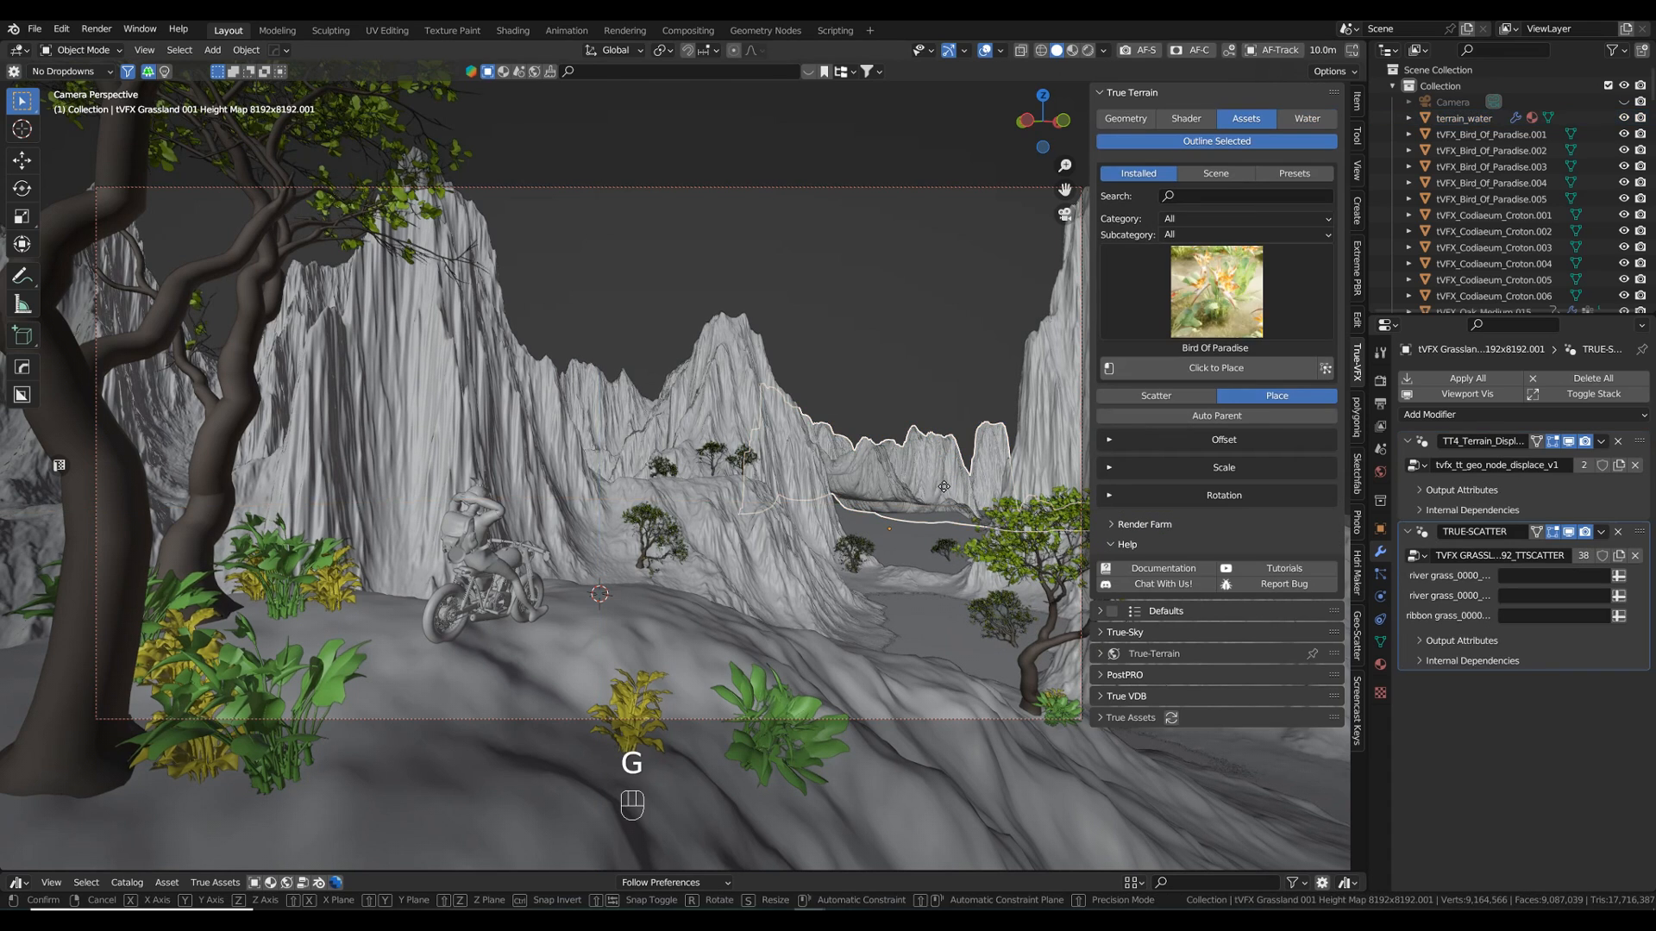
key(z)
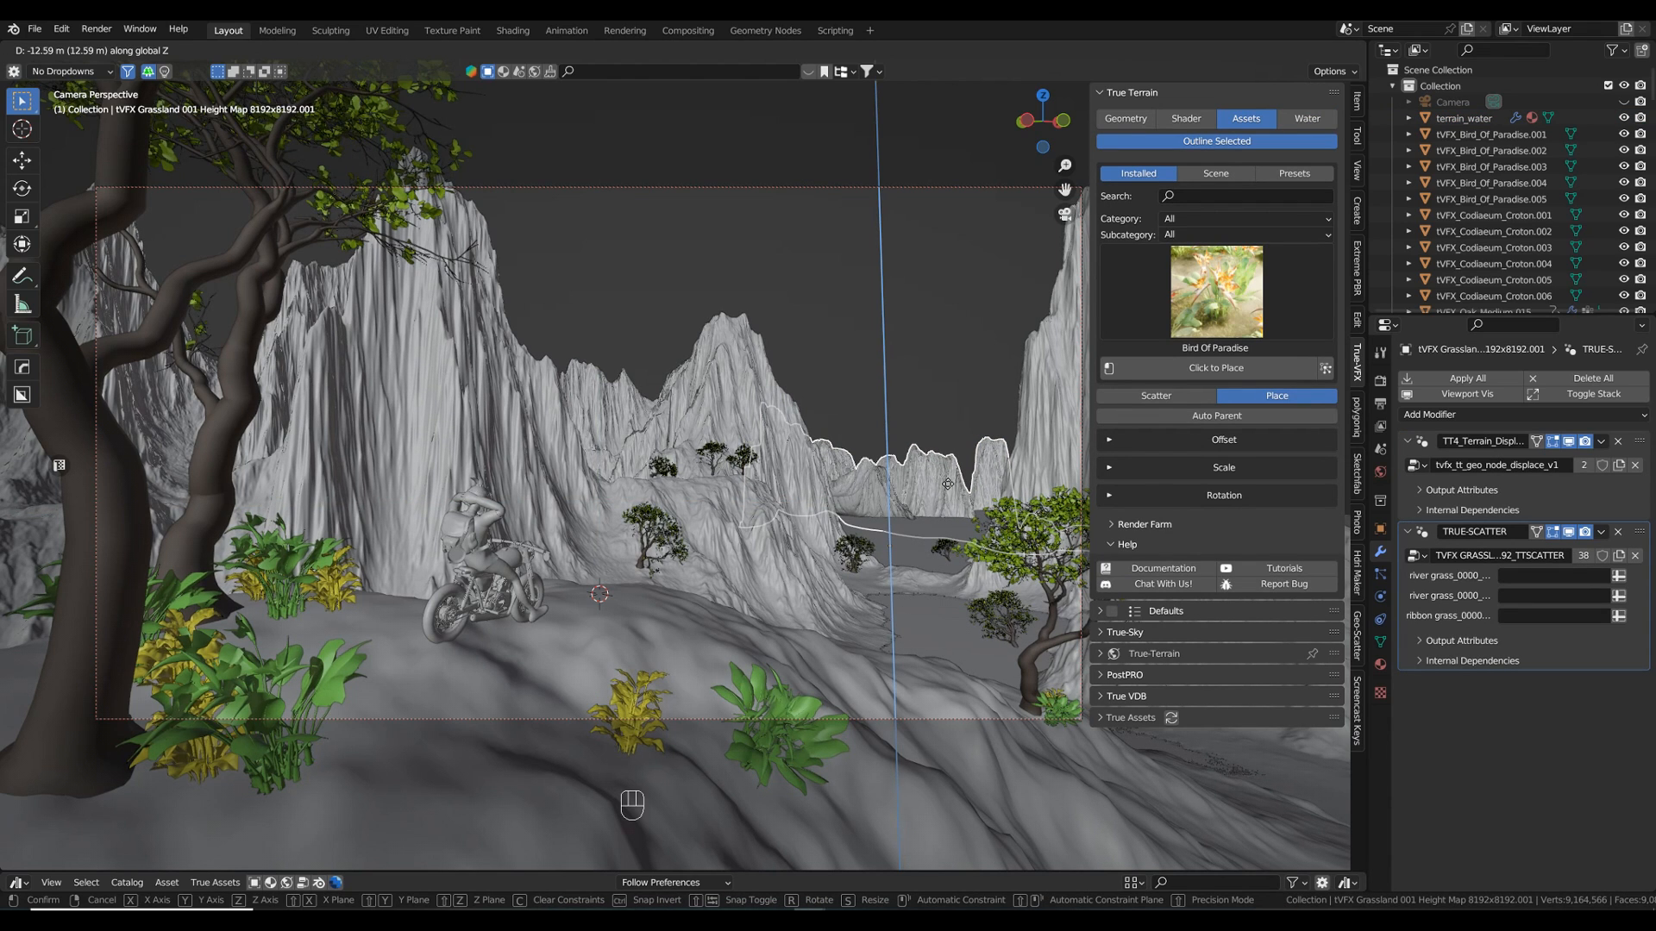
click(953, 323)
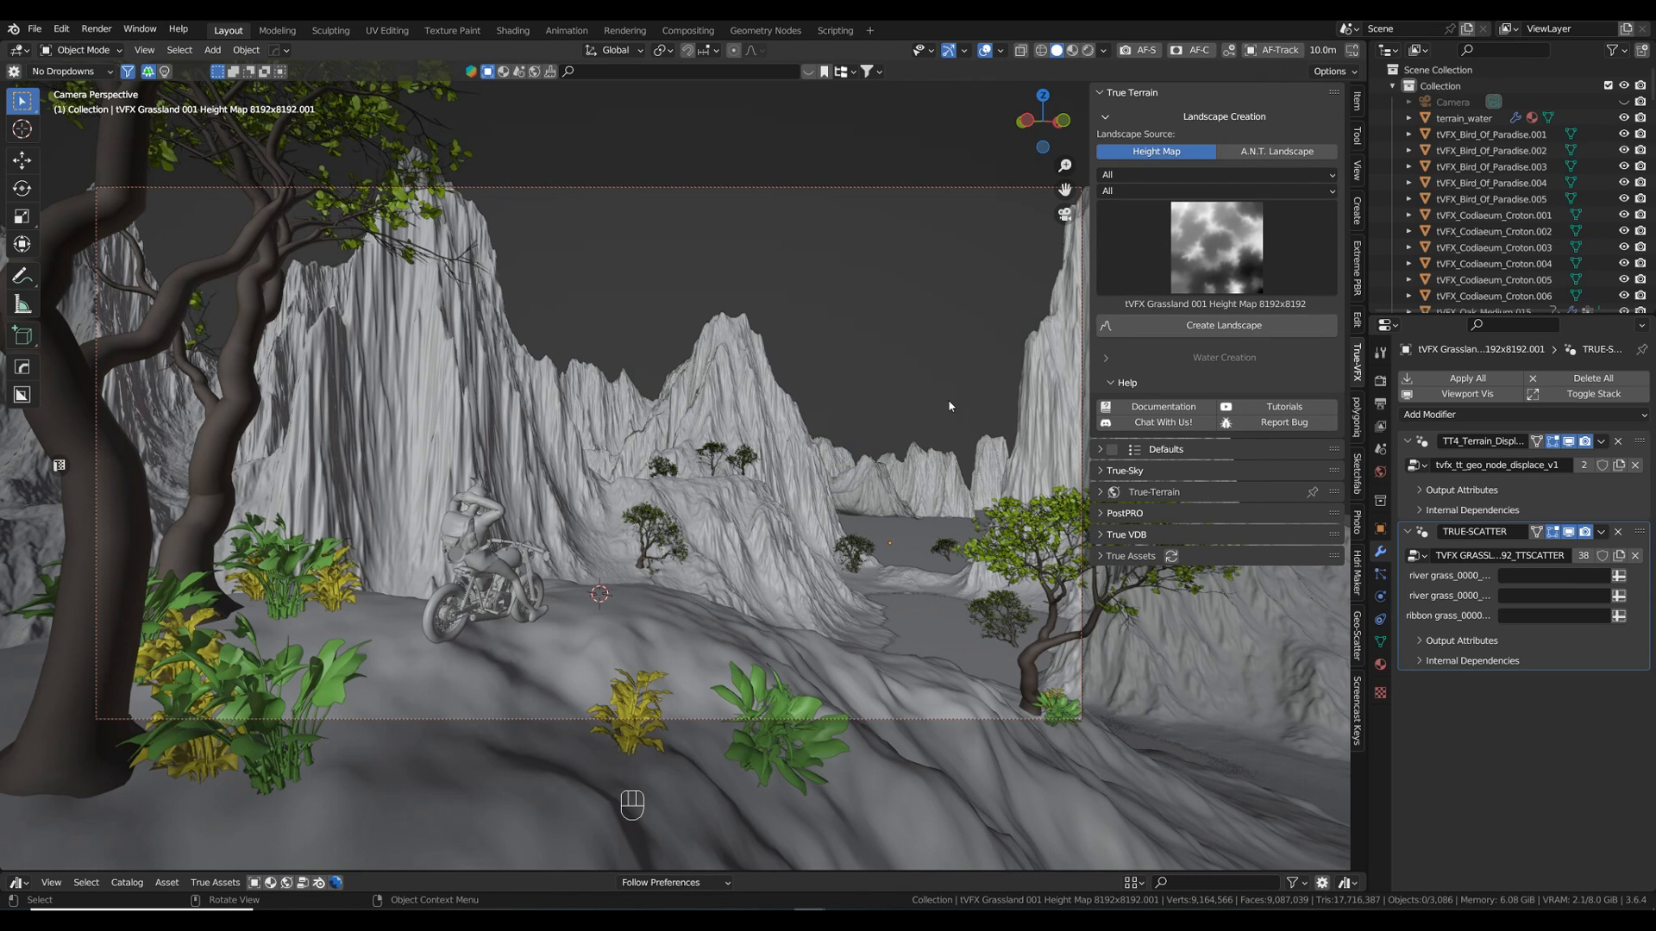
- Render the camera view with the water into Slot 4 and maximize the render window
key(F12)
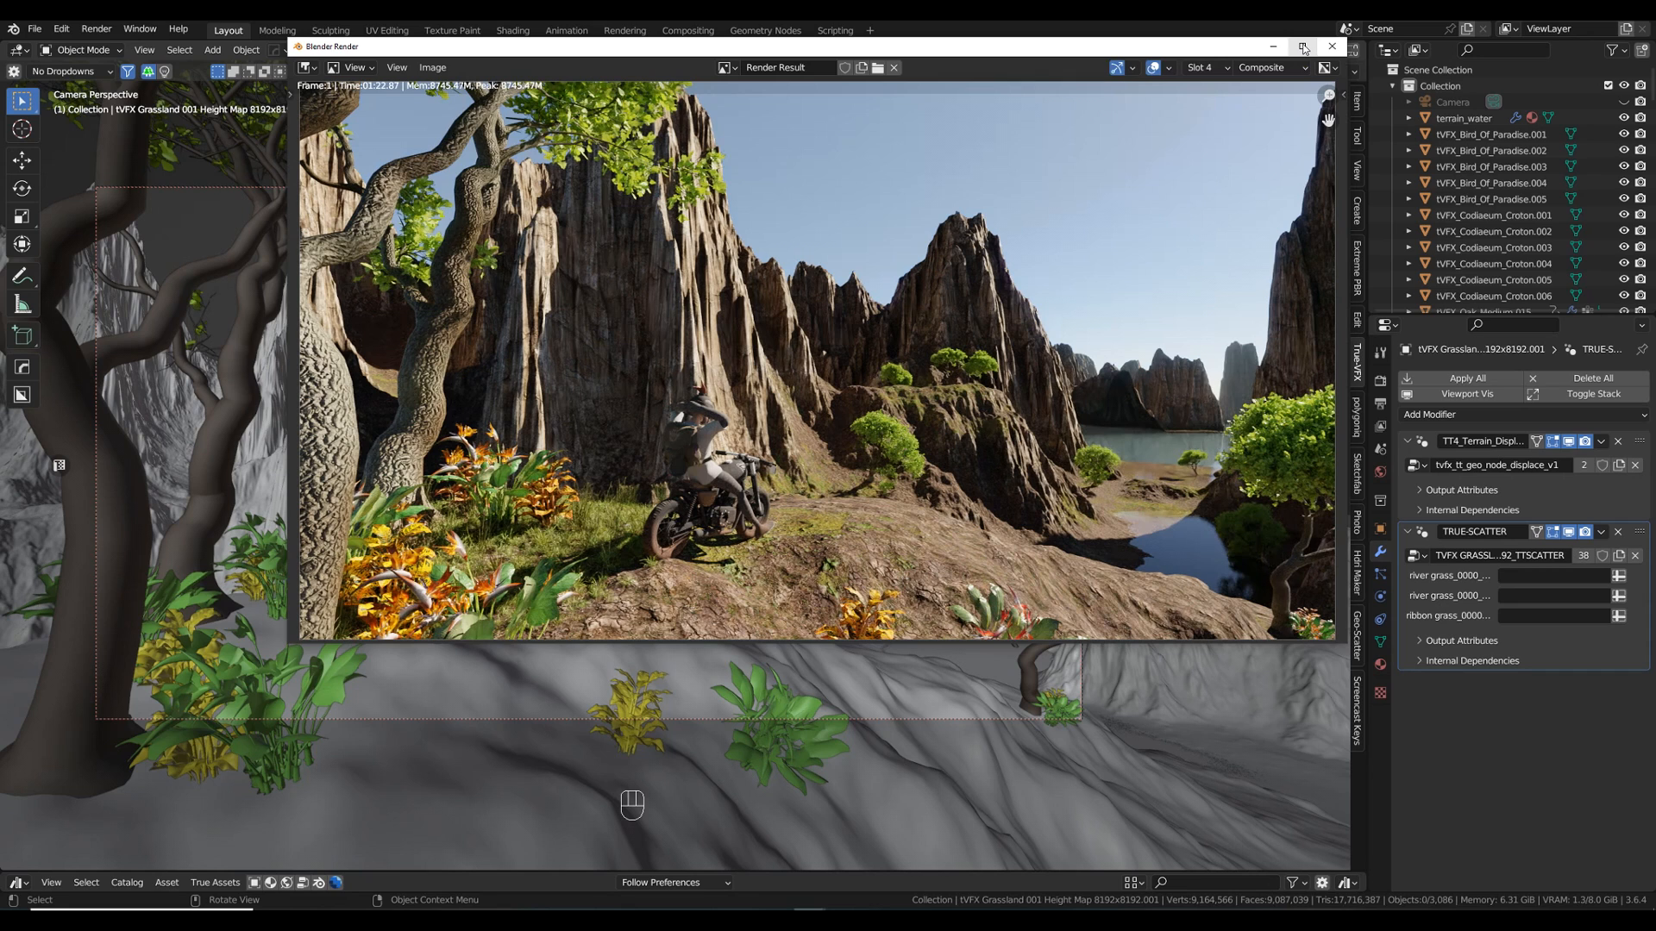
click(1303, 47)
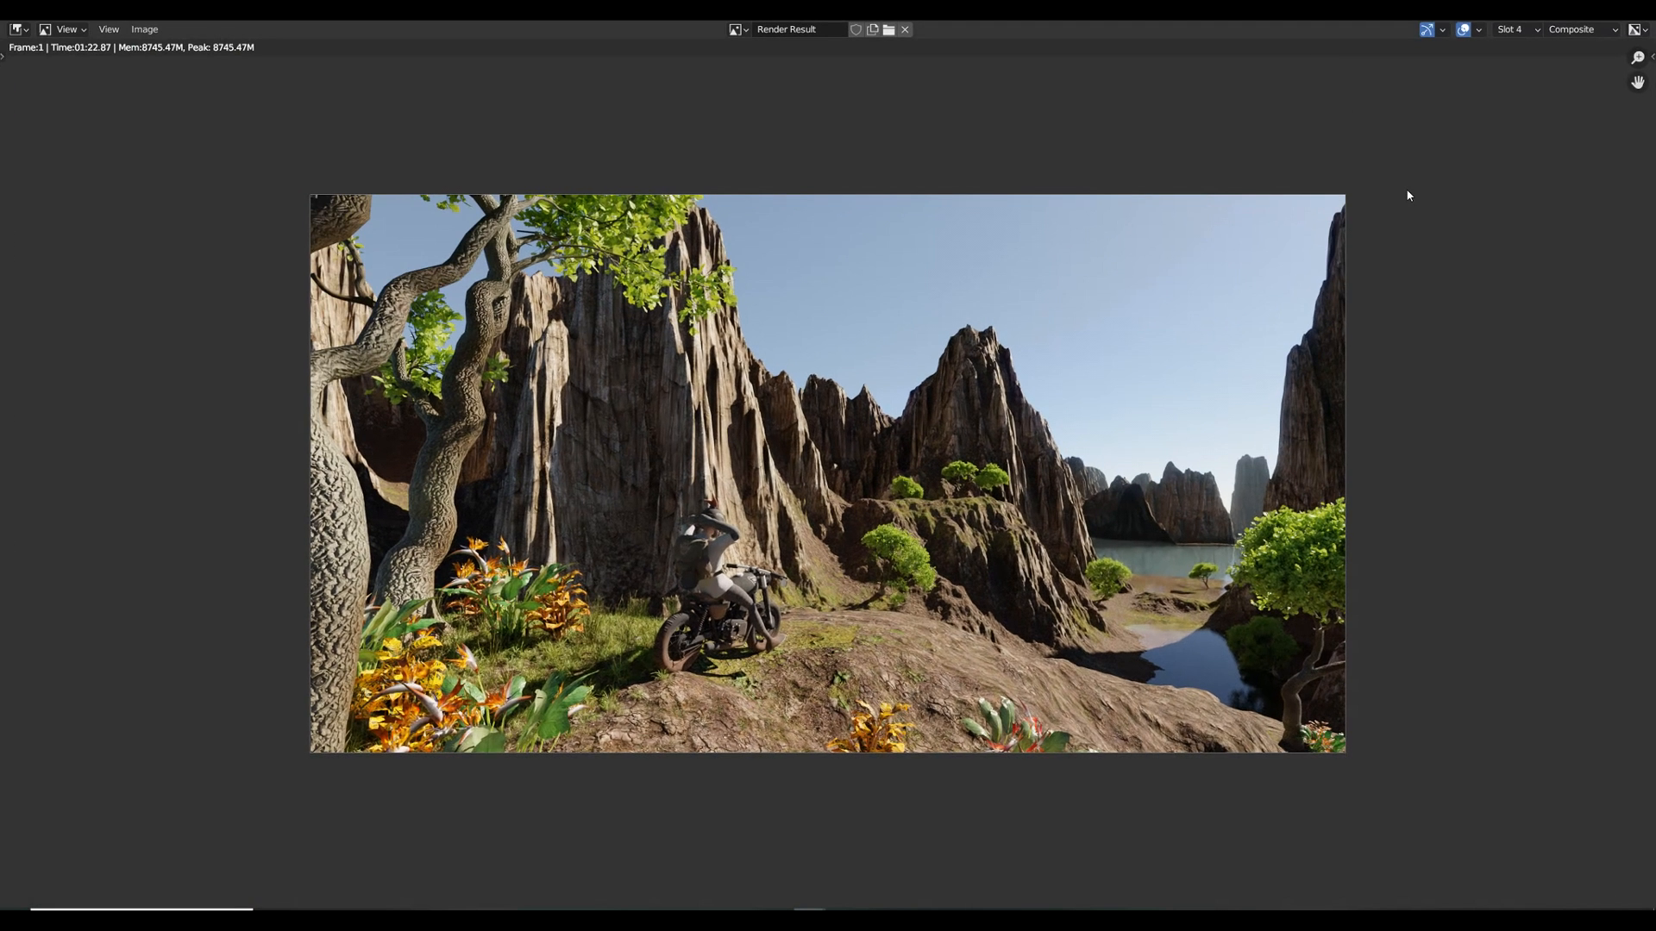